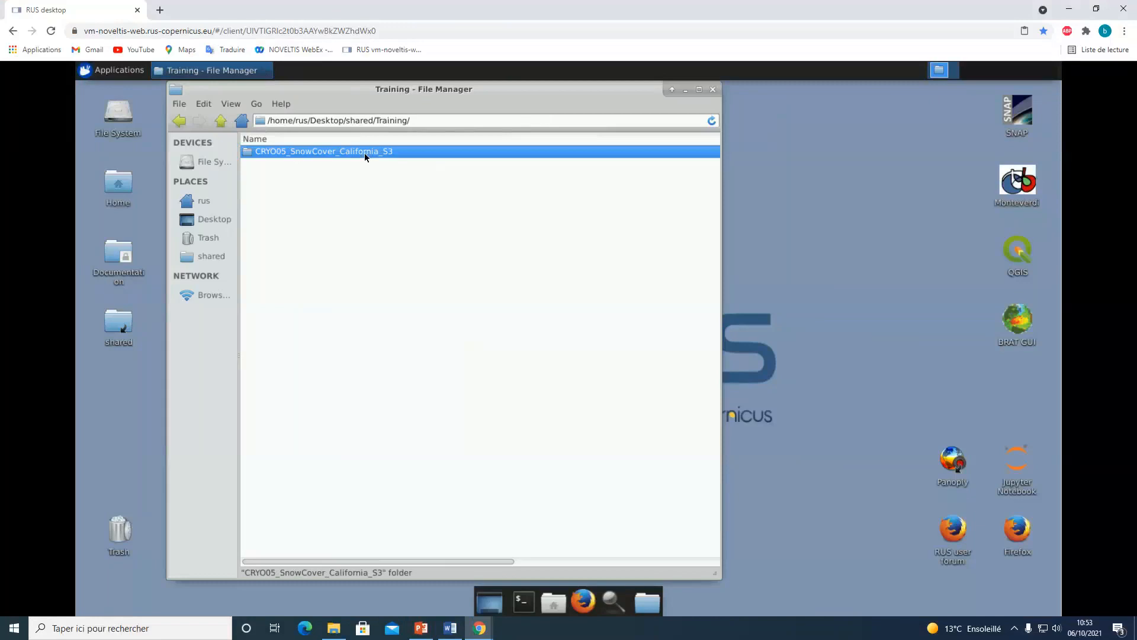
# Step: Look through the AuxData, Original and Processing folders of CRYO05_SnowCover_California_S3, and minimise the file manager
pyautogui.doubleClick(364, 153)
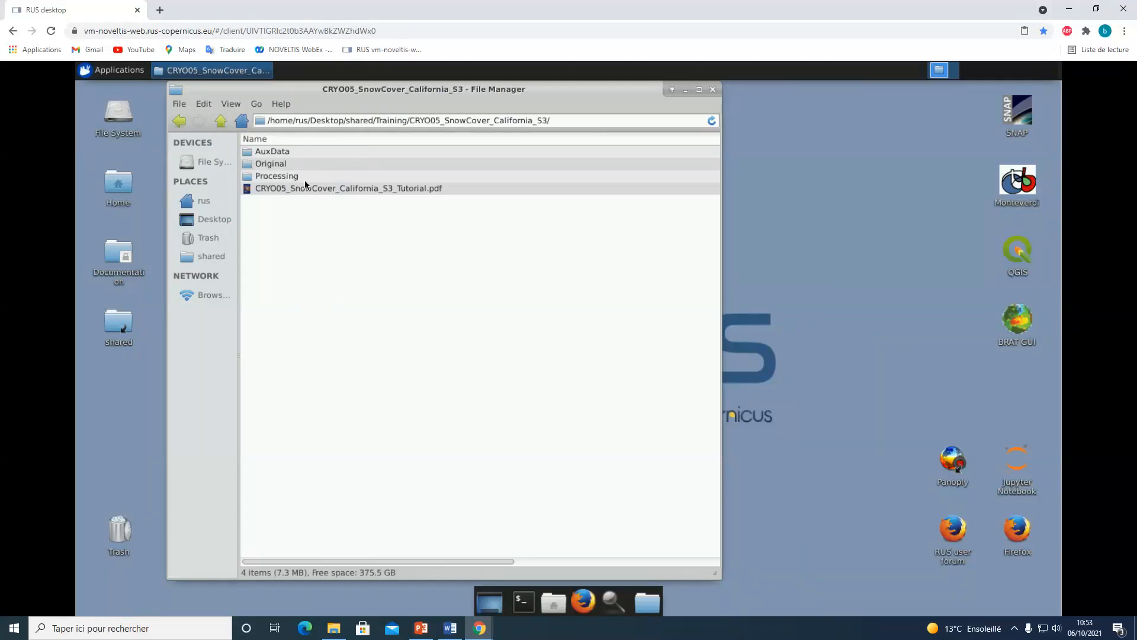
pyautogui.doubleClick(290, 152)
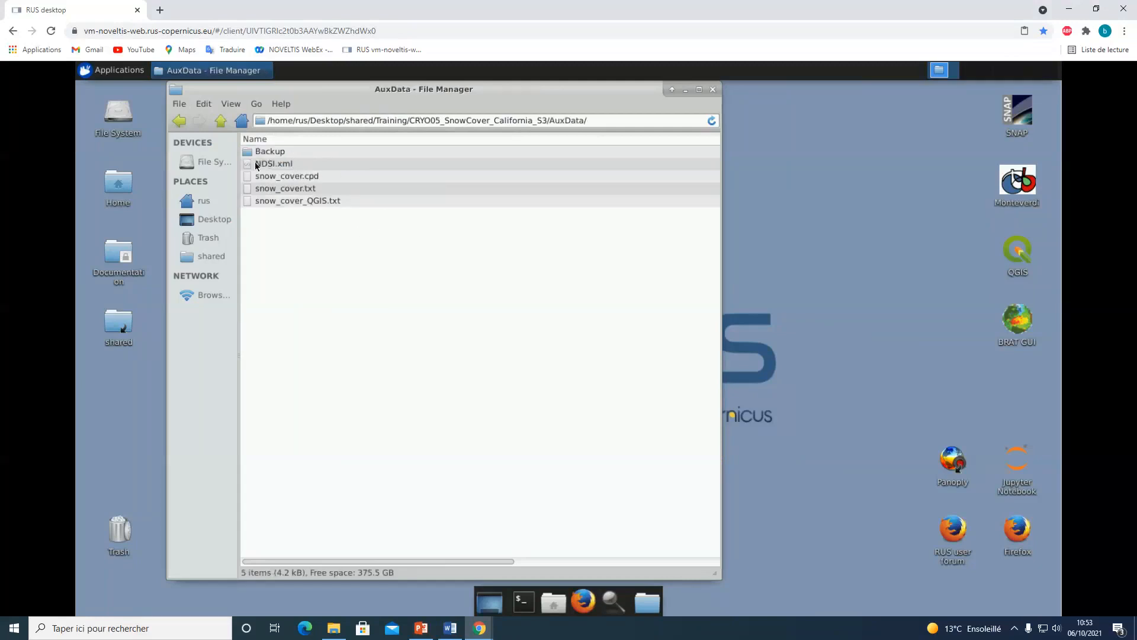
pyautogui.click(221, 121)
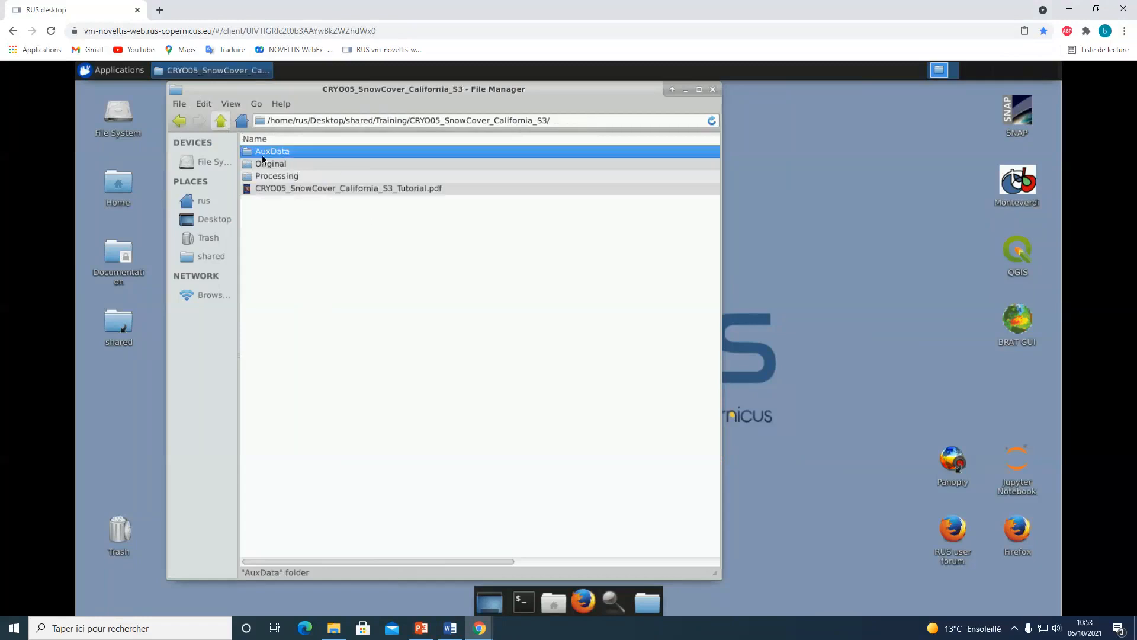
pyautogui.doubleClick(270, 164)
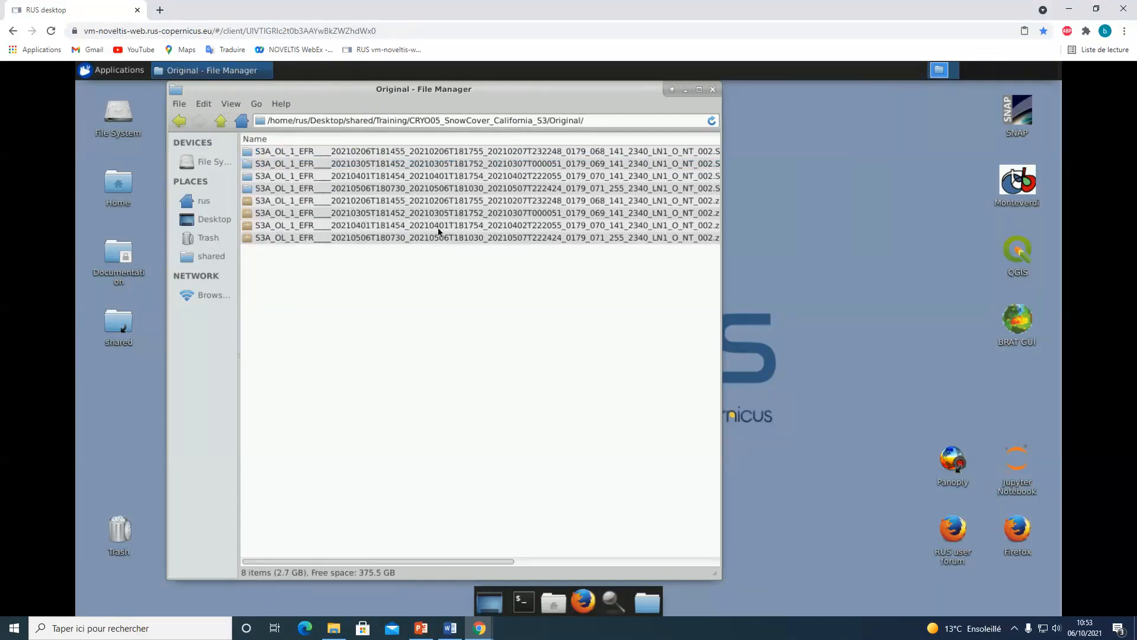
pyautogui.click(221, 121)
pyautogui.doubleClick(298, 176)
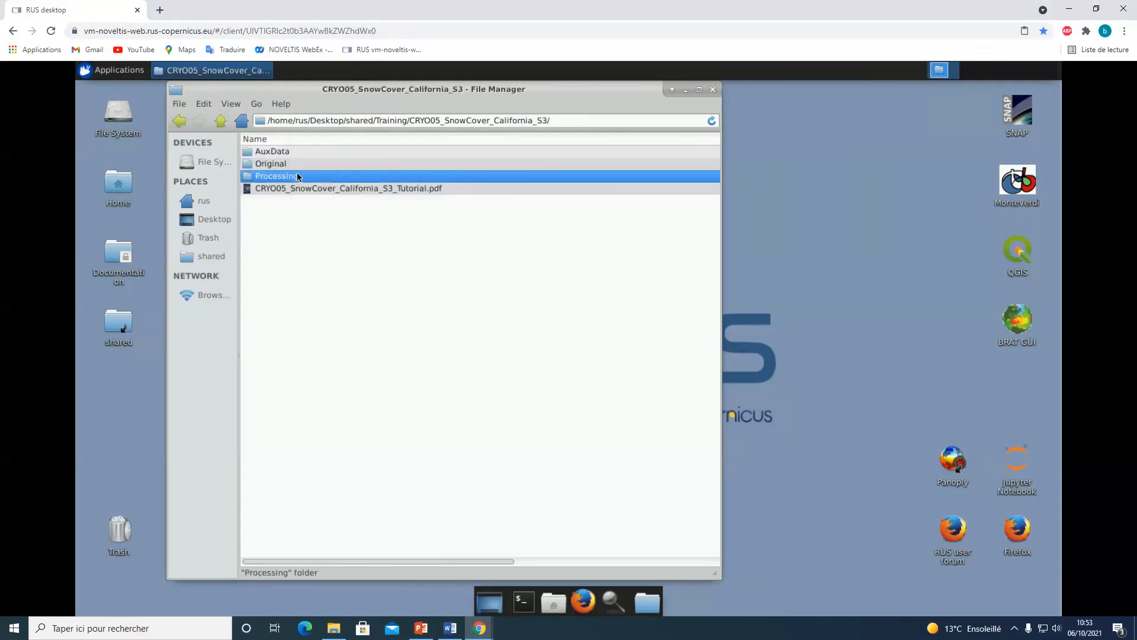
pyautogui.click(222, 121)
pyautogui.hotkey('alt', 'Tab')
pyautogui.click(684, 90)
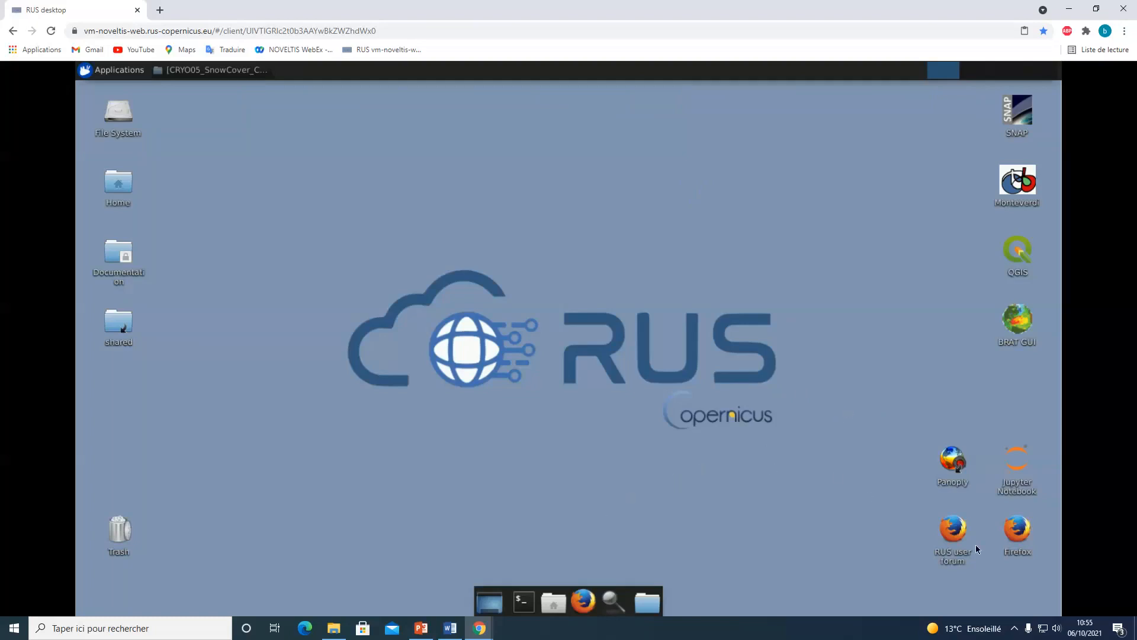
# Step: Open the Open Hub from scihub.copernicus.eu in Firefox and log in with the saved account credentials
pyautogui.click(1017, 536)
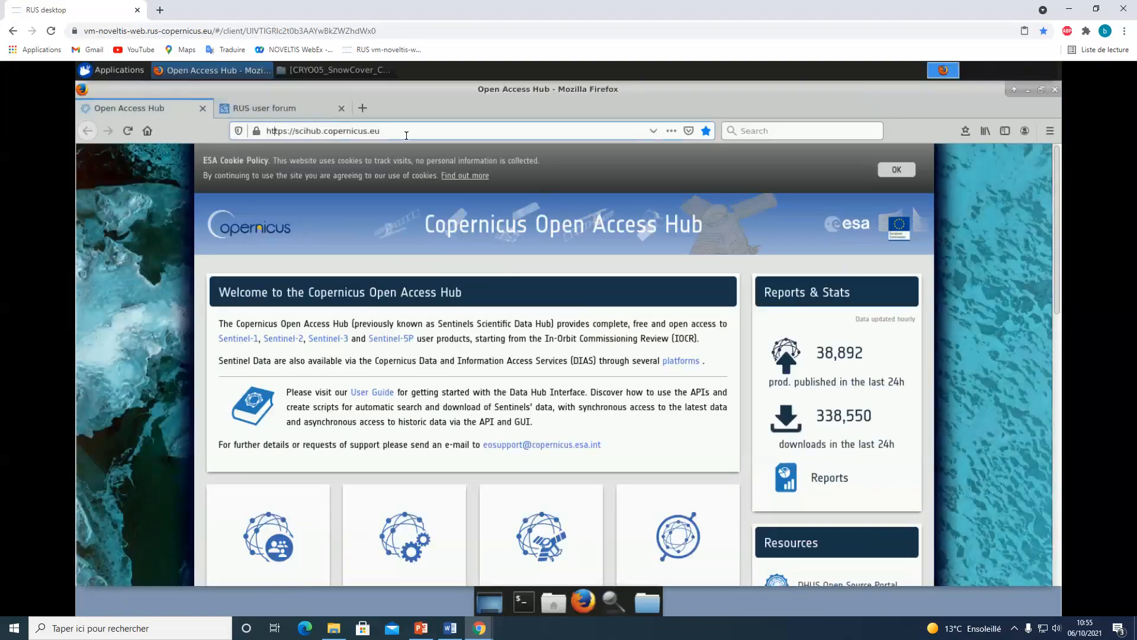
pyautogui.click(304, 131)
pyautogui.click(370, 131)
pyautogui.scroll(-3, 368, 287)
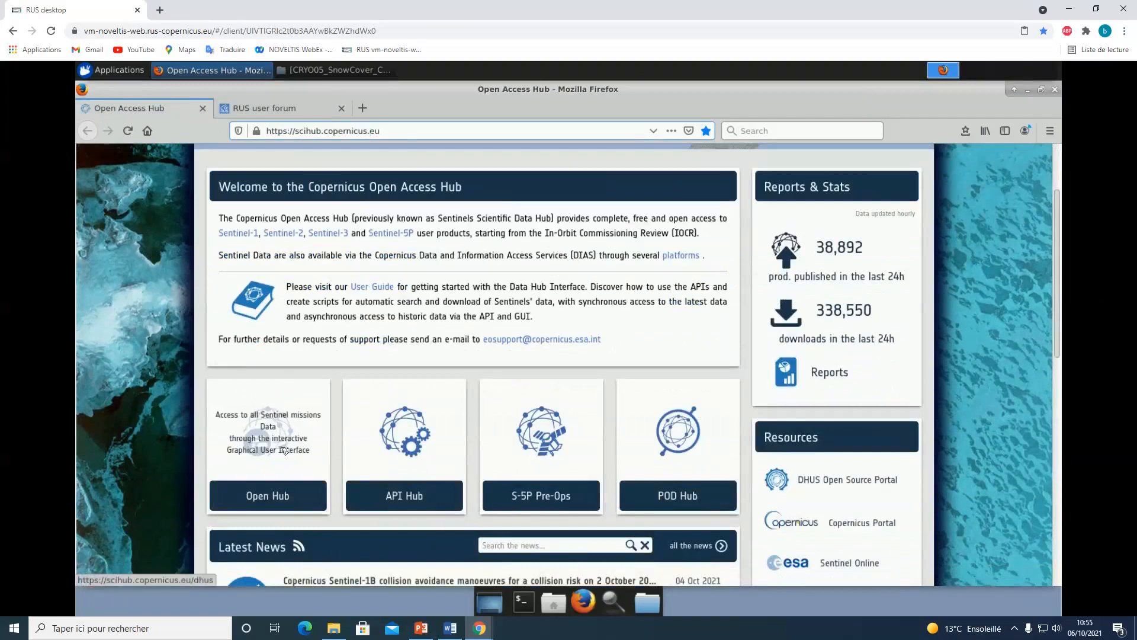
pyautogui.click(276, 441)
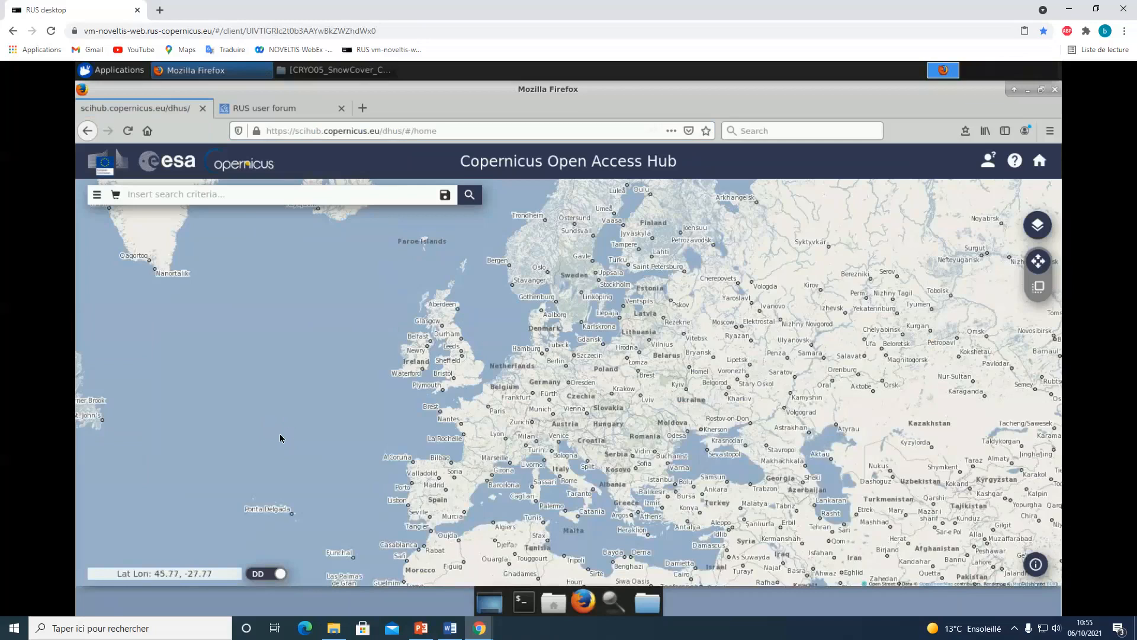
pyautogui.click(989, 165)
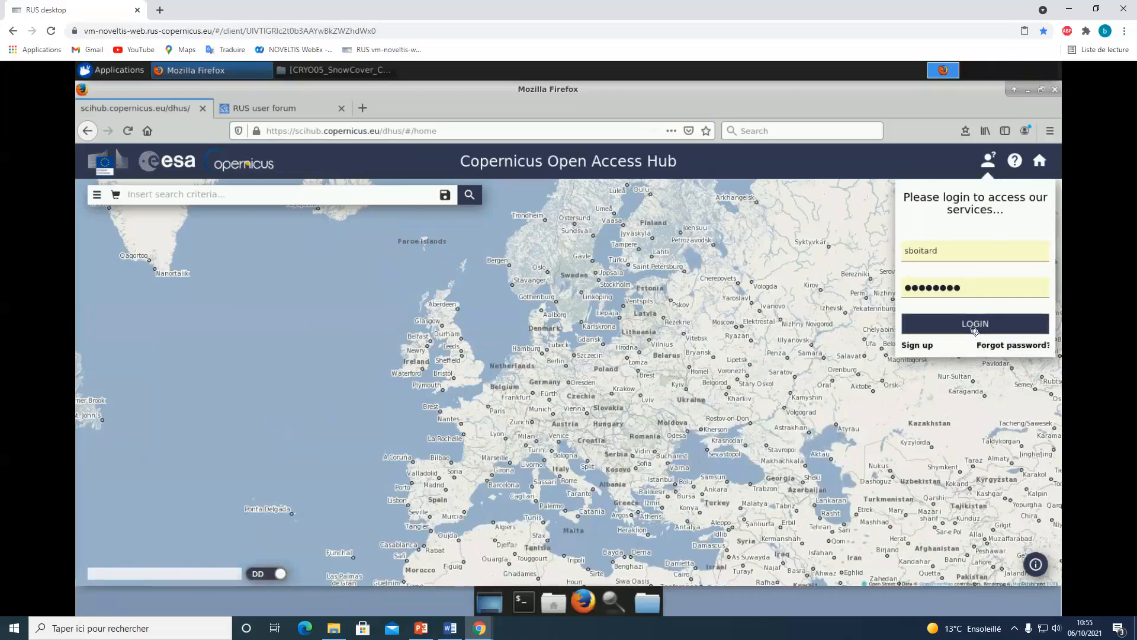
pyautogui.click(974, 325)
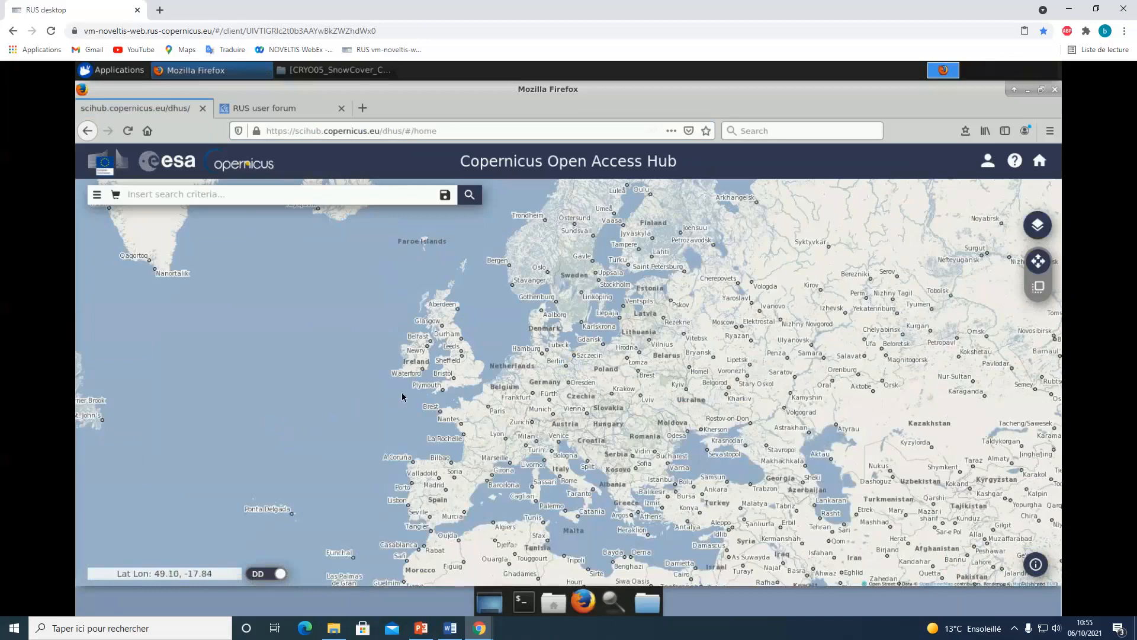
# Step: Draw a rectangular search area southeast of Carson City, from about 39.1, -119.7 to about 38.1, -118.6
pyautogui.moveTo(436, 389); pyautogui.dragTo(784, 349)
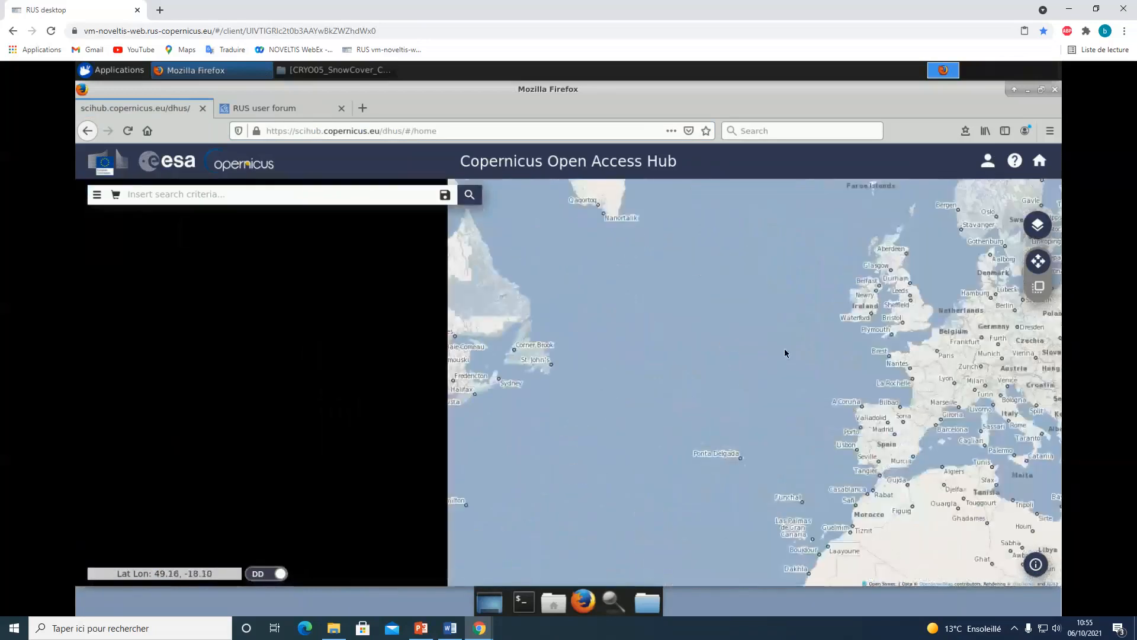
pyautogui.moveTo(452, 424); pyautogui.dragTo(634, 401)
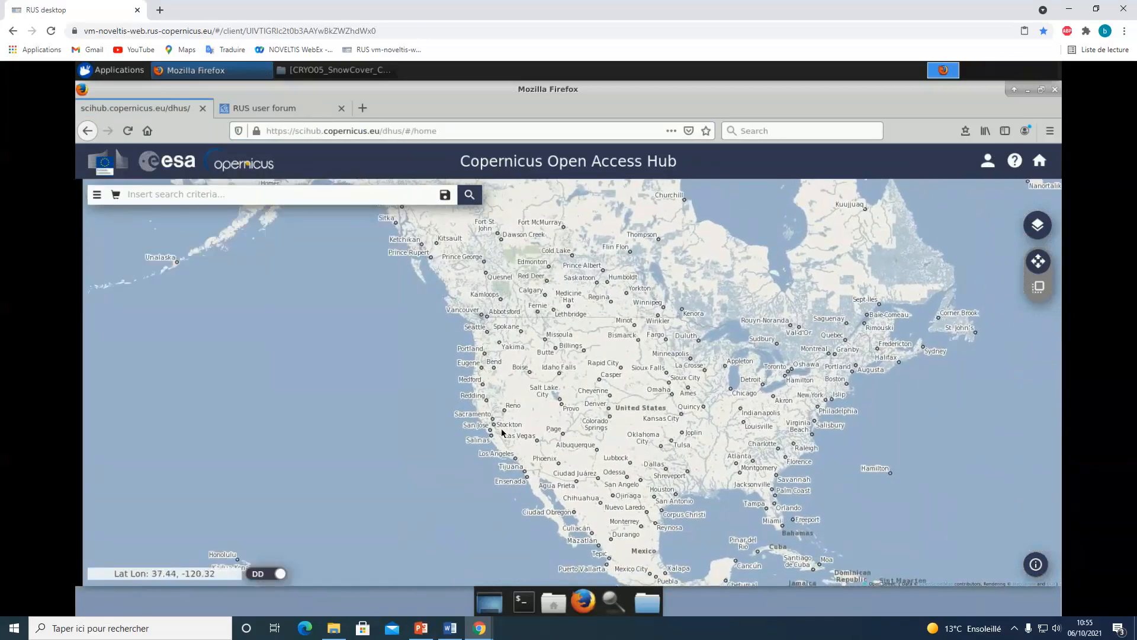
pyautogui.scroll(4, 502, 433)
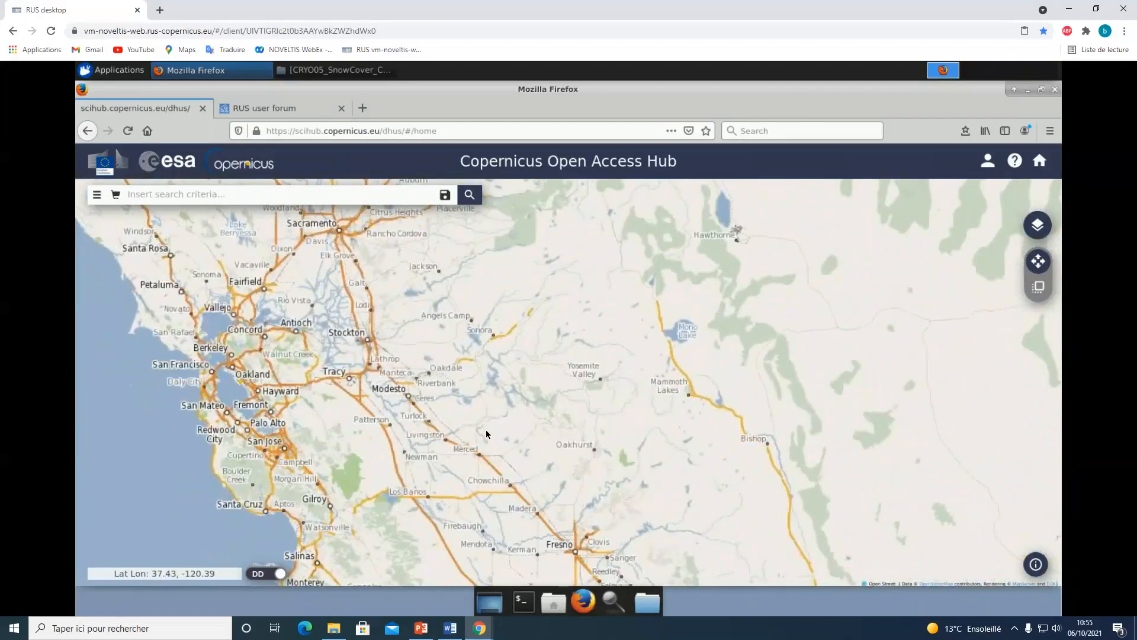
pyautogui.scroll(-2, 486, 429)
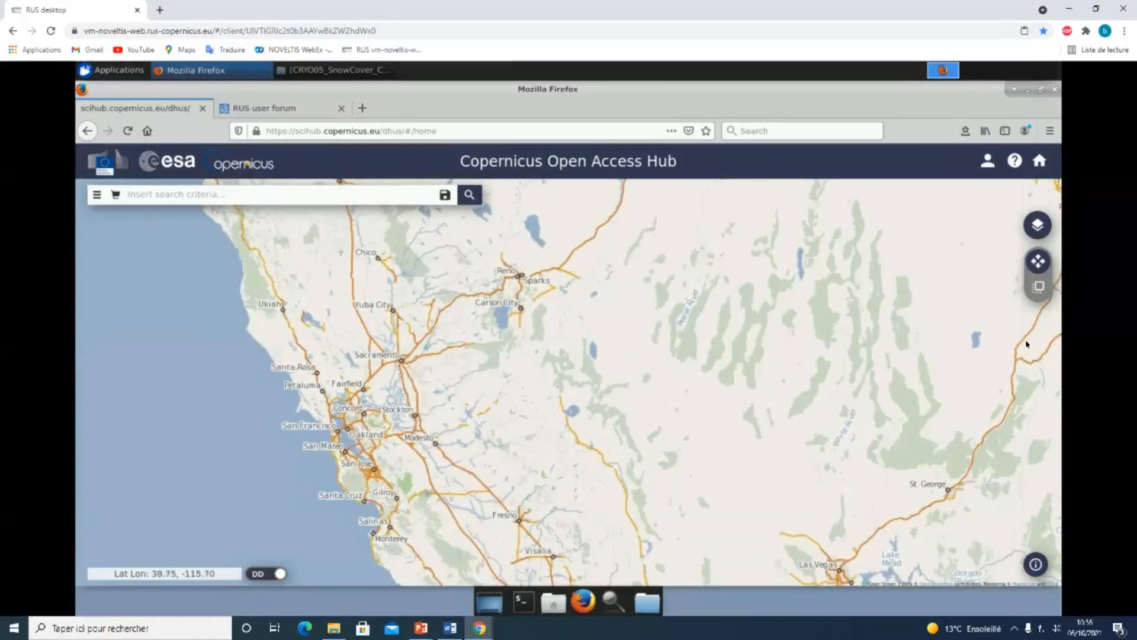
pyautogui.click(1030, 294)
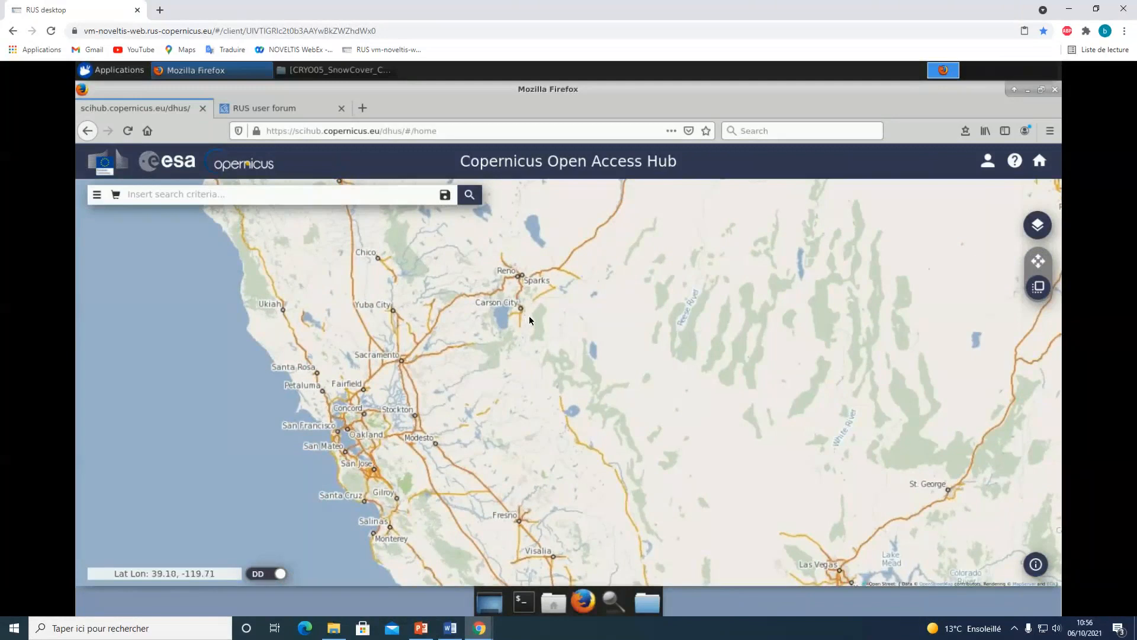
pyautogui.moveTo(549, 348); pyautogui.dragTo(608, 406)
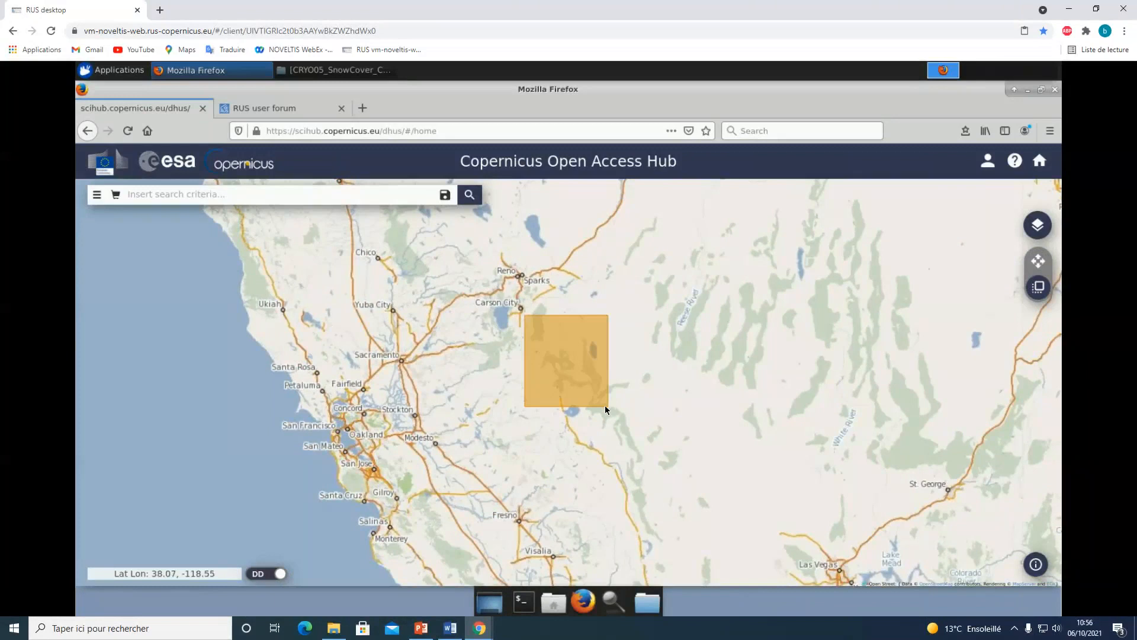
# Step: Set the advanced search's sensing period to start and end on 2021/02/06
pyautogui.click(97, 195)
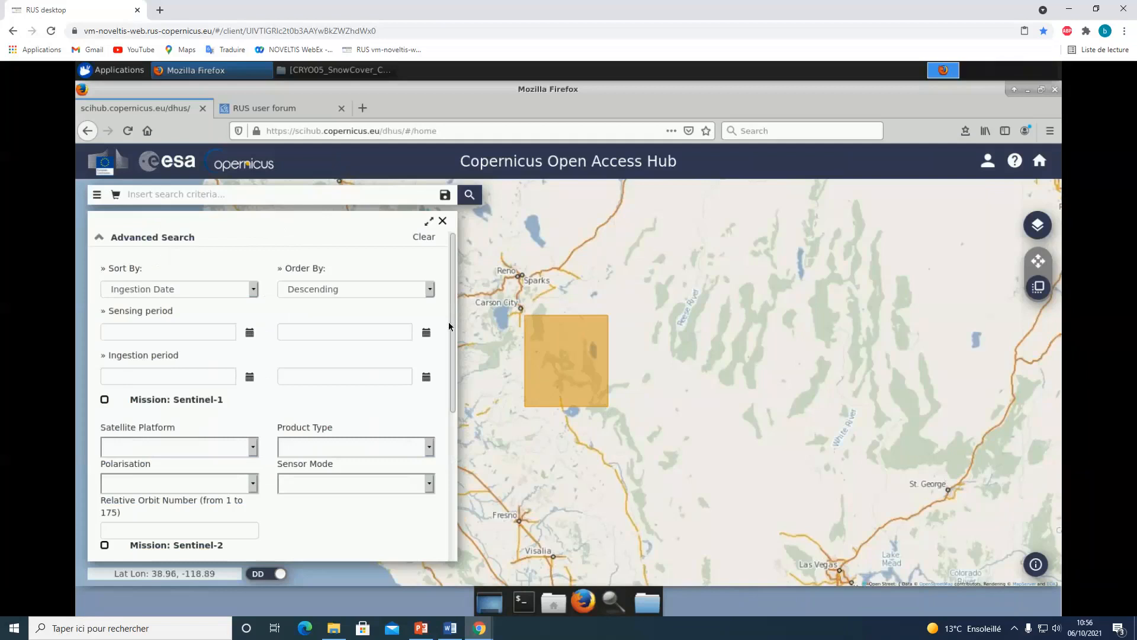
pyautogui.click(250, 332)
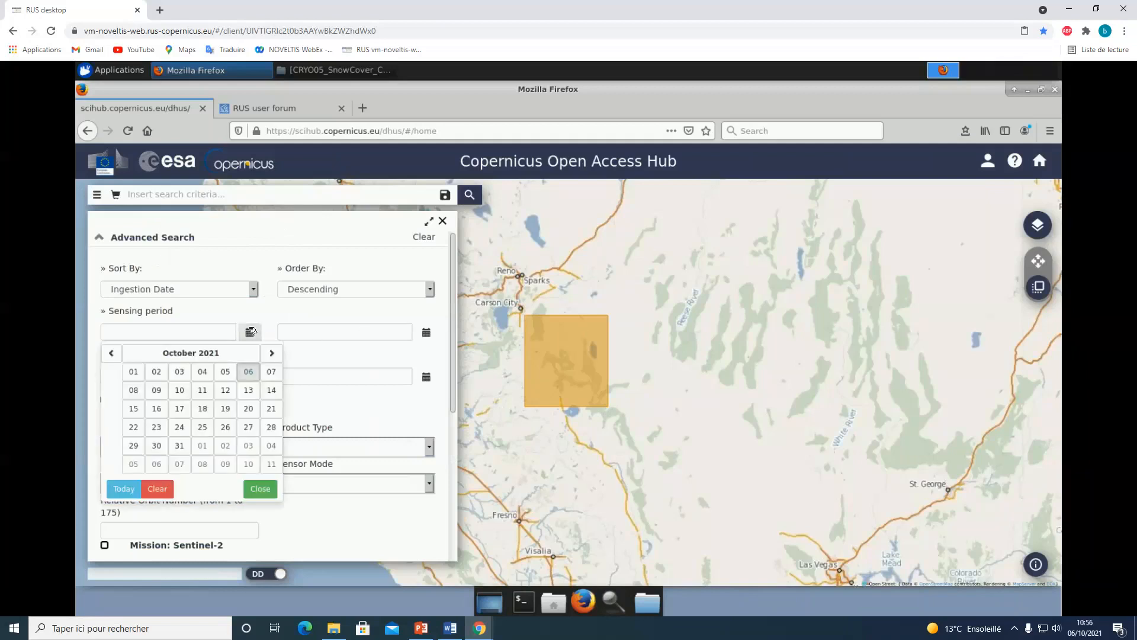
pyautogui.click(202, 353)
pyautogui.click(175, 375)
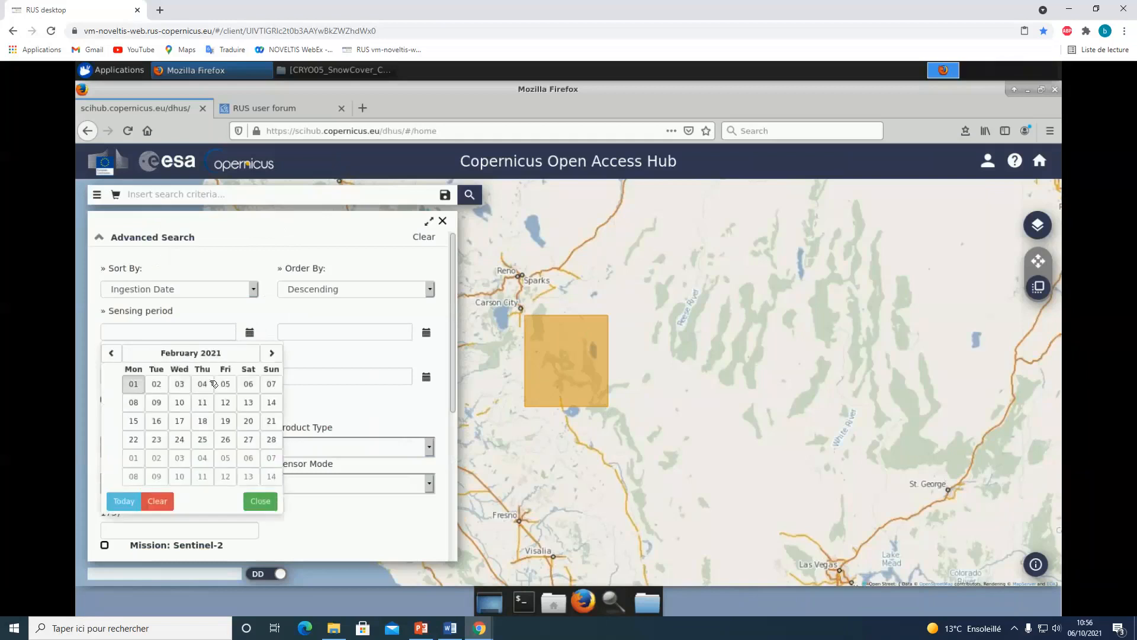
pyautogui.click(247, 383)
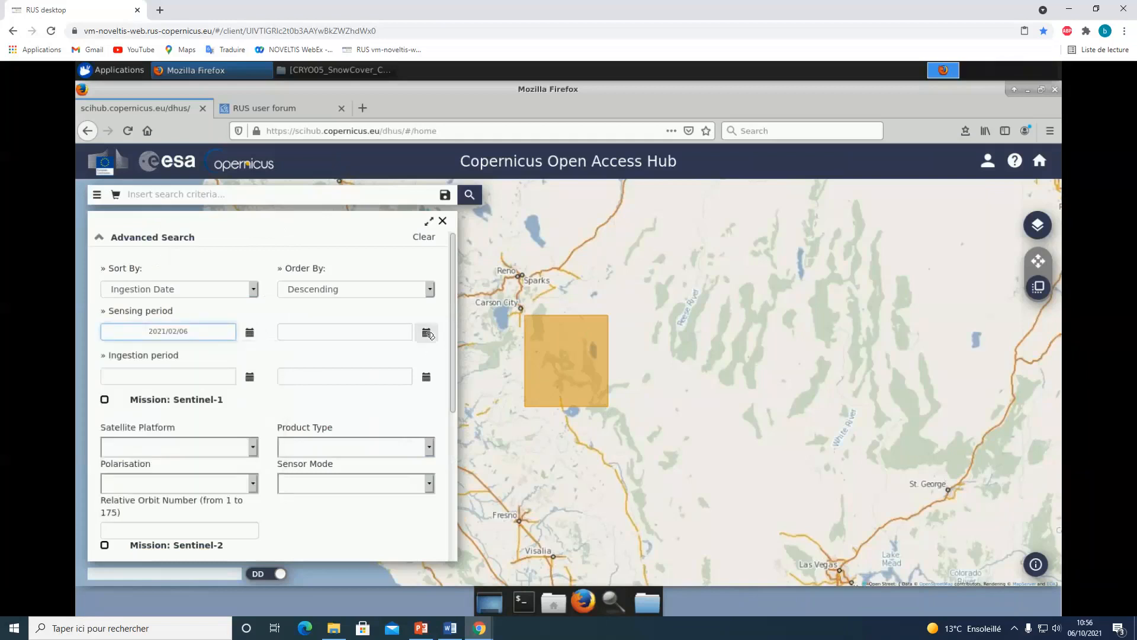
pyautogui.click(426, 333)
pyautogui.click(318, 352)
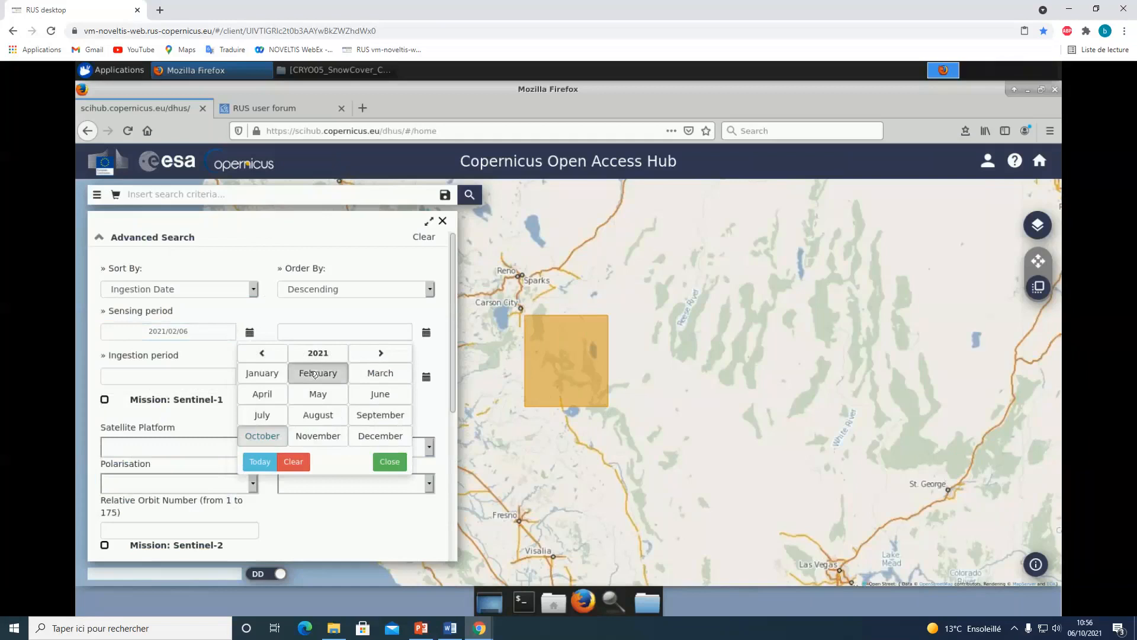
pyautogui.click(308, 371)
pyautogui.click(397, 384)
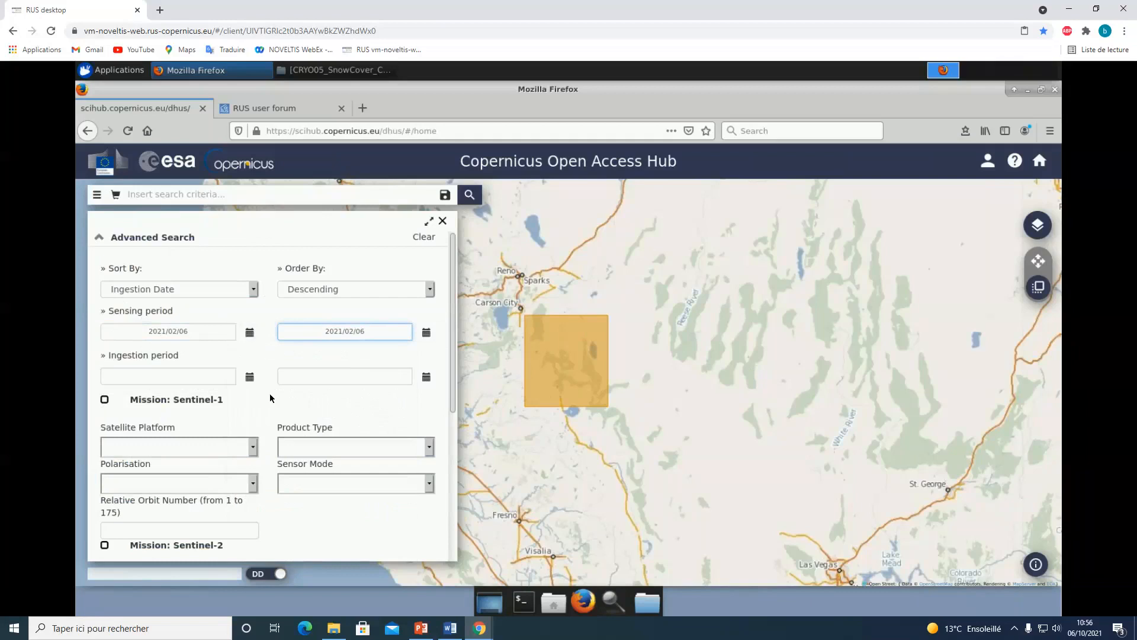
# Step: Enable the Sentinel-3 mission filter with satellite platform S3A_* and product type OL_1_EFR___
pyautogui.scroll(-5, 270, 398)
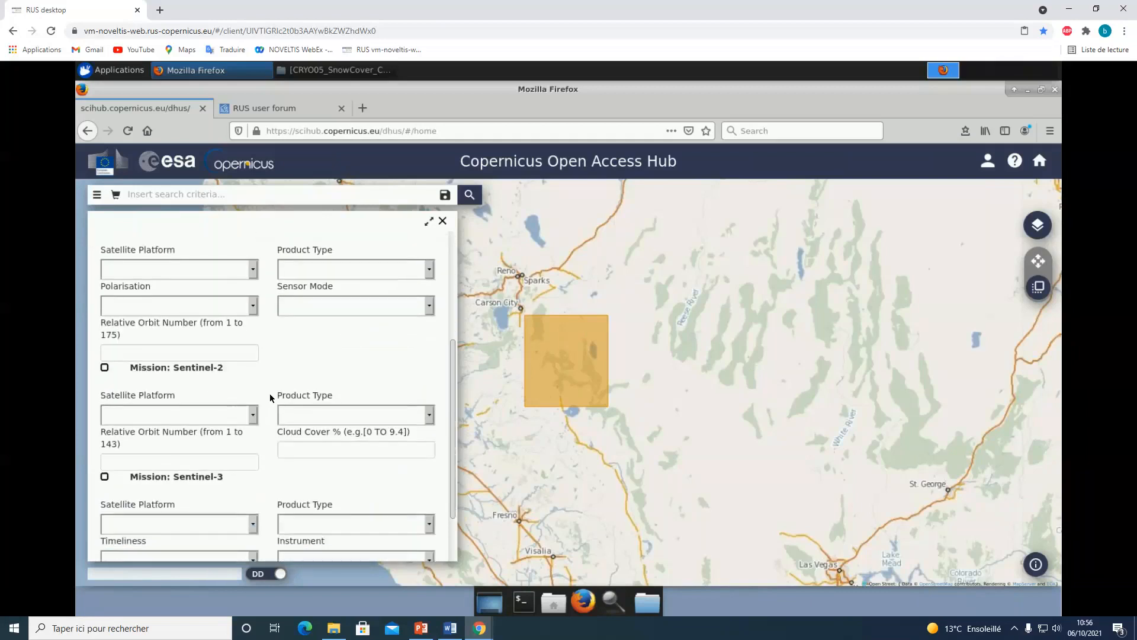
pyautogui.scroll(-2, 270, 397)
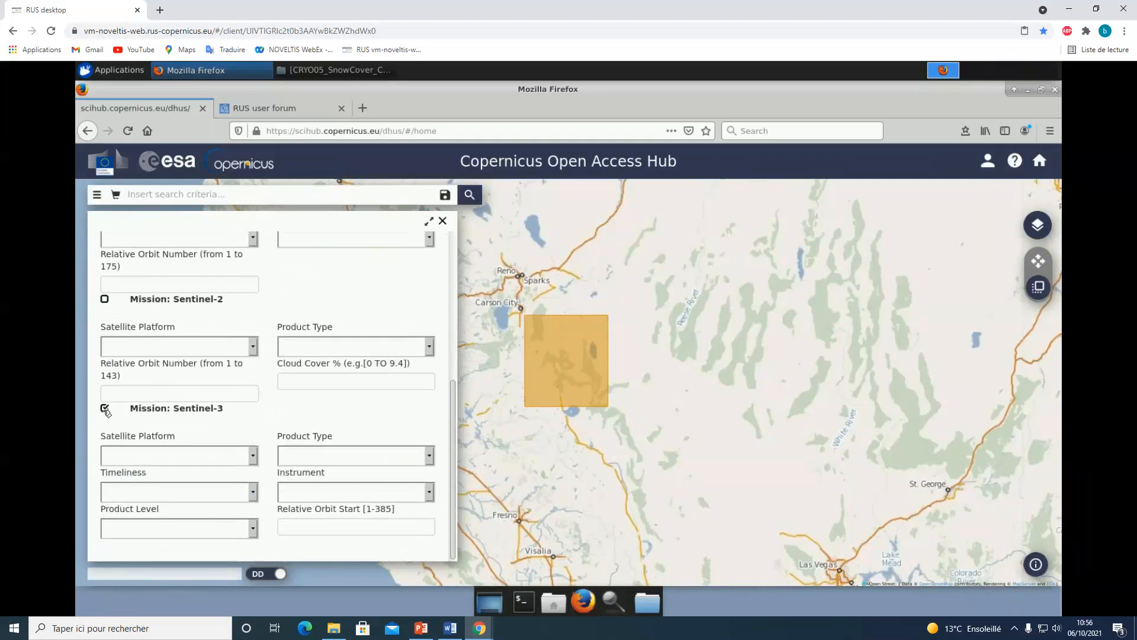
pyautogui.click(252, 456)
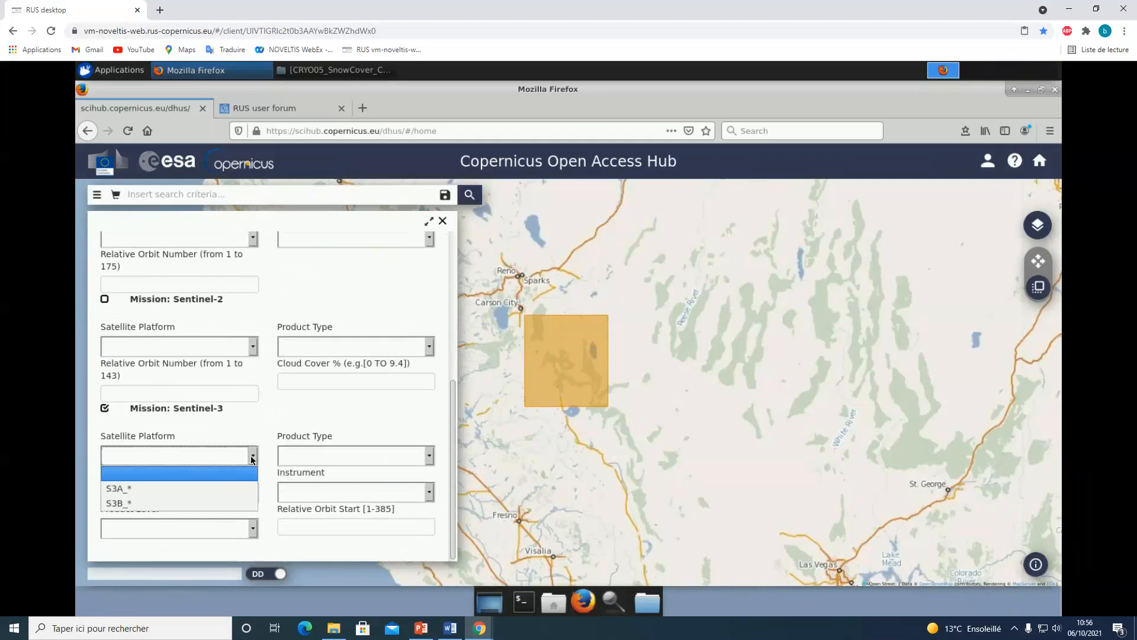
pyautogui.click(223, 492)
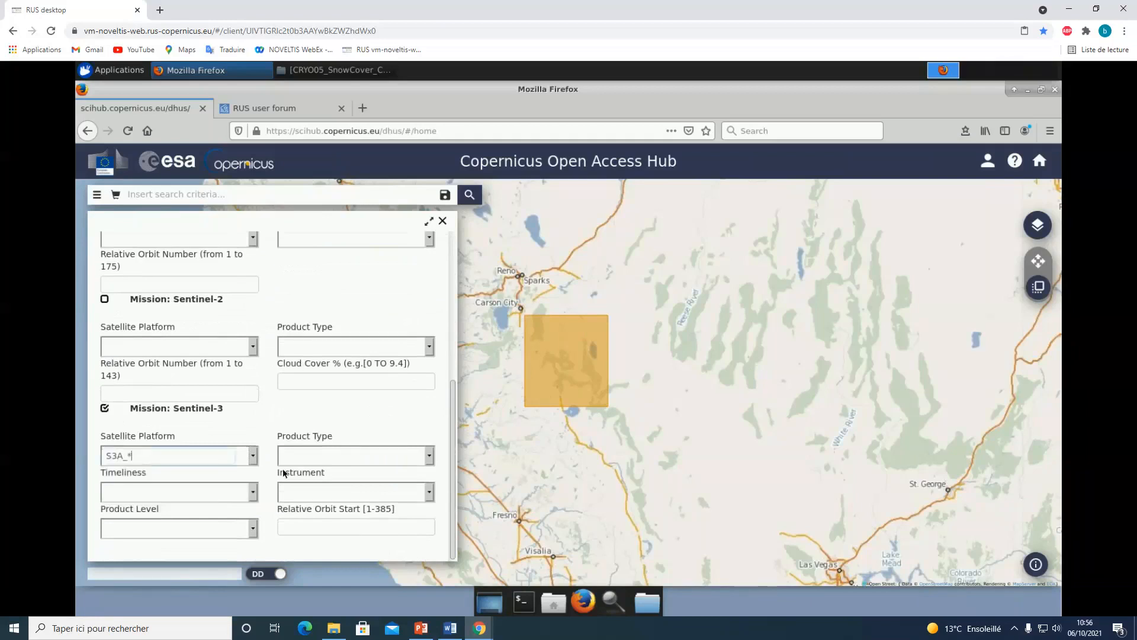
pyautogui.click(253, 457)
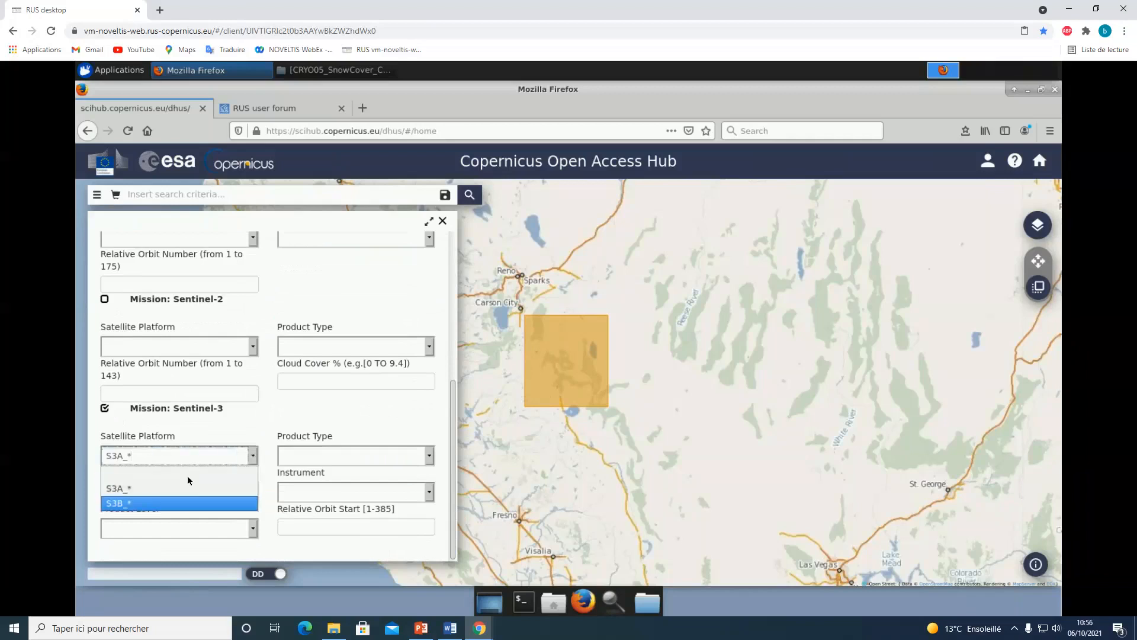
pyautogui.click(188, 476)
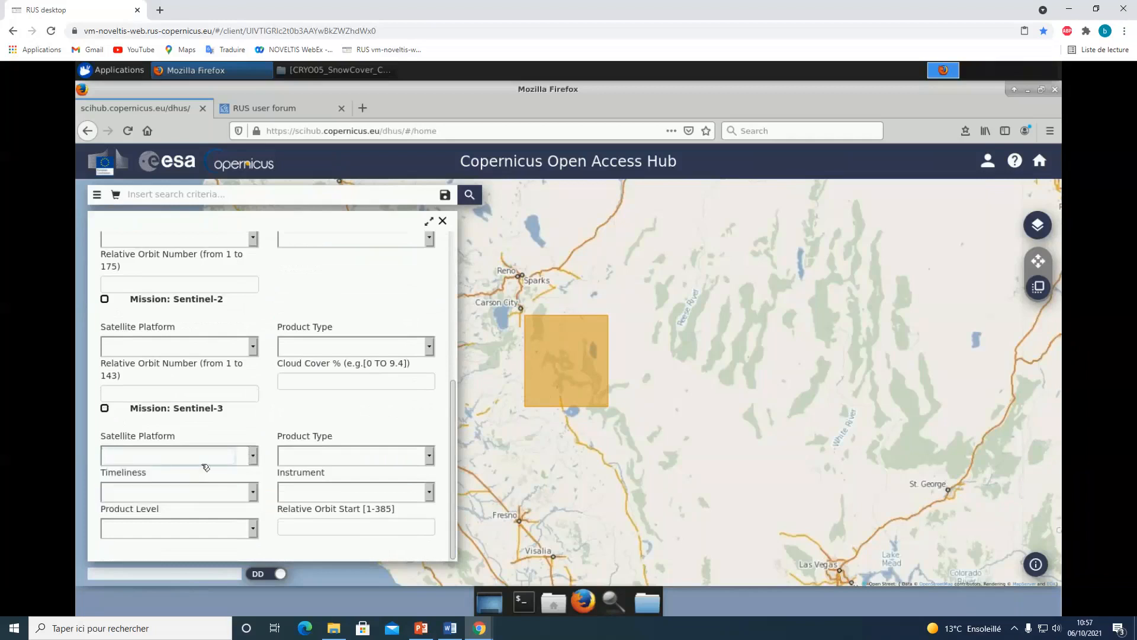
pyautogui.click(254, 458)
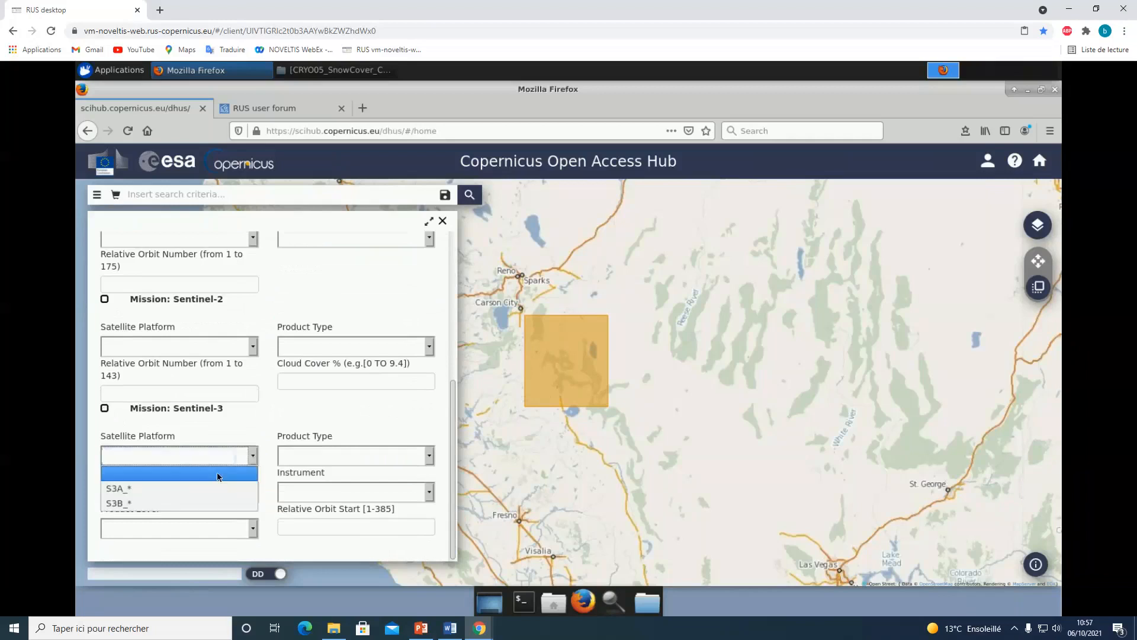
pyautogui.click(208, 486)
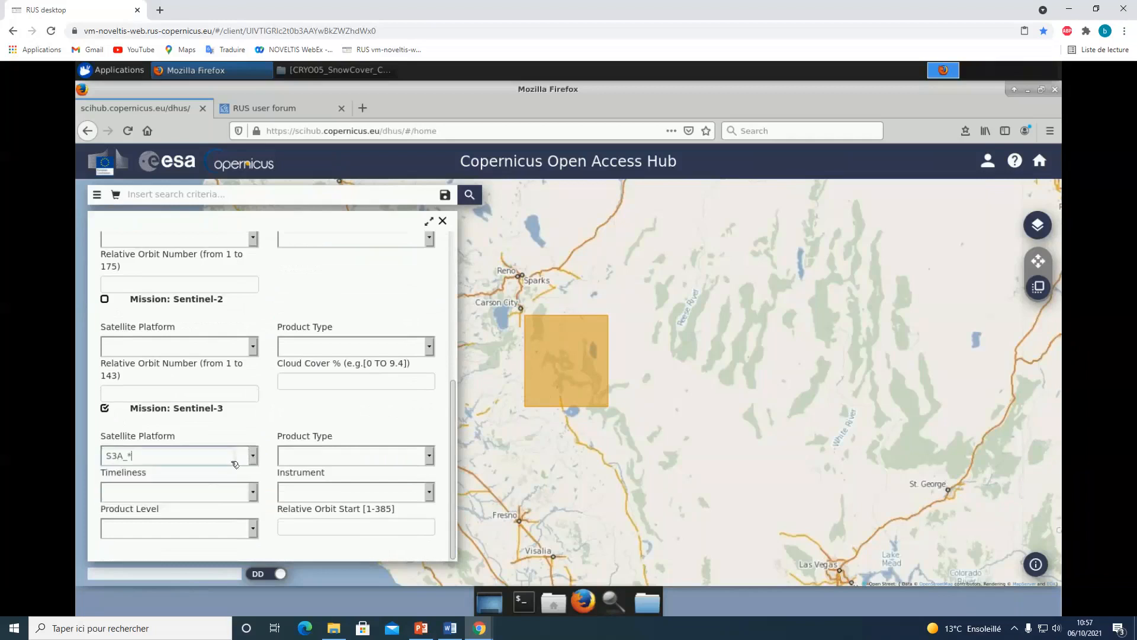
pyautogui.click(430, 456)
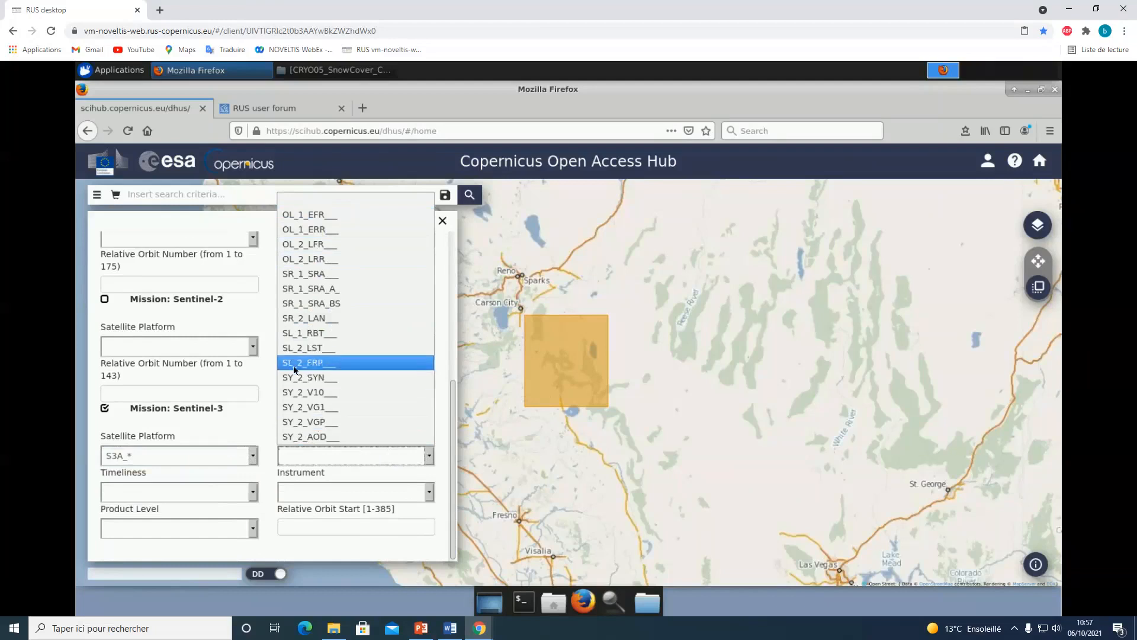
pyautogui.click(315, 216)
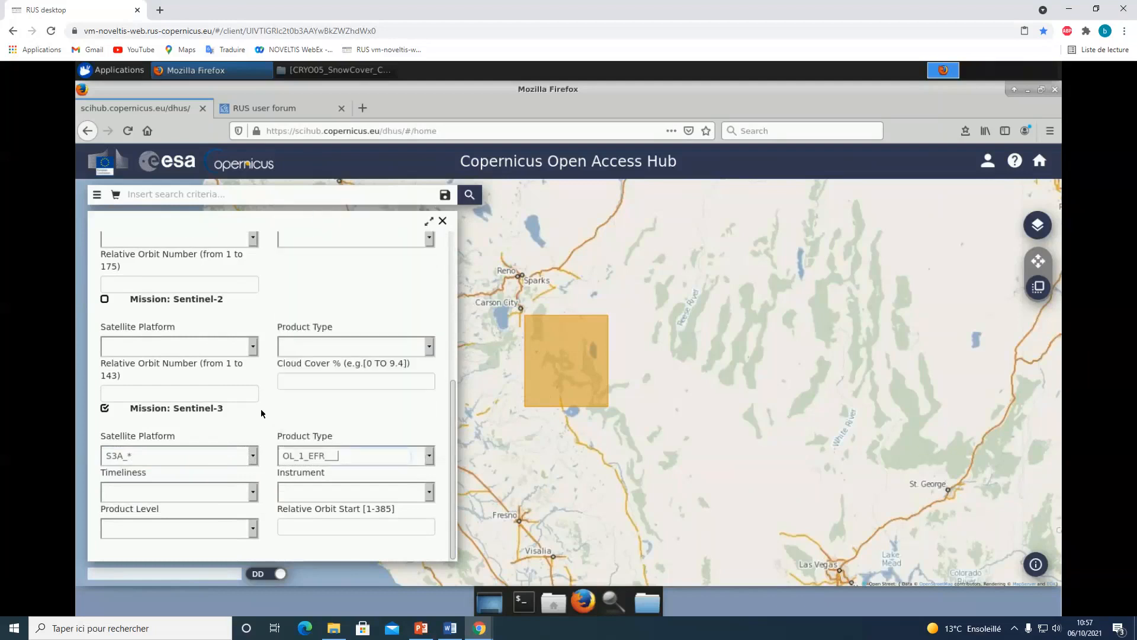
pyautogui.click(429, 494)
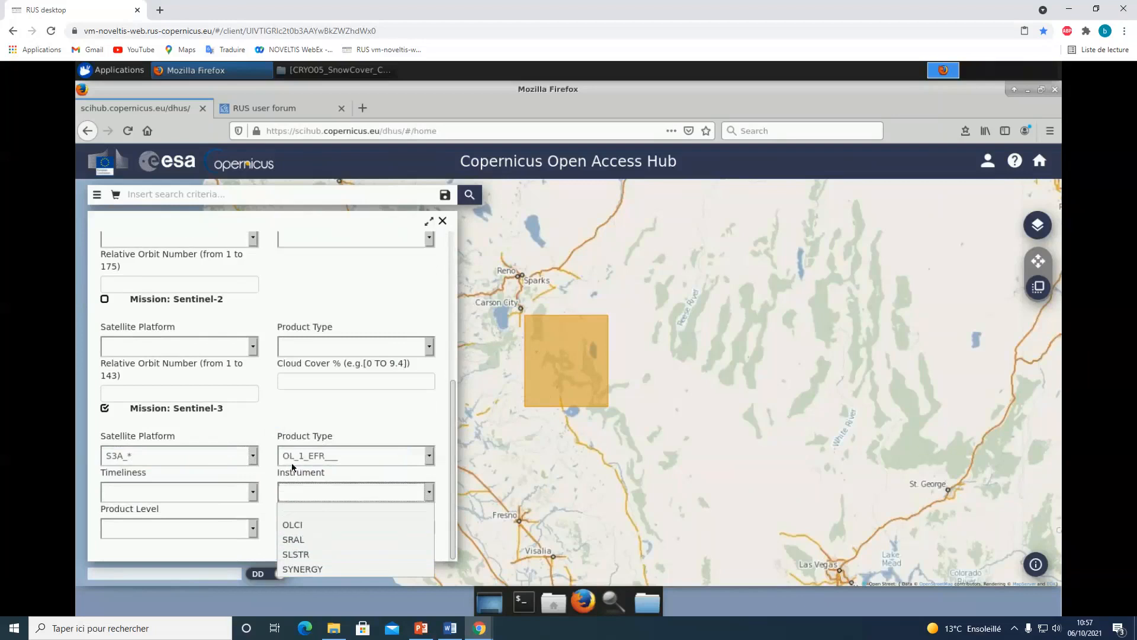
pyautogui.click(295, 507)
pyautogui.click(257, 532)
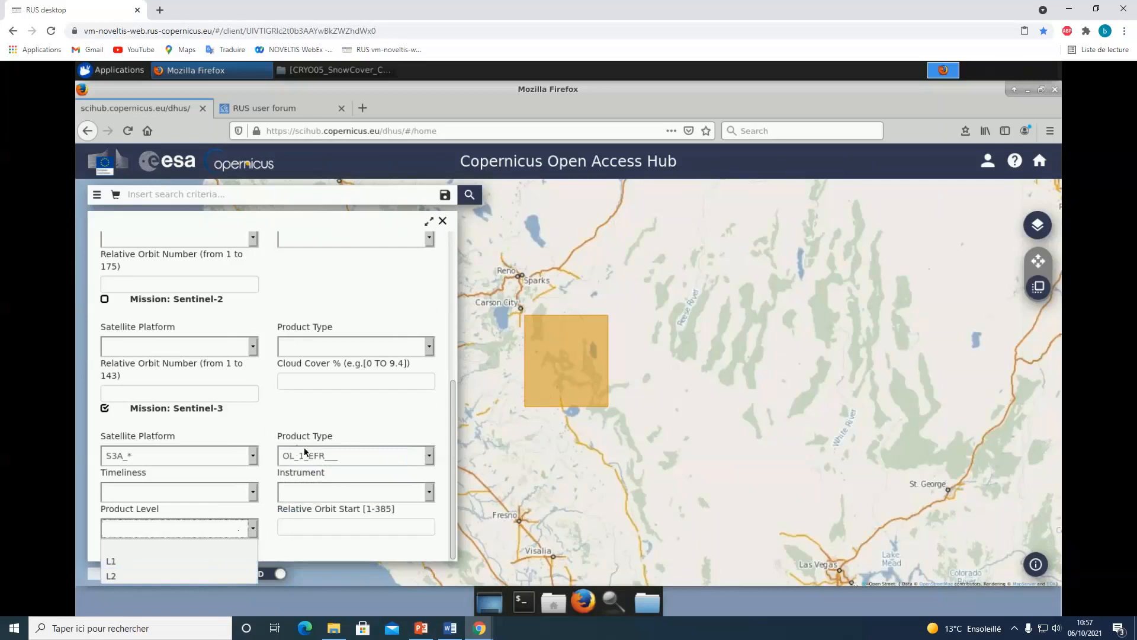
pyautogui.click(268, 472)
pyautogui.click(430, 456)
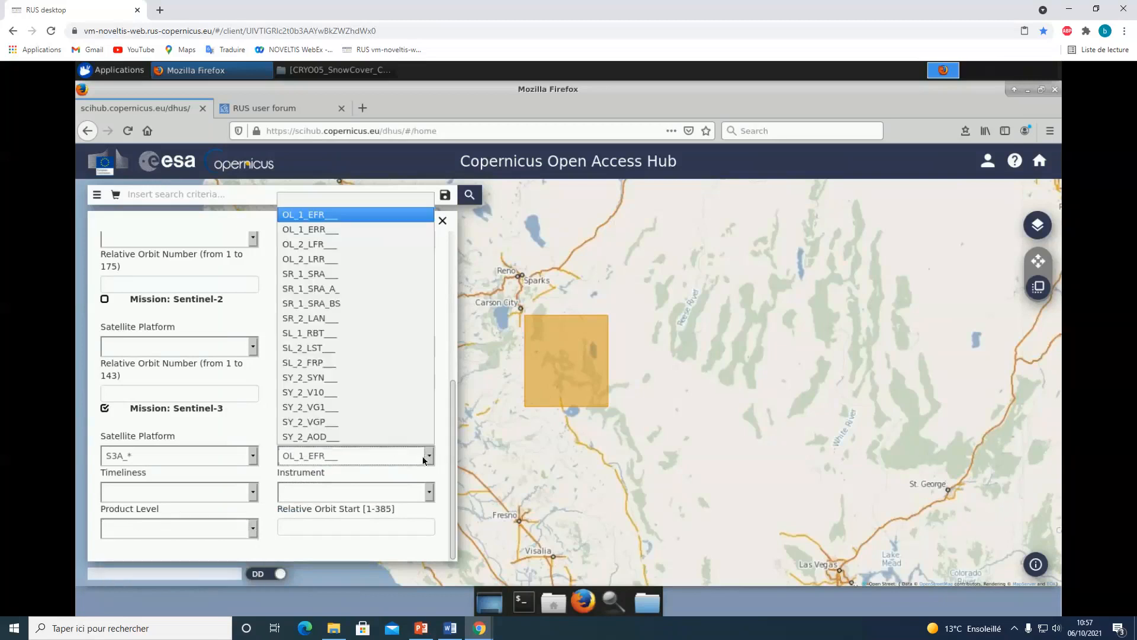
pyautogui.click(341, 194)
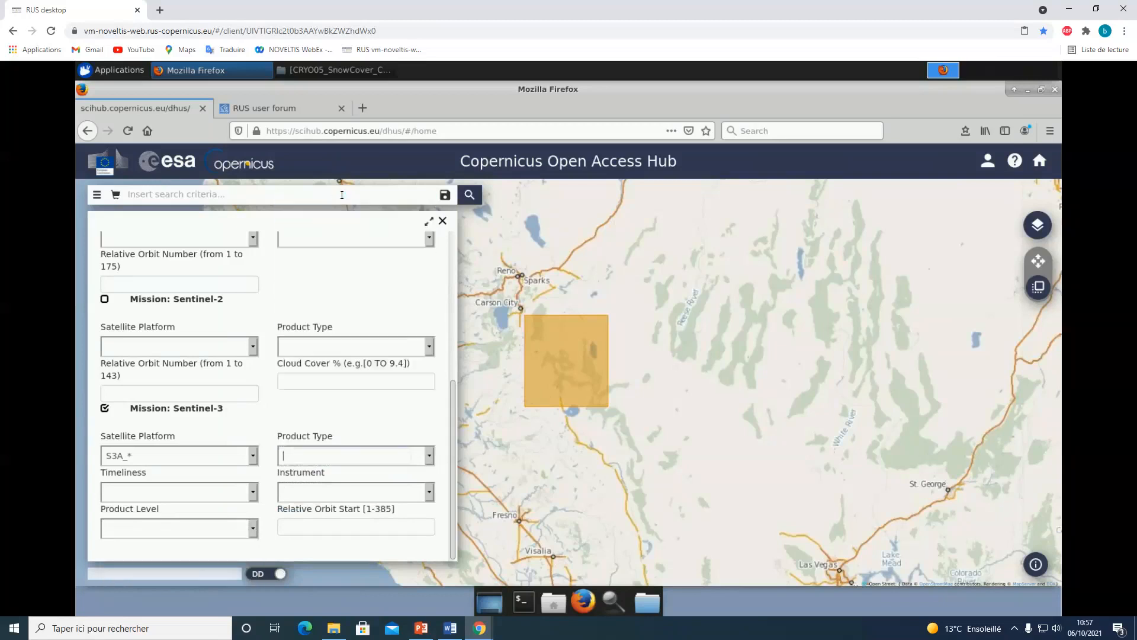
pyautogui.click(254, 530)
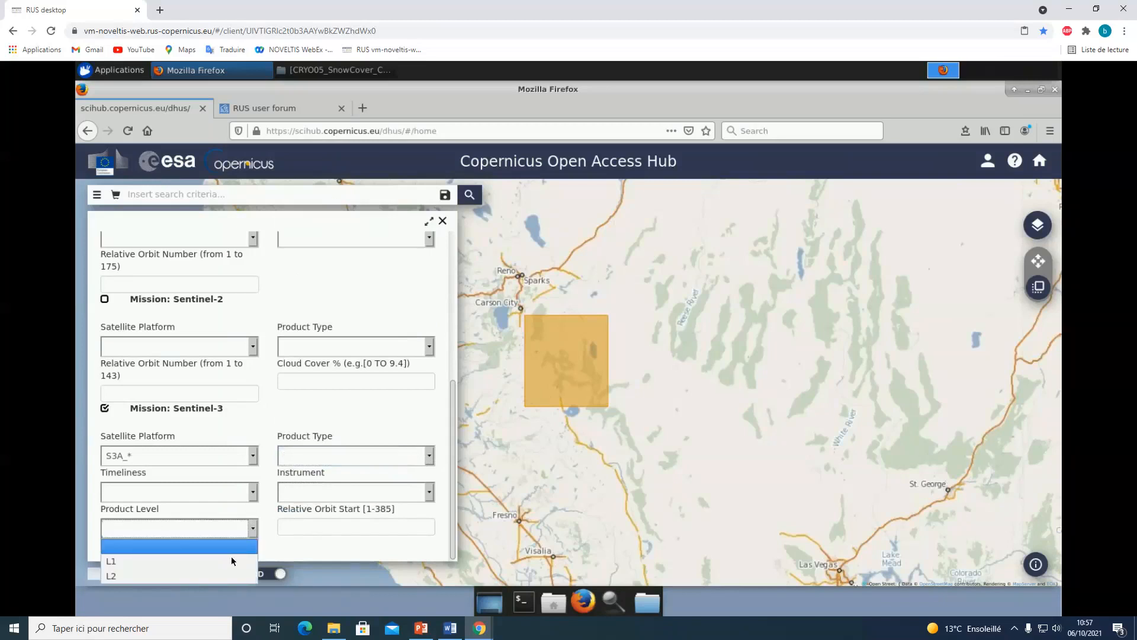
pyautogui.click(229, 553)
pyautogui.click(255, 528)
pyautogui.click(211, 549)
# Step: Select the Sentinel-3 product type OL_1_EFR___ and run the search
pyautogui.click(430, 456)
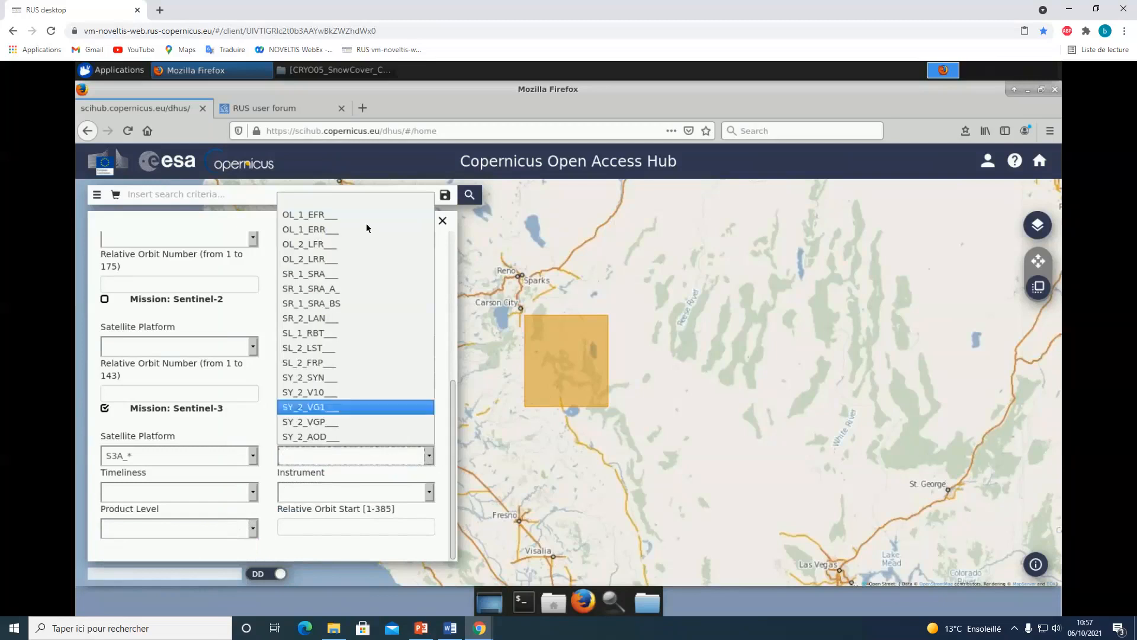
pyautogui.click(357, 218)
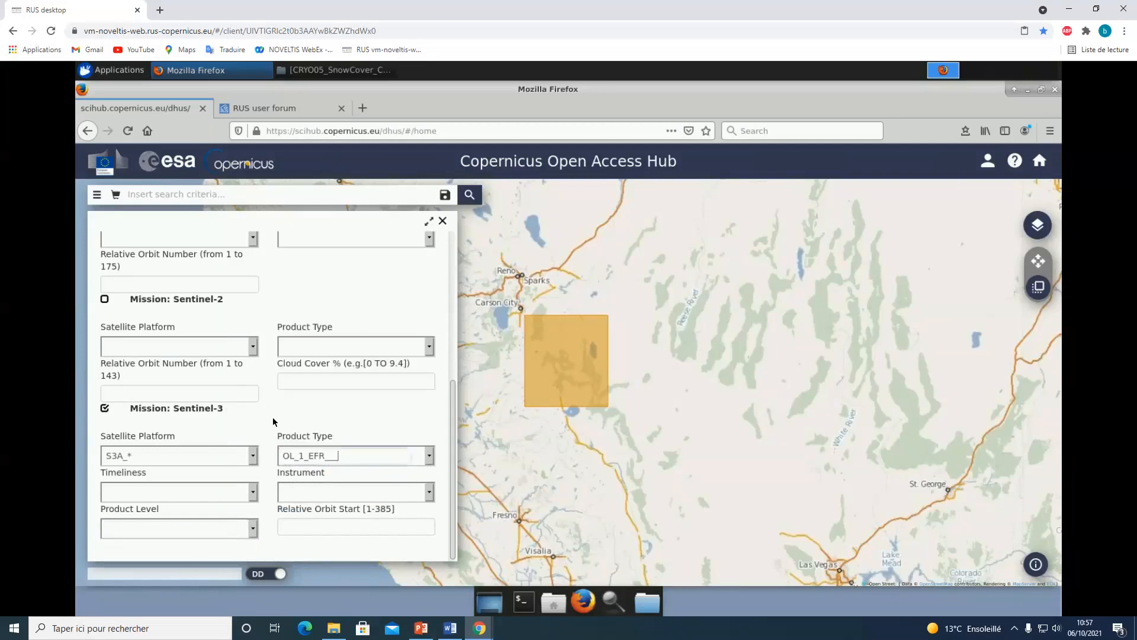
pyautogui.click(471, 195)
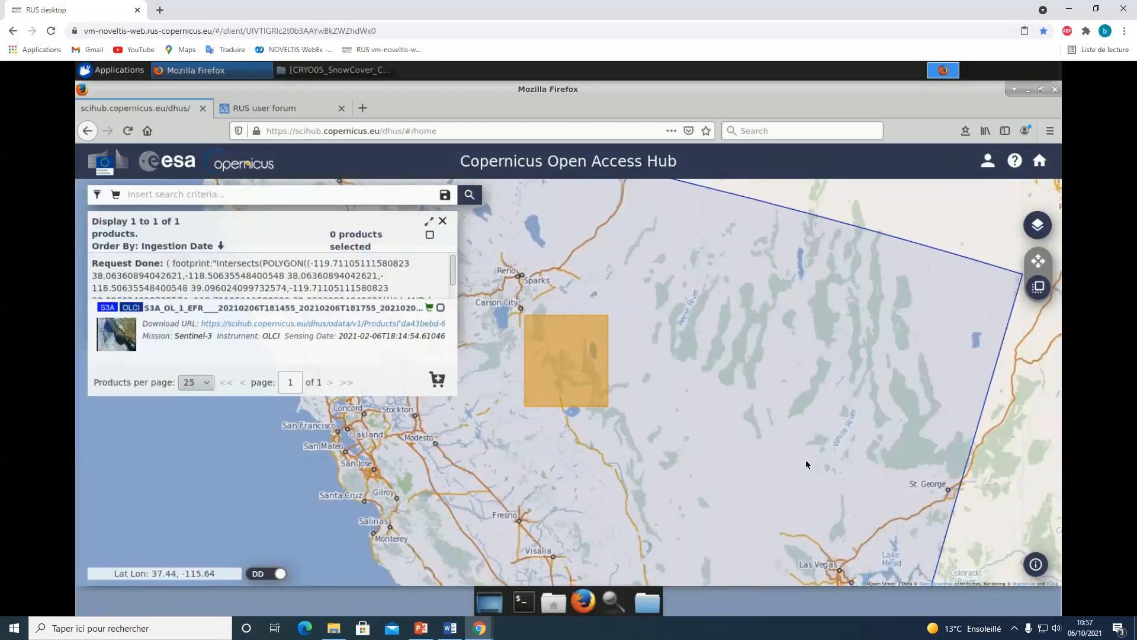
# Step: Examine the 2021-02-06 product's footprint over California, along with its quicklook, attributes and file list
pyautogui.scroll(-1, 805, 460)
pyautogui.scroll(-2, 805, 459)
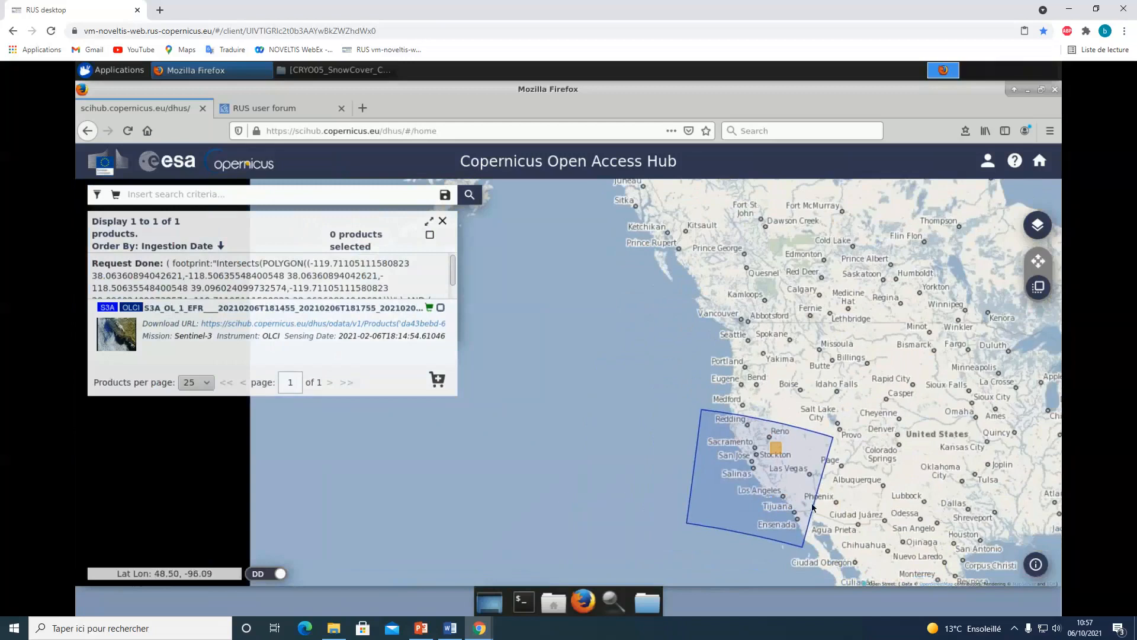
pyautogui.scroll(1, 767, 482)
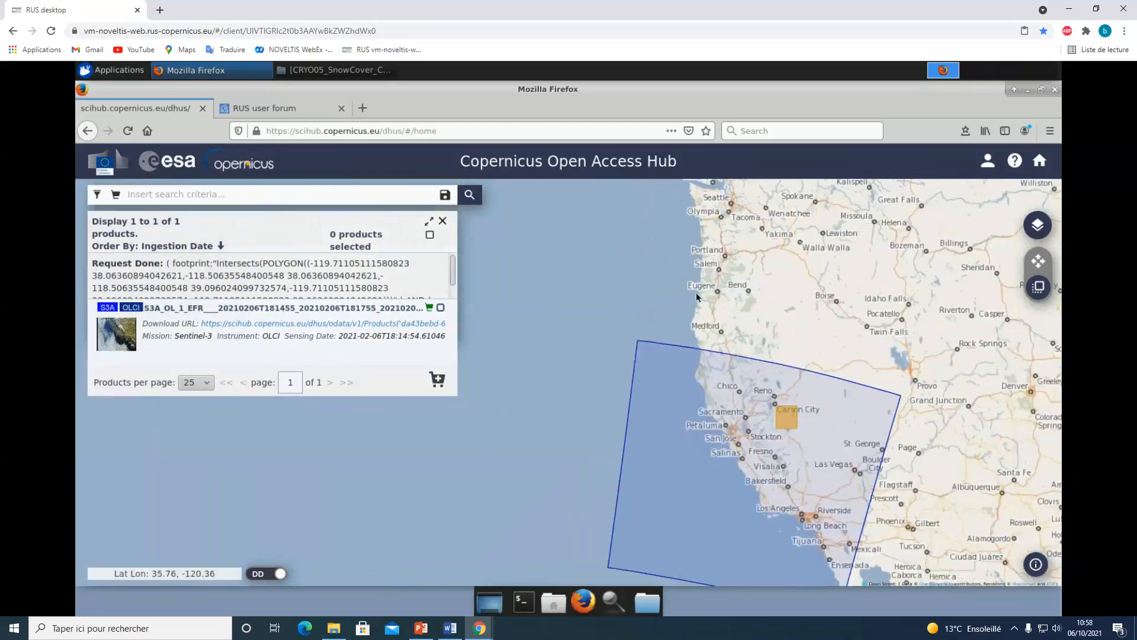
pyautogui.scroll(1, 811, 458)
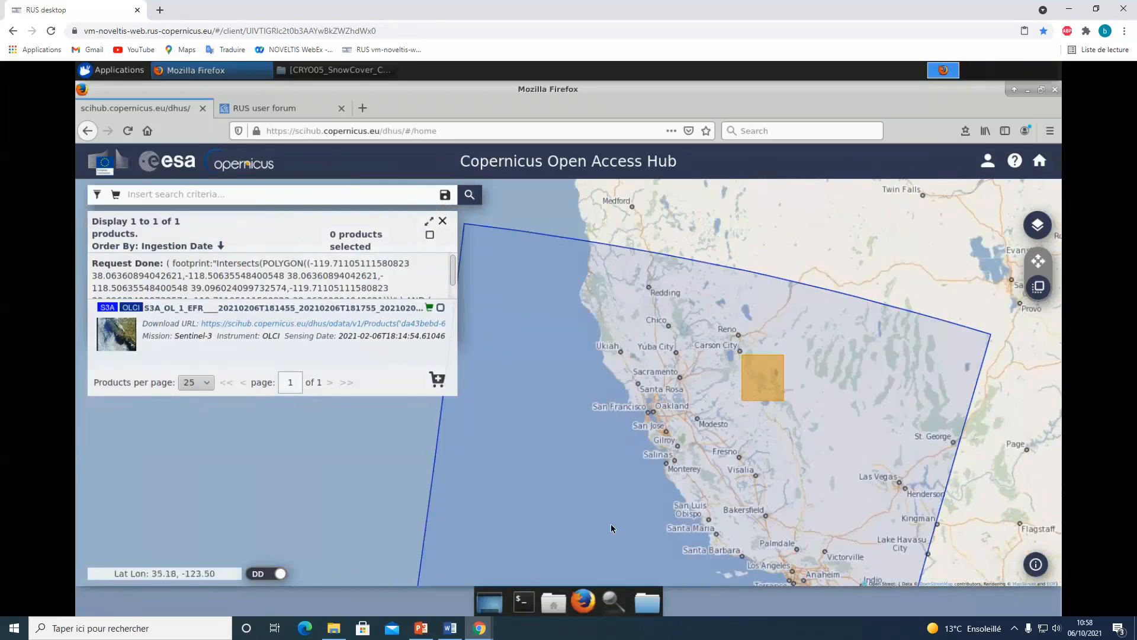
pyautogui.moveTo(200, 347)
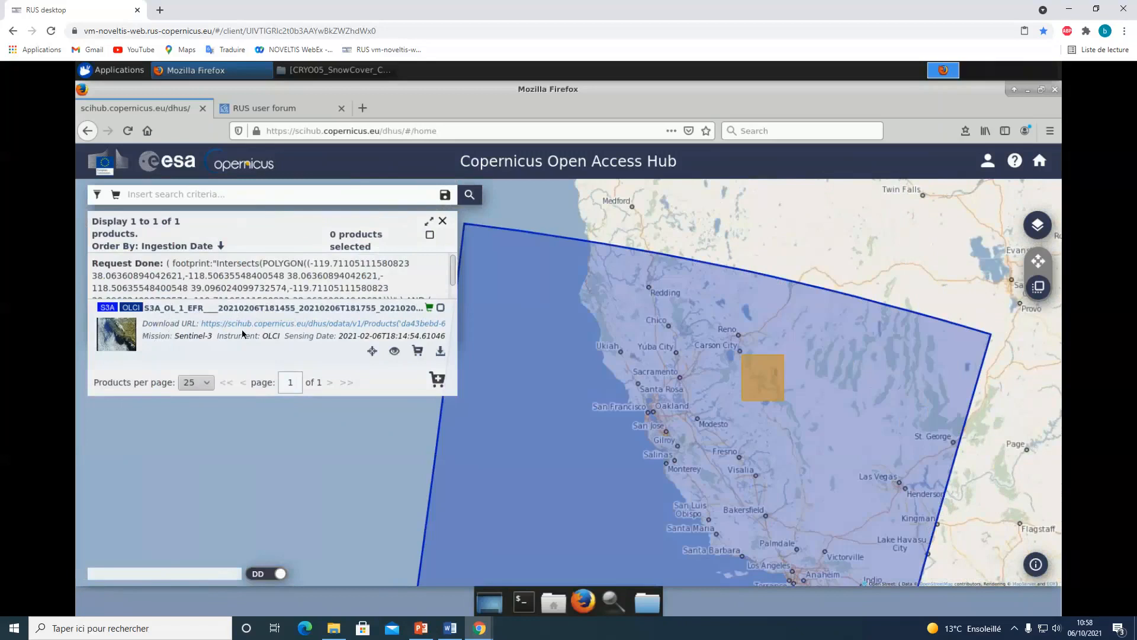
pyautogui.click(395, 352)
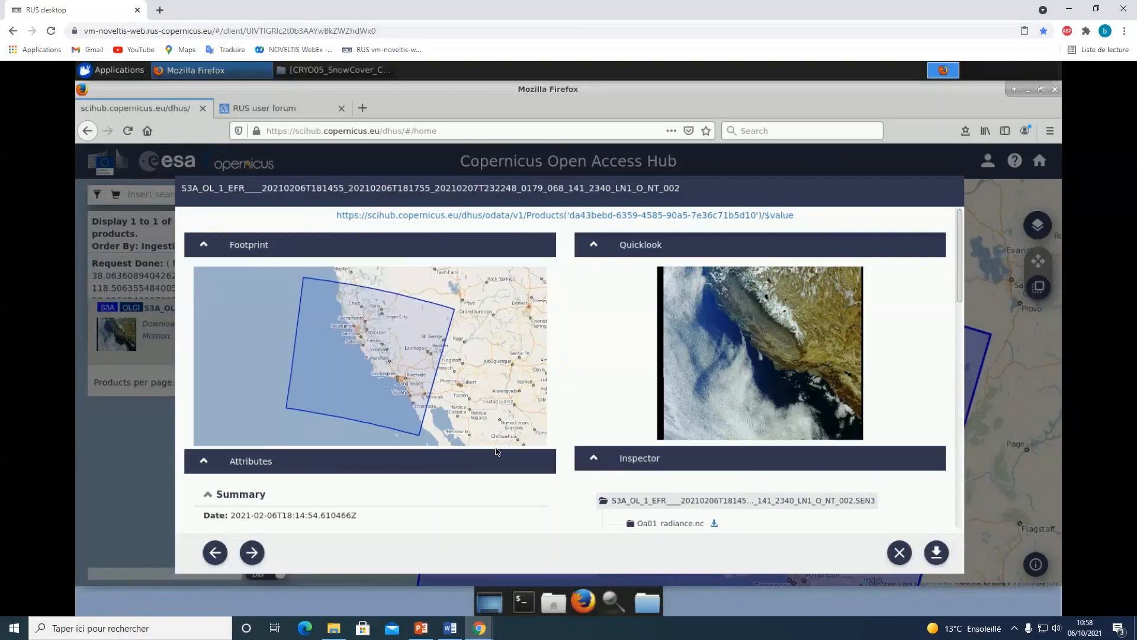
pyautogui.scroll(-3, 498, 471)
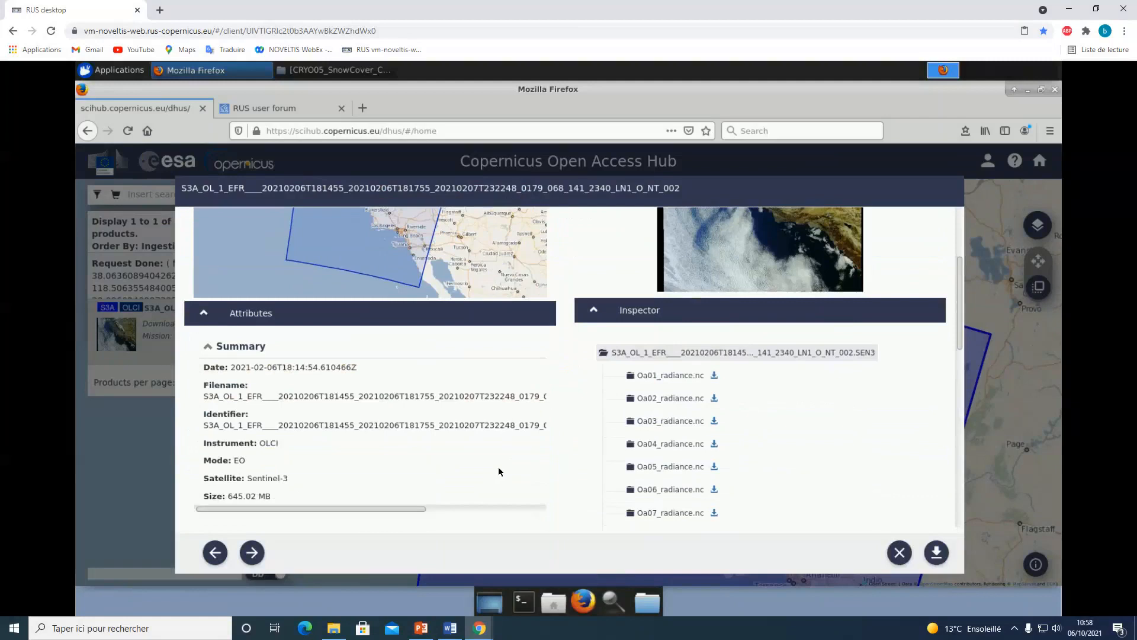
pyautogui.click(899, 559)
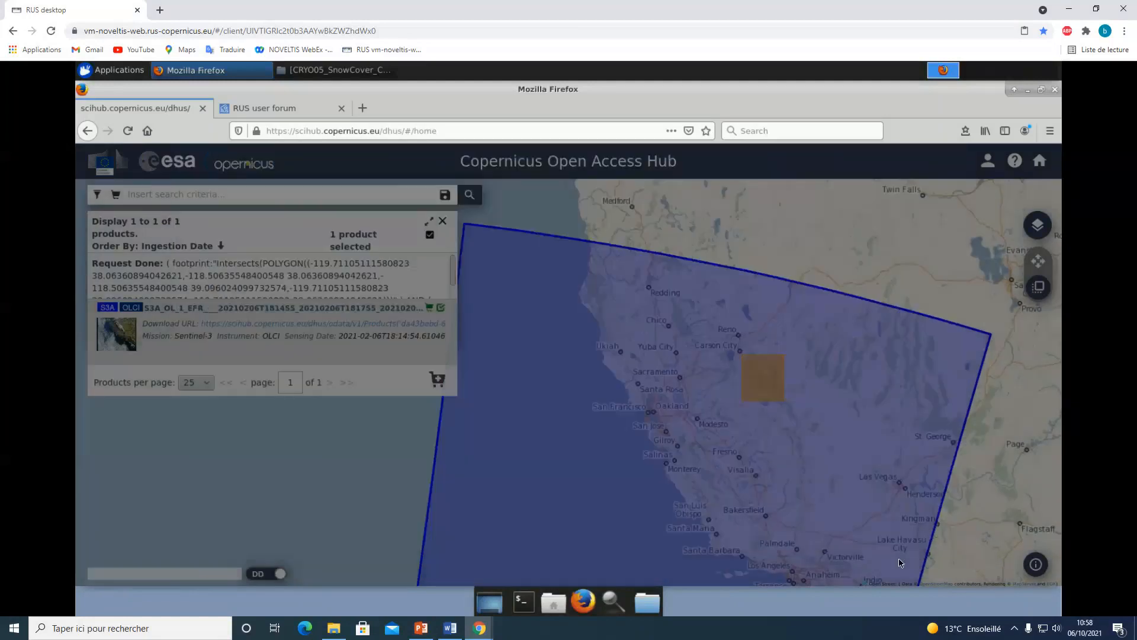
pyautogui.moveTo(444, 355)
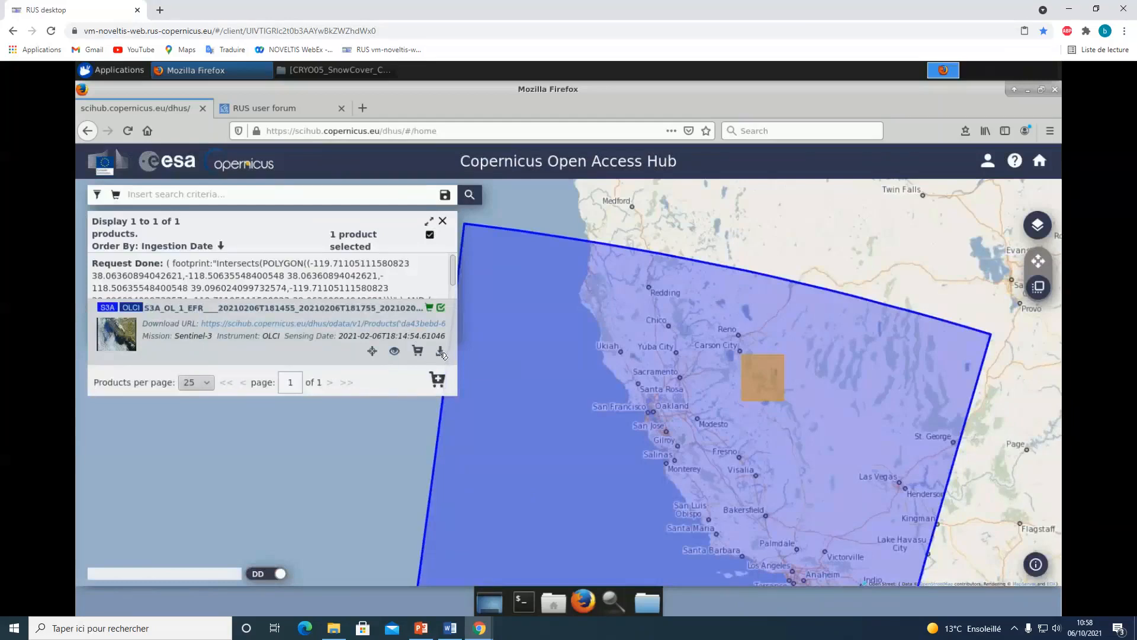
pyautogui.click(441, 352)
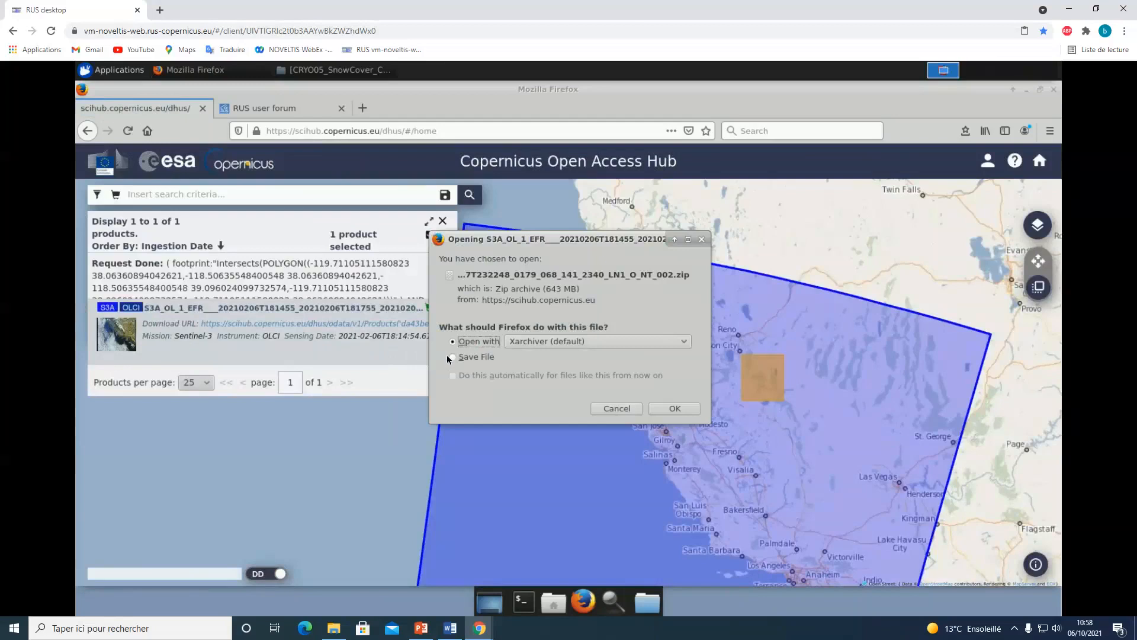
pyautogui.click(473, 359)
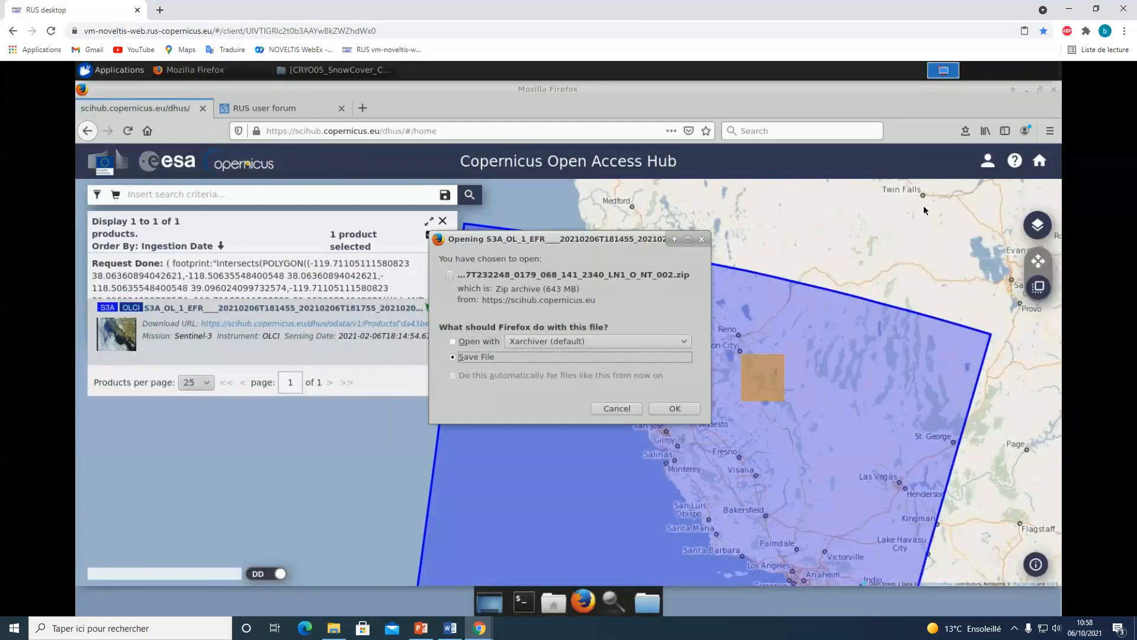
pyautogui.click(701, 240)
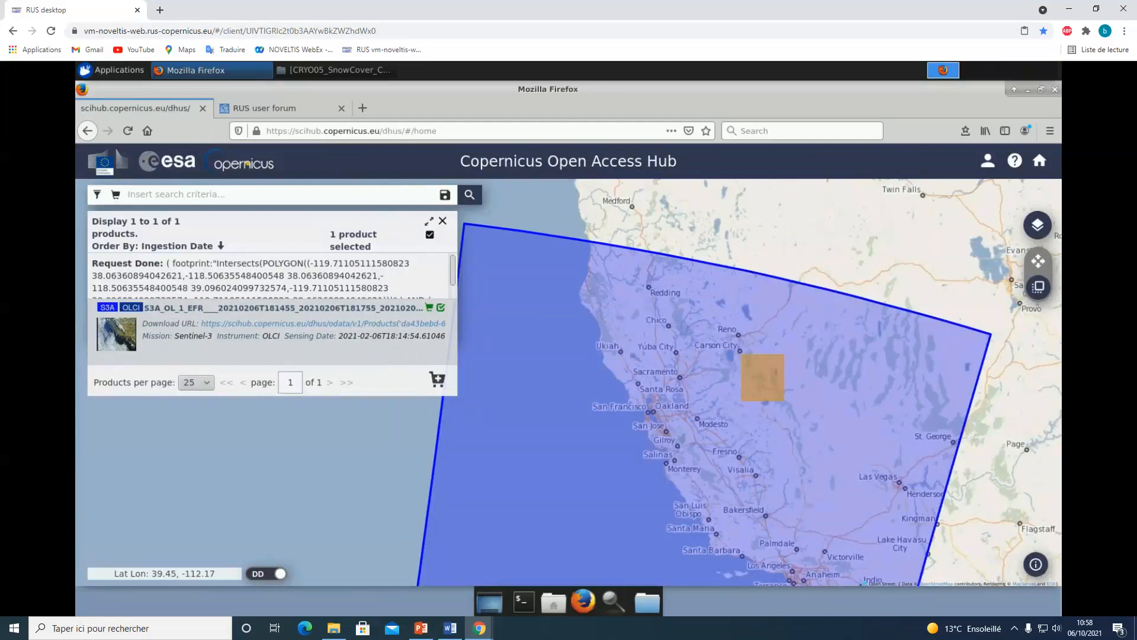
# Step: Search again with the sensing period starting and ending on 2021/03/05, and view the resulting product's quicklook
pyautogui.click(107, 196)
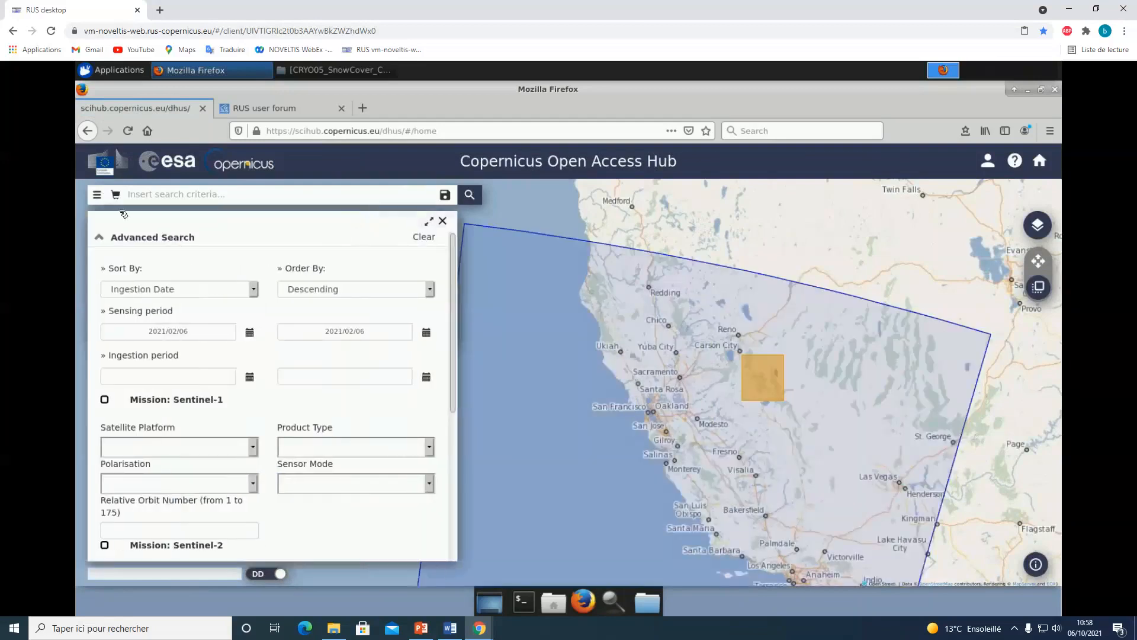
pyautogui.click(250, 332)
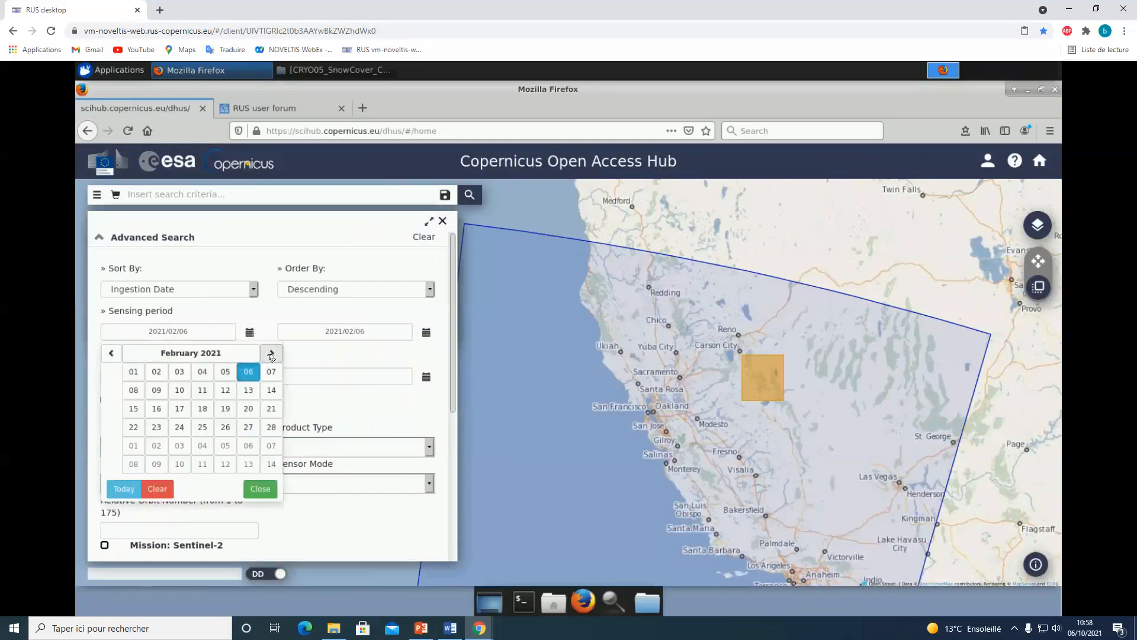
pyautogui.click(271, 353)
pyautogui.click(225, 372)
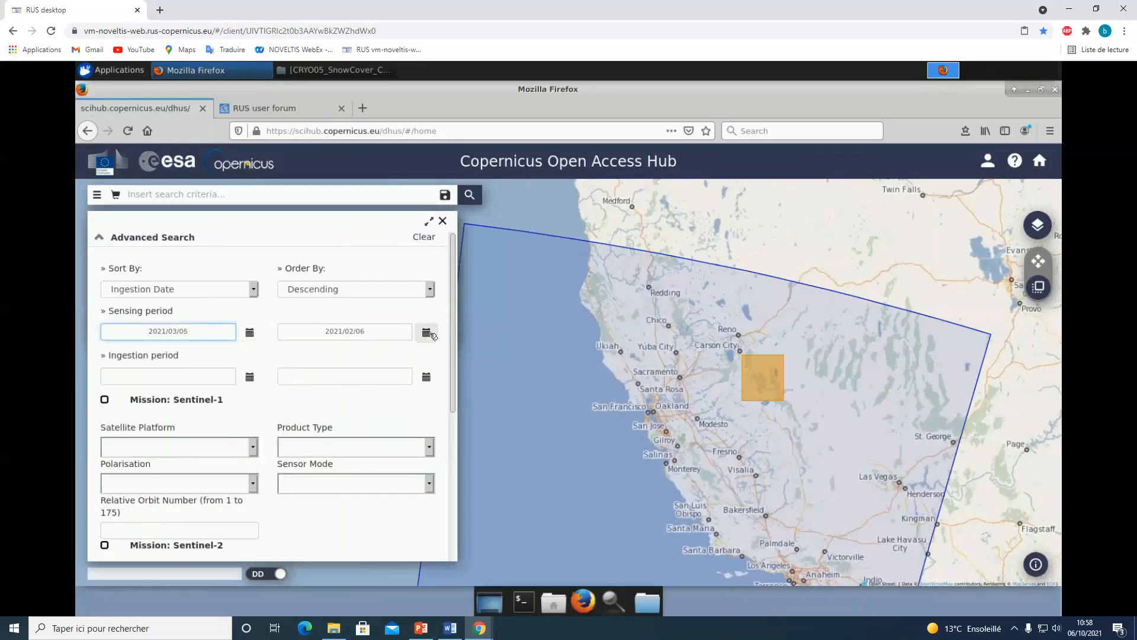
pyautogui.click(425, 331)
pyautogui.click(401, 353)
pyautogui.click(361, 372)
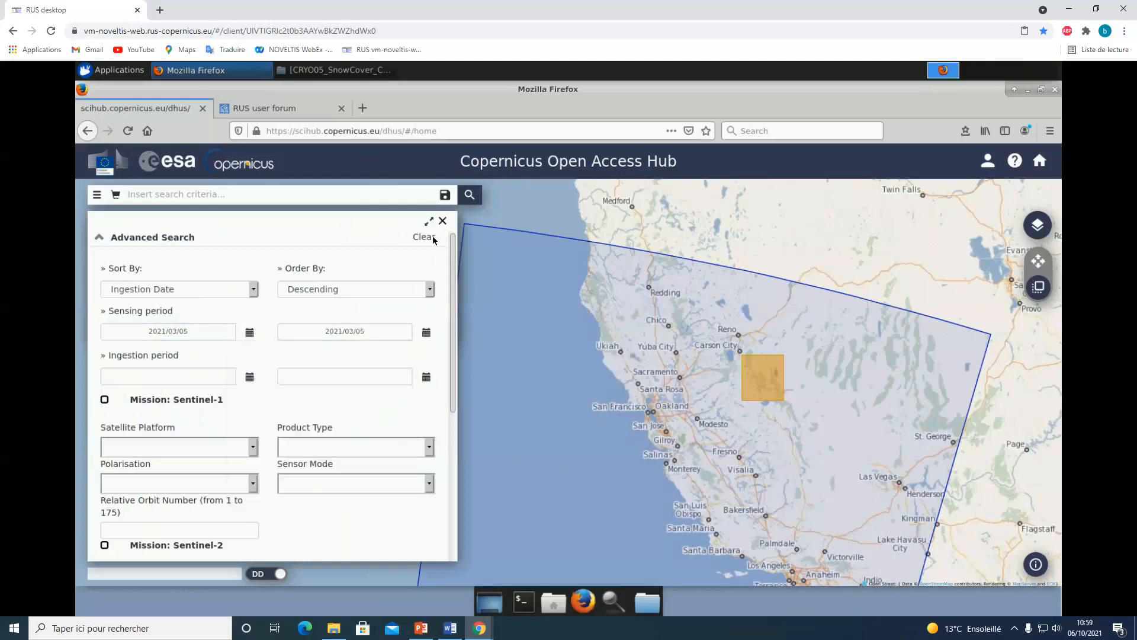
pyautogui.click(478, 194)
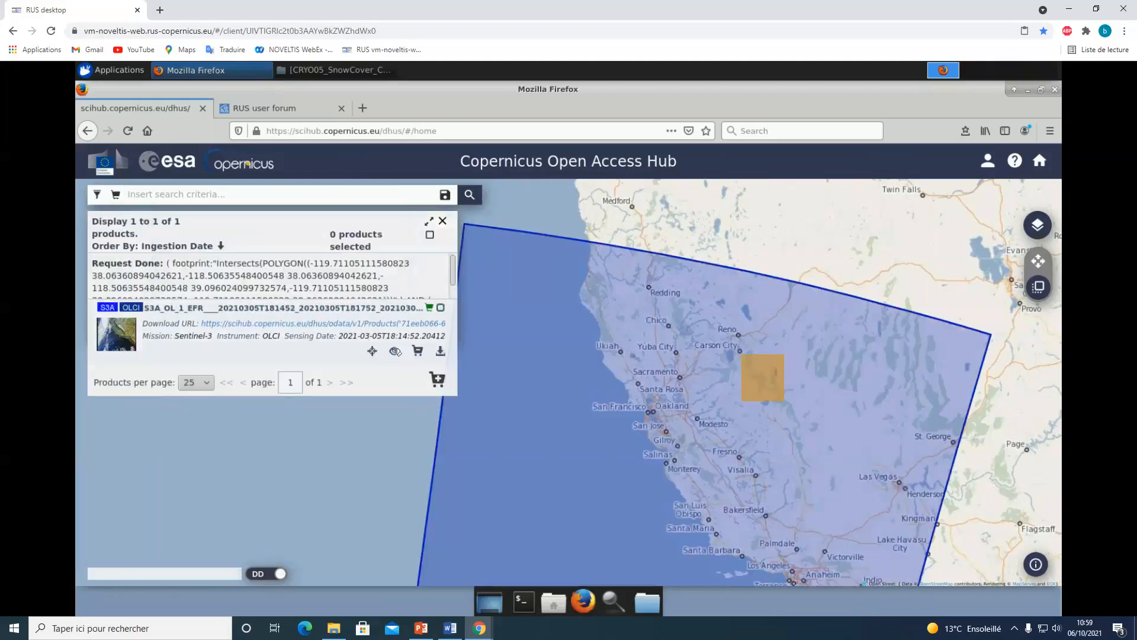
pyautogui.click(394, 351)
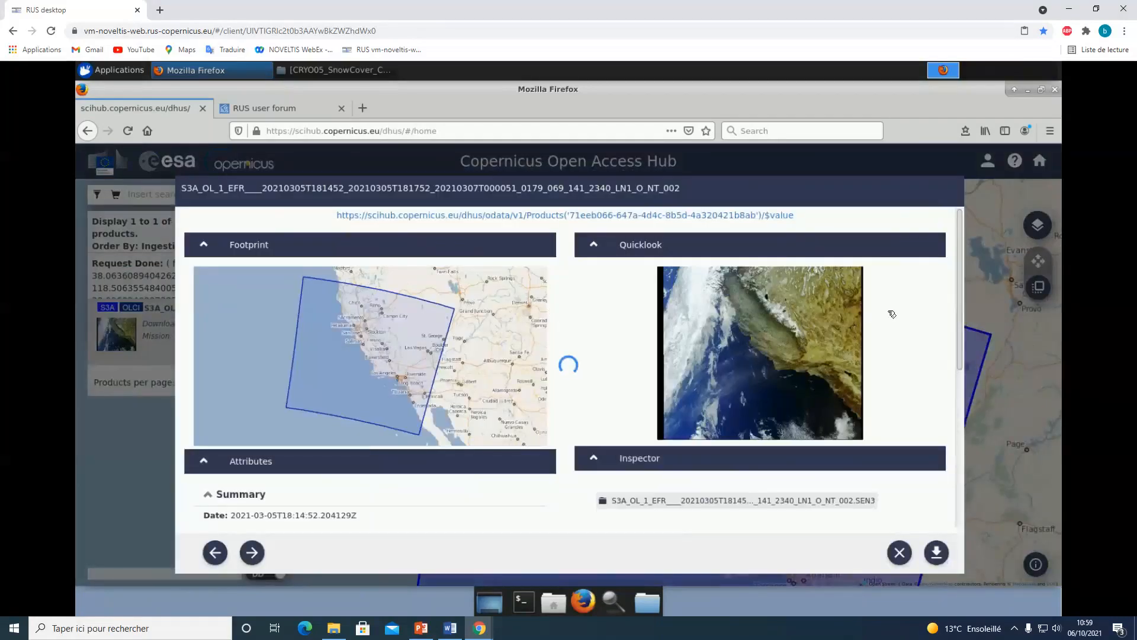
pyautogui.click(899, 554)
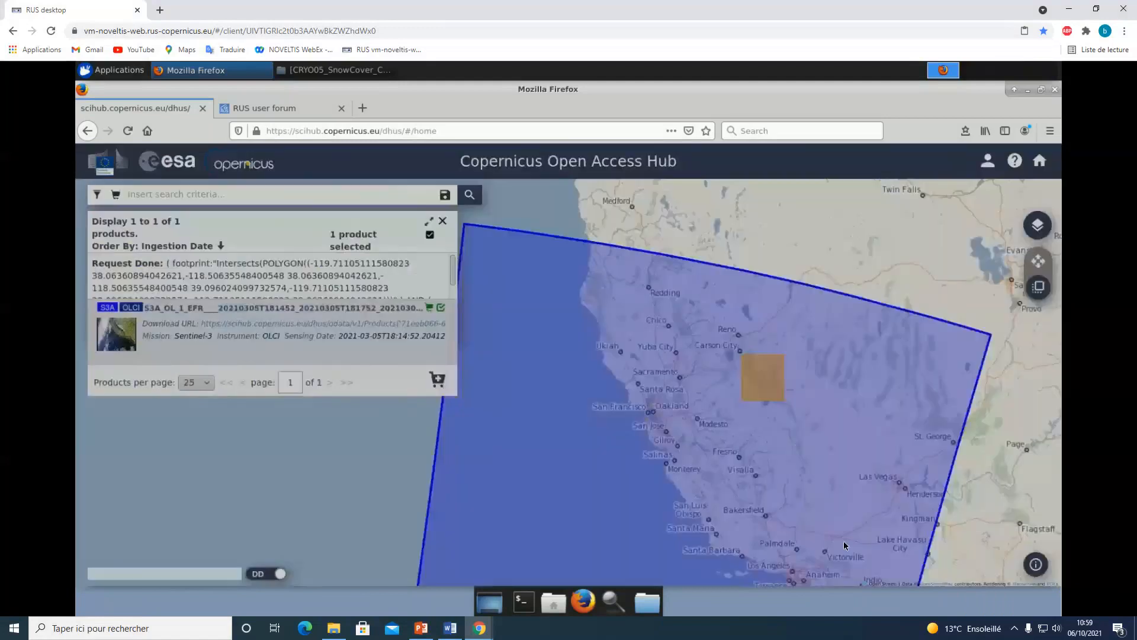
# Step: Set the sensing period to start and end on 2021/04/01 and rerun the search
pyautogui.click(99, 194)
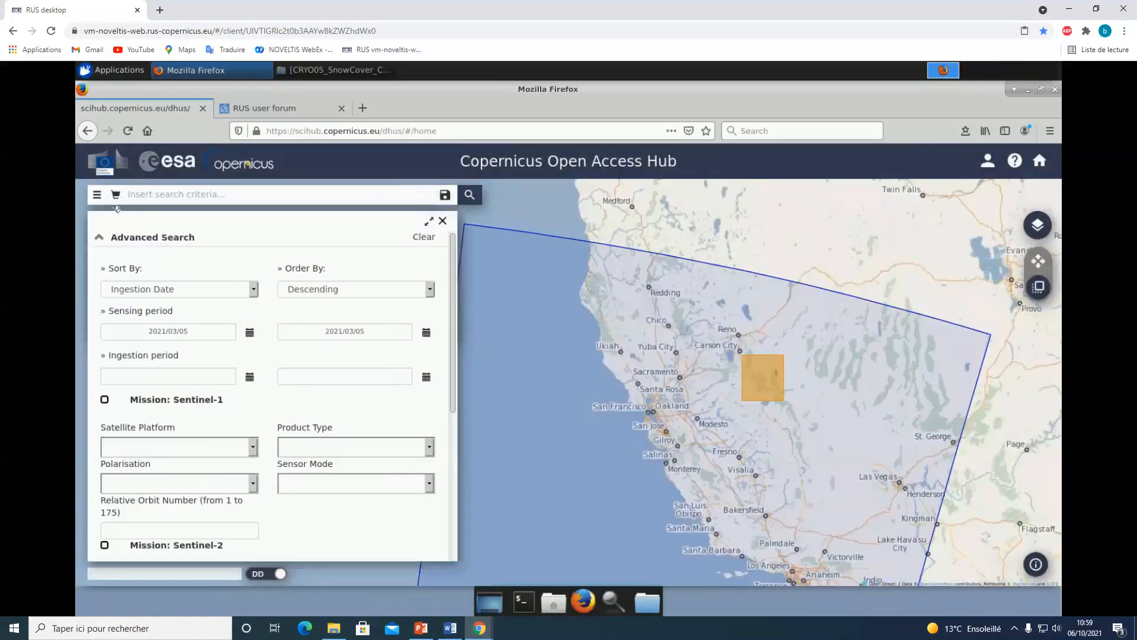
pyautogui.click(250, 332)
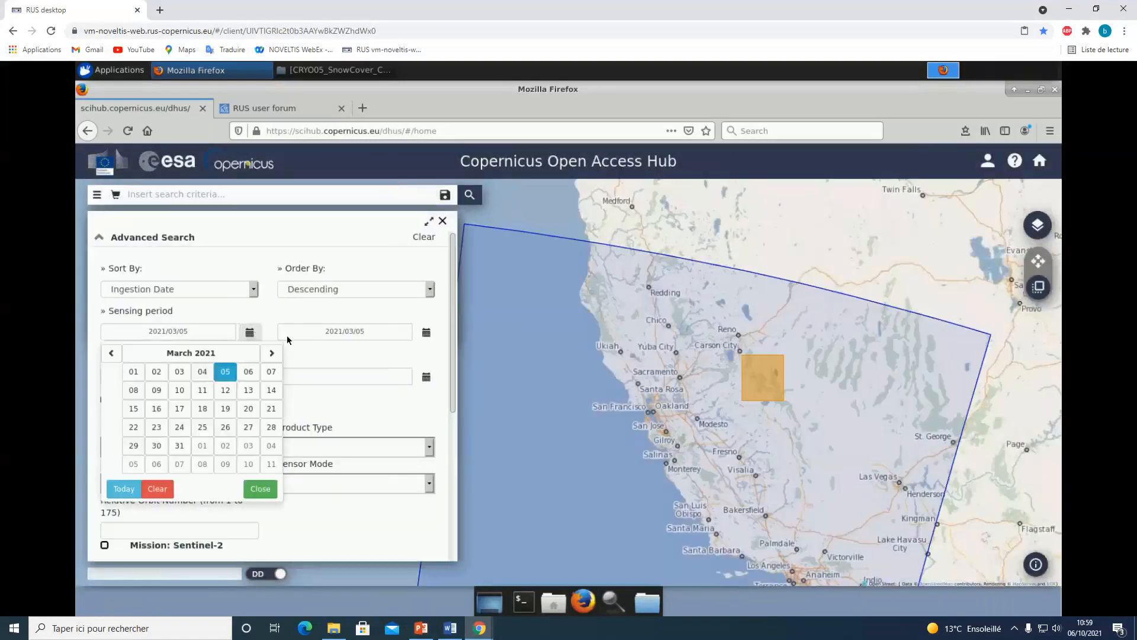
pyautogui.click(271, 354)
pyautogui.click(133, 371)
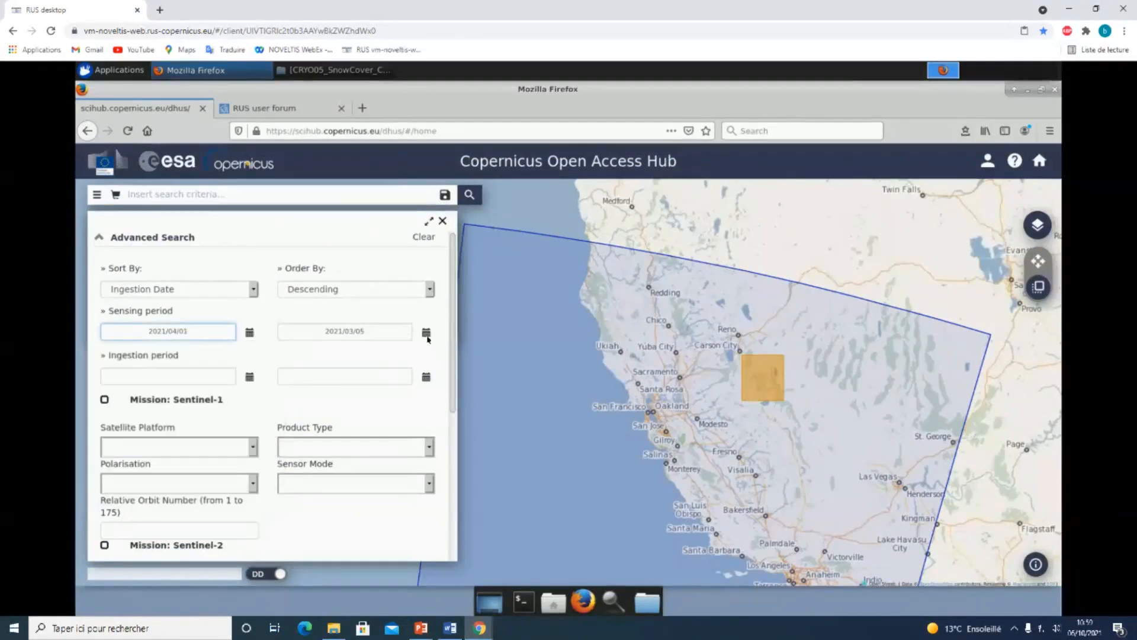
pyautogui.click(426, 332)
pyautogui.click(400, 353)
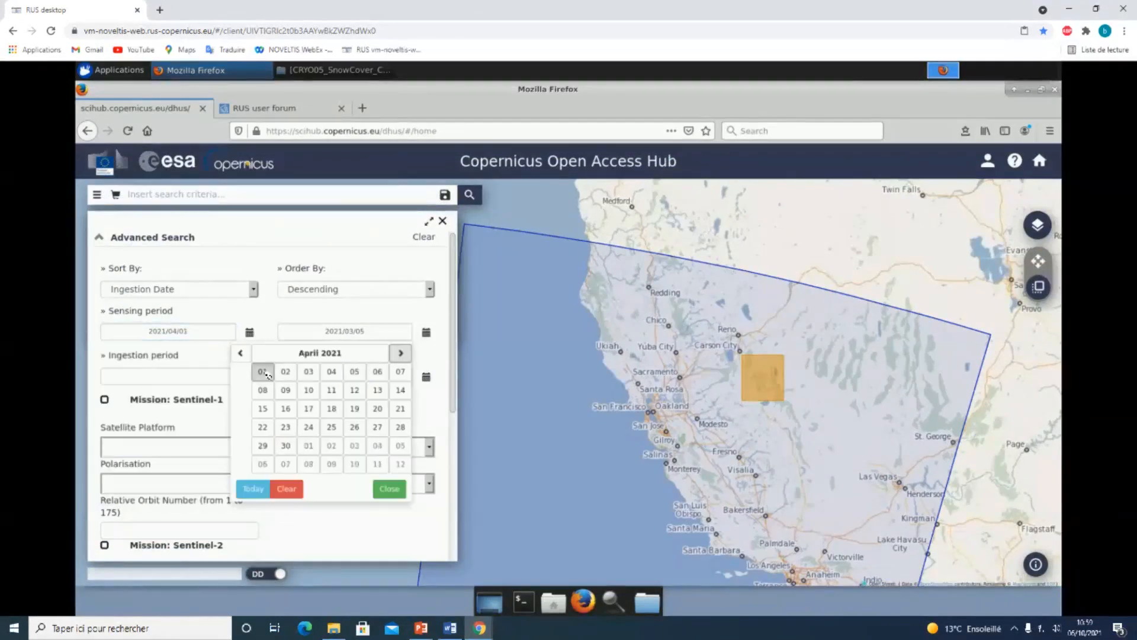
pyautogui.click(263, 372)
pyautogui.click(469, 195)
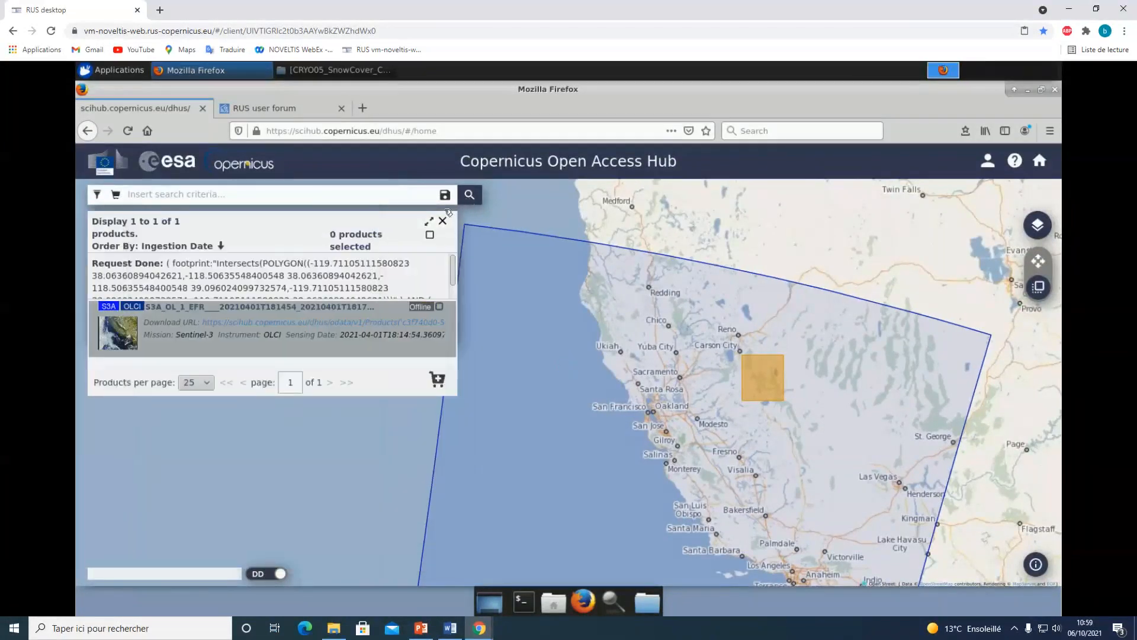
# Step: Request retrieval of the offline 2021-04-01 product and check its order status in the cart
pyautogui.moveTo(418, 314)
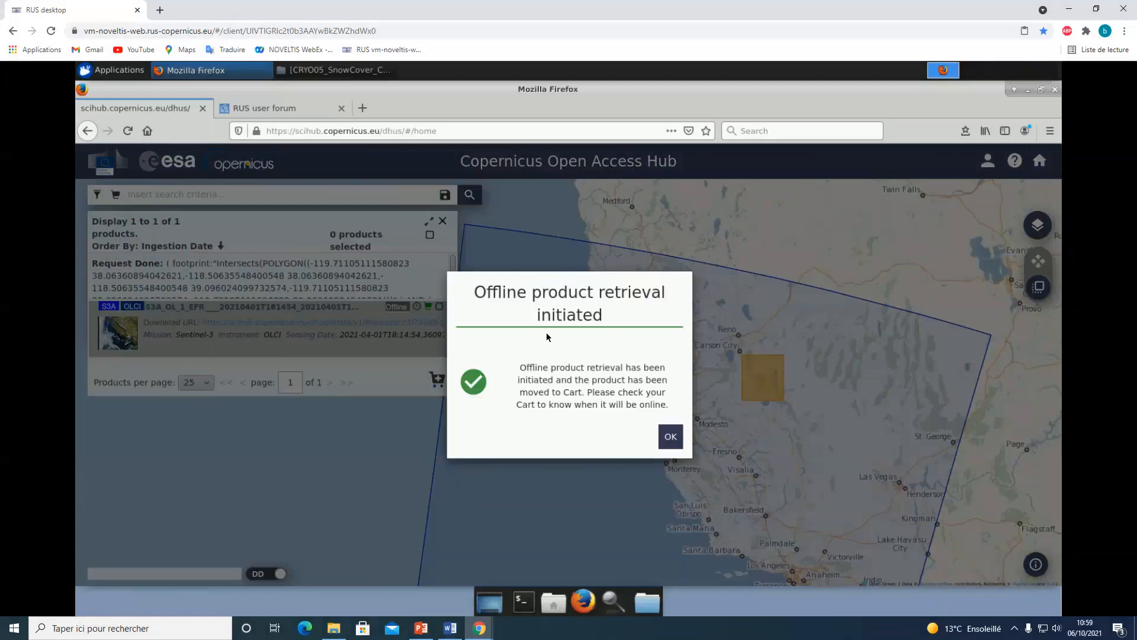
pyautogui.click(670, 438)
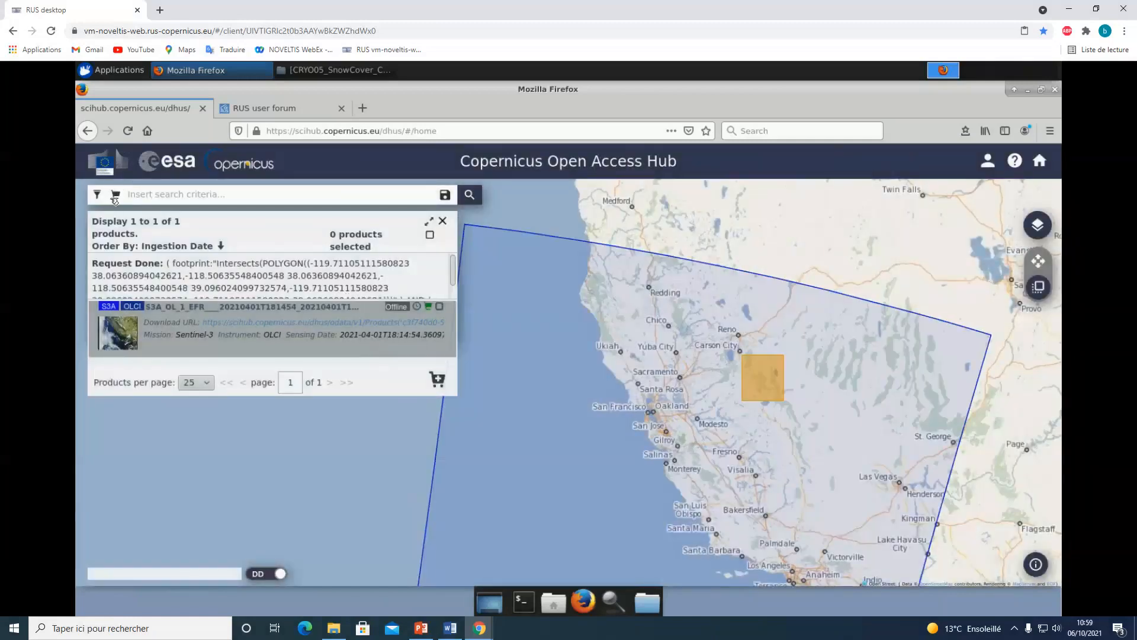
pyautogui.click(437, 379)
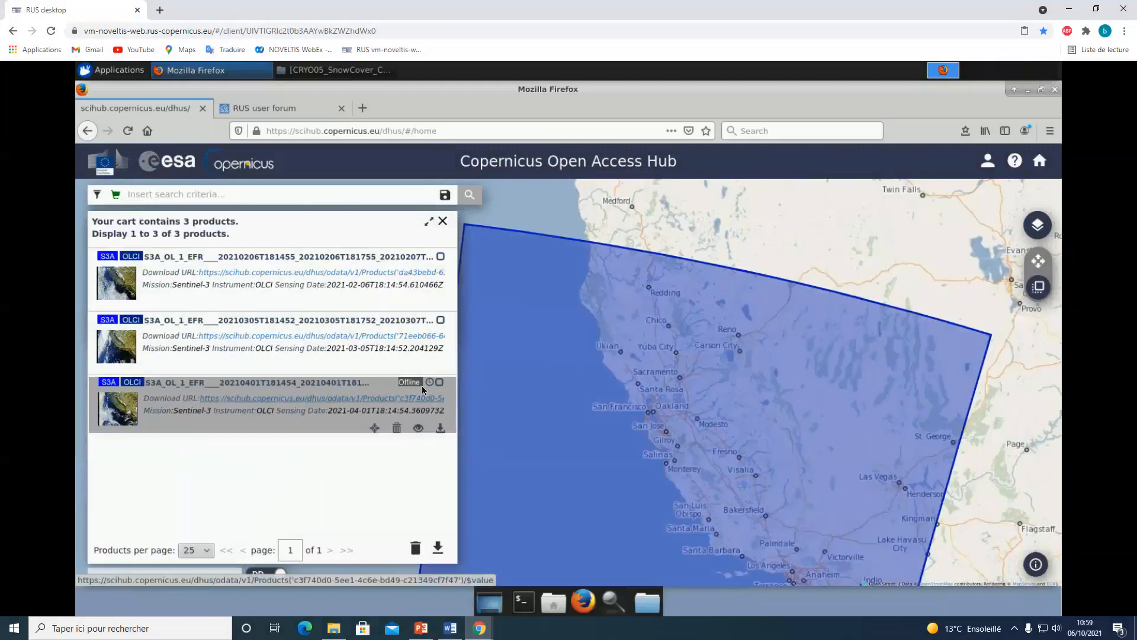
pyautogui.moveTo(432, 381)
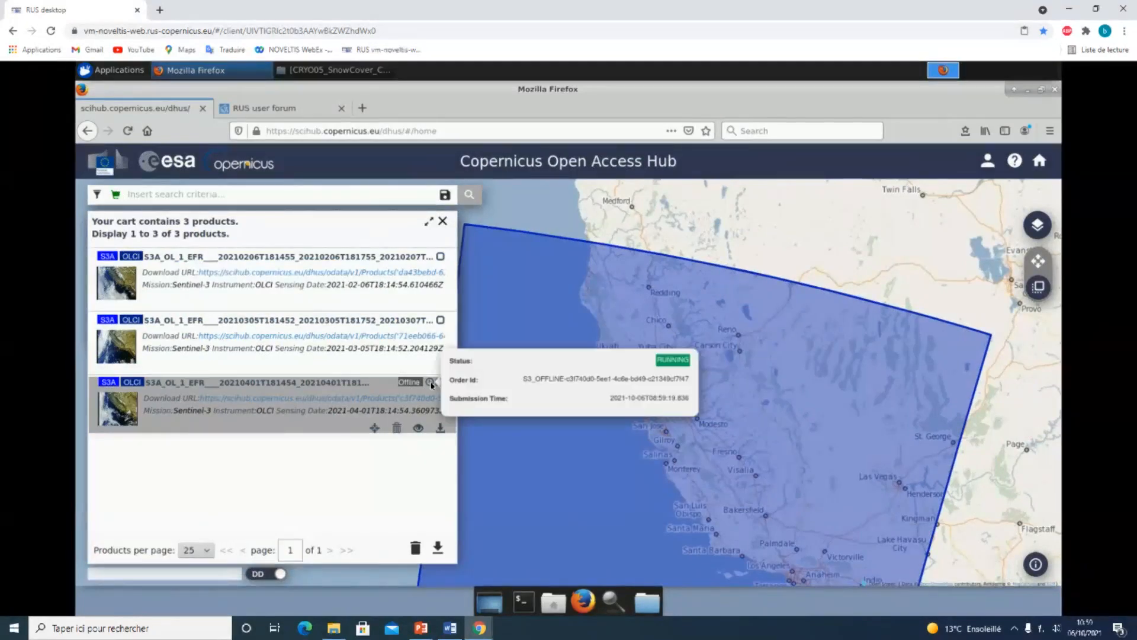
# Step: Draw a small rectangular search area on the map just southeast of Carson City and return to the product results
pyautogui.click(97, 195)
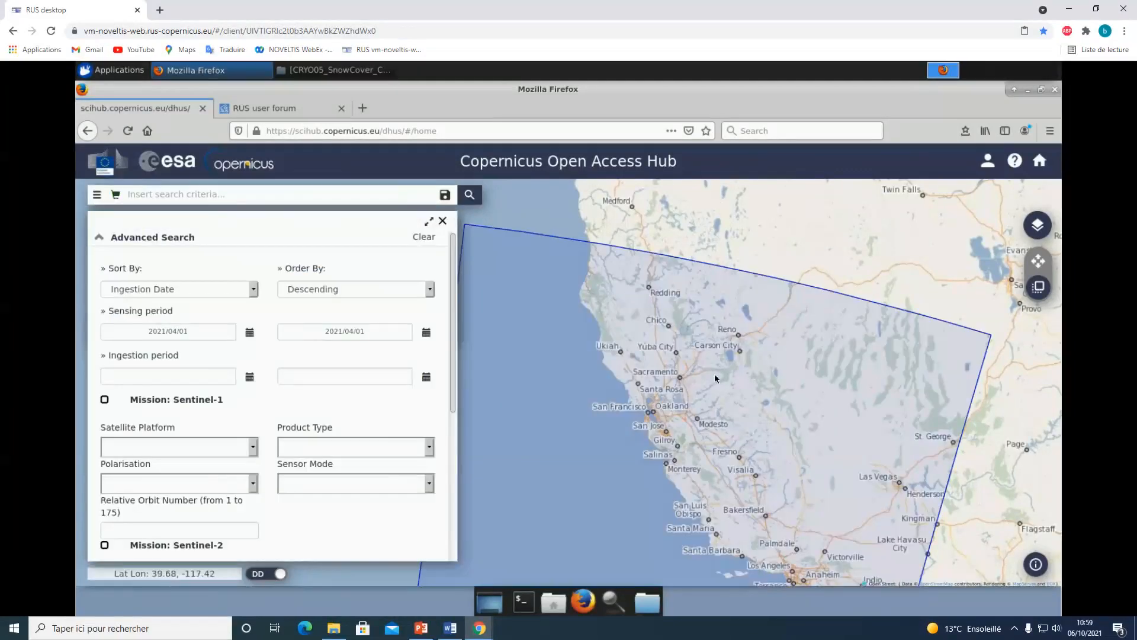
pyautogui.moveTo(743, 352); pyautogui.dragTo(782, 396)
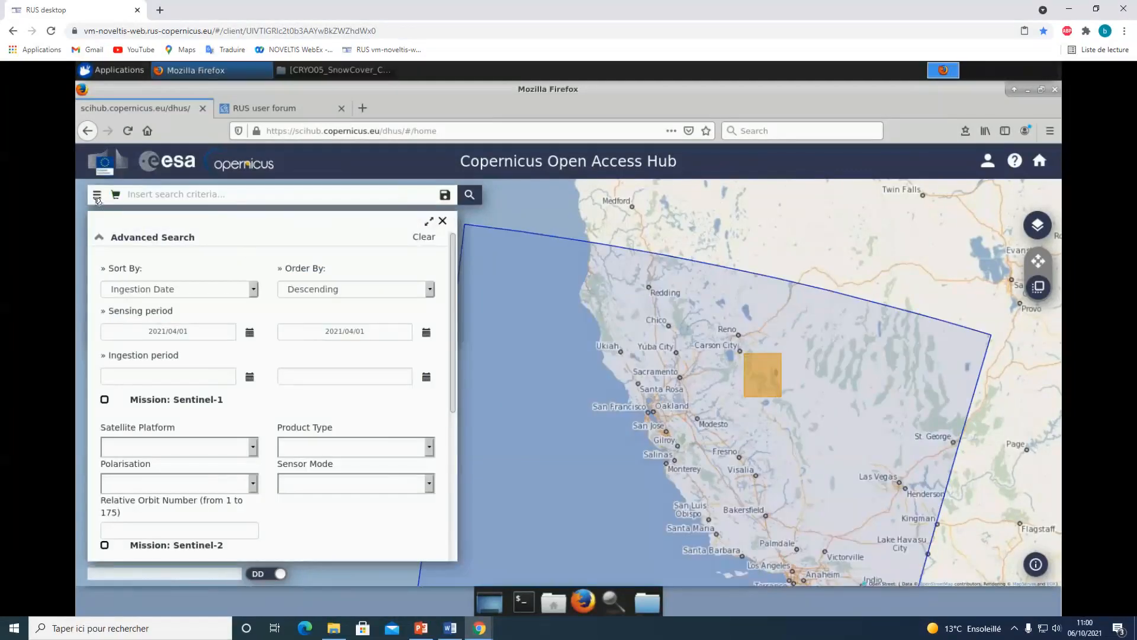
pyautogui.click(97, 196)
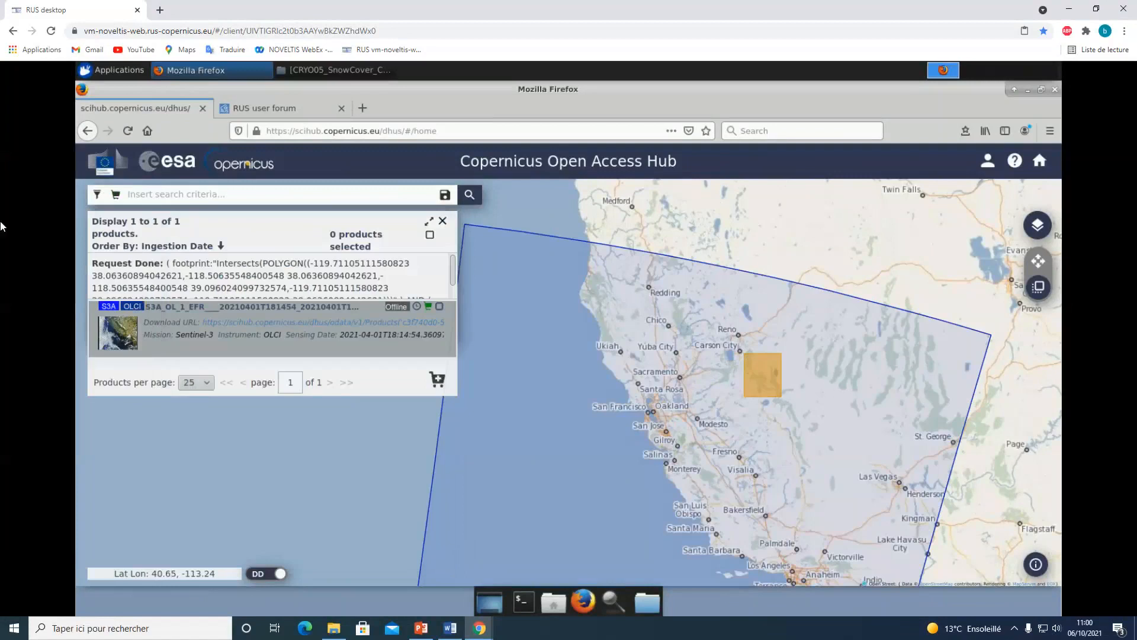
# Step: Set the sensing period to start and end on 2021/05/06 and rerun the search
pyautogui.click(97, 195)
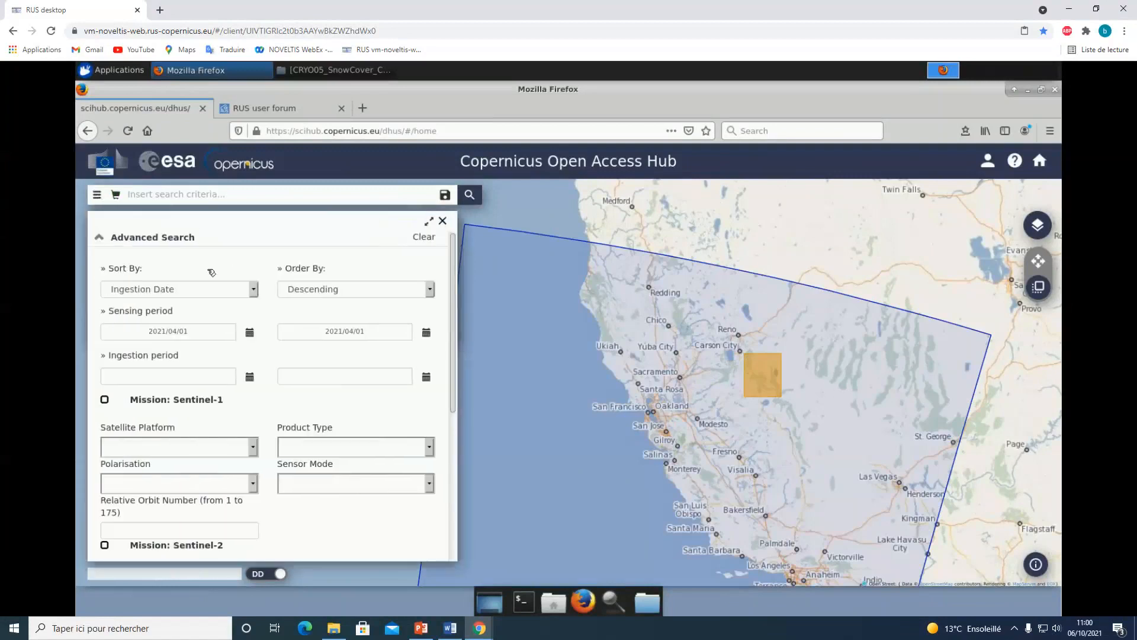
pyautogui.click(250, 332)
pyautogui.click(271, 353)
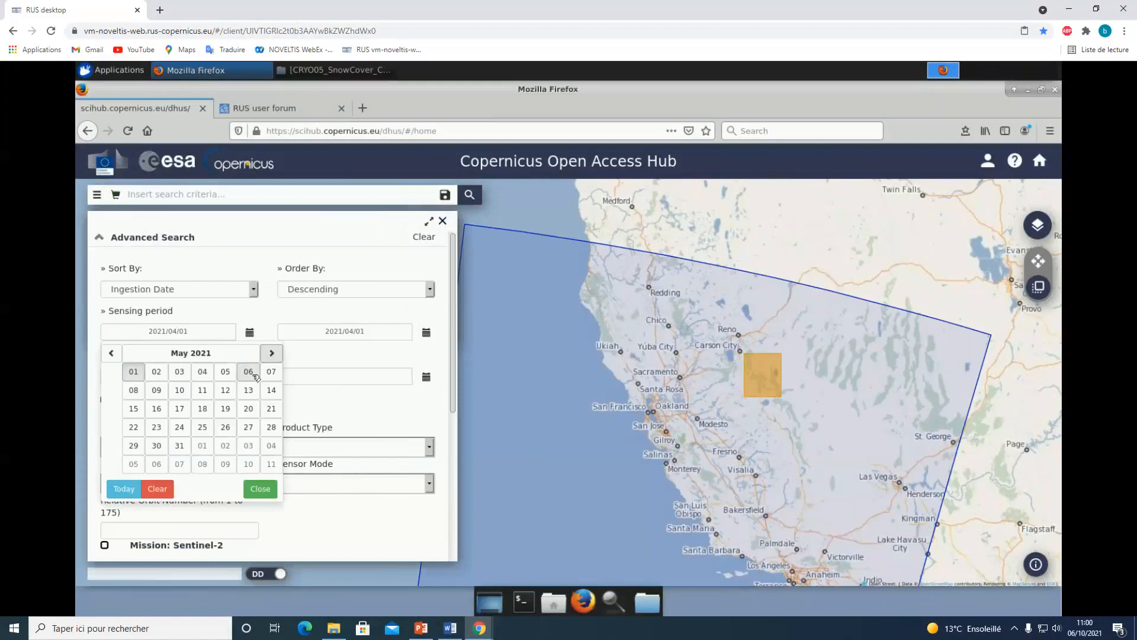
pyautogui.click(248, 371)
pyautogui.click(426, 333)
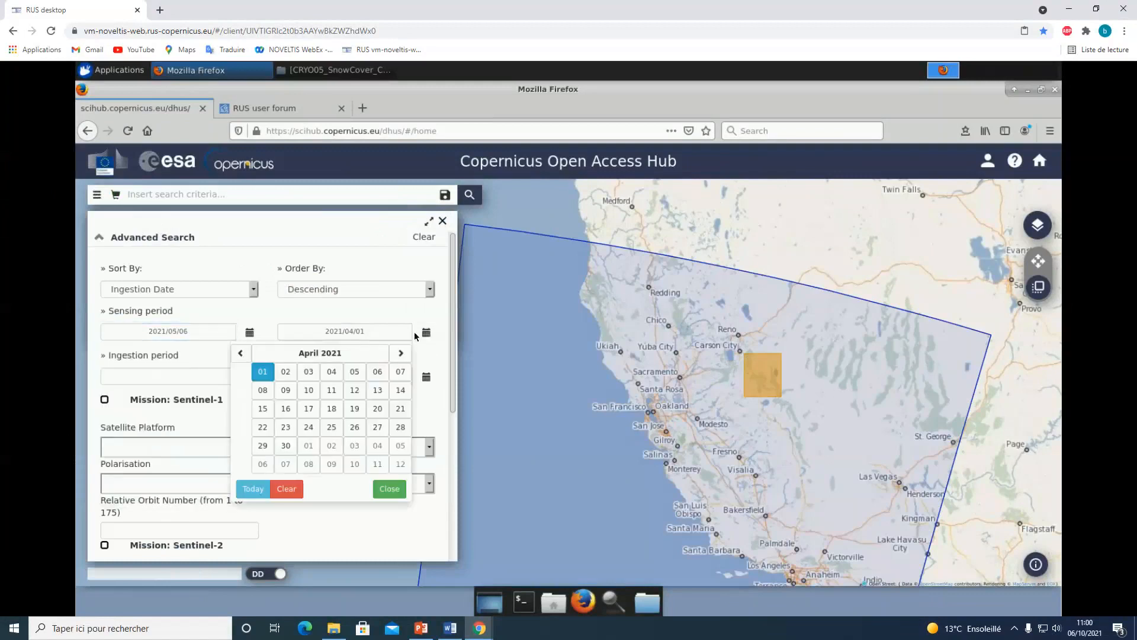
pyautogui.click(400, 353)
pyautogui.click(378, 372)
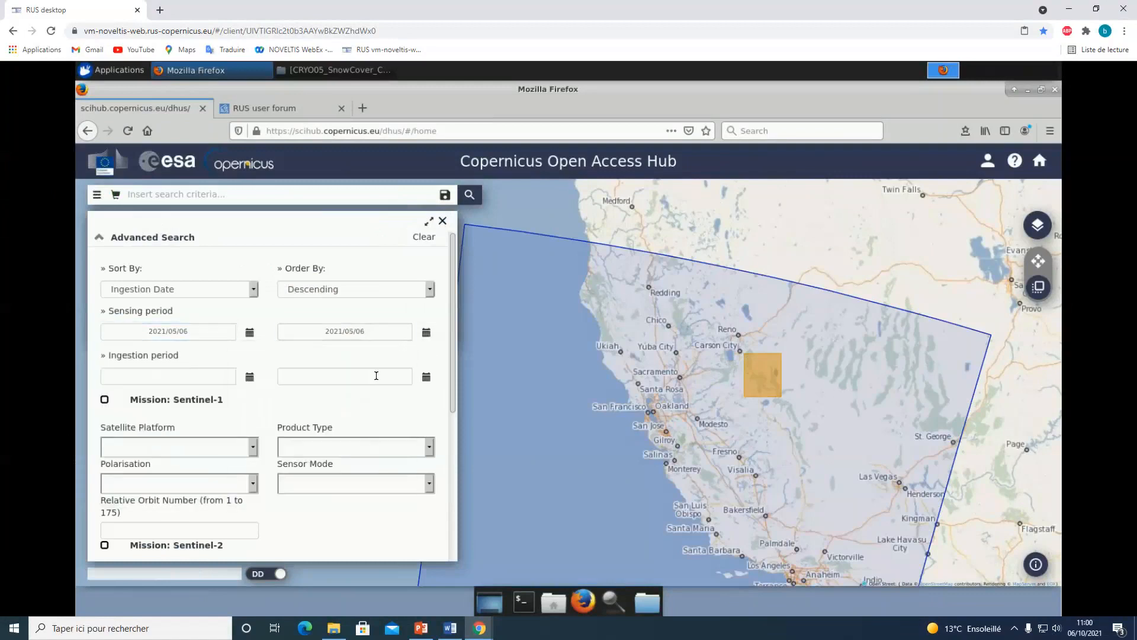
pyautogui.click(469, 195)
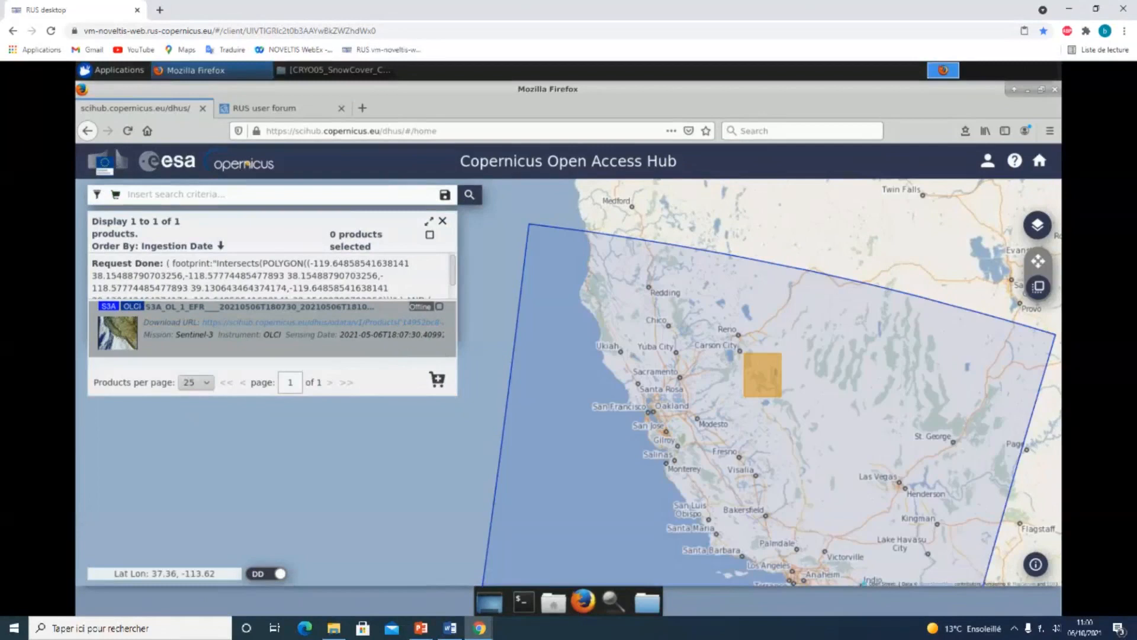
# Step: Minimize the browser, open the home folder and look over the downloaded S3A_OL_1_EFR archives
pyautogui.click(1028, 89)
pyautogui.doubleClick(118, 185)
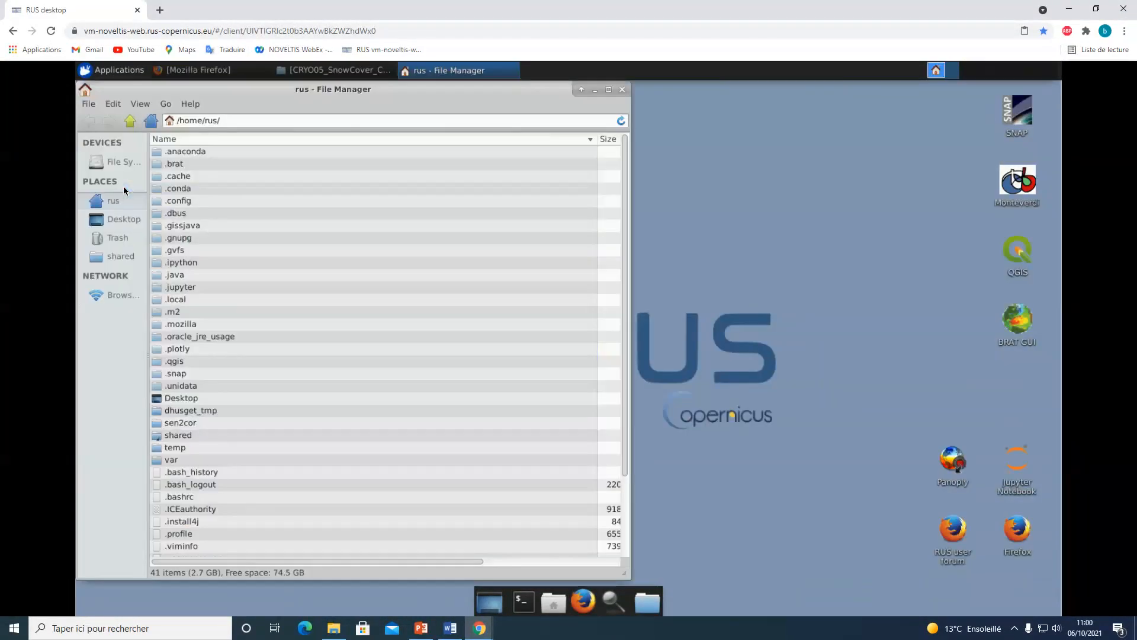
pyautogui.scroll(-3, 247, 421)
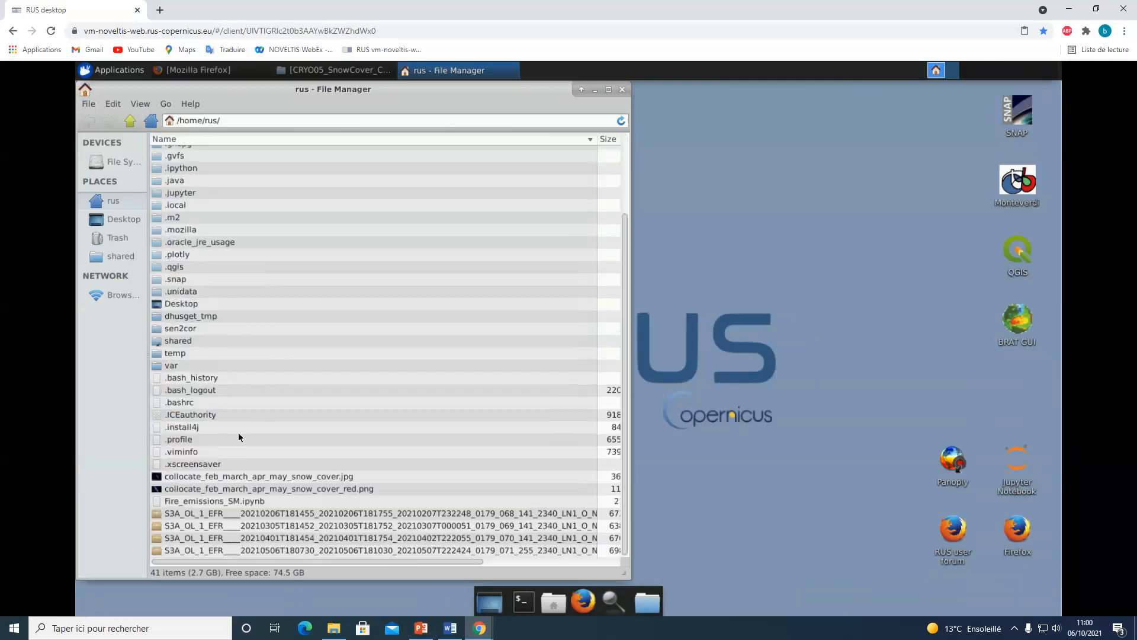
pyautogui.click(200, 514)
pyautogui.click(201, 547)
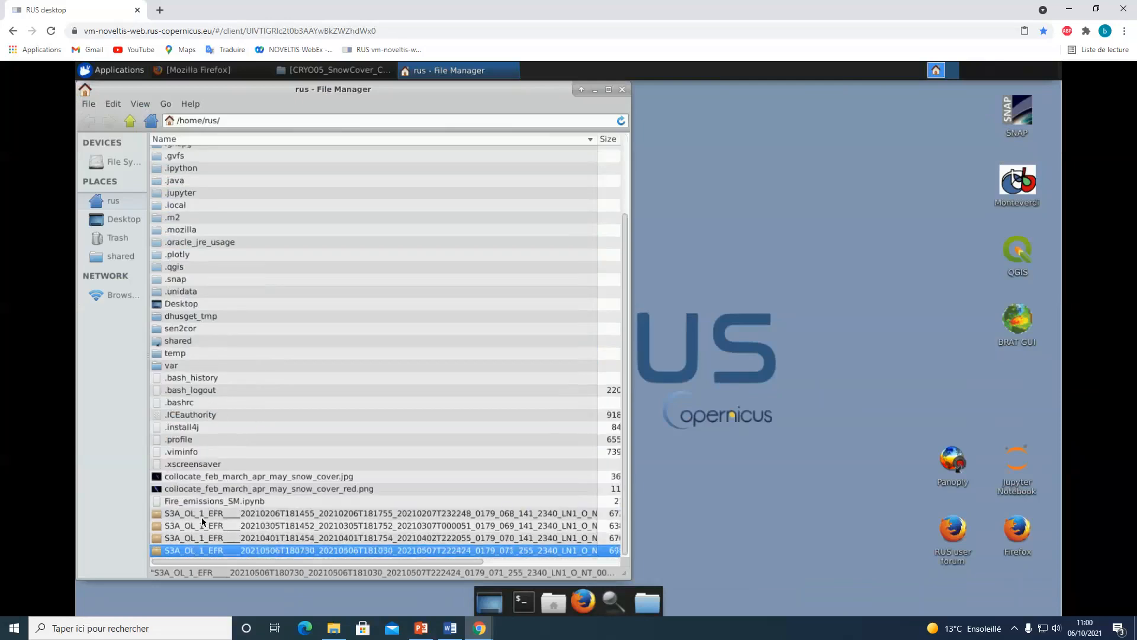
pyautogui.click(201, 517)
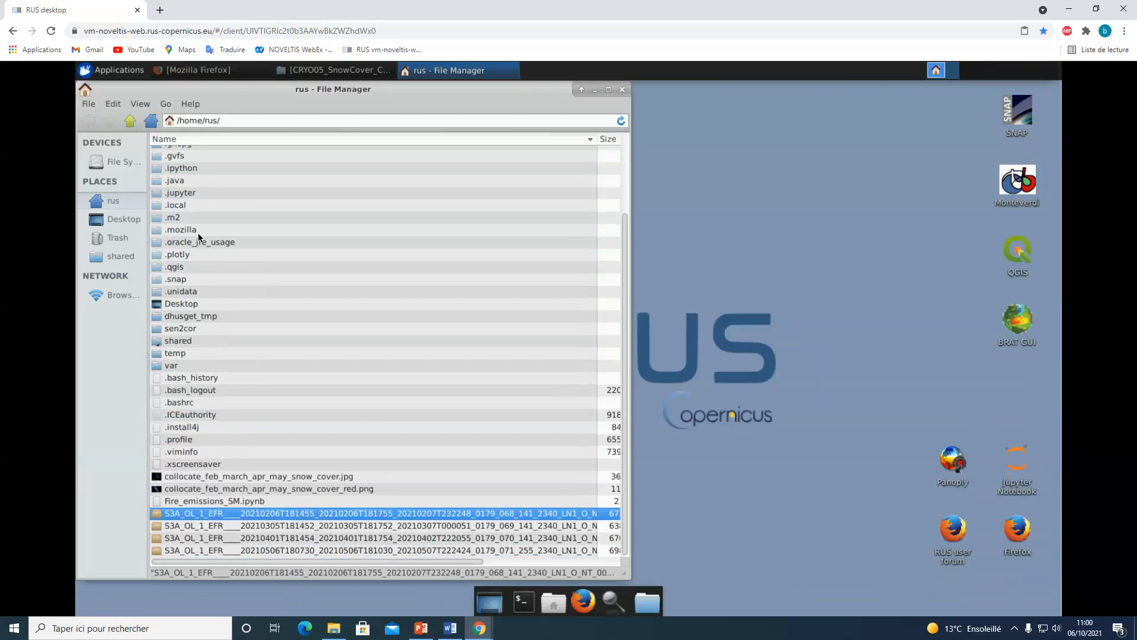
# Step: Browse to shared/Training/CRYO05_SnowCover_California_S3/Original and view the extraction options for the zipped 2021-02-06 product
pyautogui.scroll(3, 232, 335)
pyautogui.doubleClick(178, 436)
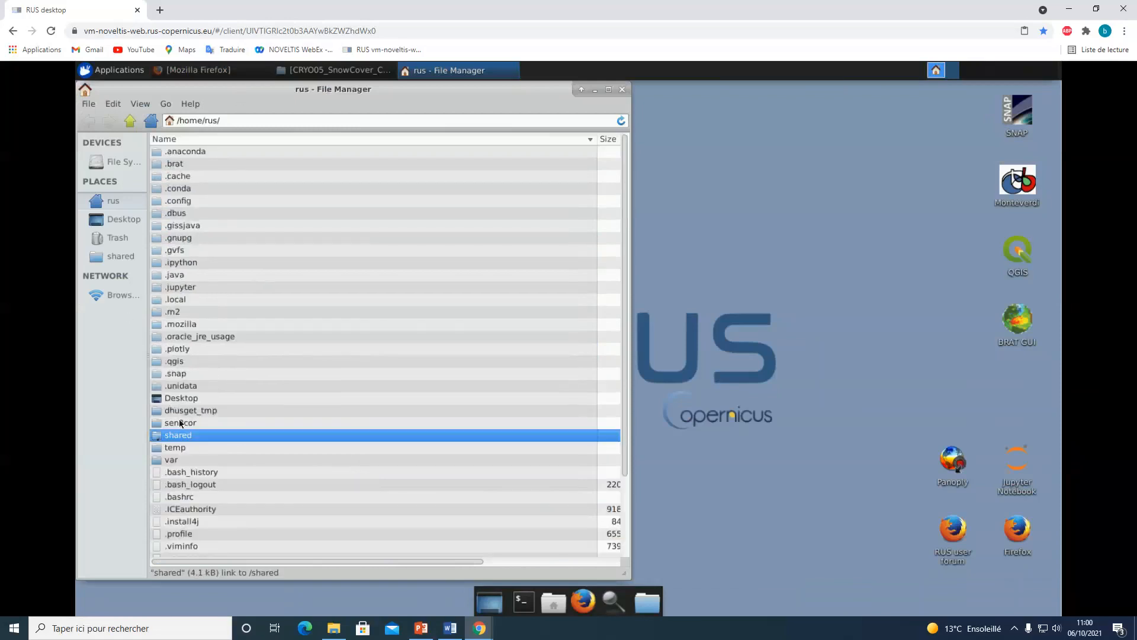
pyautogui.doubleClick(195, 189)
pyautogui.click(193, 153)
pyautogui.doubleClick(193, 153)
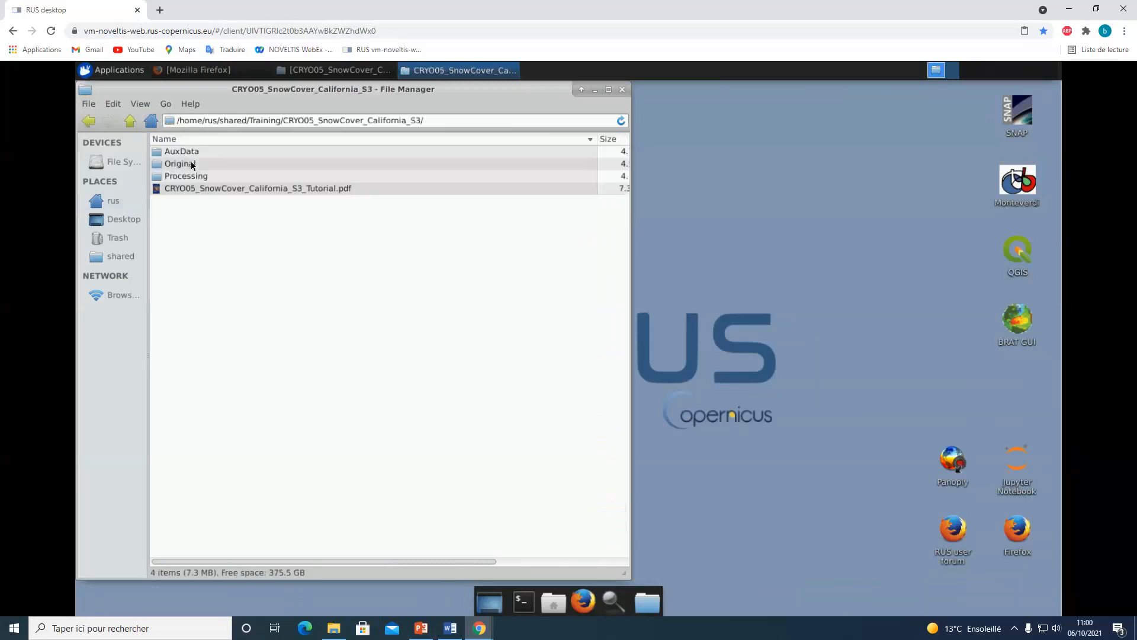
pyautogui.doubleClick(194, 164)
pyautogui.click(200, 212)
pyautogui.click(201, 201)
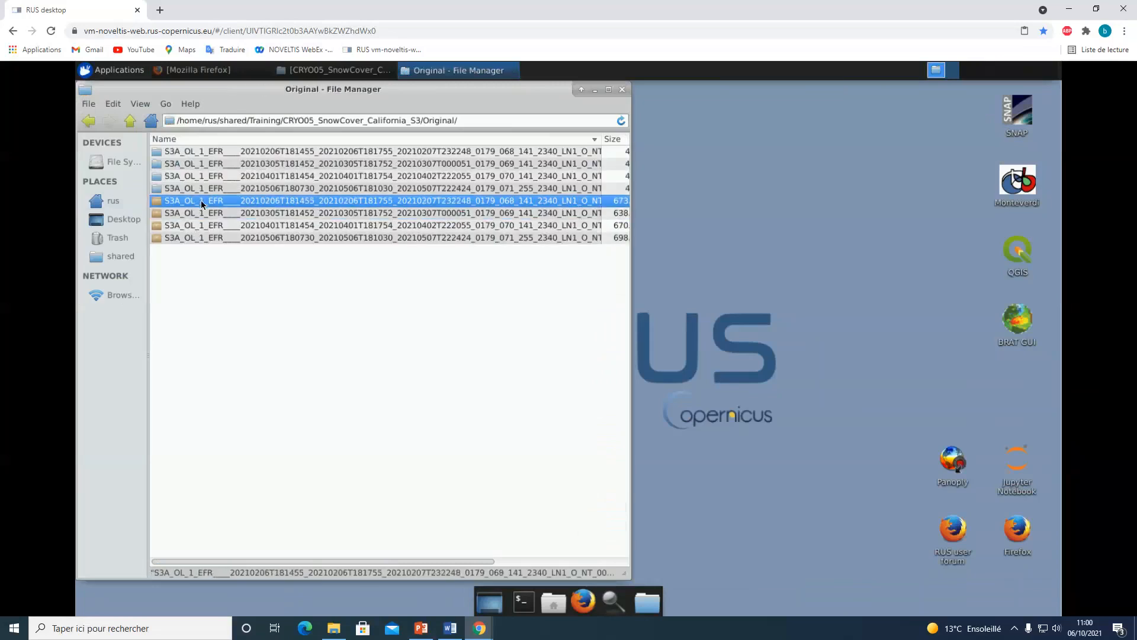
pyautogui.rightClick(201, 200)
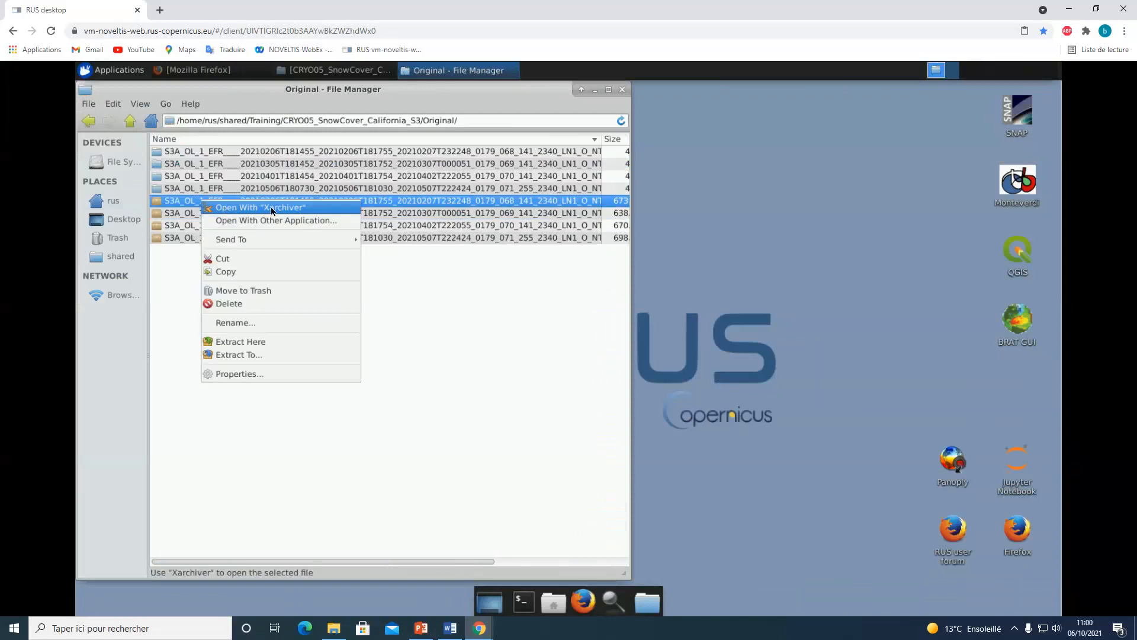
pyautogui.click(497, 286)
# Step: Minimize the file manager, launch SNAP and dismiss the new-version message
pyautogui.click(592, 93)
pyautogui.doubleClick(1031, 122)
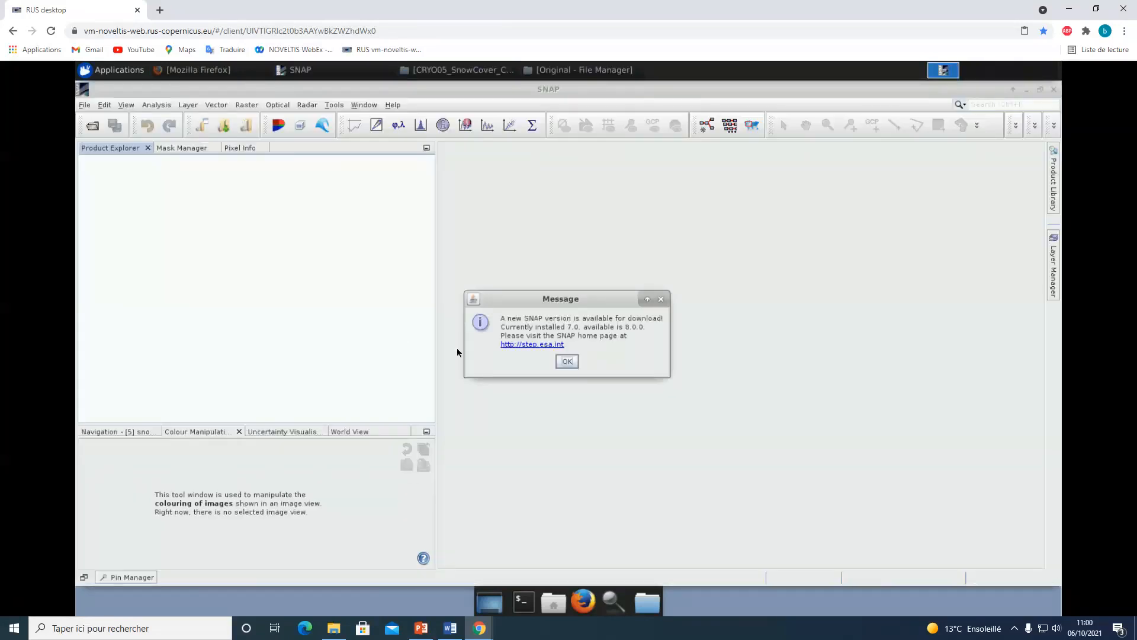
pyautogui.click(573, 361)
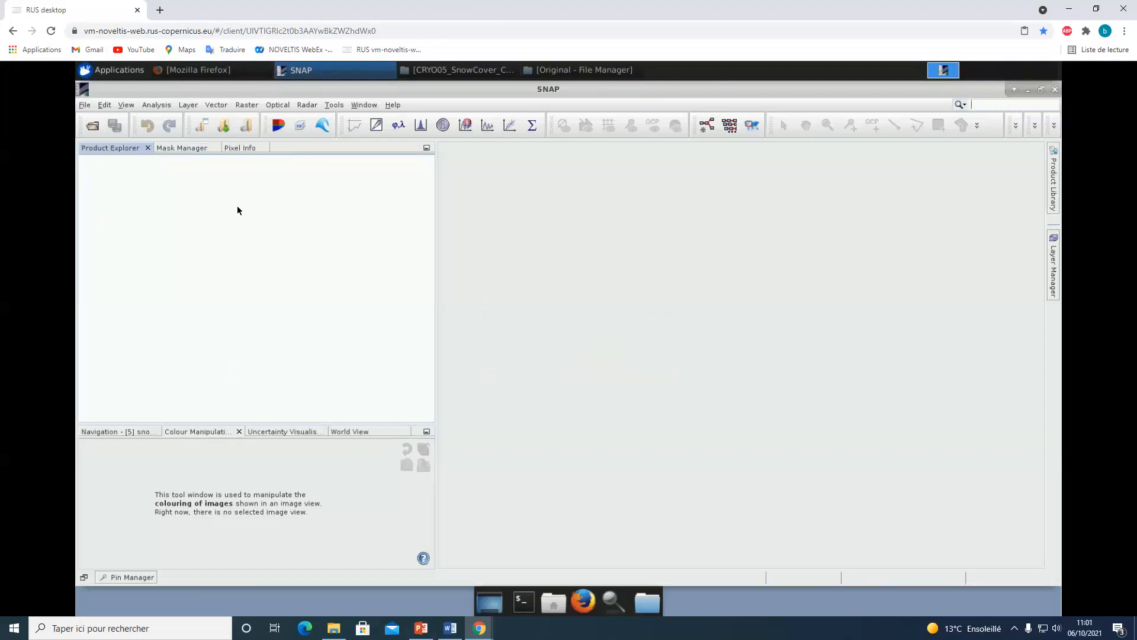
# Step: Open the 2021-02-06 OLCI product in SNAP from the xfdumanifest.xml file in its extracted folder under Original
pyautogui.click(85, 107)
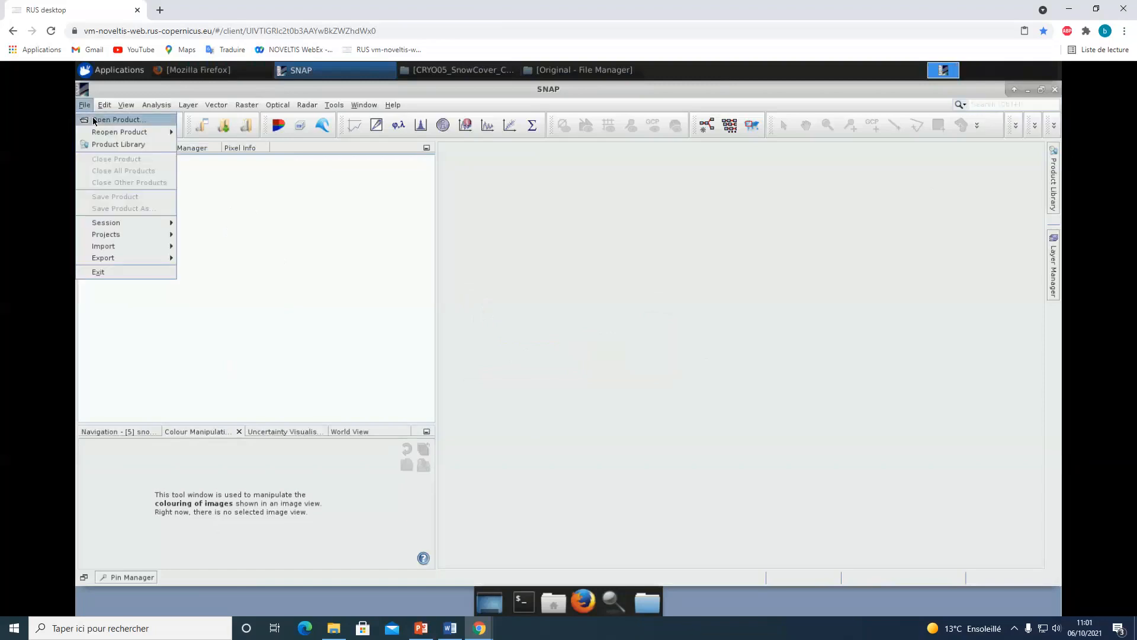
pyautogui.click(94, 121)
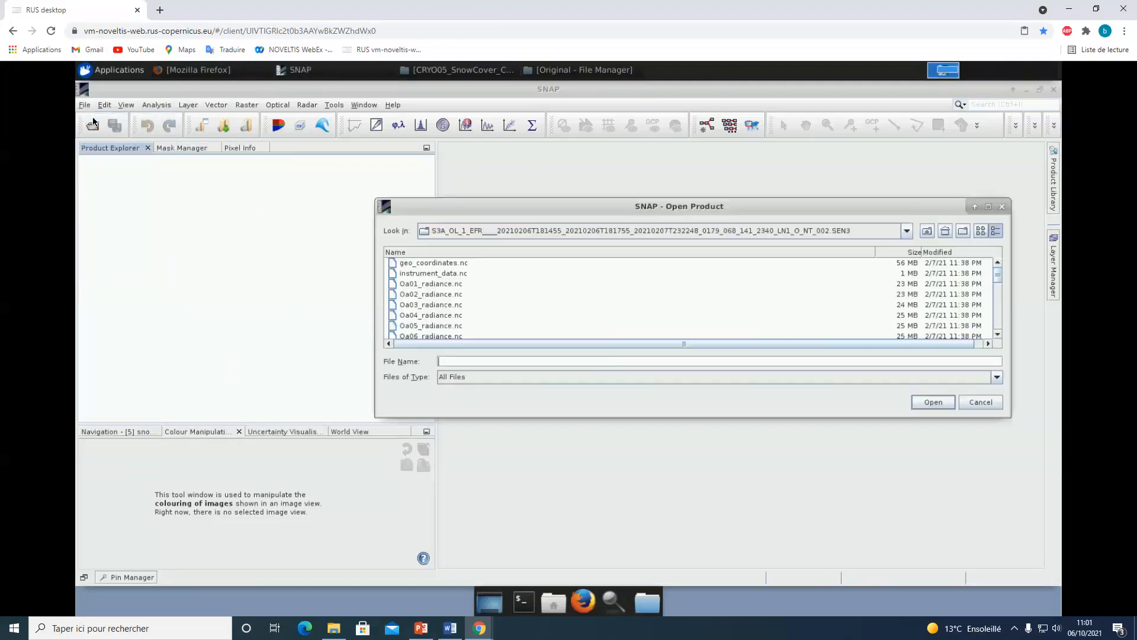
pyautogui.click(928, 231)
pyautogui.click(927, 231)
pyautogui.doubleClick(407, 274)
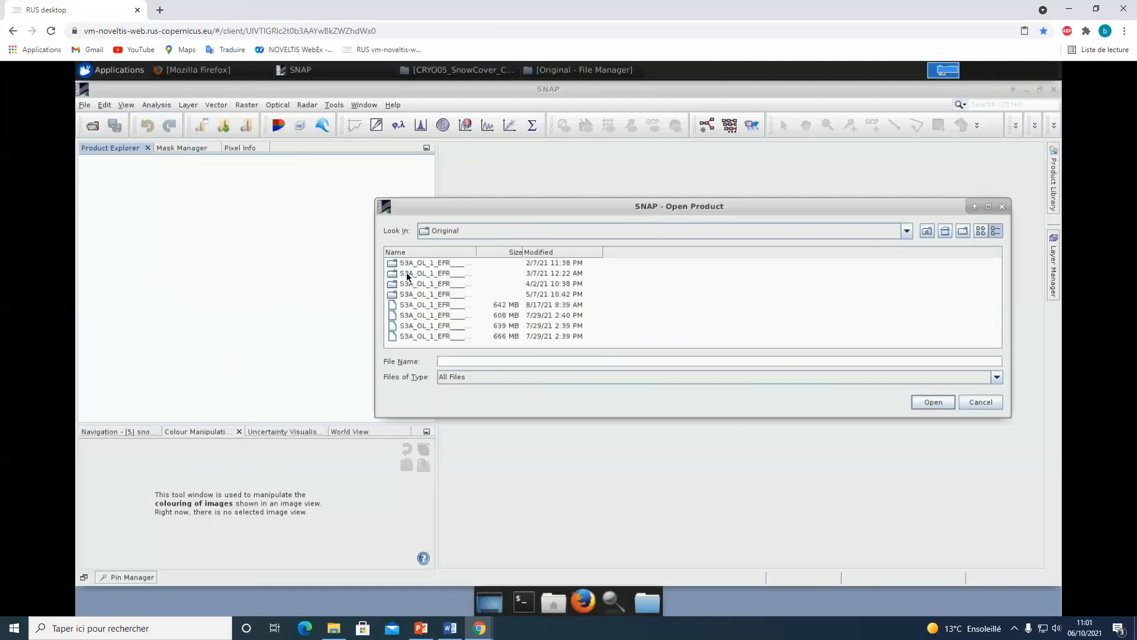
pyautogui.doubleClick(474, 256)
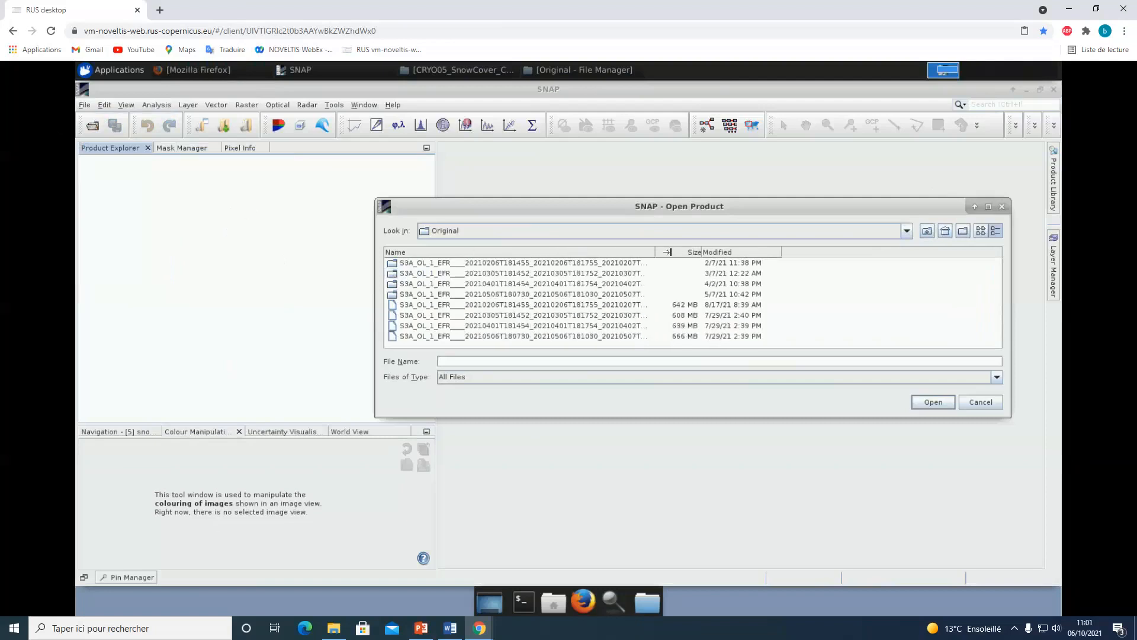
pyautogui.doubleClick(495, 263)
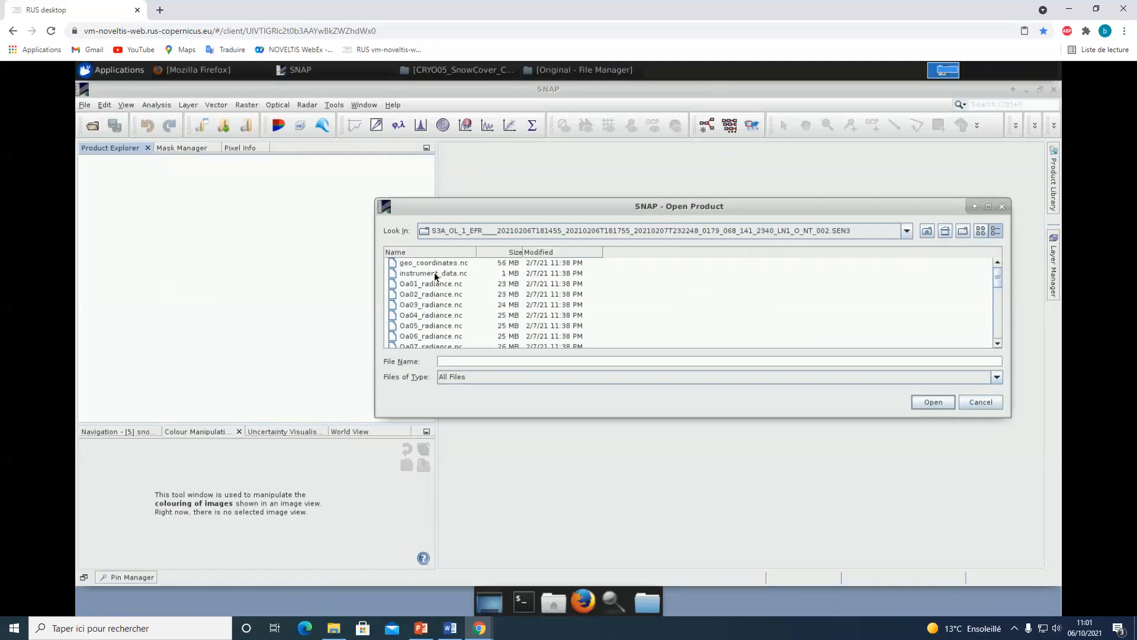
pyautogui.scroll(-7, 434, 275)
pyautogui.click(444, 342)
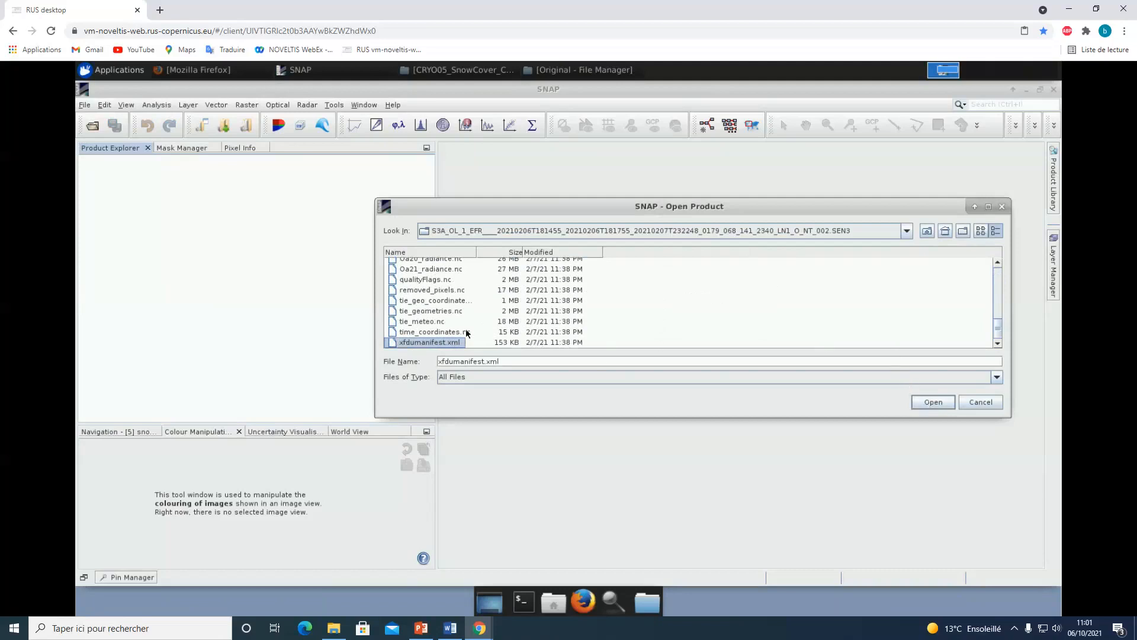
pyautogui.click(932, 402)
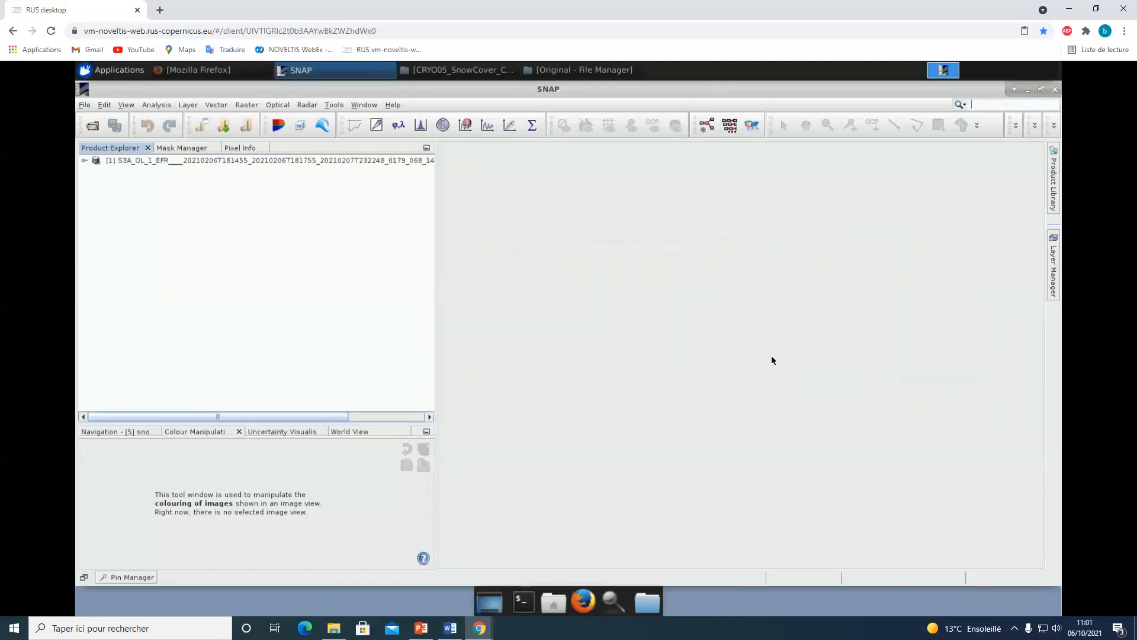
# Step: Expand the opened product's Bands and Oa*_radiance groups and look through the radiance bands and their wavelengths
pyautogui.click(112, 159)
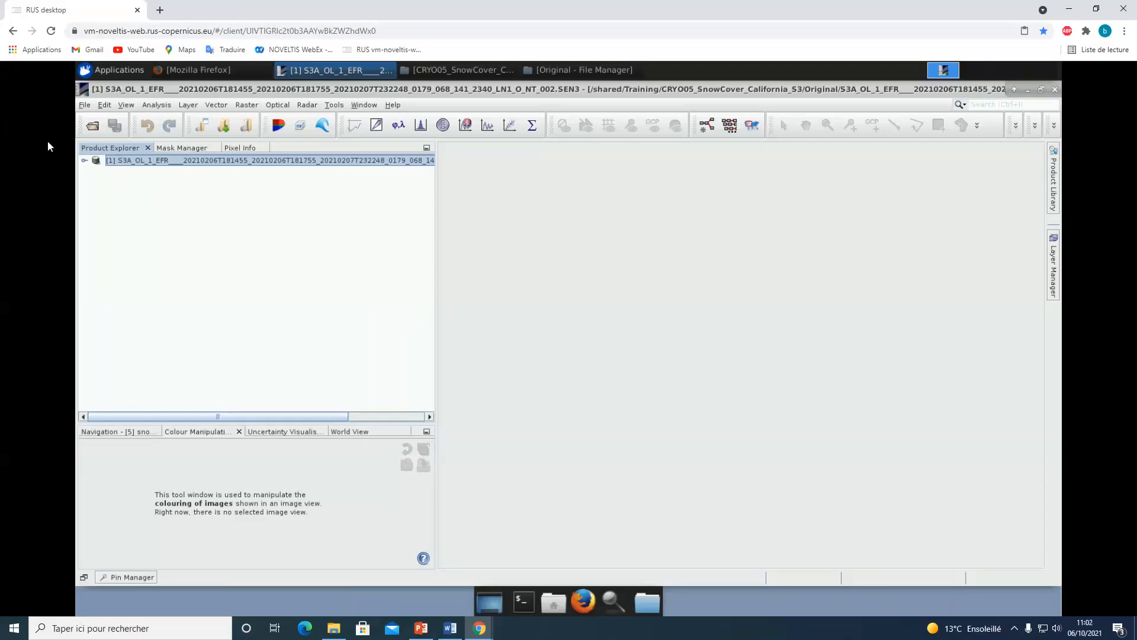
pyautogui.click(84, 160)
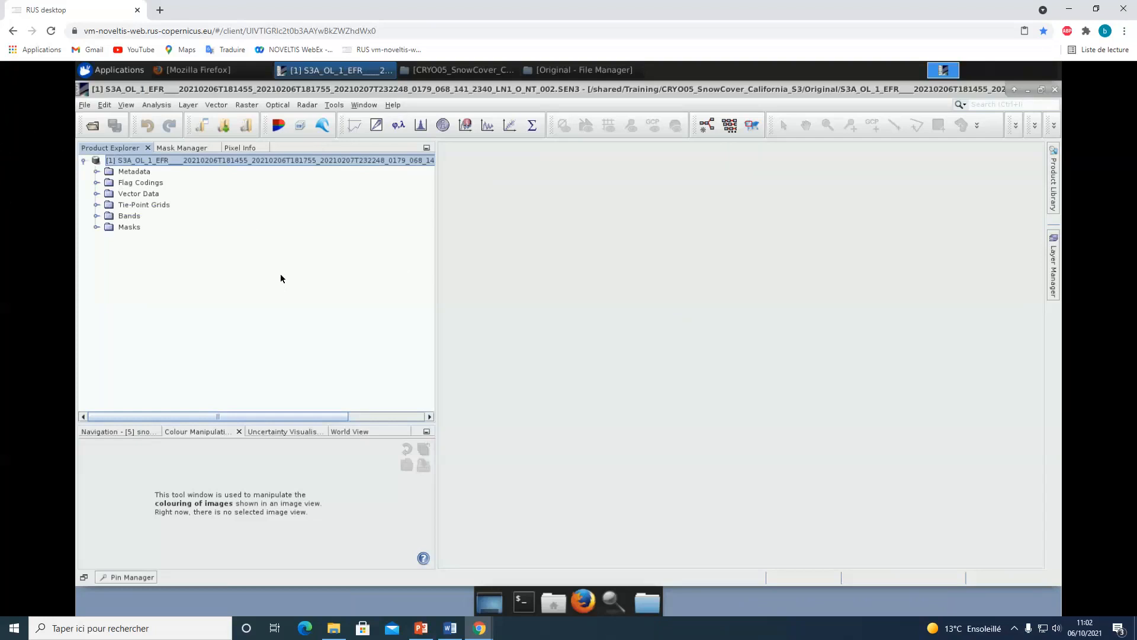
pyautogui.click(97, 215)
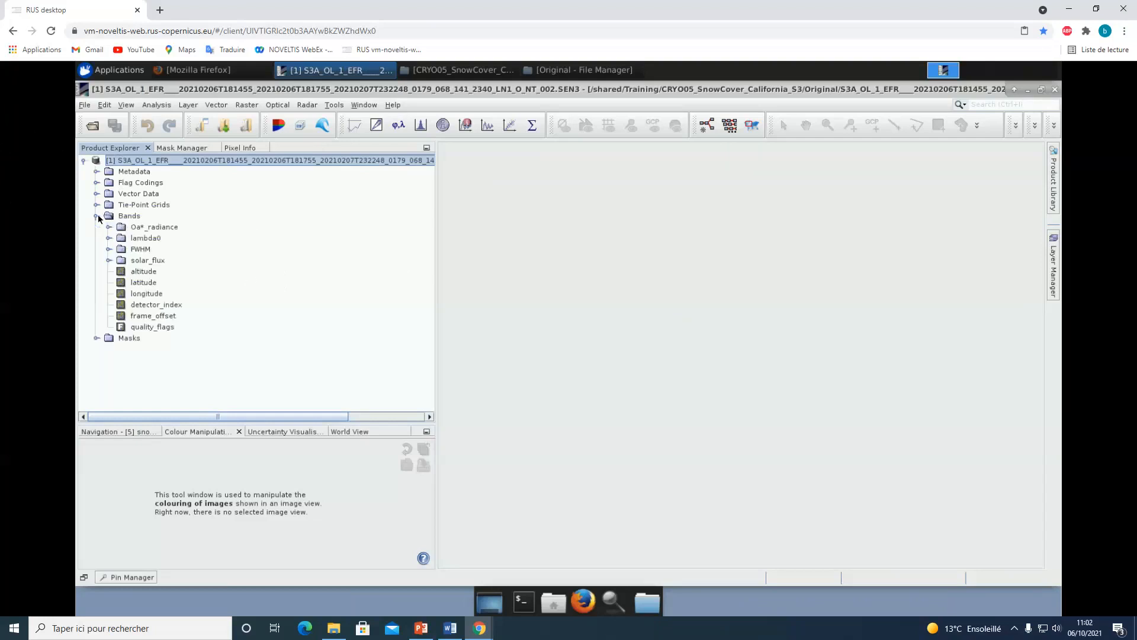
pyautogui.click(110, 227)
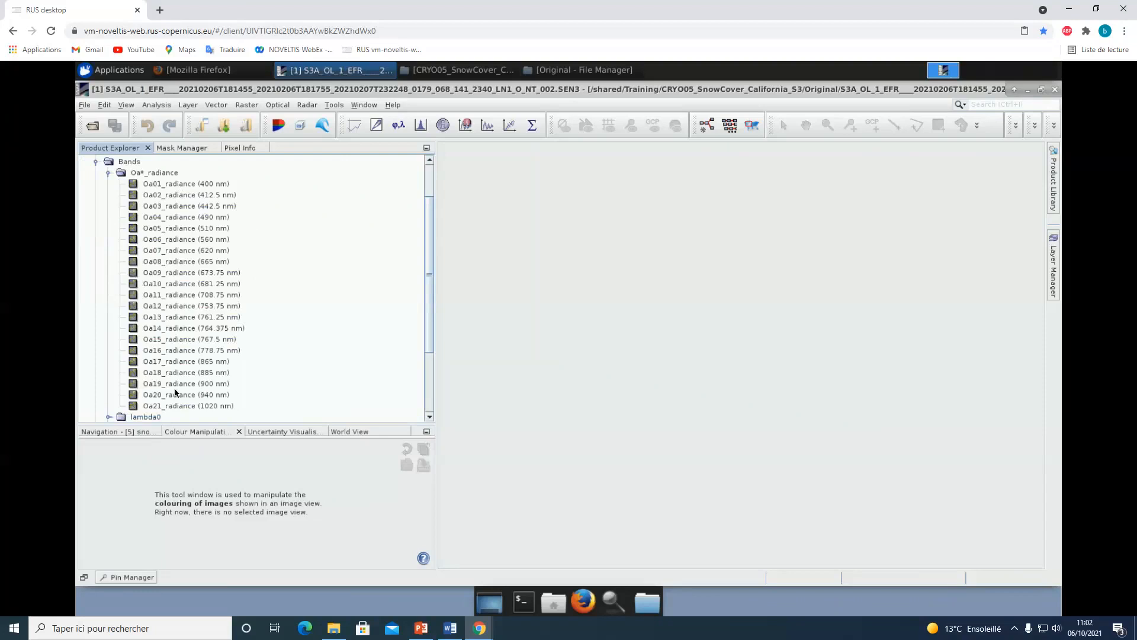
pyautogui.click(181, 183)
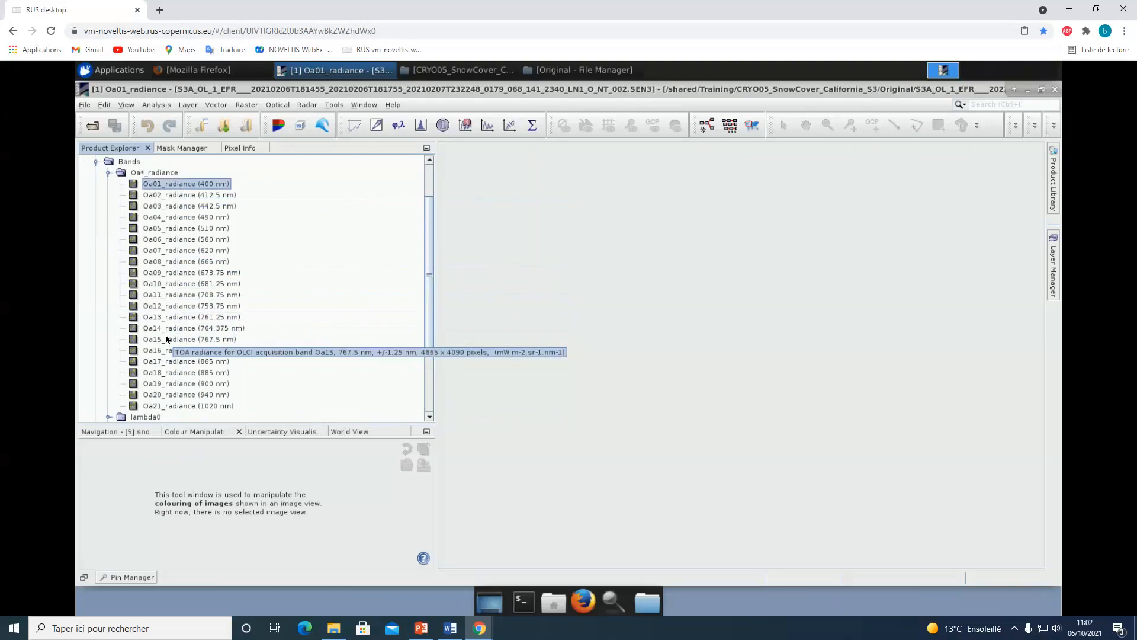
pyautogui.scroll(-2, 157, 343)
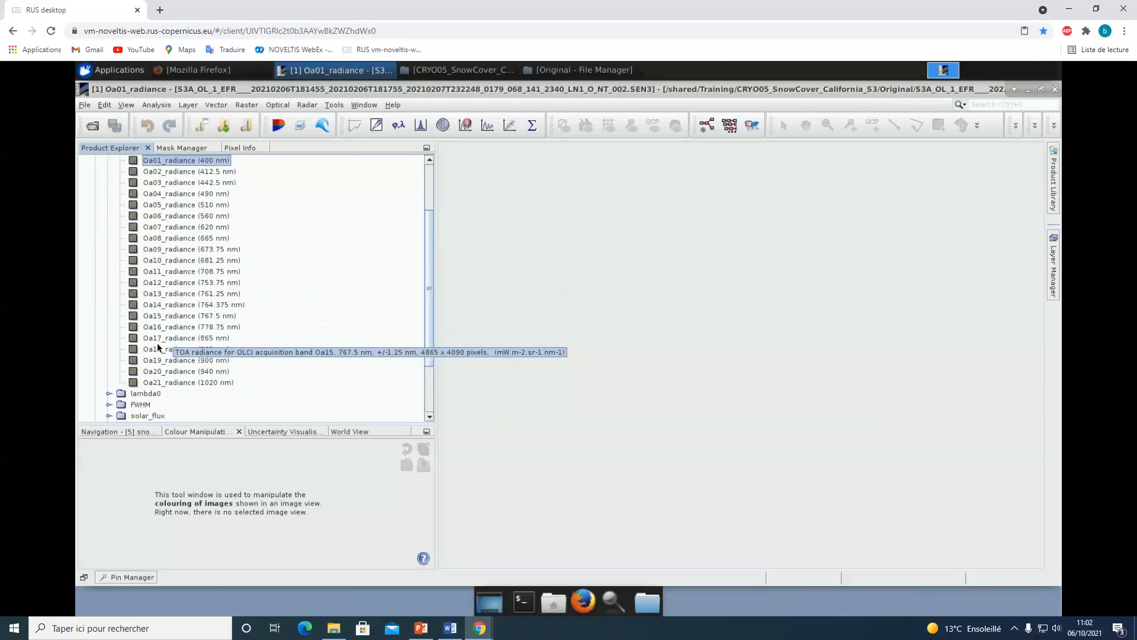
pyautogui.scroll(-2, 145, 355)
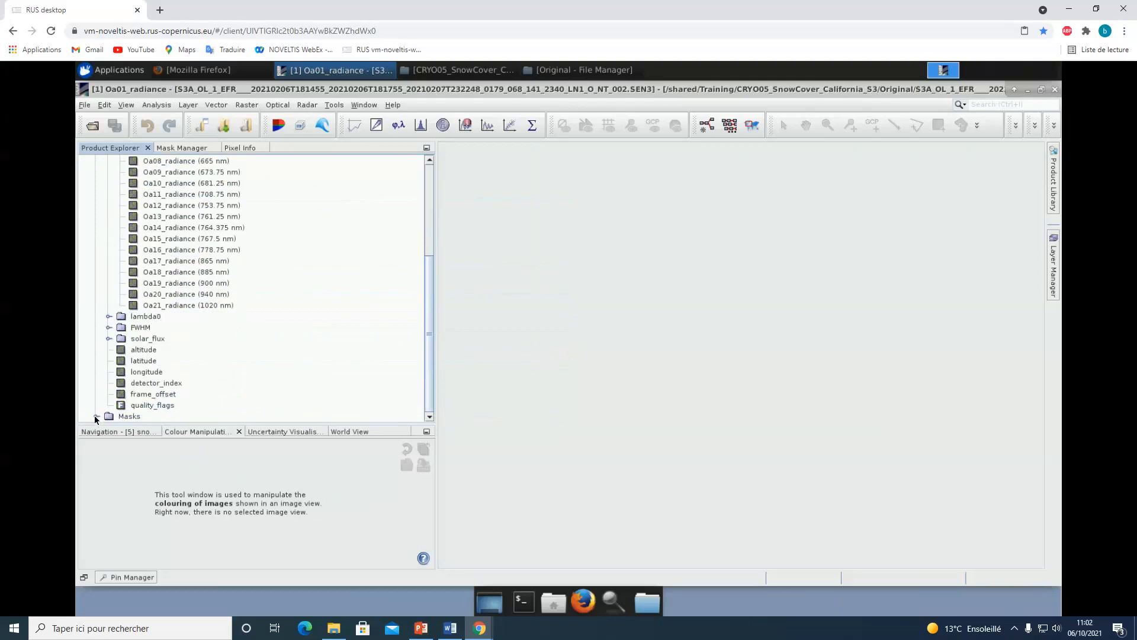
# Step: Expand the product's Masks group and look through the quality flag masks, including quality_flags_land
pyautogui.click(94, 415)
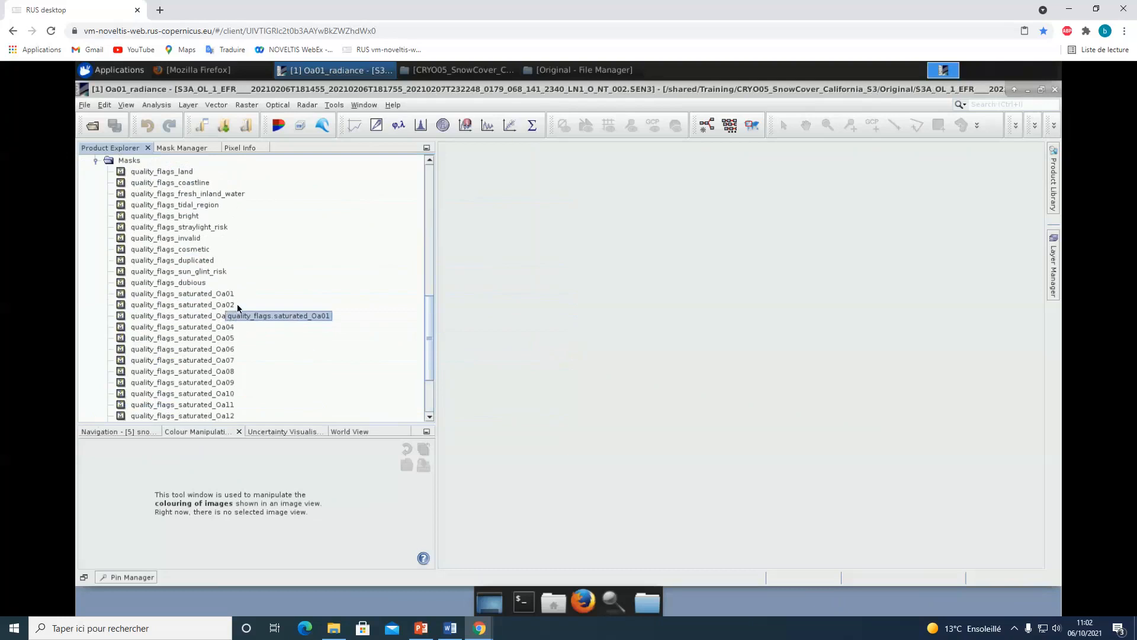
pyautogui.click(174, 171)
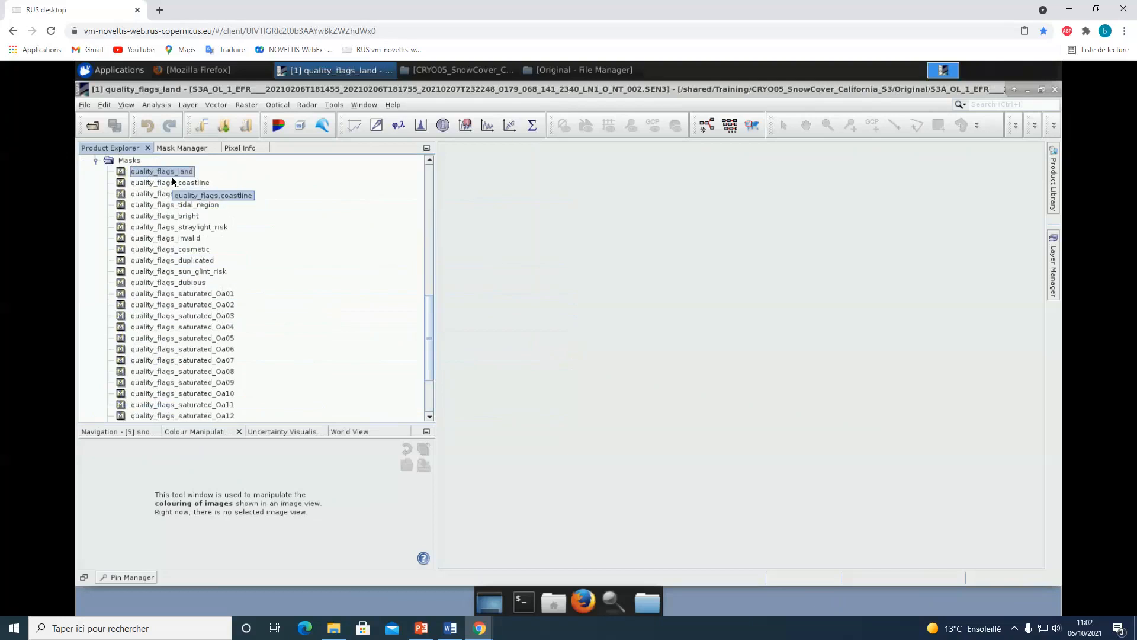
pyautogui.scroll(15, 198, 211)
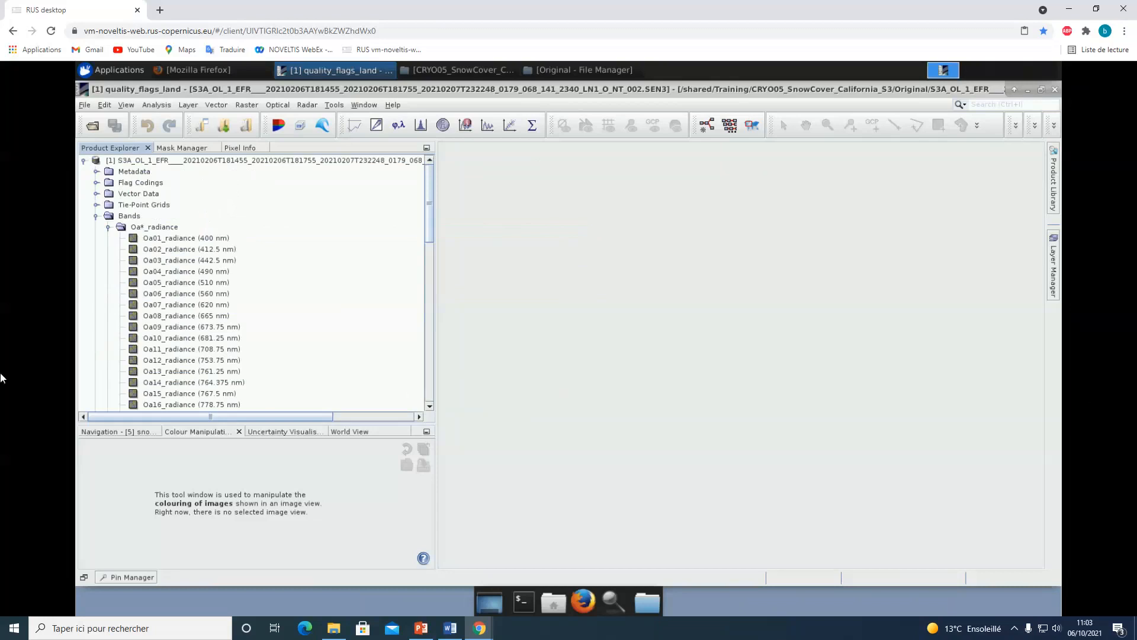
# Step: Open the properties of the Oa08_radiance band, examine its name, description and unit, and close them
pyautogui.rightClick(156, 322)
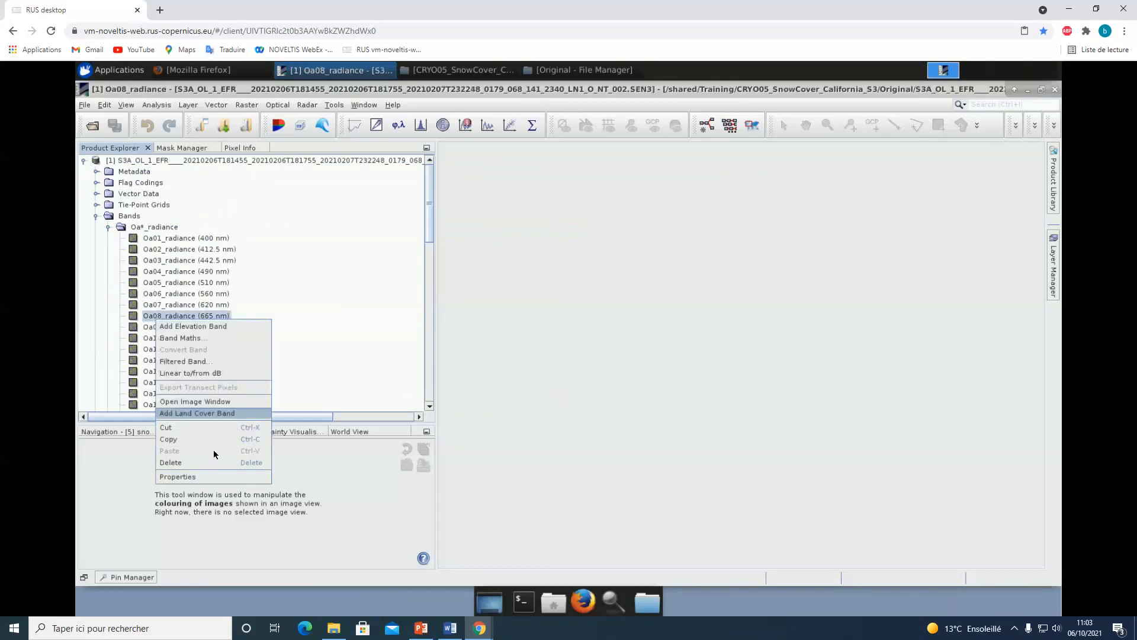
pyautogui.click(199, 476)
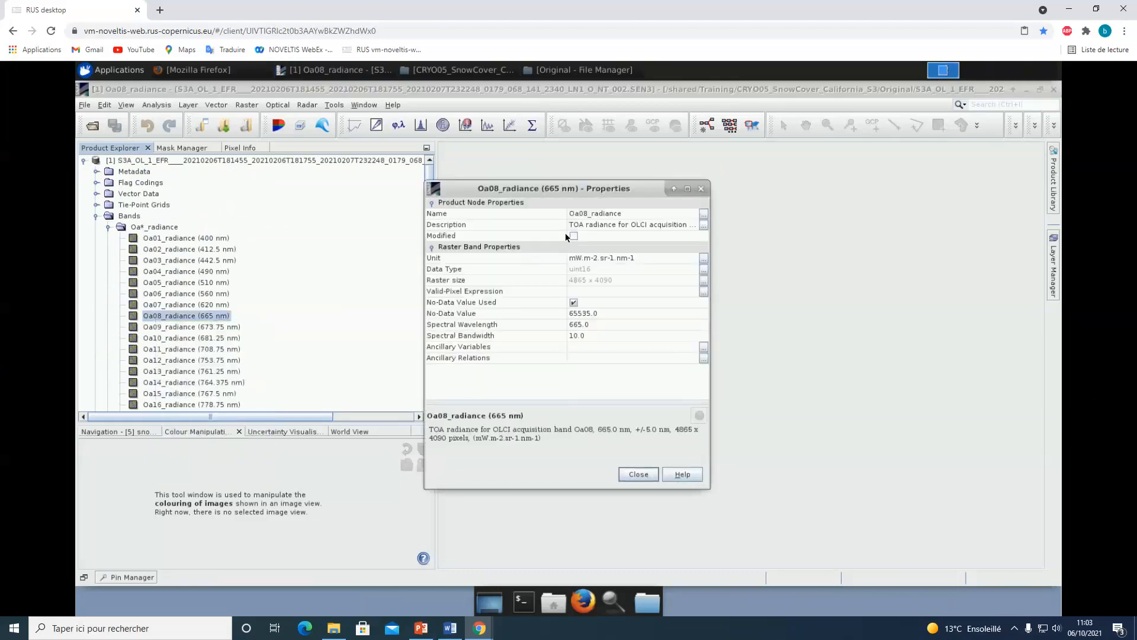
pyautogui.click(590, 214)
pyautogui.click(573, 216)
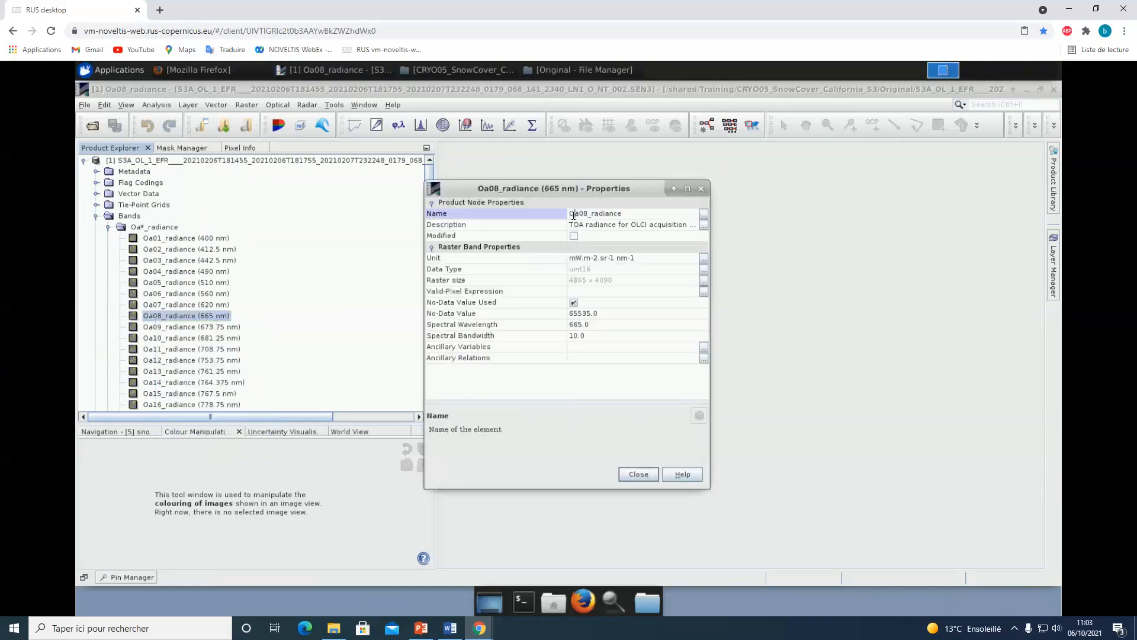
pyautogui.click(577, 227)
pyautogui.moveTo(574, 226)
pyautogui.mouseDown()
pyautogui.moveTo(737, 226)
pyautogui.moveTo(558, 223)
pyautogui.mouseUp()
pyautogui.click(613, 257)
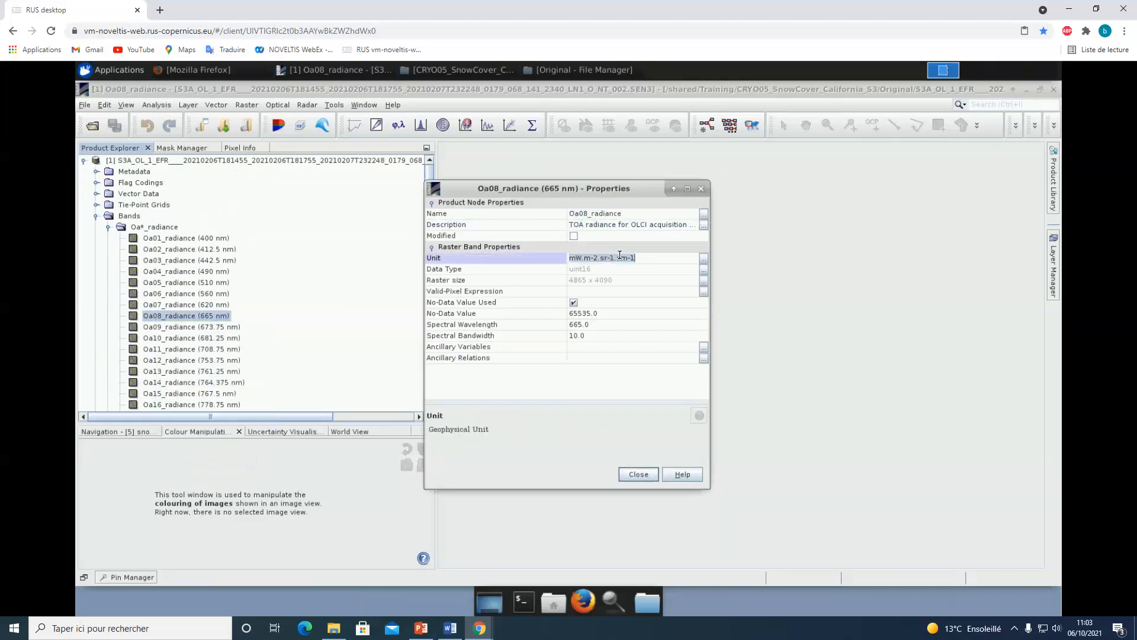
pyautogui.click(636, 474)
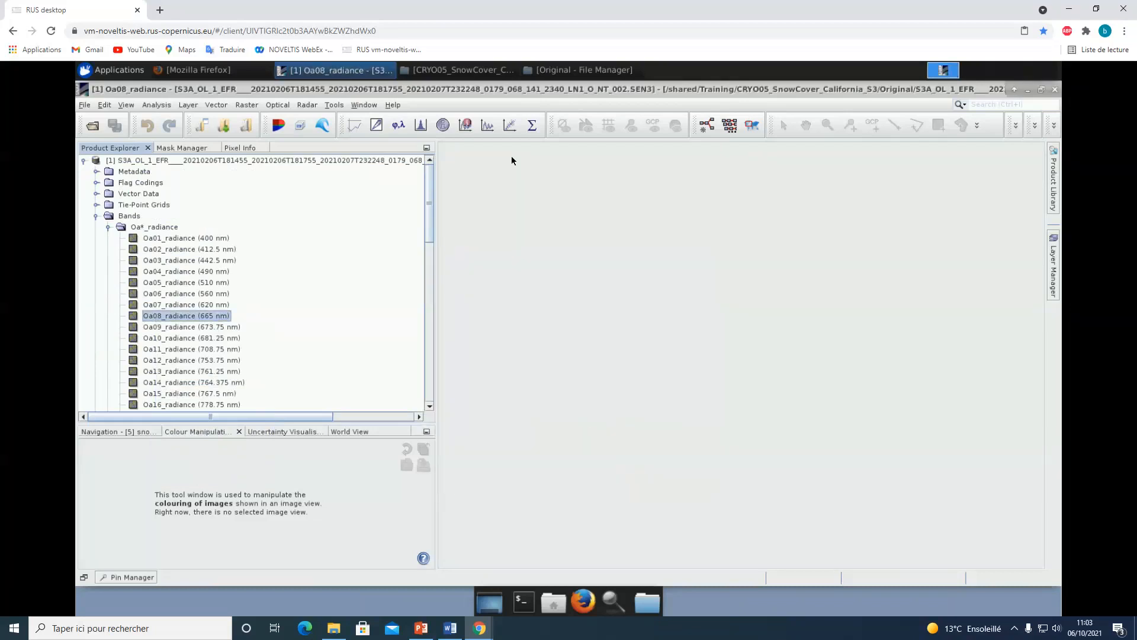
# Step: Collapse the product tree and open an RGB image of the product with Oa08_radiance as red, Oa06_radiance as green and another blue channel
pyautogui.click(83, 160)
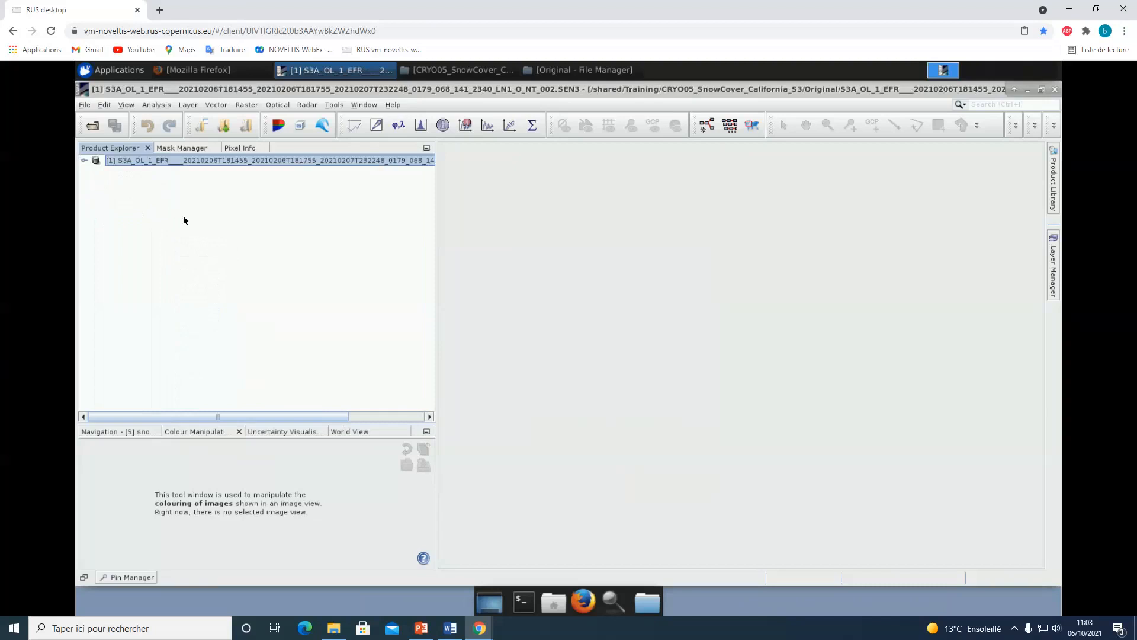
pyautogui.rightClick(176, 167)
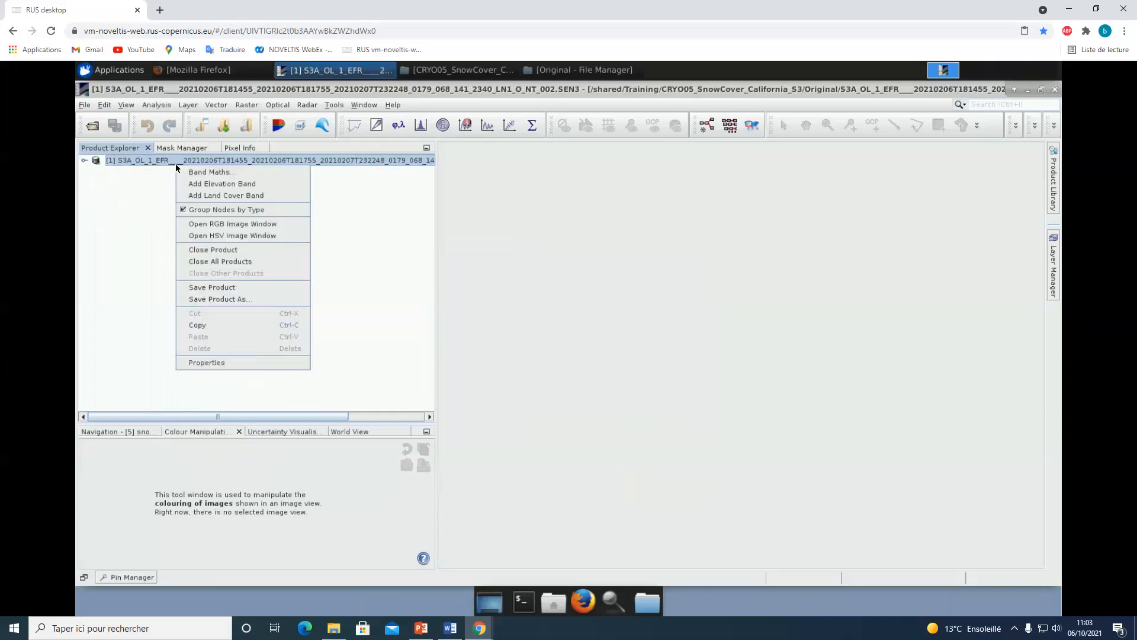
pyautogui.click(206, 227)
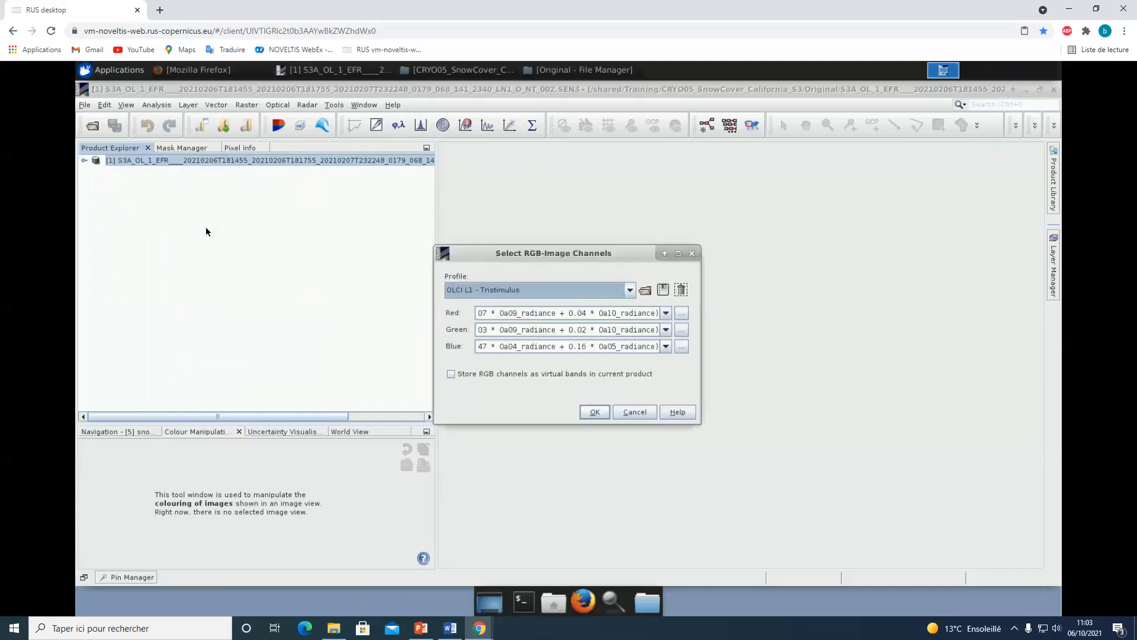
pyautogui.click(665, 313)
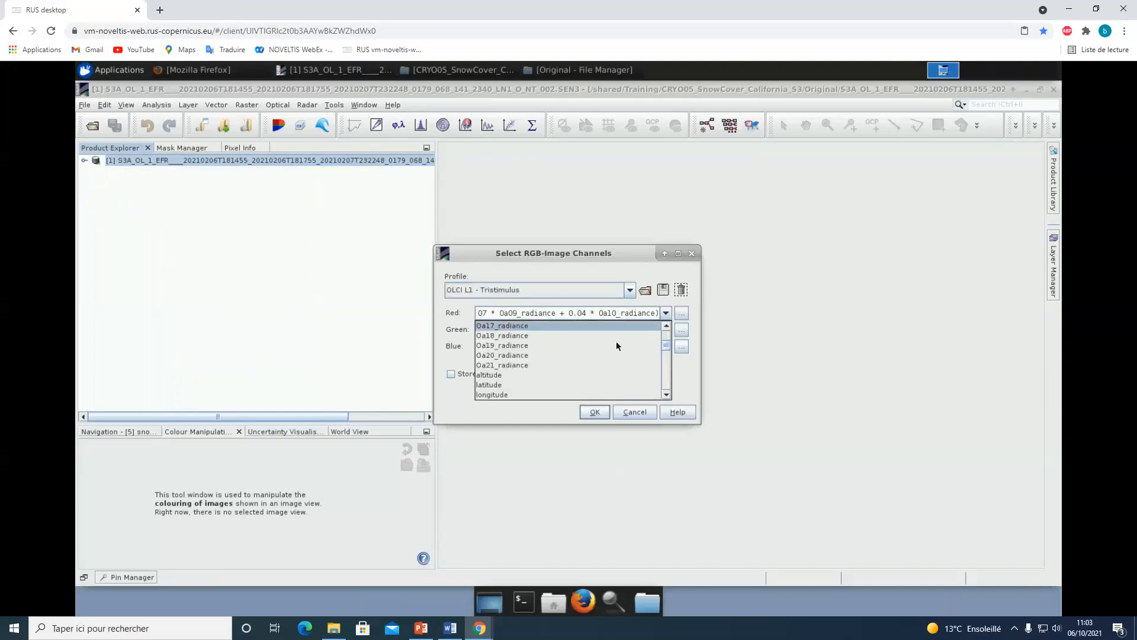
pyautogui.click(514, 394)
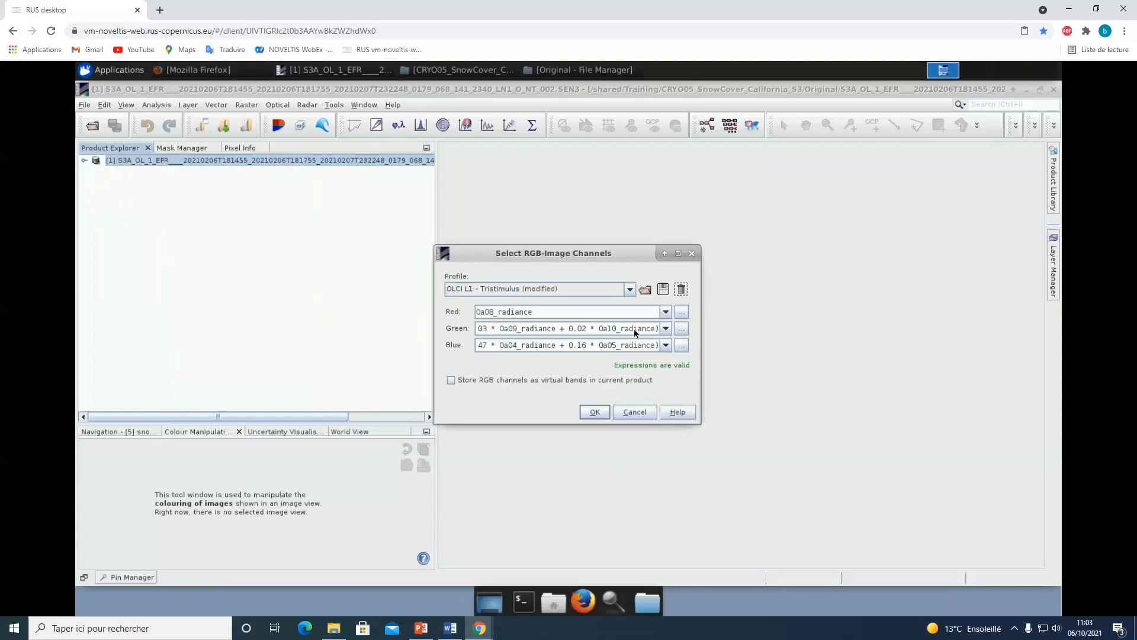
pyautogui.click(666, 328)
pyautogui.click(520, 342)
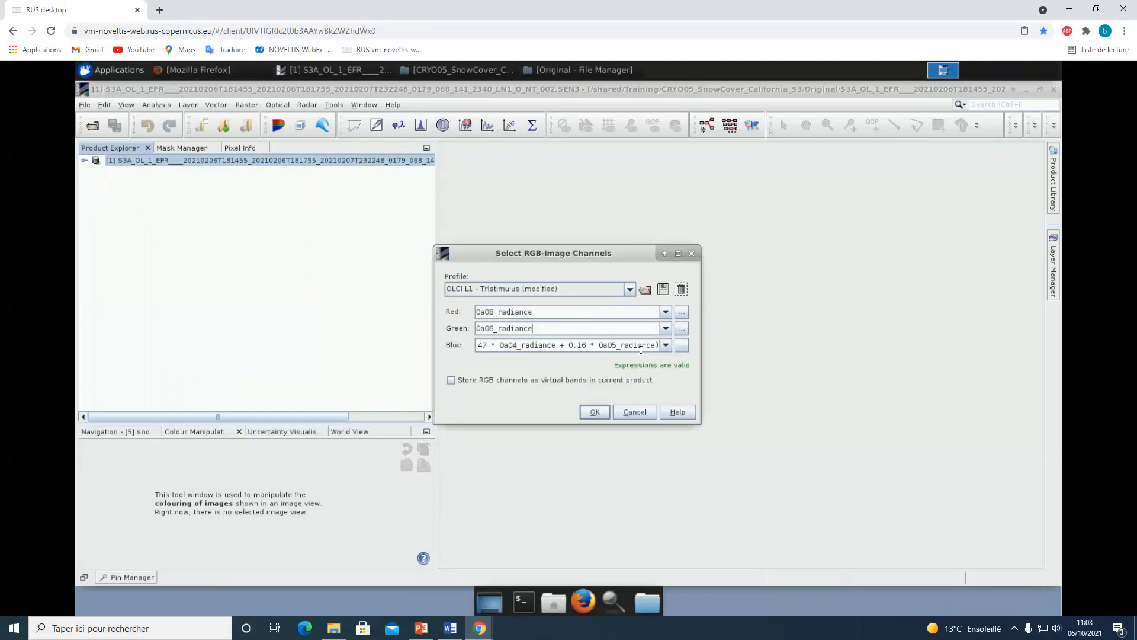
pyautogui.click(666, 345)
pyautogui.click(516, 368)
pyautogui.click(593, 411)
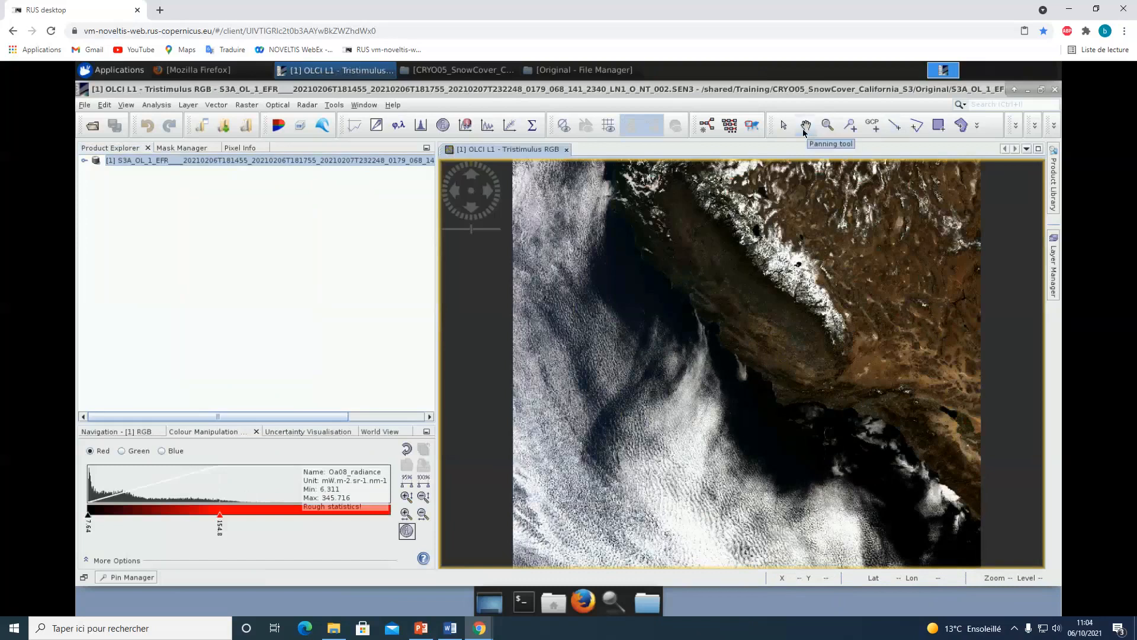
# Step: Examine the snow-covered mountains and coastline in the RGB image with the Panning tool
pyautogui.click(804, 125)
pyautogui.moveTo(689, 305); pyautogui.dragTo(821, 270)
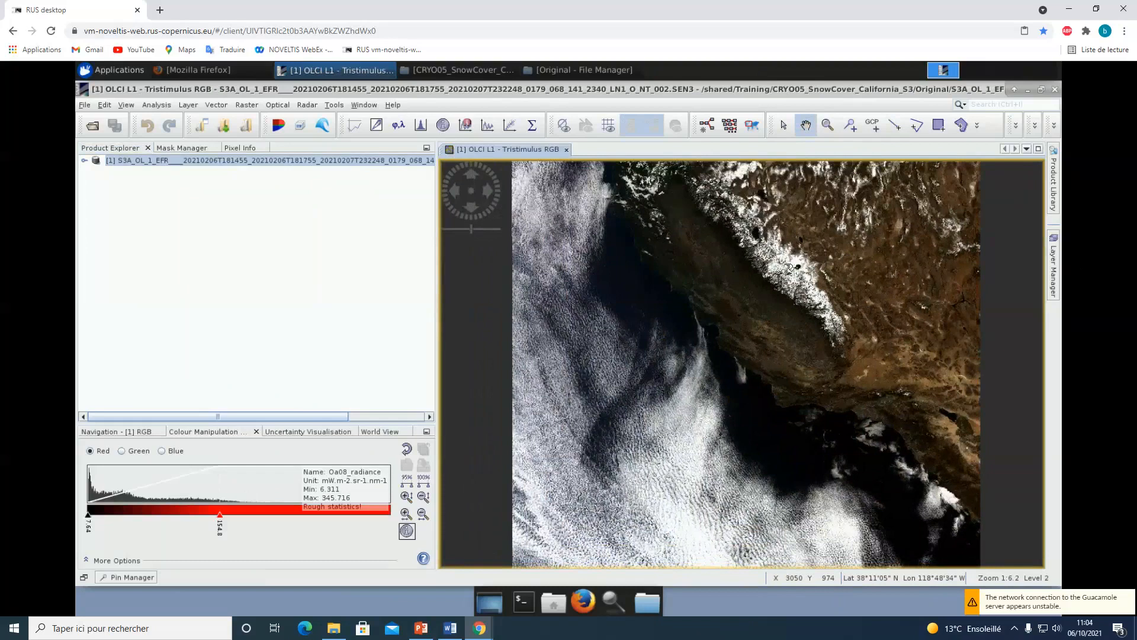
pyautogui.moveTo(789, 268); pyautogui.dragTo(804, 268)
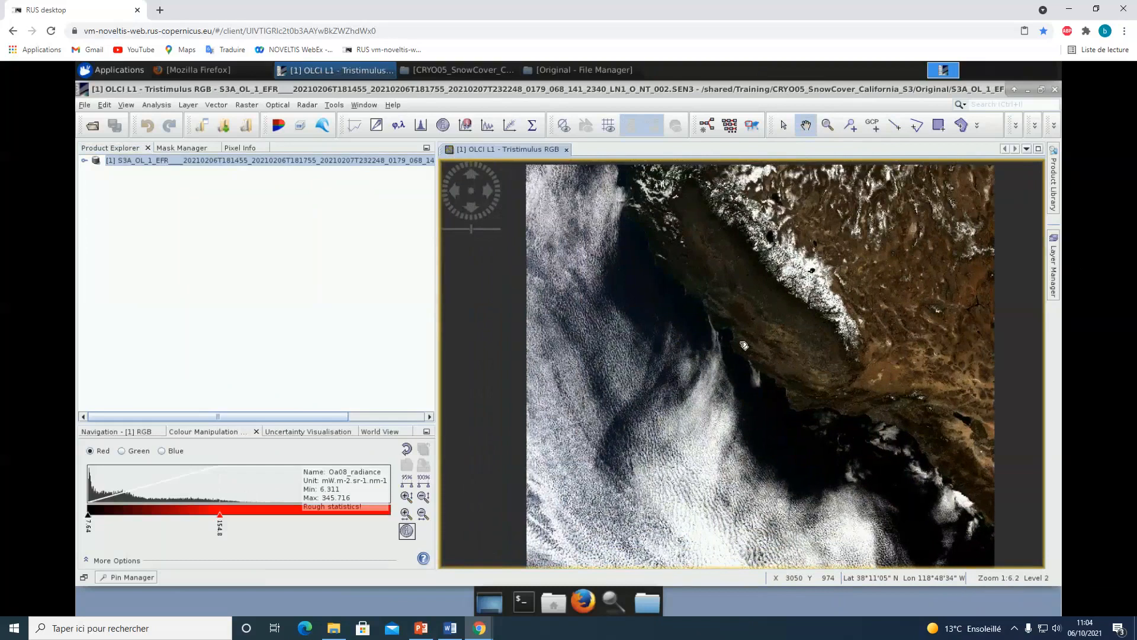
pyautogui.scroll(-2, 759, 329)
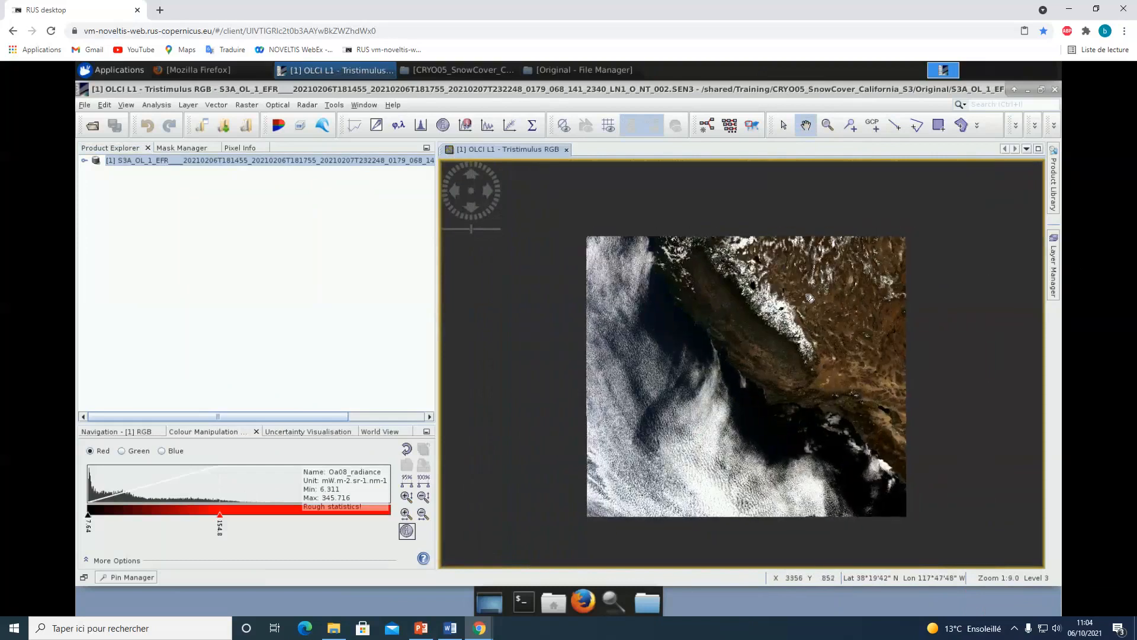
pyautogui.scroll(1, 810, 298)
pyautogui.scroll(1, 797, 316)
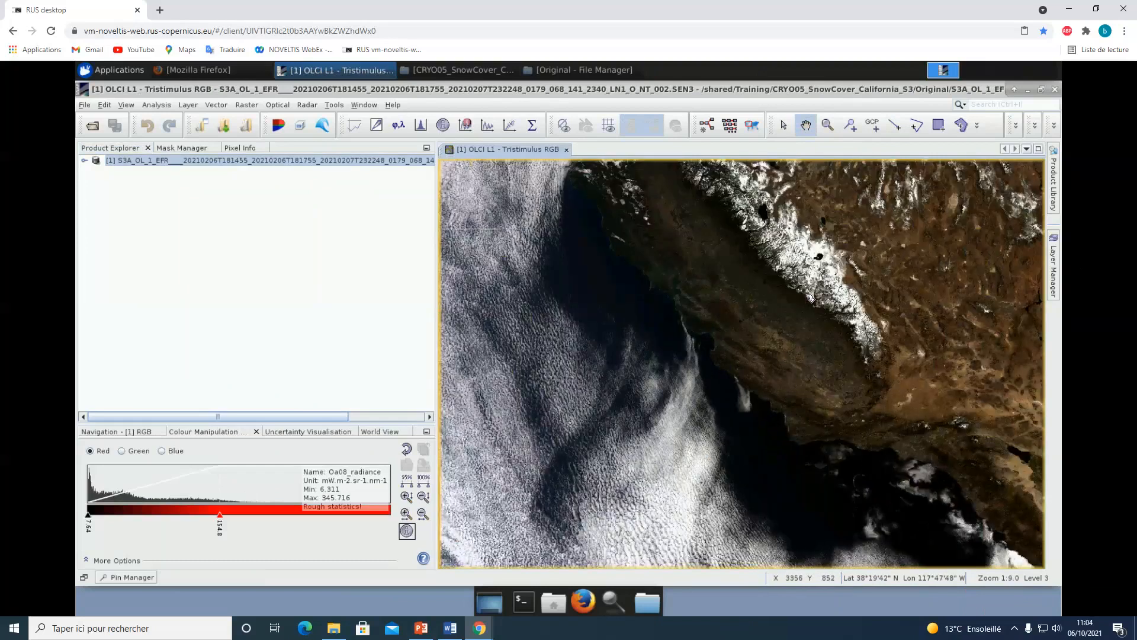
pyautogui.scroll(1, 793, 324)
pyautogui.moveTo(792, 326); pyautogui.dragTo(755, 453)
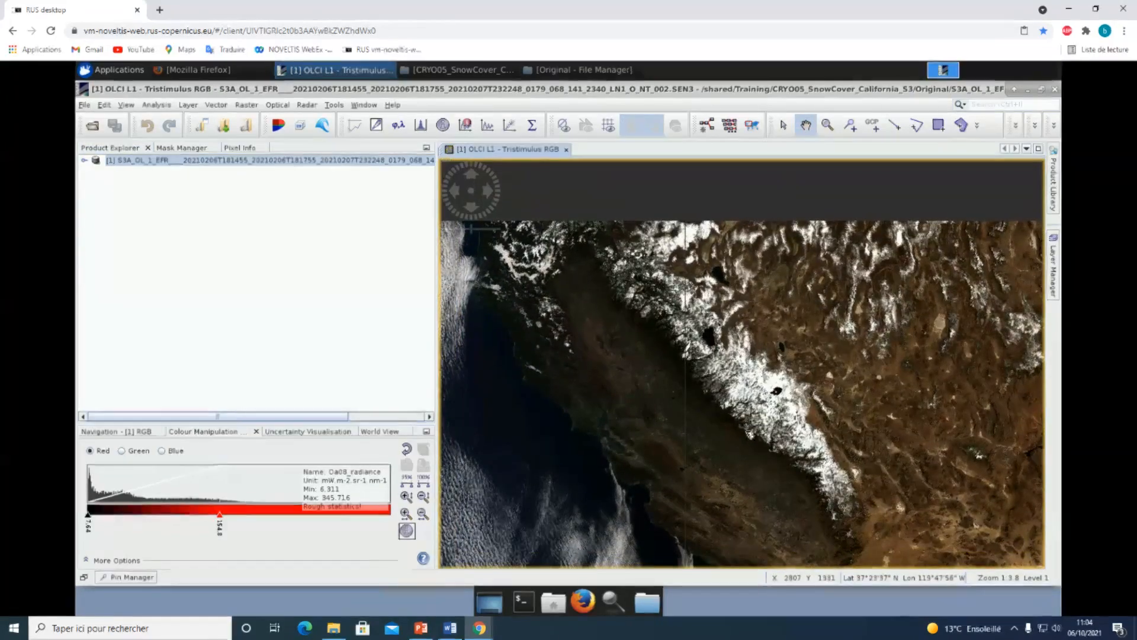
# Step: Show the World View and rotate the globe to examine where the product's footprint lies
pyautogui.click(378, 432)
pyautogui.moveTo(193, 503); pyautogui.dragTo(404, 435)
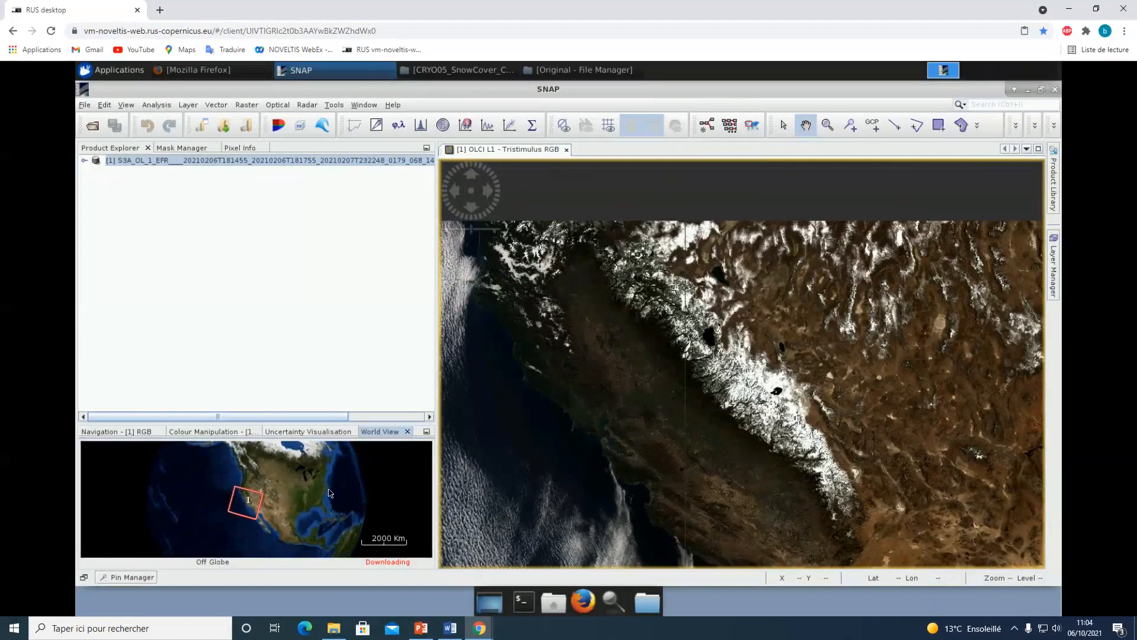
pyautogui.moveTo(293, 512); pyautogui.dragTo(311, 500)
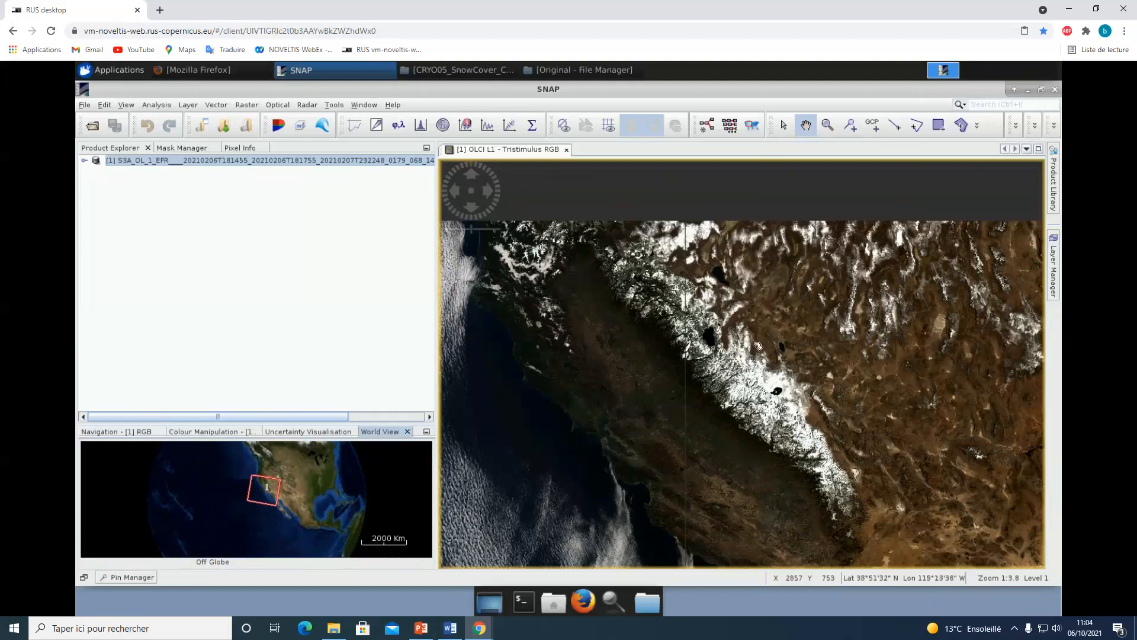
# Step: Open a second RGB image of the product using the OLCI L1 - 17,6,3 profile
pyautogui.rightClick(180, 164)
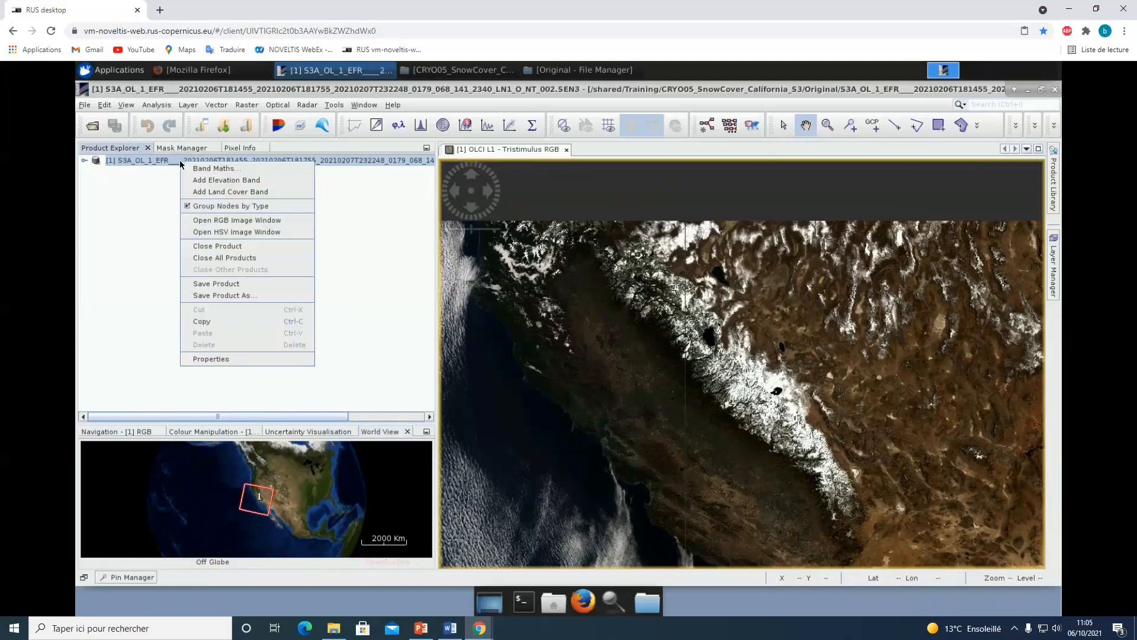
pyautogui.click(241, 221)
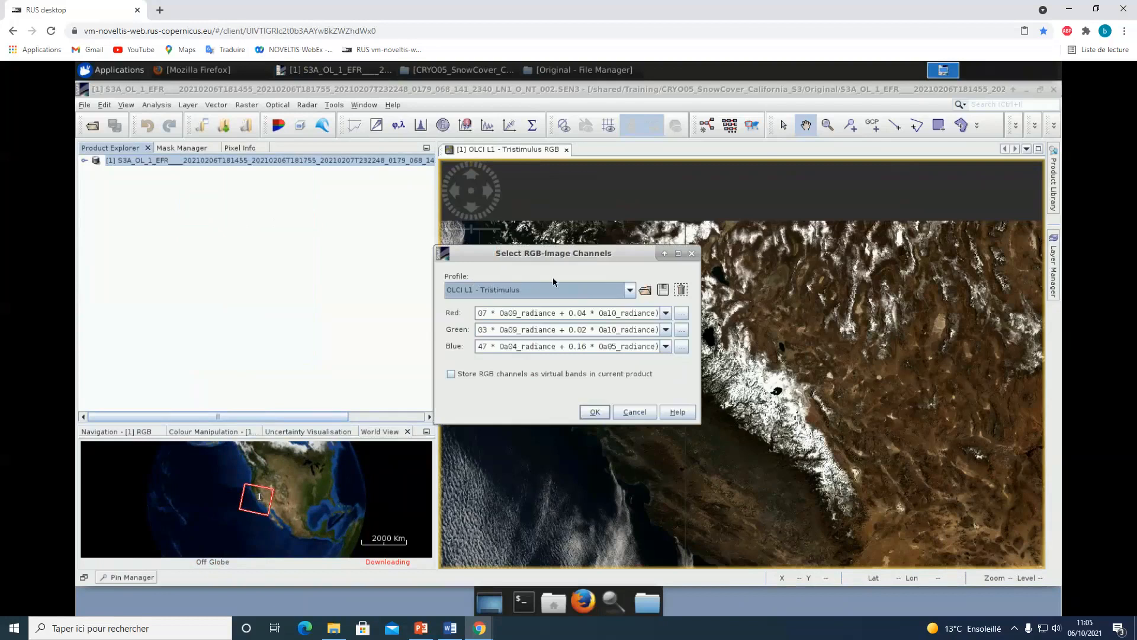
pyautogui.click(630, 290)
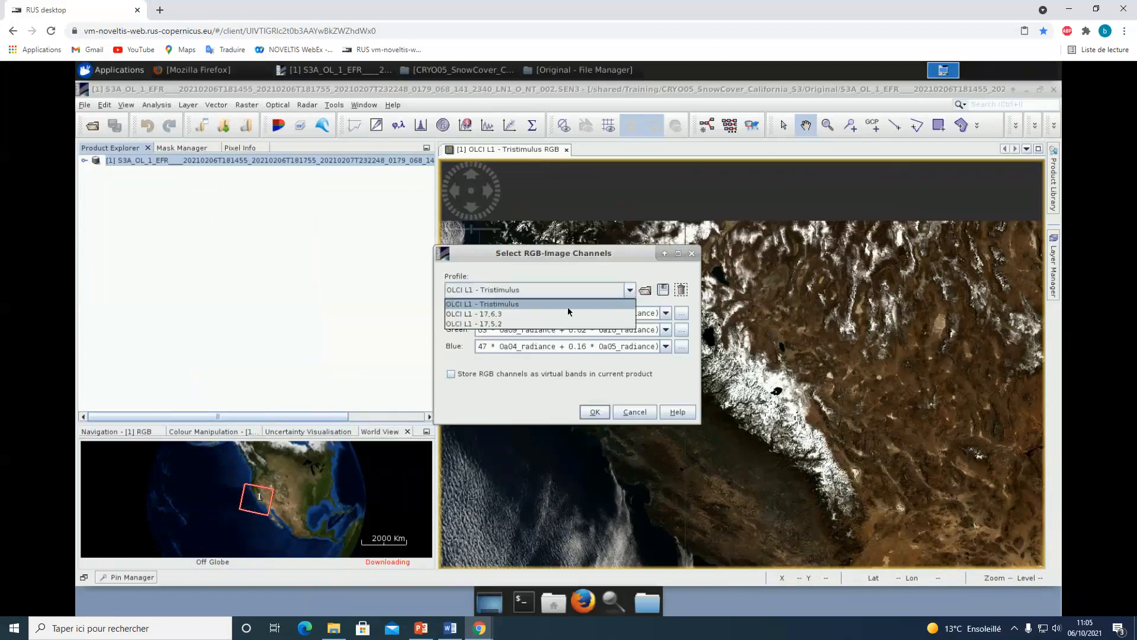
pyautogui.click(500, 316)
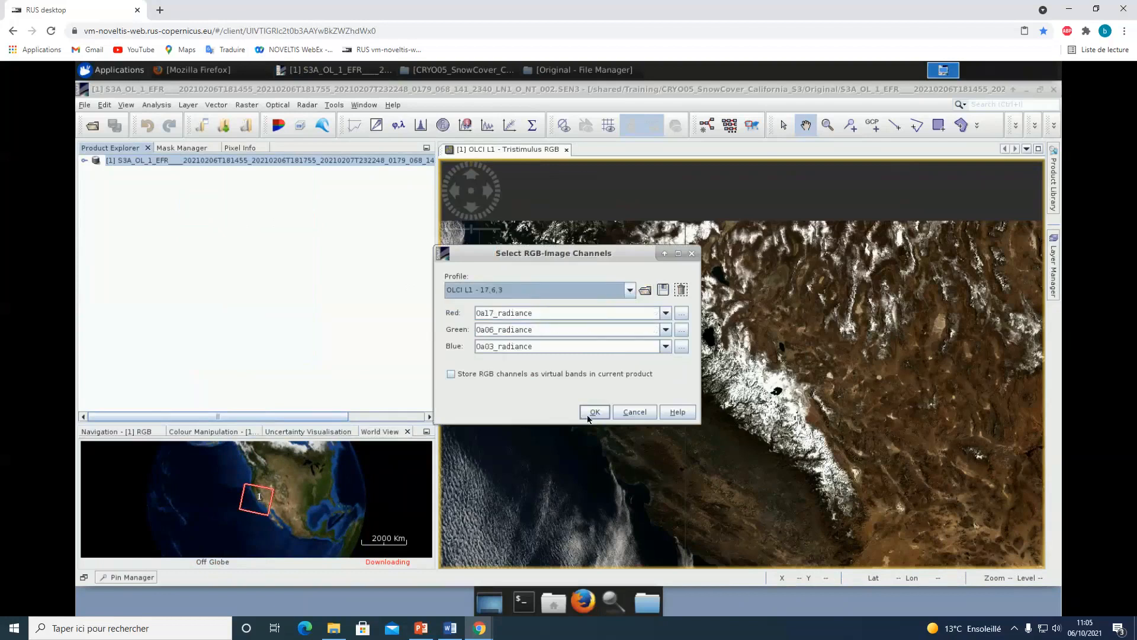
pyautogui.click(605, 413)
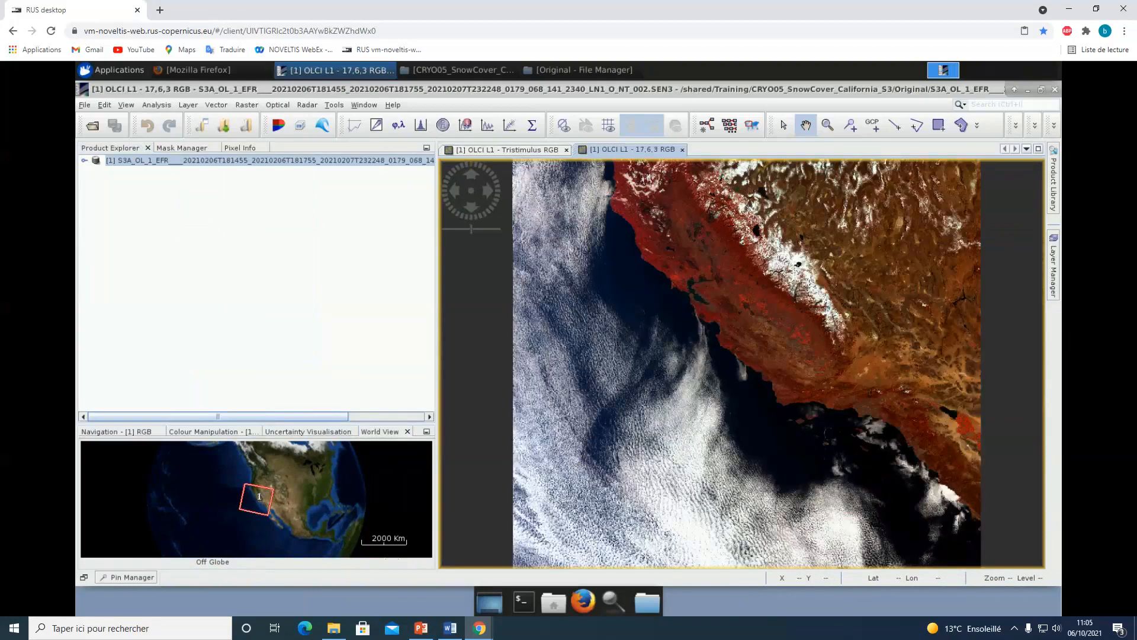
# Step: Tile the two RGB images horizontally and synchronise cursor positions across the image windows
pyautogui.click(369, 104)
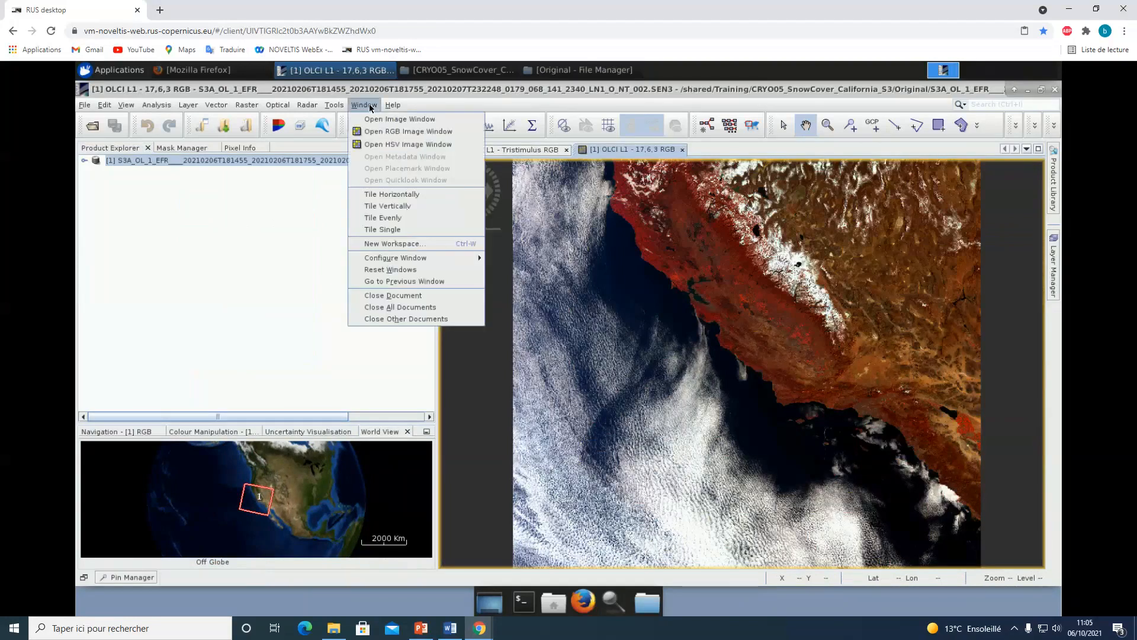
pyautogui.click(393, 195)
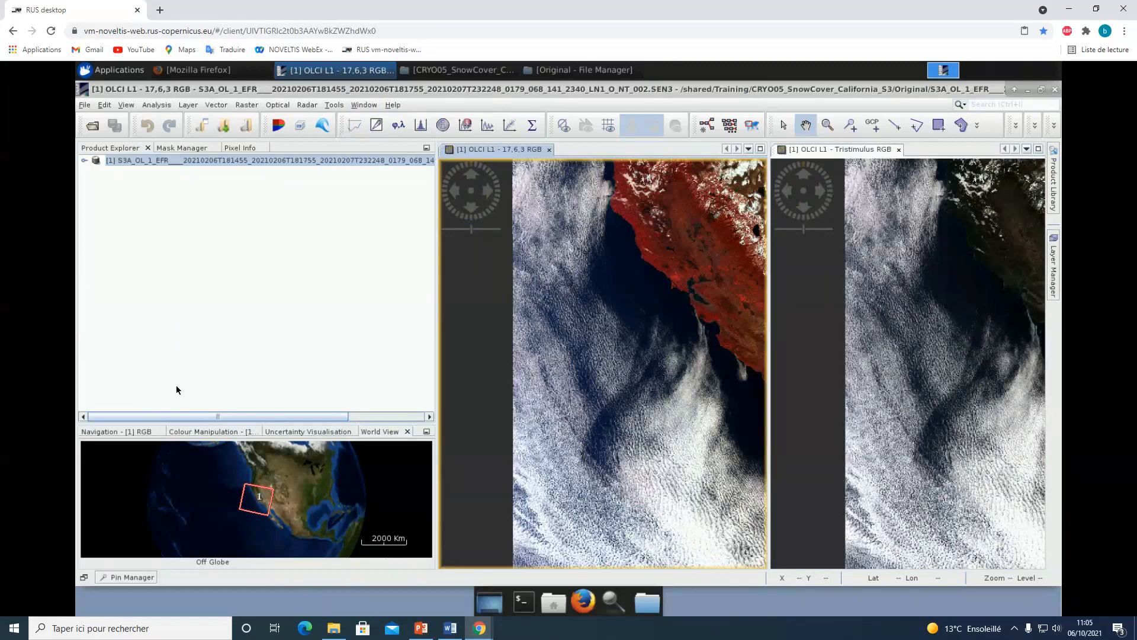
pyautogui.click(127, 434)
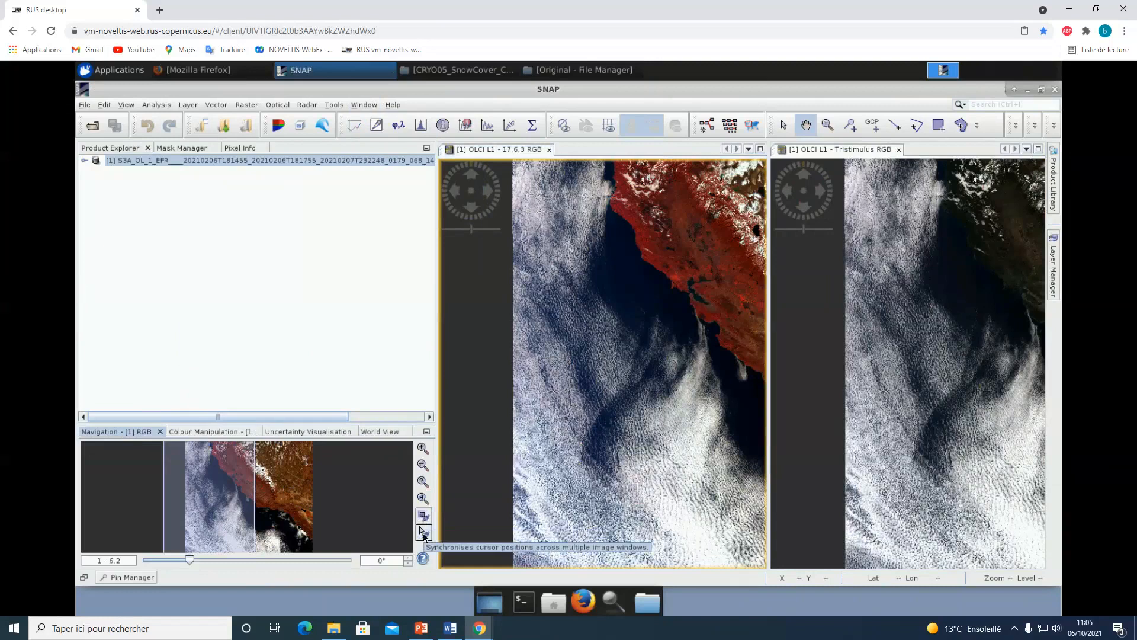
pyautogui.click(424, 533)
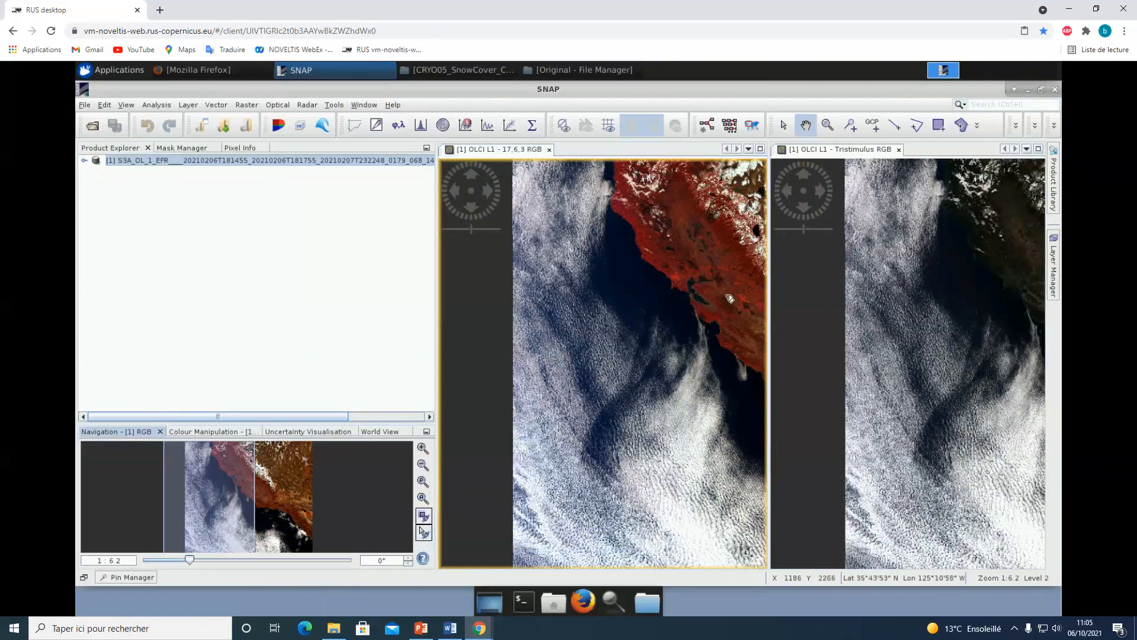
# Step: Compare the snow-covered mountains in the two tiled images and close the Tristimulus RGB image
pyautogui.moveTo(716, 322); pyautogui.dragTo(549, 339)
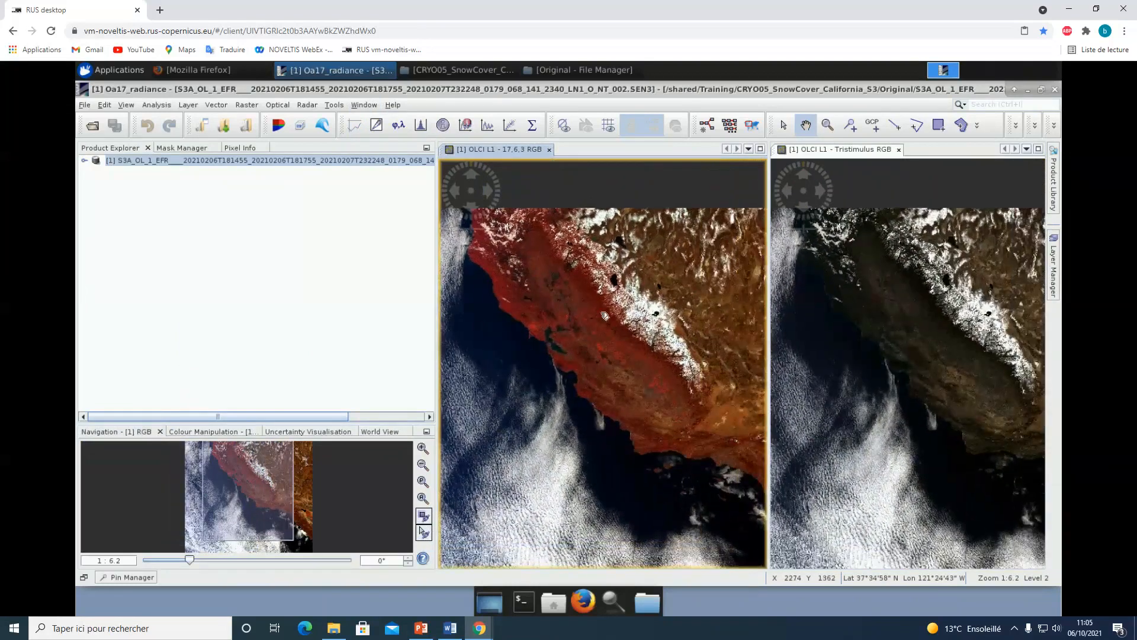
pyautogui.scroll(-1, 608, 309)
pyautogui.scroll(8, 607, 309)
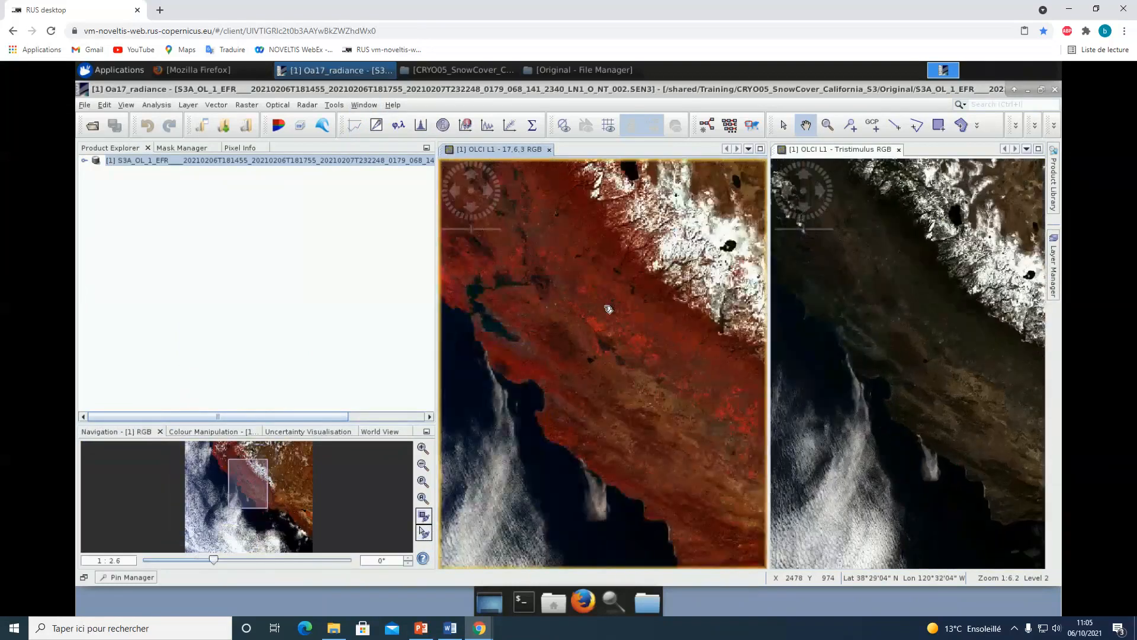
pyautogui.moveTo(539, 447); pyautogui.dragTo(570, 473)
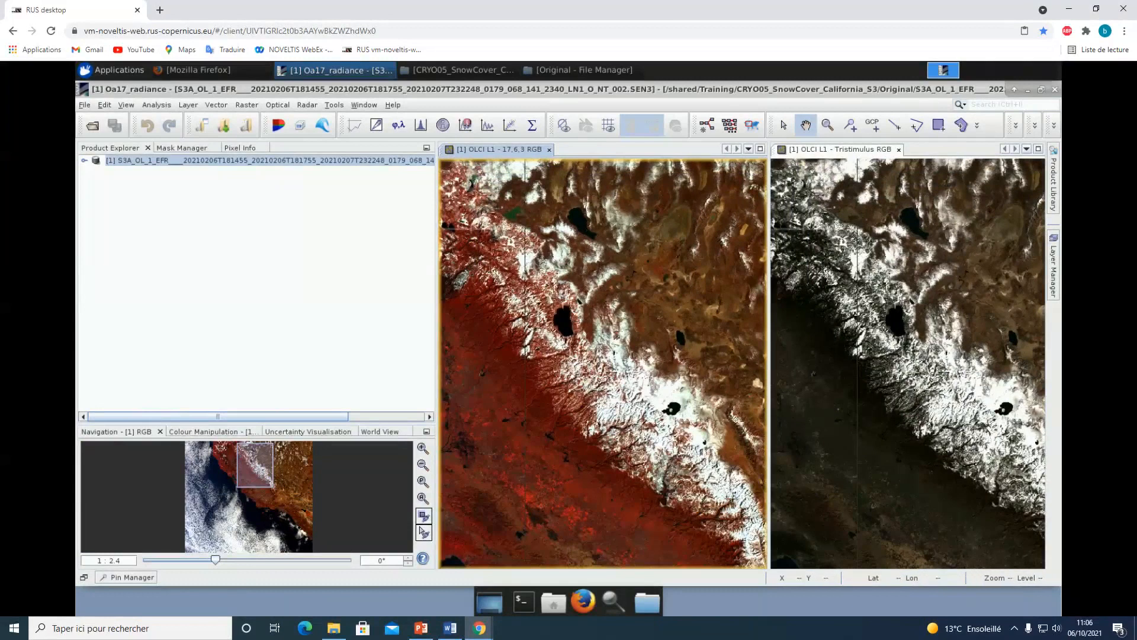
pyautogui.click(897, 151)
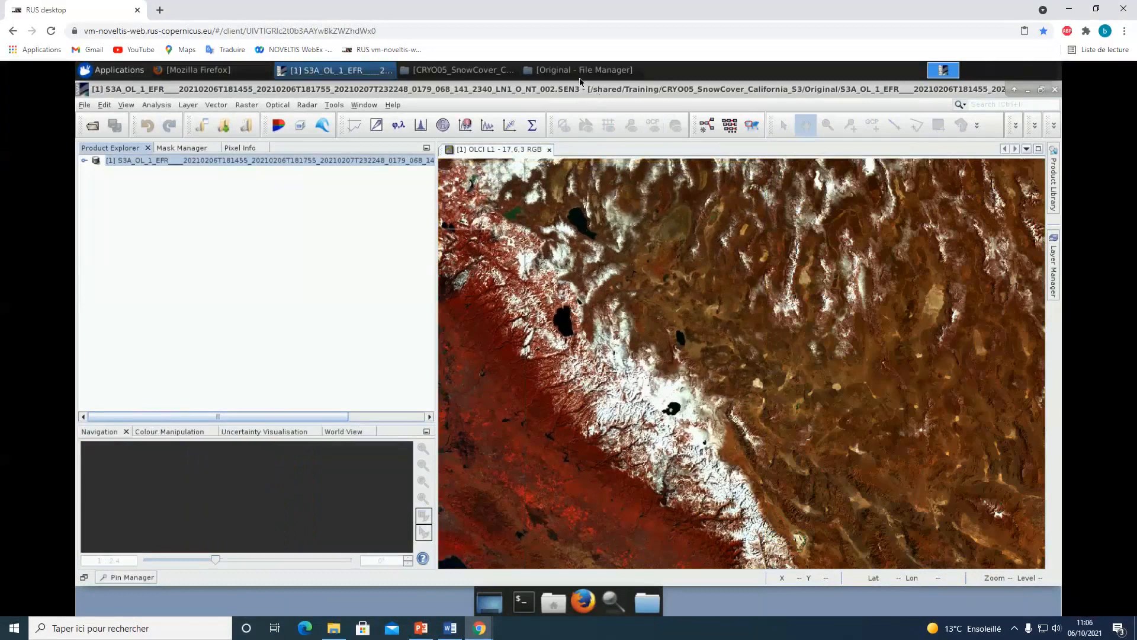
# Step: Load the 5 March 2021 OLCI product into SNAP from the xfdumanifest.xml file in its 20210305T181452 folder
pyautogui.click(567, 71)
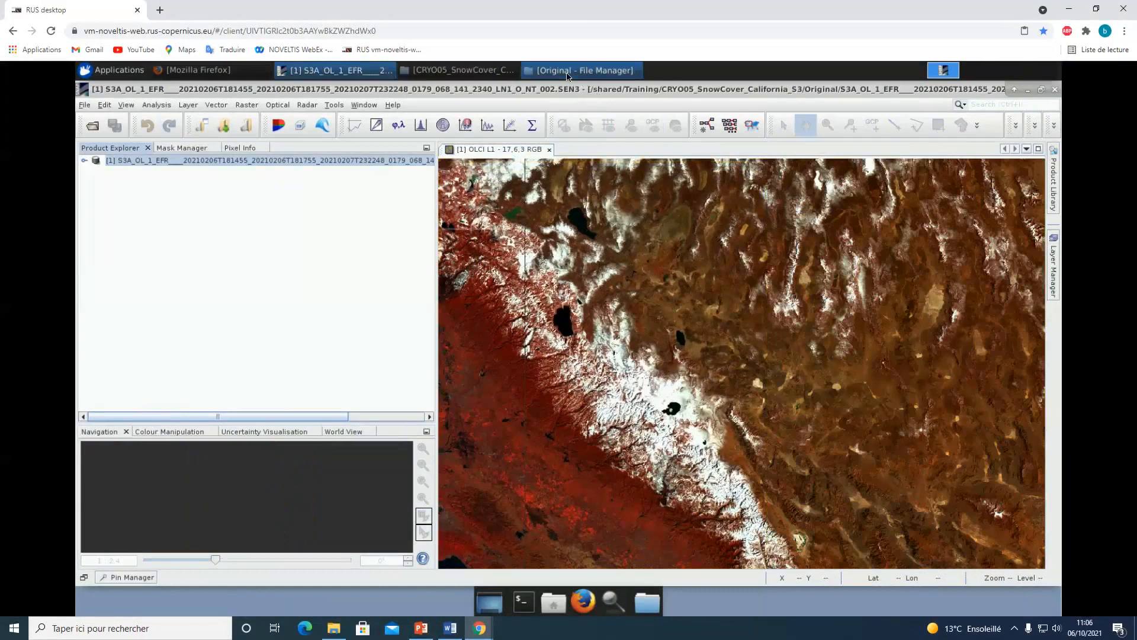
pyautogui.moveTo(273, 91); pyautogui.dragTo(627, 84)
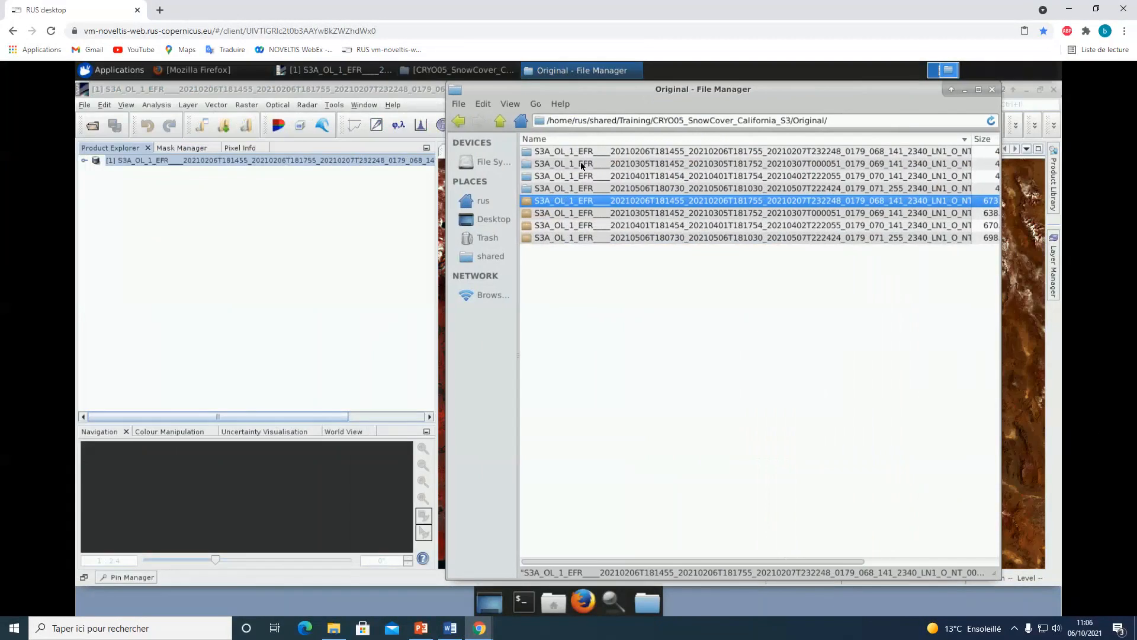
pyautogui.doubleClick(583, 164)
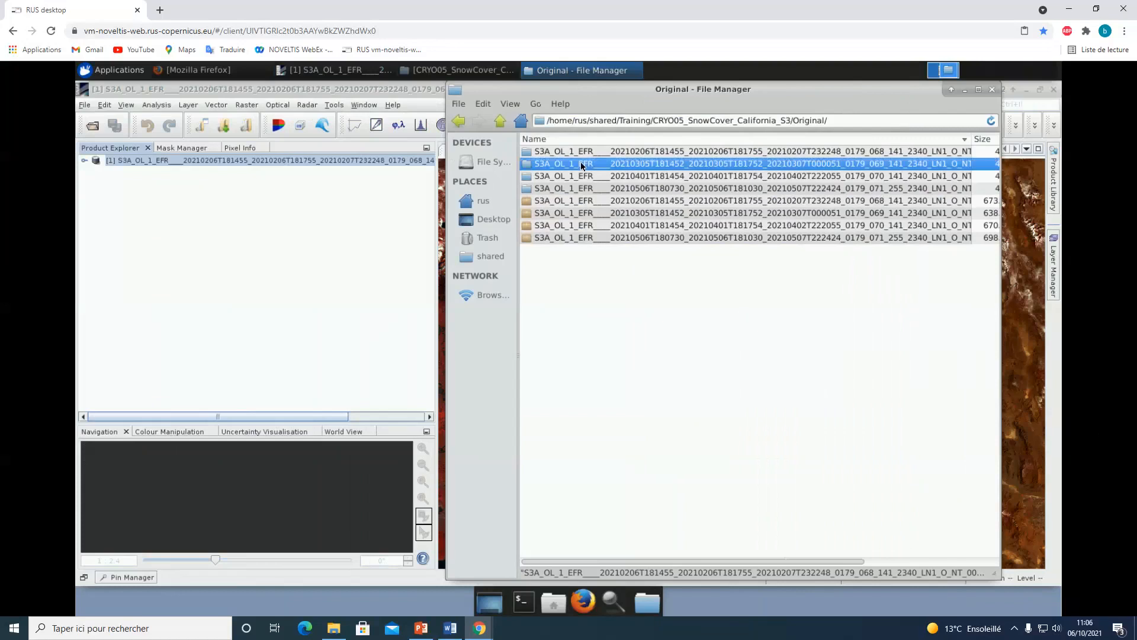
pyautogui.click(562, 510)
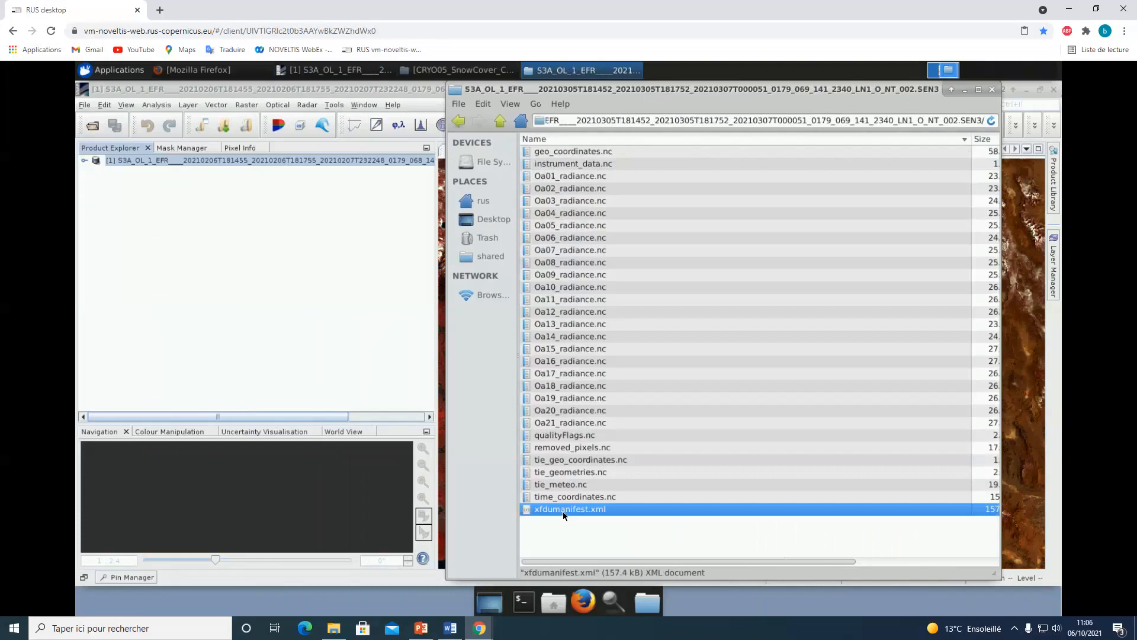
pyautogui.moveTo(563, 510); pyautogui.dragTo(225, 246)
# Step: Load the 1 April 2021 OLCI product into SNAP from the xfdumanifest.xml file in its 20210401T181454 folder
pyautogui.click(501, 121)
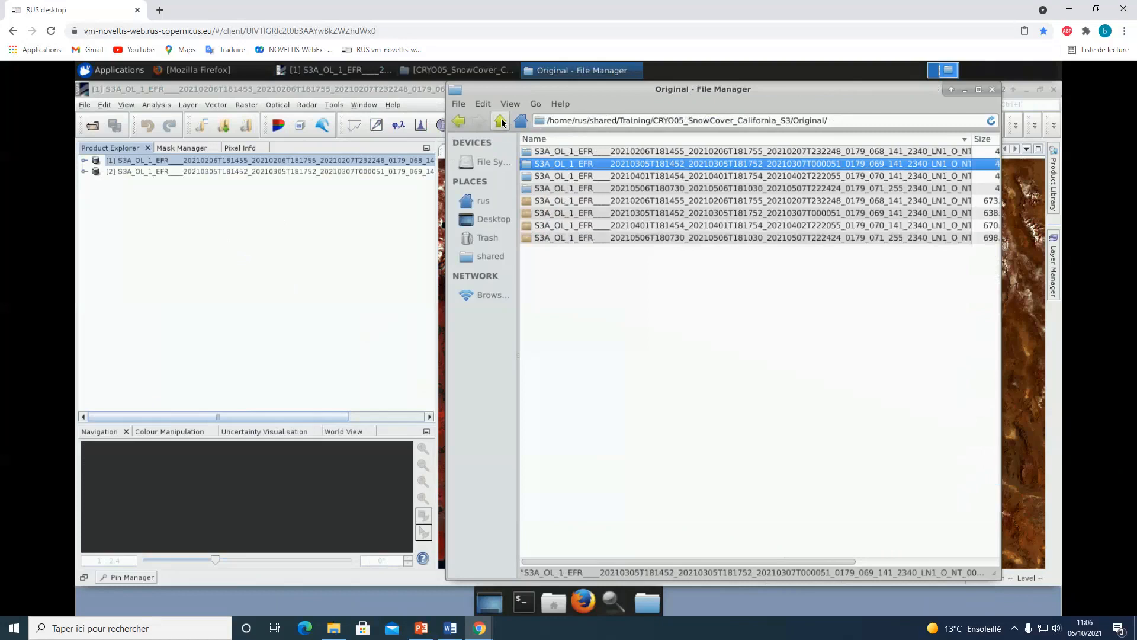
pyautogui.click(599, 175)
pyautogui.doubleClick(599, 175)
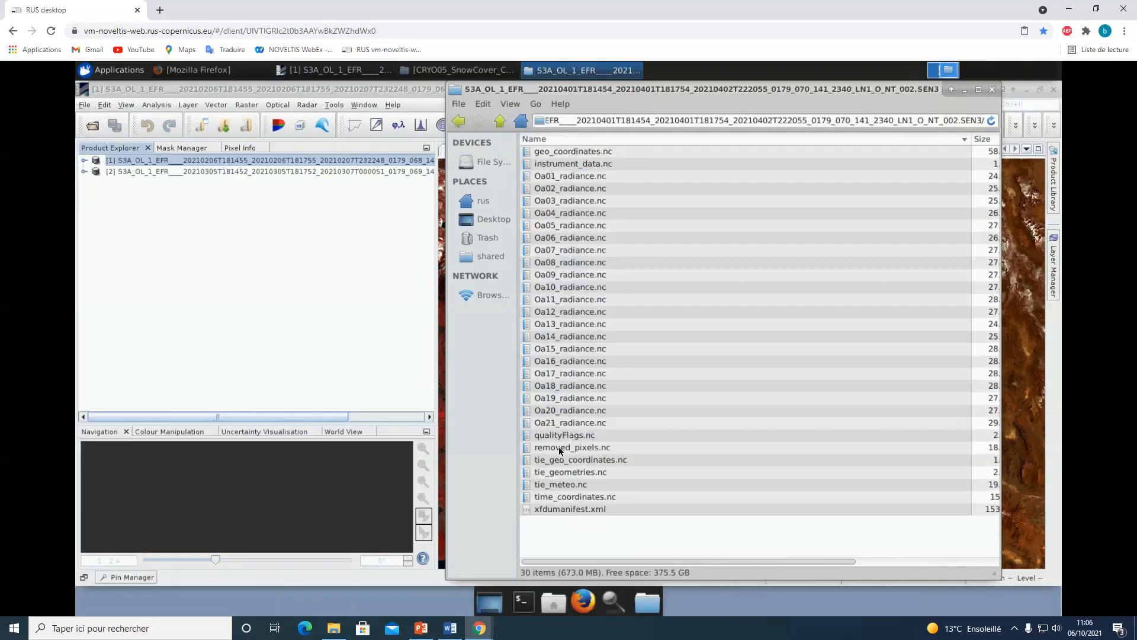
pyautogui.moveTo(560, 510); pyautogui.dragTo(245, 260)
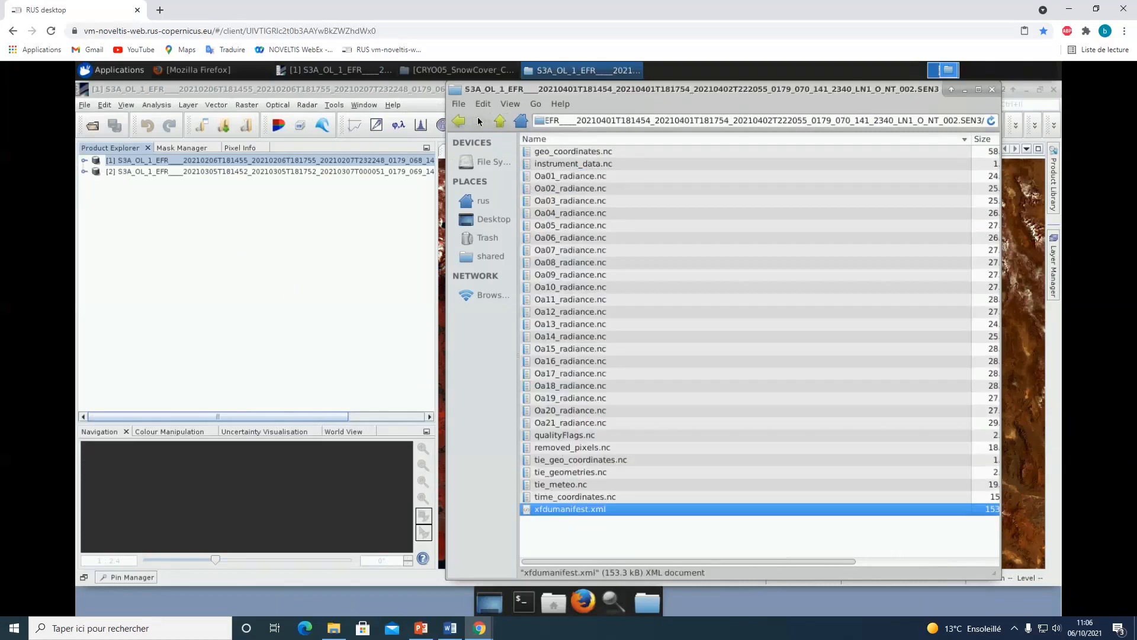
# Step: Load the 6 May 2021 OLCI product into SNAP from its folder's xfdumanifest.xml file and minimise the file manager
pyautogui.click(501, 121)
pyautogui.doubleClick(549, 188)
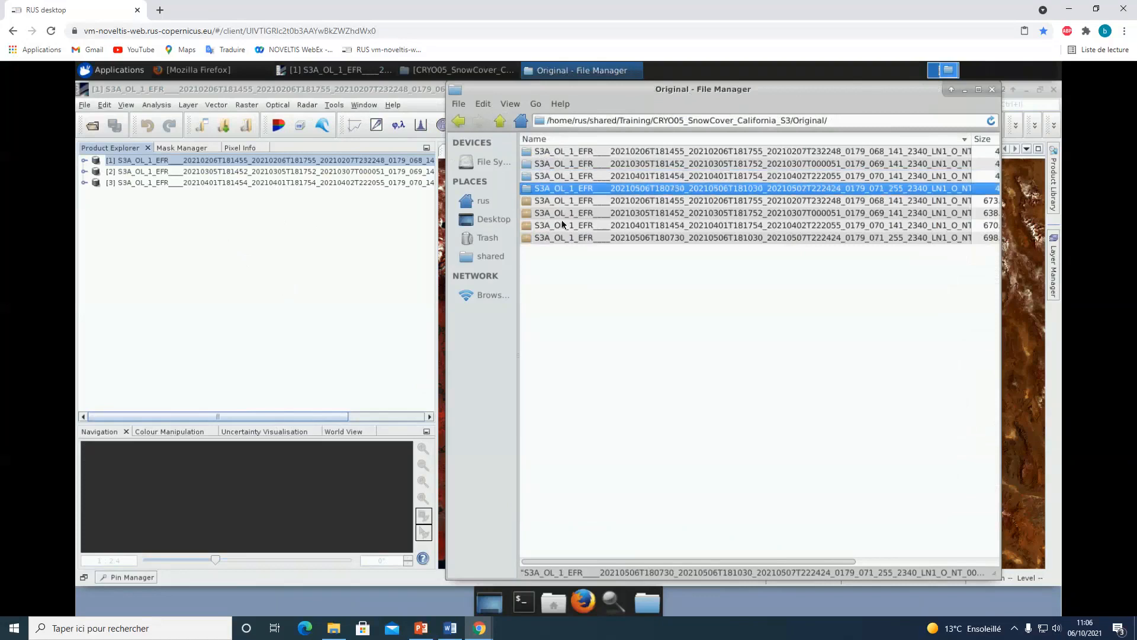
pyautogui.moveTo(567, 512); pyautogui.dragTo(251, 292)
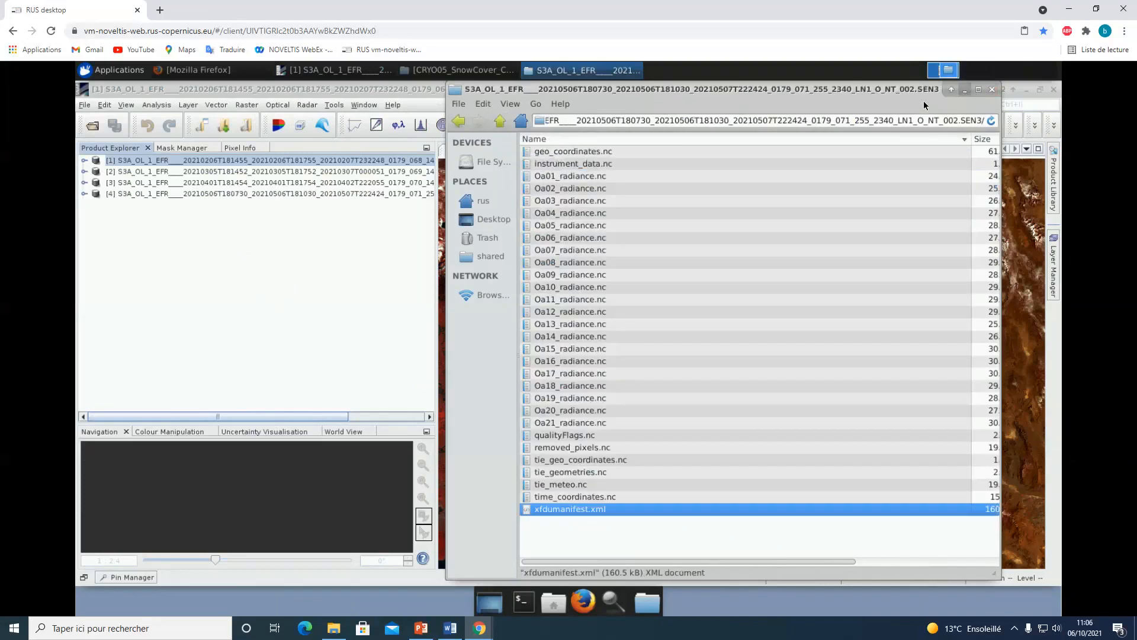
pyautogui.click(965, 90)
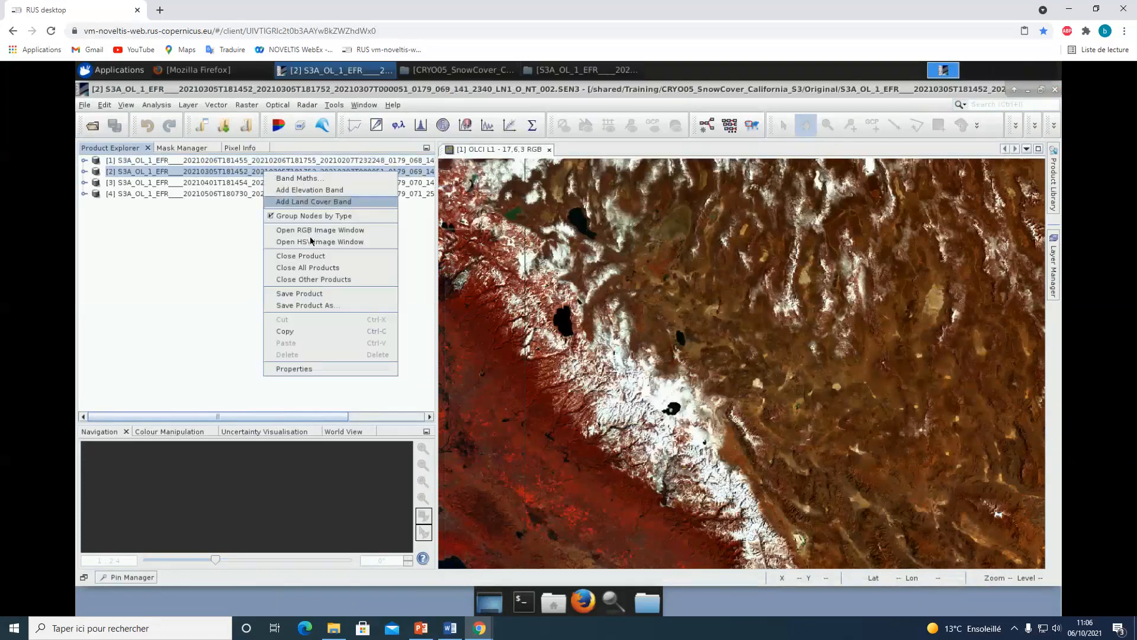
# Step: Open an RGB image of the March product using the OLCI L1 - 17,6,3 profile
pyautogui.click(311, 231)
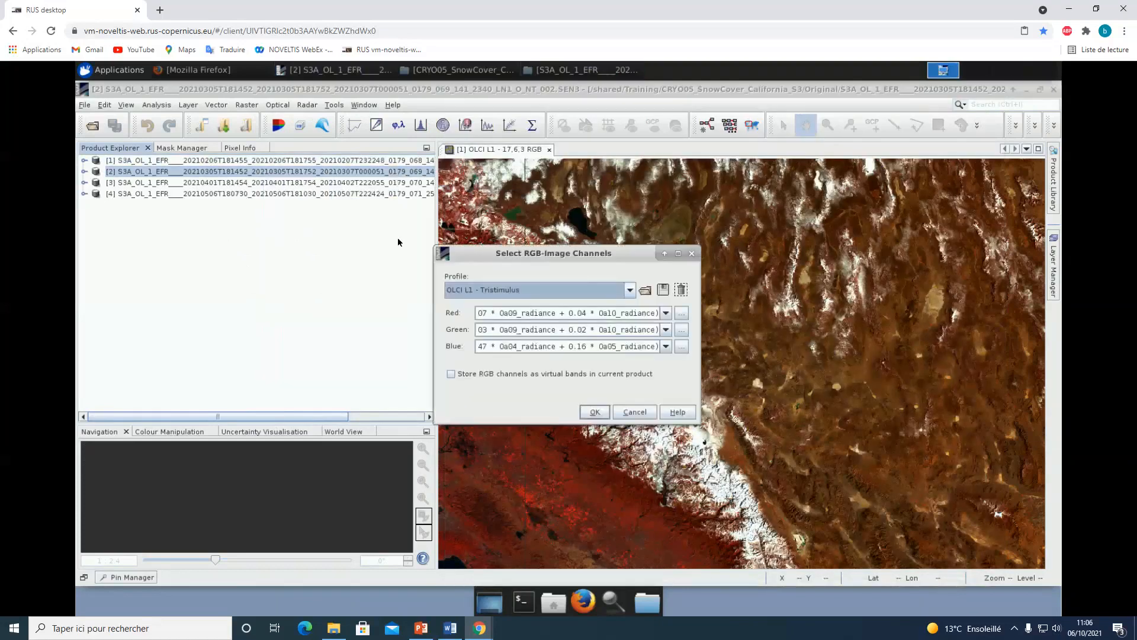
pyautogui.click(629, 290)
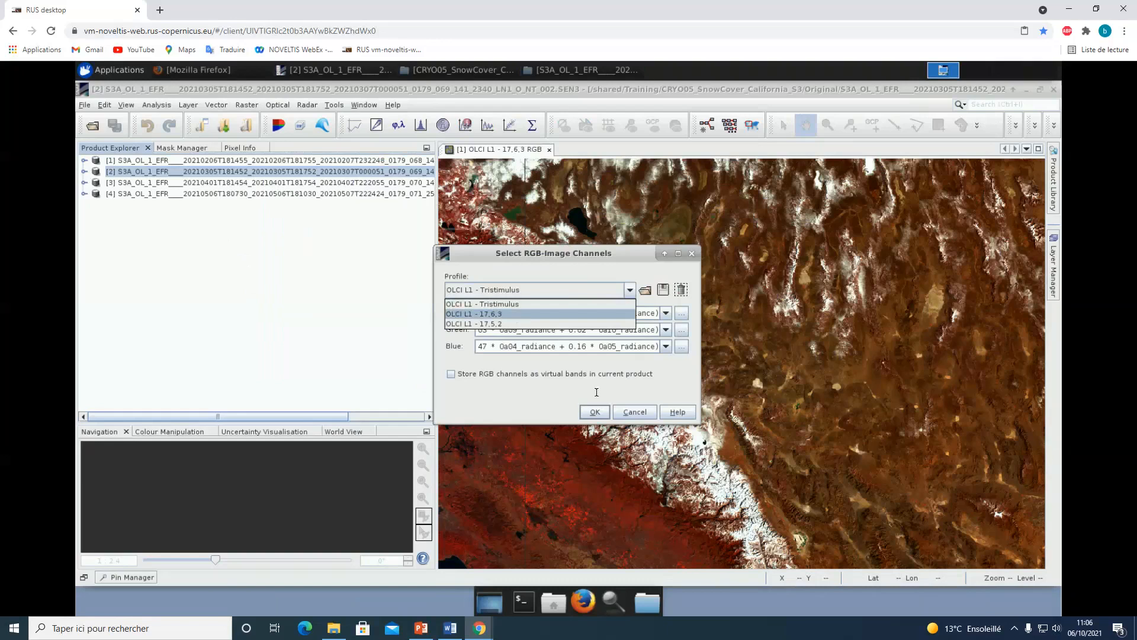
pyautogui.click(474, 314)
pyautogui.click(594, 411)
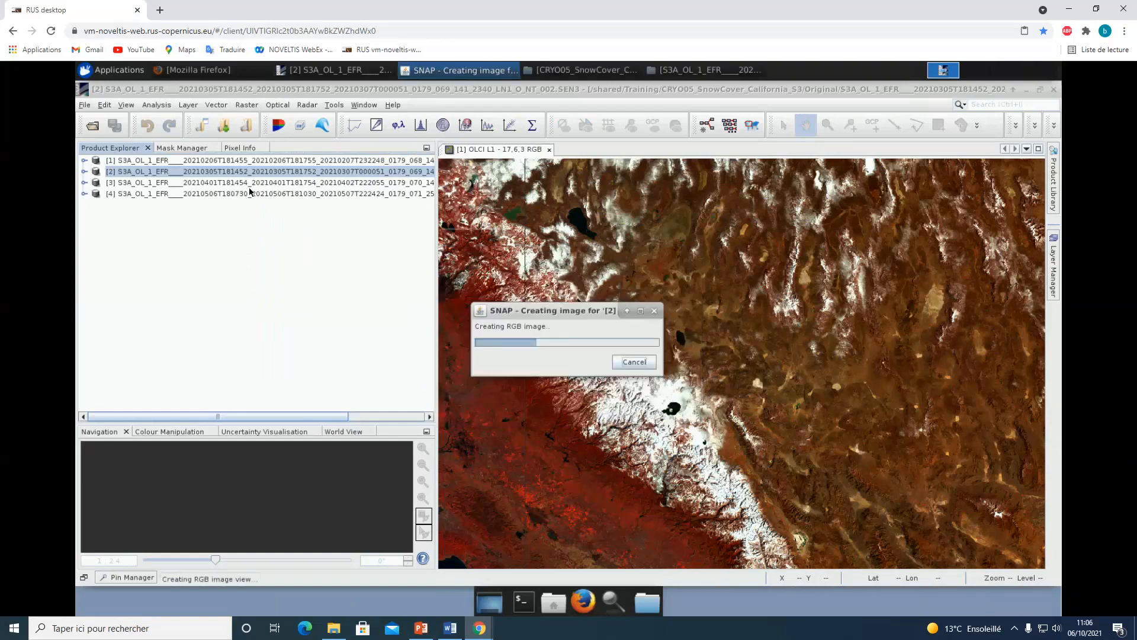
# Step: Open an RGB image of the April product using the OLCI L1 - 17,6,3 profile
pyautogui.rightClick(247, 183)
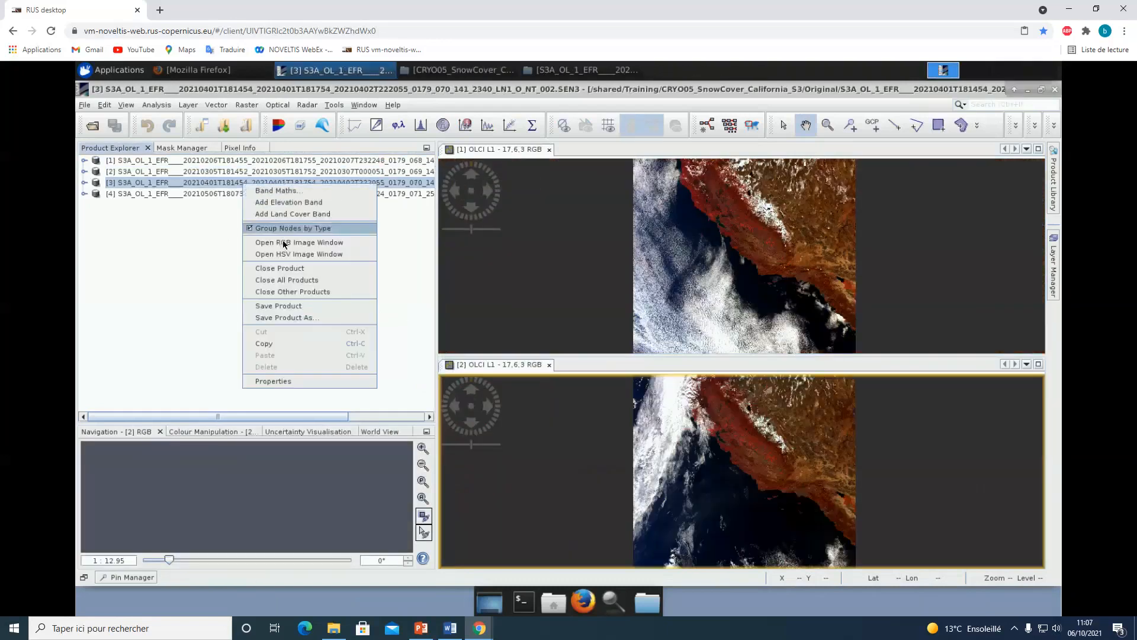
pyautogui.click(284, 242)
pyautogui.click(630, 290)
pyautogui.click(559, 314)
pyautogui.click(595, 412)
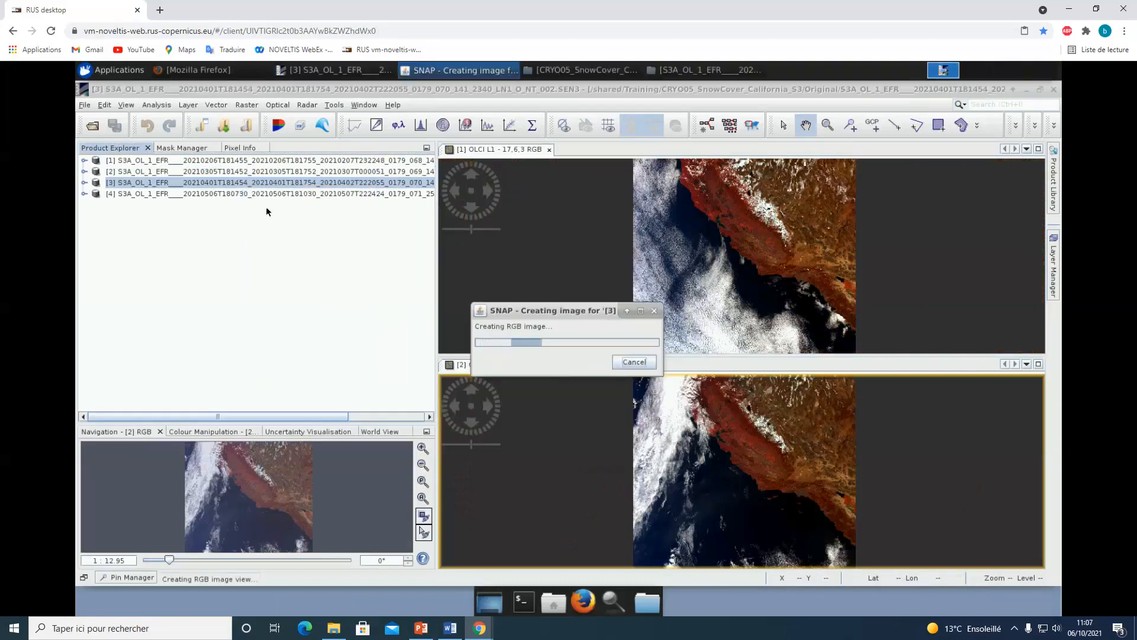
# Step: Open an RGB image of the May product using the OLCI L1 - 17,6,3 profile
pyautogui.rightClick(249, 195)
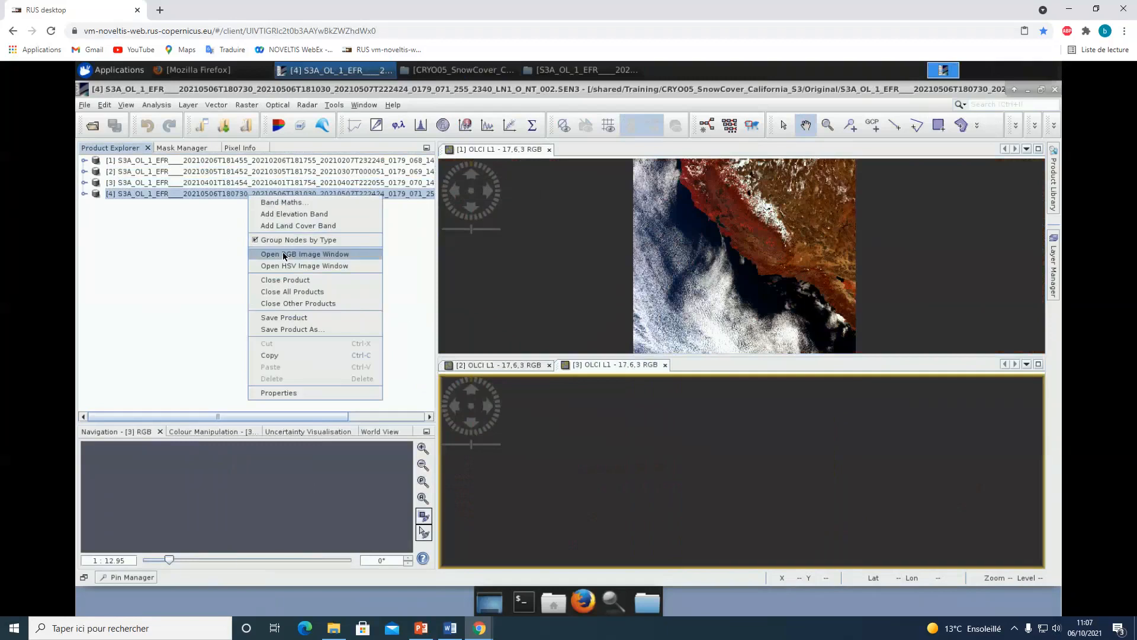
pyautogui.click(284, 254)
pyautogui.click(629, 289)
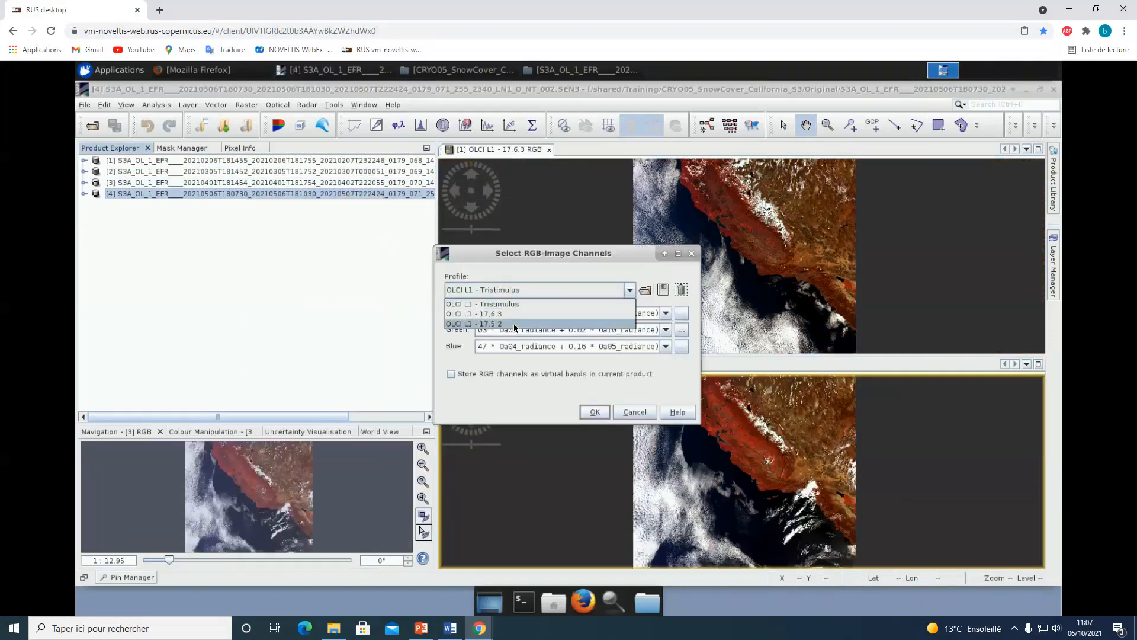
pyautogui.click(521, 323)
pyautogui.click(594, 412)
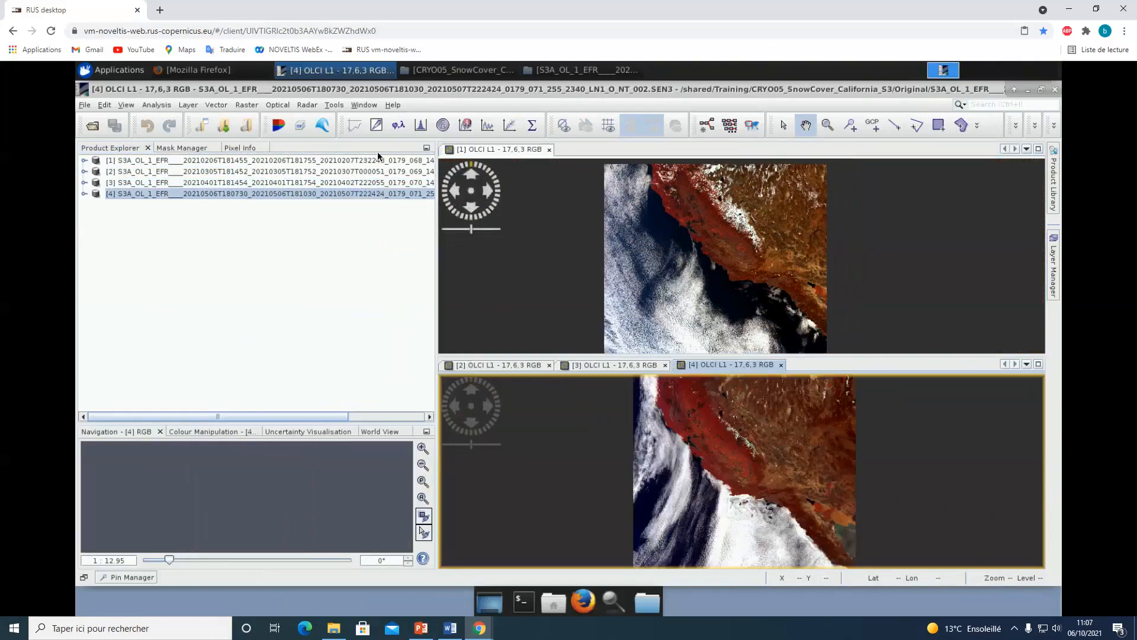
# Step: Tile the four RGB images horizontally and compare the mountain snow cover from February to May
pyautogui.click(335, 105)
pyautogui.moveTo(364, 106)
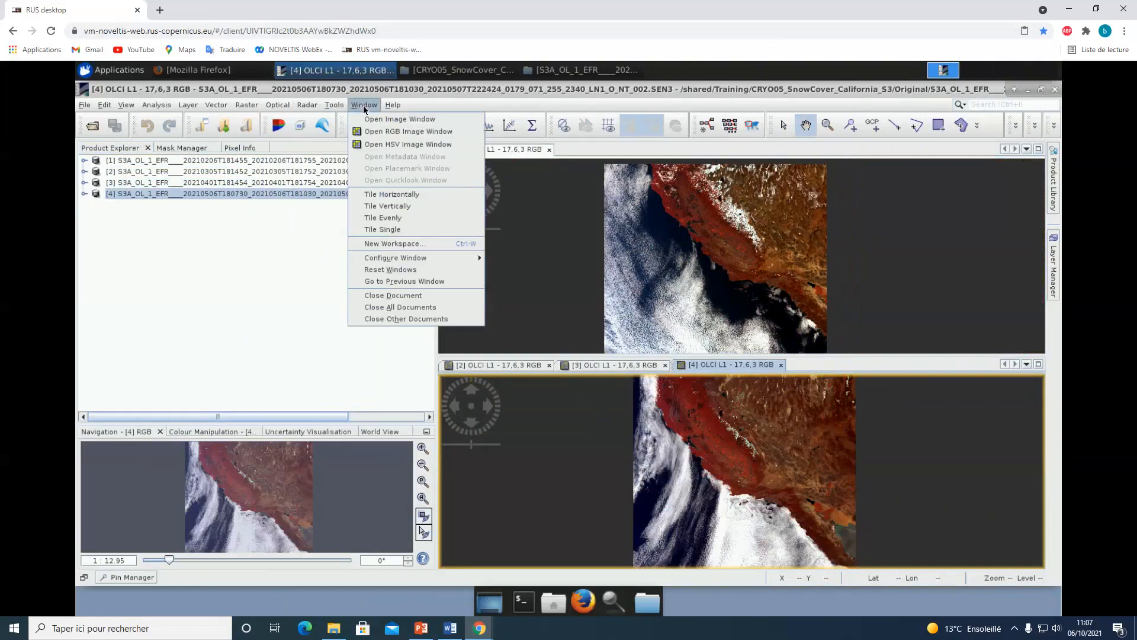
pyautogui.click(392, 194)
pyautogui.moveTo(594, 318); pyautogui.dragTo(419, 408)
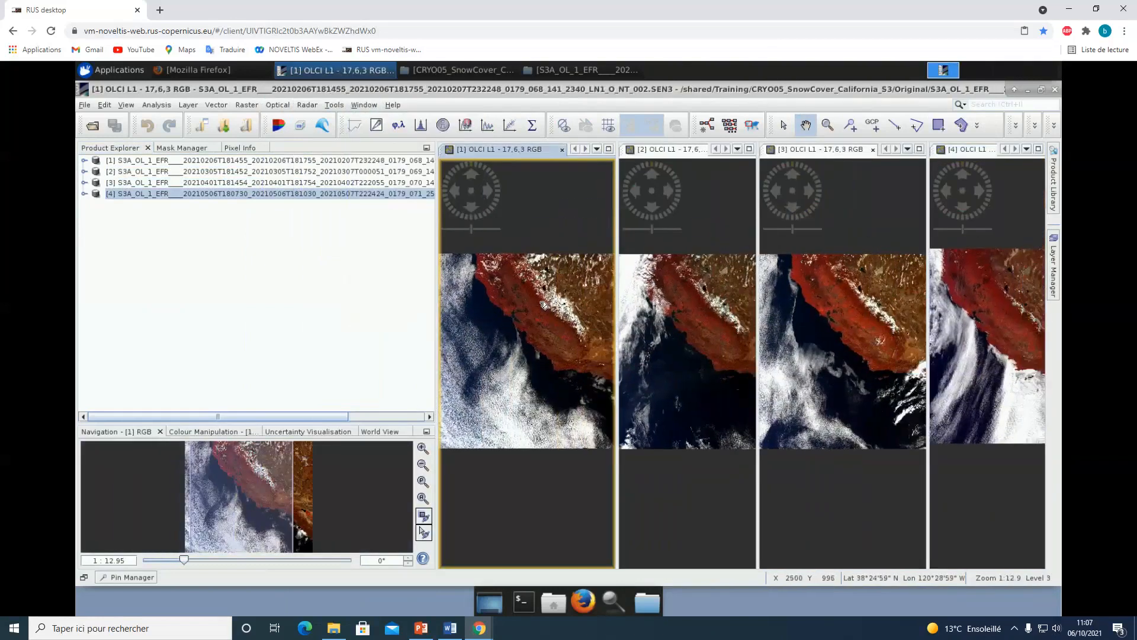
pyautogui.scroll(6, 544, 305)
pyautogui.moveTo(567, 297); pyautogui.dragTo(499, 425)
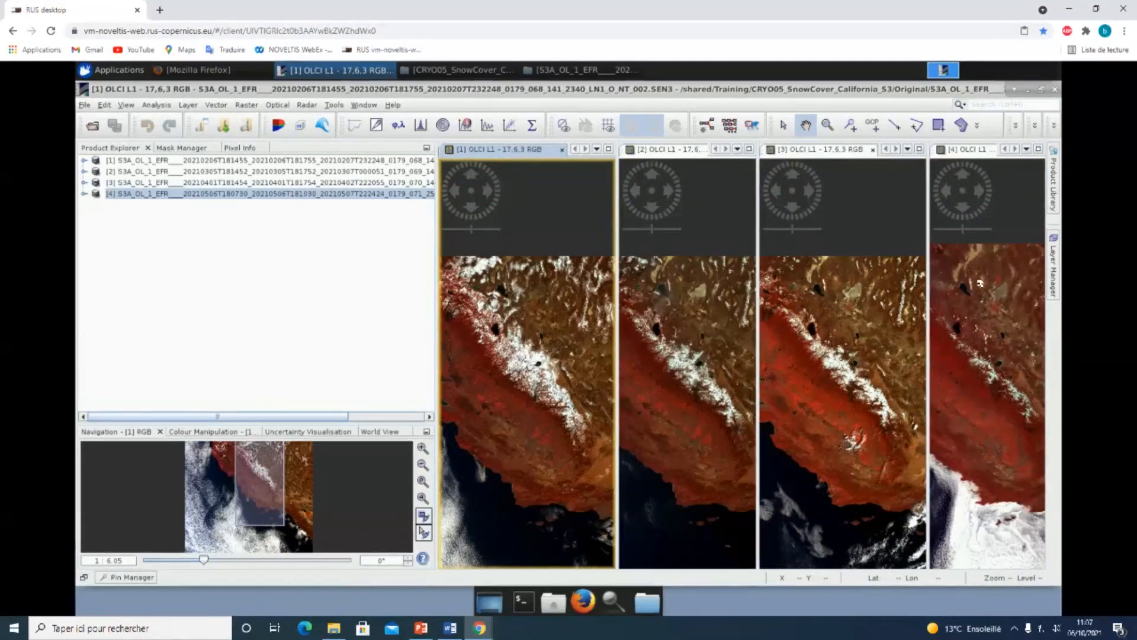
pyautogui.click(978, 281)
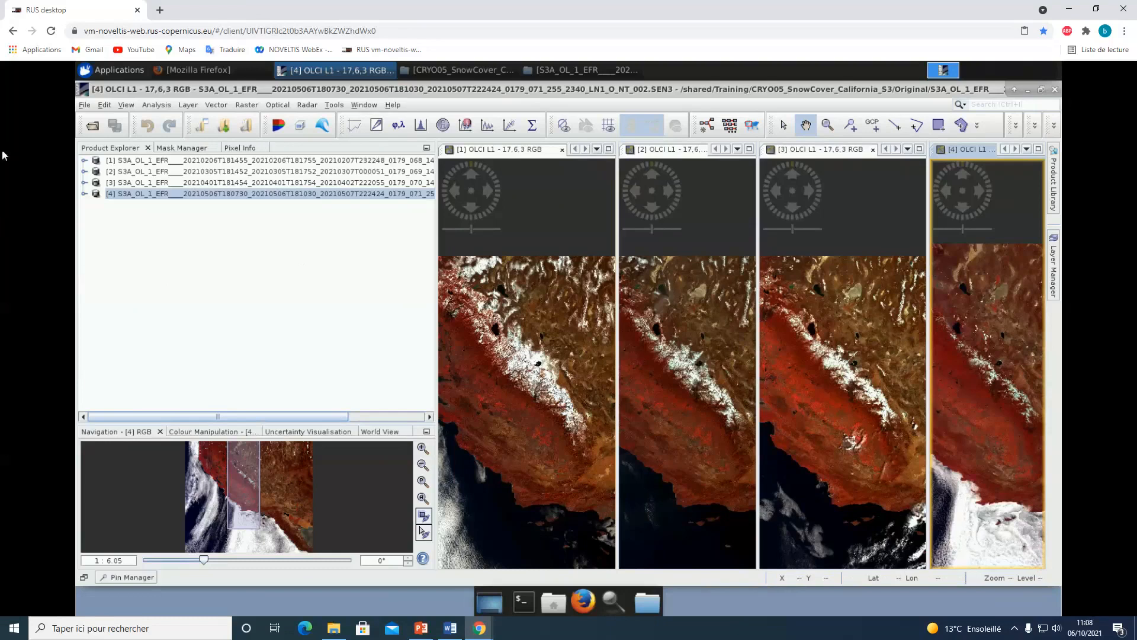
# Step: Start the Rayleigh Correction preprocessing tool and choose the February product (20210206T181455) as its source
pyautogui.click(277, 106)
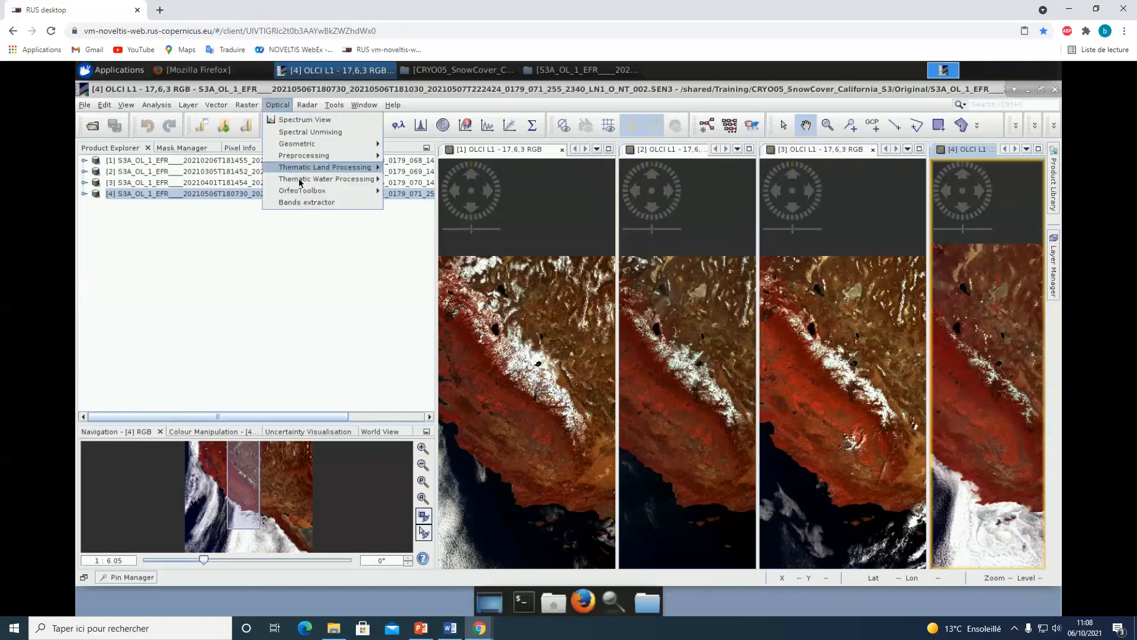
pyautogui.moveTo(367, 159)
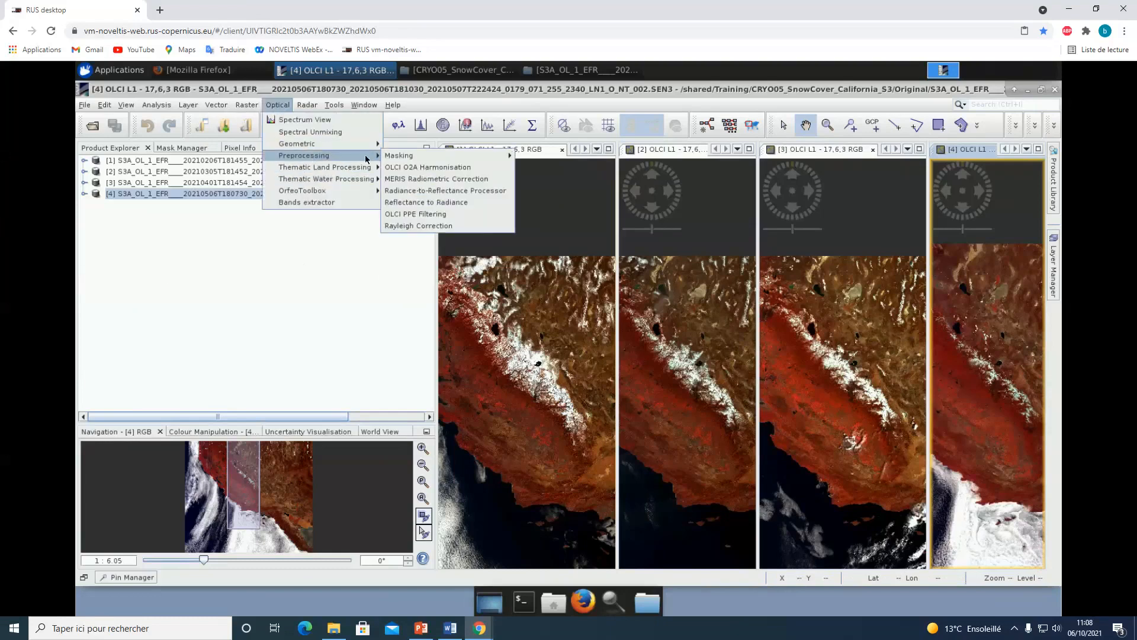
pyautogui.click(407, 225)
pyautogui.click(1053, 269)
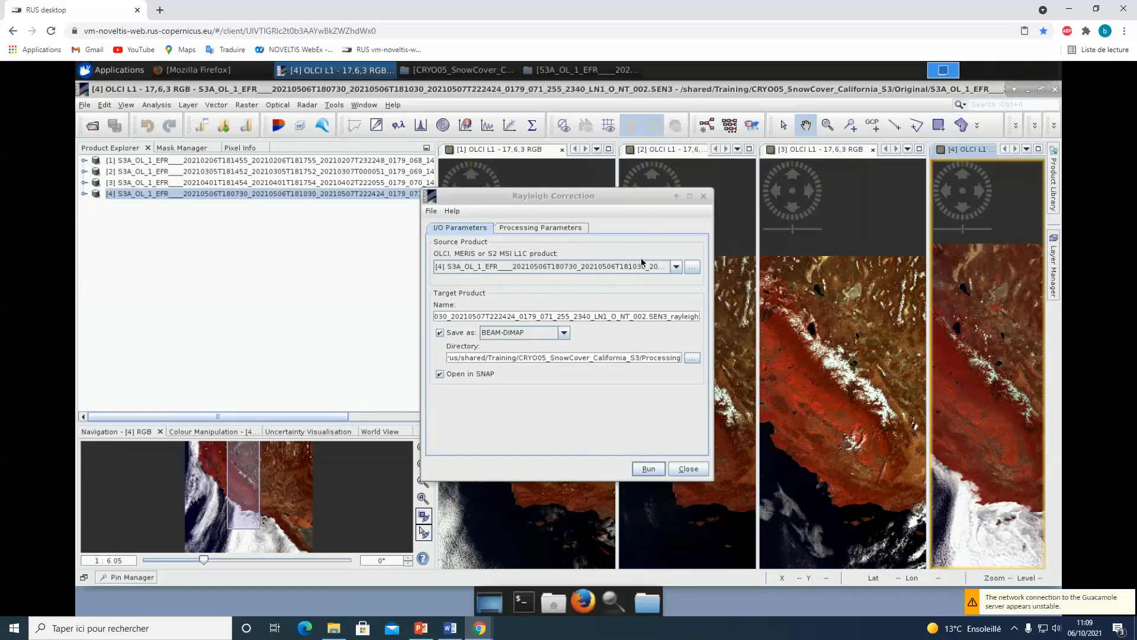
pyautogui.click(676, 267)
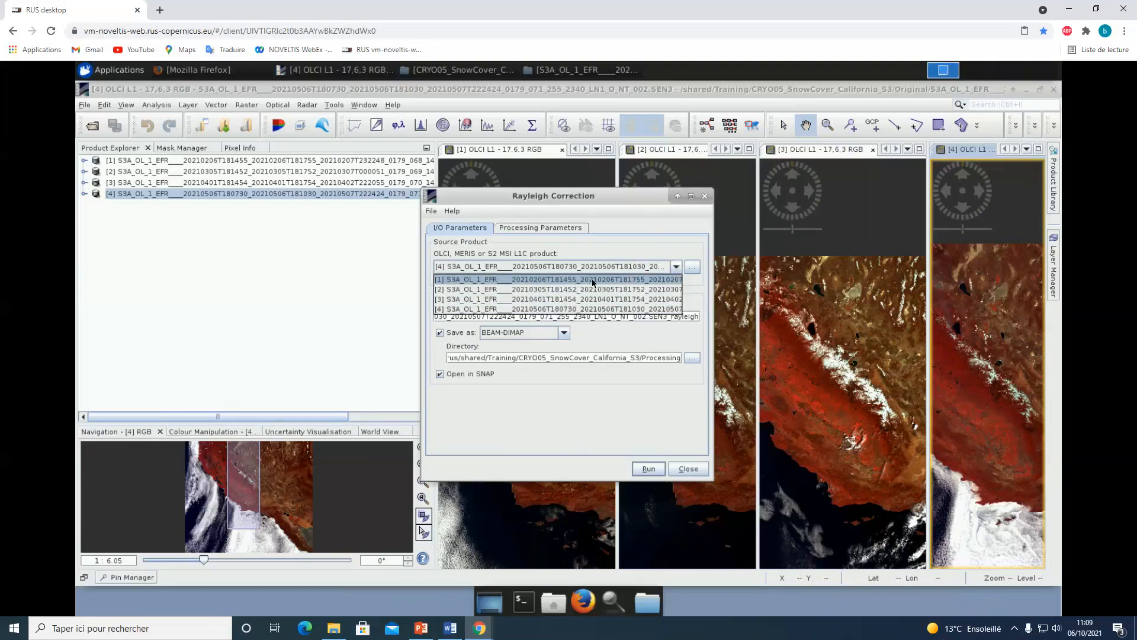
pyautogui.click(559, 279)
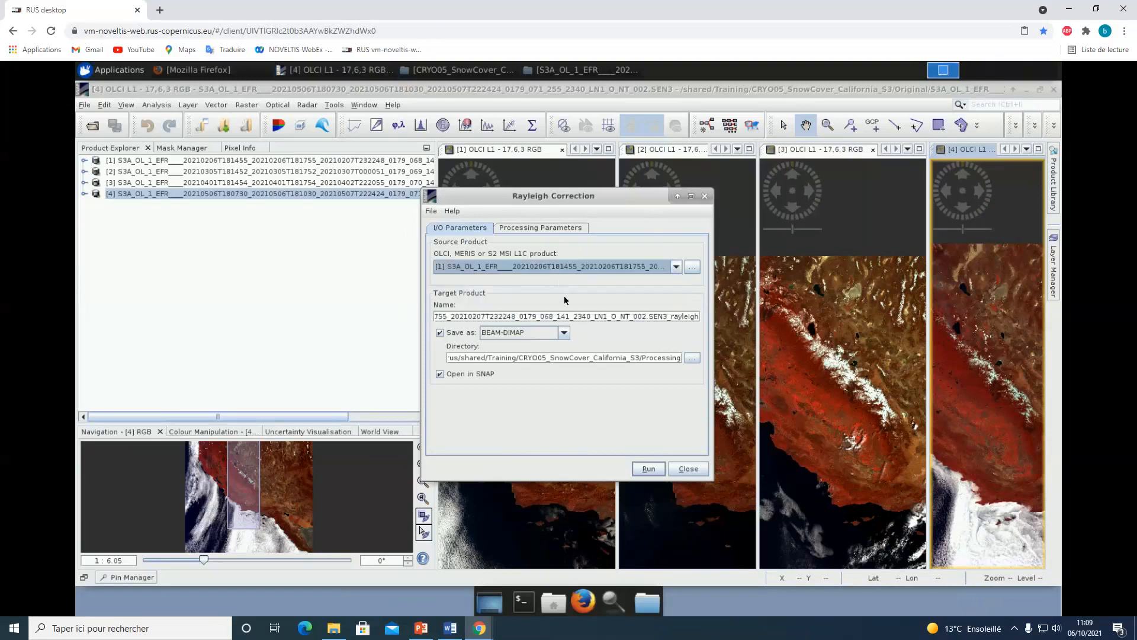
# Step: Check the target product name and set the output directory to the Rayleigh folder inside CRYO05_SnowCover_California_S3/Processing
pyautogui.click(507, 316)
pyautogui.moveTo(661, 314); pyautogui.dragTo(389, 306)
pyautogui.click(495, 314)
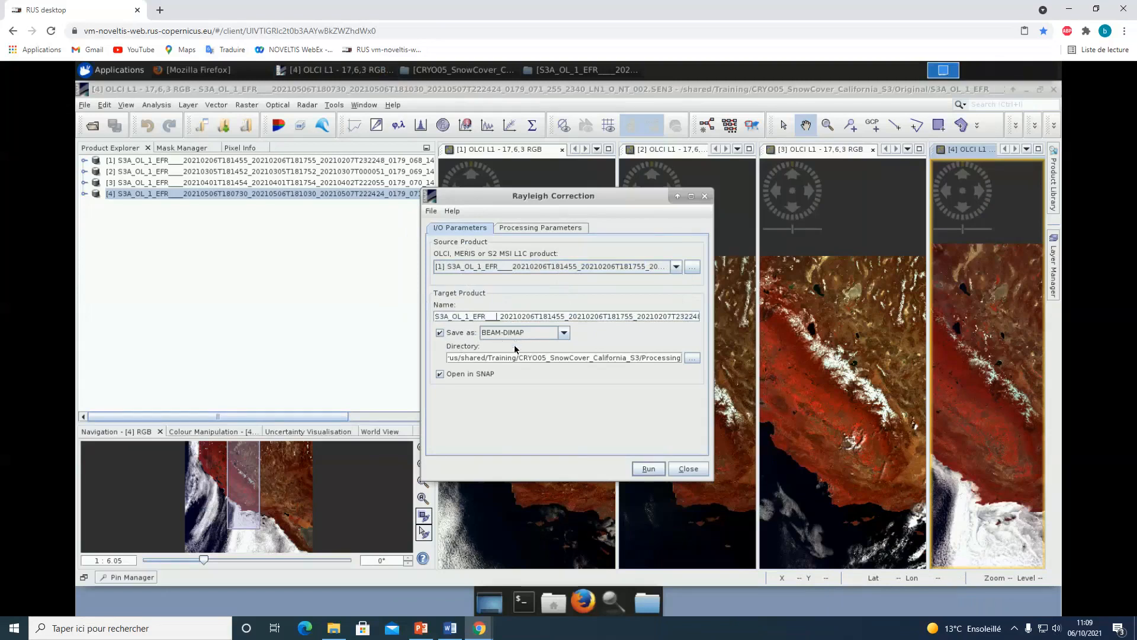
pyautogui.moveTo(486, 358); pyautogui.dragTo(695, 361)
pyautogui.click(693, 357)
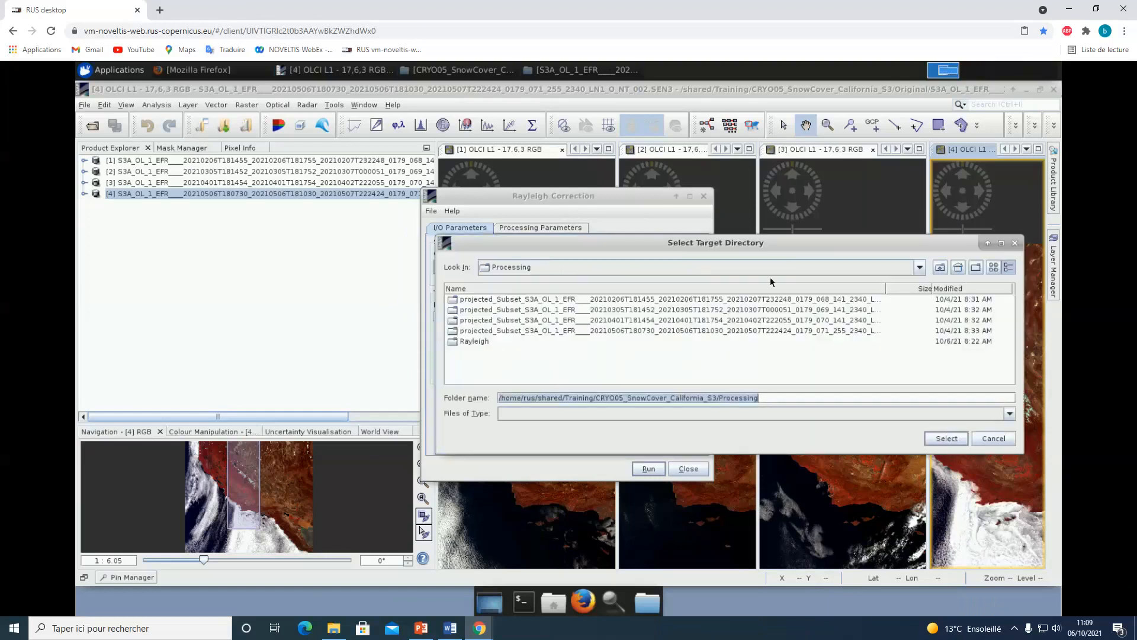
pyautogui.click(941, 268)
pyautogui.doubleClick(475, 319)
pyautogui.doubleClick(473, 341)
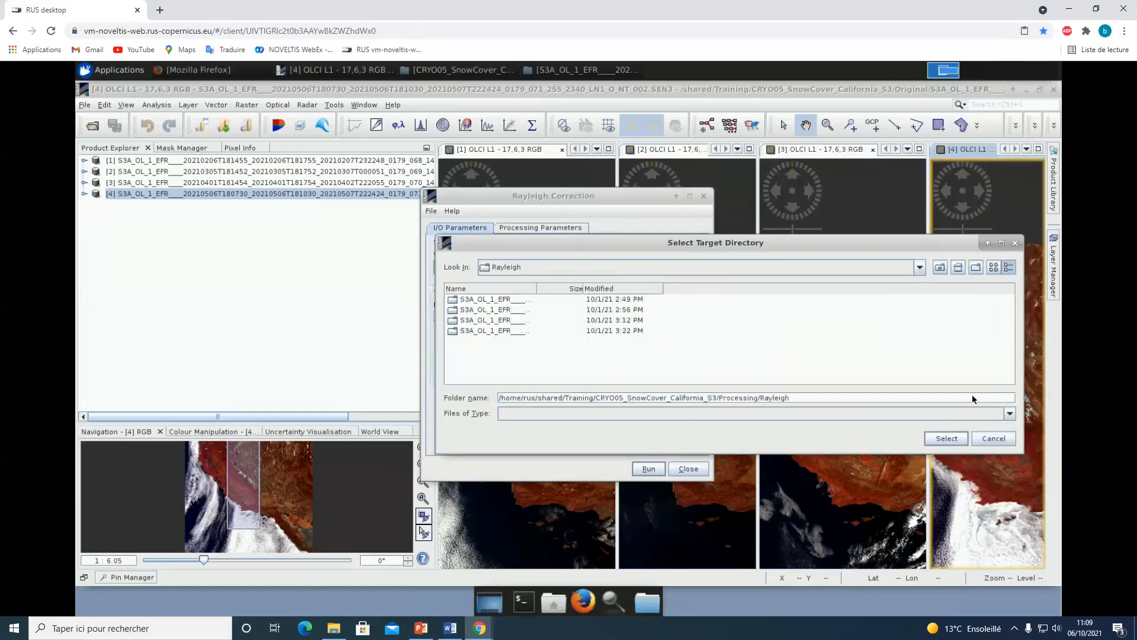
pyautogui.click(943, 442)
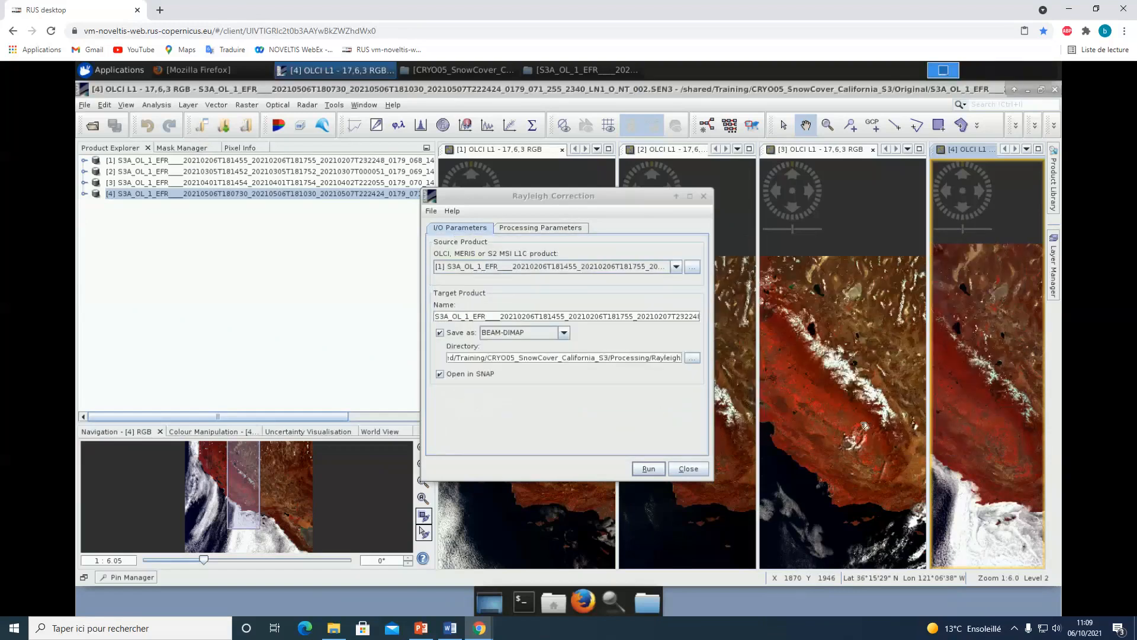
# Step: Select Oa02_radiance, Oa03_radiance and Oa06_radiance as source bands for the Rayleigh Correction and close the tool without running it
pyautogui.click(538, 229)
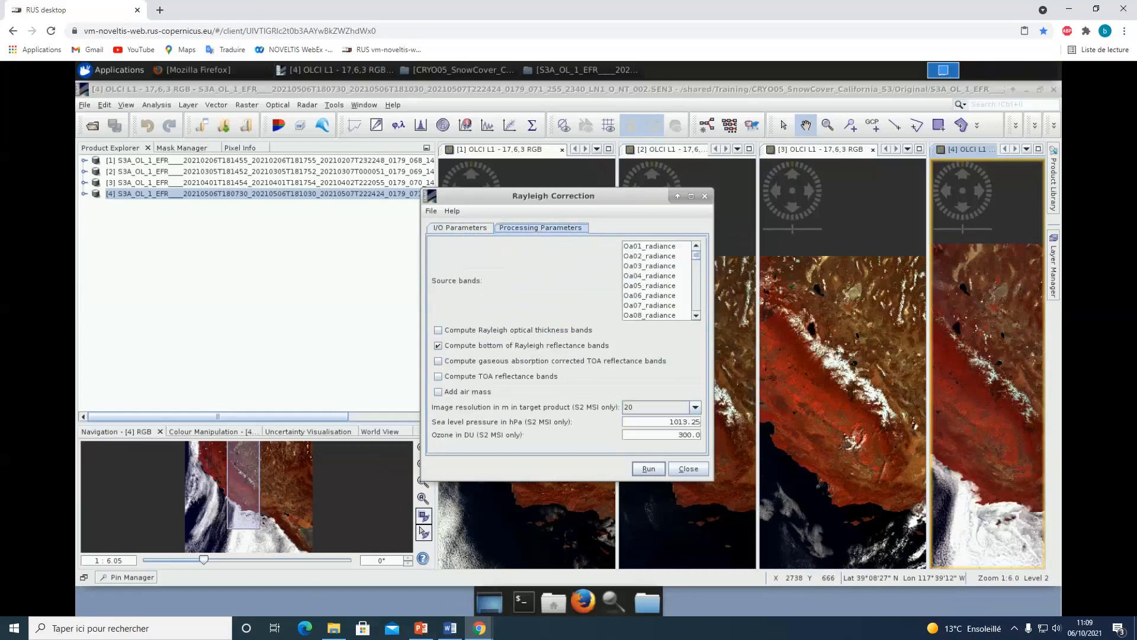
pyautogui.click(644, 256)
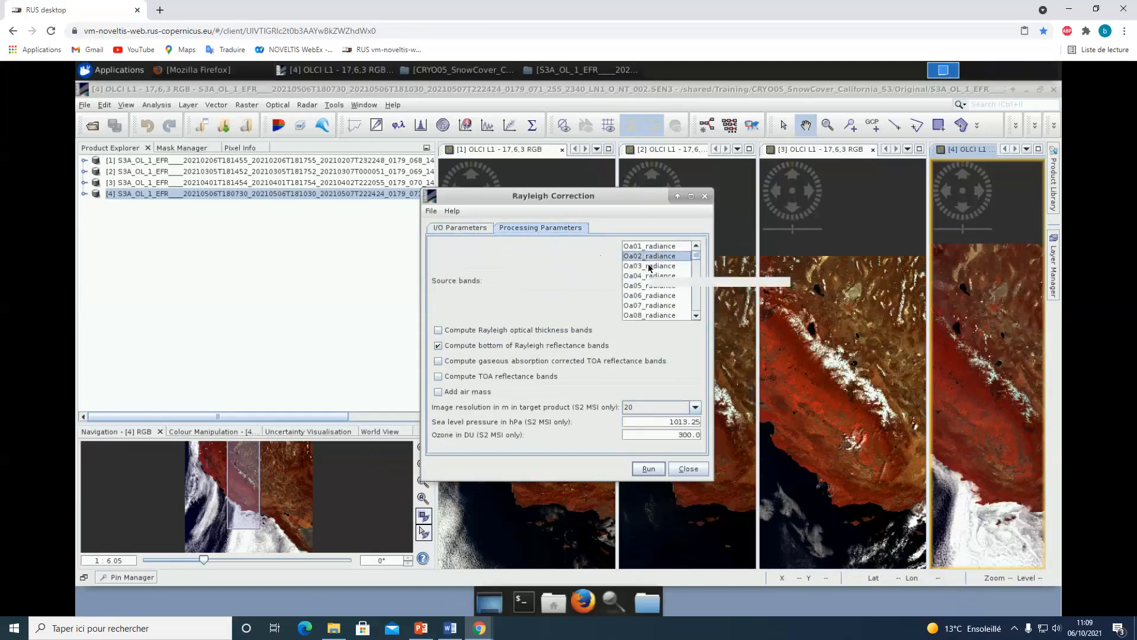
pyautogui.keyDown('ctrl'); pyautogui.click(647, 265); pyautogui.keyUp('ctrl')
pyautogui.keyDown('ctrl'); pyautogui.click(646, 297); pyautogui.keyUp('ctrl')
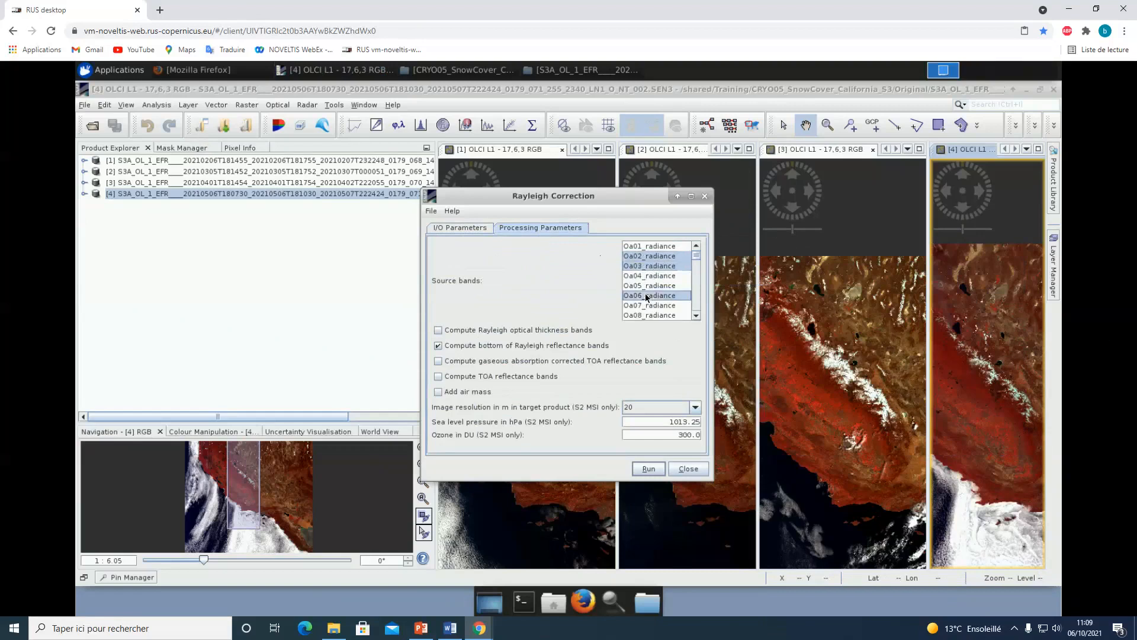
pyautogui.scroll(-2, 648, 302)
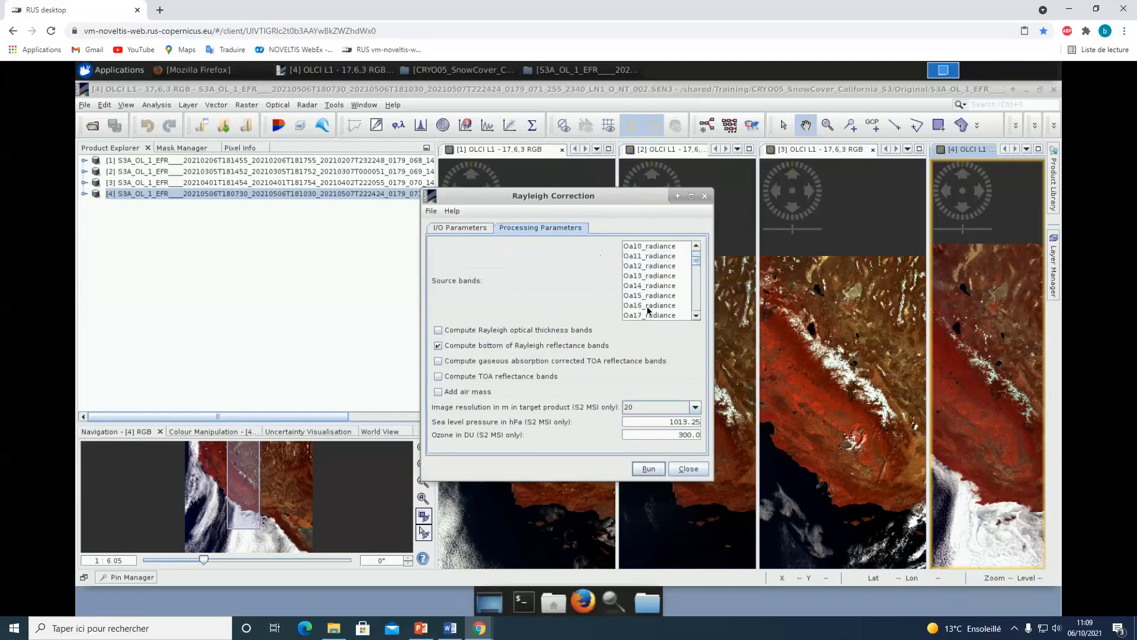
pyautogui.scroll(2, 651, 299)
pyautogui.click(651, 256)
pyautogui.keyDown('ctrl'); pyautogui.click(652, 266); pyautogui.keyUp('ctrl')
pyautogui.keyDown('ctrl'); pyautogui.click(651, 296); pyautogui.keyUp('ctrl')
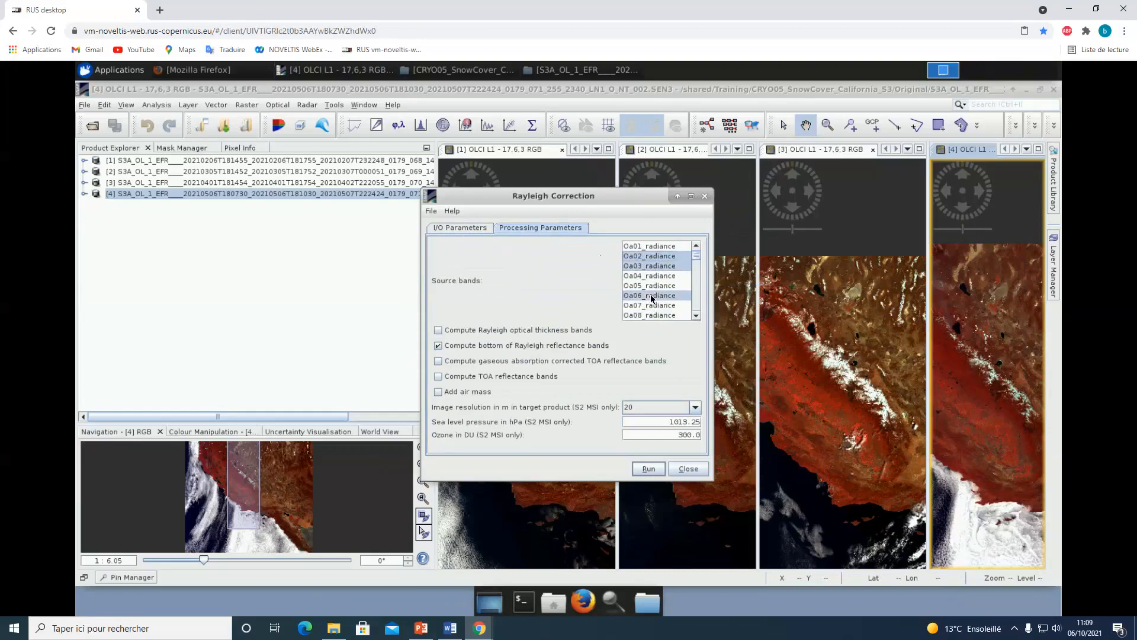
pyautogui.scroll(-6, 651, 298)
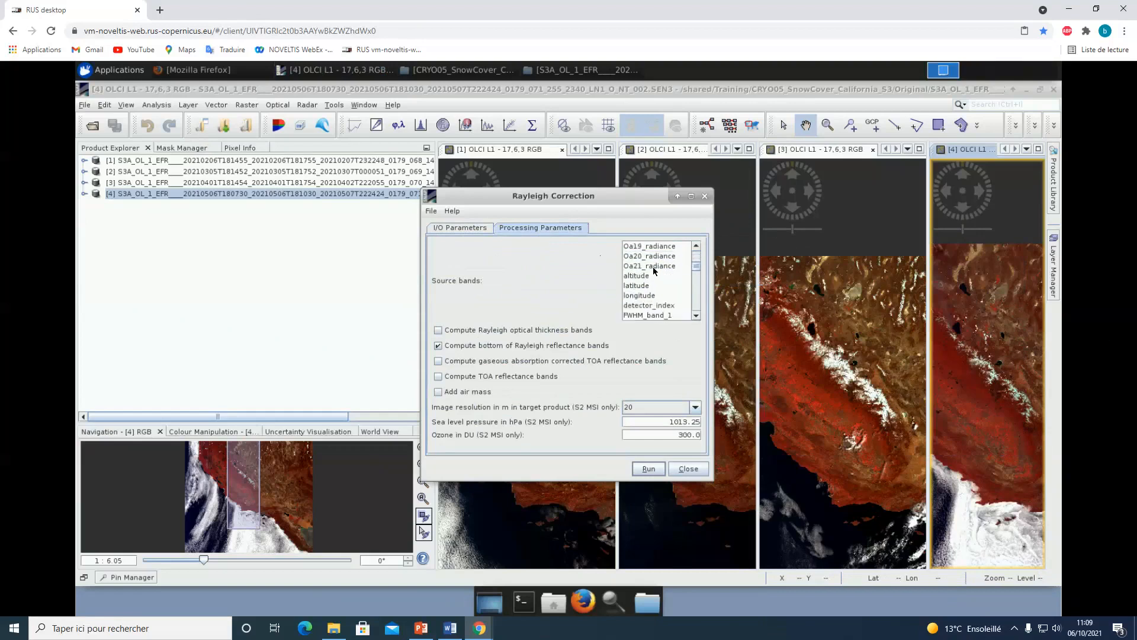
pyautogui.scroll(6, 653, 266)
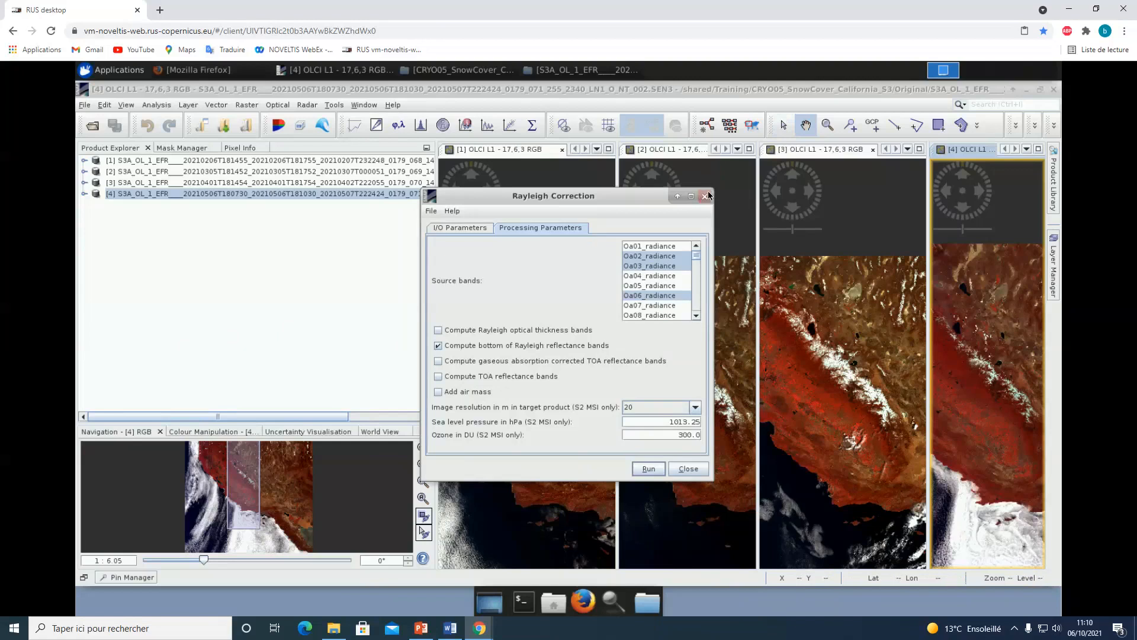
pyautogui.click(582, 163)
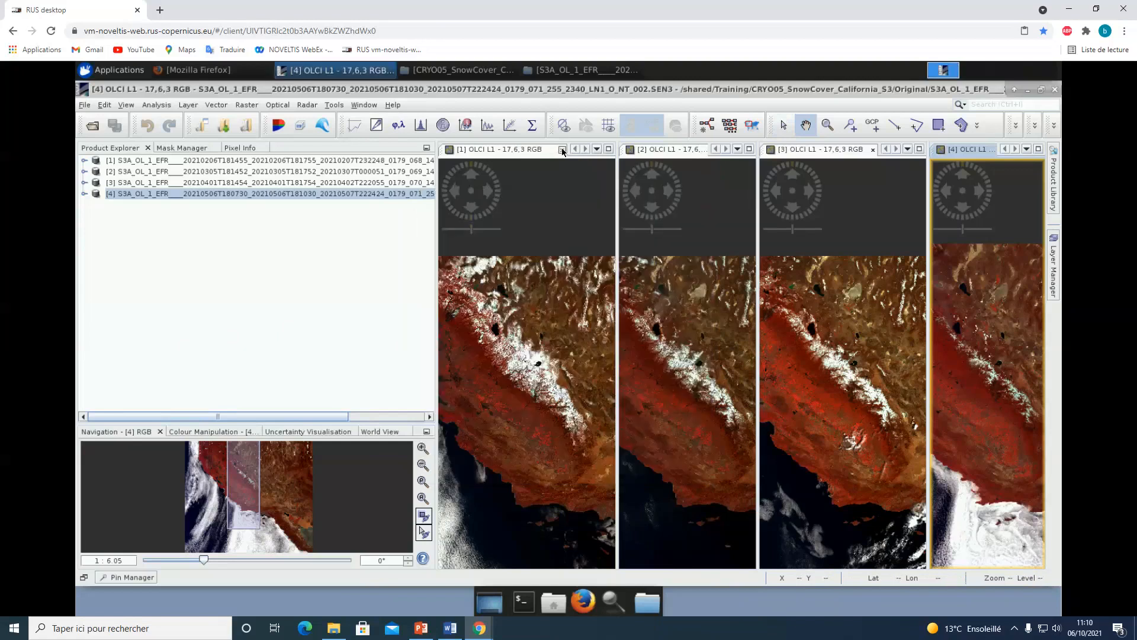
# Step: Close the four OLCI L1 - 17,6,3 RGB image views
pyautogui.click(562, 150)
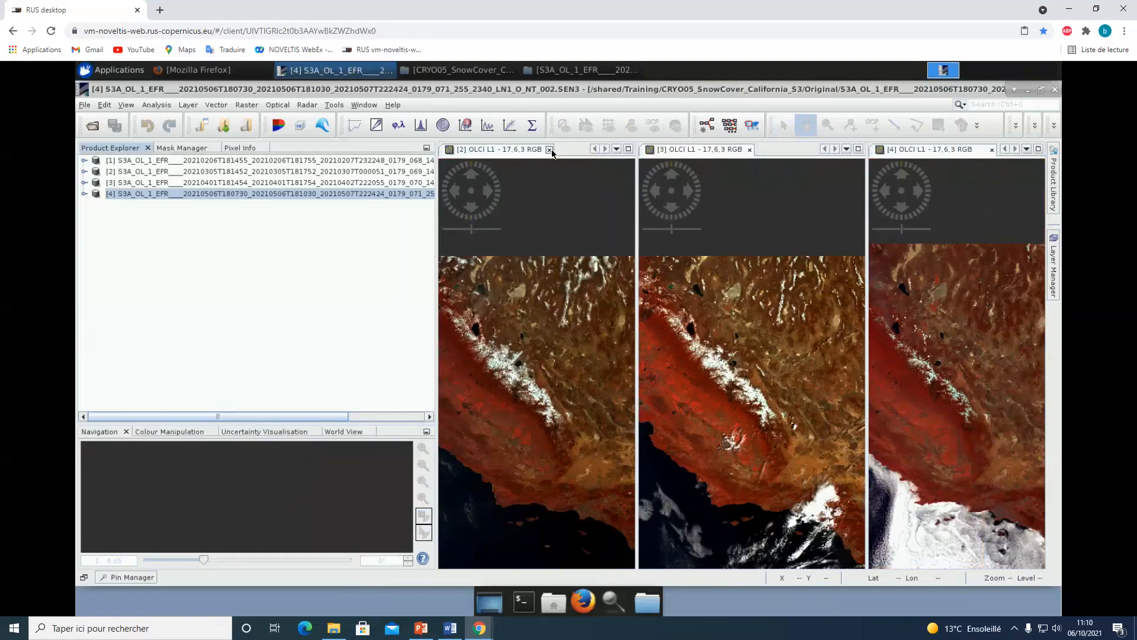
pyautogui.click(550, 150)
pyautogui.click(550, 150)
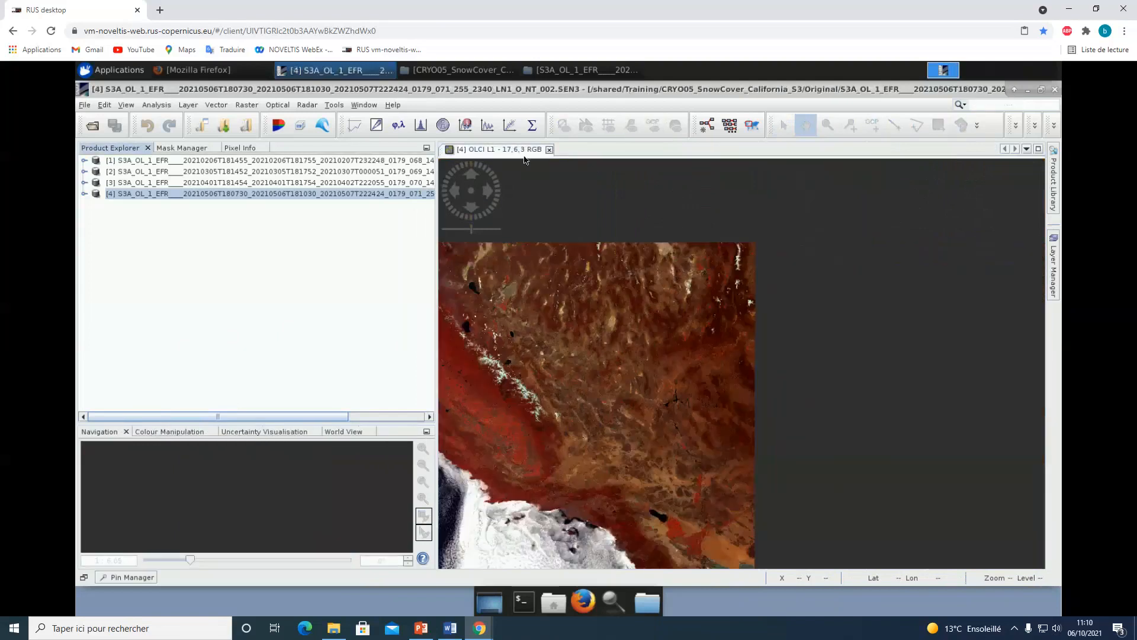
pyautogui.click(550, 150)
# Step: Close all four original OLCI products from February to May together
pyautogui.click(374, 161)
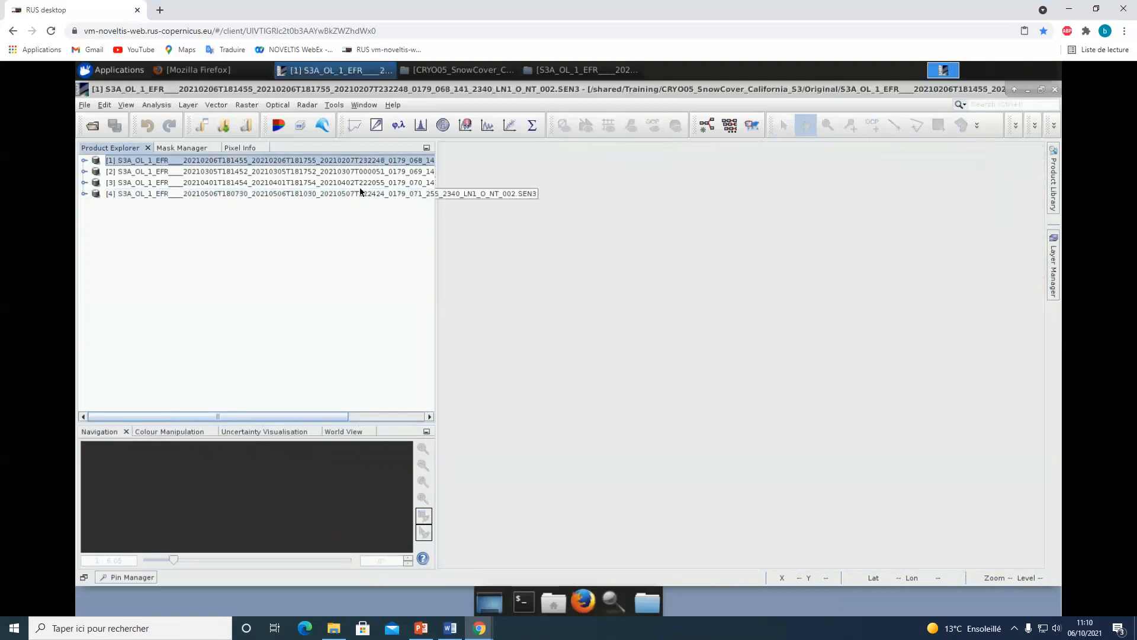
pyautogui.keyDown('shift'); pyautogui.click(360, 191); pyautogui.keyUp('shift')
pyautogui.rightClick(360, 183)
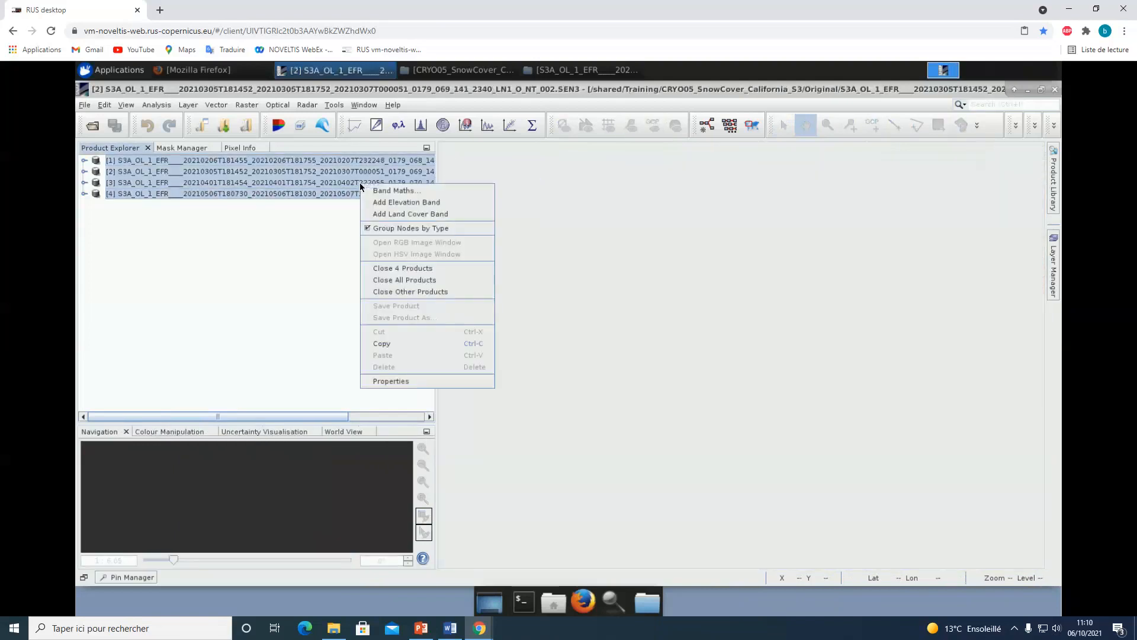
pyautogui.click(412, 270)
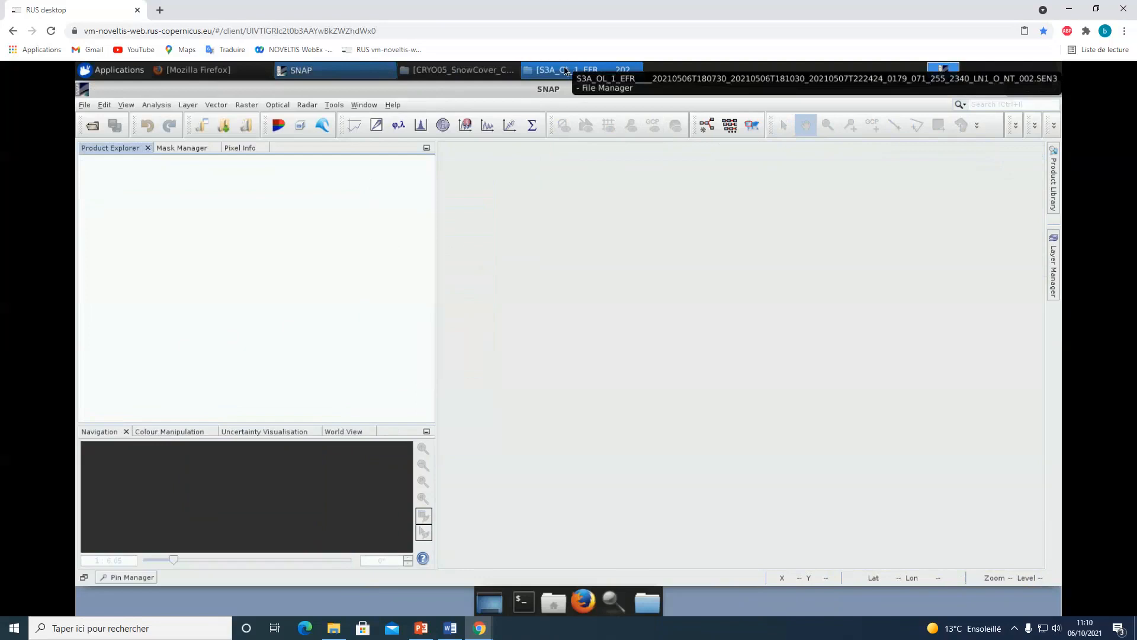
# Step: Switch to the file manager and open the Rayleigh folder inside CRYO05_SnowCover_California_S3/Processing
pyautogui.click(464, 71)
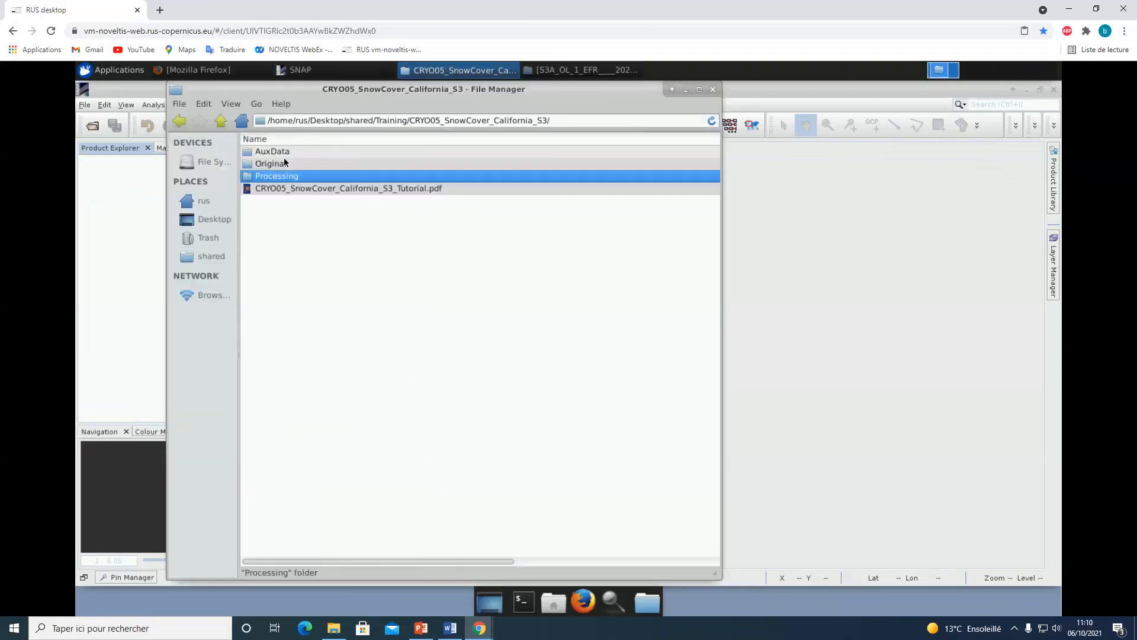
pyautogui.press('Return')
pyautogui.moveTo(312, 88); pyautogui.dragTo(523, 88)
pyautogui.click(479, 202)
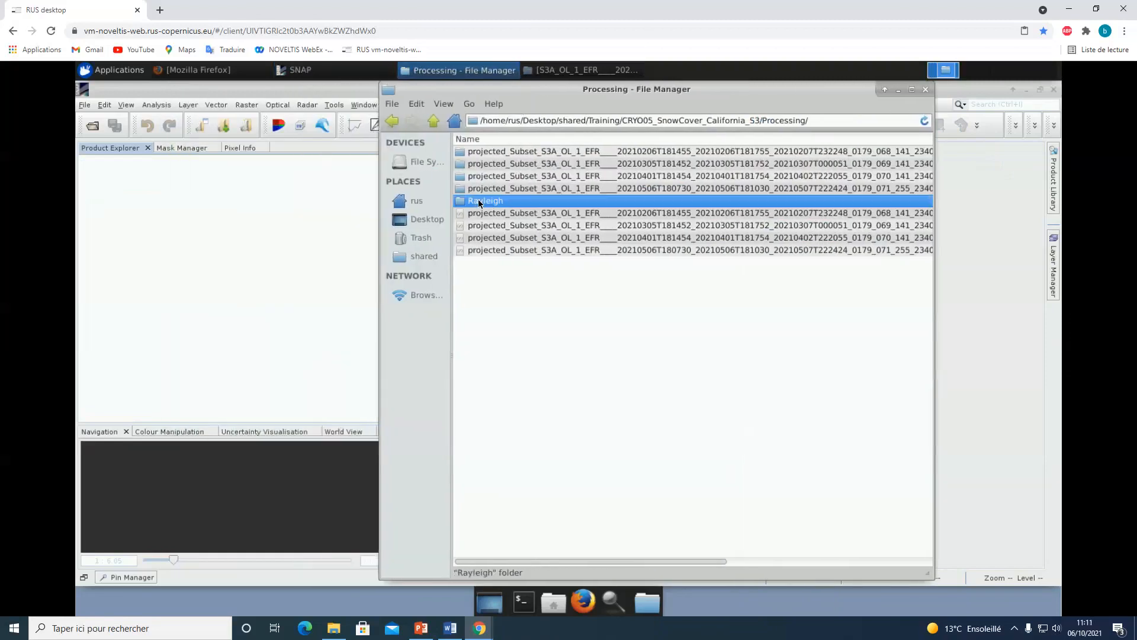
pyautogui.press('Return')
# Step: Load the February, March, April and May rayleigh.dim files into SNAP as products
pyautogui.moveTo(491, 203); pyautogui.dragTo(225, 193)
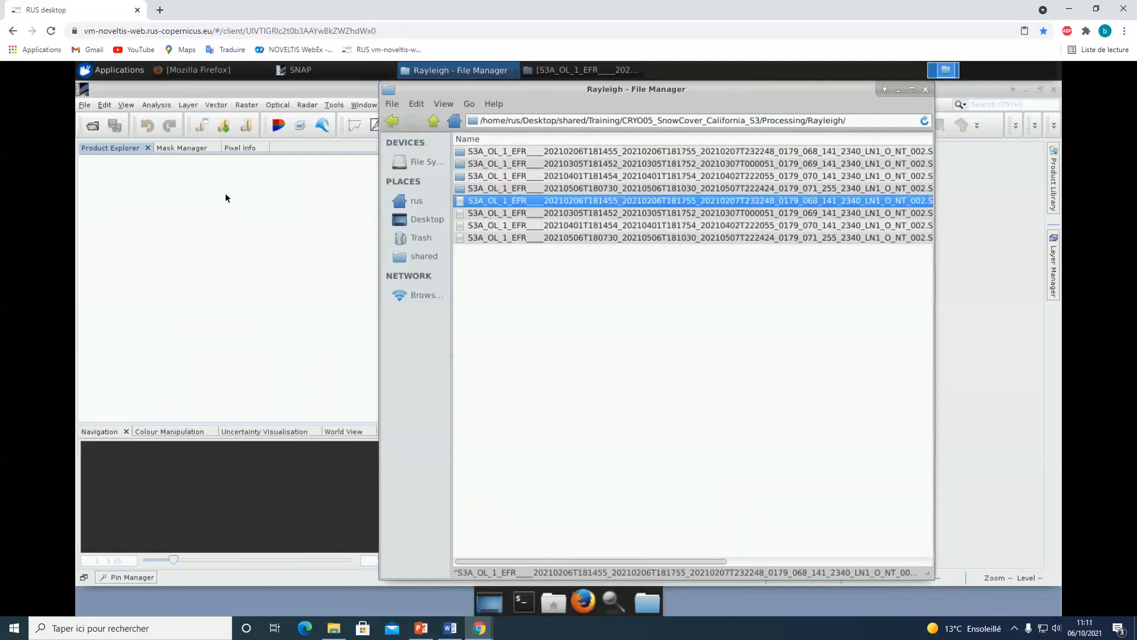
pyautogui.moveTo(514, 218); pyautogui.dragTo(272, 221)
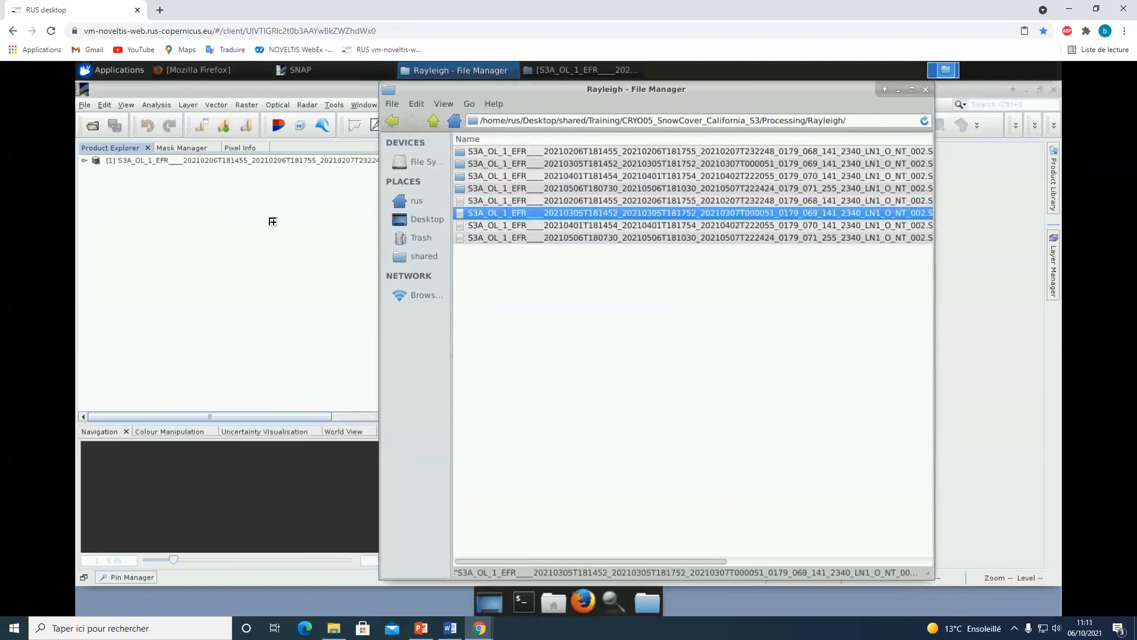
pyautogui.moveTo(503, 224); pyautogui.dragTo(276, 222)
pyautogui.moveTo(496, 235); pyautogui.dragTo(296, 228)
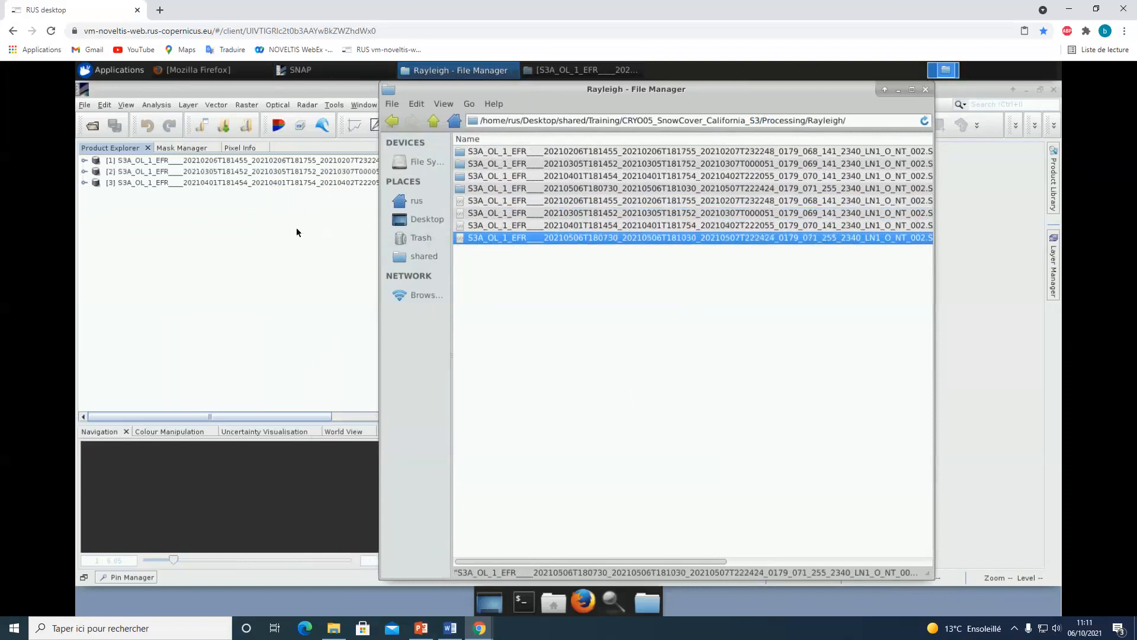
# Step: Widen the file listing to check the Rayleigh products' full names, sizes and types, and return to SNAP with a wider product list
pyautogui.moveTo(931, 237); pyautogui.dragTo(1060, 237)
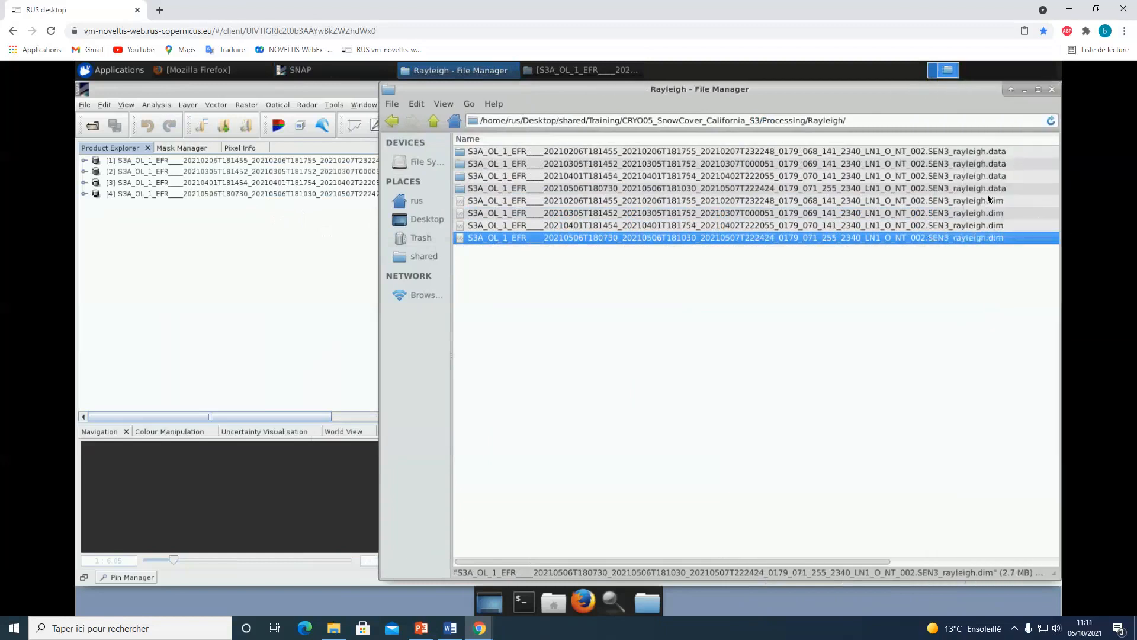
pyautogui.moveTo(718, 90); pyautogui.dragTo(571, 94)
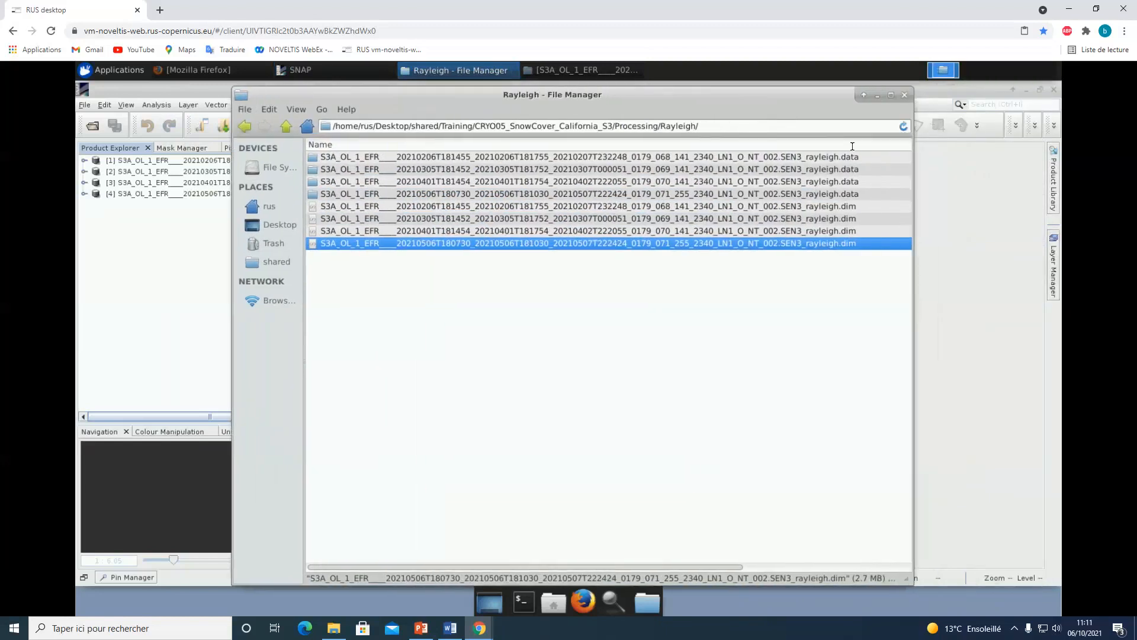
pyautogui.moveTo(912, 170); pyautogui.dragTo(1005, 171)
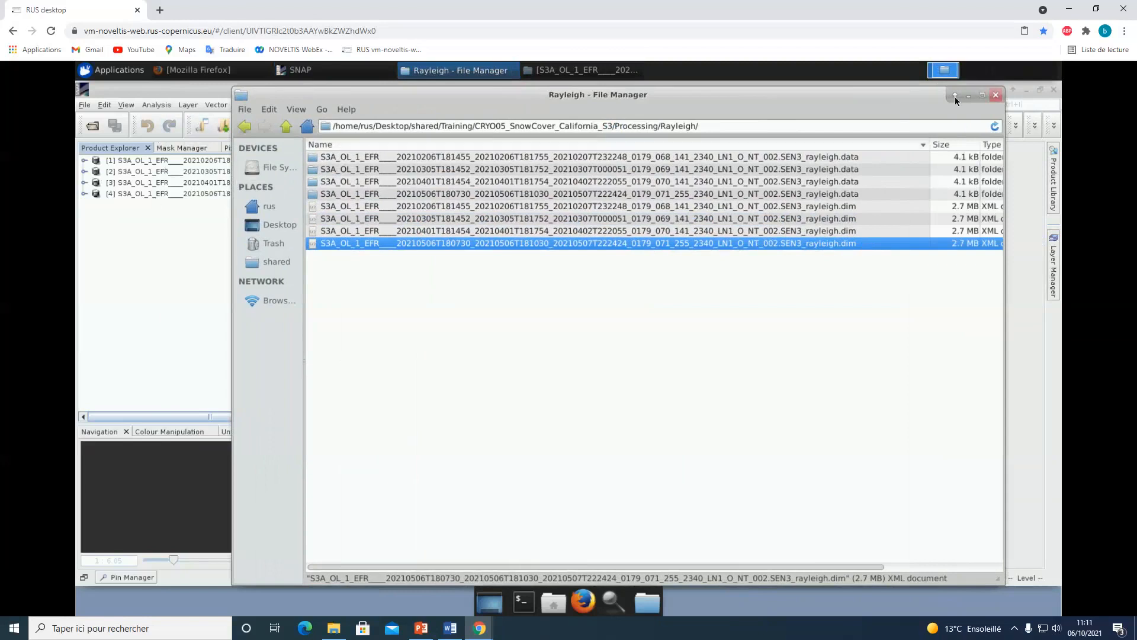
pyautogui.moveTo(929, 142); pyautogui.dragTo(808, 143)
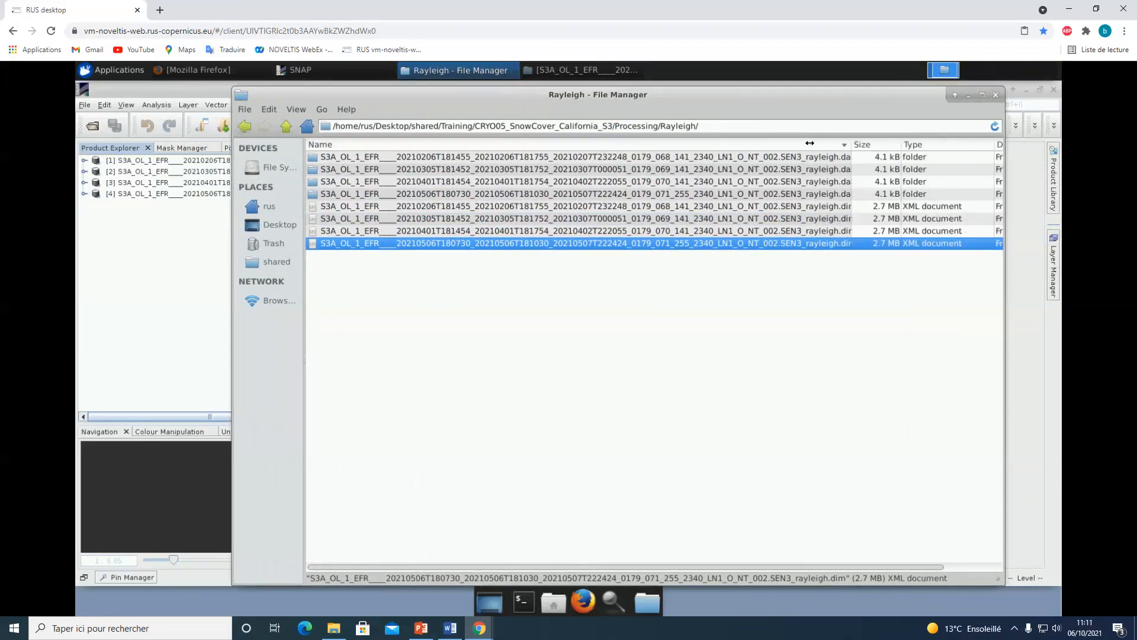
pyautogui.click(968, 96)
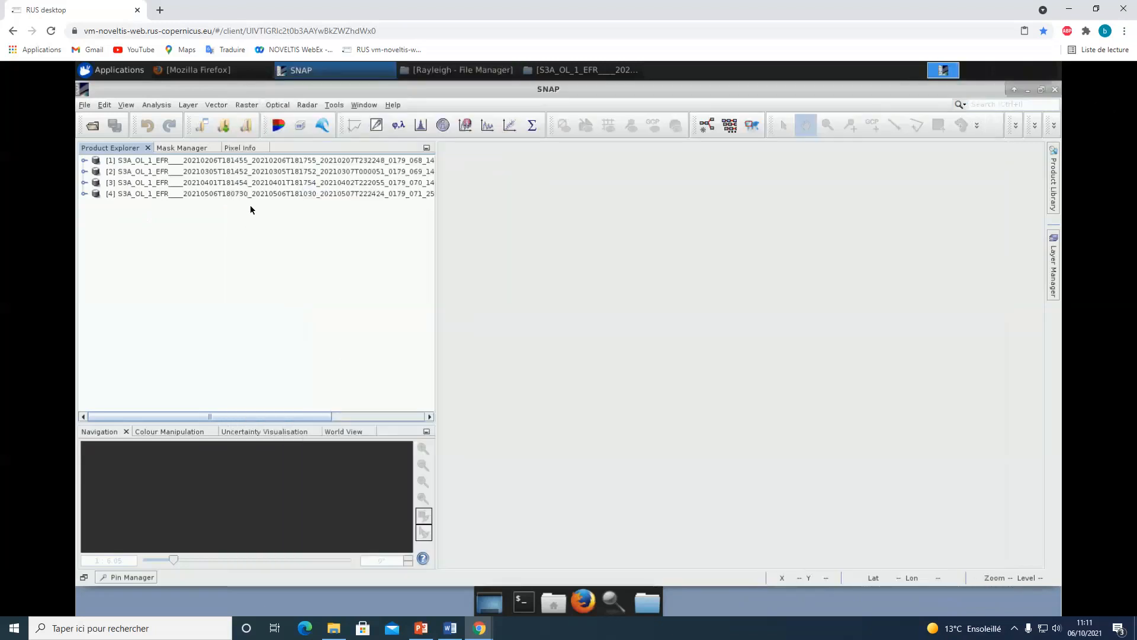
pyautogui.moveTo(435, 199); pyautogui.dragTo(450, 204)
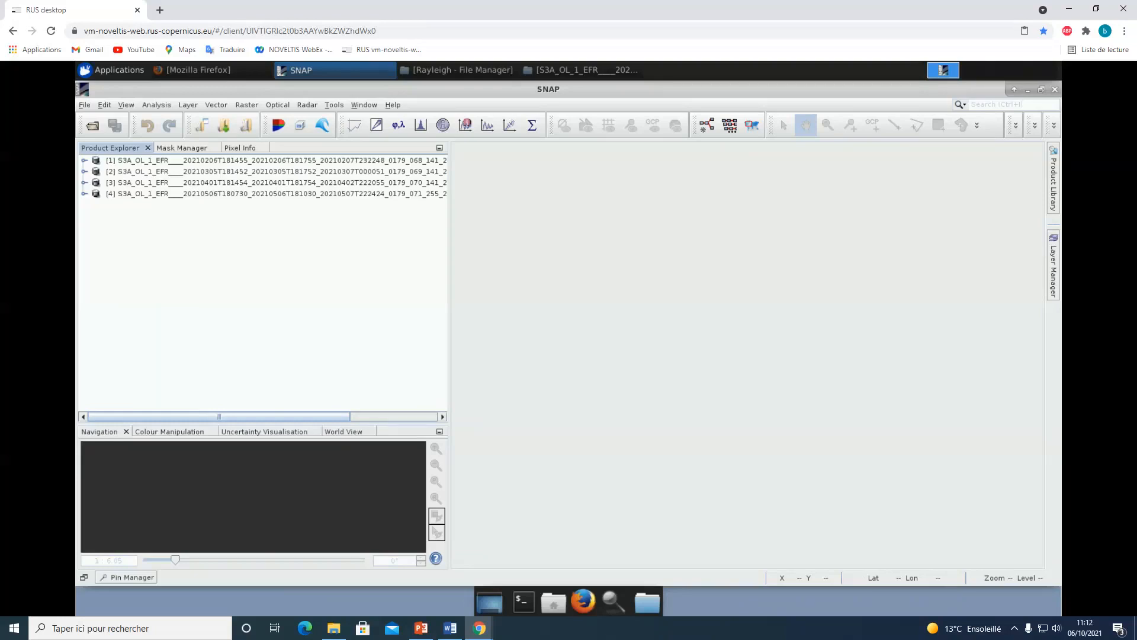
# Step: Start the GraphBuilder and delete the default Write operator from the graph
pyautogui.click(335, 105)
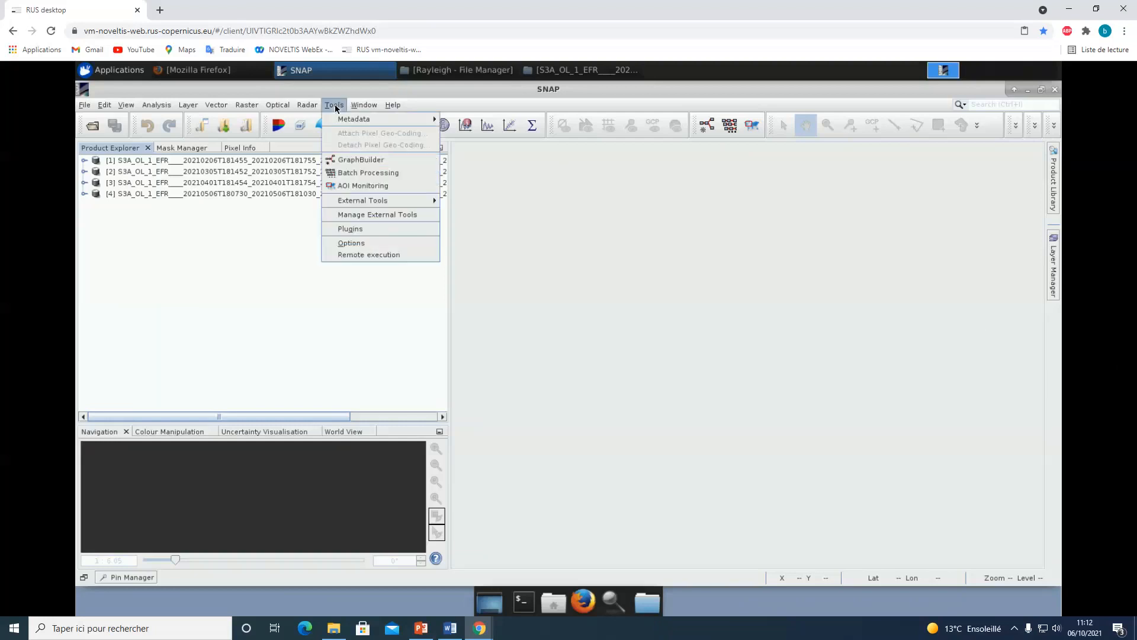
pyautogui.click(357, 160)
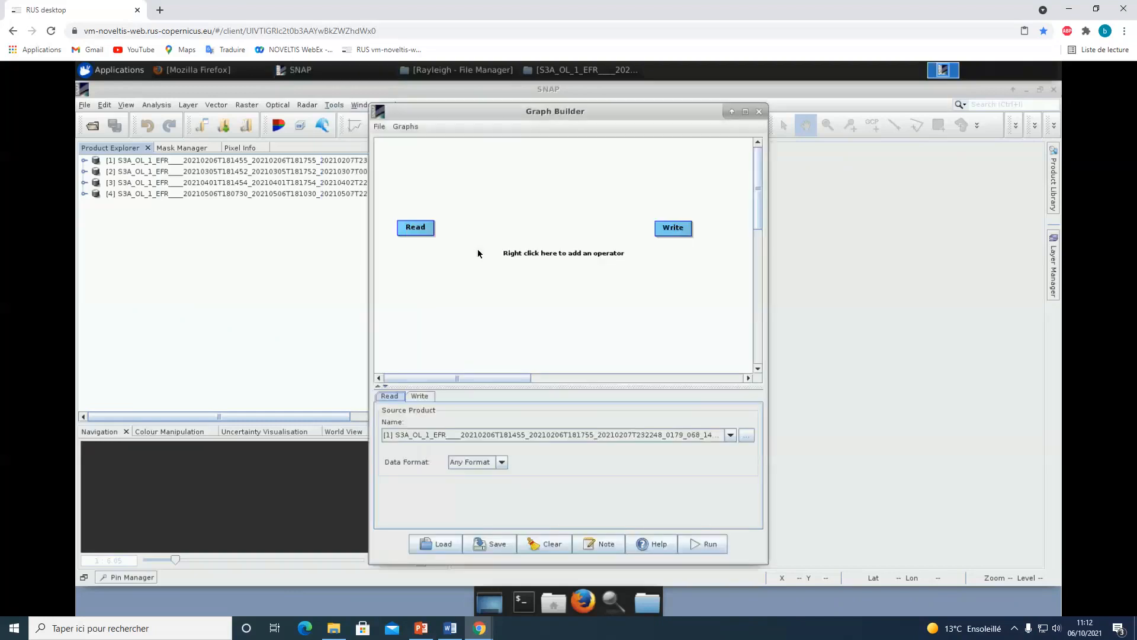
pyautogui.rightClick(673, 231)
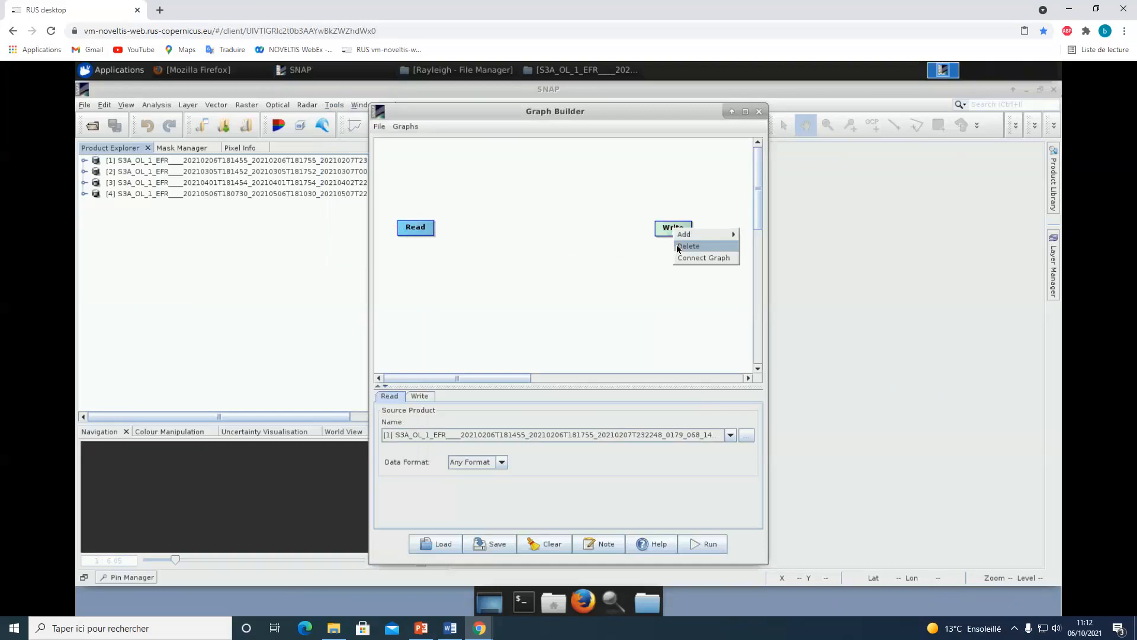
pyautogui.click(678, 247)
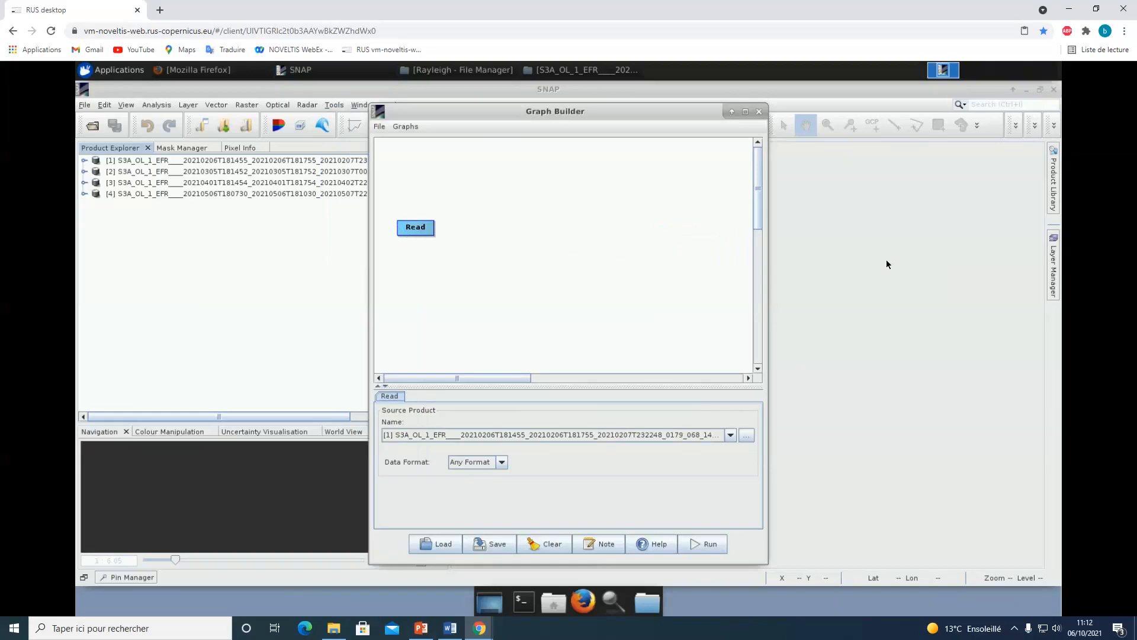
# Step: Add a Subset operator from the geometric raster operators and align it beside the Read operator
pyautogui.rightClick(442, 223)
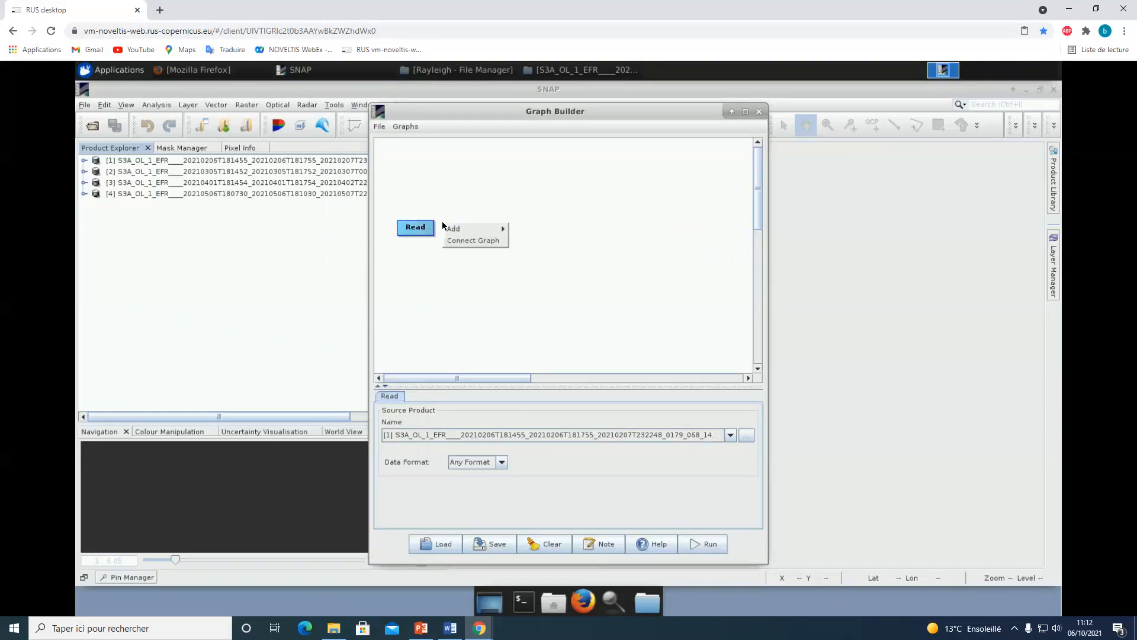
pyautogui.click(499, 214)
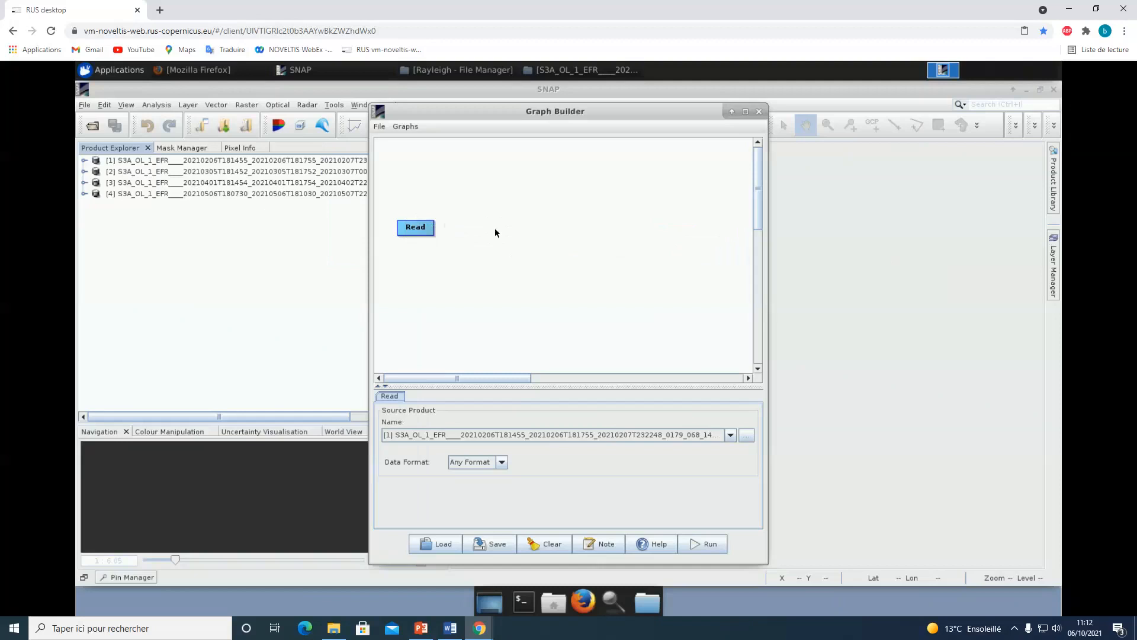
pyautogui.rightClick(461, 229)
pyautogui.moveTo(463, 232)
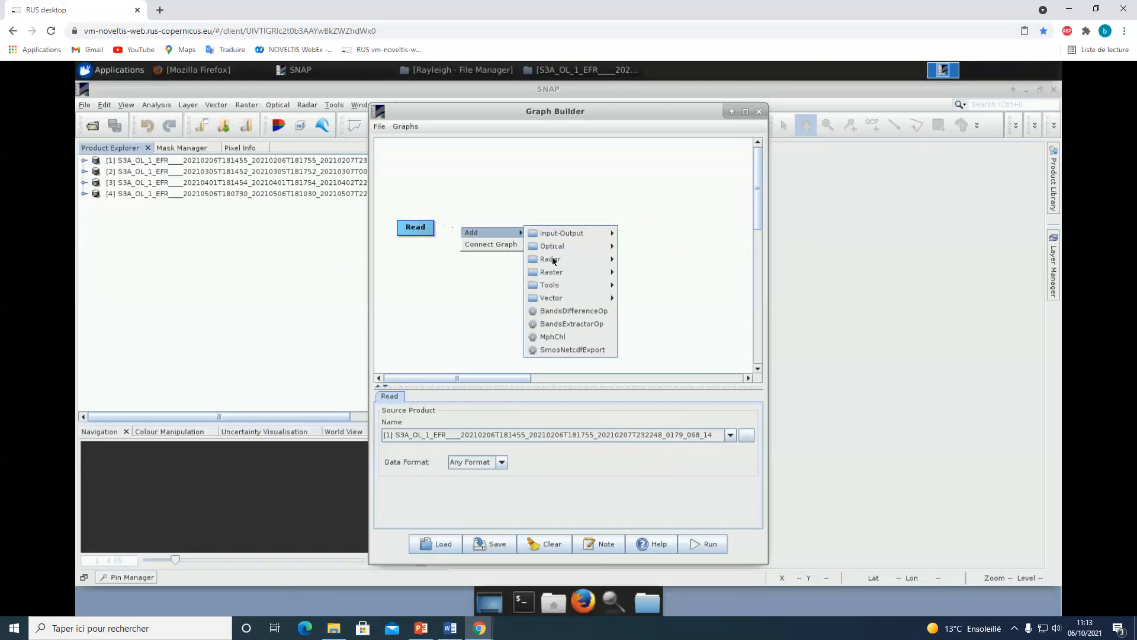
pyautogui.moveTo(552, 274)
pyautogui.moveTo(663, 312)
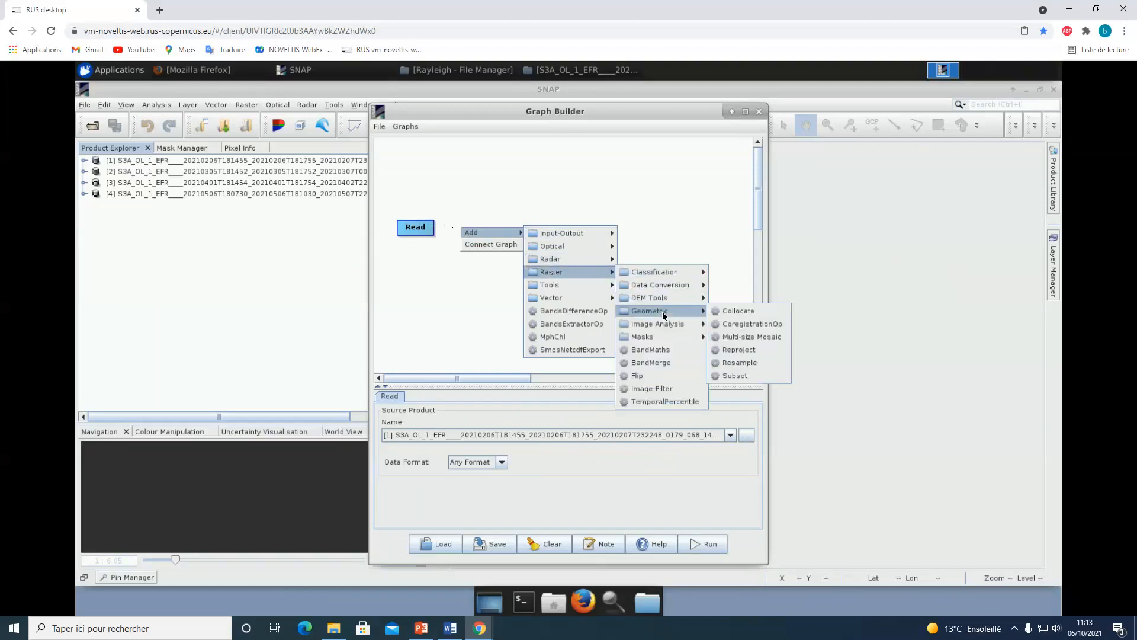
pyautogui.click(734, 375)
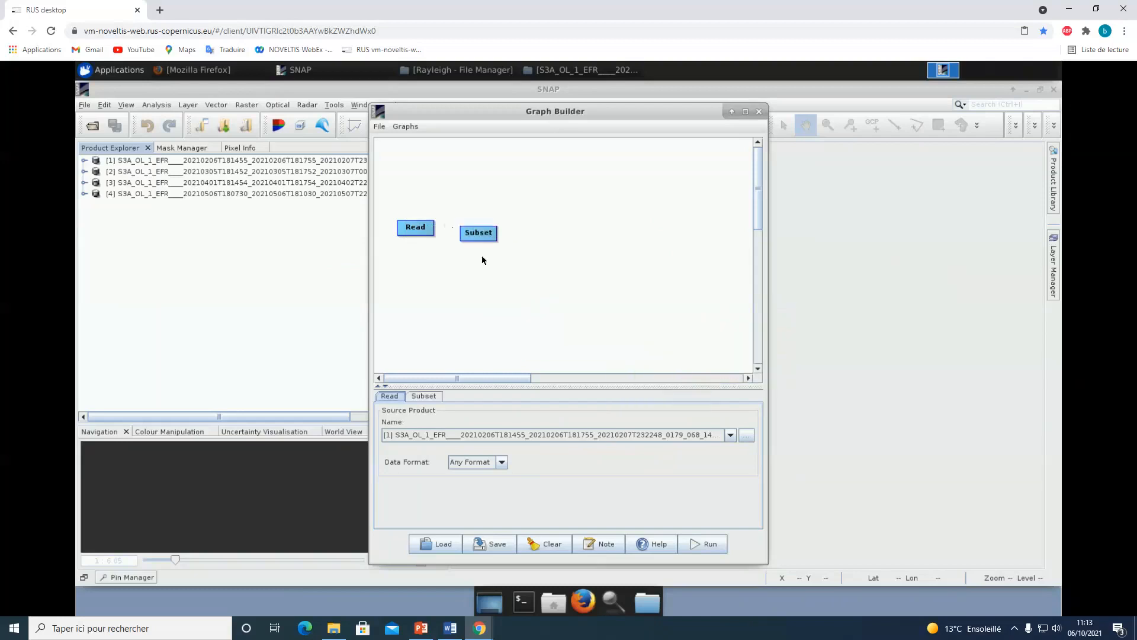
pyautogui.moveTo(474, 238); pyautogui.dragTo(473, 234)
# Step: Connect the Read operator's output to the Subset operator in the graph
pyautogui.click(422, 396)
pyautogui.click(389, 397)
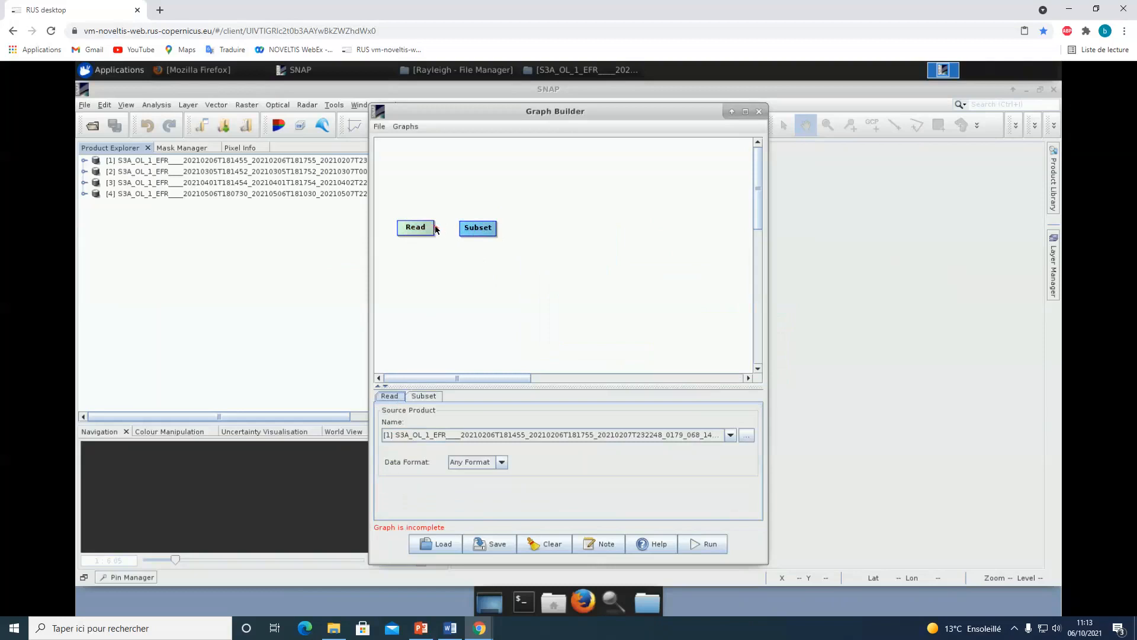
pyautogui.moveTo(450, 232); pyautogui.dragTo(474, 229)
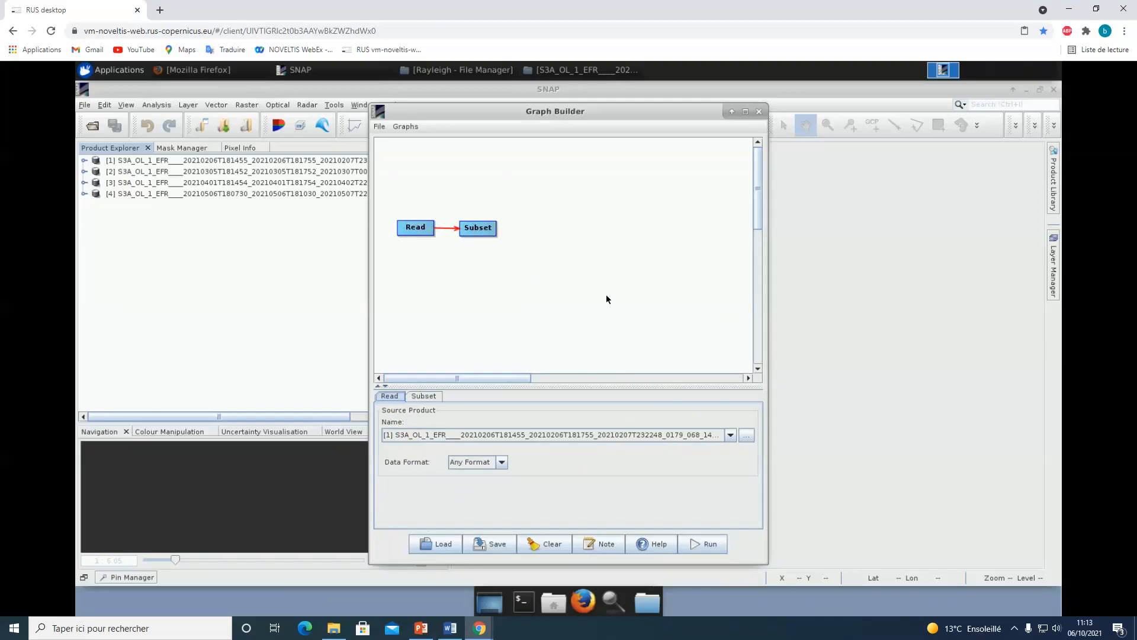
# Step: Add a BandMaths operator from the raster operators and connect the Subset operator's output to it
pyautogui.rightClick(521, 228)
pyautogui.moveTo(532, 238)
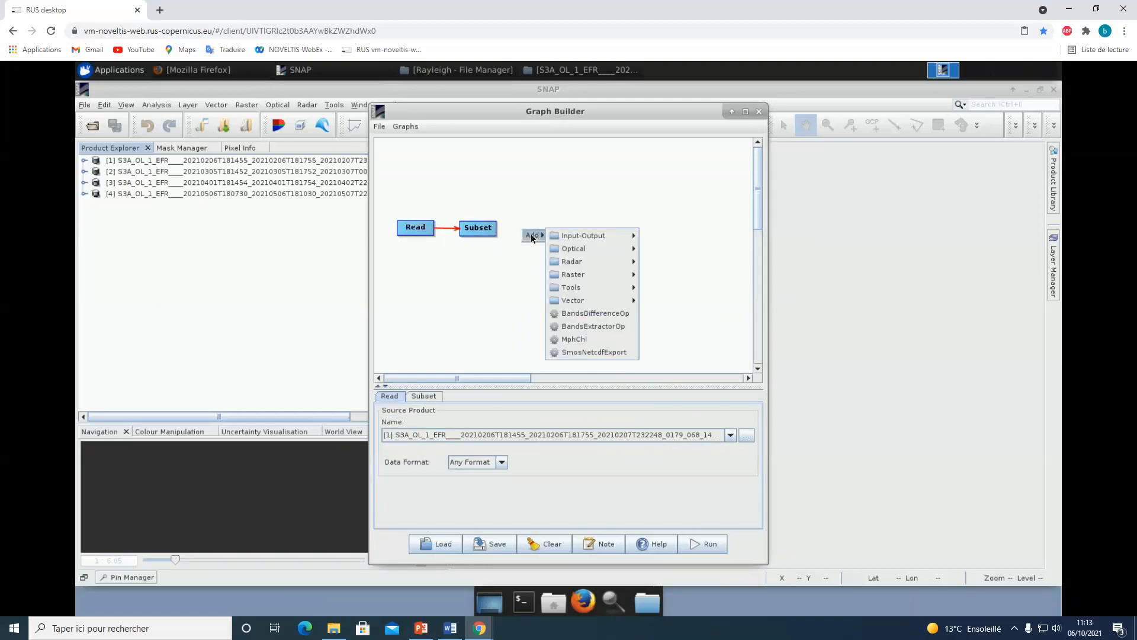
pyautogui.moveTo(574, 274)
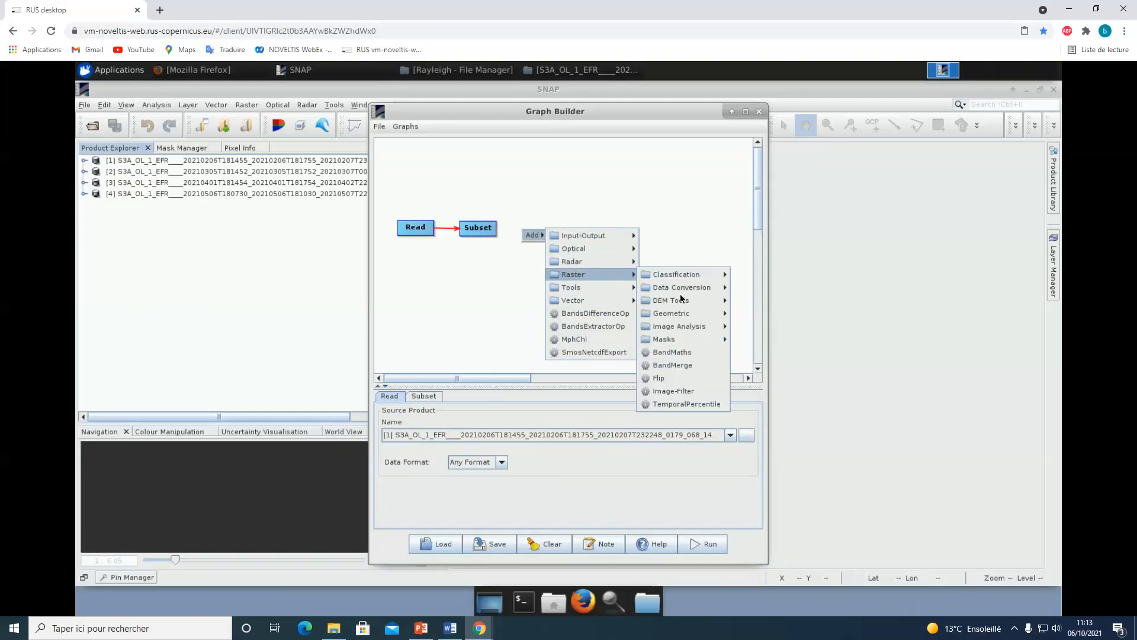
pyautogui.click(671, 353)
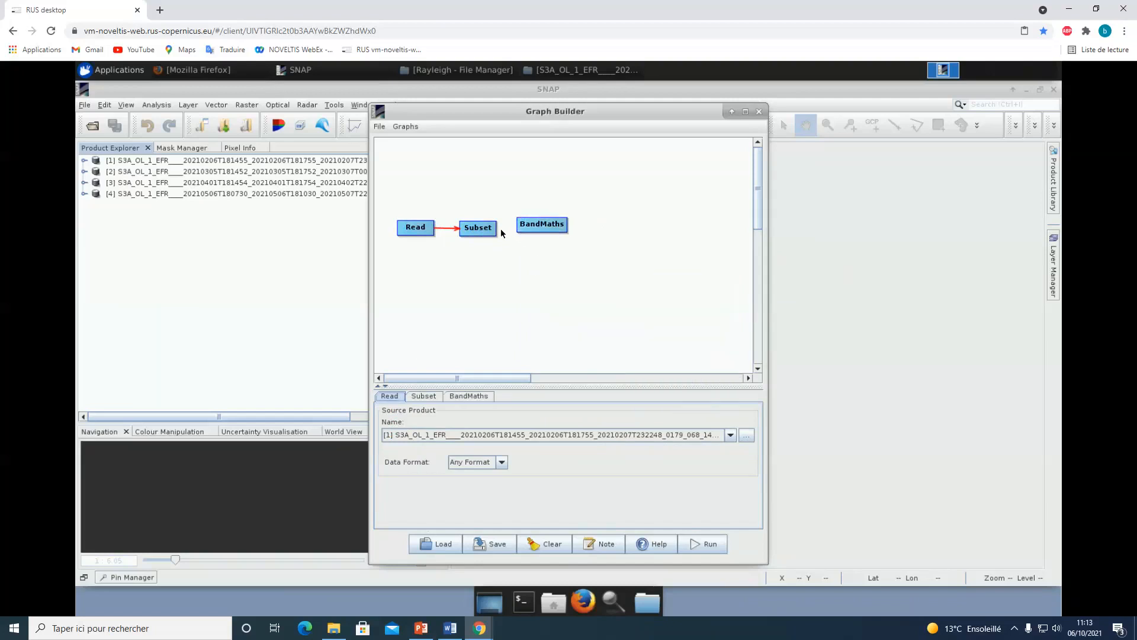
pyautogui.moveTo(492, 229); pyautogui.dragTo(536, 229)
# Step: Add a Reproject operator from the geometric raster operators and connect the BandMaths output to it
pyautogui.rightClick(601, 224)
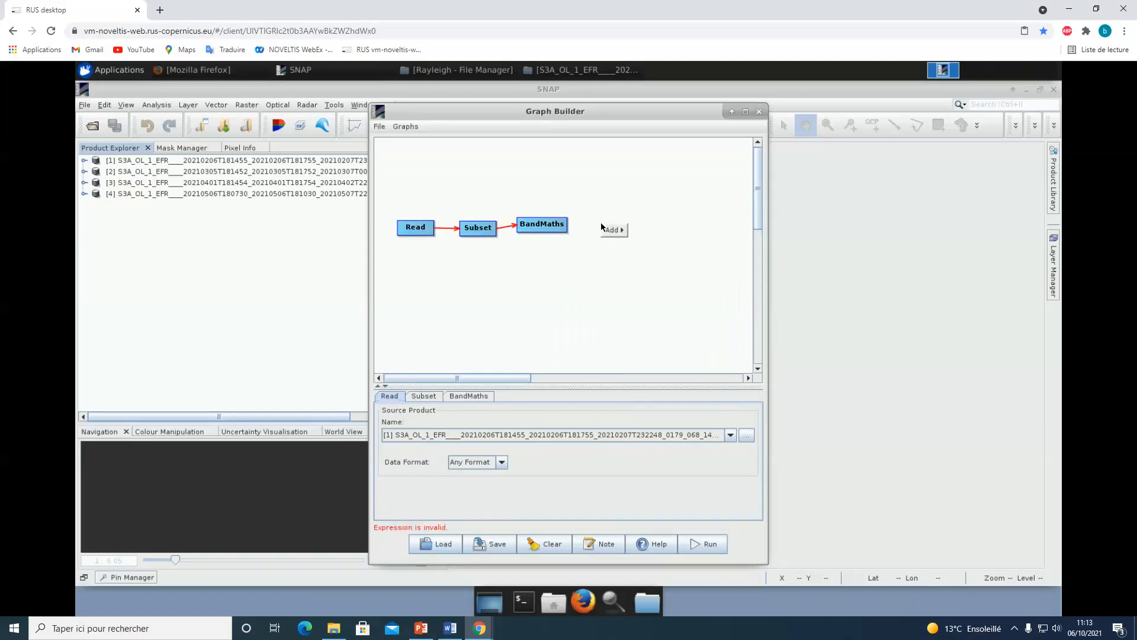
pyautogui.moveTo(611, 230)
pyautogui.moveTo(651, 268)
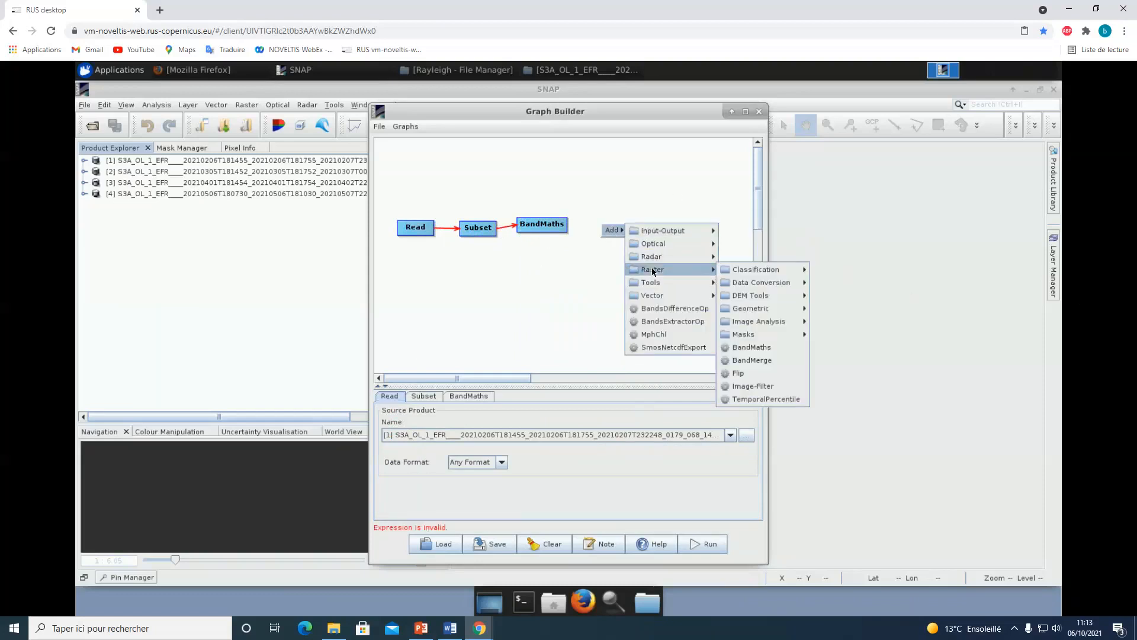
pyautogui.moveTo(759, 307)
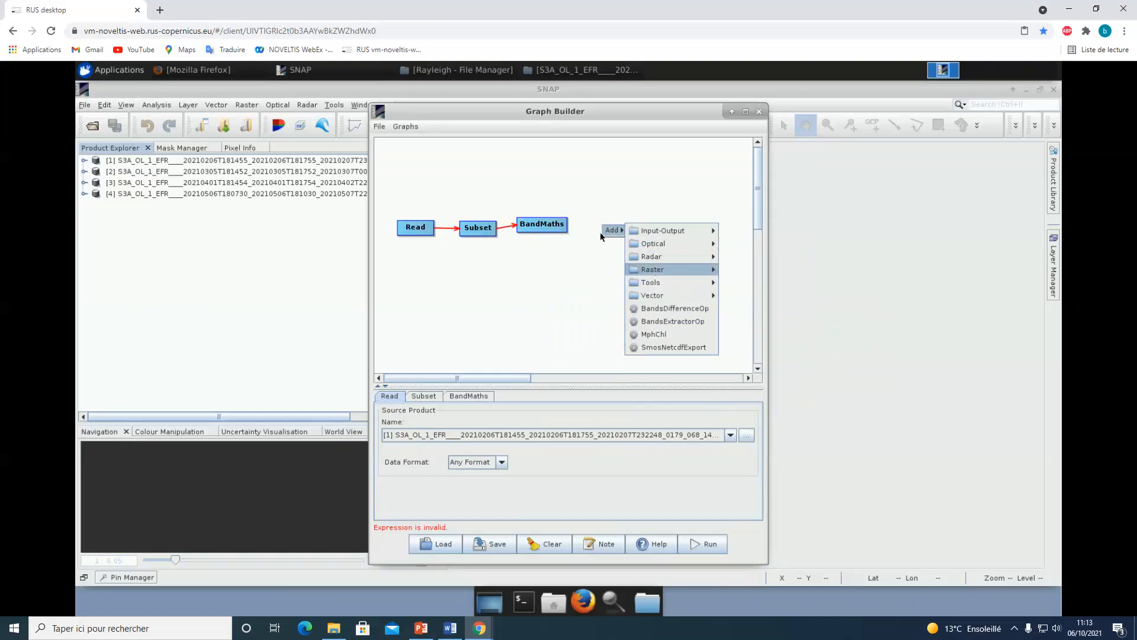
pyautogui.moveTo(566, 226); pyautogui.dragTo(629, 232)
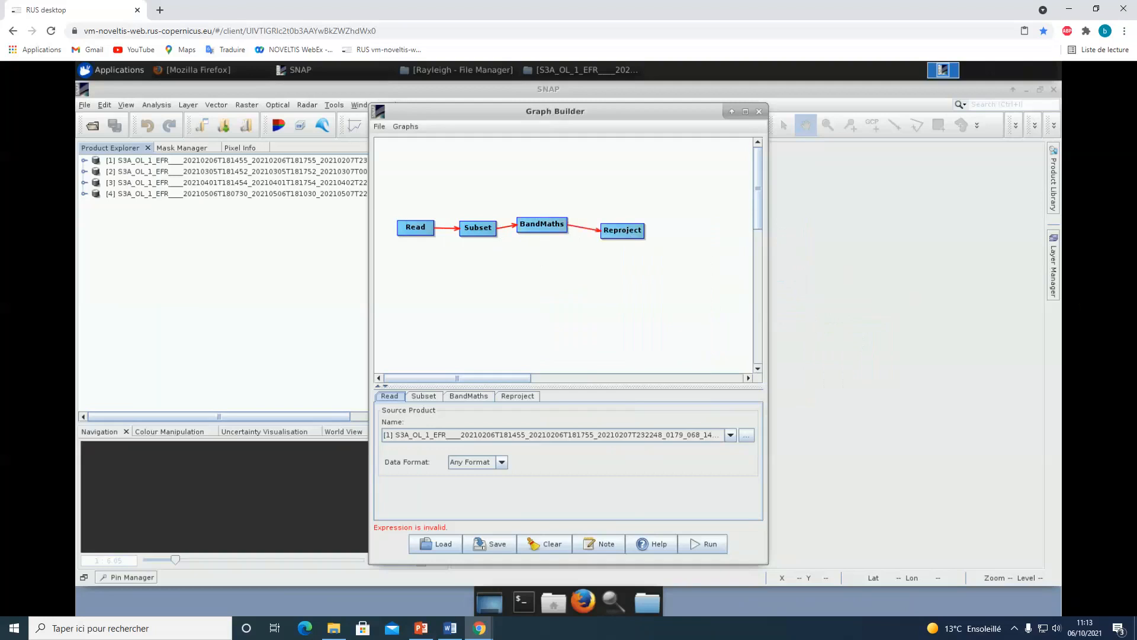
# Step: Add a Write operator from the input-output operators beside Reproject and connect the Reproject output to it
pyautogui.rightClick(667, 234)
pyautogui.moveTo(724, 283)
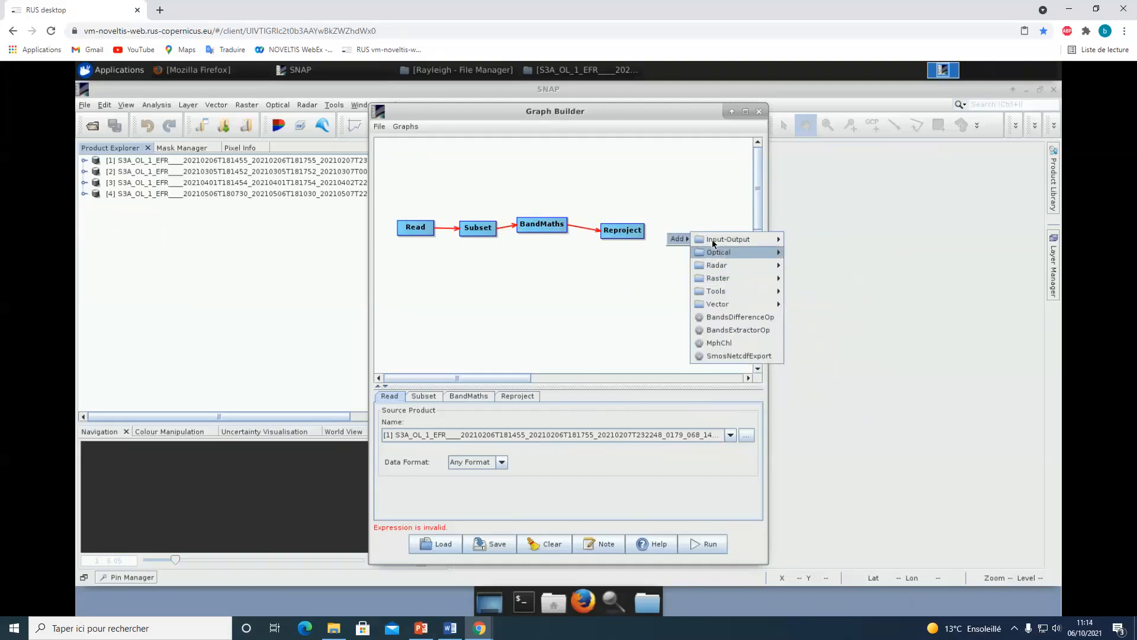
pyautogui.moveTo(728, 239)
pyautogui.click(810, 290)
pyautogui.moveTo(688, 241); pyautogui.dragTo(682, 230)
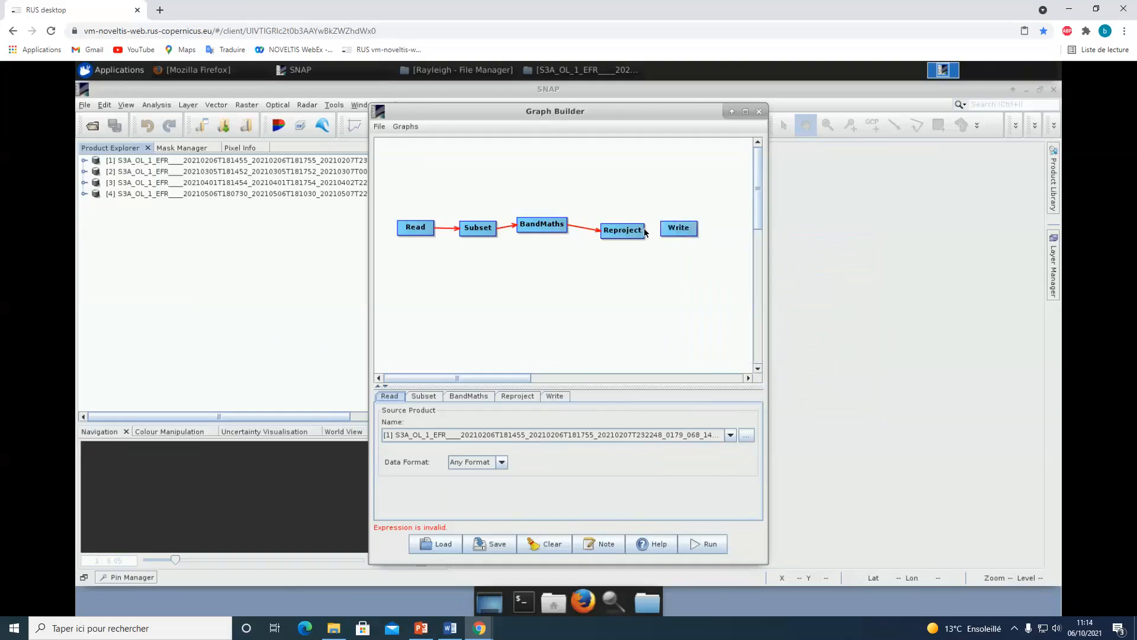
pyautogui.moveTo(646, 232); pyautogui.dragTo(664, 228)
# Step: Review the parameter settings of the Subset, BandMaths, Reproject and Write operators in the graph
pyautogui.click(422, 396)
pyautogui.click(471, 396)
pyautogui.click(515, 396)
pyautogui.click(552, 396)
pyautogui.click(469, 397)
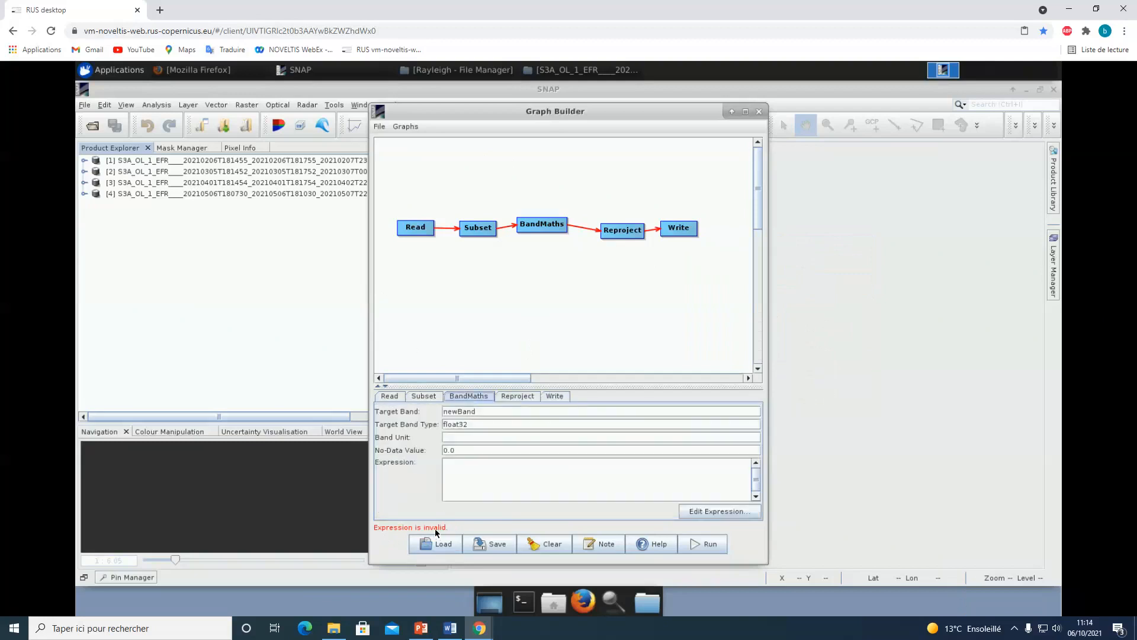
pyautogui.click(451, 464)
pyautogui.click(424, 397)
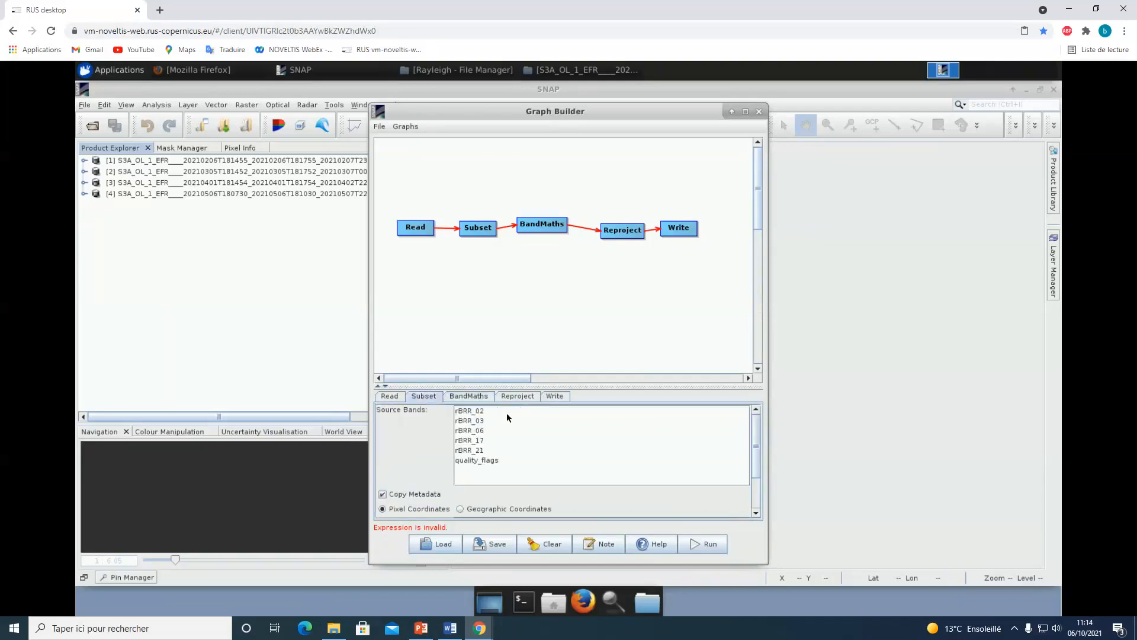
# Step: Save the graph as NDSI.xml in the AuxData folder, overwriting the existing file, and close the Graph Builder
pyautogui.click(490, 544)
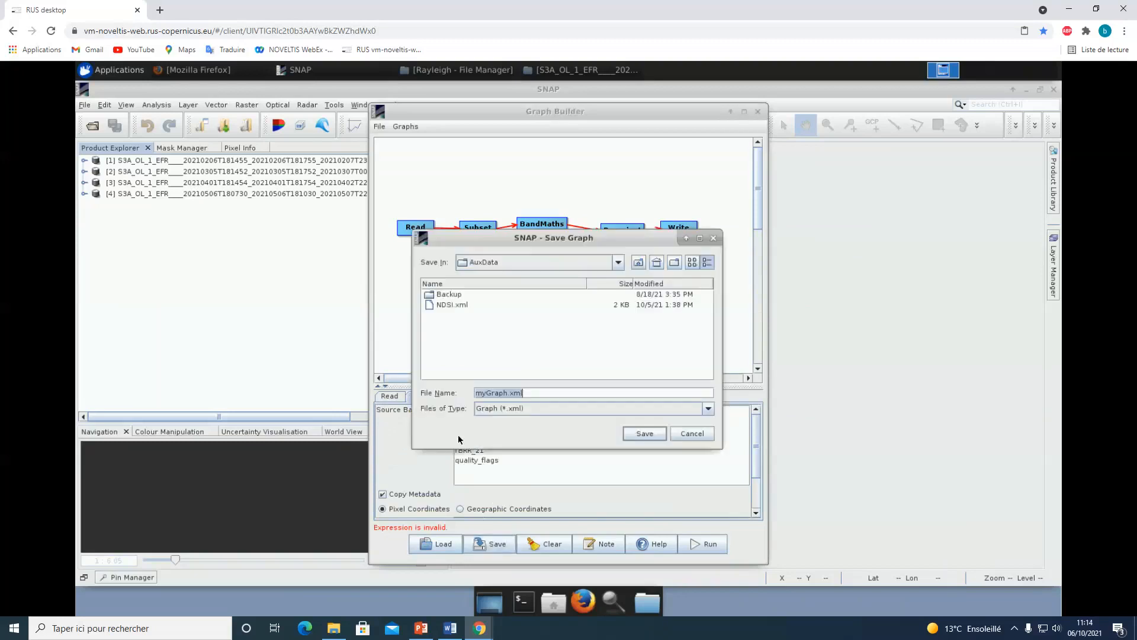
pyautogui.click(639, 262)
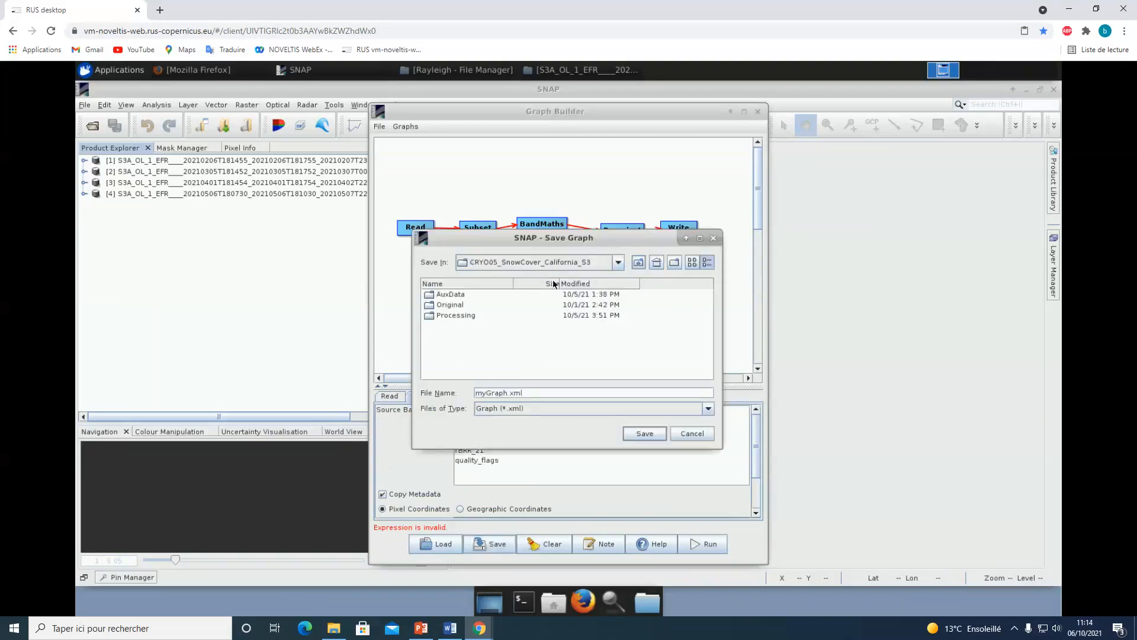
pyautogui.doubleClick(450, 294)
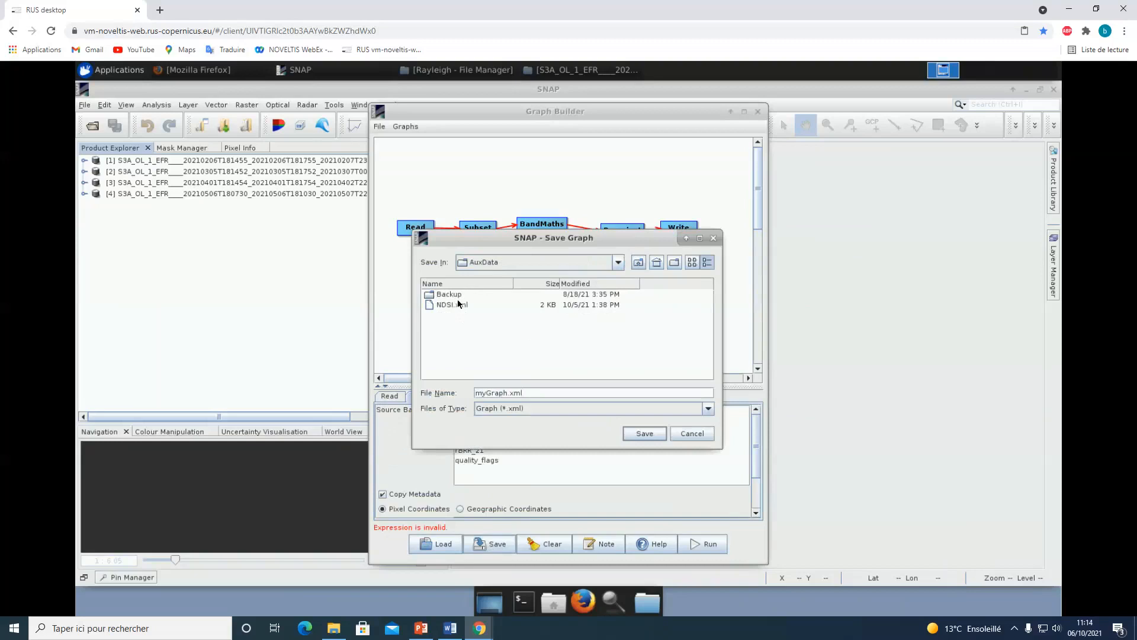
pyautogui.click(453, 305)
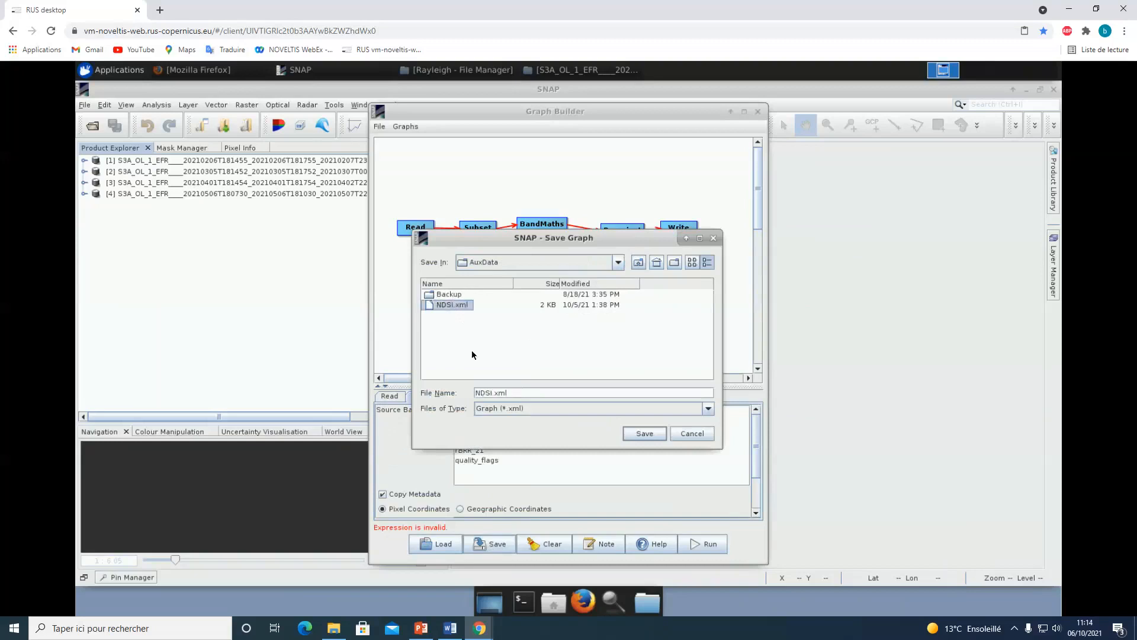
pyautogui.click(649, 433)
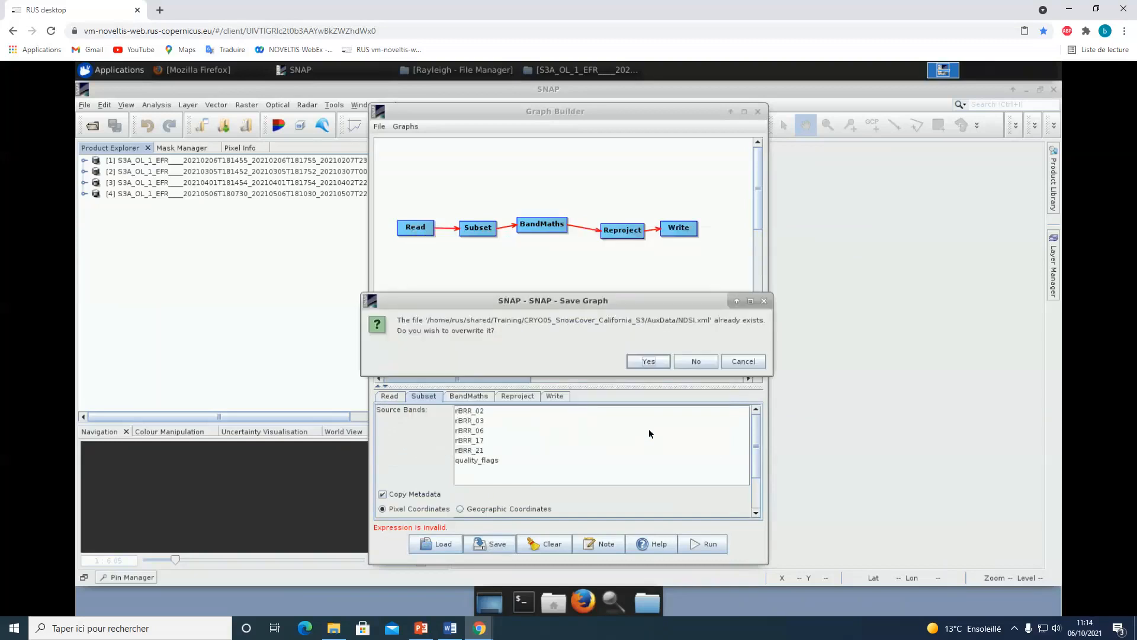
pyautogui.click(642, 360)
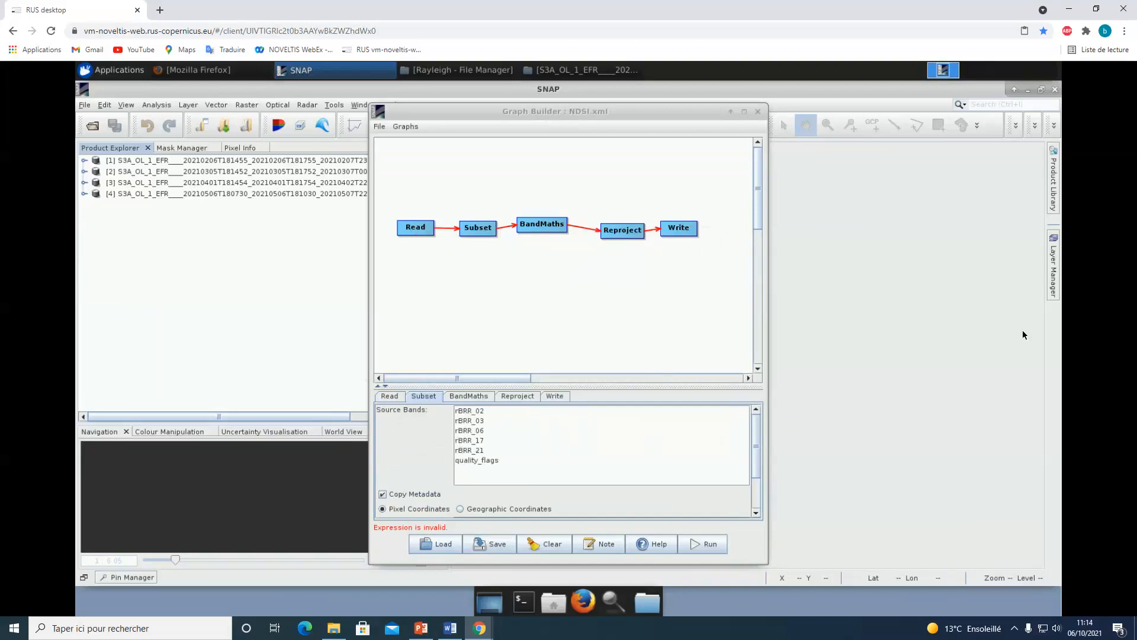
pyautogui.click(758, 113)
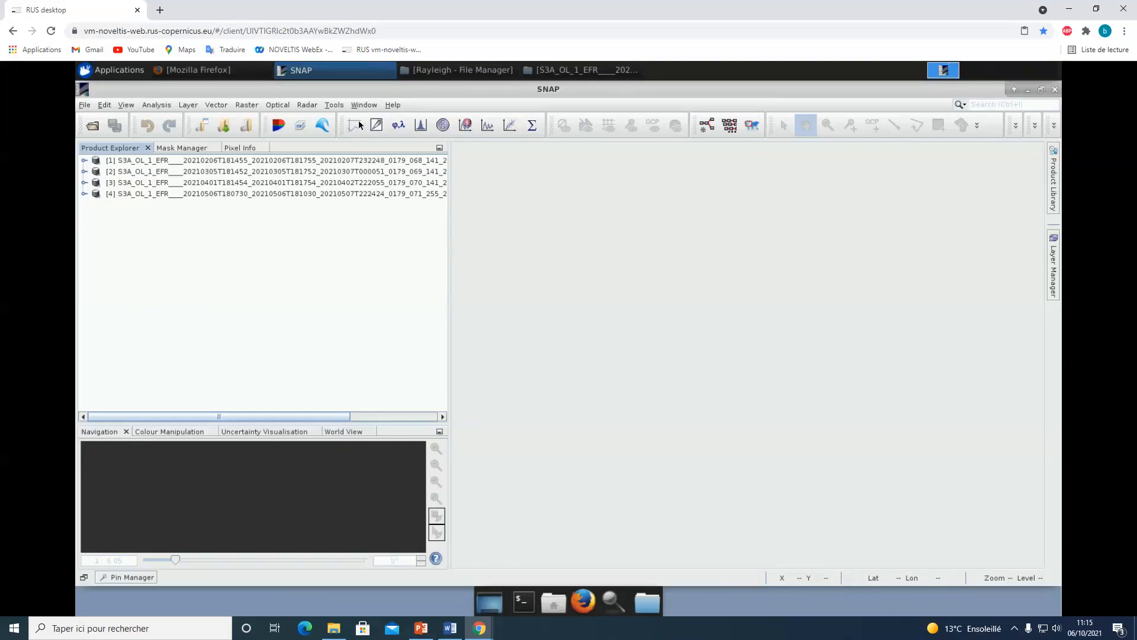
# Step: Start Batch Processing and load the NDSI.xml graph from the AuxData folder
pyautogui.click(334, 104)
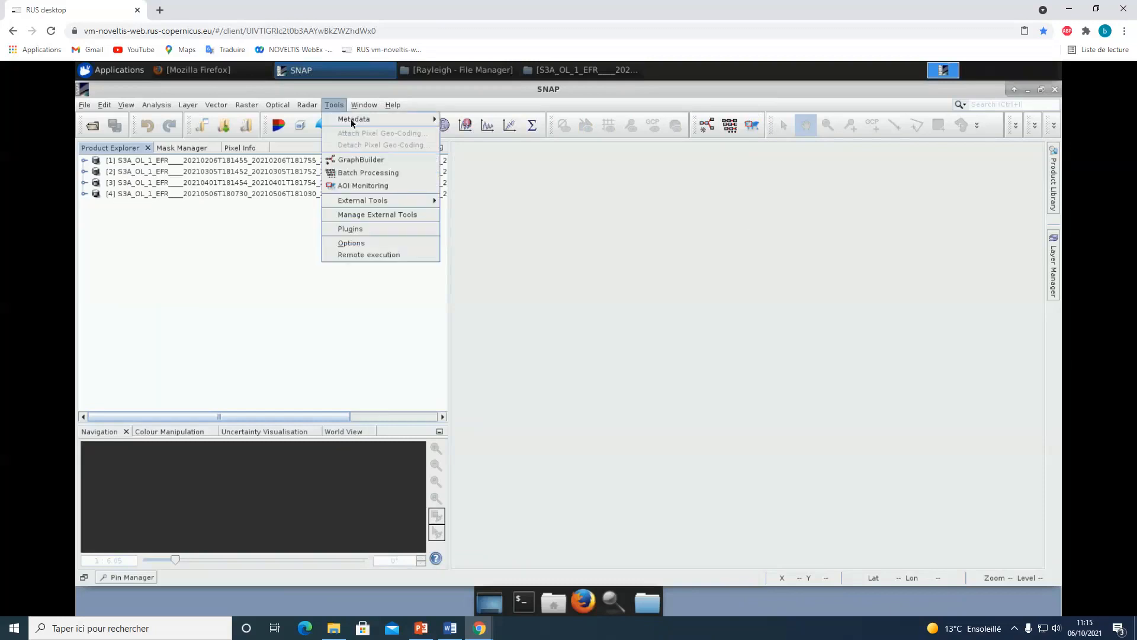
pyautogui.click(367, 171)
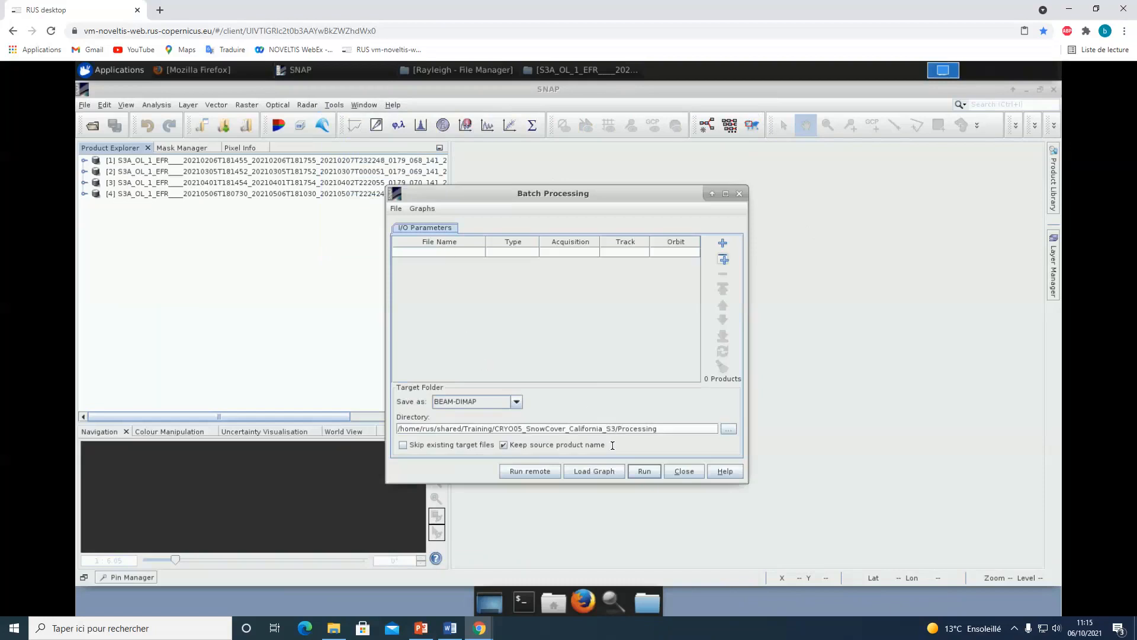
pyautogui.click(603, 473)
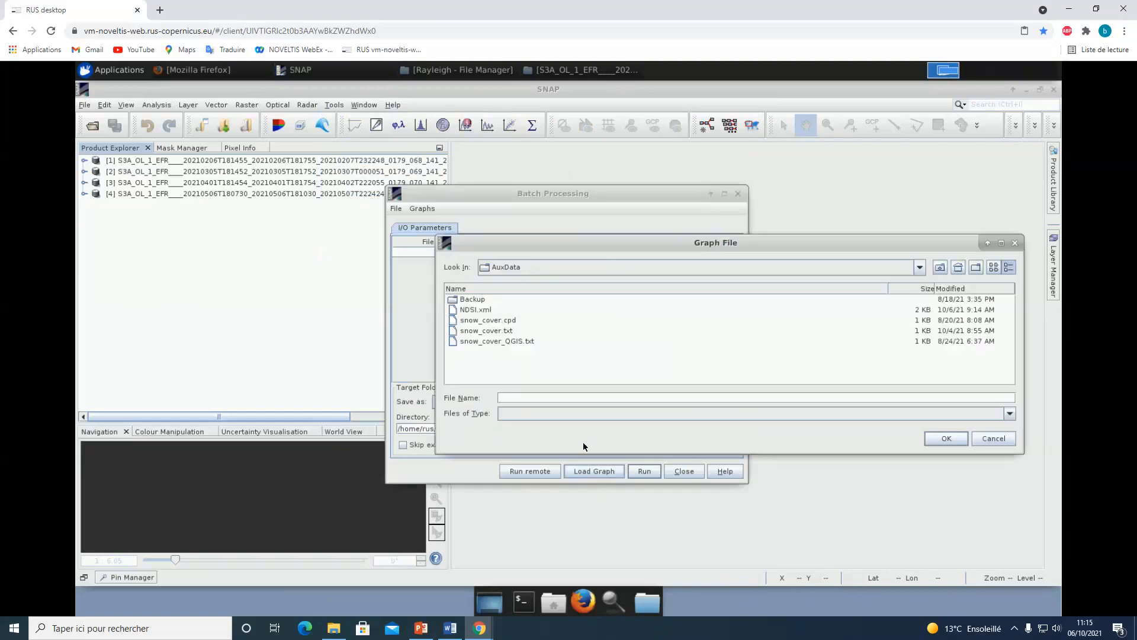
pyautogui.click(470, 313)
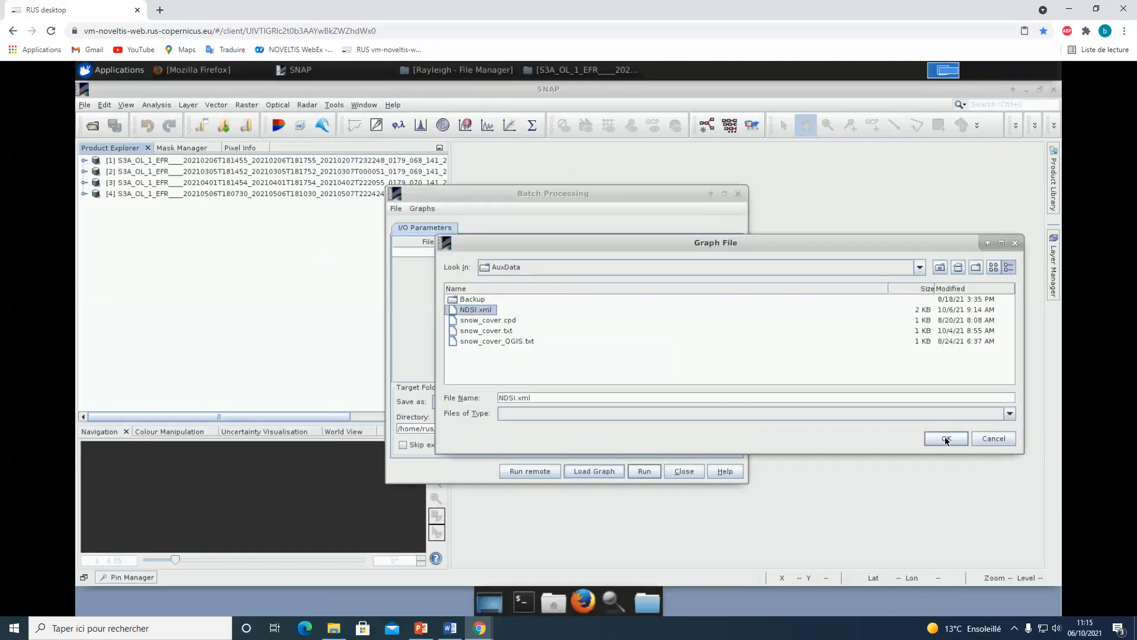
pyautogui.click(947, 440)
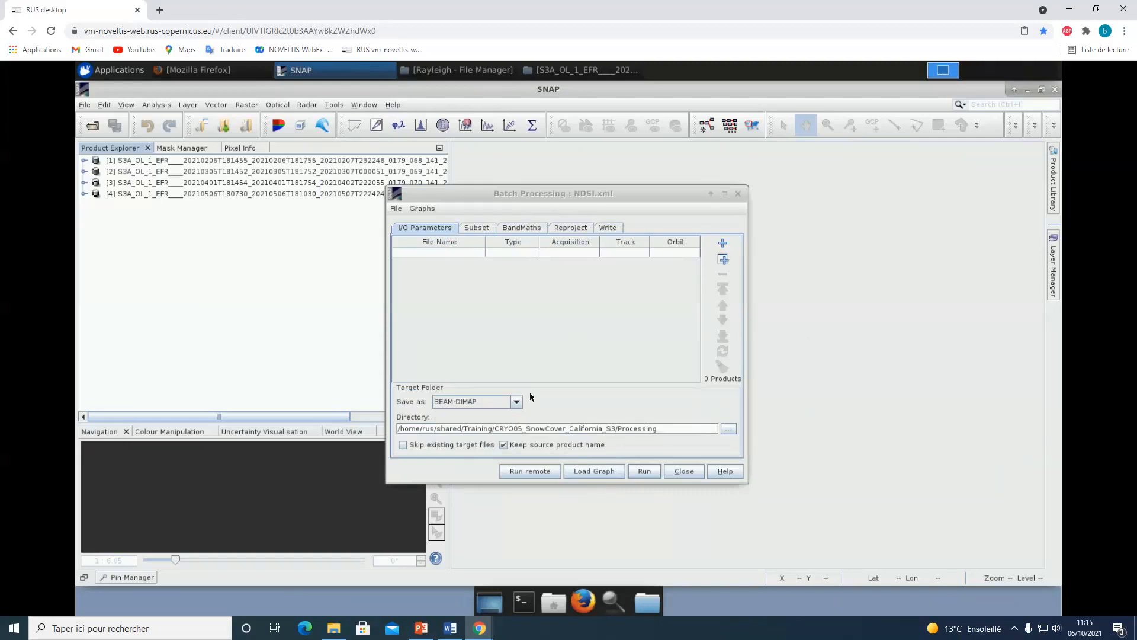
# Step: Turn off keeping the source product name, add all opened products to the batch, and check their acquisition dates
pyautogui.click(503, 445)
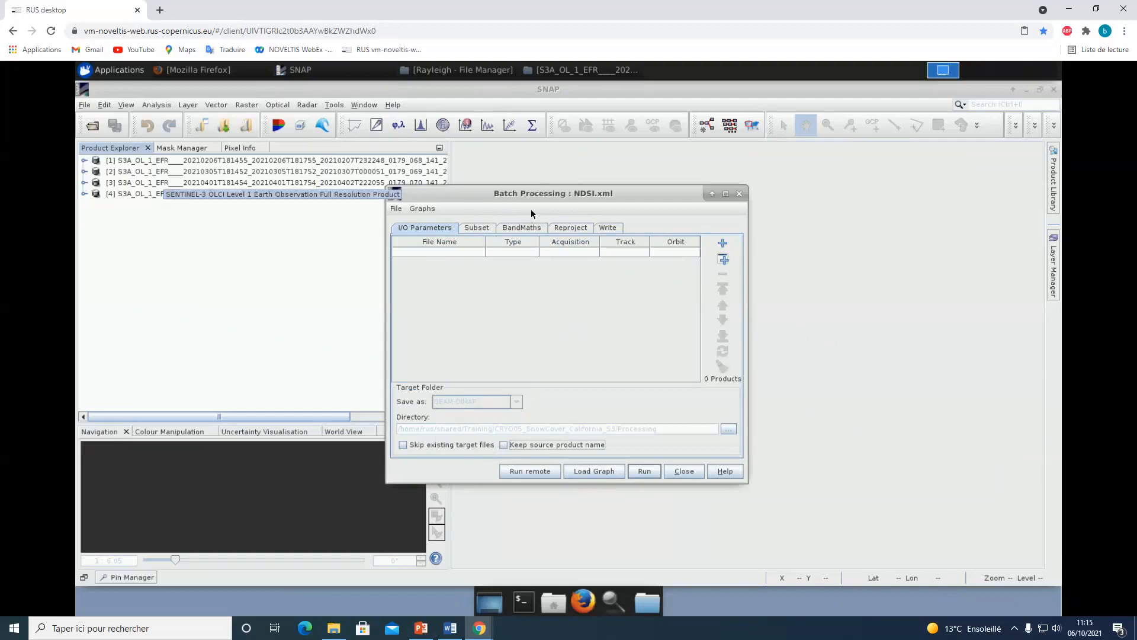
pyautogui.click(720, 262)
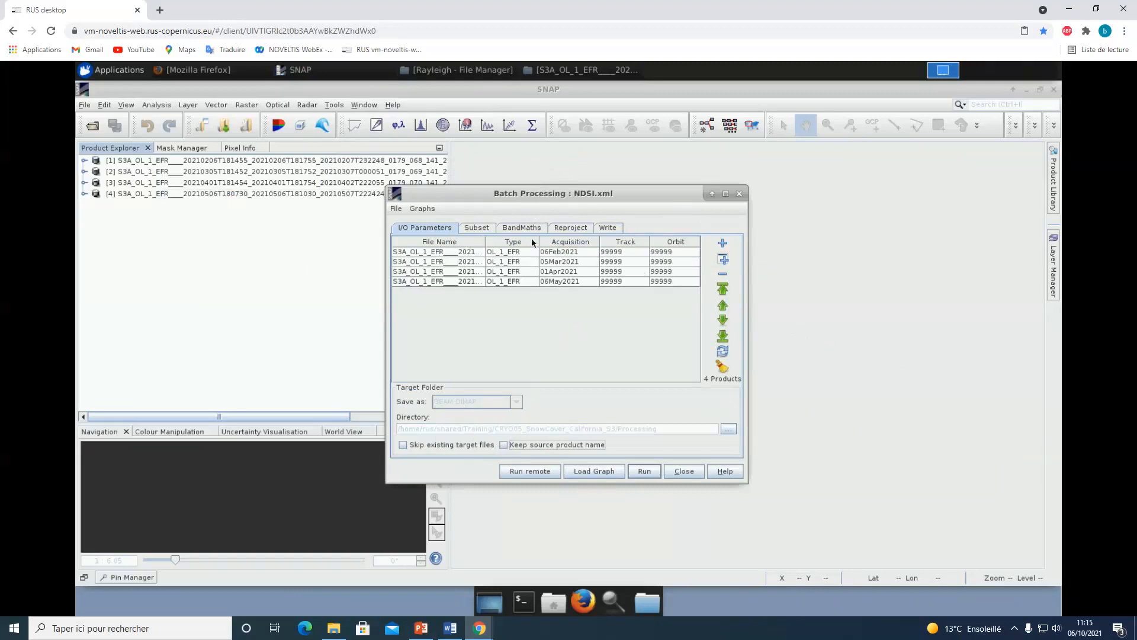
pyautogui.click(562, 252)
pyautogui.click(562, 261)
pyautogui.click(560, 272)
pyautogui.click(559, 280)
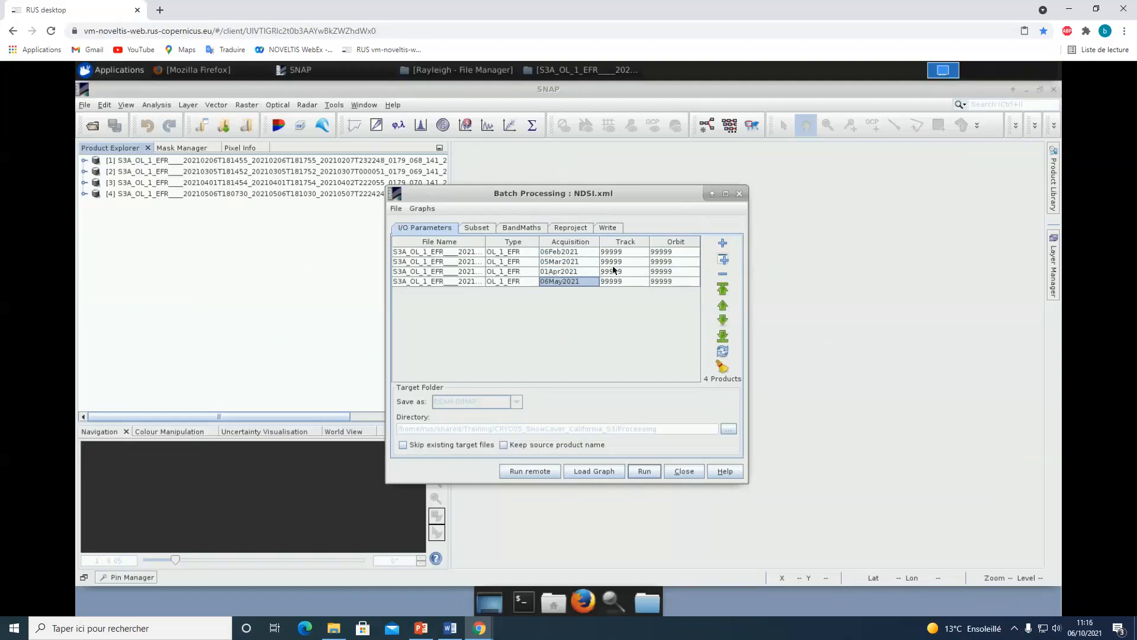
pyautogui.click(722, 248)
pyautogui.click(940, 267)
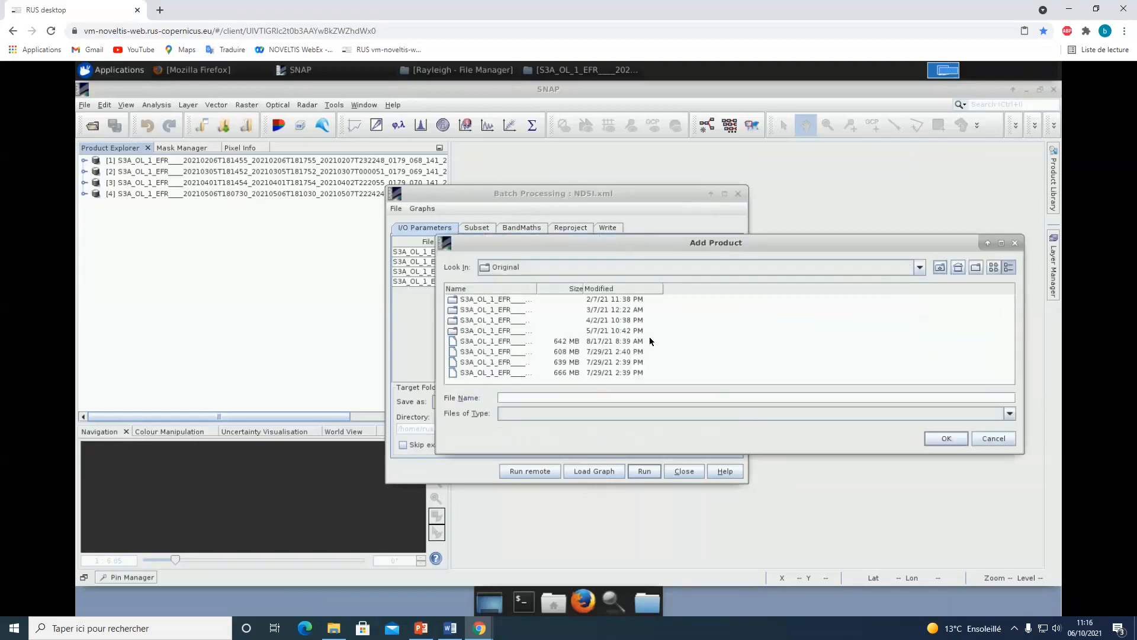
pyautogui.click(994, 438)
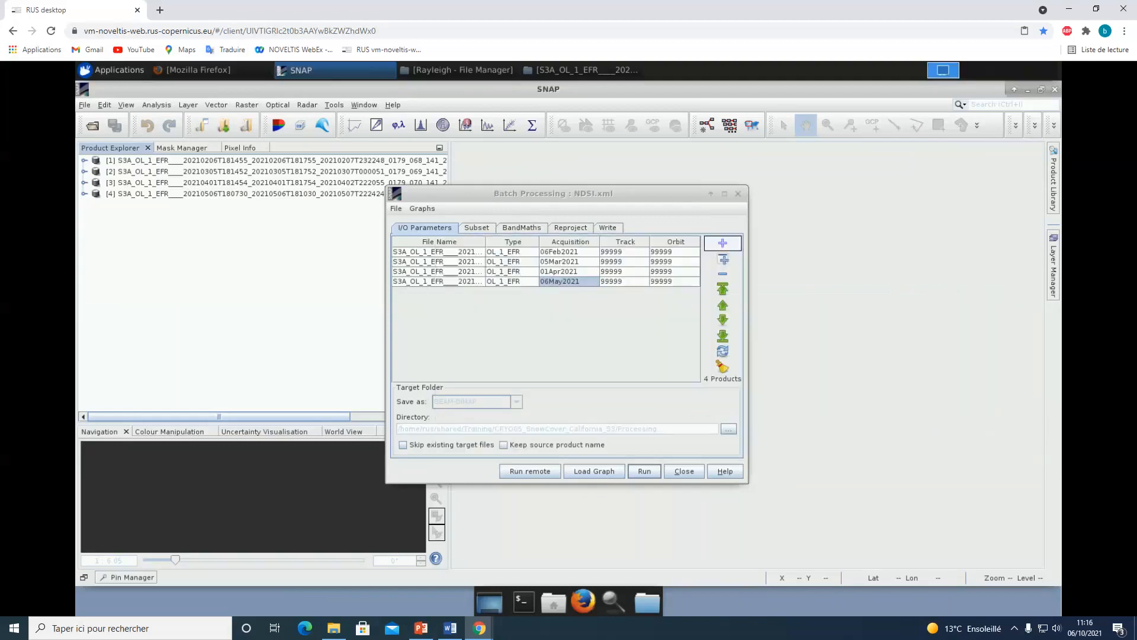
# Step: Select all source bands, from rBRR_02 to quality_flags, for the Subset operator
pyautogui.click(475, 227)
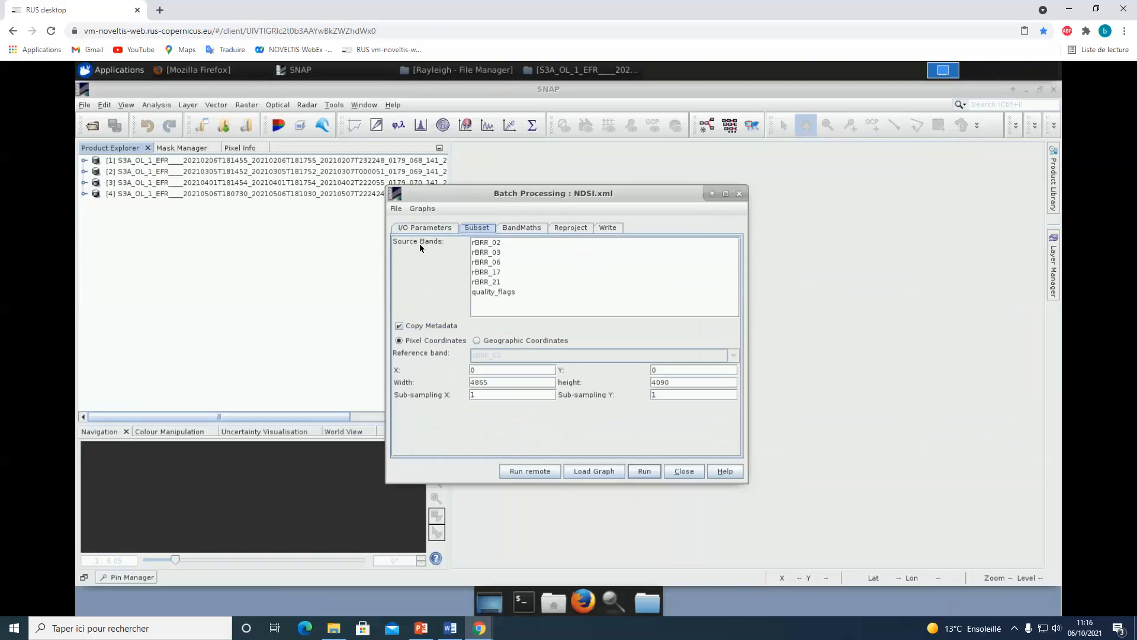
pyautogui.click(497, 266)
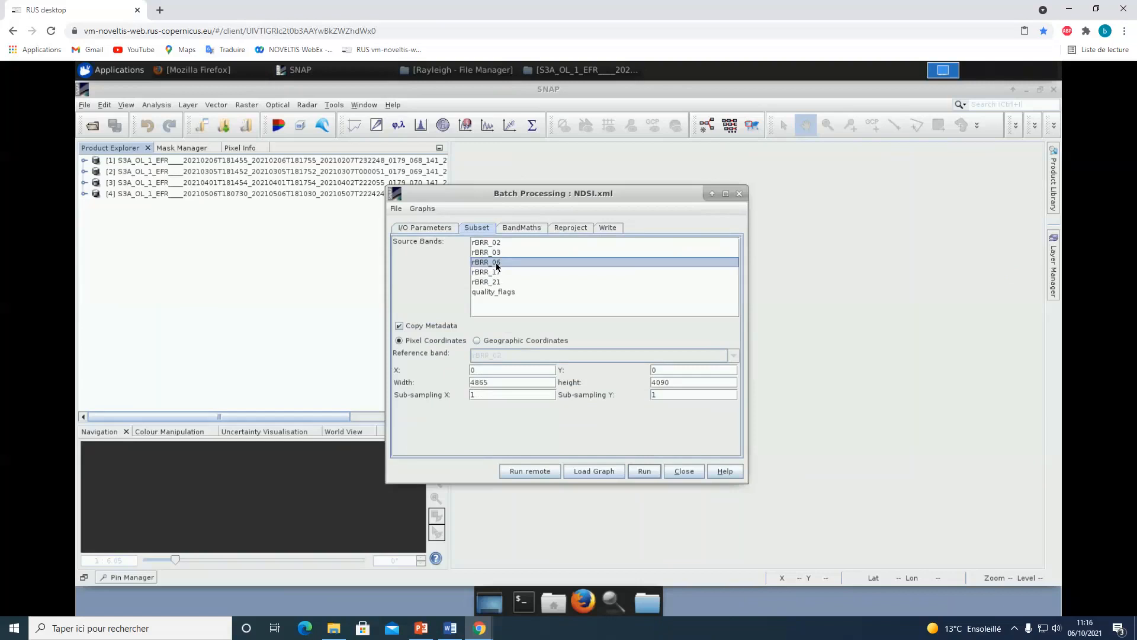
pyautogui.hotkey('ctrl', 'a')
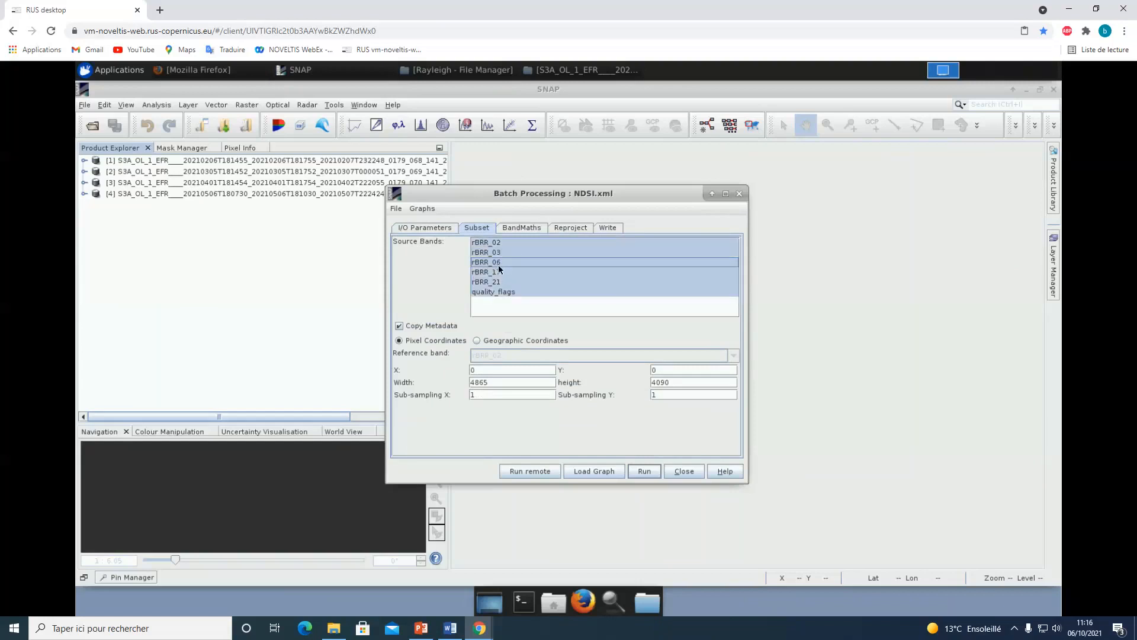
# Step: Switch the subset to geographic coordinates and enter the area POLYGON ((-124 40, -116.5 40, -116.5 36, -124 36, -124 40)), enlarging the dialog as needed
pyautogui.click(477, 341)
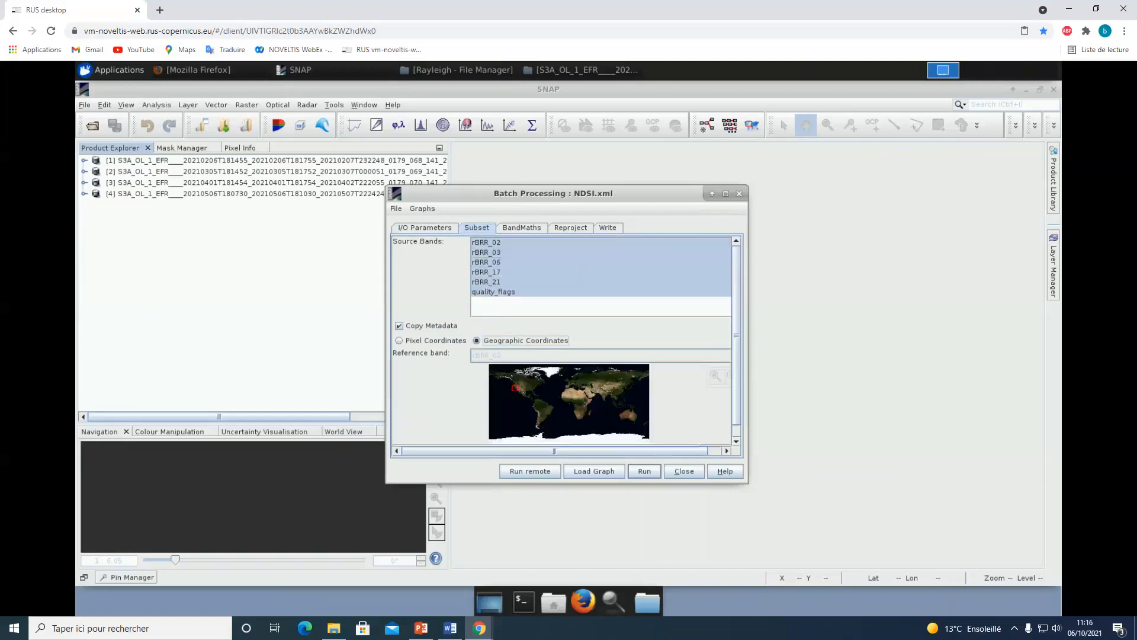
pyautogui.hotkey('alt', 'Tab')
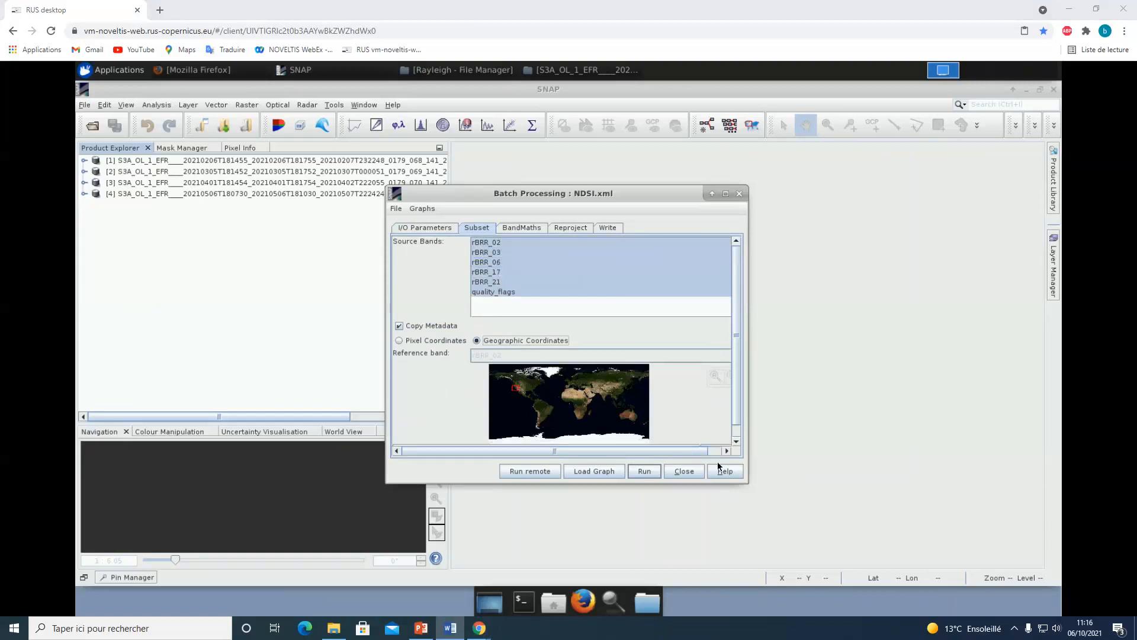
pyautogui.moveTo(745, 481); pyautogui.dragTo(781, 530)
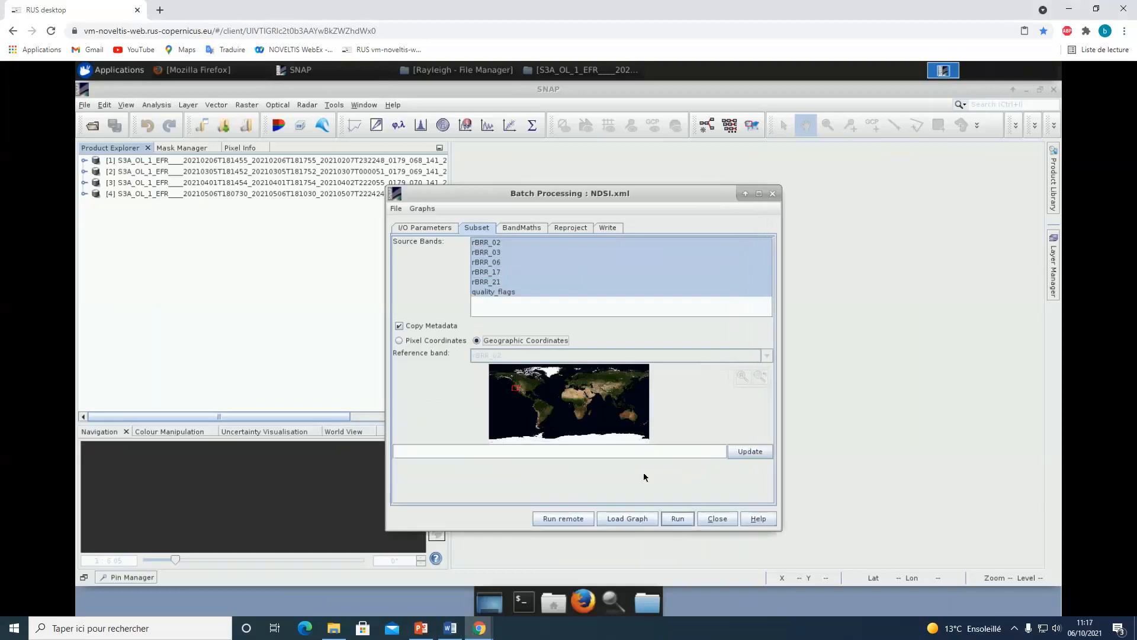
pyautogui.click(611, 449)
pyautogui.write('POLYGON ((-124 40, -116.5 40, -116.5 36, -124 36, -124 40))')
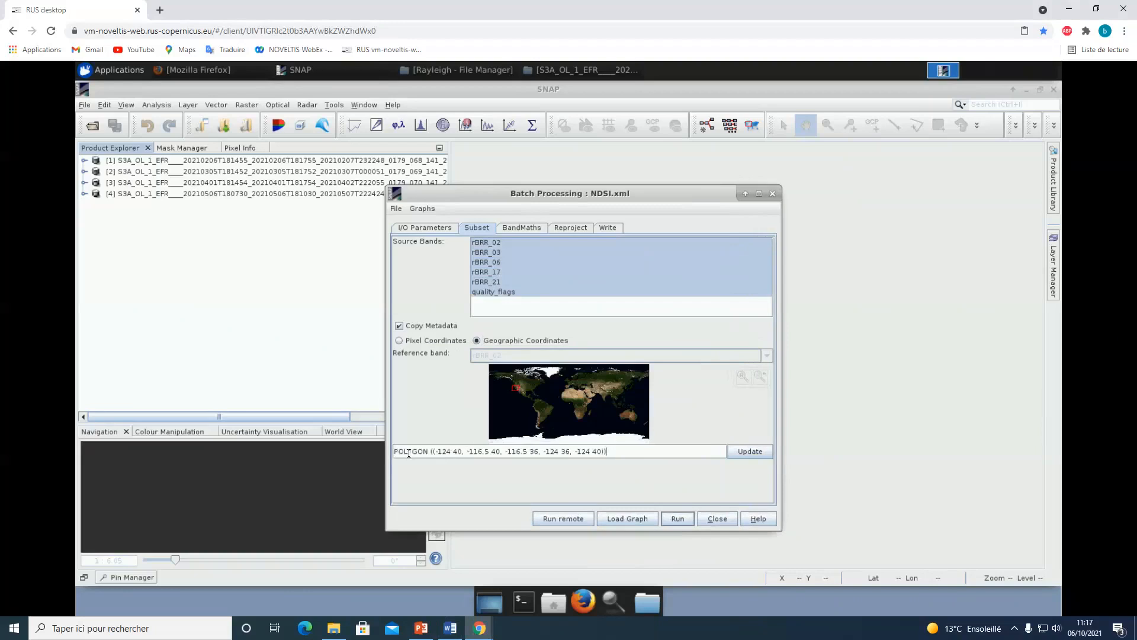
# Step: Apply the polygon to the subset map, zoom to the selected area, and check the polygon's corner coordinates
pyautogui.moveTo(408, 451); pyautogui.dragTo(772, 449)
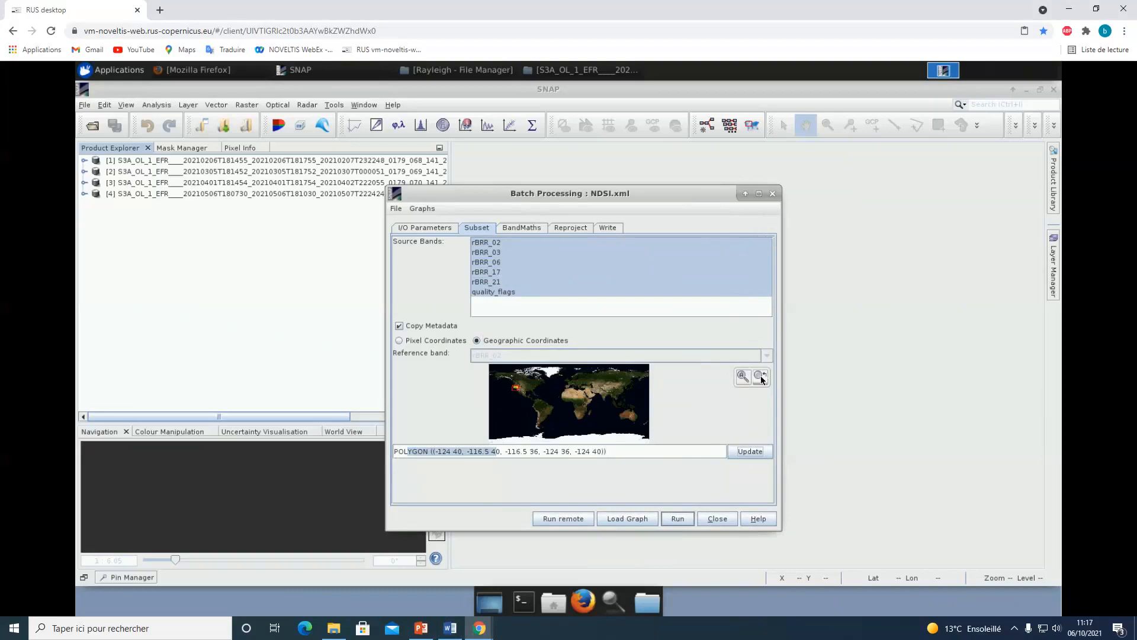
pyautogui.click(760, 375)
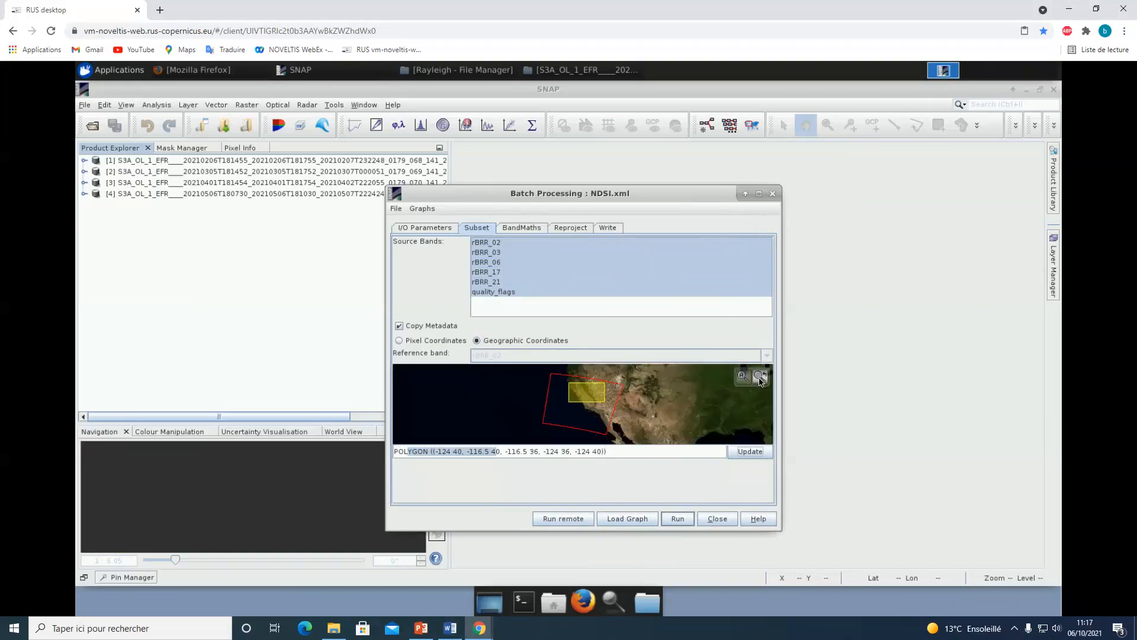
pyautogui.click(400, 452)
pyautogui.moveTo(394, 452); pyautogui.dragTo(531, 452)
pyautogui.moveTo(436, 452); pyautogui.dragTo(461, 451)
pyautogui.click(462, 451)
pyautogui.click(576, 451)
pyautogui.moveTo(578, 451); pyautogui.dragTo(599, 452)
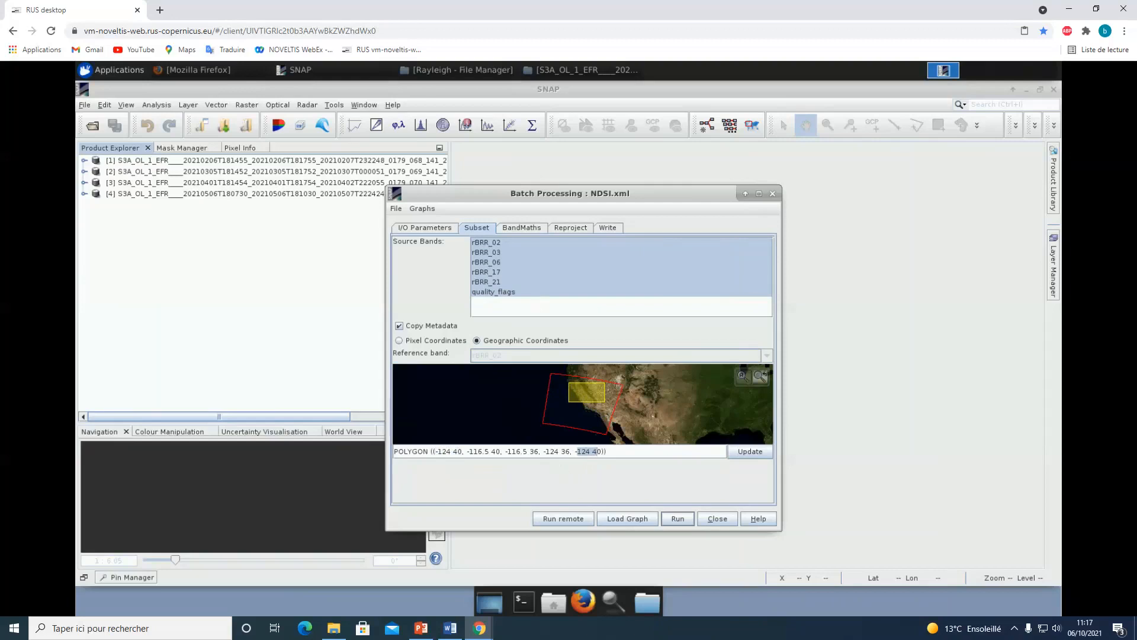
# Step: In the BandMaths operator, name the target band snow_flag and set its no-data value to NaN
pyautogui.click(511, 227)
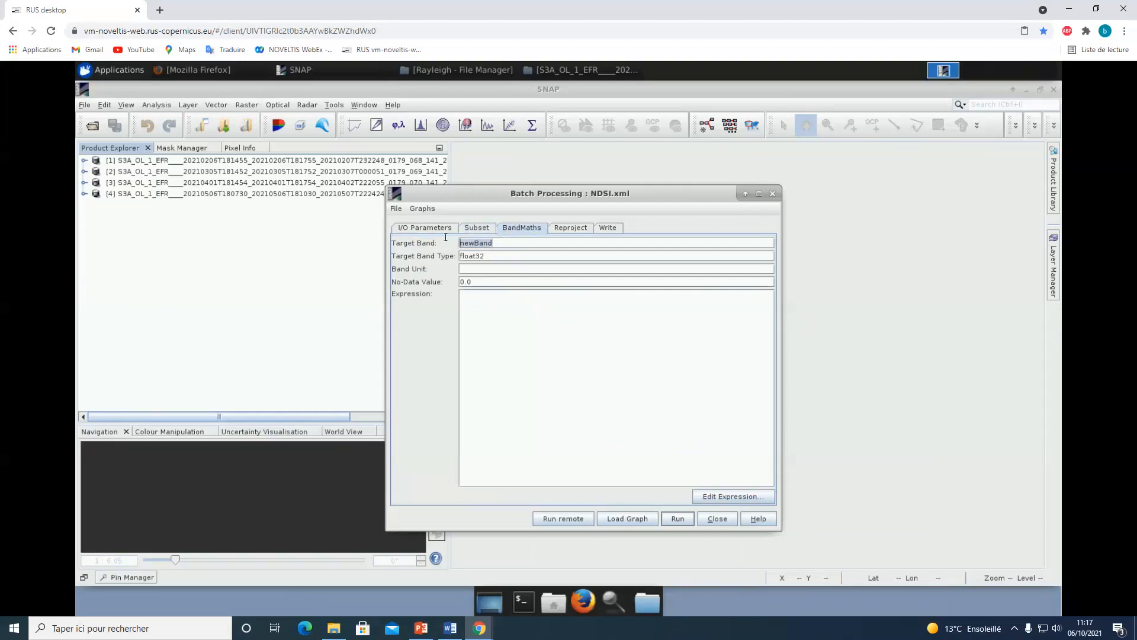
pyautogui.write('snow_flag')
pyautogui.click(485, 282)
pyautogui.write('naN')
pyautogui.press('BackSpace')
pyautogui.press('BackSpace')
pyautogui.press('BackSpace')
pyautogui.write('NaN')
# Step: Enter the band expression if ((rBRR_17- rBRR_21)/(rBRR_17+ rBRR_21))>0.03 and rBRR_02>0.4 and quality_flags_land then true else false
pyautogui.click(742, 503)
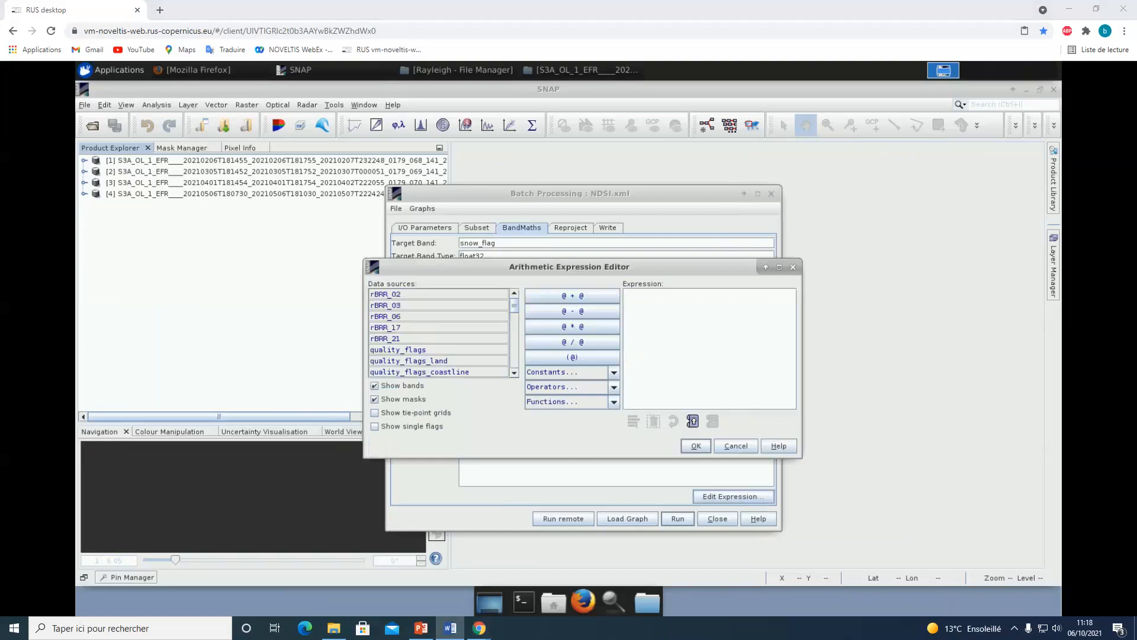
pyautogui.click(657, 301)
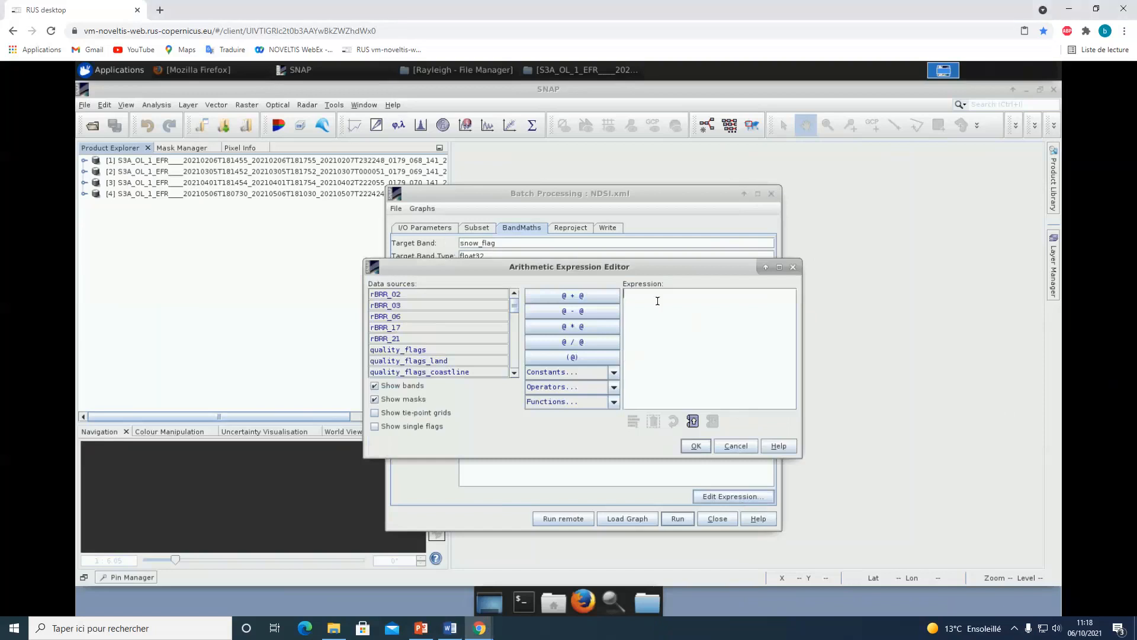
pyautogui.write('if ((rBRR_17- rBRR_21)/(rBRR_17+ rBRR_21))>0.03 and rBRR_02>0.4 and quality_flags_land then true else false')
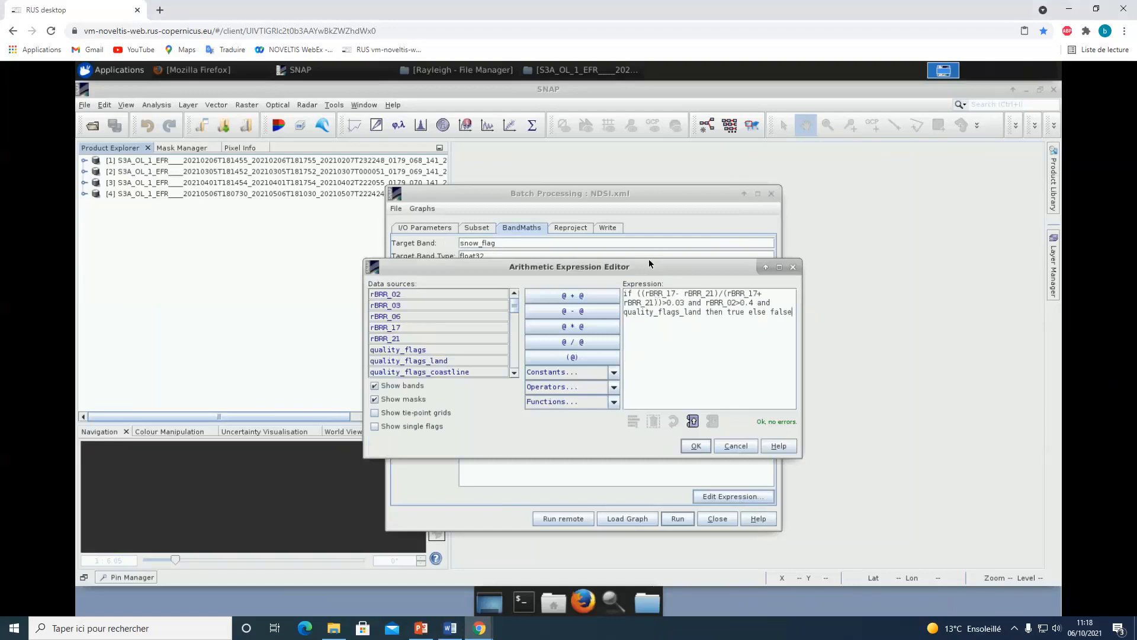
pyautogui.moveTo(641, 292); pyautogui.dragTo(678, 293)
pyautogui.click(644, 294)
pyautogui.press('BackSpace')
pyautogui.write('(')
# Step: Review the NDSI threshold, rBRR_02 and land-flag conditions of the expression, and accept it
pyautogui.moveTo(705, 293); pyautogui.dragTo(681, 300)
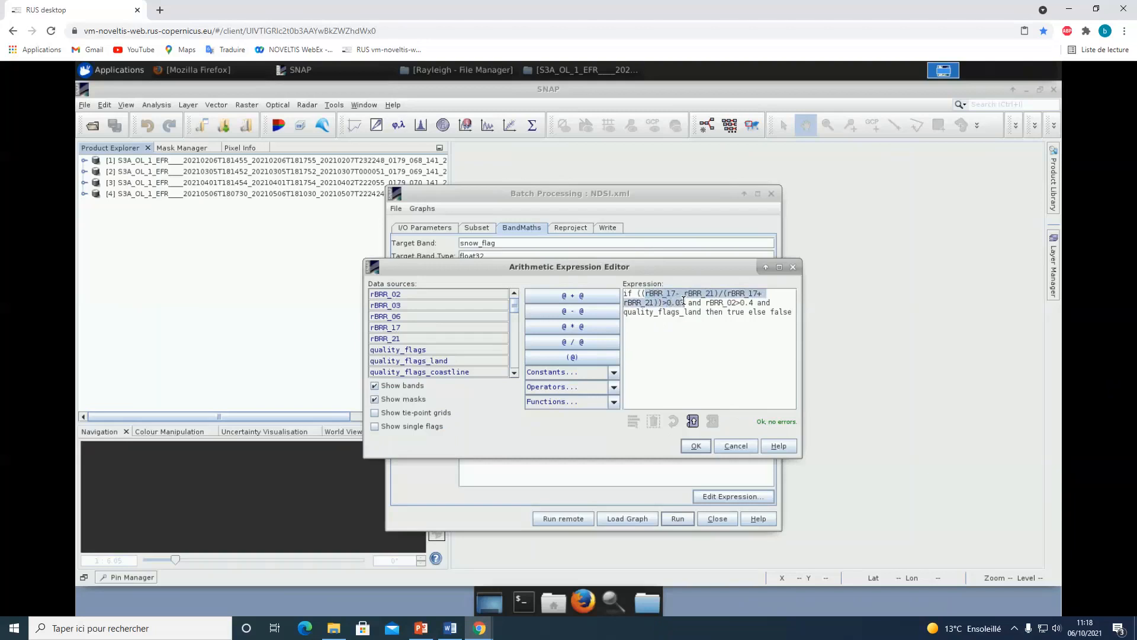
pyautogui.click(708, 301)
pyautogui.moveTo(708, 300); pyautogui.dragTo(756, 302)
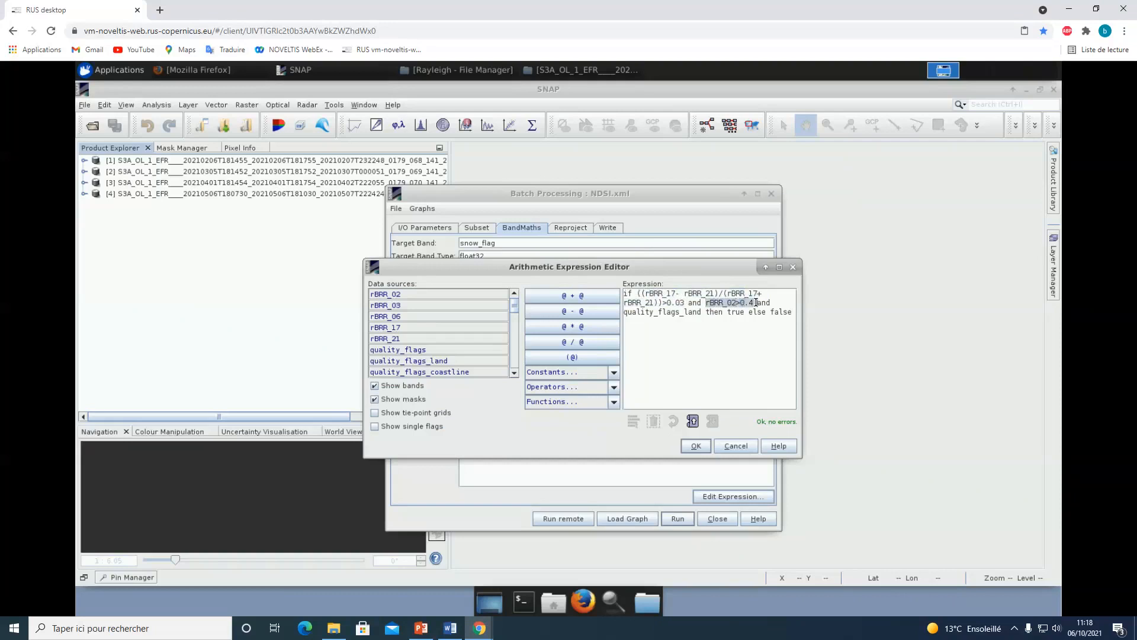
pyautogui.click(768, 300)
pyautogui.moveTo(625, 312); pyautogui.dragTo(790, 312)
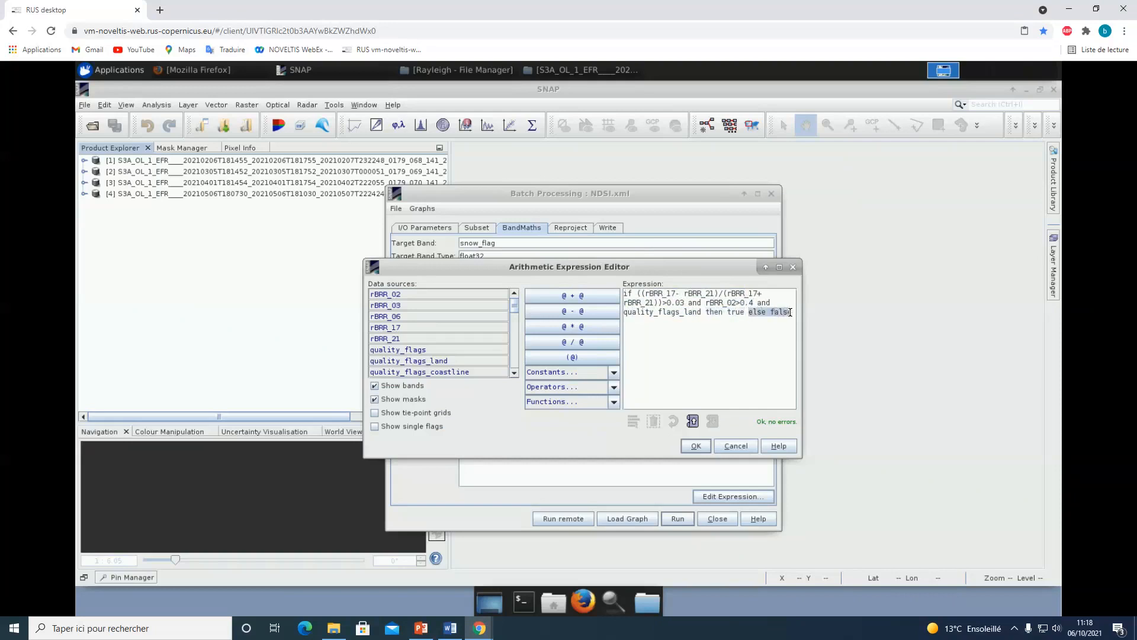
pyautogui.click(633, 294)
pyautogui.moveTo(670, 302); pyautogui.dragTo(755, 304)
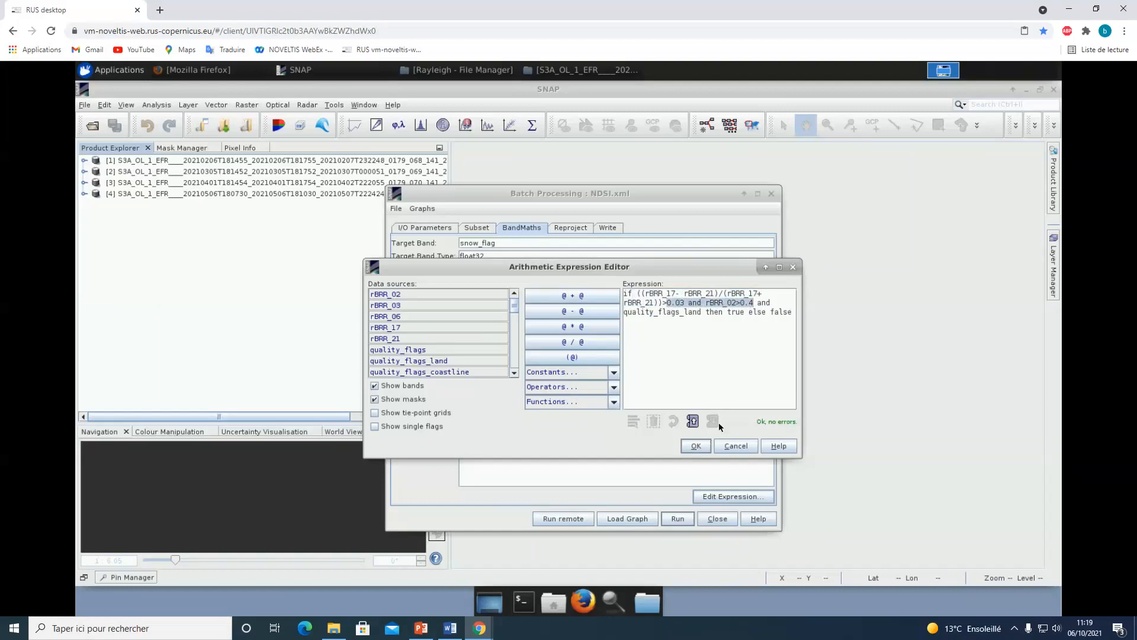
pyautogui.click(694, 445)
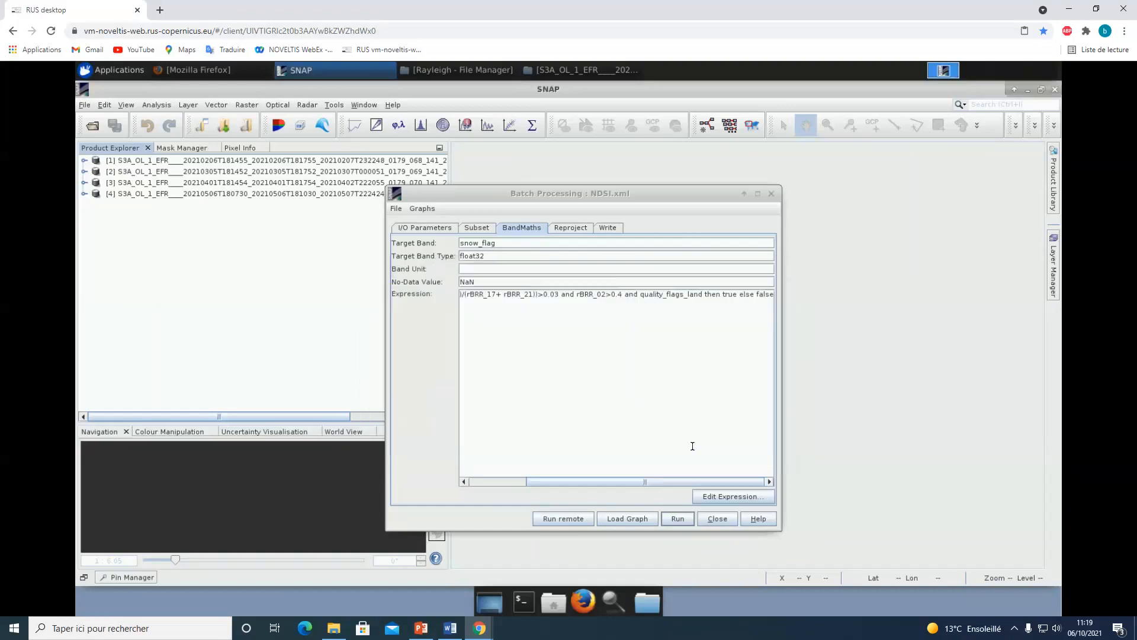
# Step: Reopen the expression editor to compare the available data sources with the bands and flags used in the expression
pyautogui.click(721, 497)
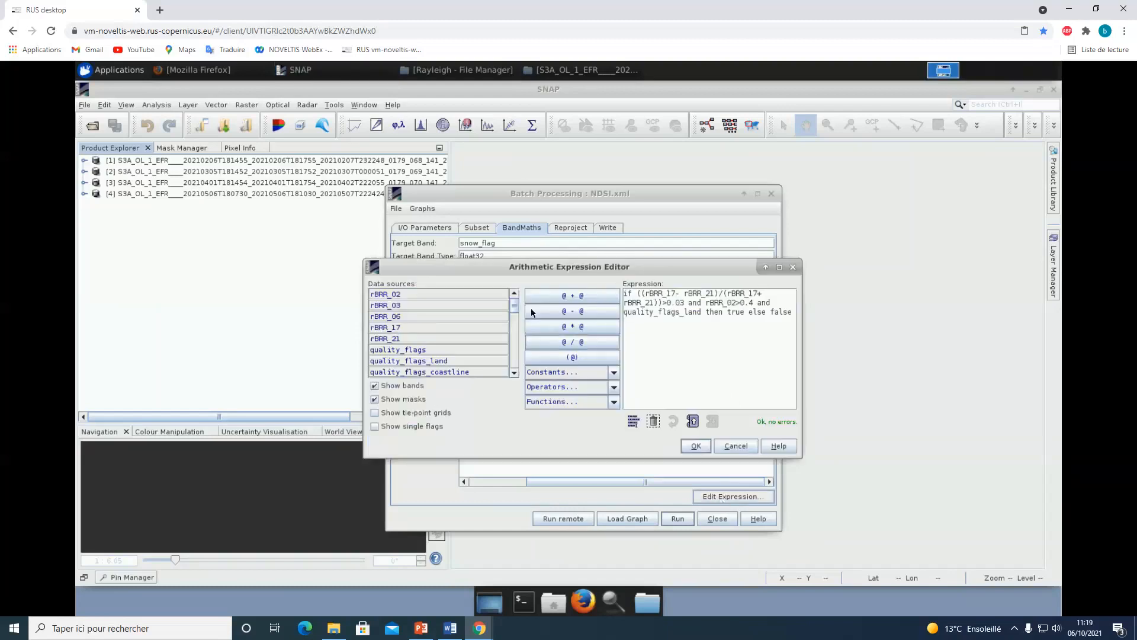
pyautogui.scroll(-2, 509, 327)
pyautogui.moveTo(509, 327)
pyautogui.mouseDown()
pyautogui.moveTo(508, 371)
pyautogui.moveTo(517, 301)
pyautogui.moveTo(516, 373)
pyautogui.moveTo(525, 312)
pyautogui.mouseUp()
pyautogui.moveTo(645, 294); pyautogui.dragTo(792, 312)
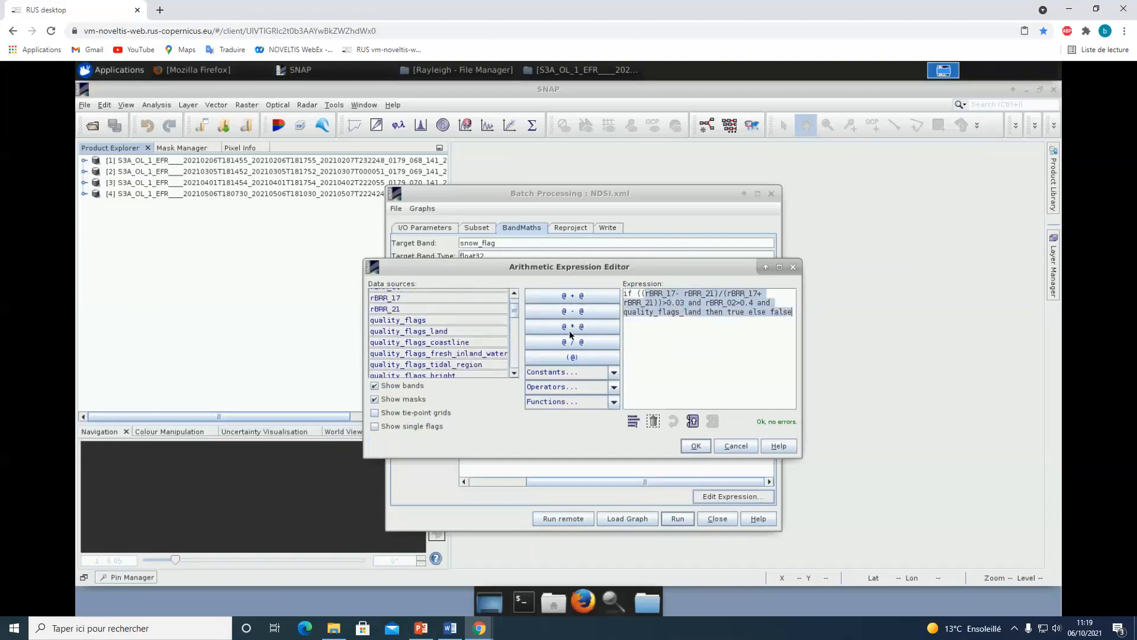
pyautogui.moveTo(514, 308); pyautogui.dragTo(514, 304)
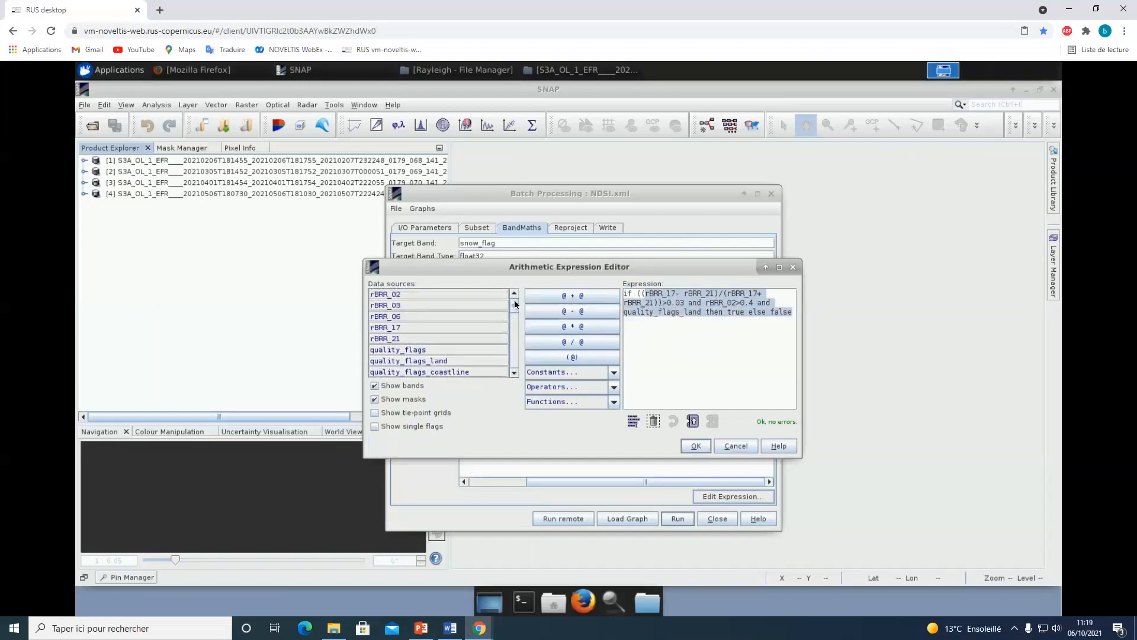
pyautogui.click(697, 445)
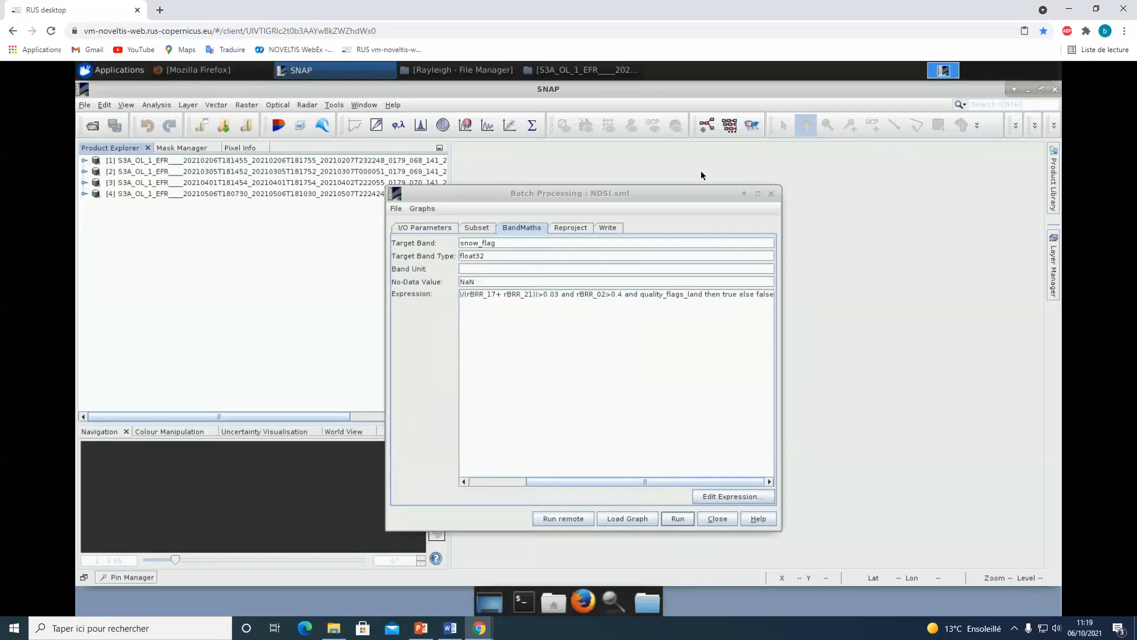
# Step: Set the Reproject operator's projection to UTM / WGS 84 (Automatic) and turn off reprojecting tie-point grids
pyautogui.click(570, 227)
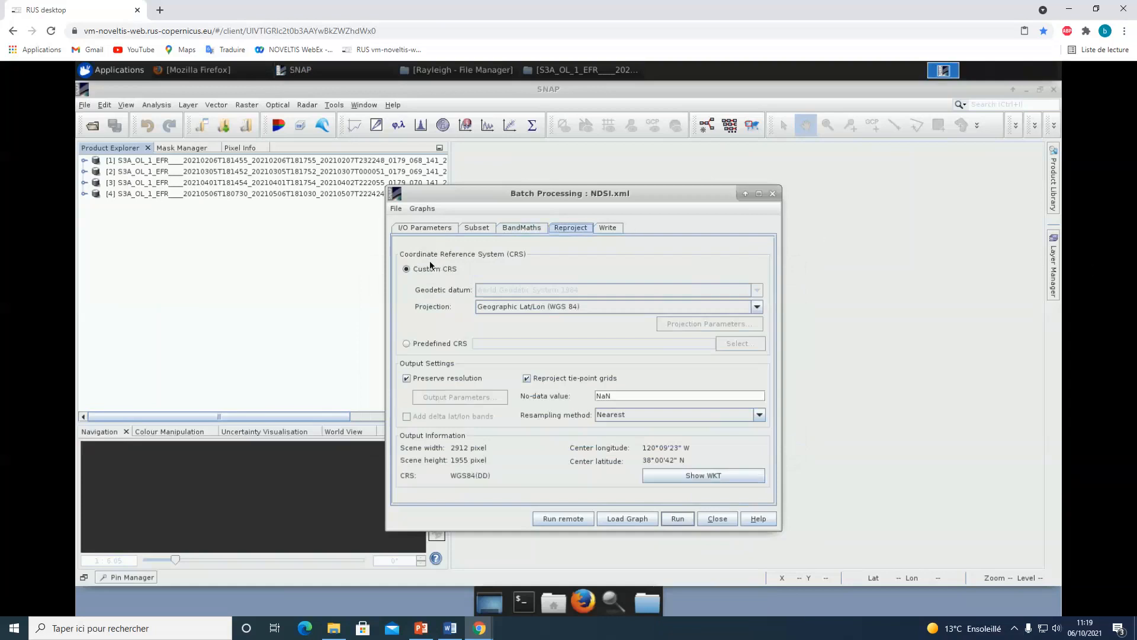
pyautogui.click(756, 308)
pyautogui.scroll(-10, 480, 353)
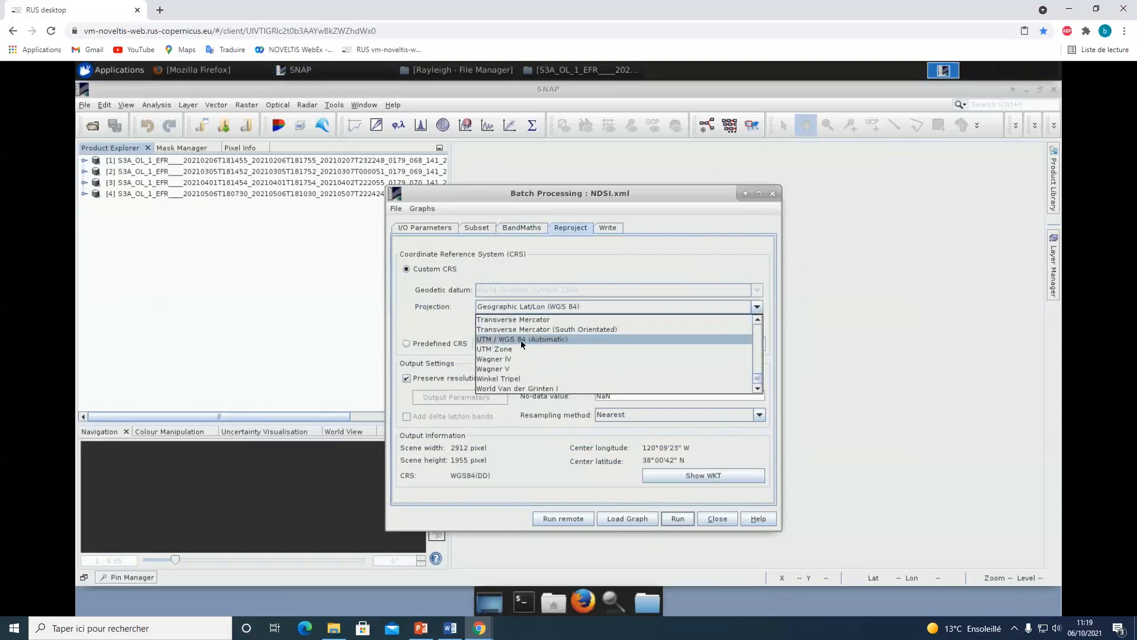
pyautogui.click(521, 339)
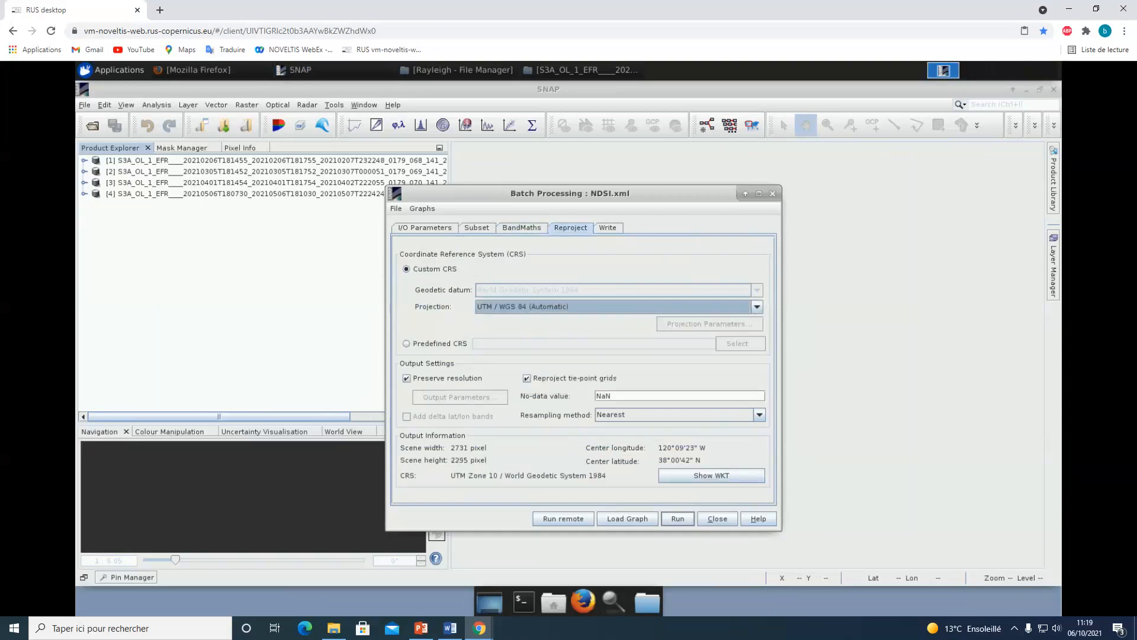
pyautogui.click(527, 379)
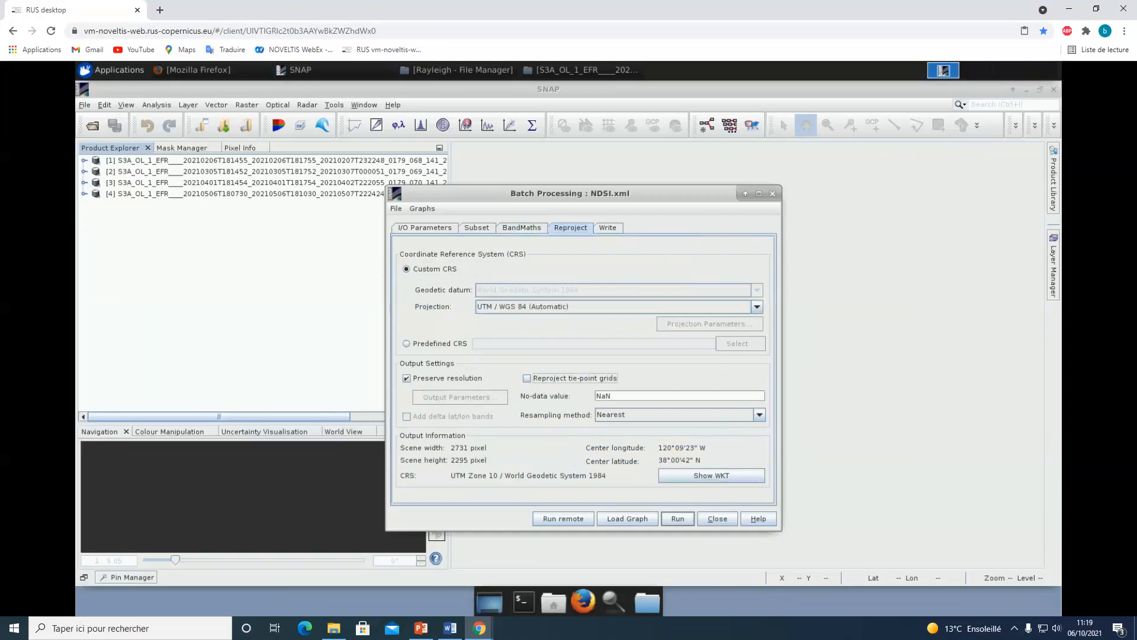
# Step: Examine the full target product name in the Write operator
pyautogui.click(603, 229)
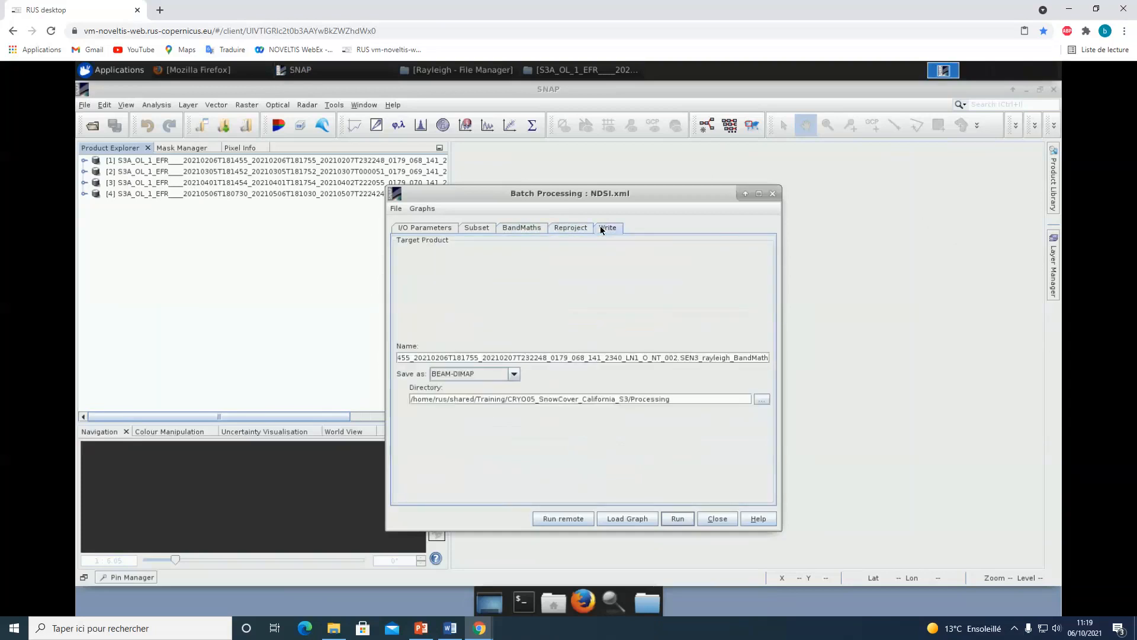
pyautogui.moveTo(573, 358); pyautogui.dragTo(729, 362)
pyautogui.click(722, 359)
pyautogui.moveTo(457, 360); pyautogui.dragTo(839, 363)
pyautogui.click(401, 357)
pyautogui.click(479, 359)
pyautogui.click(722, 361)
# Step: Select CRYO05_SnowCover_California_S3/Processing as the output directory and close Batch Processing without running it
pyautogui.click(762, 400)
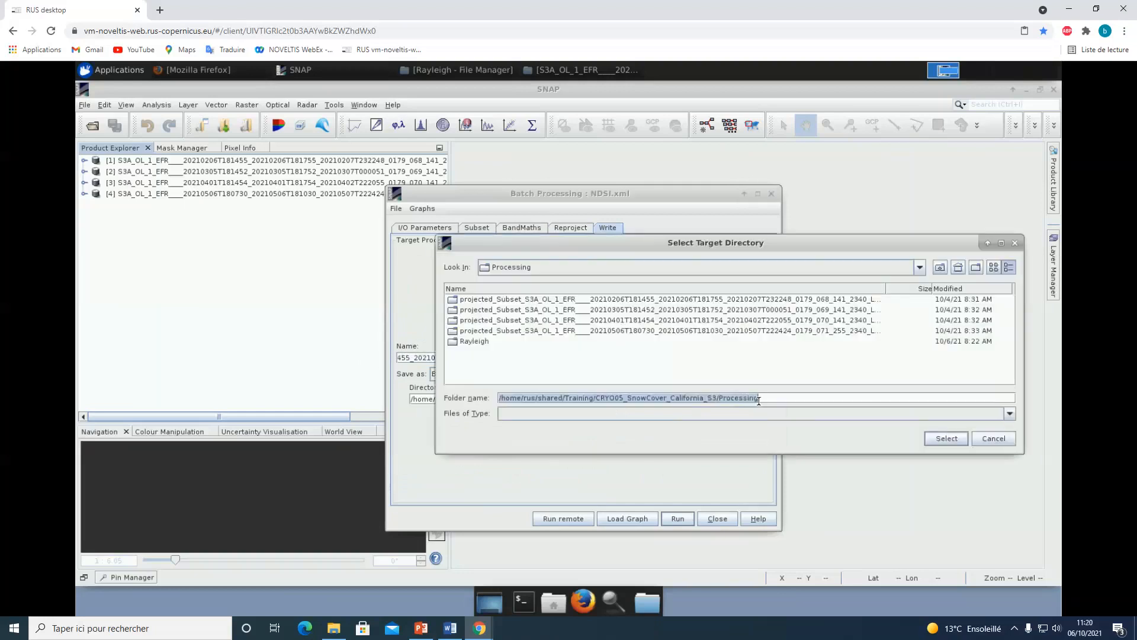
pyautogui.click(938, 438)
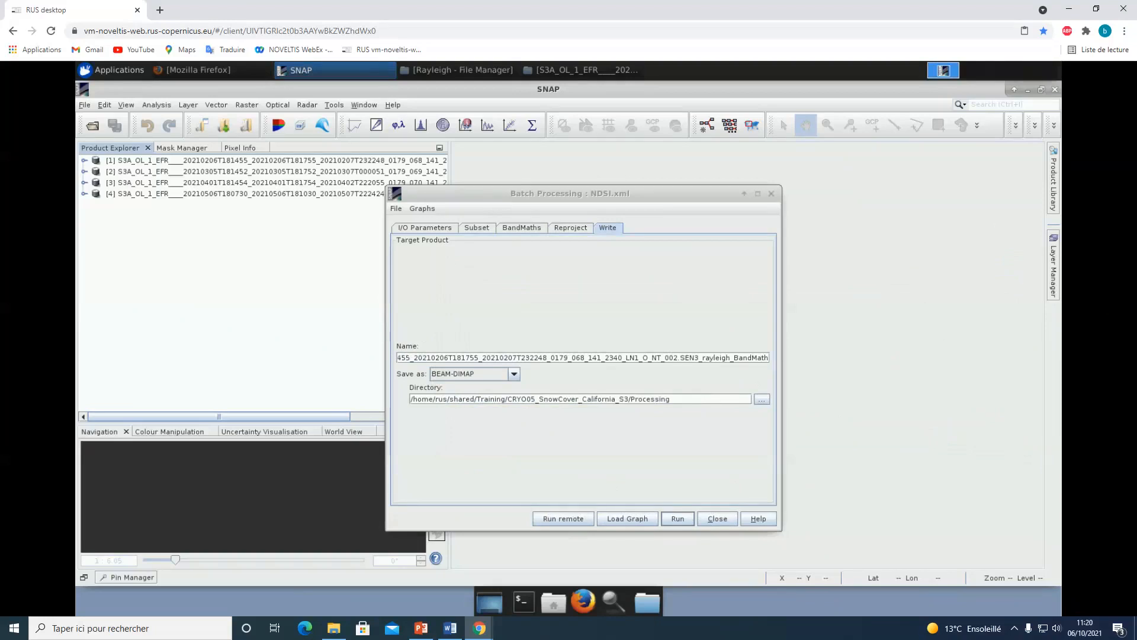
pyautogui.click(709, 191)
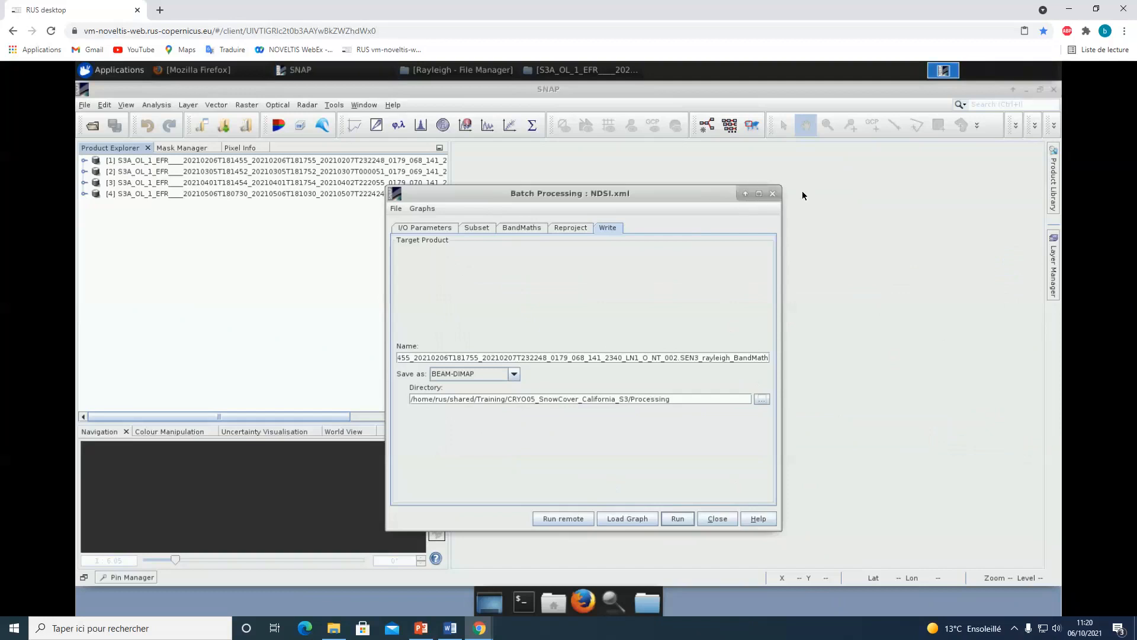
pyautogui.click(773, 193)
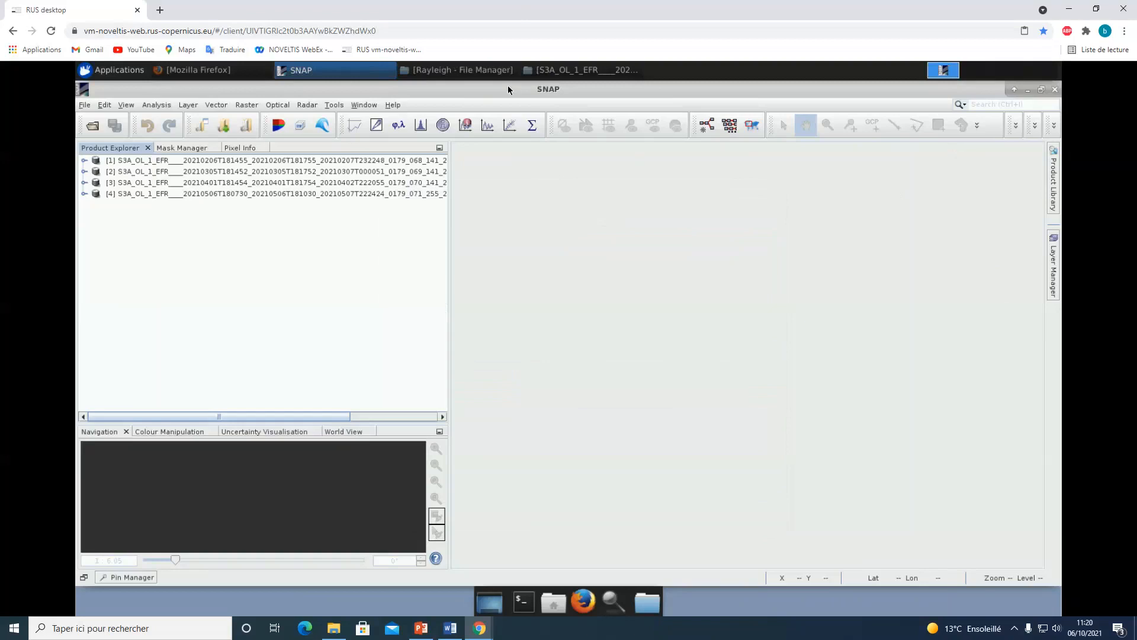
# Step: Load the four projected_Subset BandMath .dim products from the Processing folder into SNAP
pyautogui.click(456, 70)
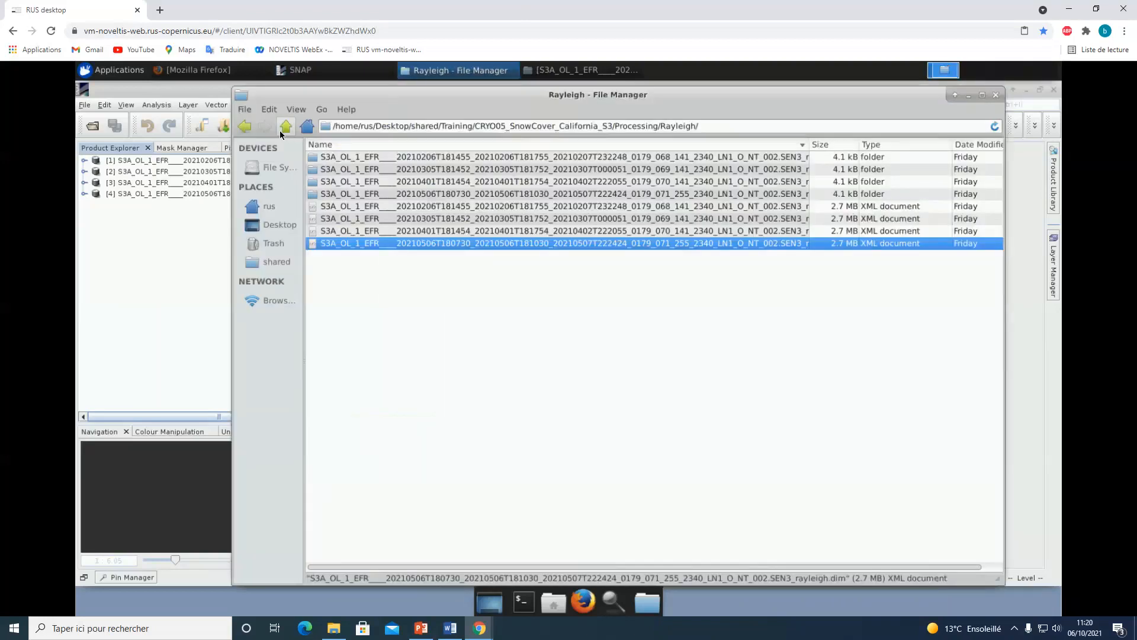
pyautogui.click(279, 128)
pyautogui.moveTo(401, 219); pyautogui.dragTo(183, 238)
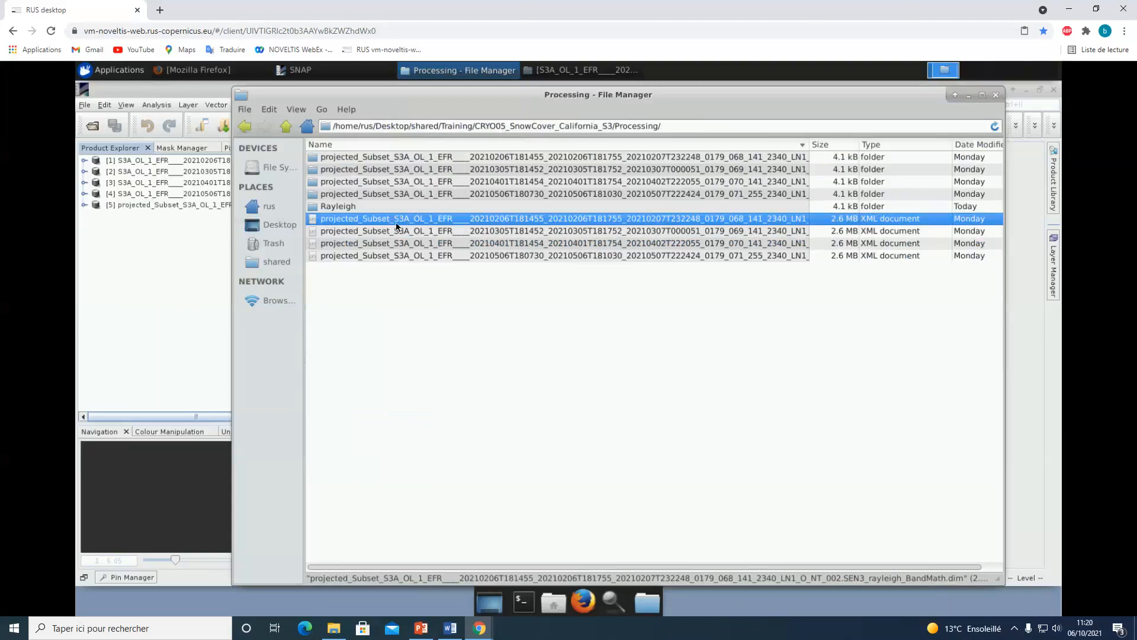
pyautogui.moveTo(399, 232); pyautogui.dragTo(107, 234)
pyautogui.moveTo(418, 241); pyautogui.dragTo(174, 260)
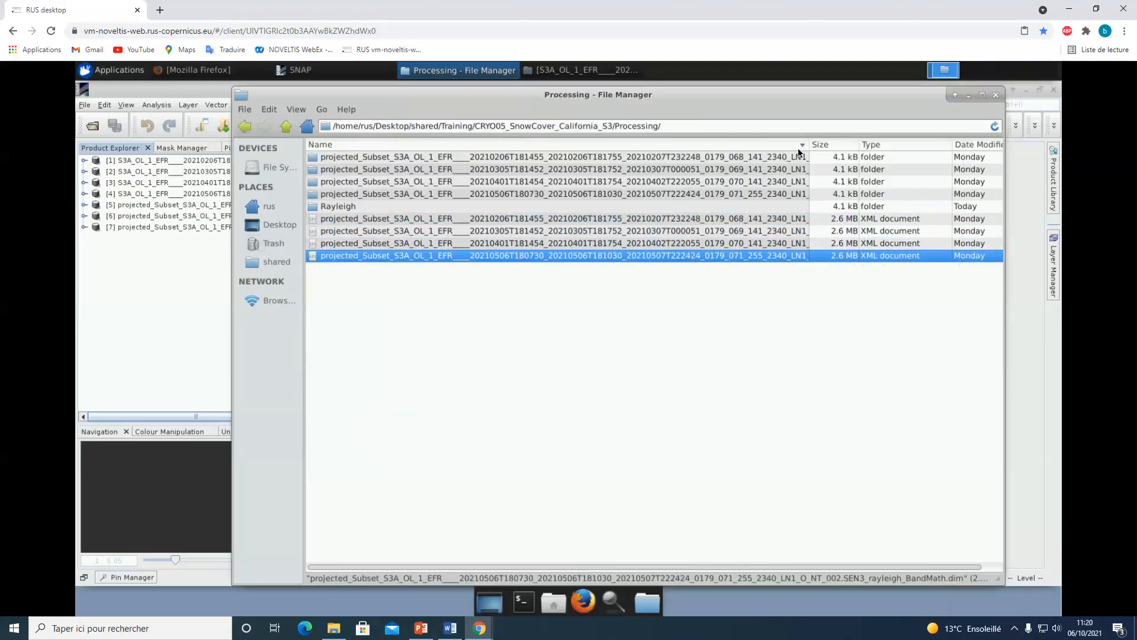
pyautogui.click(969, 96)
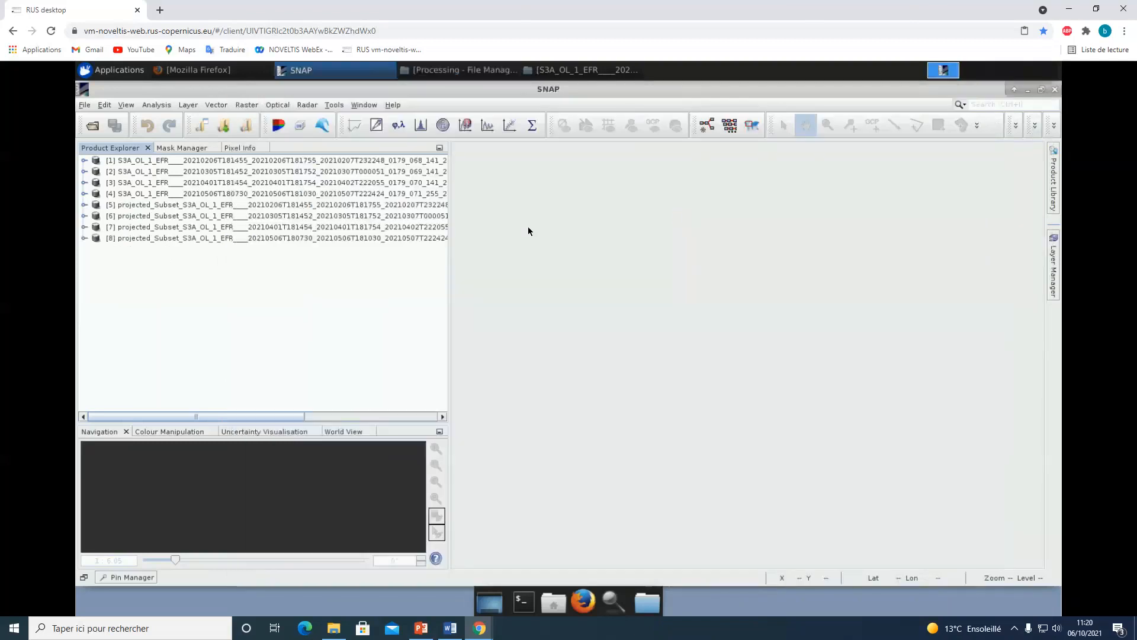
# Step: Expand the projected subset product of 6 February 2021
pyautogui.click(84, 205)
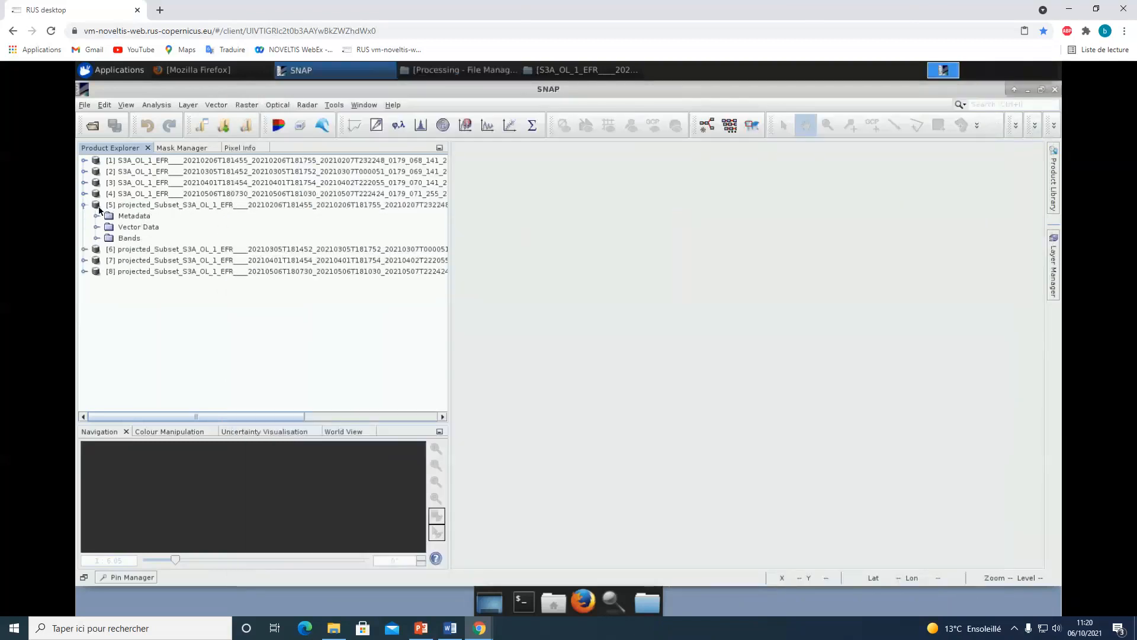
# Step: Open the snow_flag band images of projected subset products [5] and [6]
pyautogui.click(96, 238)
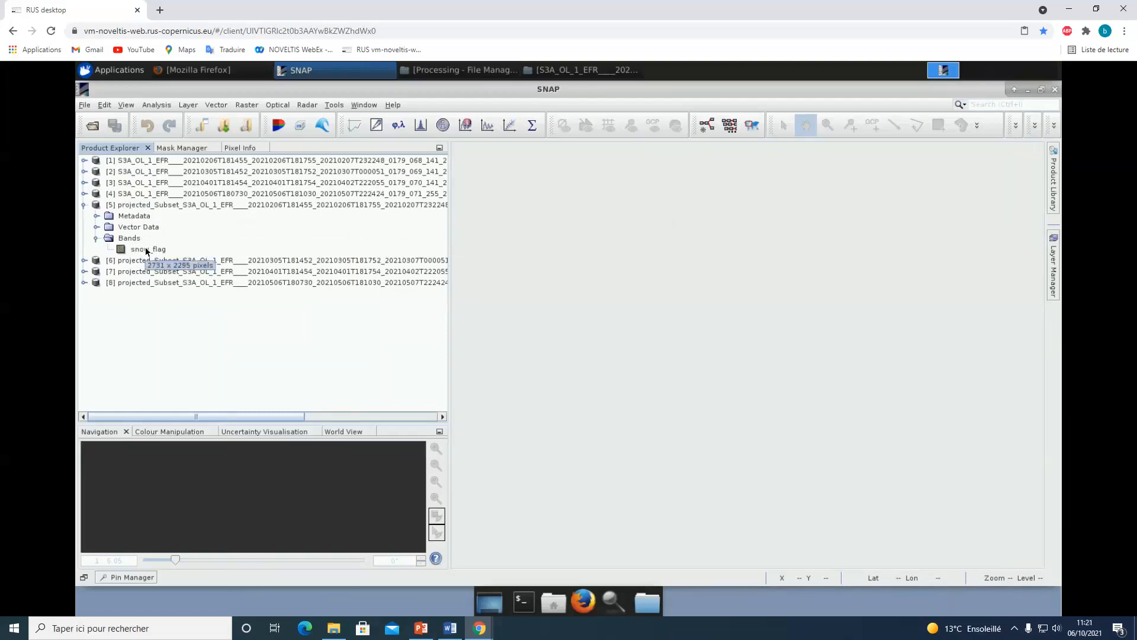
pyautogui.doubleClick(147, 250)
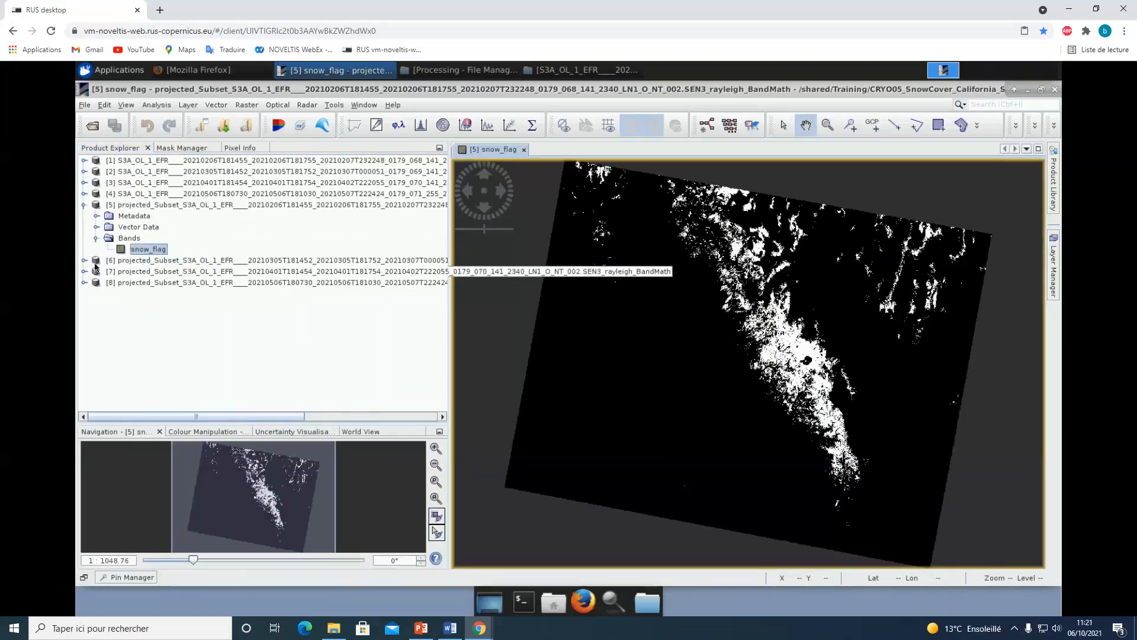
pyautogui.click(85, 261)
pyautogui.click(96, 294)
pyautogui.doubleClick(140, 306)
# Step: Open the snow_flag band images of projected subset products [7] and [8]
pyautogui.doubleClick(135, 316)
pyautogui.click(131, 350)
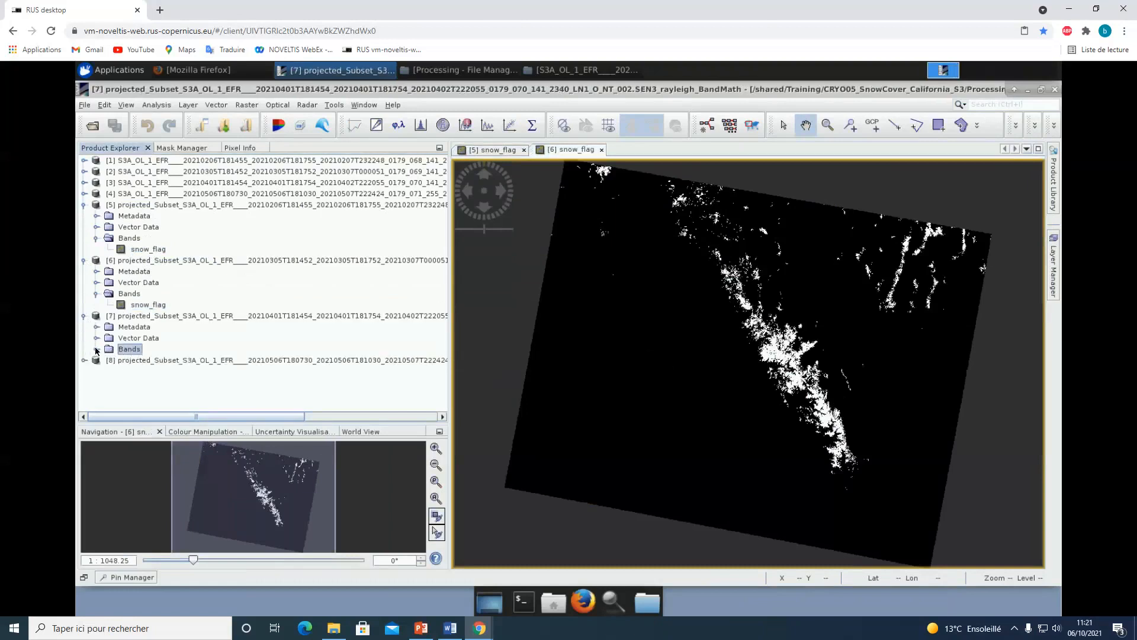
pyautogui.click(96, 350)
pyautogui.doubleClick(148, 360)
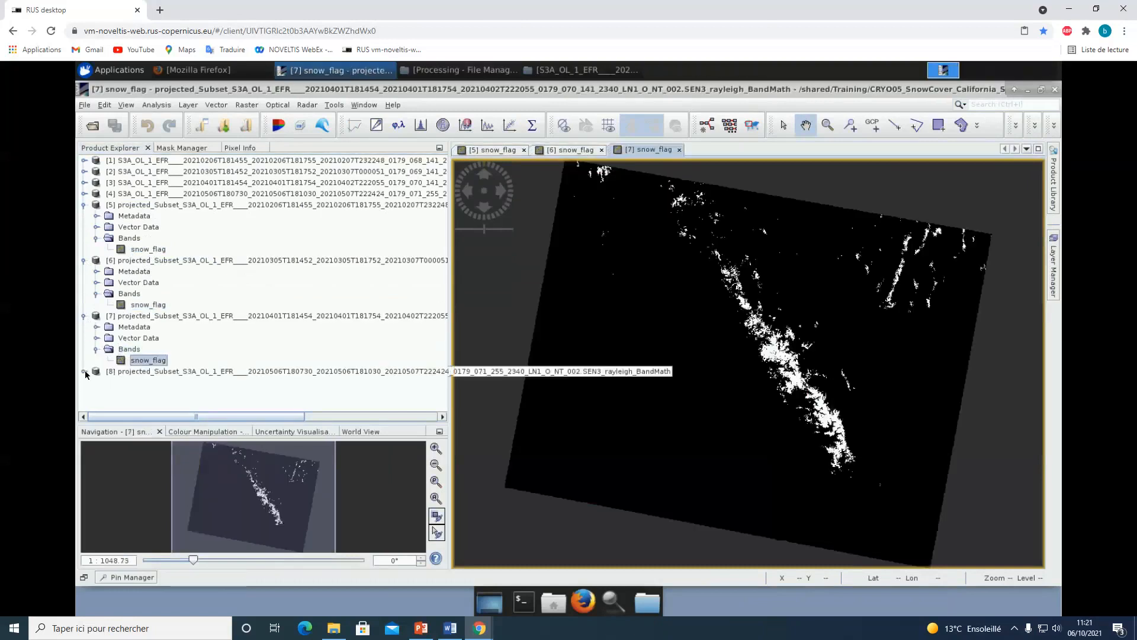
pyautogui.click(84, 371)
pyautogui.click(96, 404)
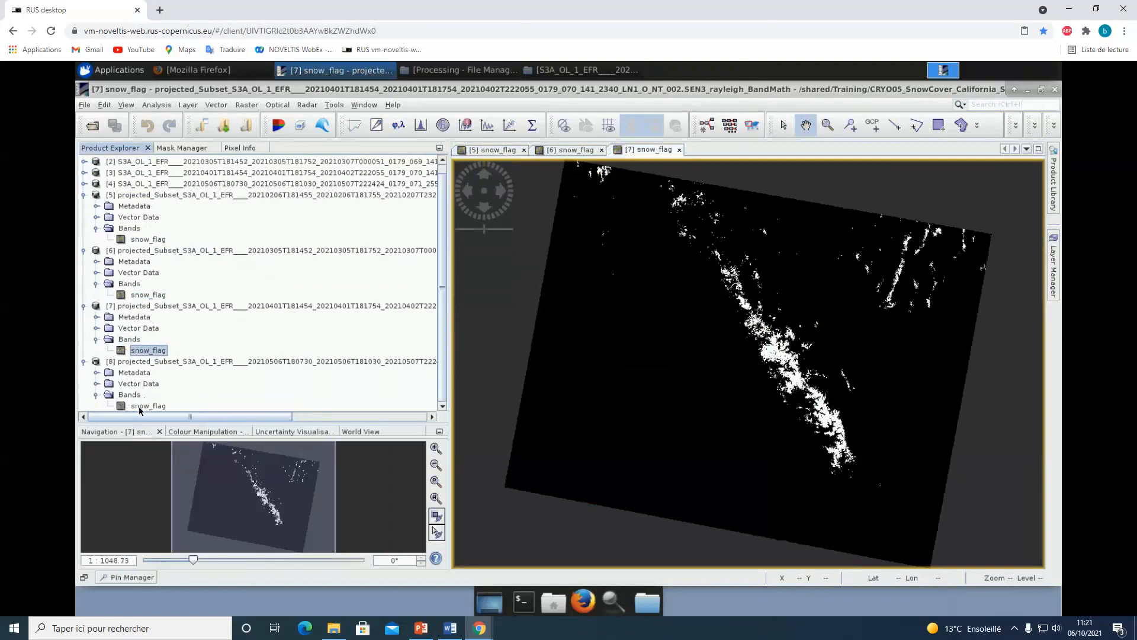
pyautogui.doubleClick(141, 406)
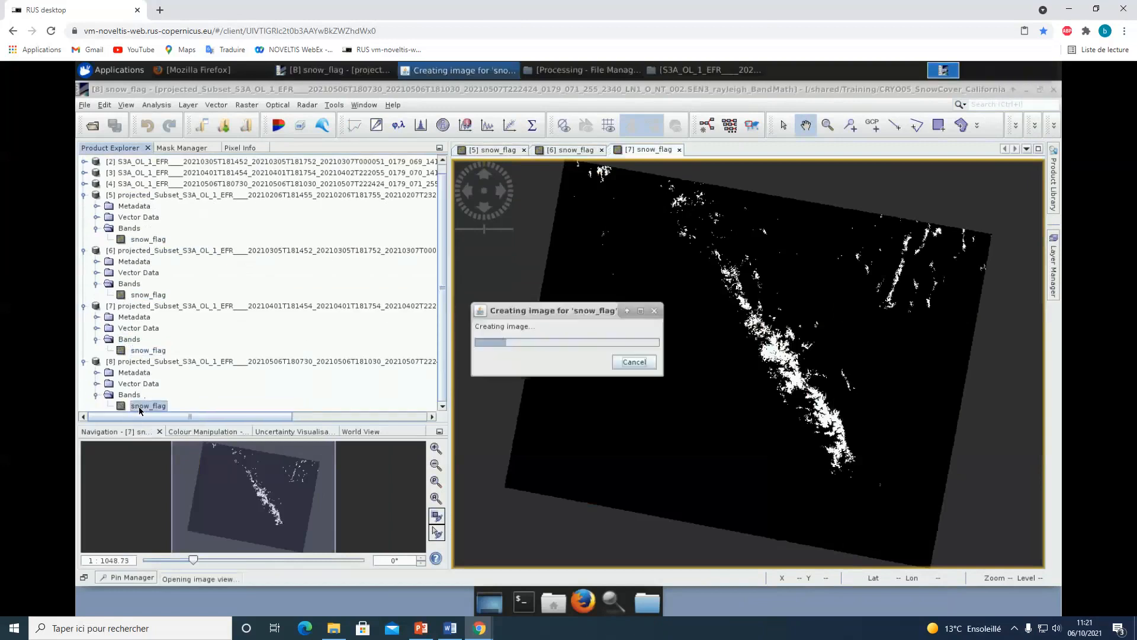
# Step: Tile the four open snow_flag image windows horizontally
pyautogui.click(364, 105)
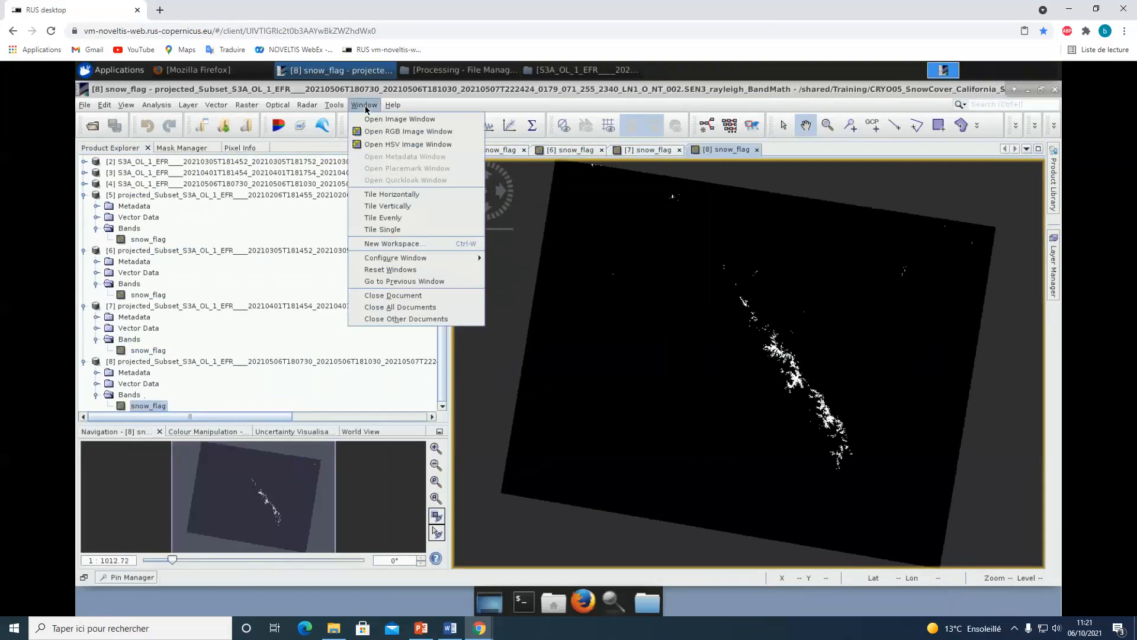
pyautogui.click(415, 198)
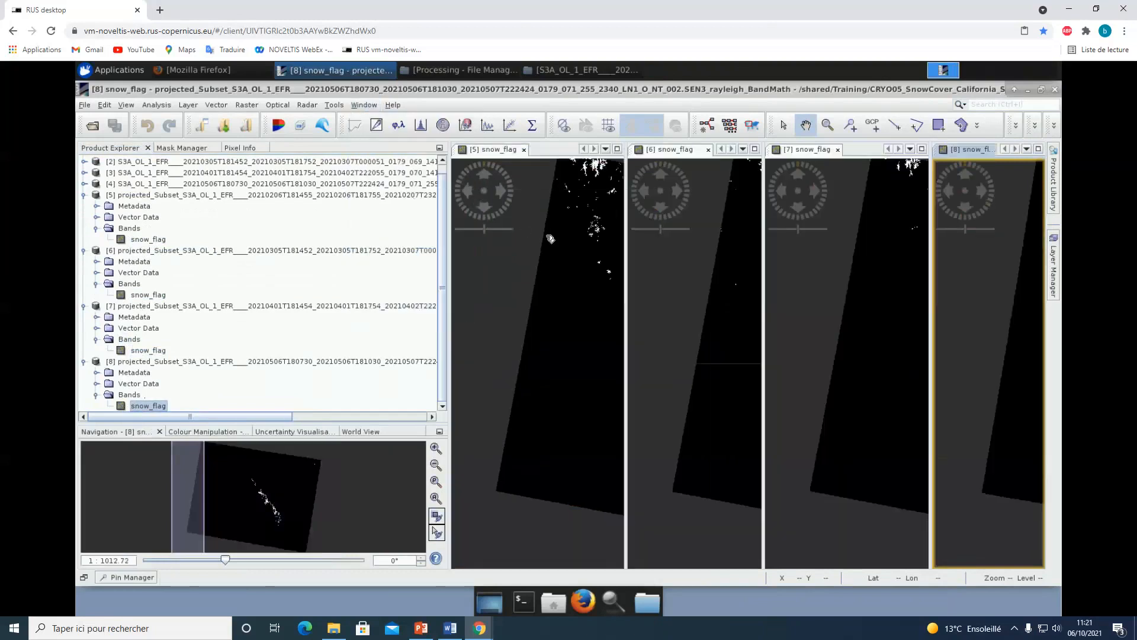
# Step: Compare the snow cover along the mountain range across the four tiled snow_flag images
pyautogui.scroll(3, 553, 238)
pyautogui.scroll(-5, 581, 262)
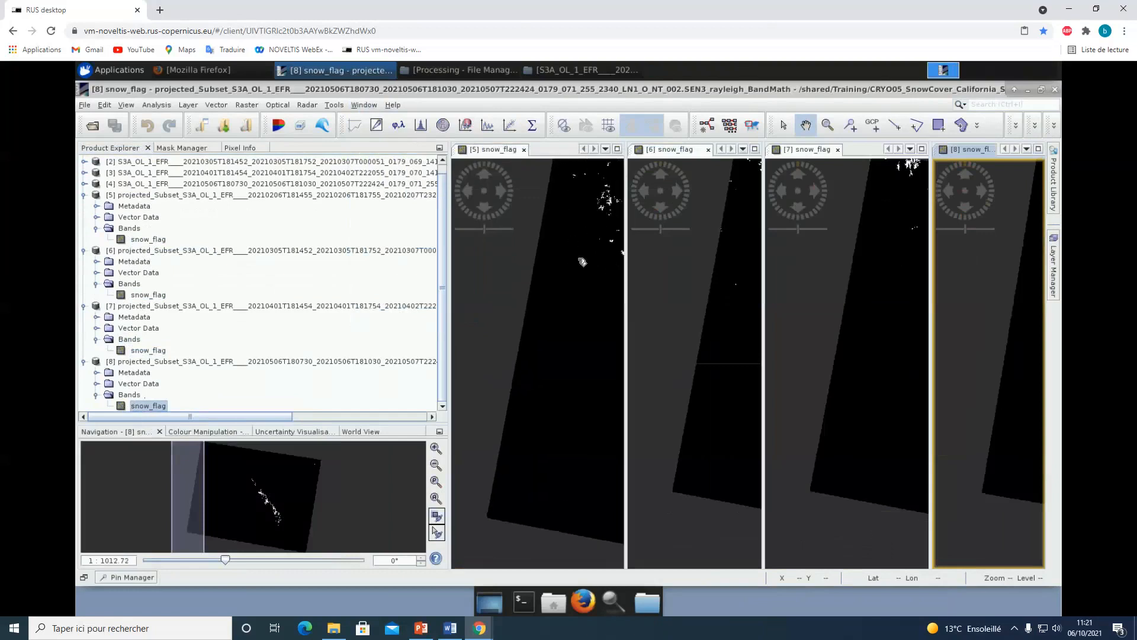
pyautogui.moveTo(581, 264); pyautogui.dragTo(468, 295)
pyautogui.scroll(-2, 604, 297)
pyautogui.scroll(4, 604, 296)
pyautogui.moveTo(605, 297); pyautogui.dragTo(524, 275)
pyautogui.scroll(5, 538, 283)
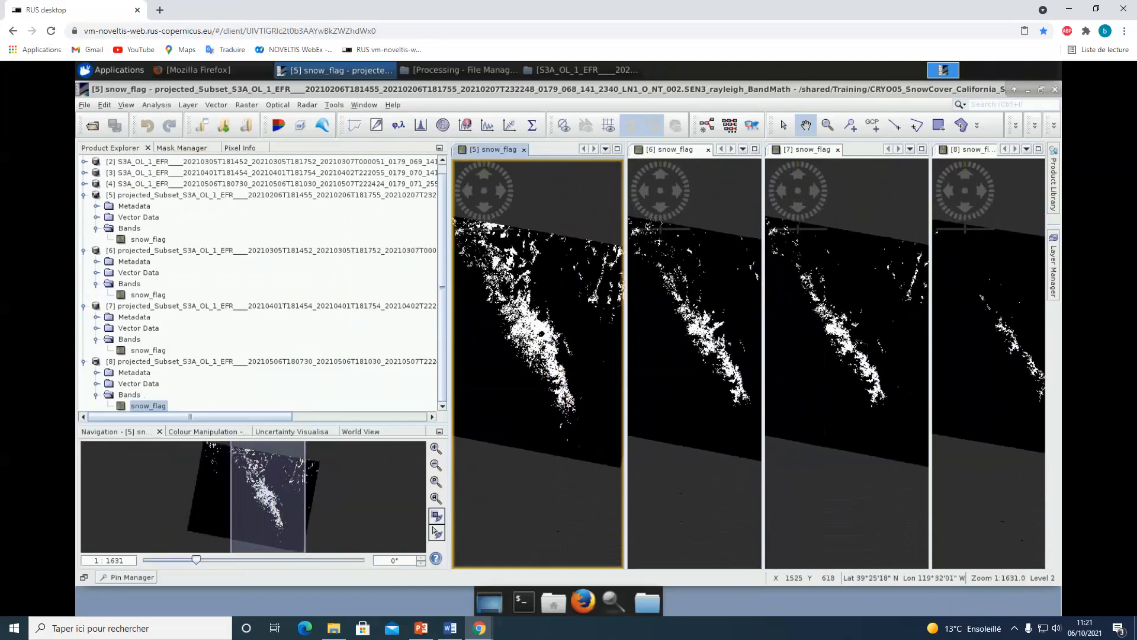
pyautogui.click(697, 287)
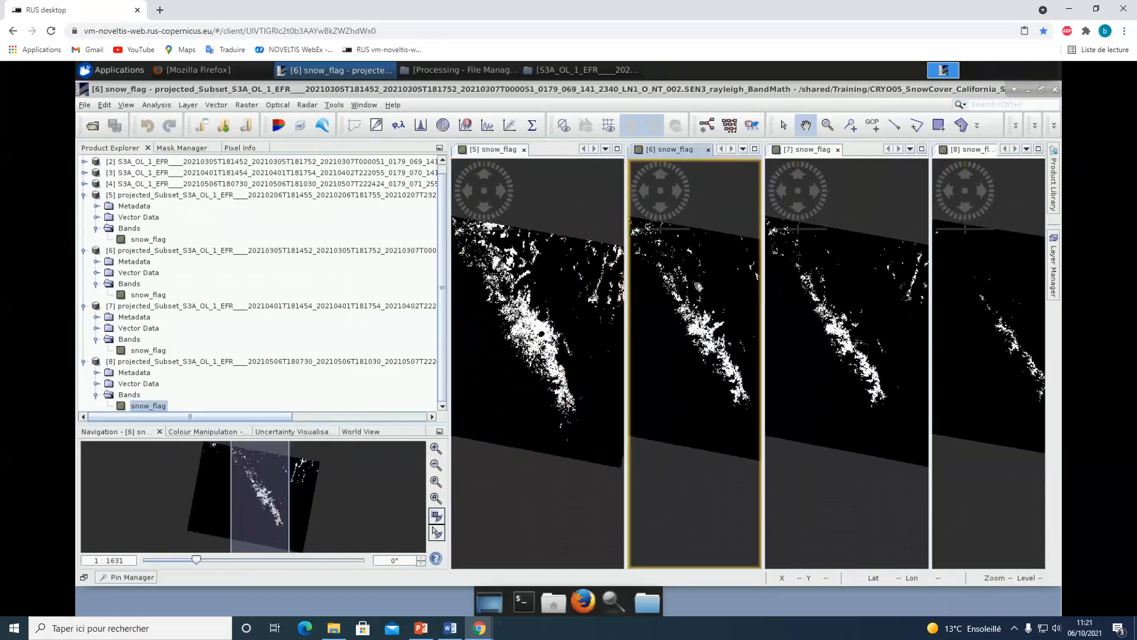
pyautogui.click(855, 311)
pyautogui.click(987, 321)
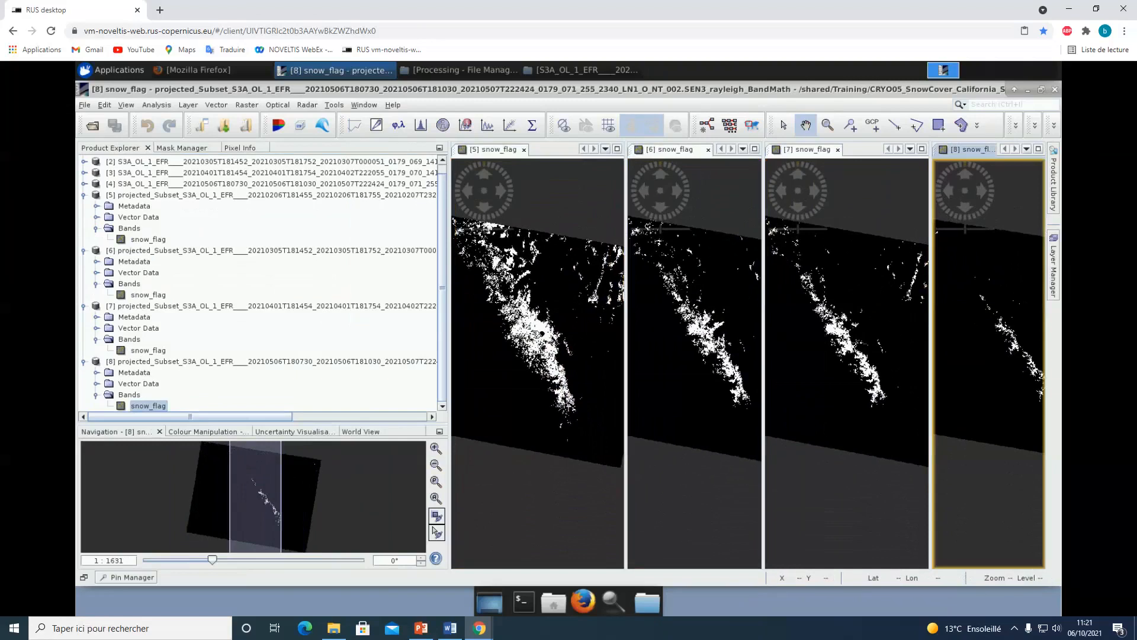
pyautogui.moveTo(478, 334); pyautogui.dragTo(485, 333)
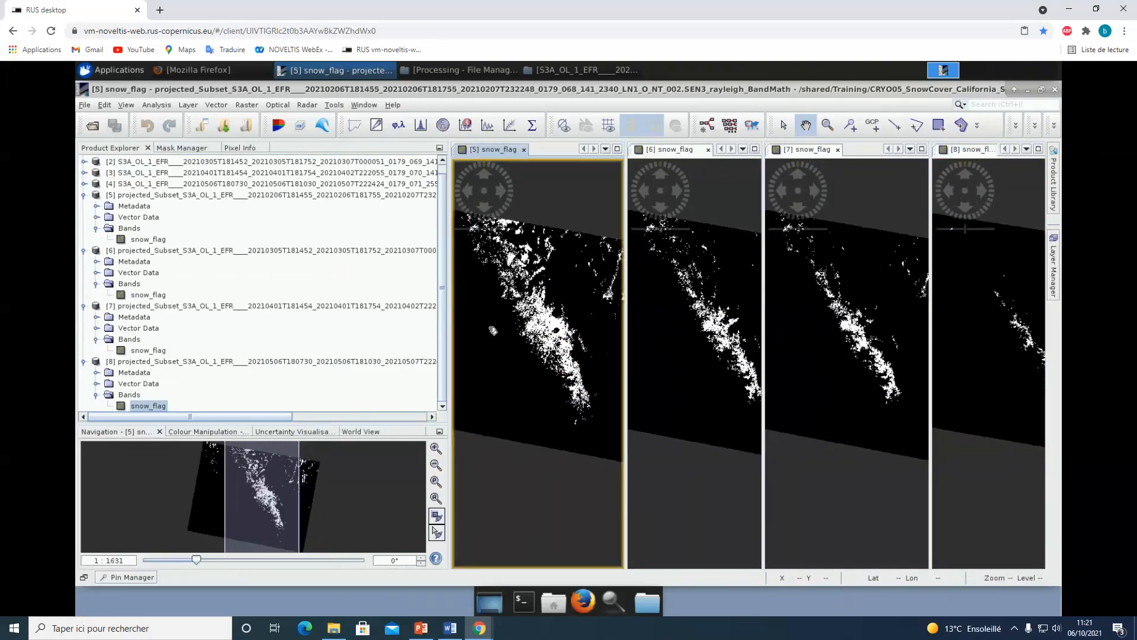
pyautogui.moveTo(886, 335); pyautogui.dragTo(868, 347)
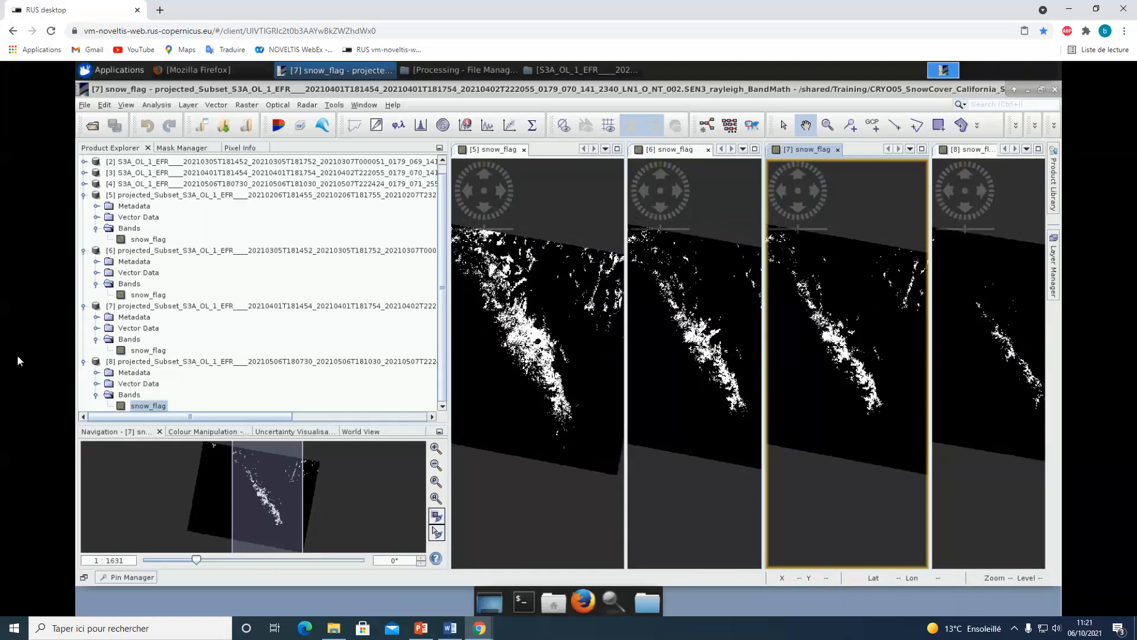
# Step: Collapse the four projected subset products [5] to [8] in the product tree
pyautogui.click(84, 361)
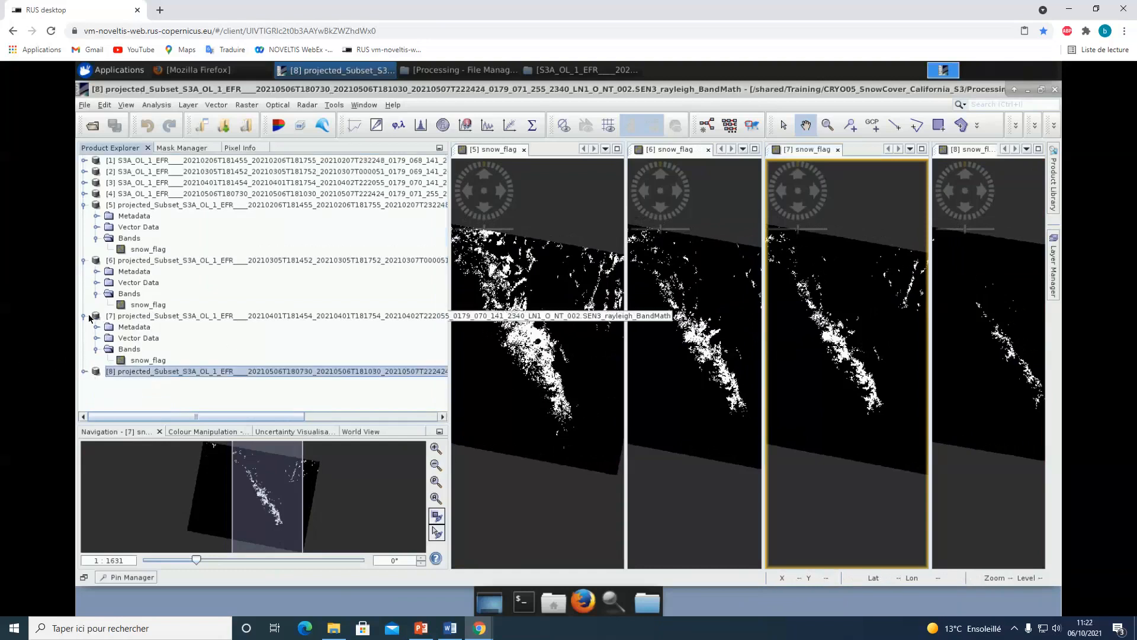
pyautogui.click(84, 316)
pyautogui.click(84, 260)
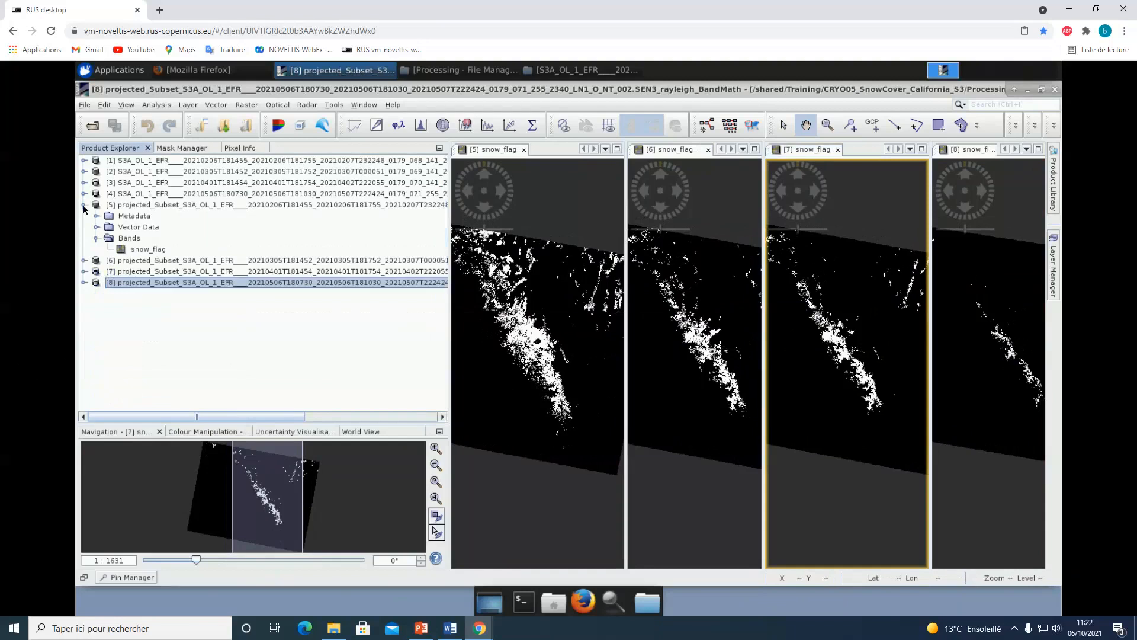
pyautogui.click(83, 205)
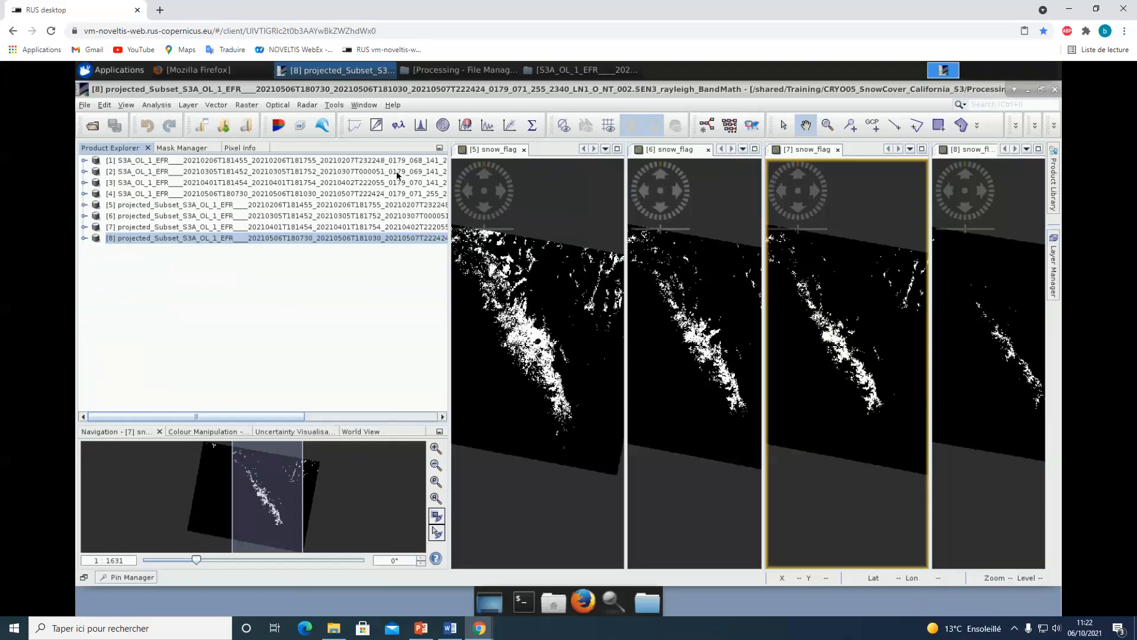
# Step: Close all four snow_flag image windows
pyautogui.click(524, 149)
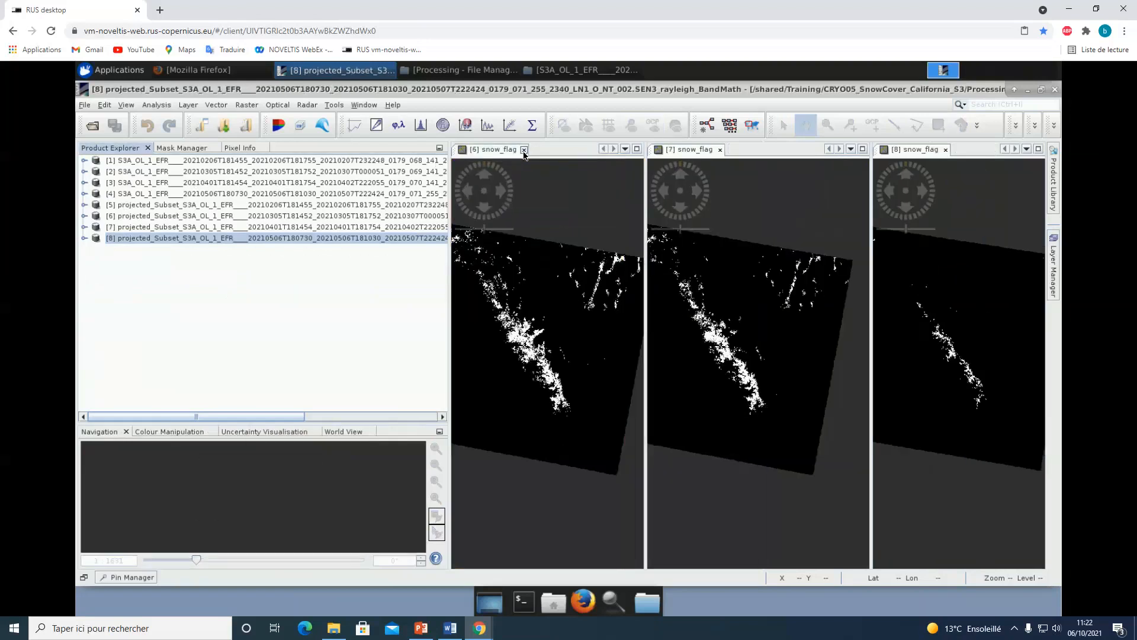
pyautogui.click(524, 150)
pyautogui.click(524, 149)
pyautogui.click(524, 151)
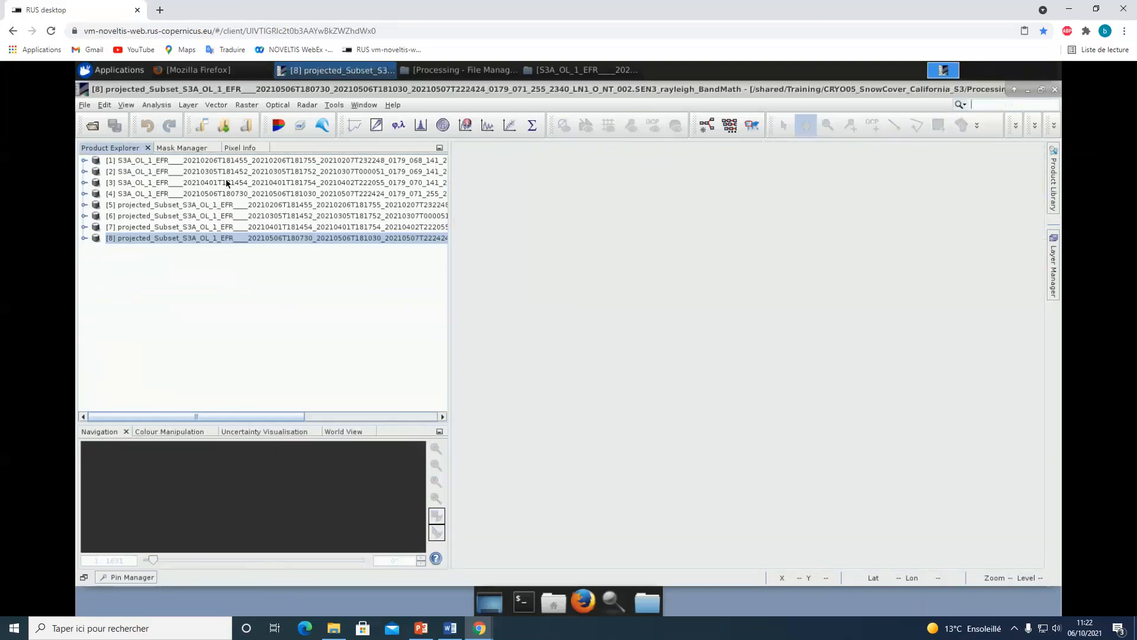
# Step: Open an RGB image of Rayleigh product [1], using rBRR_17 for red and choosing new bands for the green and blue channels
pyautogui.click(159, 165)
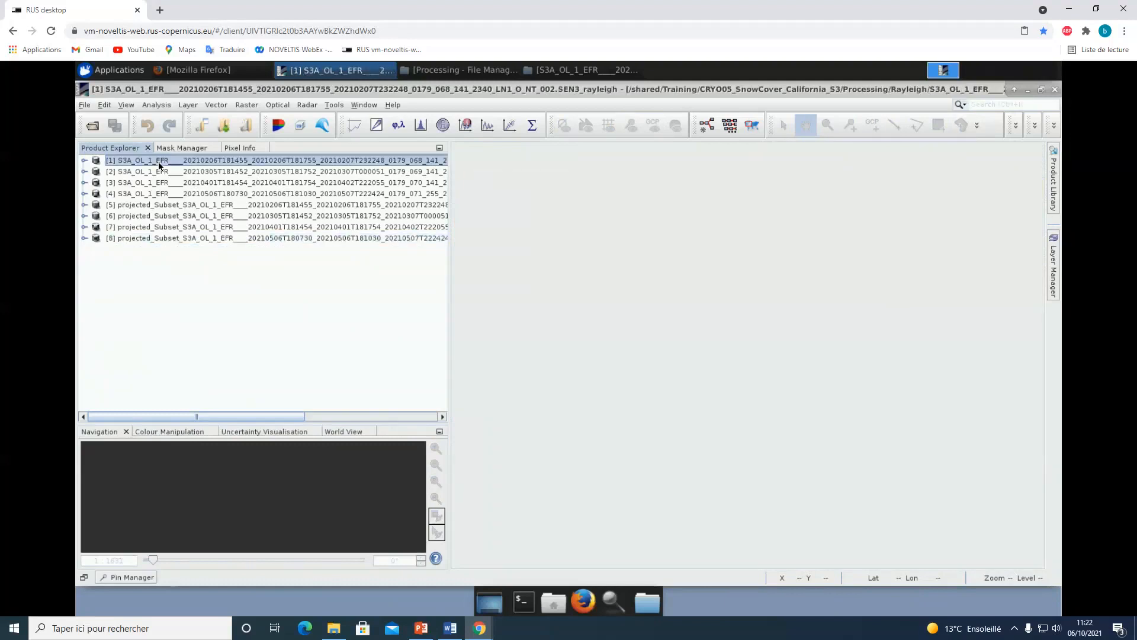
pyautogui.rightClick(159, 164)
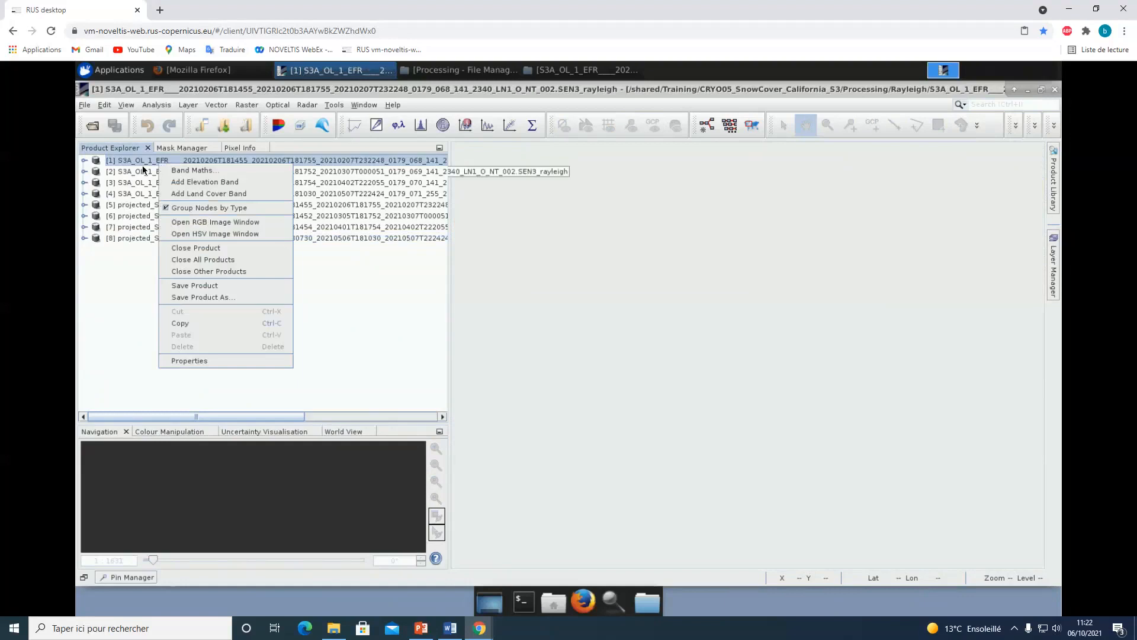
pyautogui.click(143, 165)
pyautogui.rightClick(151, 159)
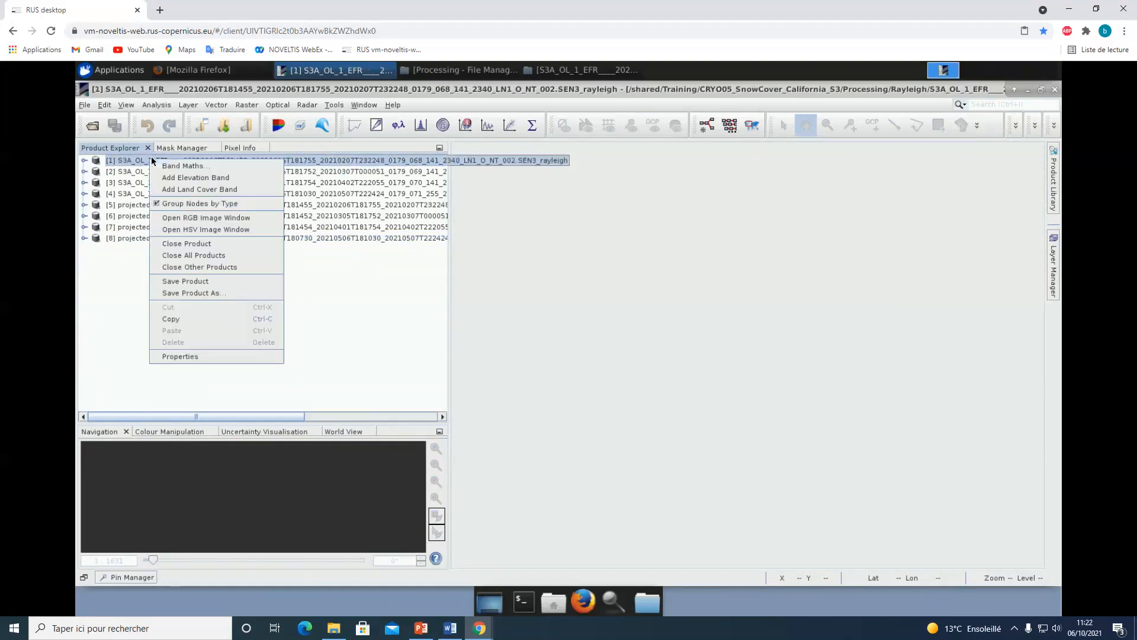
pyautogui.click(191, 218)
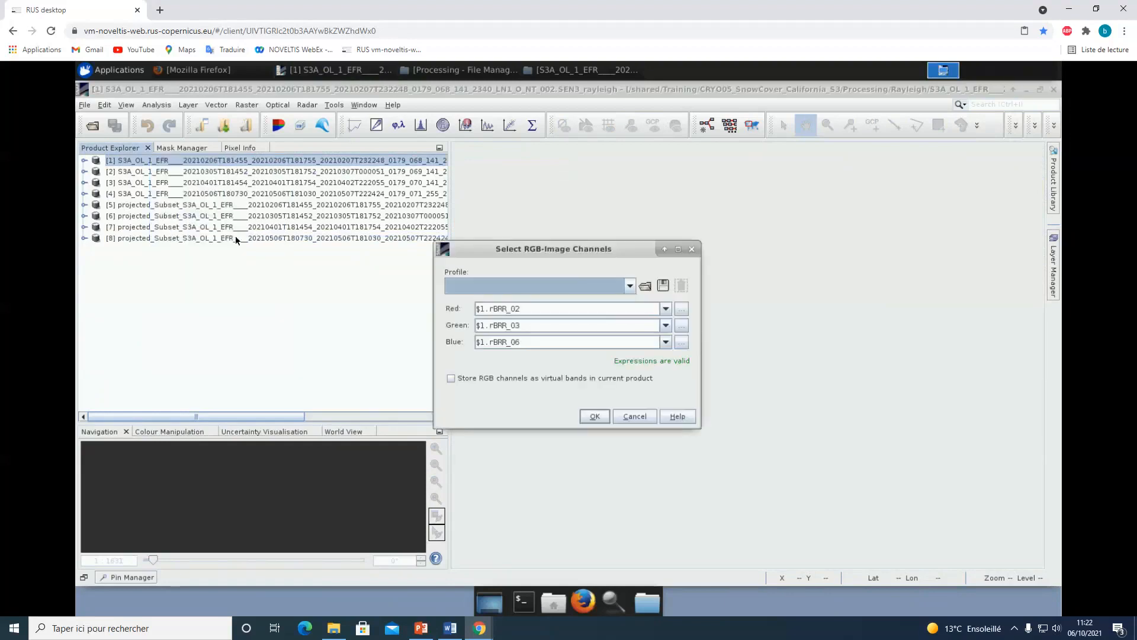
pyautogui.click(666, 309)
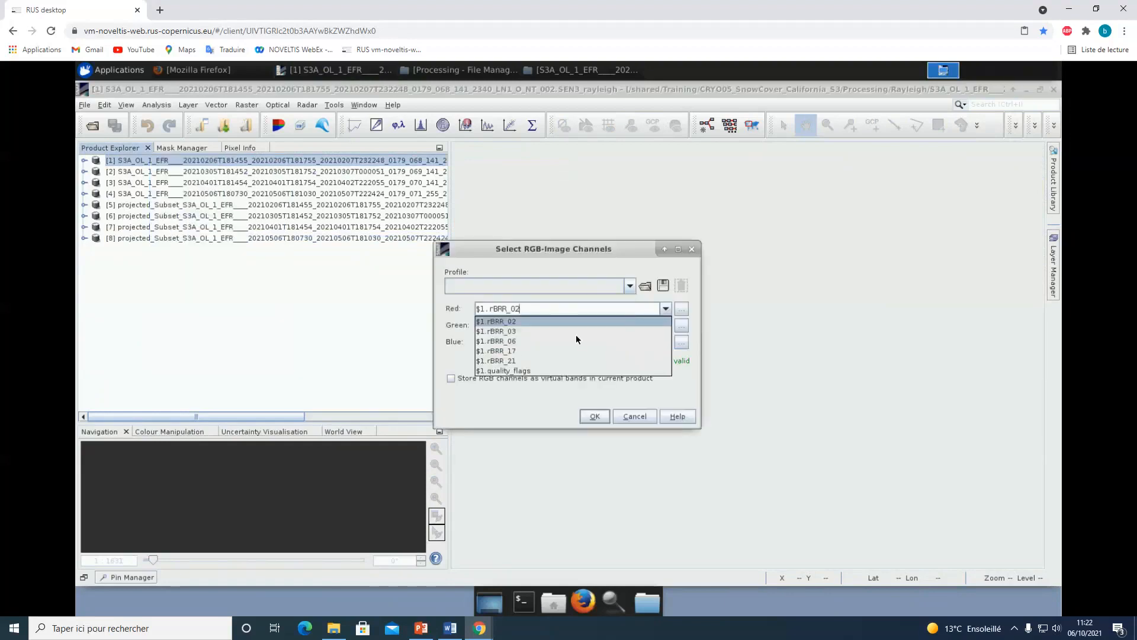
pyautogui.click(506, 352)
pyautogui.click(665, 325)
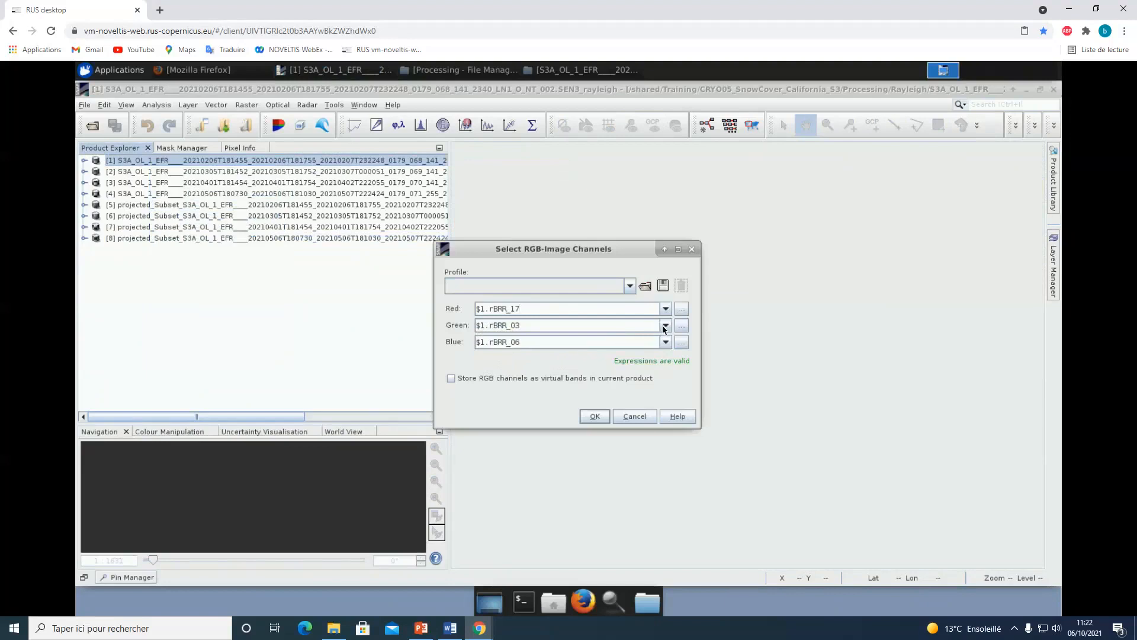
pyautogui.click(610, 357)
pyautogui.click(537, 365)
pyautogui.click(594, 416)
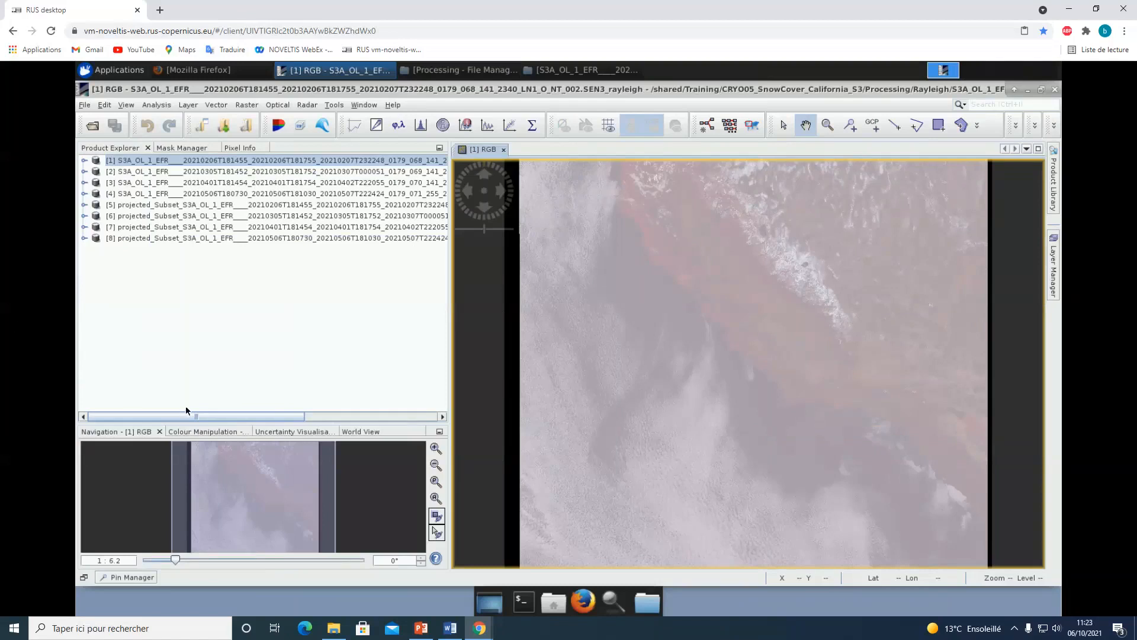
# Step: Set the RGB image's red channel colour range to a minimum of 0 and a maximum of 0.6
pyautogui.click(212, 433)
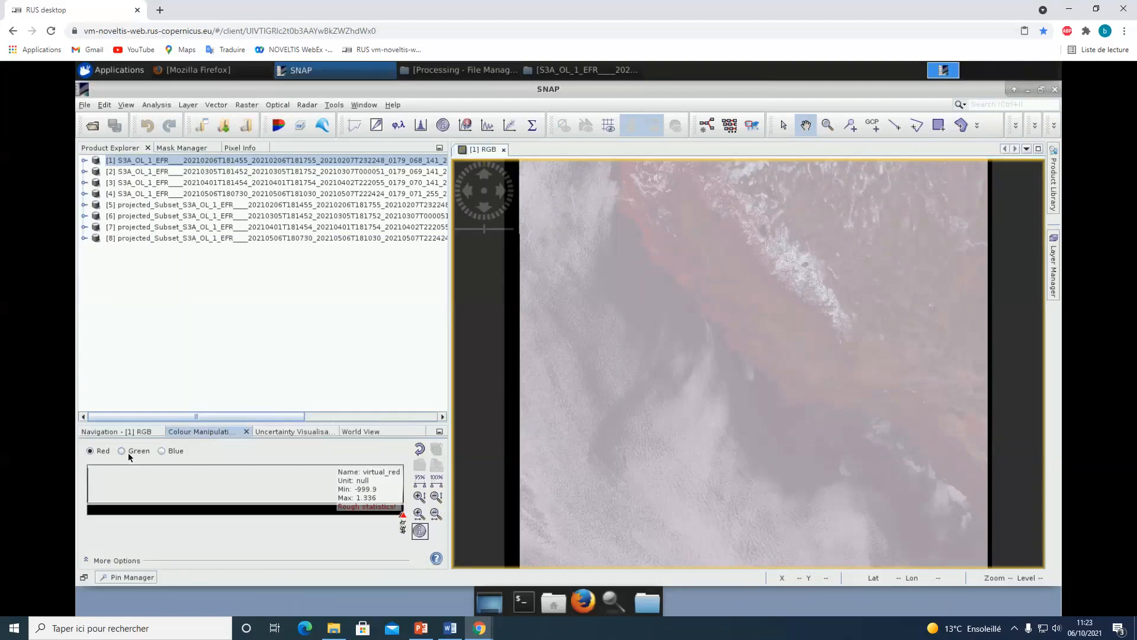
pyautogui.click(420, 515)
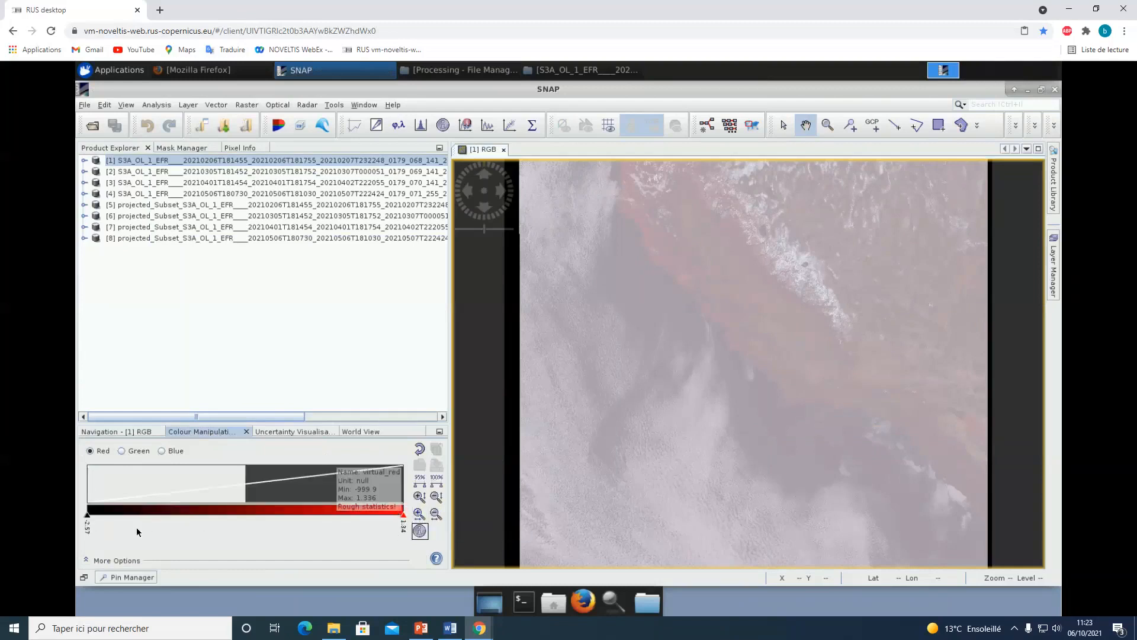
pyautogui.click(88, 532)
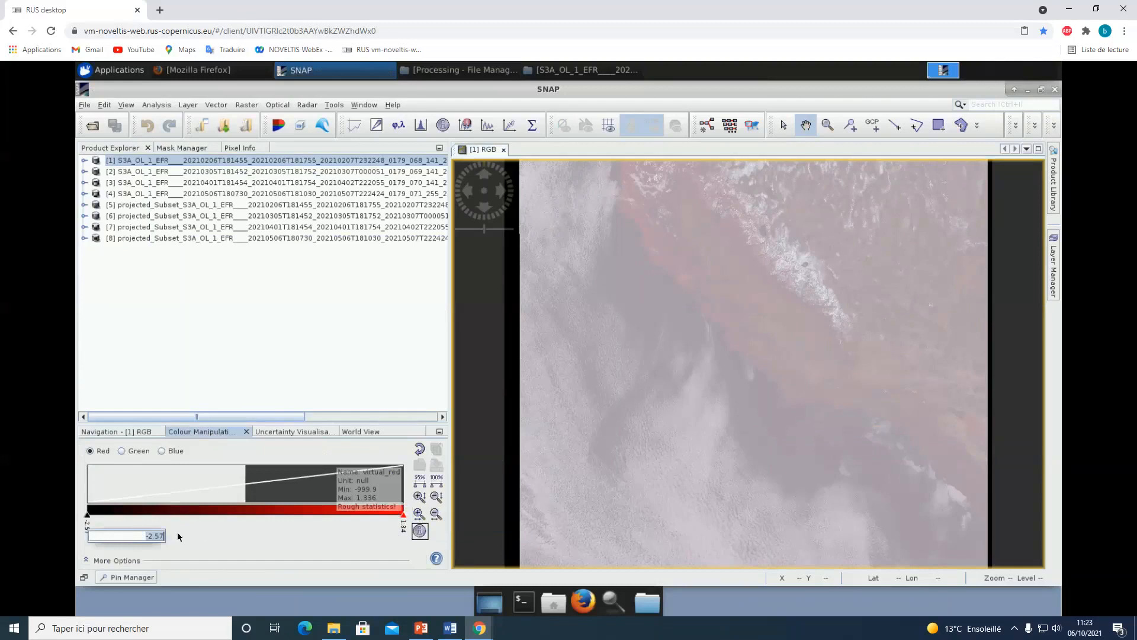
pyautogui.write('0')
pyautogui.press('Return')
pyautogui.click(402, 527)
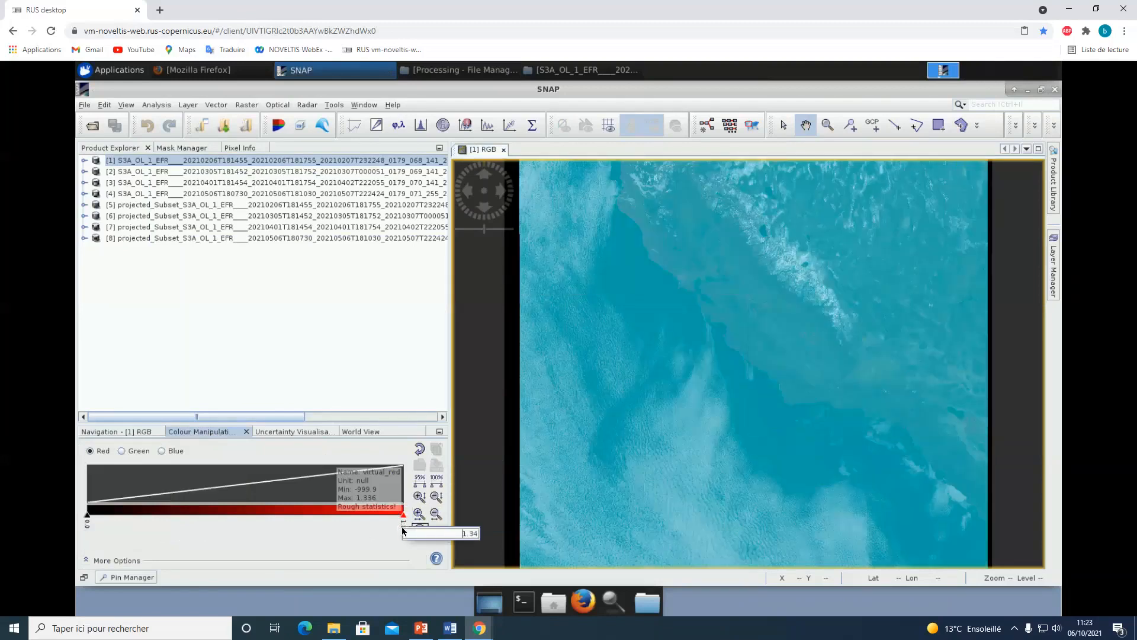
pyautogui.hotkey('ctrl', 'a')
pyautogui.write('0.6')
pyautogui.press('Return')
# Step: Set the green channel's colour range to a minimum of 0 and a maximum of 0.6
pyautogui.click(122, 450)
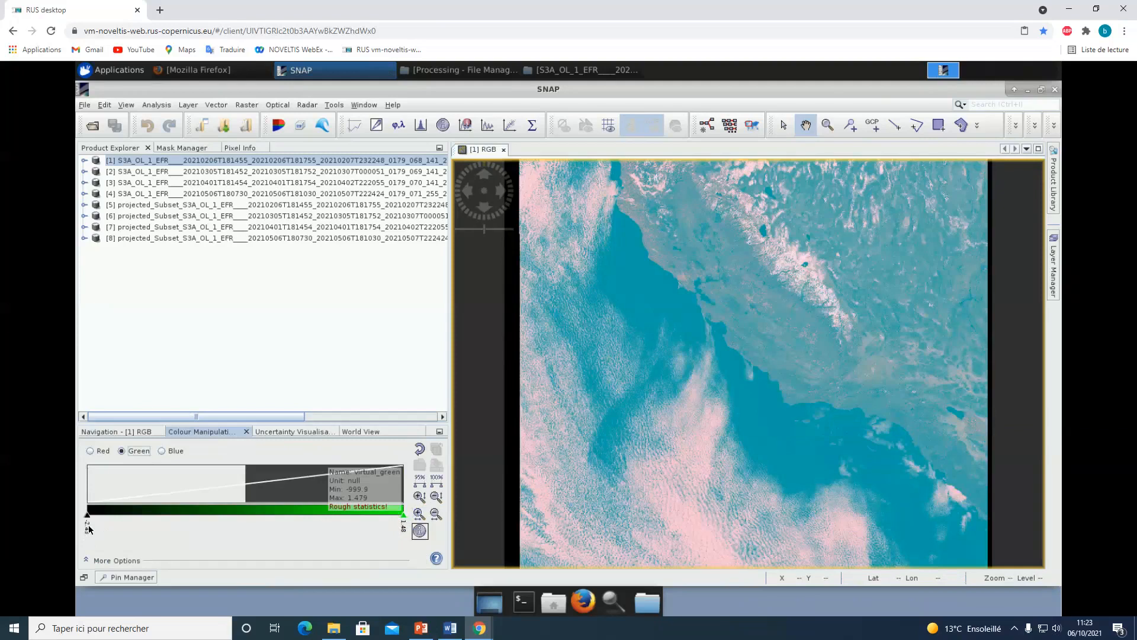
pyautogui.click(88, 527)
pyautogui.write('0')
pyautogui.click(403, 525)
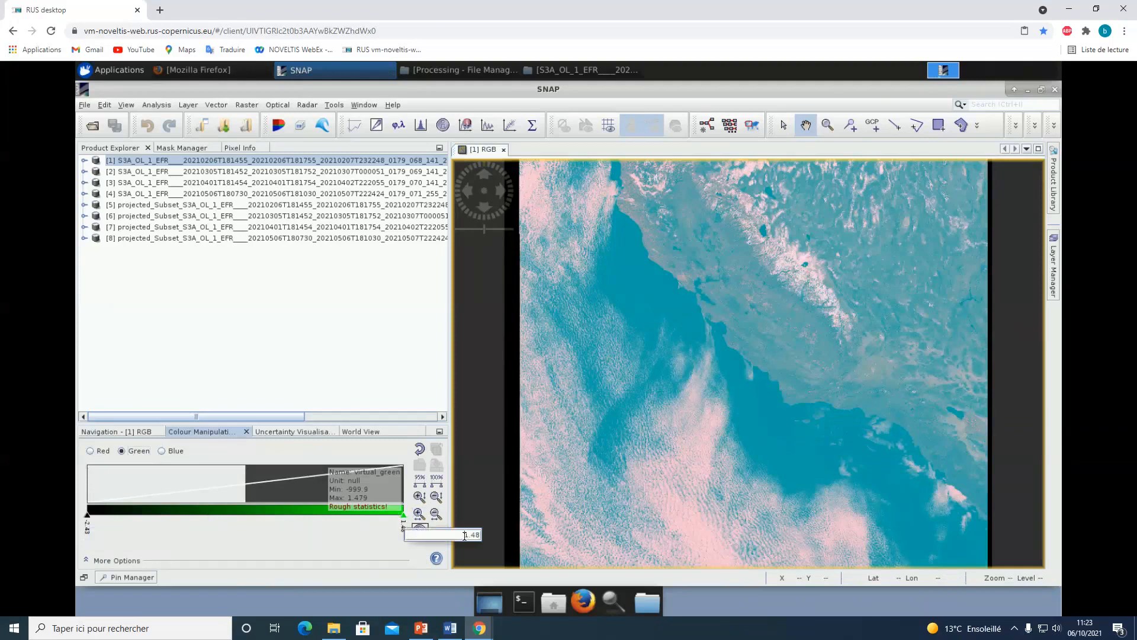
pyautogui.write('0.6')
pyautogui.press('Return')
# Step: Set the blue channel's colour range to a minimum of 0 and a maximum of 0.6
pyautogui.click(163, 451)
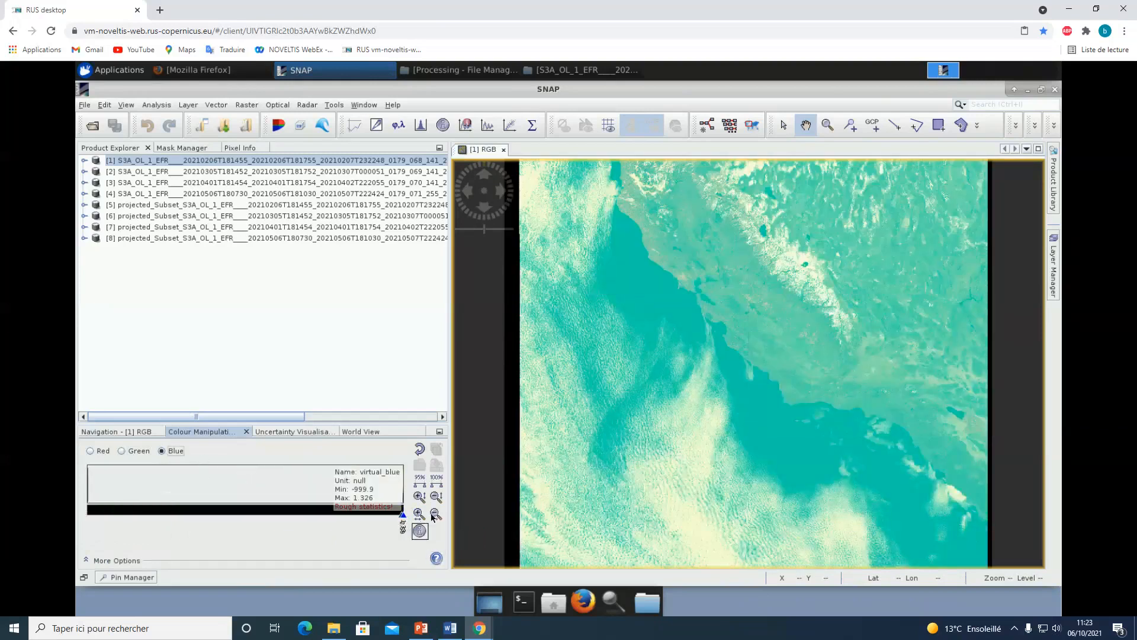
pyautogui.click(110, 529)
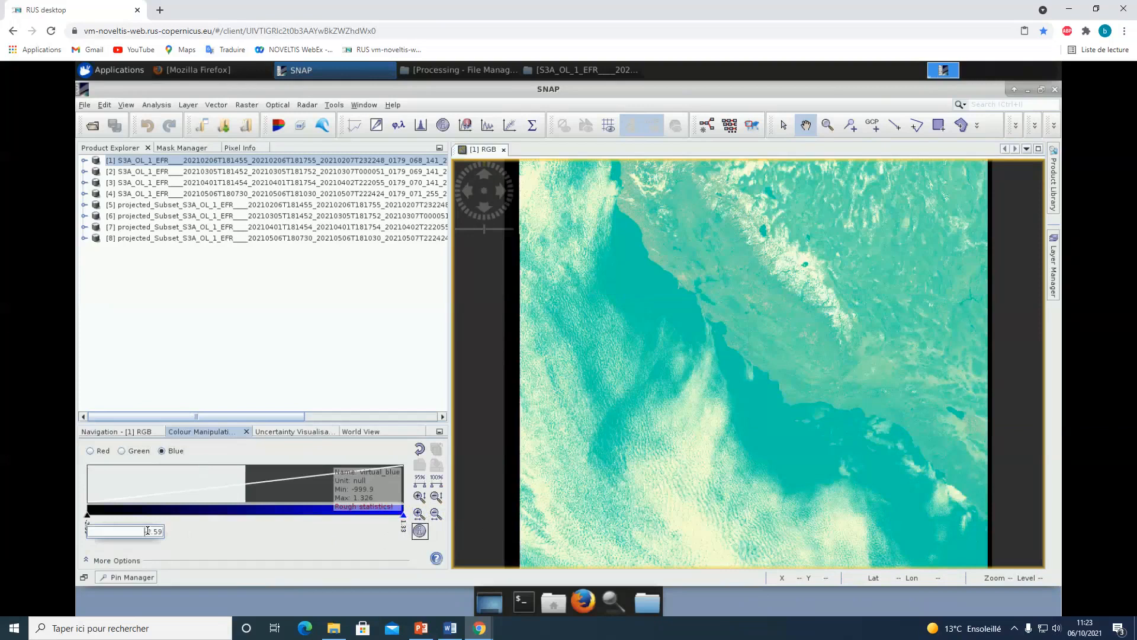
pyautogui.write('0')
pyautogui.press('Return')
pyautogui.click(405, 525)
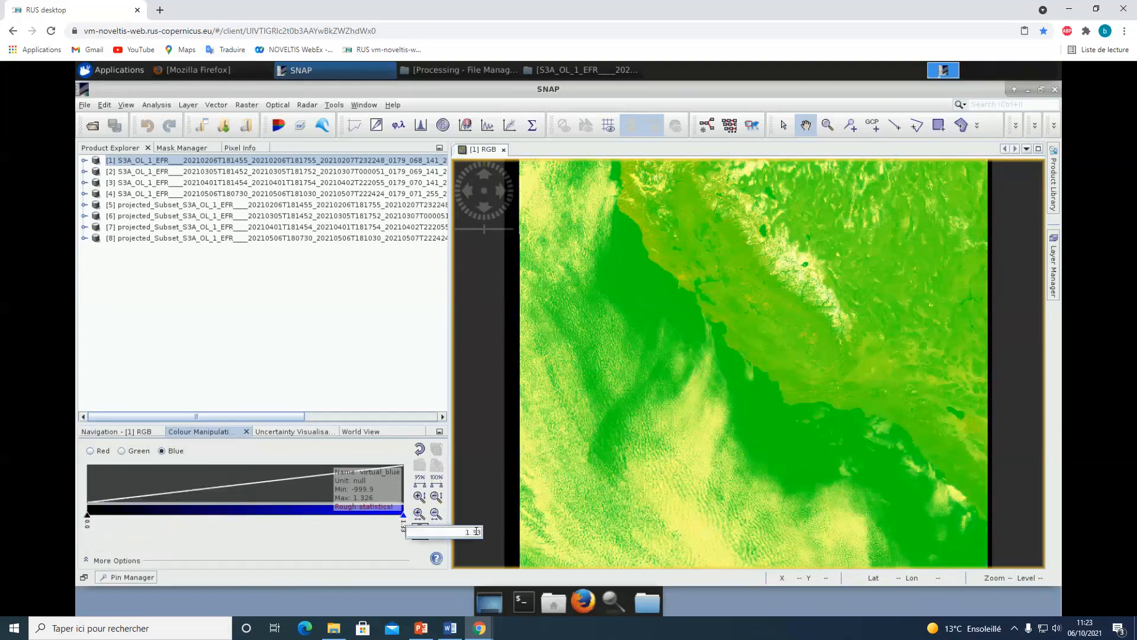
pyautogui.press('BackSpace')
pyautogui.press('BackSpace')
pyautogui.press('BackSpace')
pyautogui.press('BackSpace')
pyautogui.write('0.6')
pyautogui.press('Return')
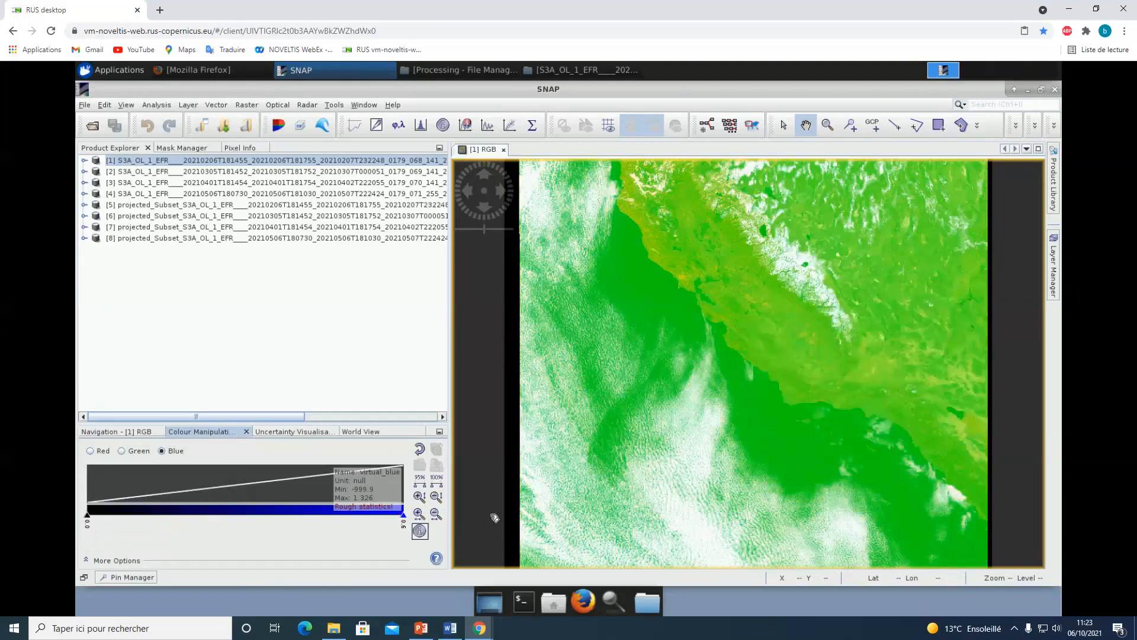
# Step: Return to the RGB image's green channel and set its colour range minimum to 0
pyautogui.click(121, 451)
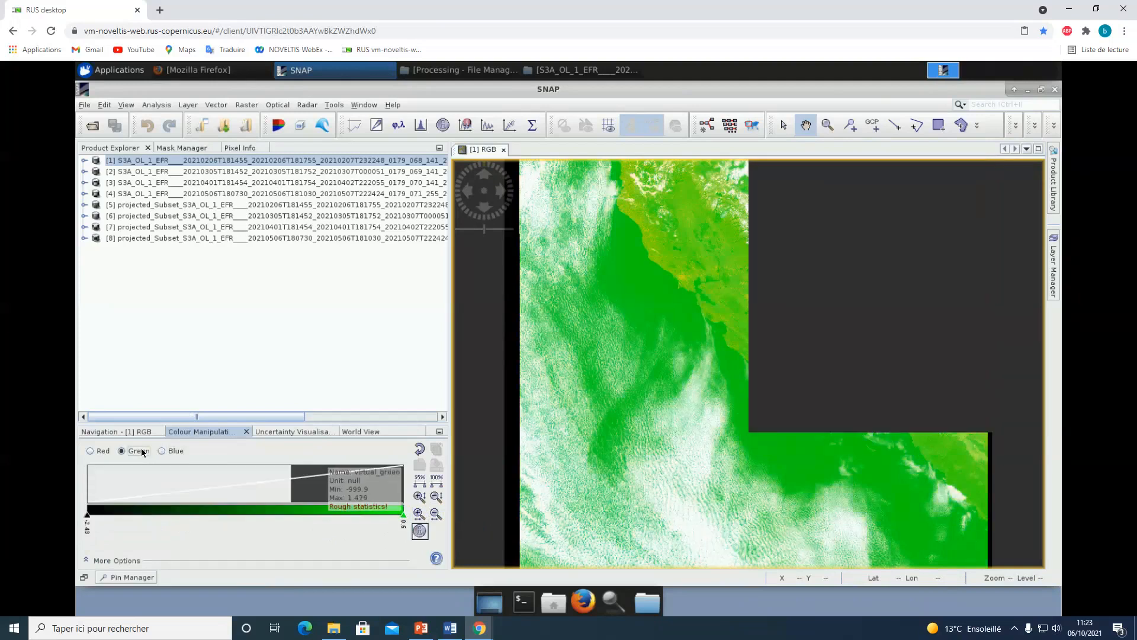
pyautogui.click(88, 527)
pyautogui.write('0')
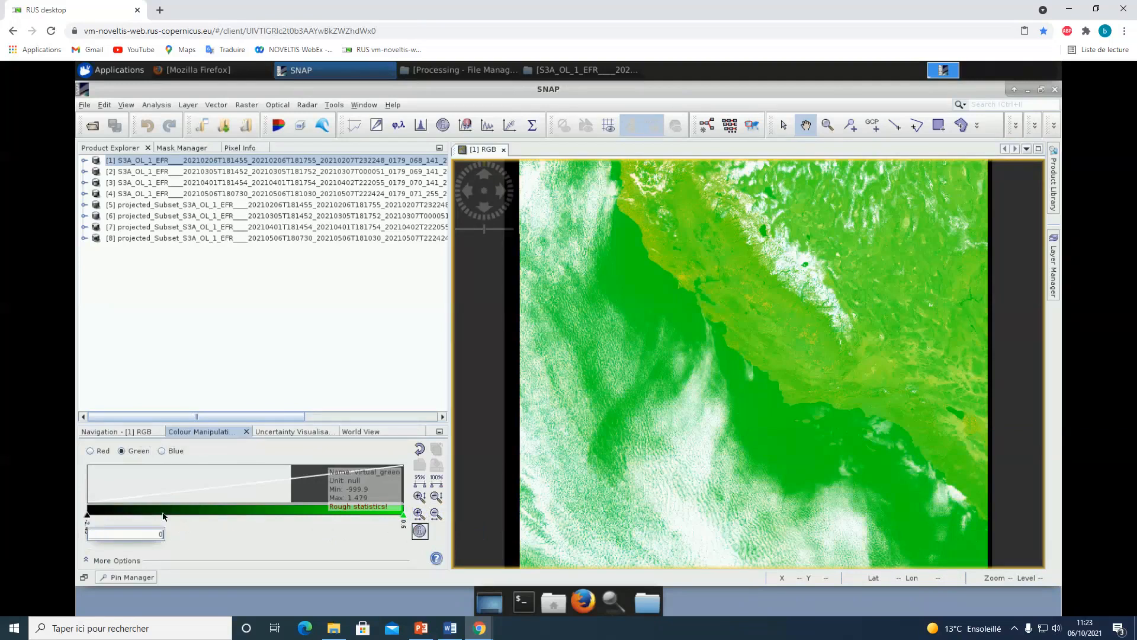
pyautogui.press('Return')
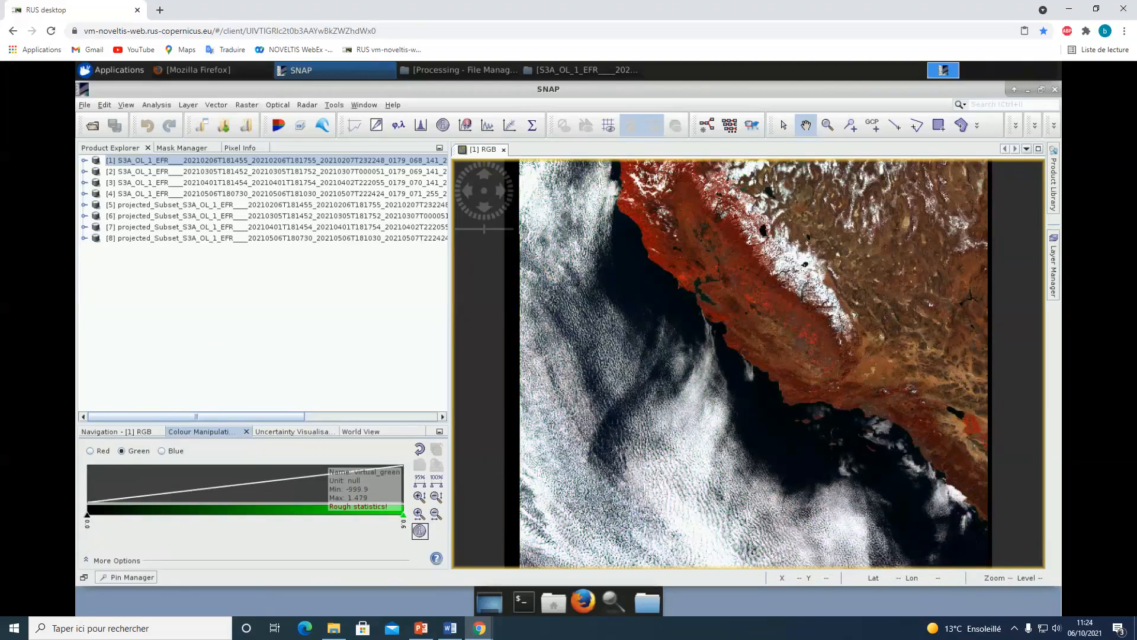
# Step: Create band snow_flag in product [1] with Band Maths: if ((rBRR_17- rBRR_21)/(rBRR_17+ rBRR_21))>0.03 and rBRR_02>0.4 and quality_flags_land then true else false
pyautogui.rightClick(164, 161)
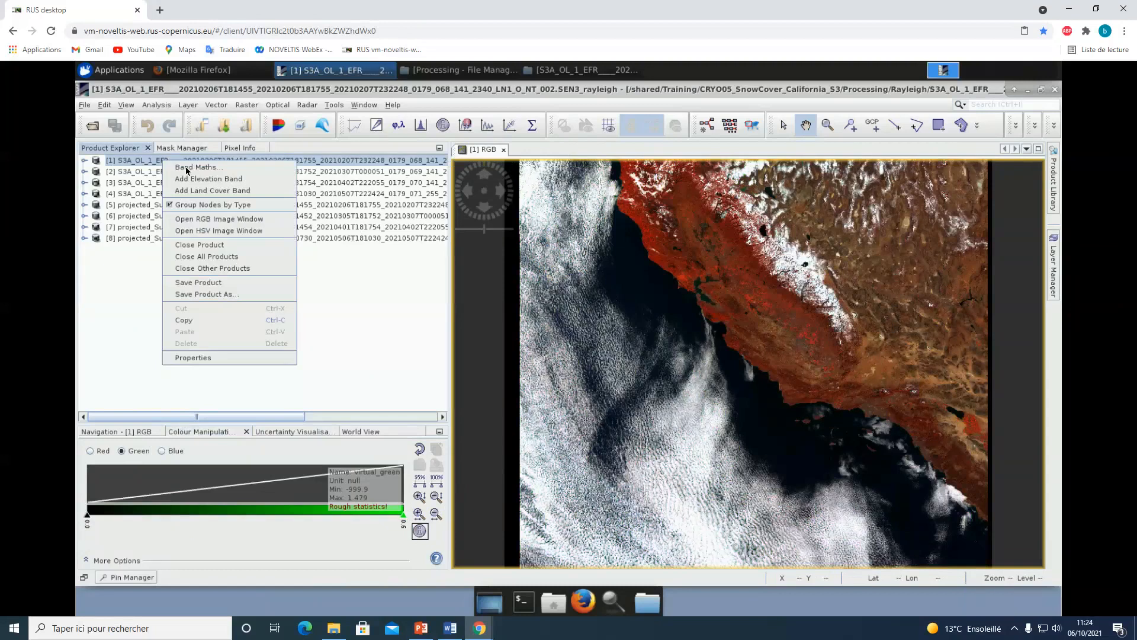
pyautogui.click(187, 168)
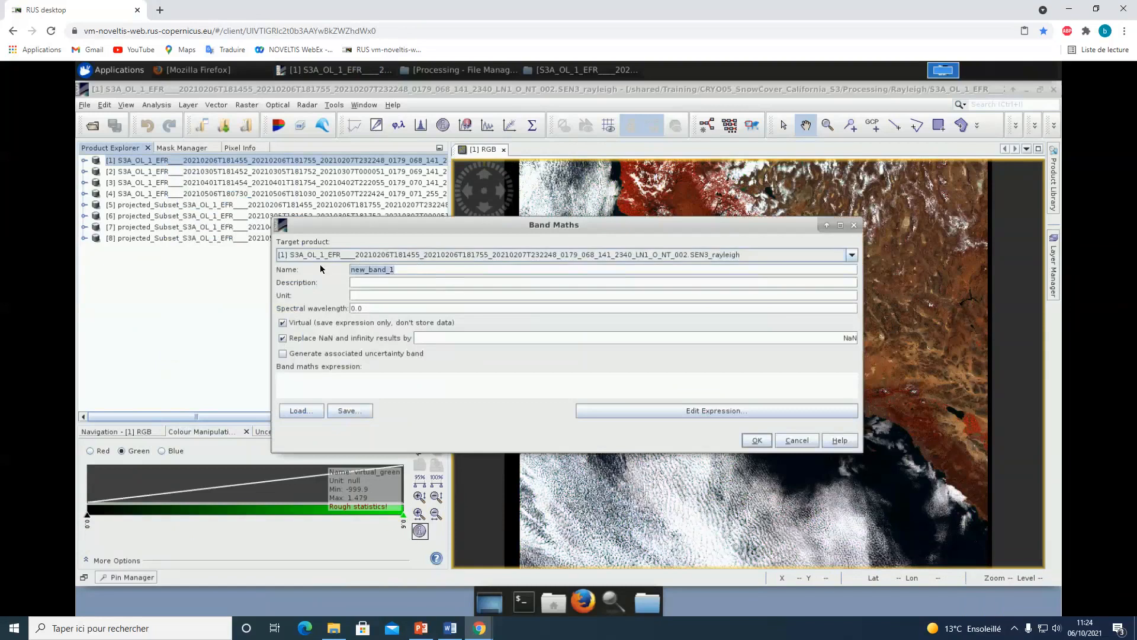
pyautogui.write('snow_flag')
pyautogui.click(768, 411)
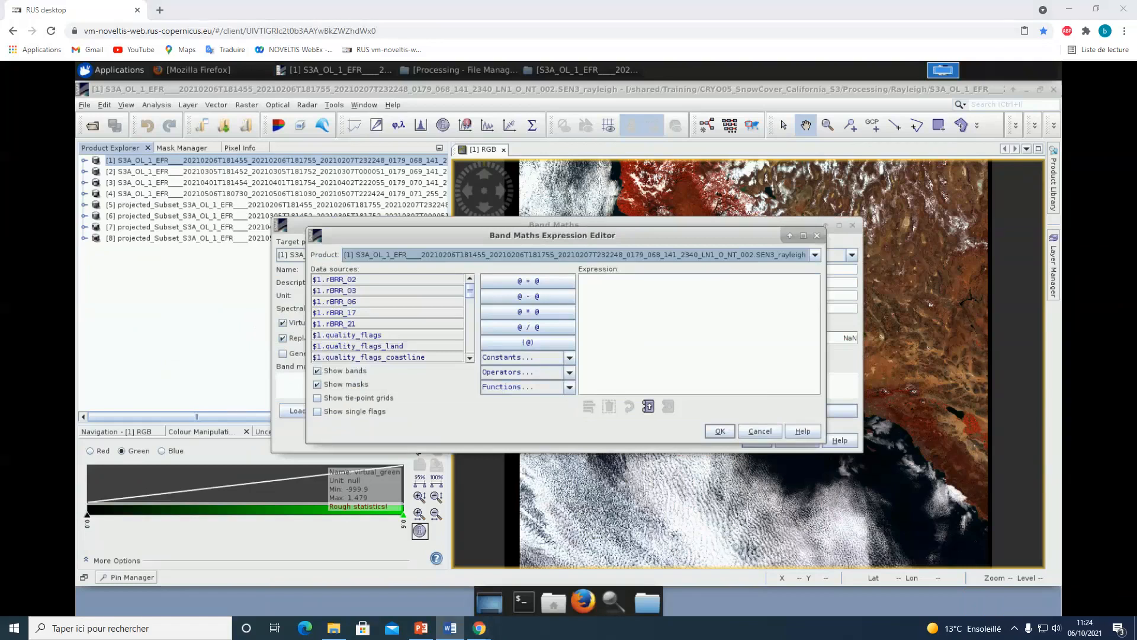
pyautogui.click(654, 276)
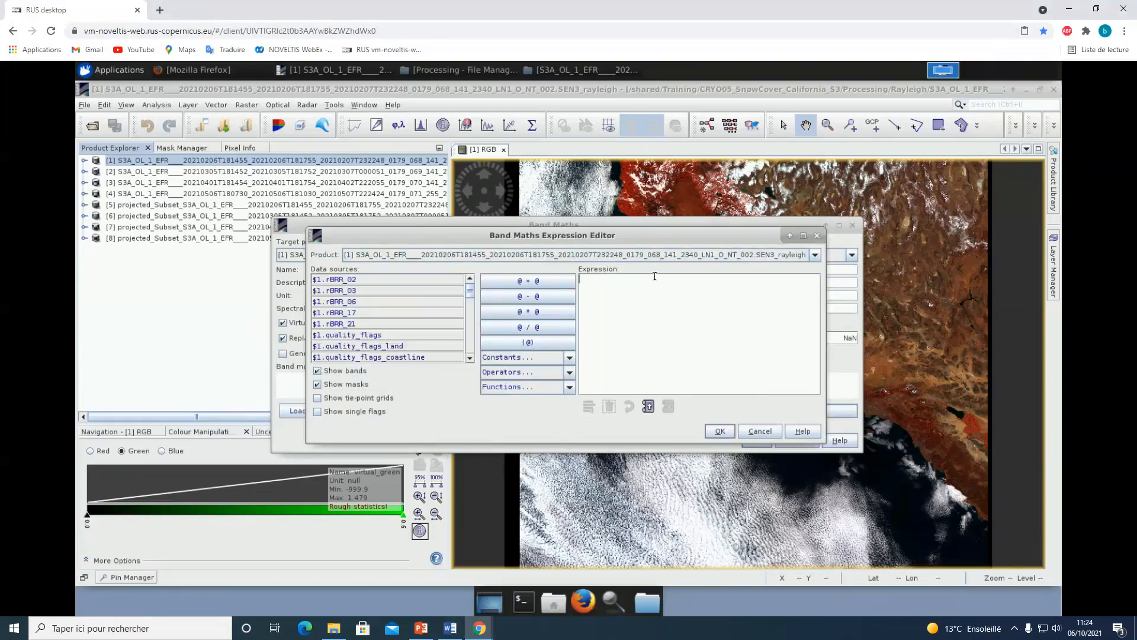
pyautogui.write('if ((rBRR_17- rBRR_21)/(rBRR_17+ rBRR_21))>0.03 and rBRR_02>0.4 and quality_flags_land then true else false')
pyautogui.click(720, 432)
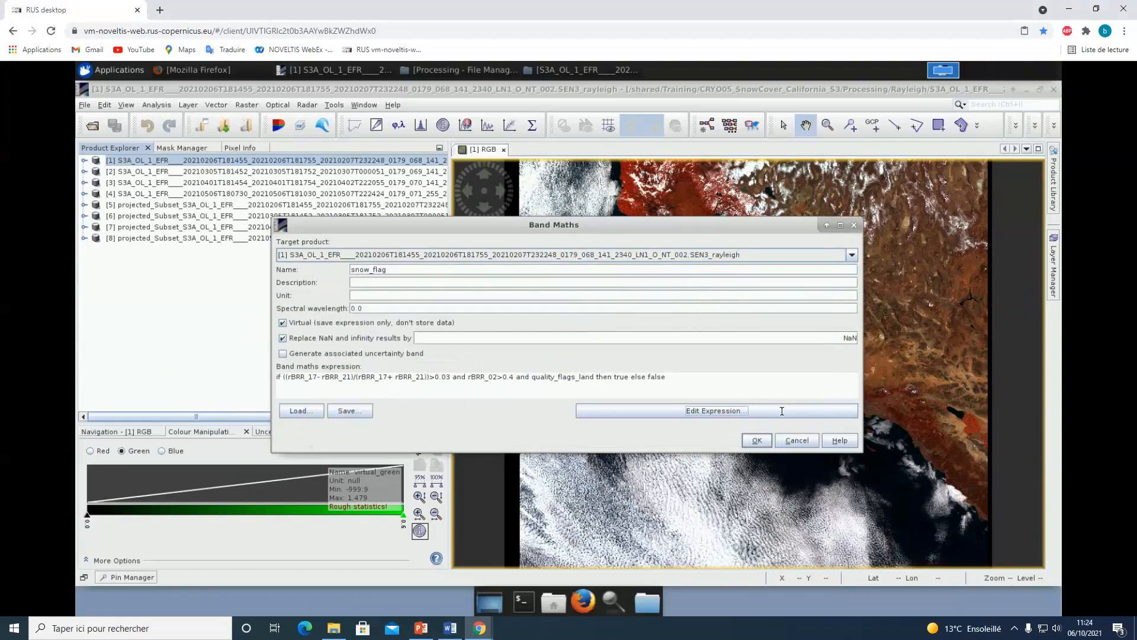
pyautogui.click(758, 440)
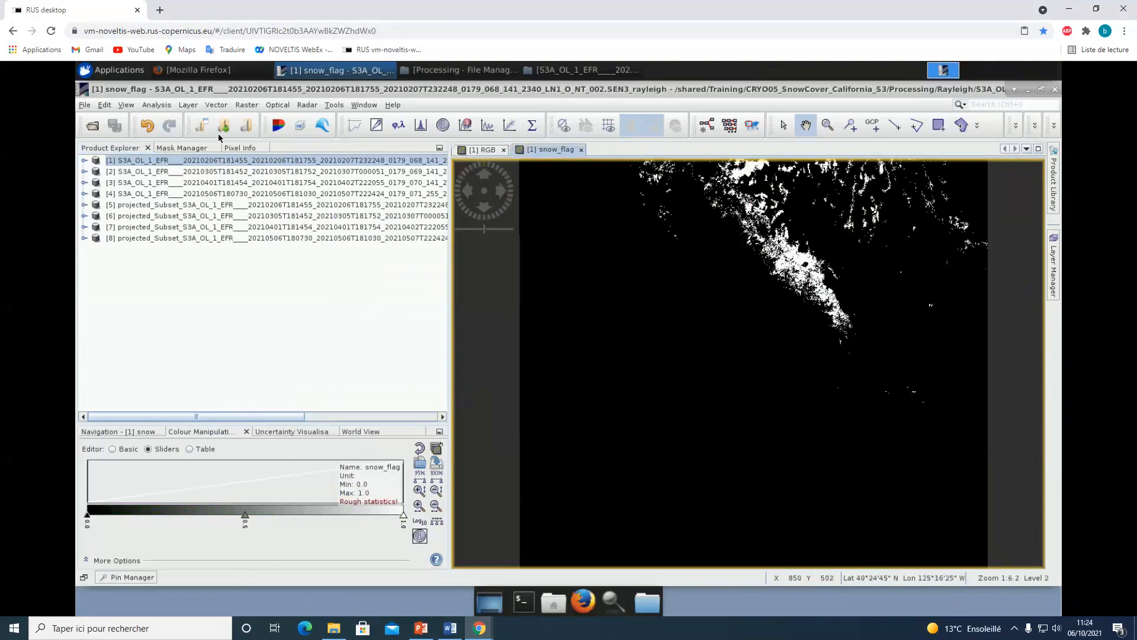
# Step: Open the Mask Manager, widen its Name column and bring the RGB image of product [1] to the front
pyautogui.click(127, 106)
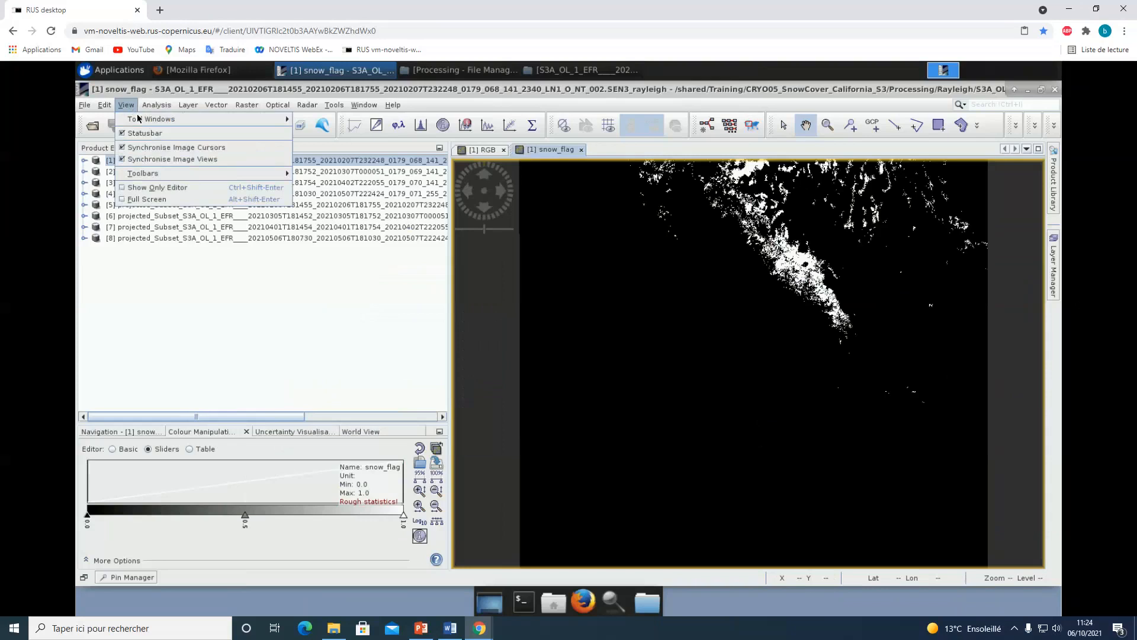
pyautogui.moveTo(177, 119)
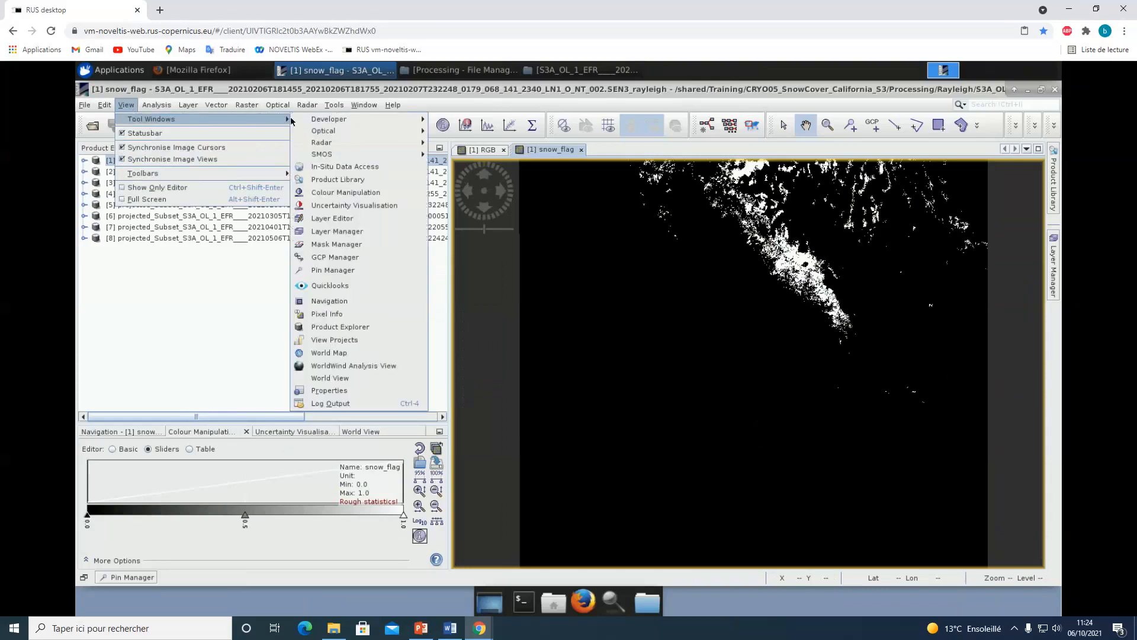
pyautogui.click(347, 245)
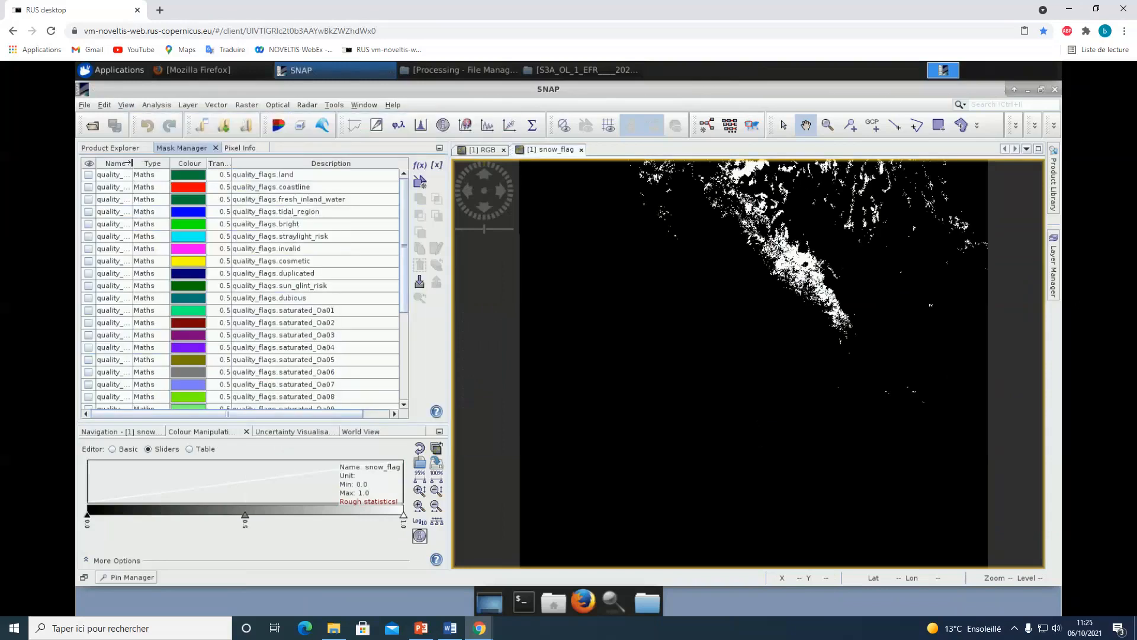
pyautogui.moveTo(134, 163); pyautogui.dragTo(181, 162)
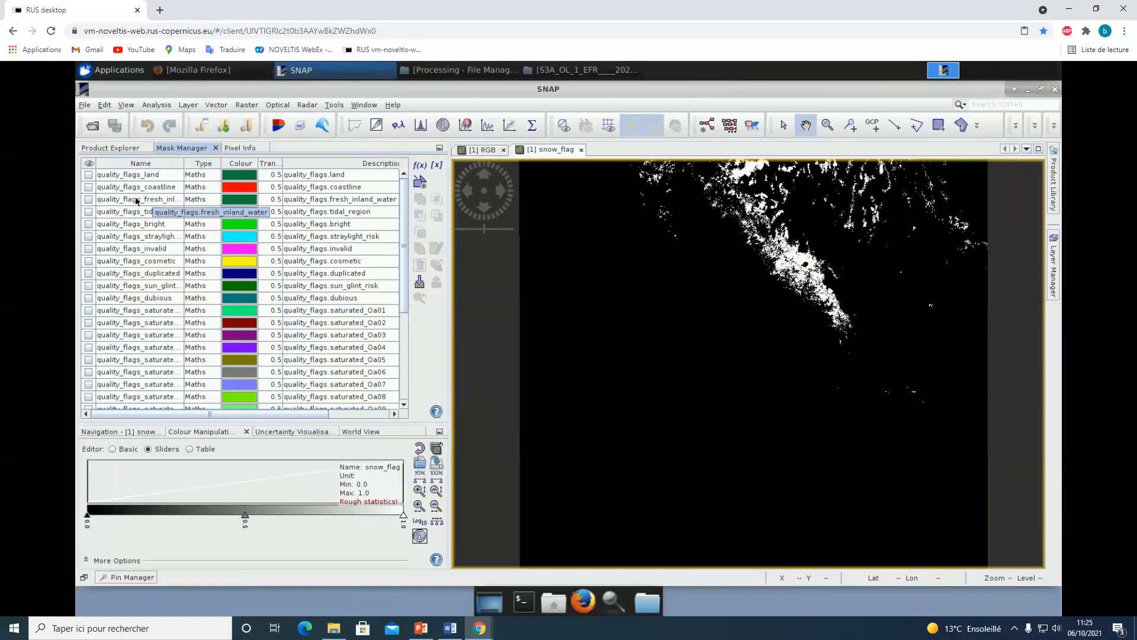
pyautogui.click(484, 150)
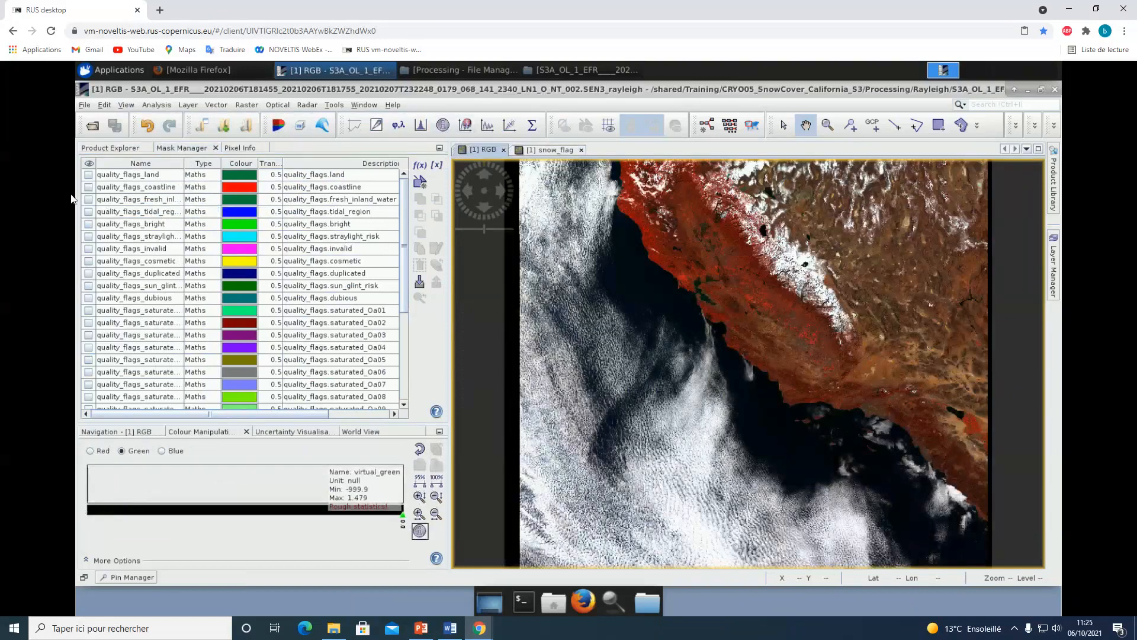
# Step: Overlay the quality_flags_land mask on the RGB image and examine its coverage along the coast and over the snowy mountains
pyautogui.click(89, 174)
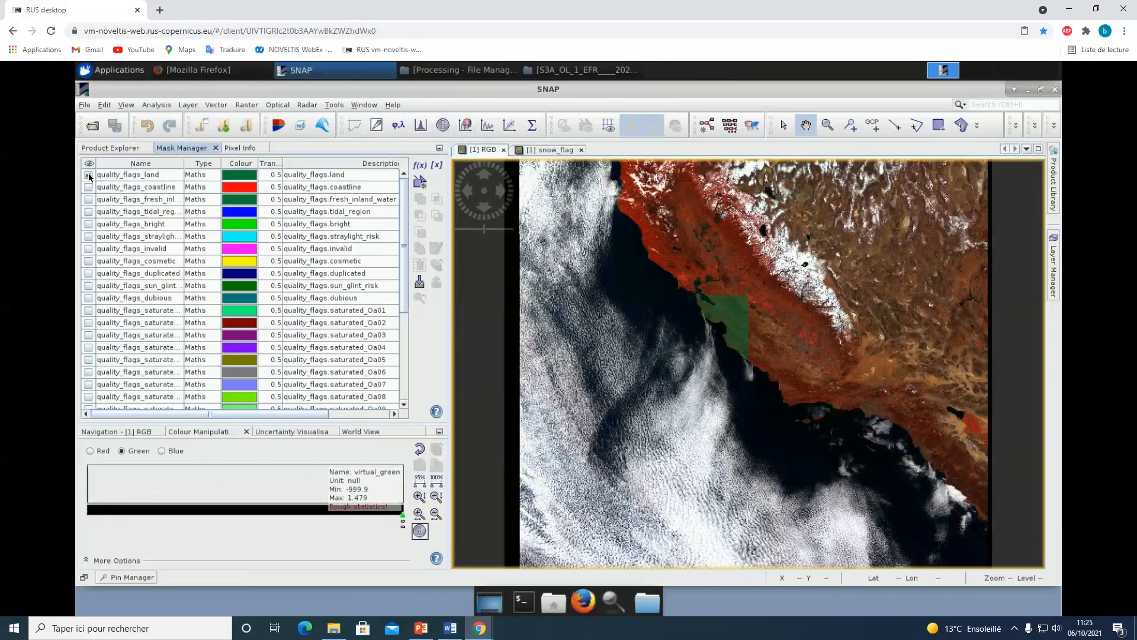
pyautogui.scroll(2, 818, 237)
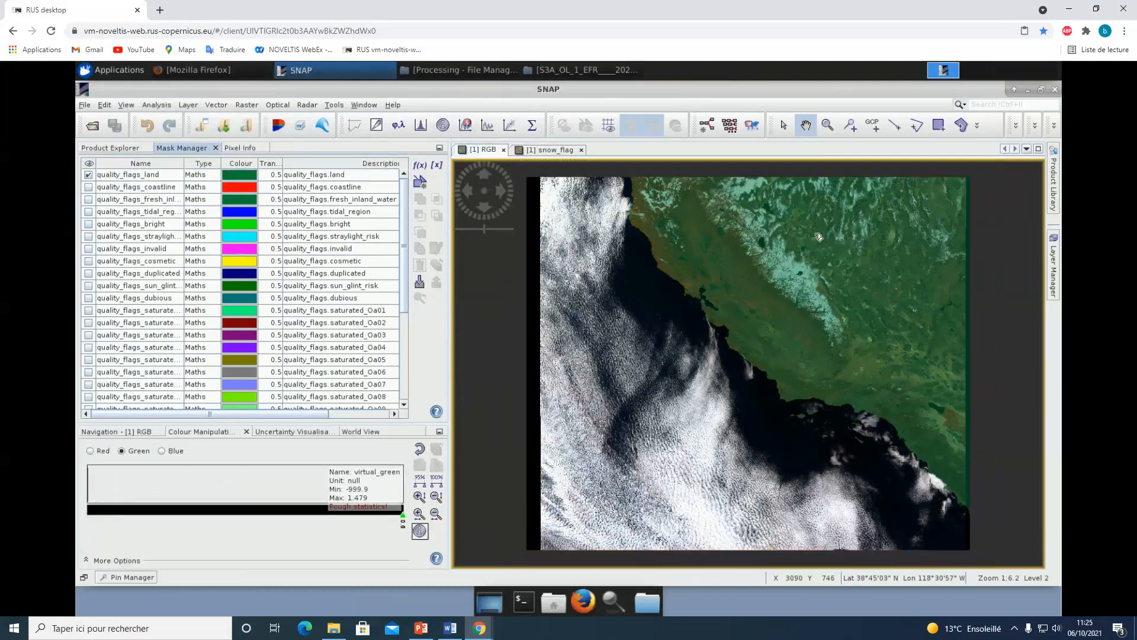
pyautogui.scroll(-3, 818, 237)
pyautogui.scroll(-2, 819, 237)
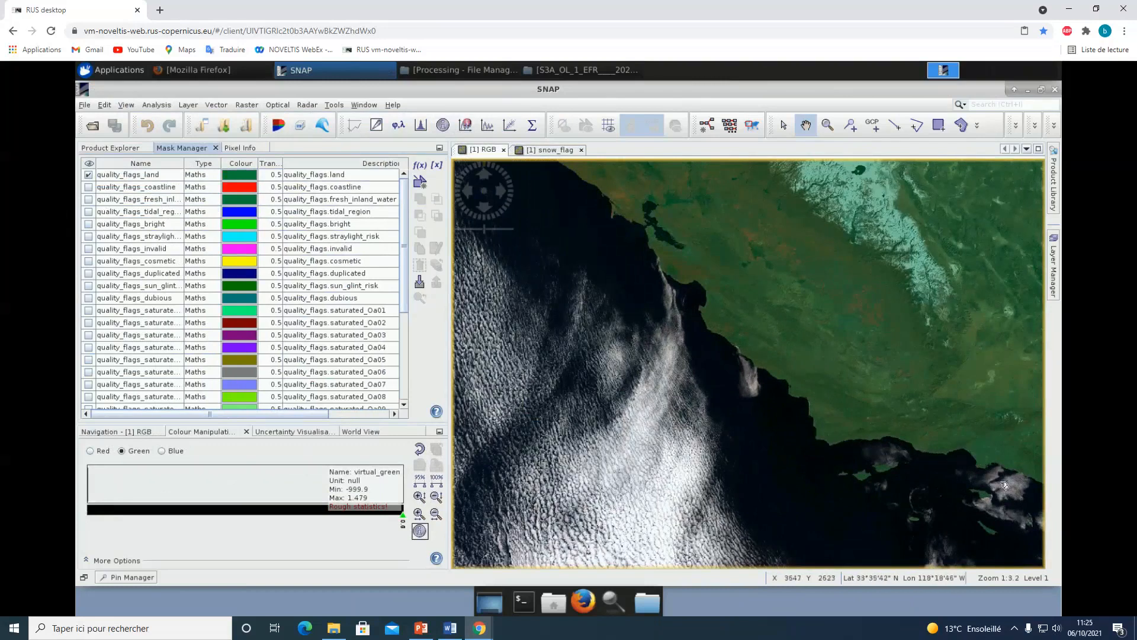
pyautogui.moveTo(735, 356); pyautogui.dragTo(774, 507)
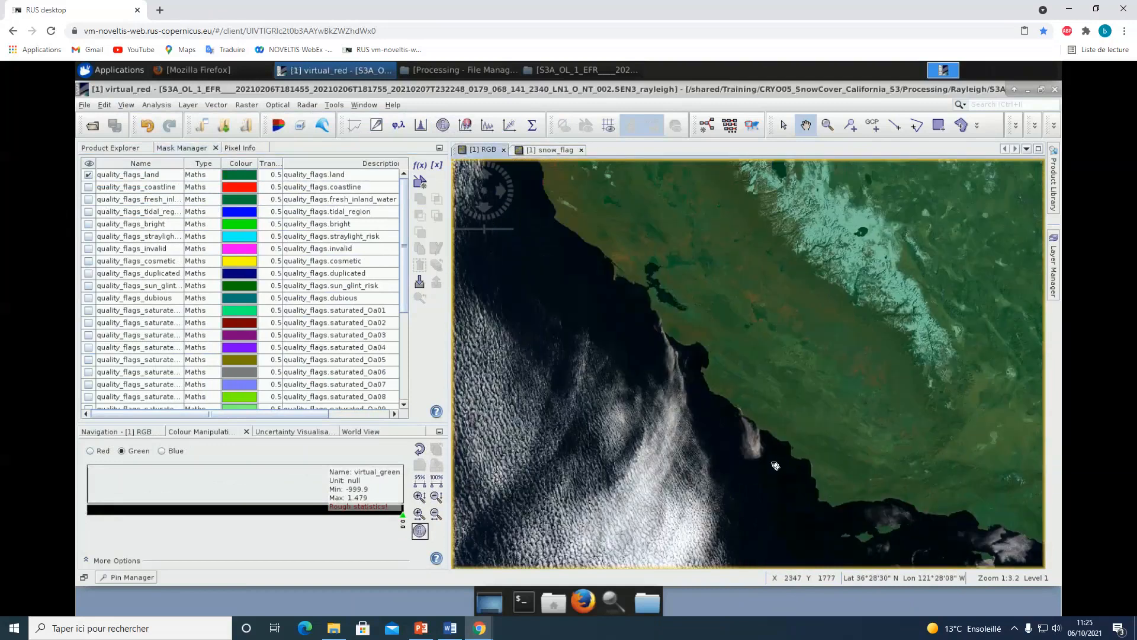
pyautogui.scroll(-3, 794, 371)
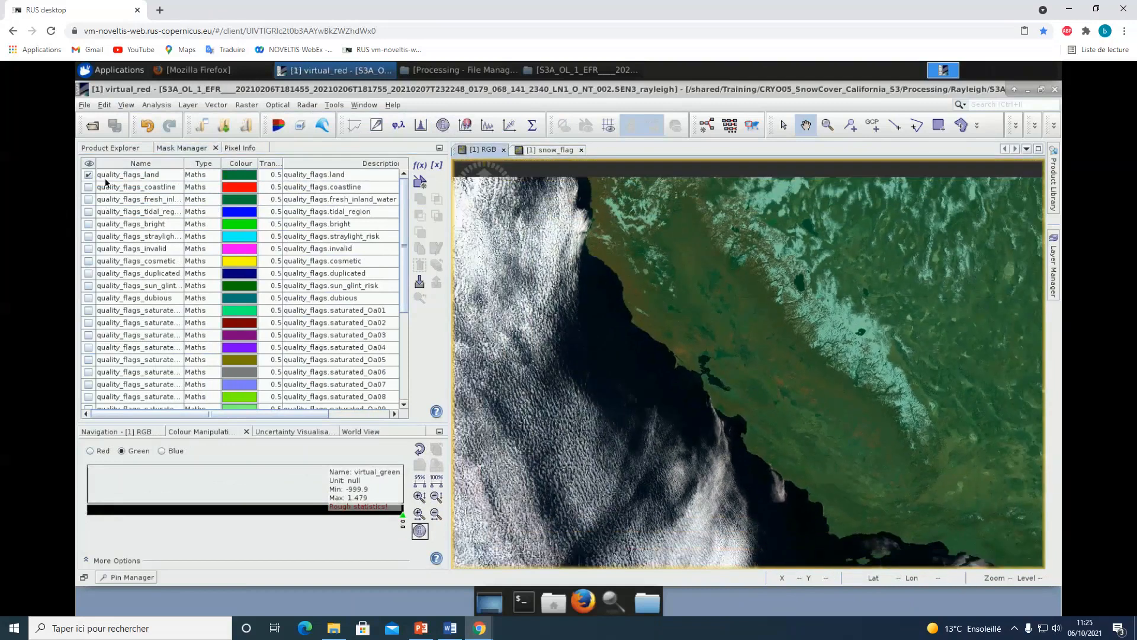
# Step: Hide the land mask and briefly preview the fresh inland water mask on the RGB image
pyautogui.click(89, 175)
pyautogui.click(88, 175)
pyautogui.click(89, 200)
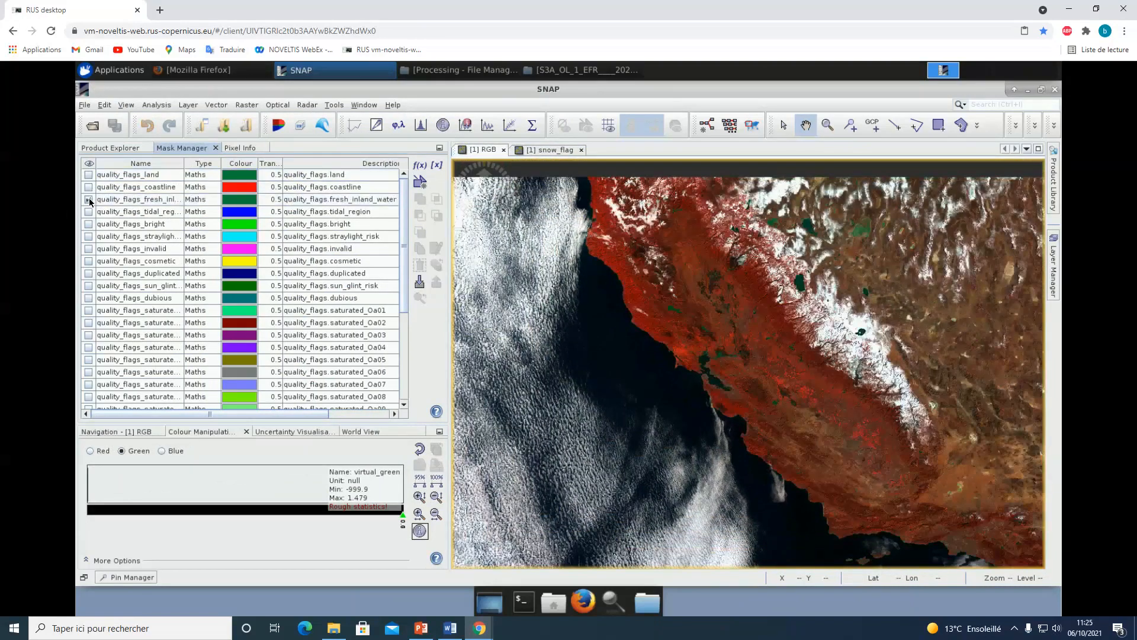
pyautogui.click(89, 200)
pyautogui.click(89, 187)
# Step: Show the quality_flags_land mask on the RGB image and set its transparency to 0
pyautogui.click(236, 176)
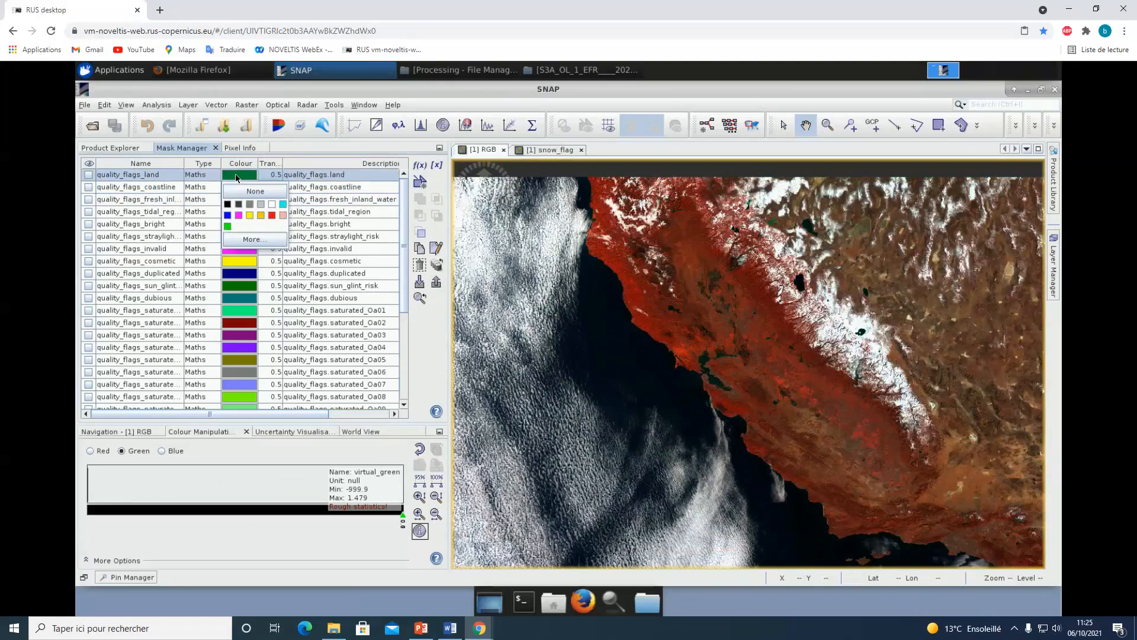
pyautogui.click(274, 176)
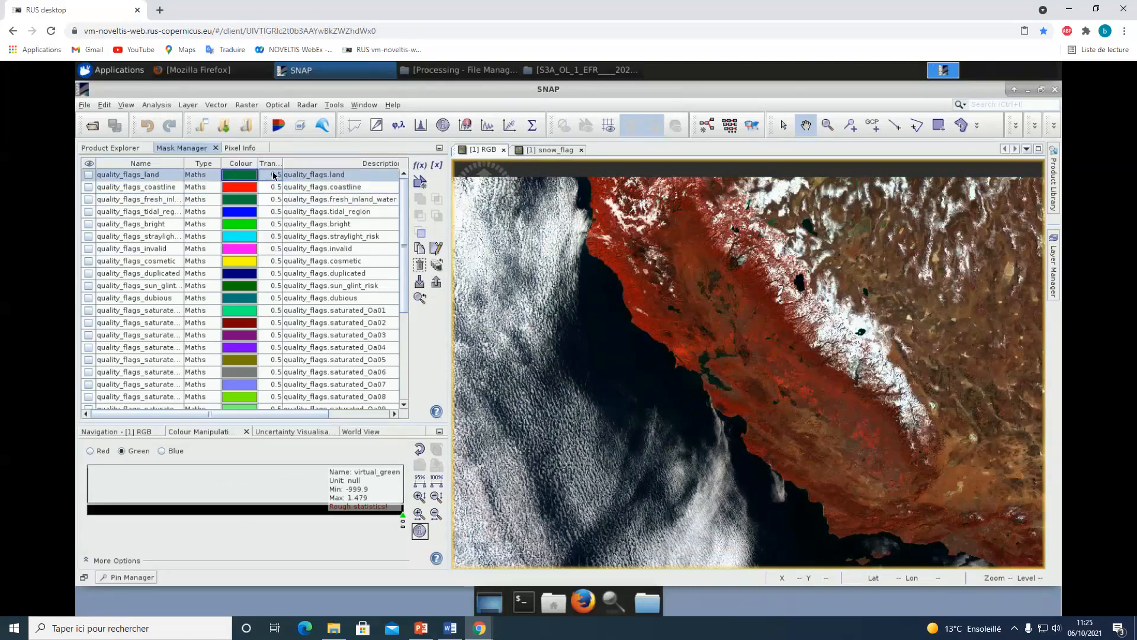
pyautogui.click(89, 174)
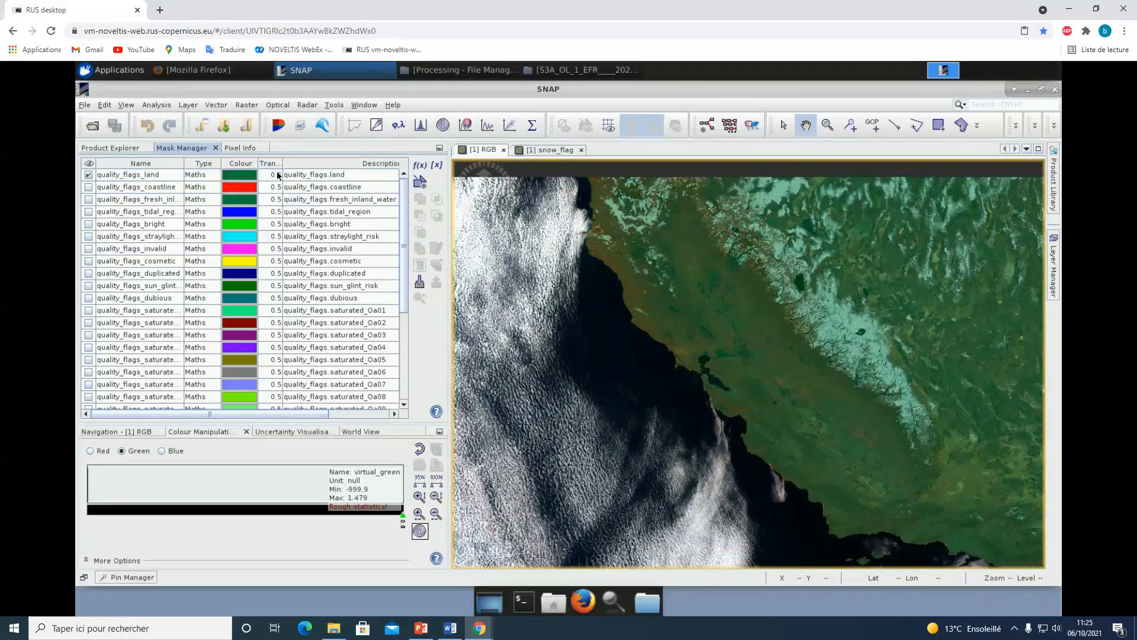
pyautogui.write('0')
pyautogui.press('Return')
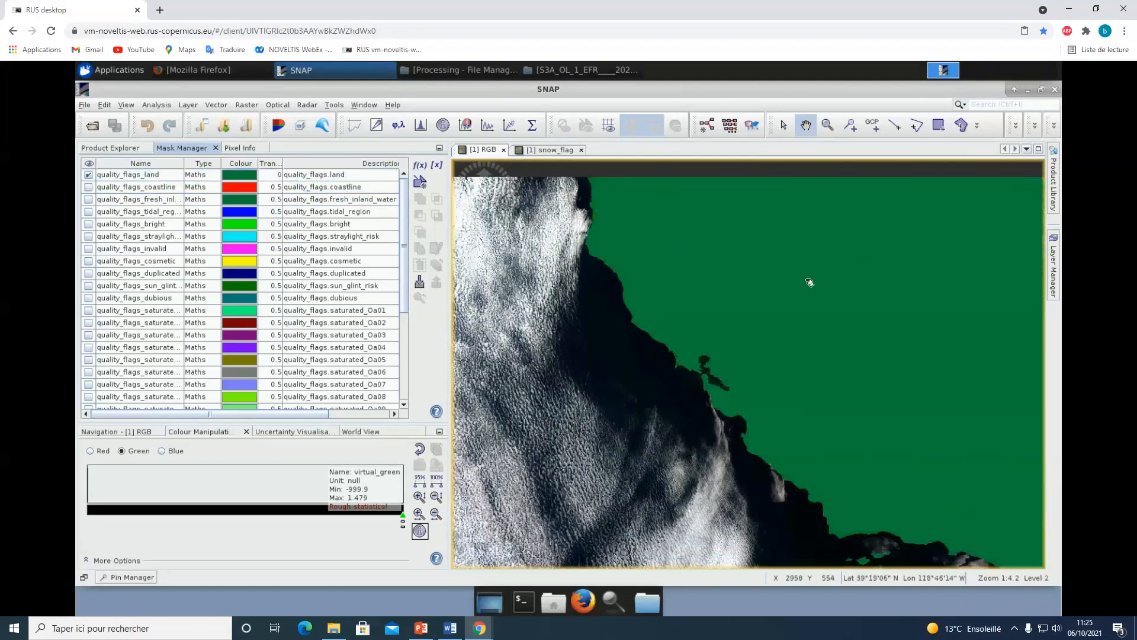
# Step: Restore the quality_flags_land mask's transparency to 0.5 and hide the mask
pyautogui.doubleClick(278, 175)
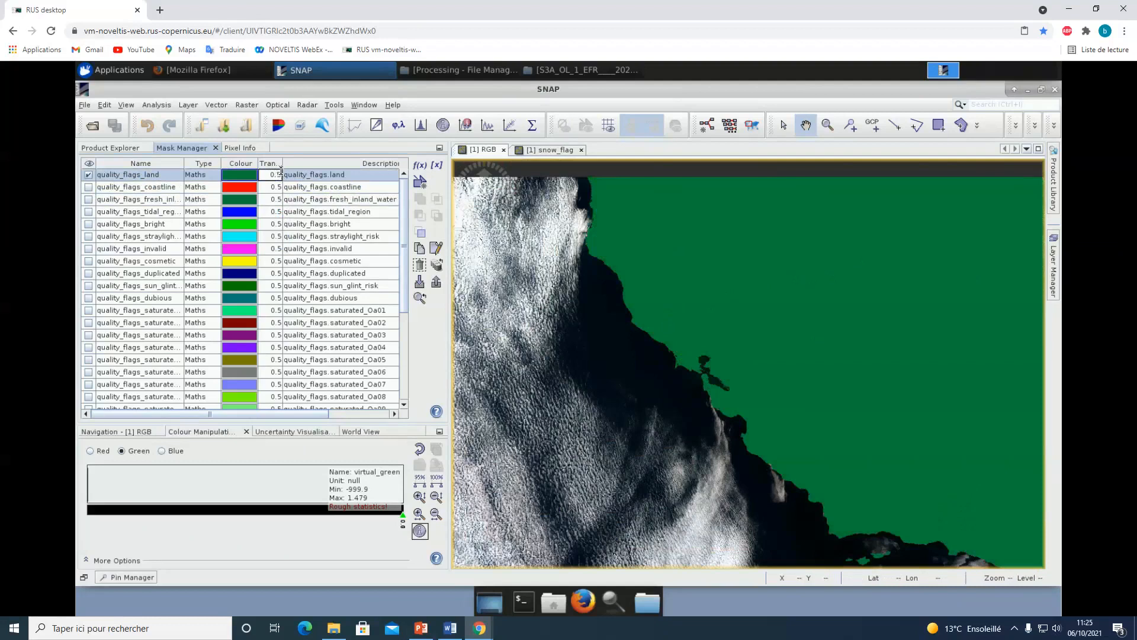
pyautogui.press('Return')
pyautogui.click(89, 175)
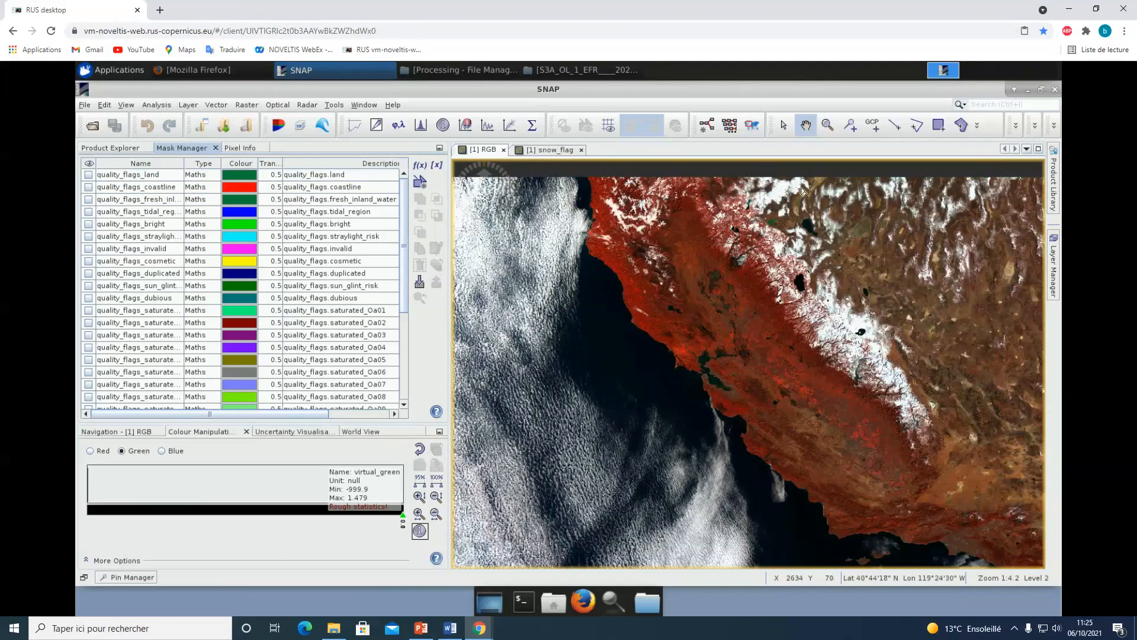
# Step: Create a logical band maths mask on the RGB image with the expression snow_flag==1
pyautogui.click(421, 170)
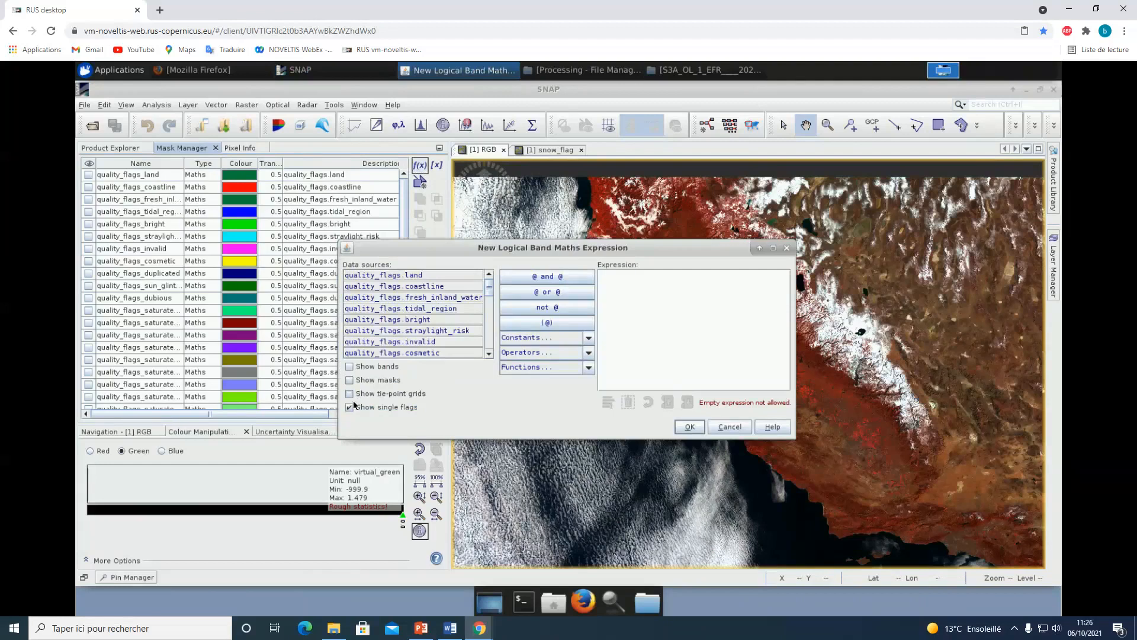
pyautogui.click(349, 367)
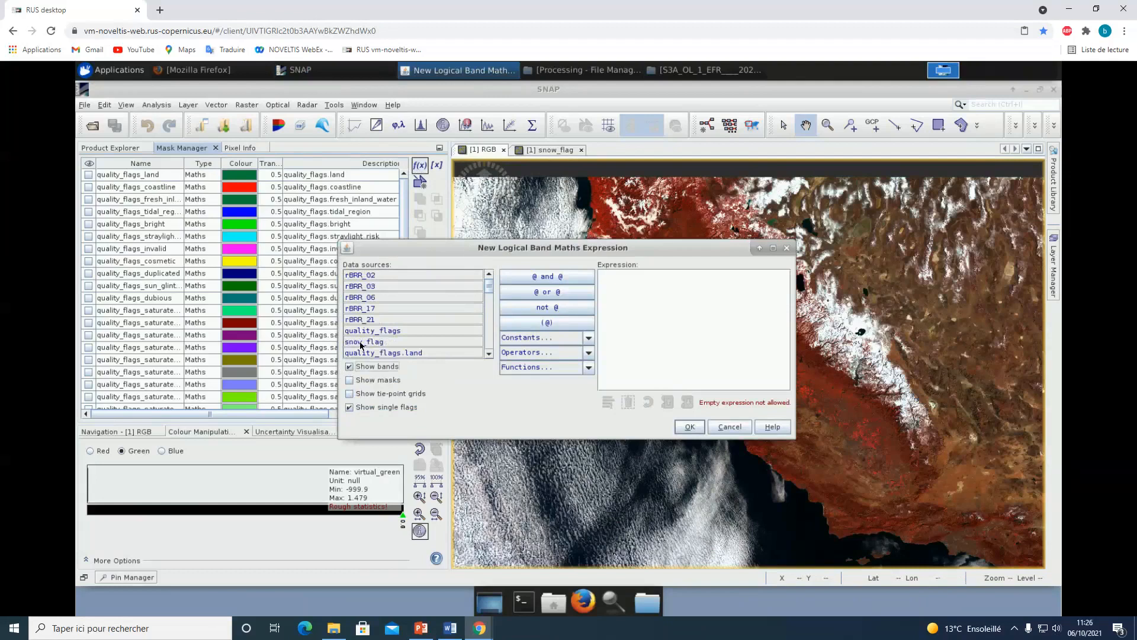
pyautogui.doubleClick(361, 343)
pyautogui.write('==1')
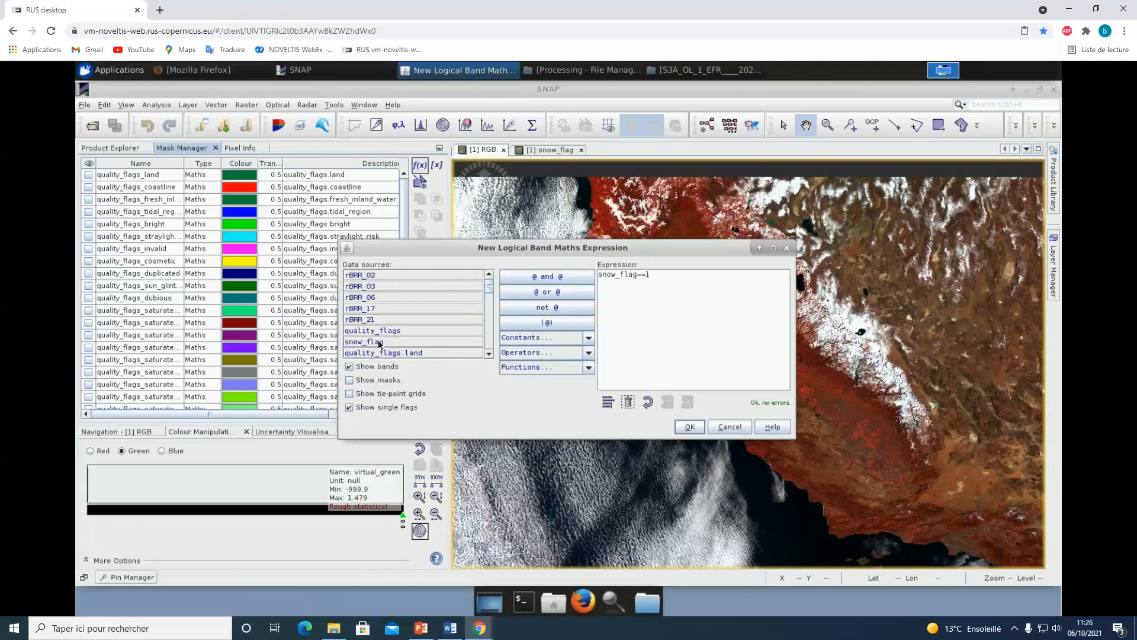
pyautogui.click(691, 428)
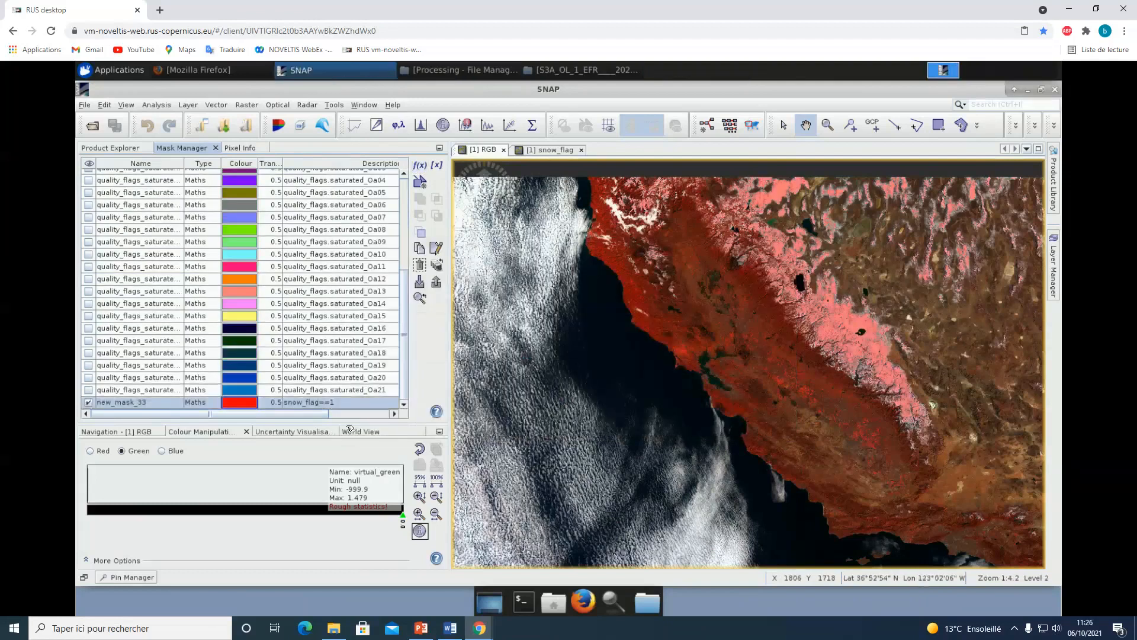
# Step: Rename the newly created snow_flag==1 mask as snow_mask and set its colour to cyan
pyautogui.doubleClick(155, 405)
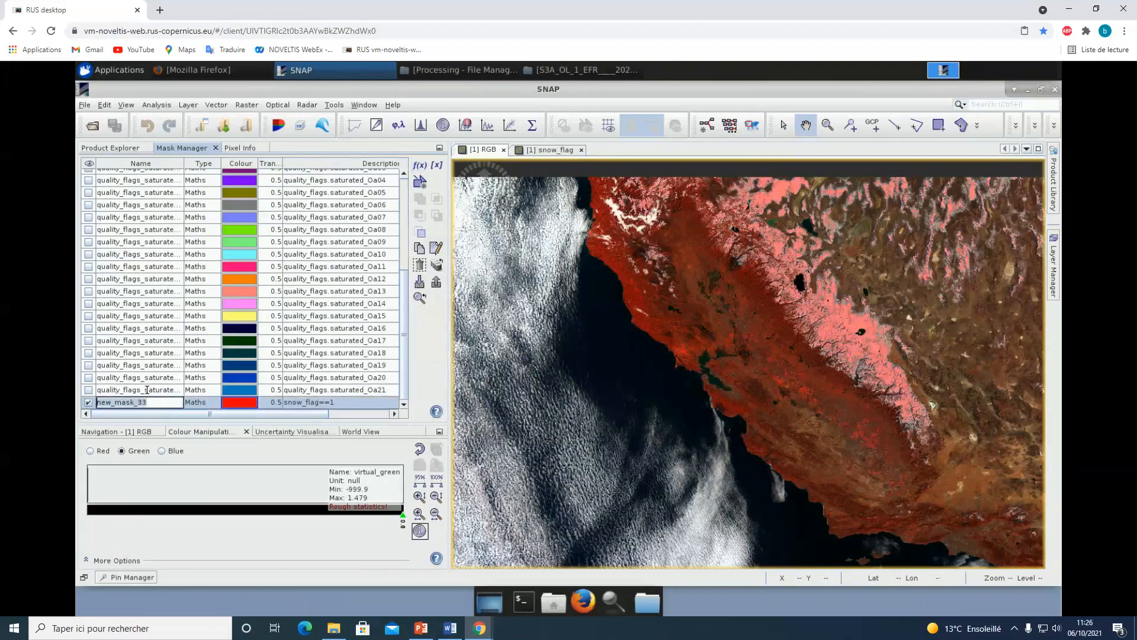
pyautogui.write('snow_flag')
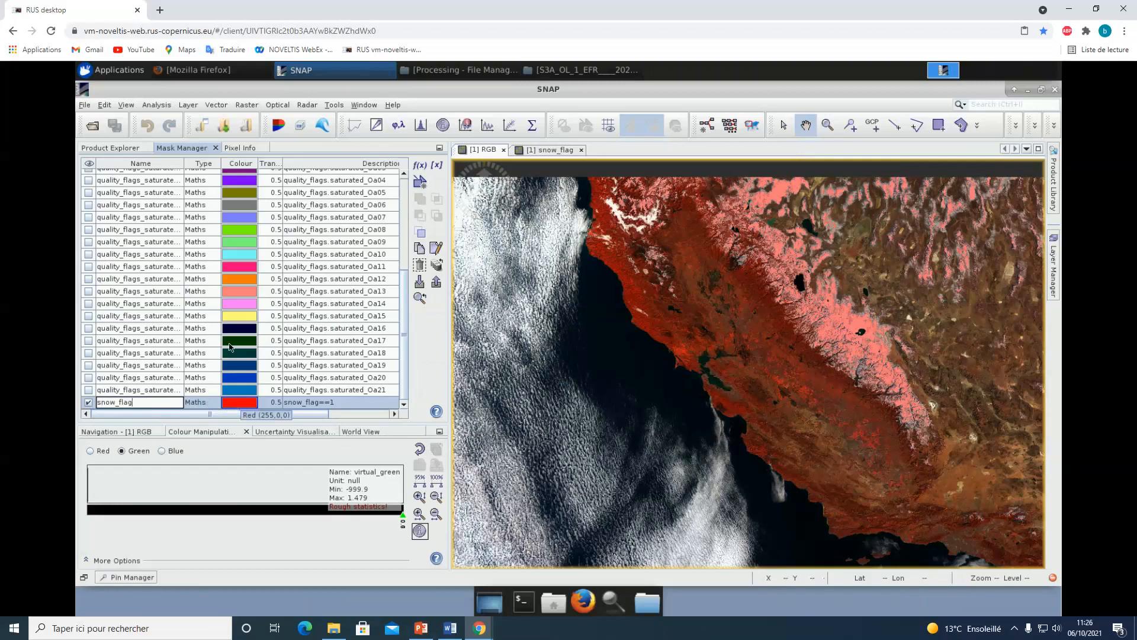
pyautogui.scroll(2, 219, 394)
pyautogui.scroll(-2, 209, 388)
pyautogui.press('BackSpace')
pyautogui.press('BackSpace')
pyautogui.press('BackSpace')
pyautogui.press('BackSpace')
pyautogui.write('mask')
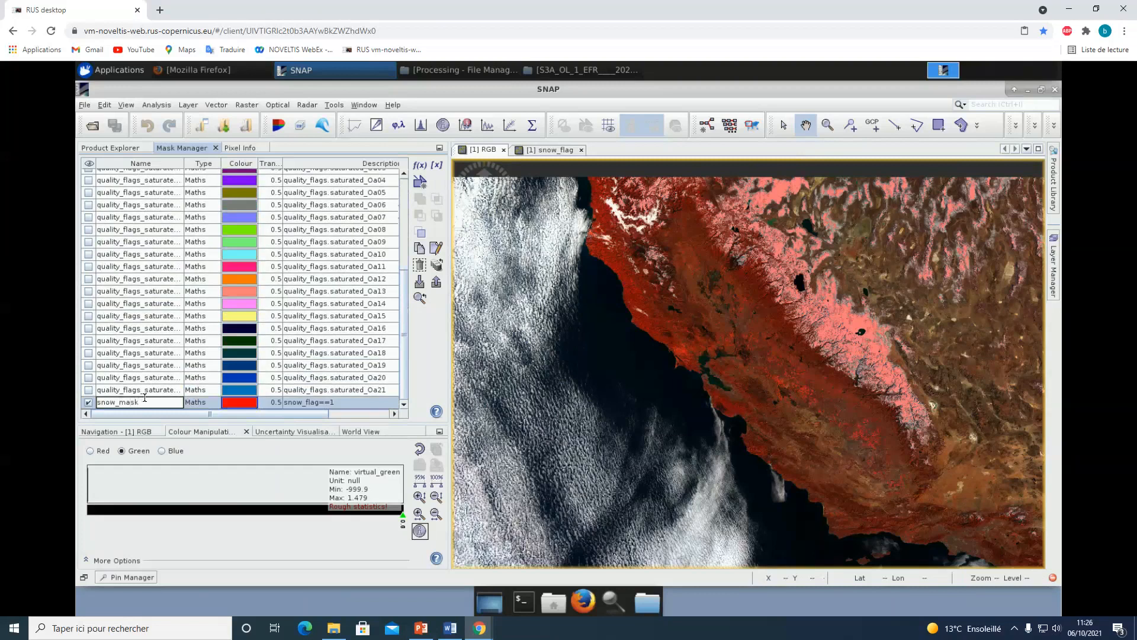
pyautogui.press('Return')
pyautogui.click(246, 404)
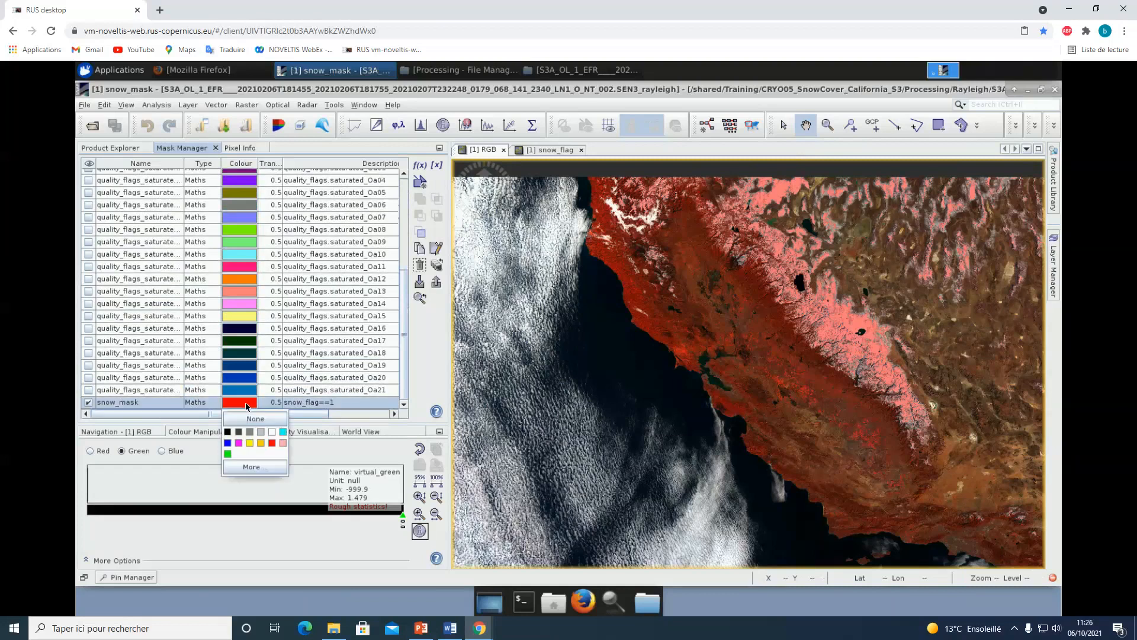
pyautogui.click(282, 431)
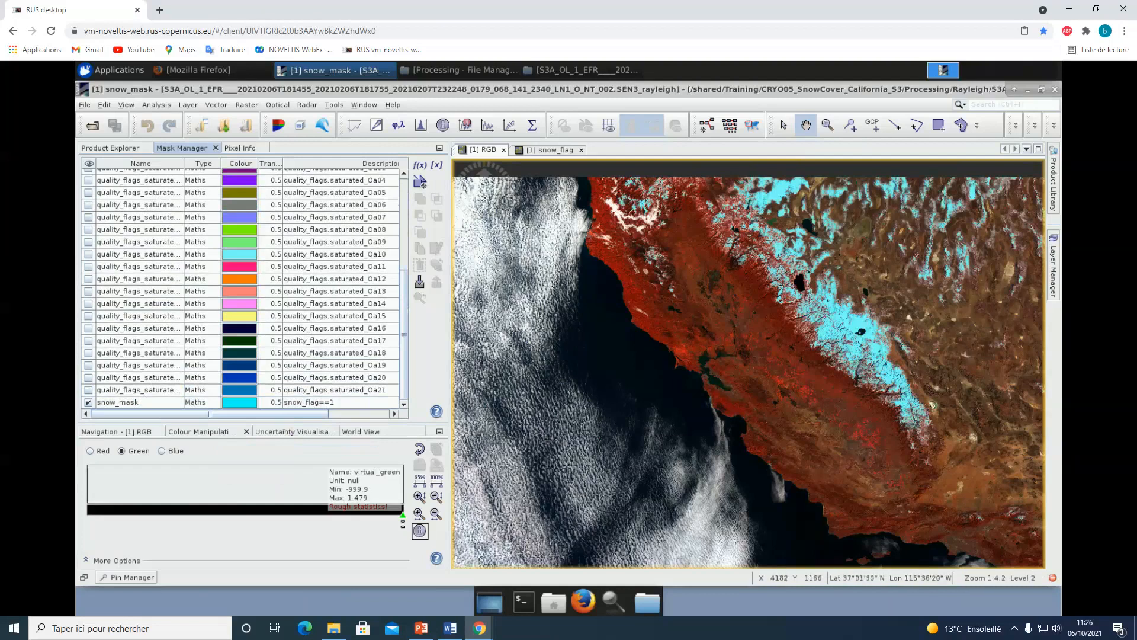
# Step: Compare the snow-covered mountains around the lakes on the RGB image with snow_mask shown and hidden
pyautogui.scroll(5, 838, 318)
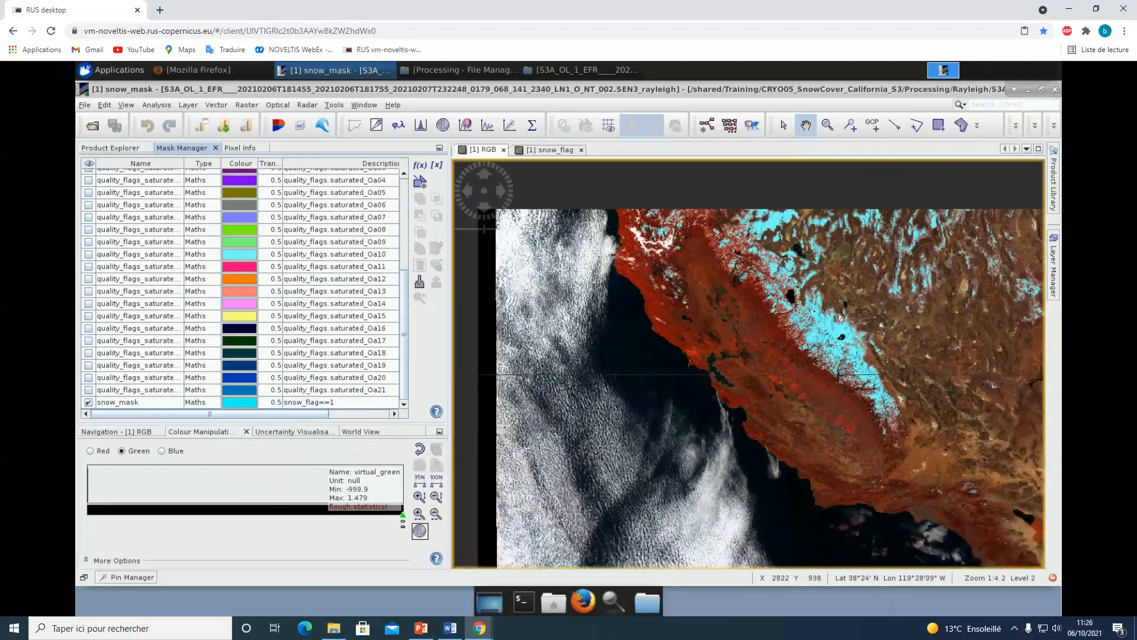
pyautogui.moveTo(812, 373); pyautogui.dragTo(586, 544)
pyautogui.moveTo(800, 319); pyautogui.dragTo(791, 392)
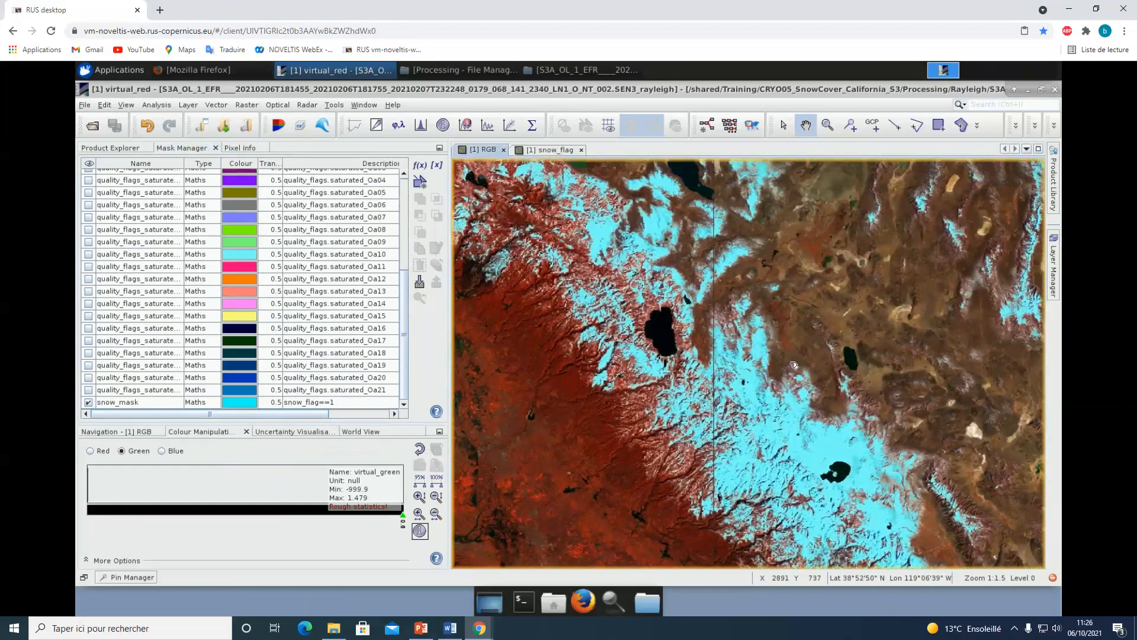
pyautogui.scroll(4, 792, 393)
pyautogui.moveTo(483, 394); pyautogui.dragTo(527, 300)
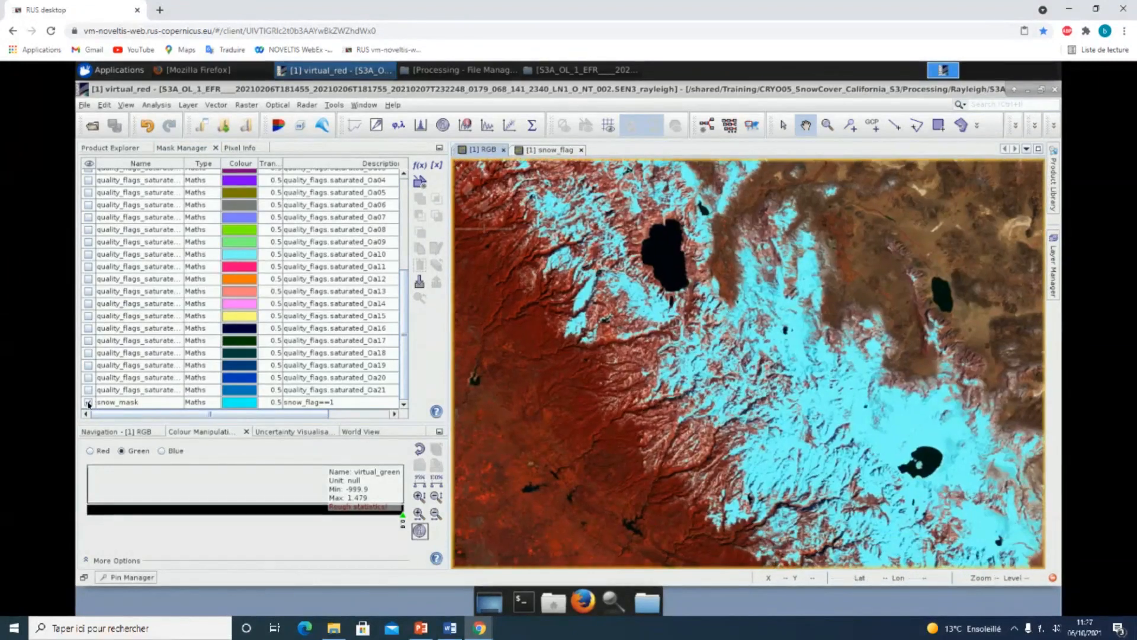
pyautogui.click(89, 403)
pyautogui.click(89, 403)
pyautogui.click(89, 403)
pyautogui.click(89, 403)
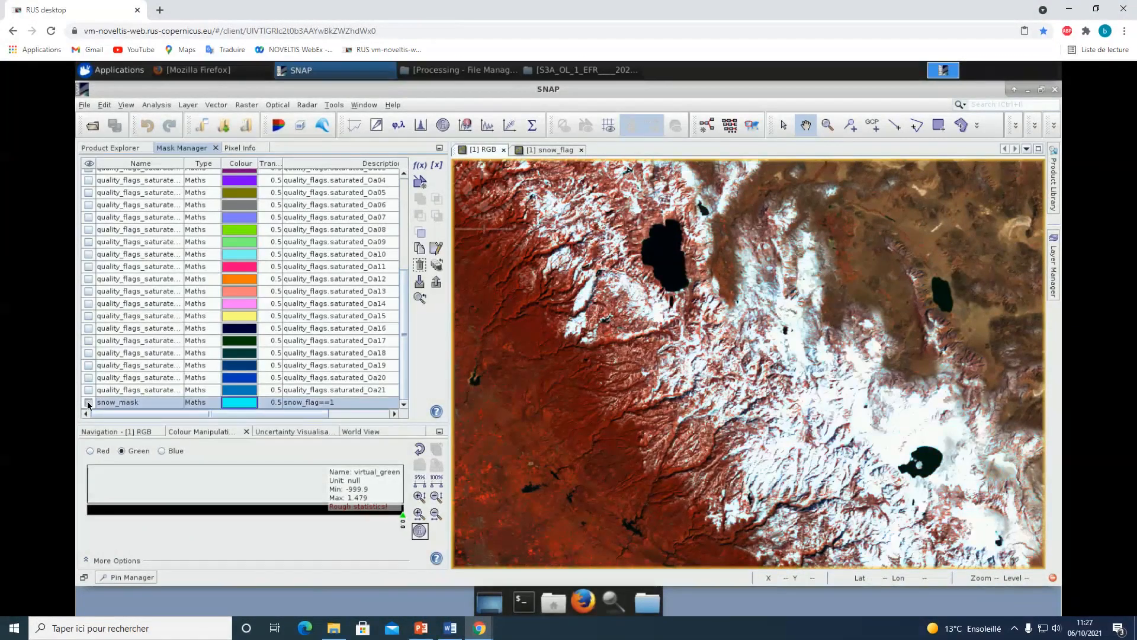
pyautogui.click(89, 403)
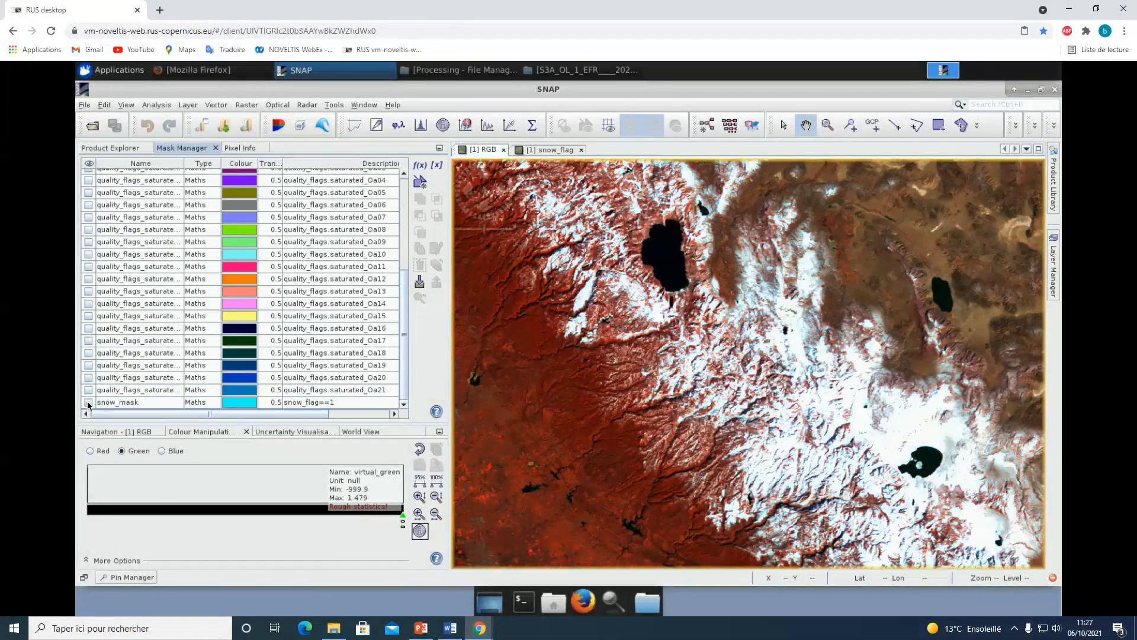
pyautogui.click(89, 403)
pyautogui.moveTo(559, 336); pyautogui.dragTo(606, 497)
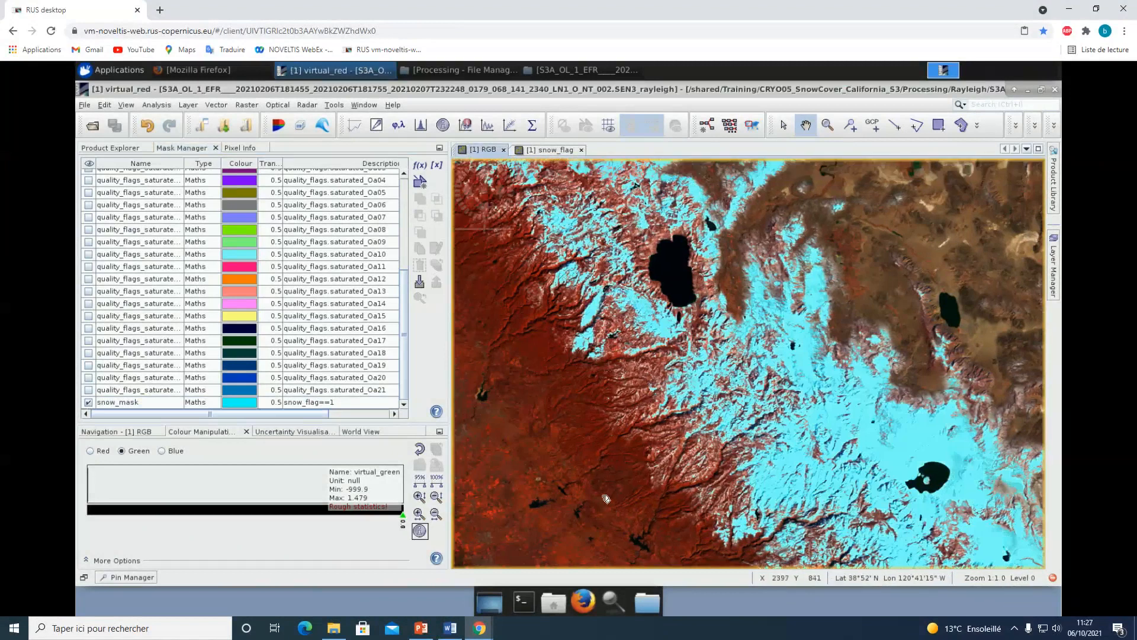
pyautogui.moveTo(632, 312); pyautogui.dragTo(521, 163)
pyautogui.moveTo(1029, 503); pyautogui.dragTo(919, 359)
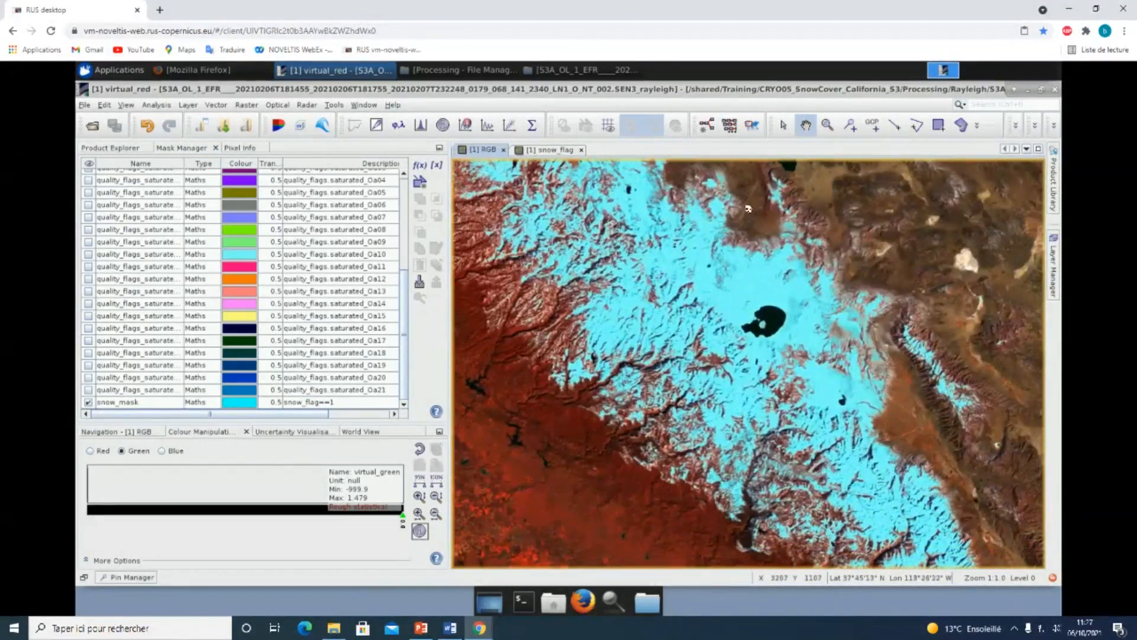
# Step: Open the properties of the snow_flag band in product [1]
pyautogui.click(104, 148)
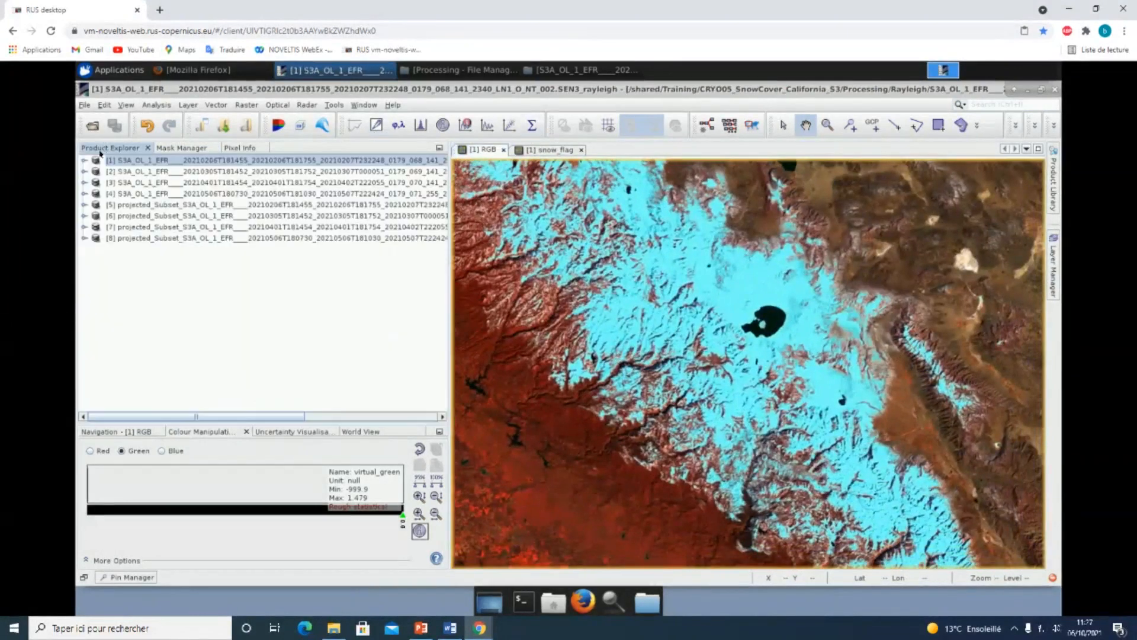
pyautogui.click(84, 161)
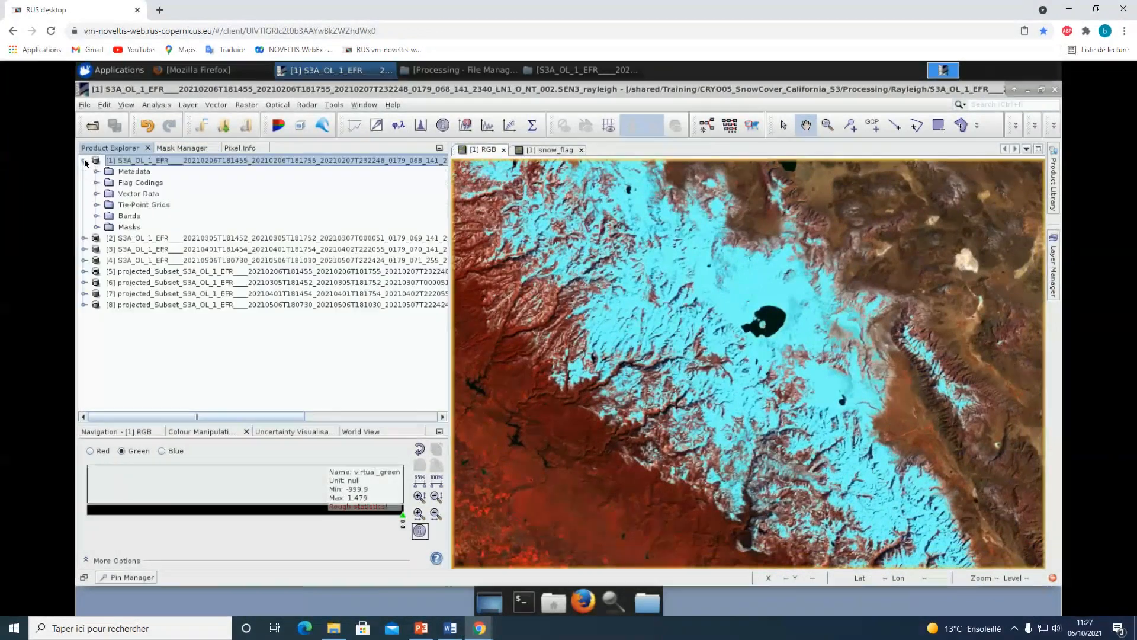
pyautogui.click(97, 217)
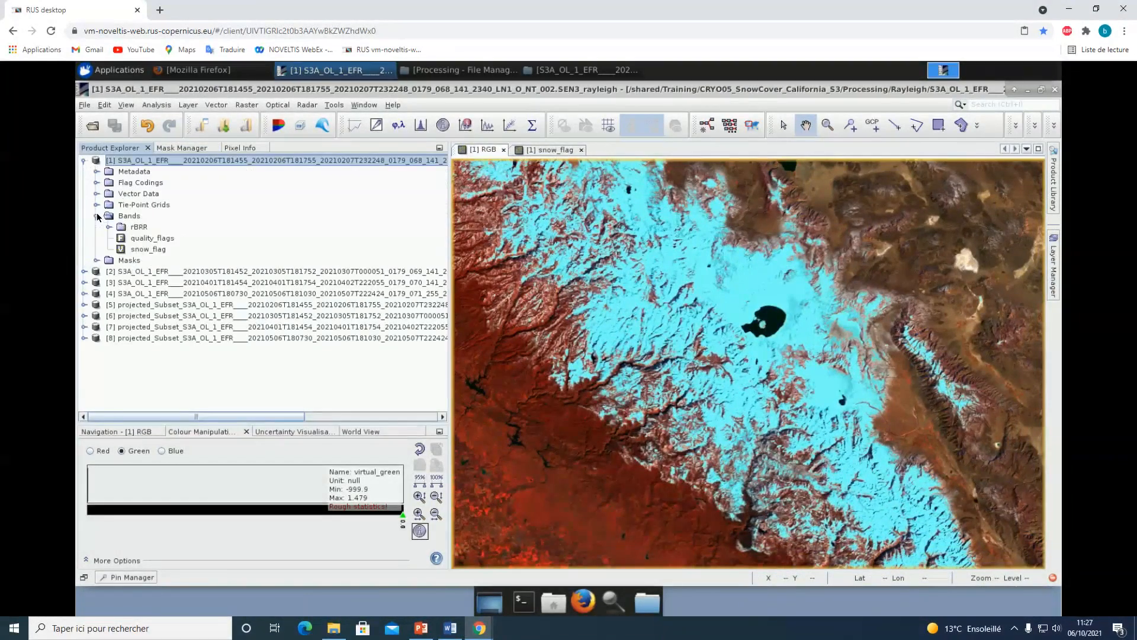
pyautogui.click(140, 249)
pyautogui.rightClick(150, 254)
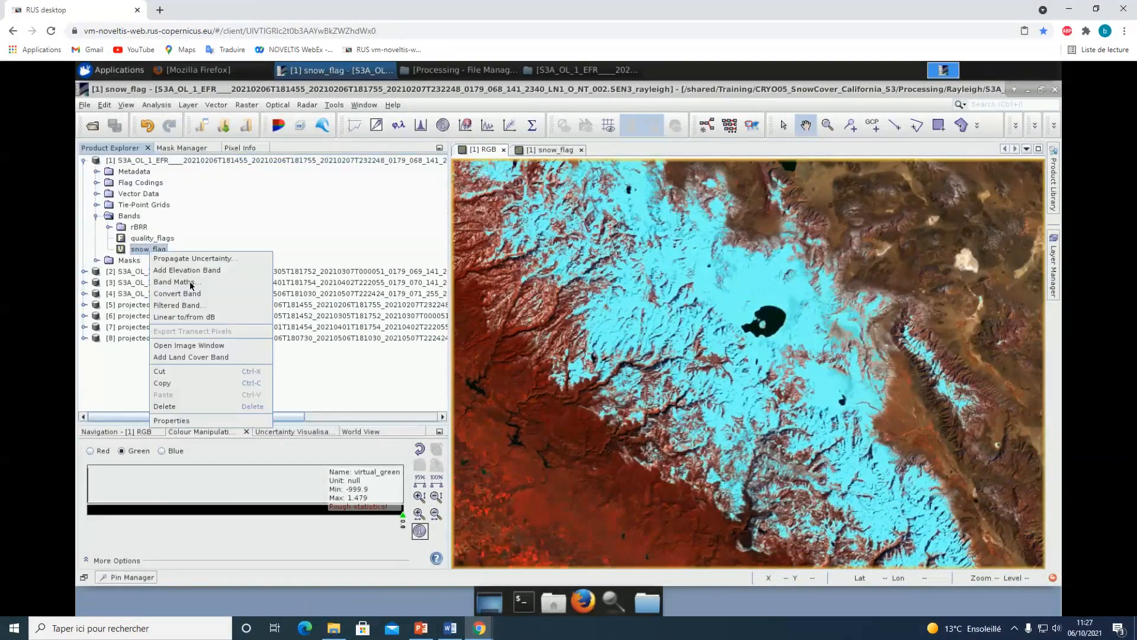
pyautogui.click(183, 421)
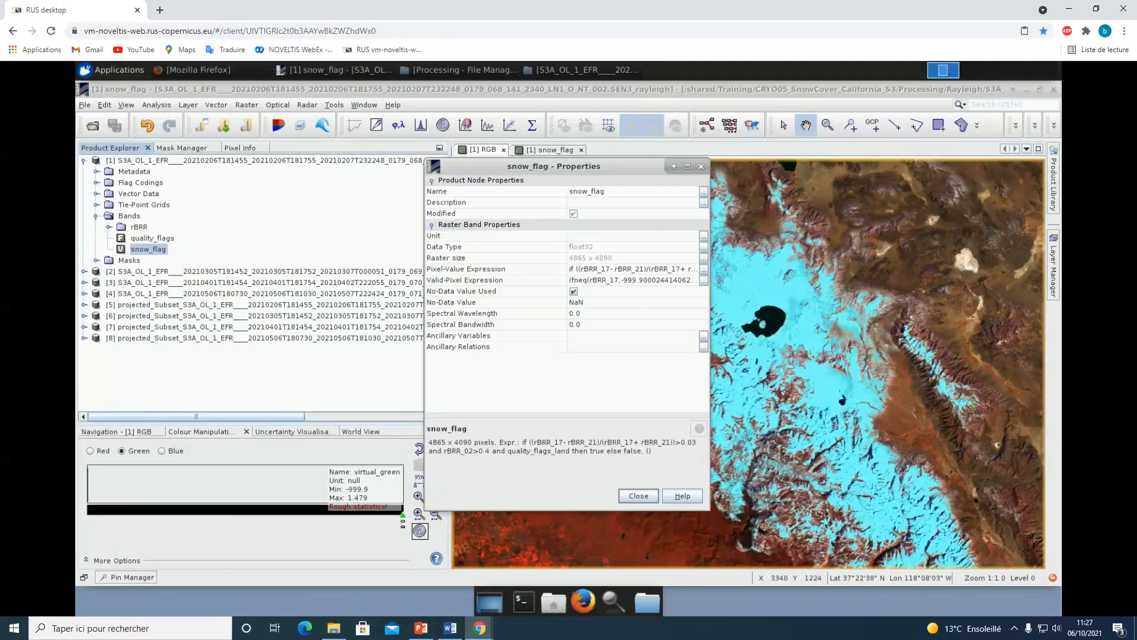
# Step: Set the rBRR_02 threshold in snow_flag's pixel-value expression to 0.9 and uncover the image to inspect the mask
pyautogui.click(704, 270)
pyautogui.click(593, 248)
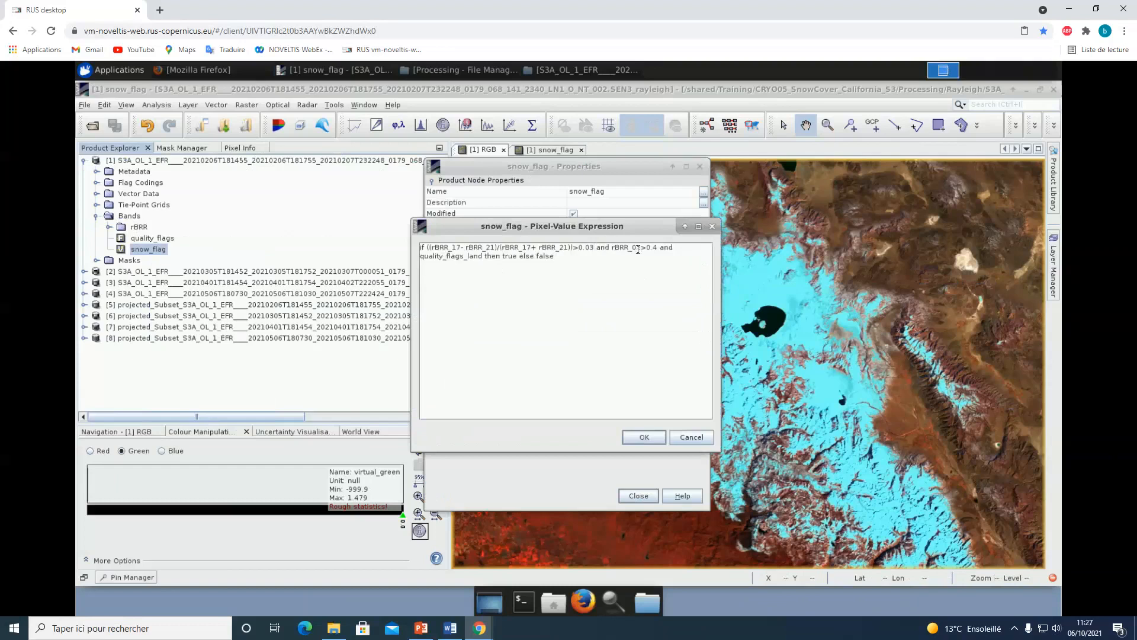
pyautogui.press('Left')
pyautogui.press('BackSpace')
pyautogui.write('9')
pyautogui.click(645, 438)
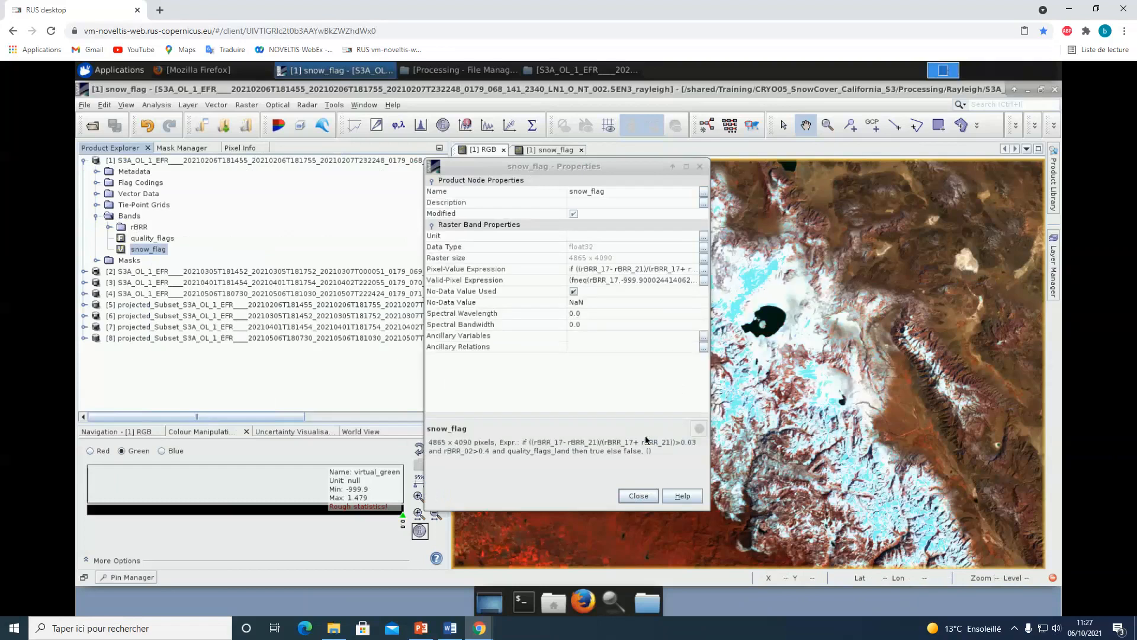
pyautogui.moveTo(522, 165); pyautogui.dragTo(335, 150)
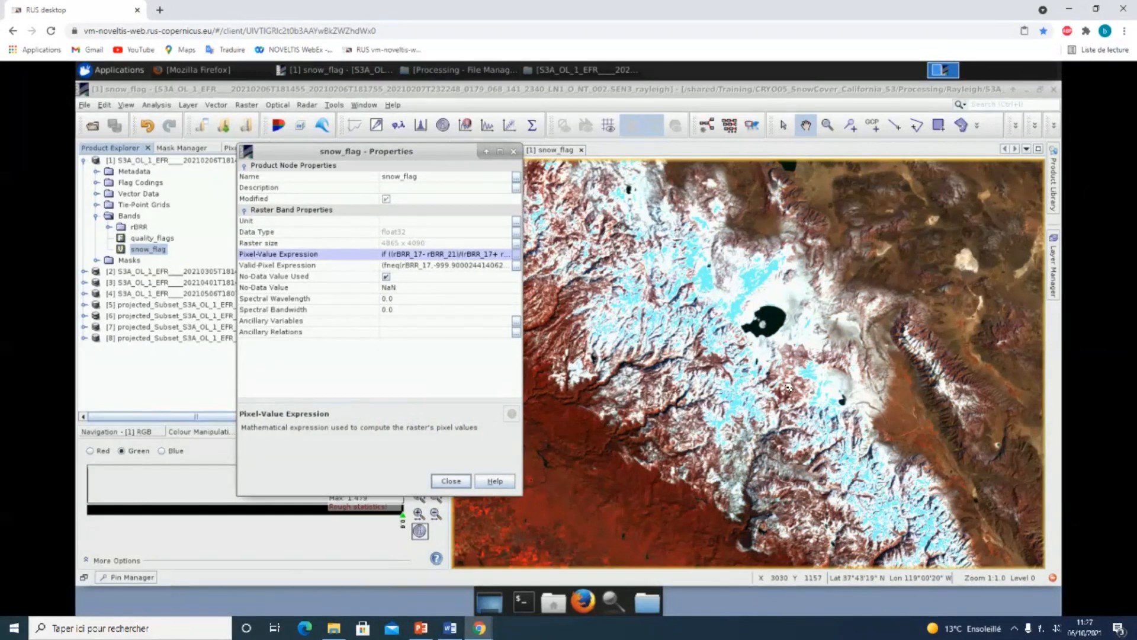
# Step: Lower the rBRR_02 threshold in snow_flag's pixel-value expression to 0.3
pyautogui.click(516, 256)
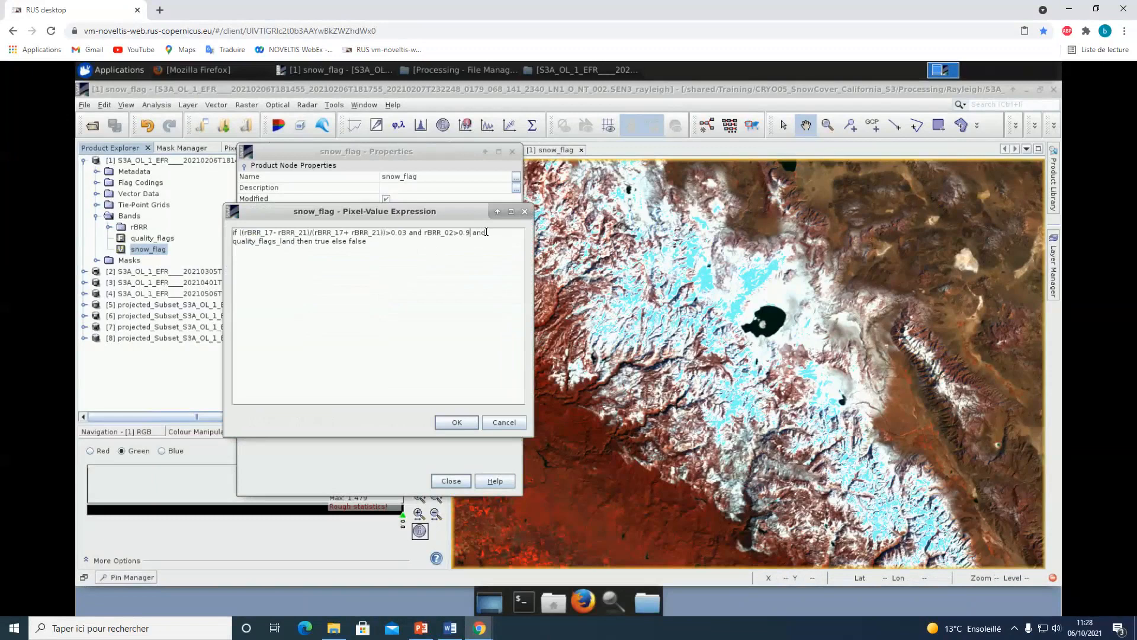
pyautogui.press('BackSpace')
pyautogui.write('4')
pyautogui.press('BackSpace')
pyautogui.write('3')
pyautogui.click(463, 422)
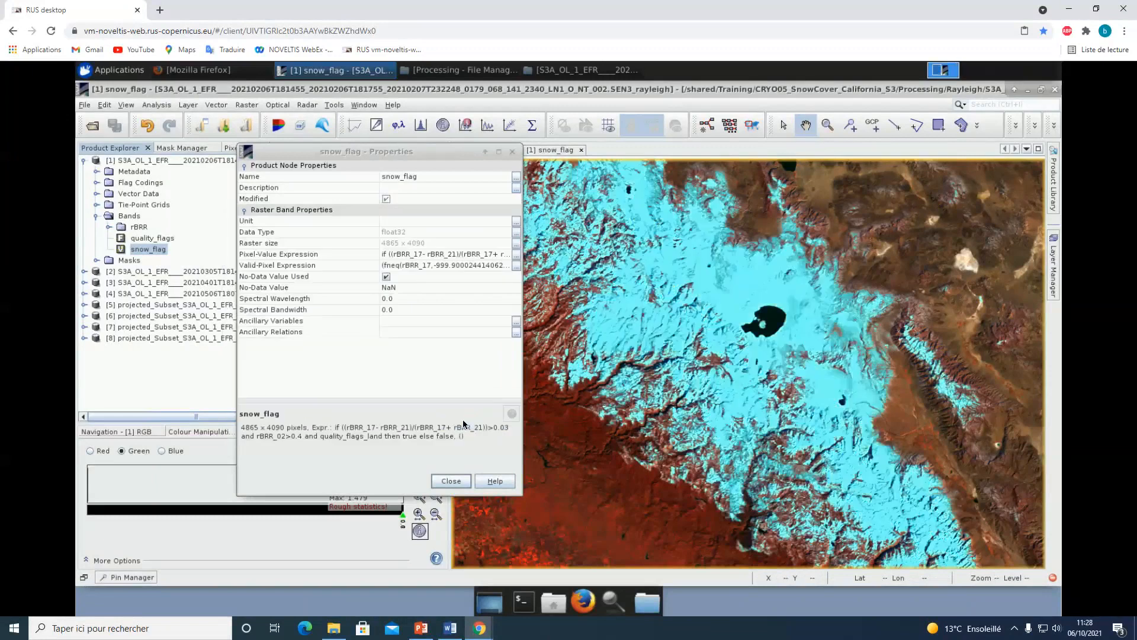
# Step: Set the rBRR_02 threshold in snow_flag's pixel-value expression to 0.4
pyautogui.click(515, 254)
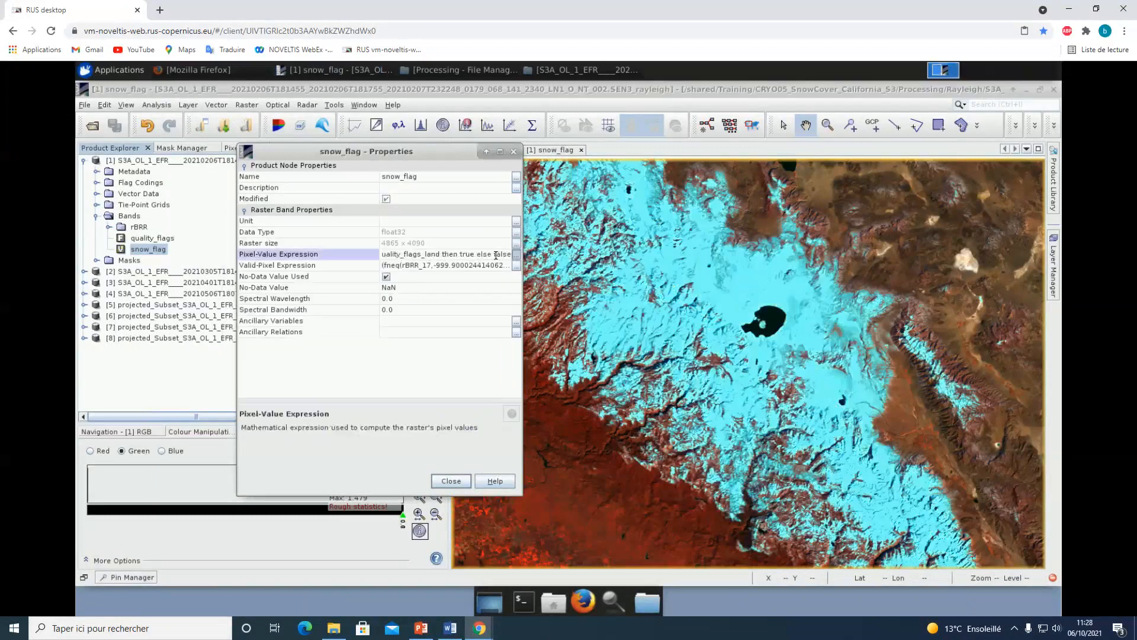
pyautogui.press('BackSpace')
pyautogui.write('4 and')
pyautogui.click(460, 423)
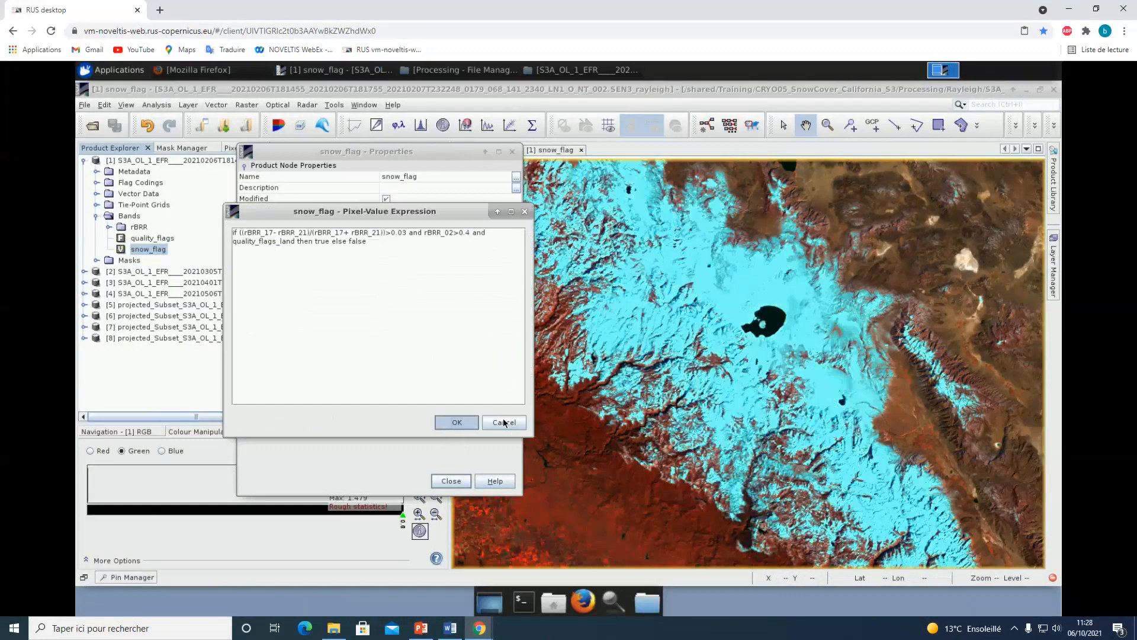
# Step: Examine the western edge of the mountain snow mask, testing an rBRR_02 threshold of 0.3 in snow_flag's expression
pyautogui.scroll(-4, 672, 407)
pyautogui.scroll(10, 673, 407)
pyautogui.moveTo(673, 409); pyautogui.dragTo(956, 417)
pyautogui.moveTo(702, 472); pyautogui.dragTo(743, 563)
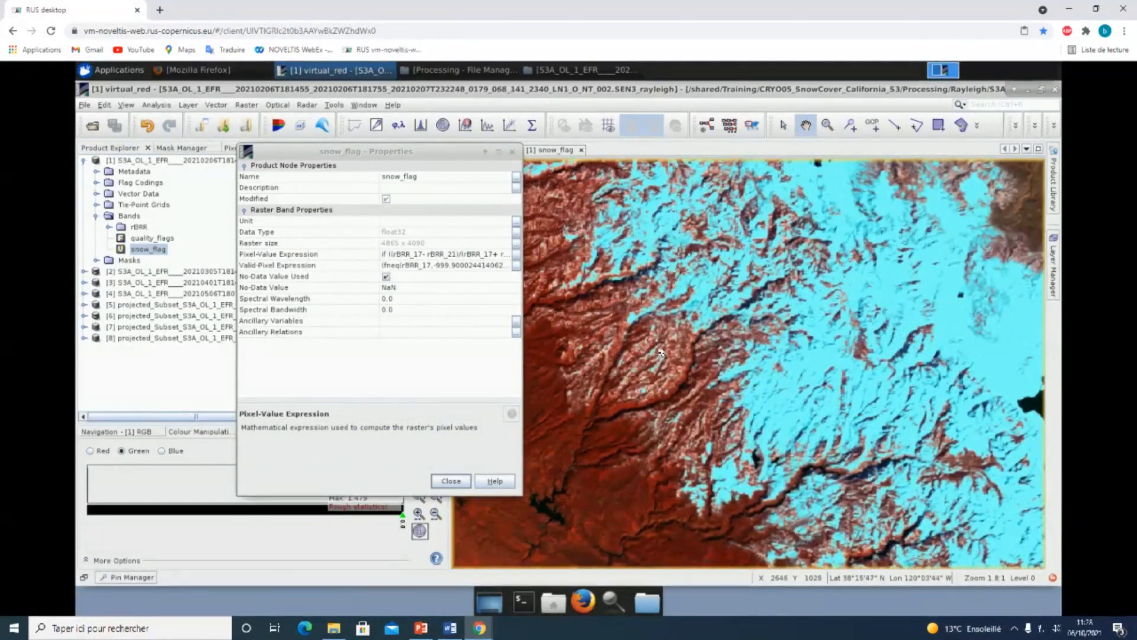
pyautogui.click(516, 254)
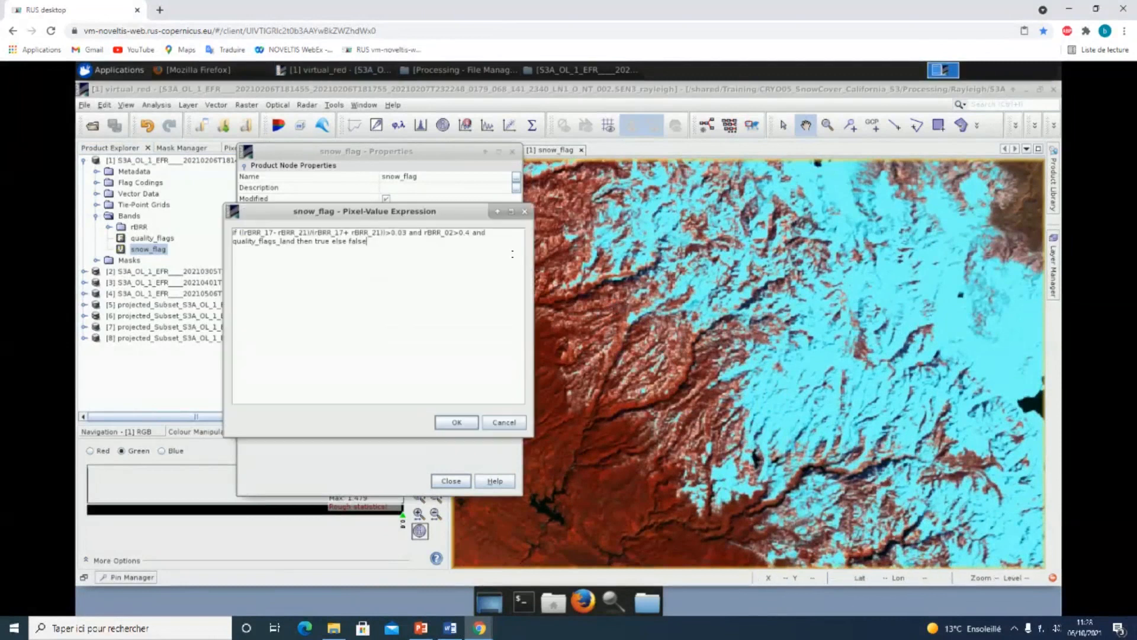
pyautogui.click(470, 232)
pyautogui.press('BackSpace')
pyautogui.write('3')
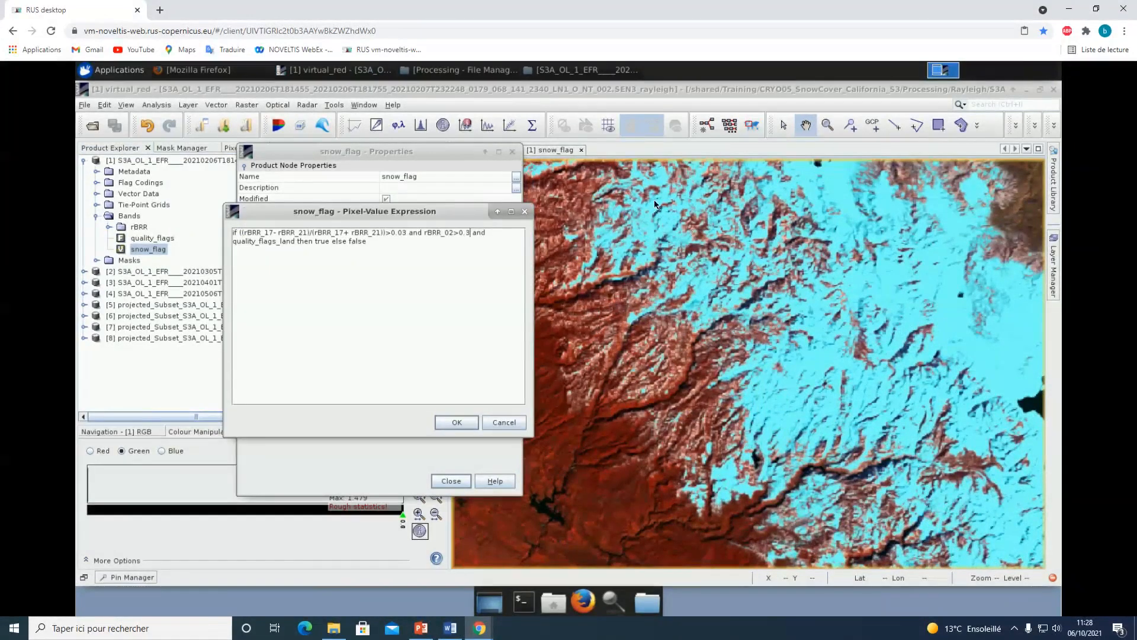
pyautogui.click(455, 422)
pyautogui.scroll(5, 680, 407)
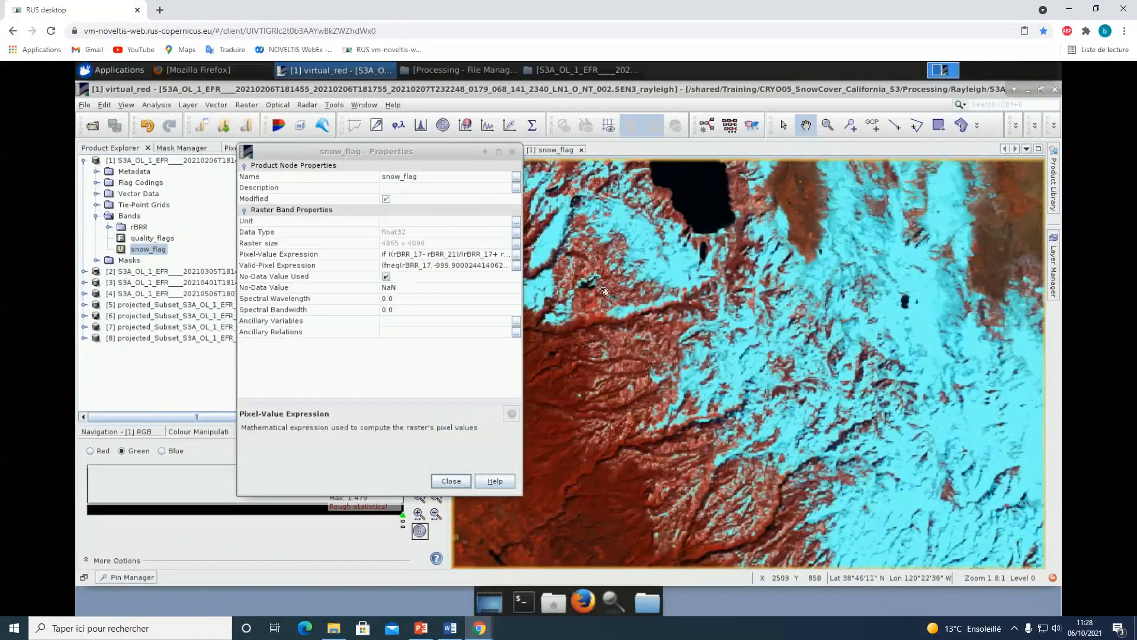
# Step: Restore the rBRR_02 threshold in snow_flag's expression to 0.4 and close the band properties
pyautogui.click(516, 254)
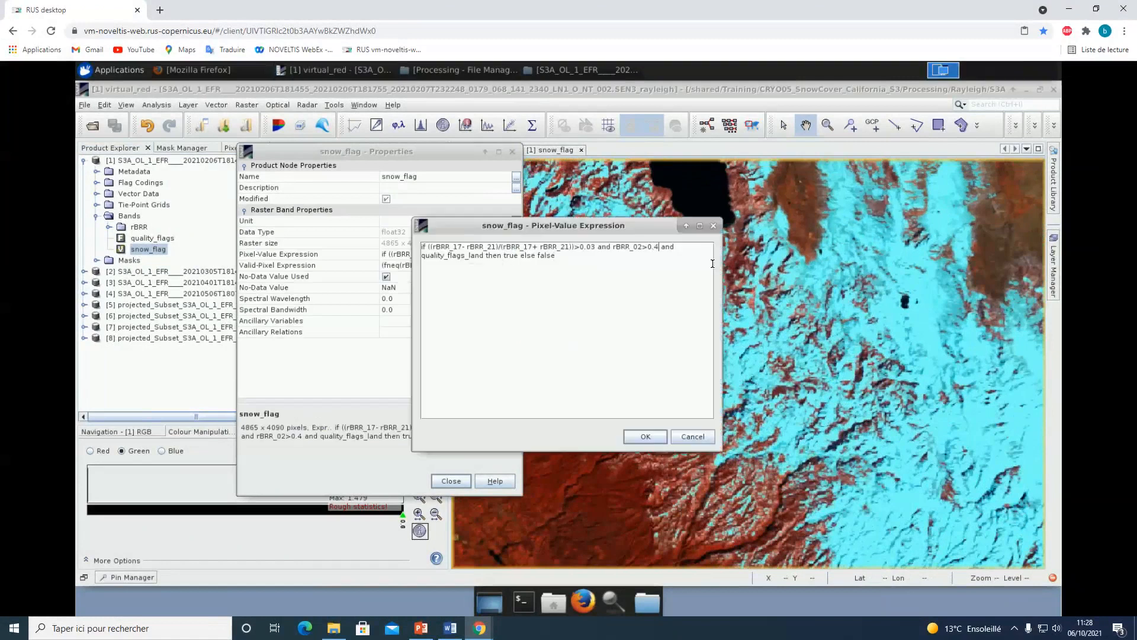
pyautogui.click(644, 437)
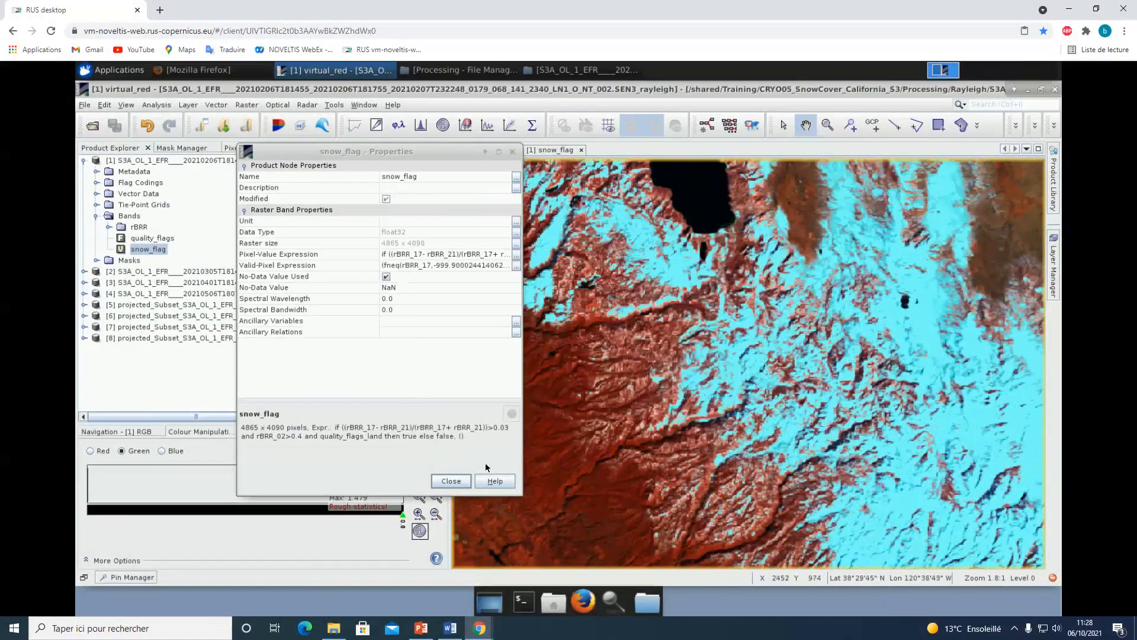
pyautogui.click(451, 481)
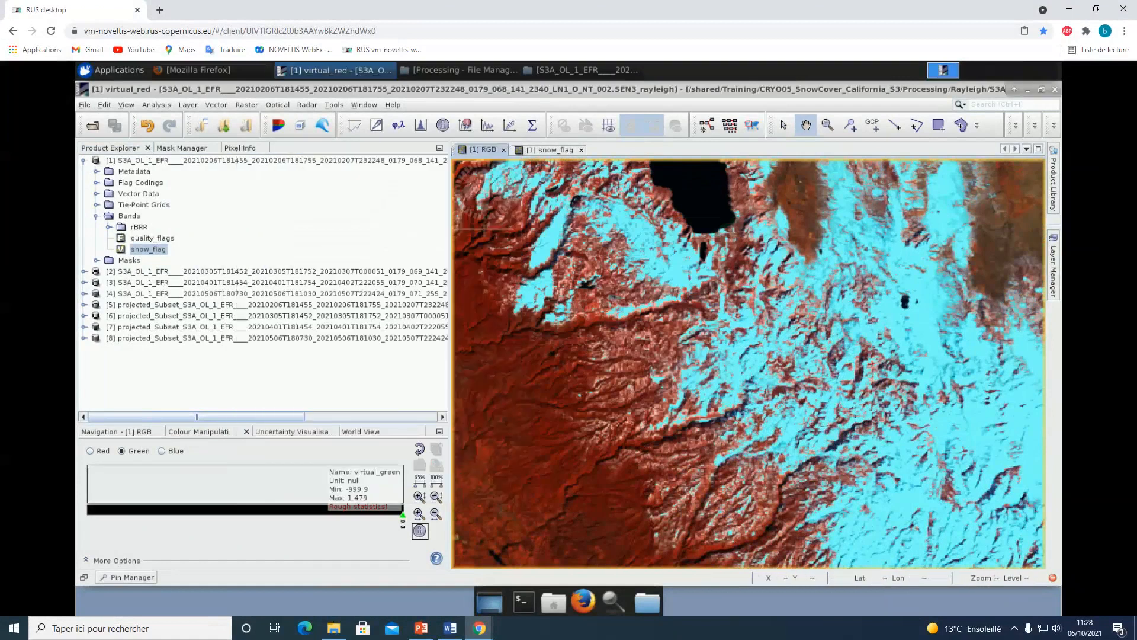
pyautogui.scroll(2, 791, 349)
pyautogui.scroll(-3, 791, 350)
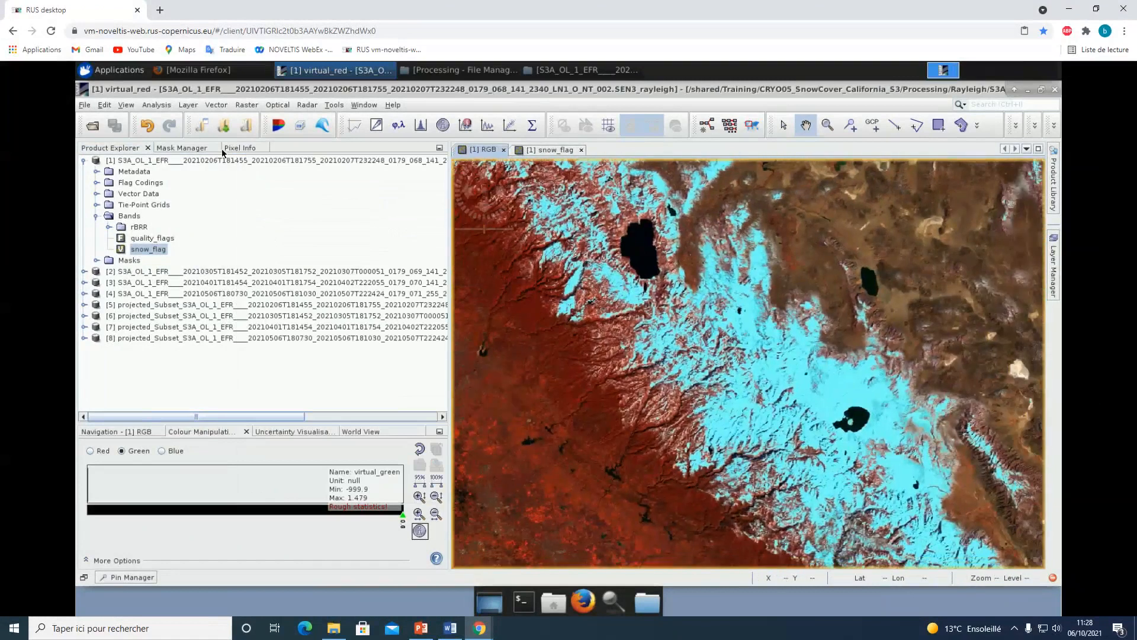
# Step: Compute the area covered by snow_mask in product [1] and close the result
pyautogui.click(245, 105)
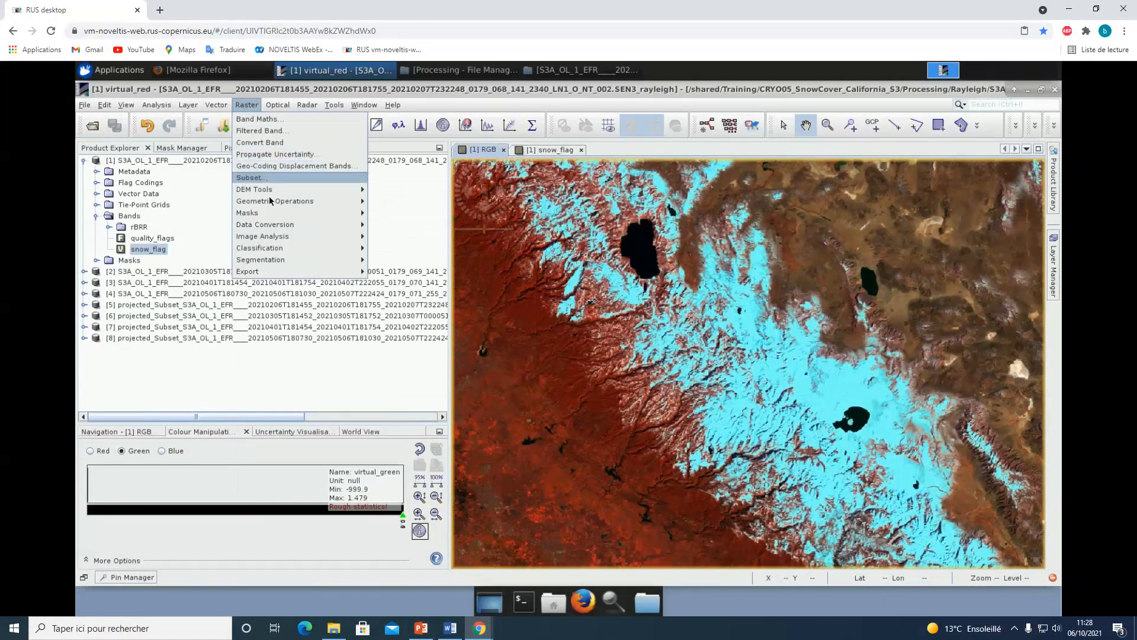
pyautogui.moveTo(273, 215)
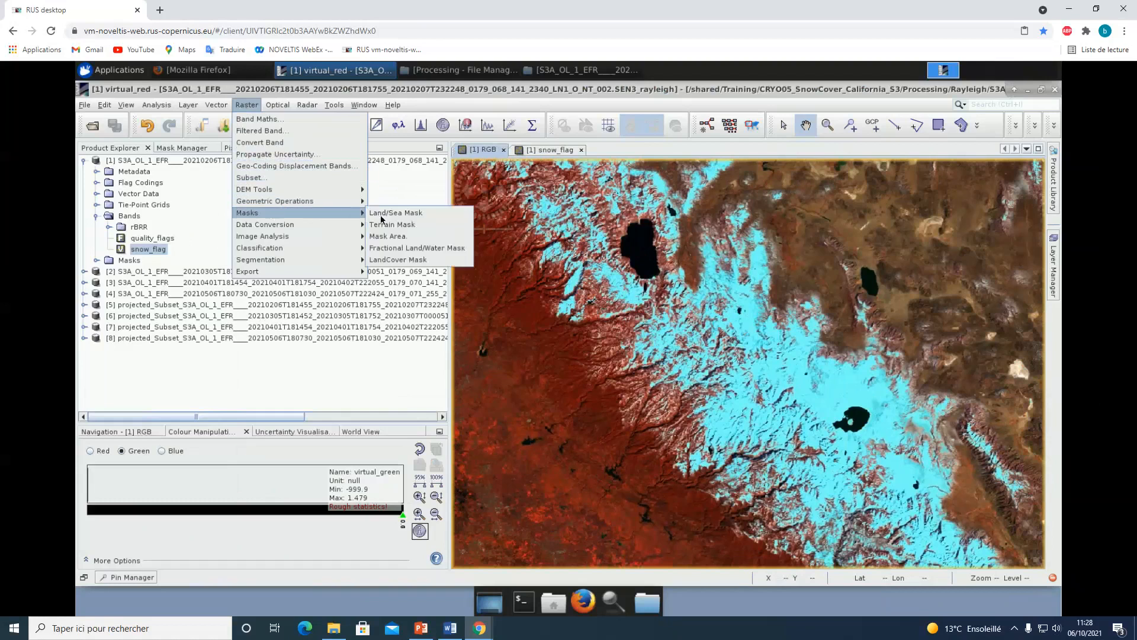
pyautogui.click(405, 237)
pyautogui.click(650, 332)
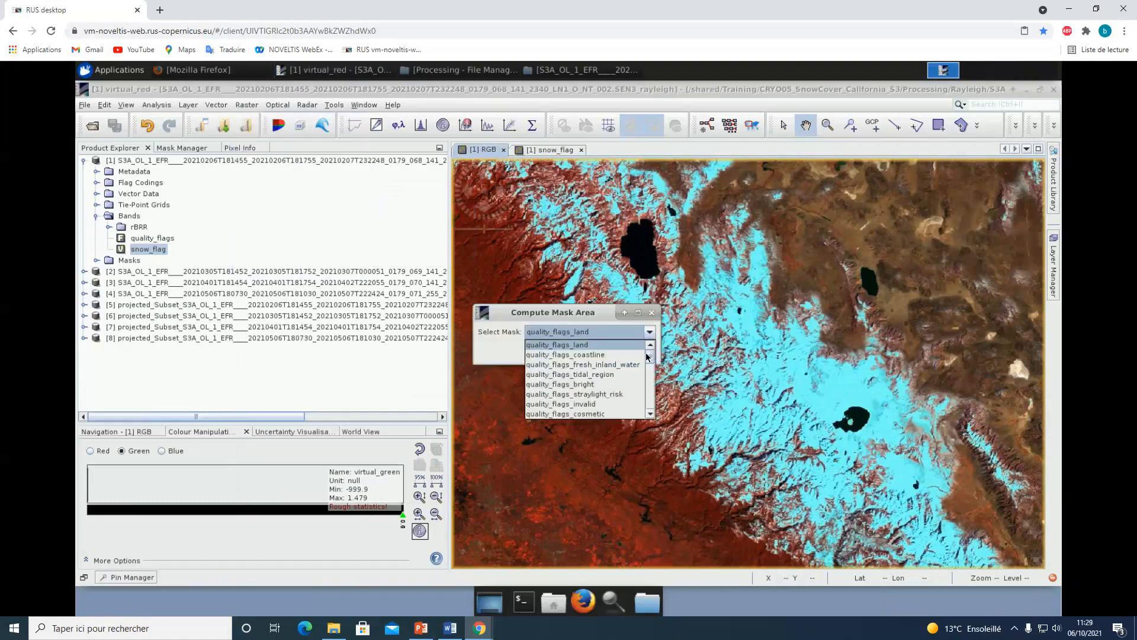
pyautogui.scroll(-5, 645, 391)
pyautogui.click(599, 407)
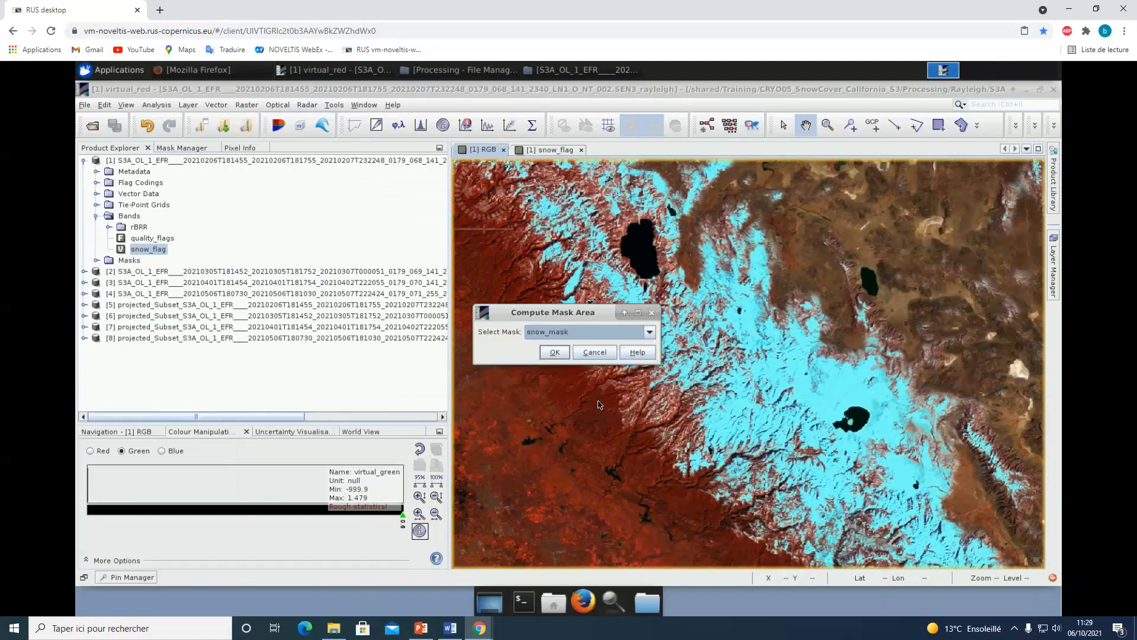
pyautogui.click(555, 353)
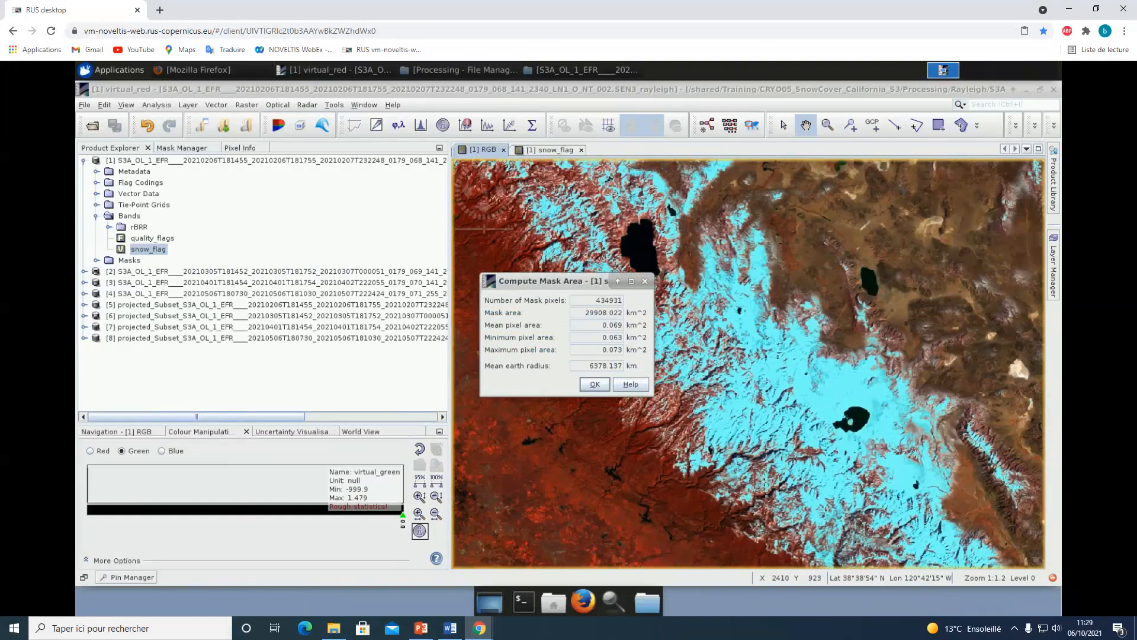
pyautogui.click(599, 387)
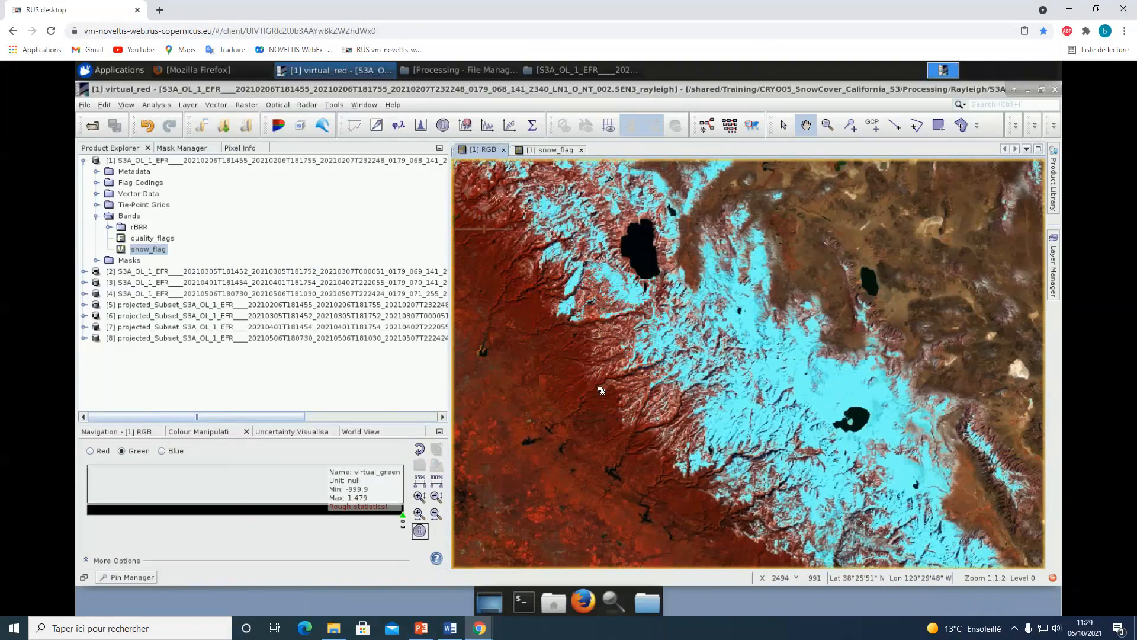
# Step: Collapse and select product [1], and close its RGB and snow_flag image views
pyautogui.click(84, 161)
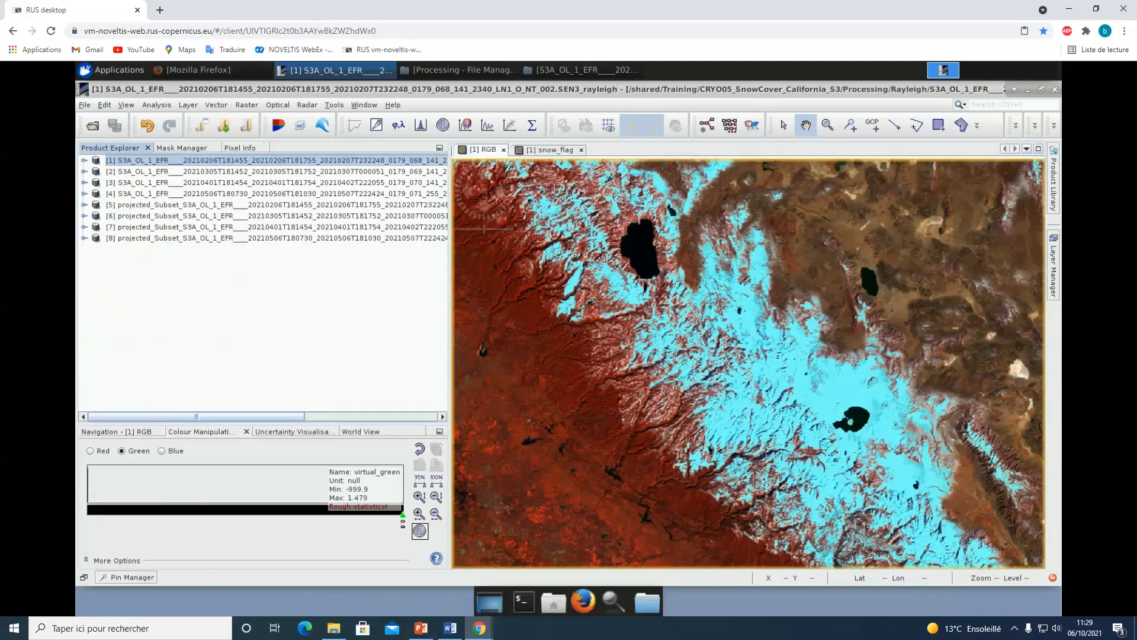
pyautogui.click(162, 206)
pyautogui.click(163, 237)
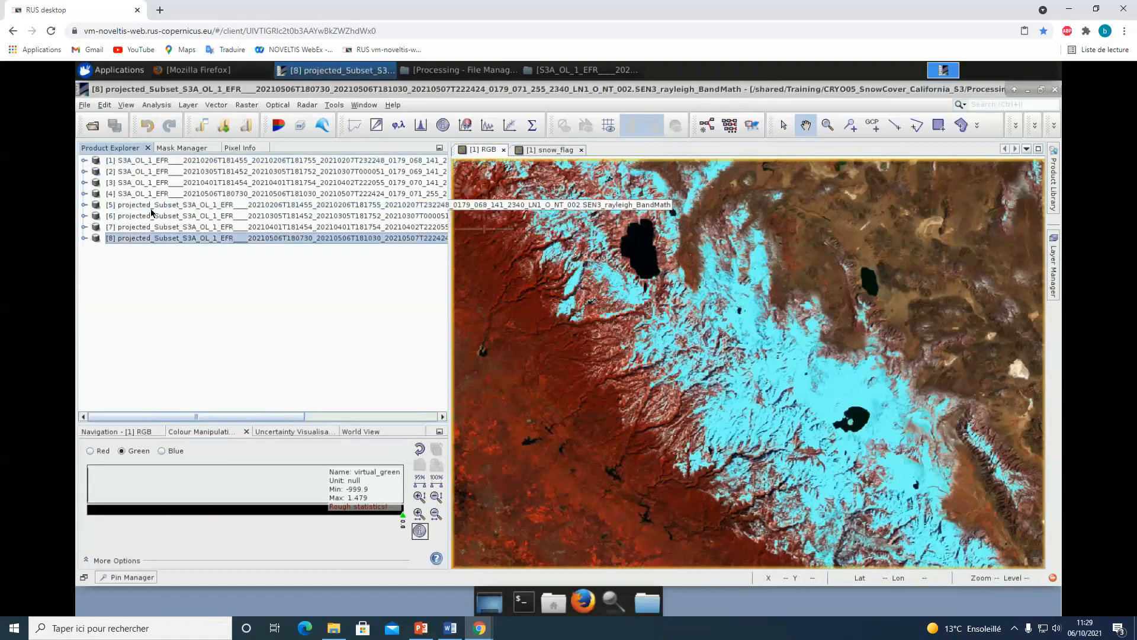
pyautogui.click(150, 207)
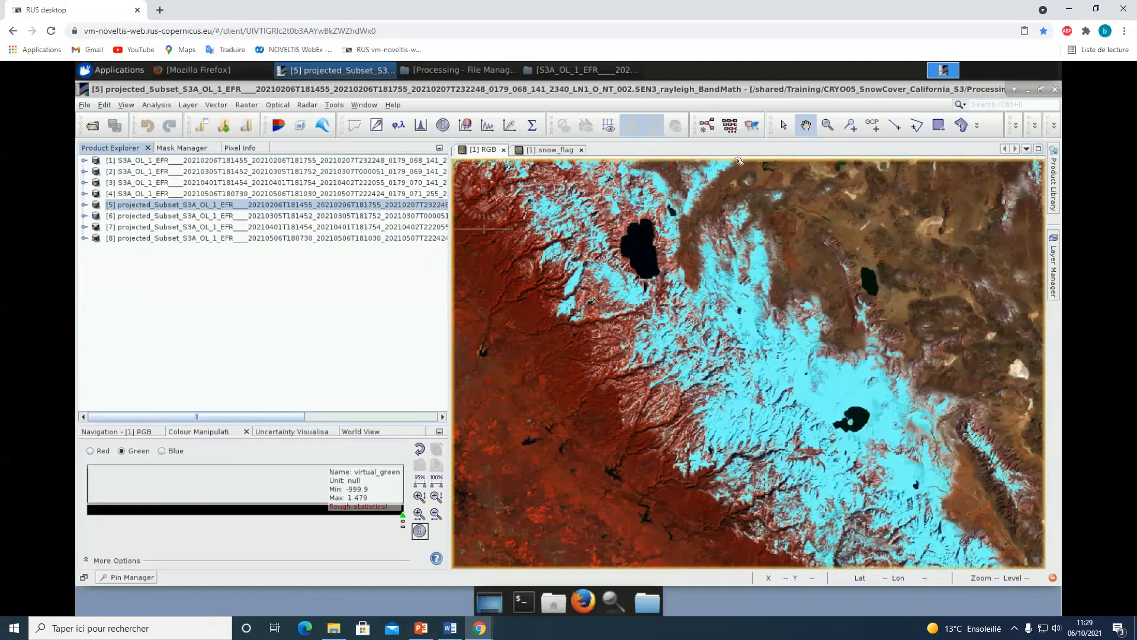
pyautogui.click(143, 162)
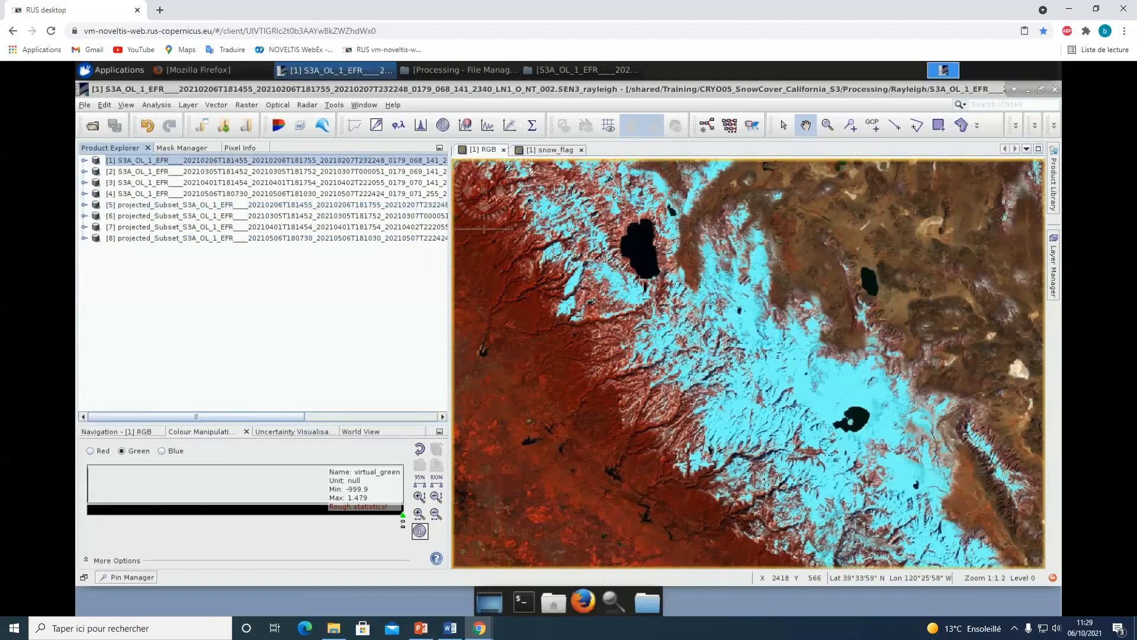
pyautogui.click(504, 151)
pyautogui.click(504, 151)
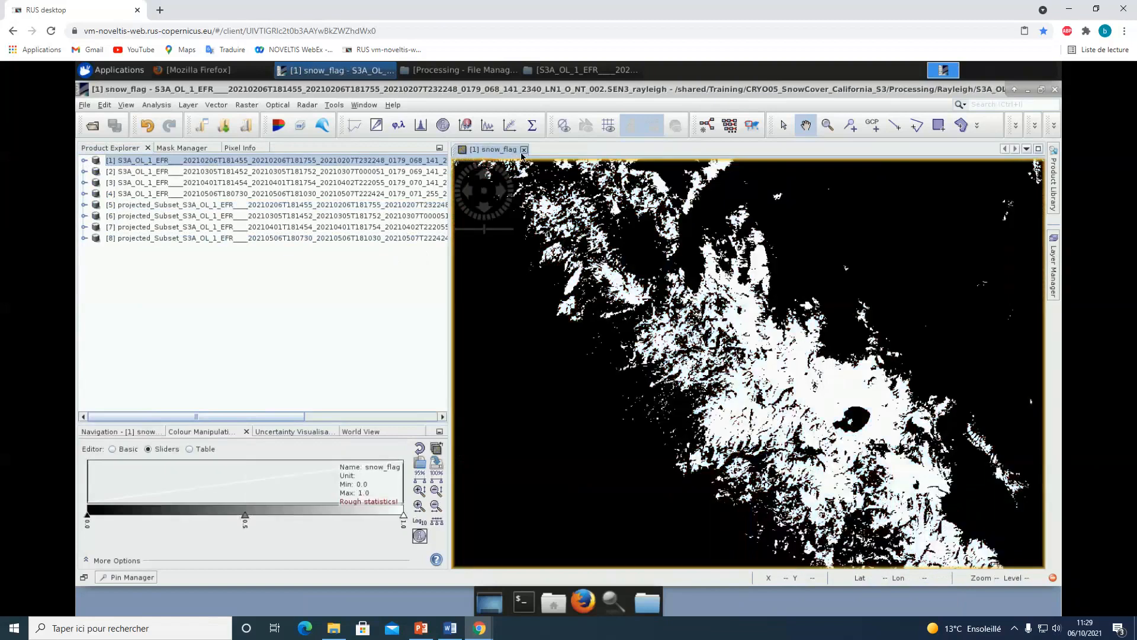
pyautogui.click(524, 151)
# Step: Close the four original rayleigh products [1] to [4] without saving their changes
pyautogui.keyDown('shift'); pyautogui.click(367, 189); pyautogui.keyUp('shift')
pyautogui.rightClick(367, 184)
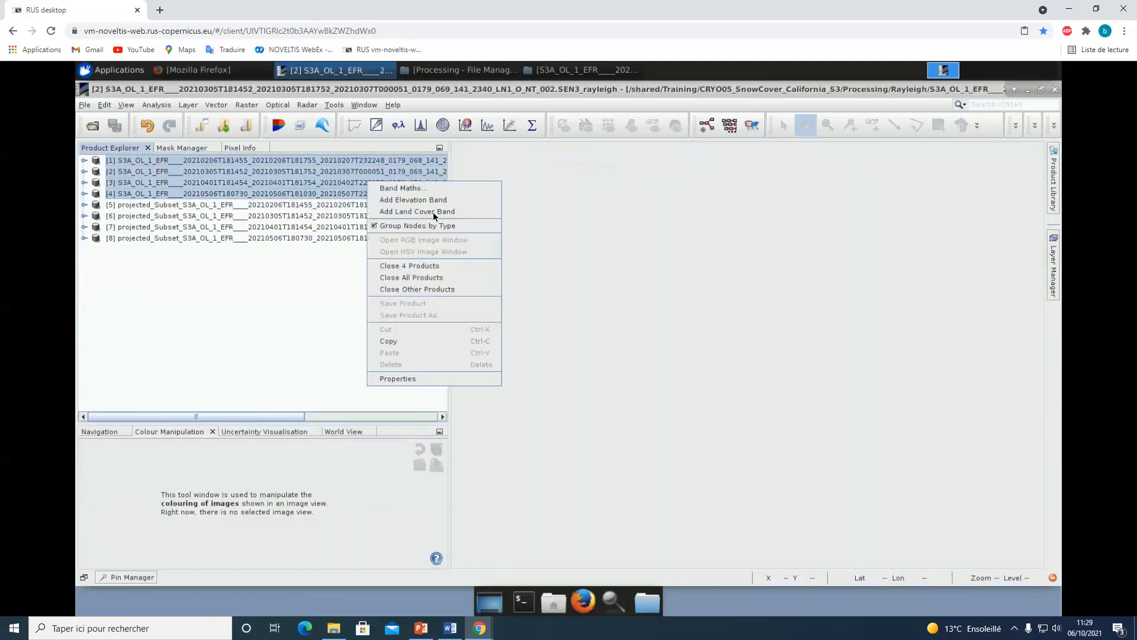
pyautogui.click(433, 267)
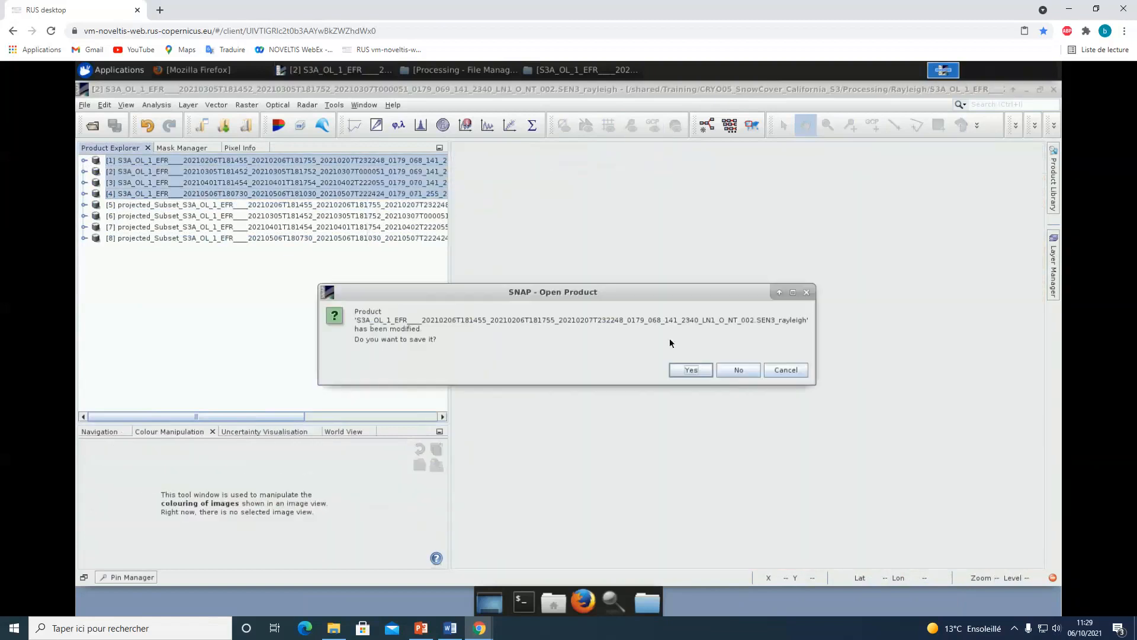
pyautogui.click(737, 371)
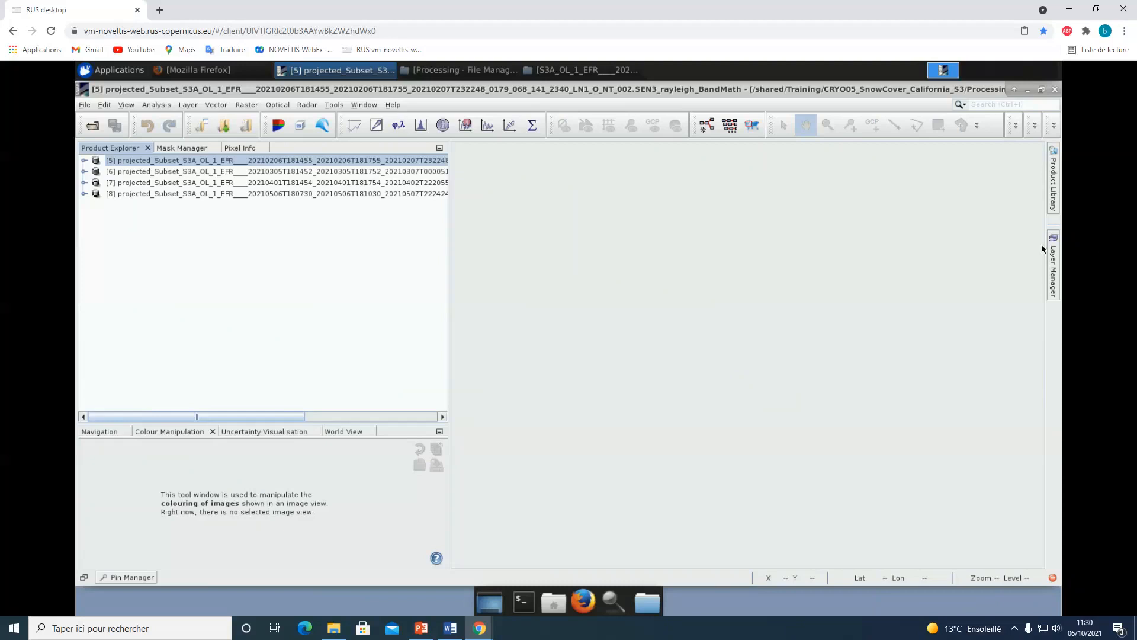
# Step: Start a Collocation with the February projected subset, product [5], as the master
pyautogui.click(241, 106)
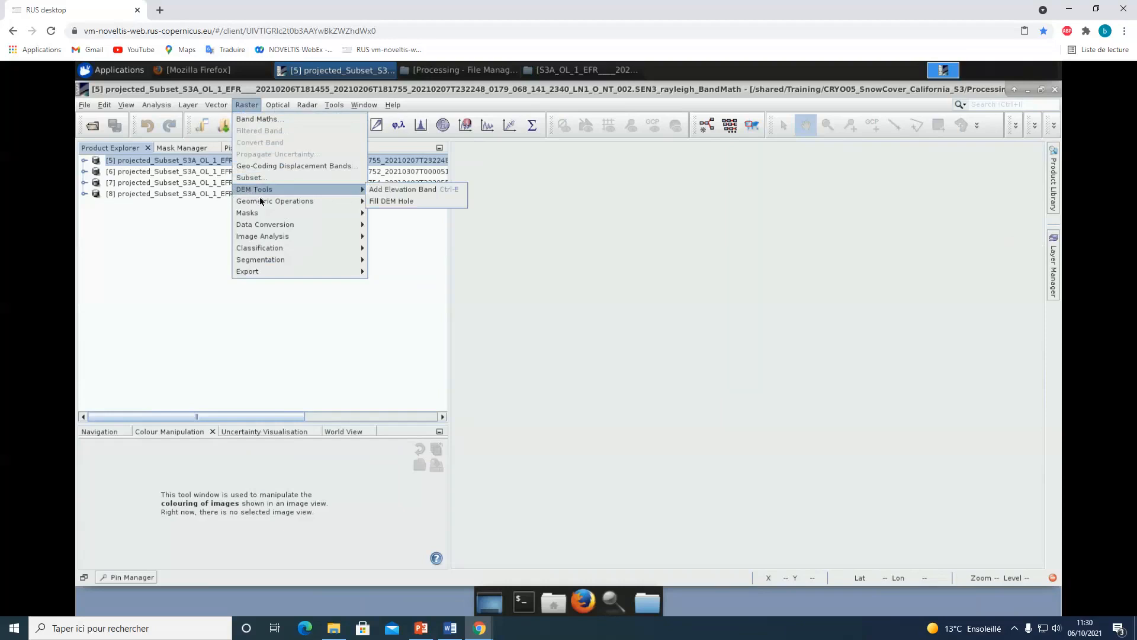
pyautogui.moveTo(265, 205)
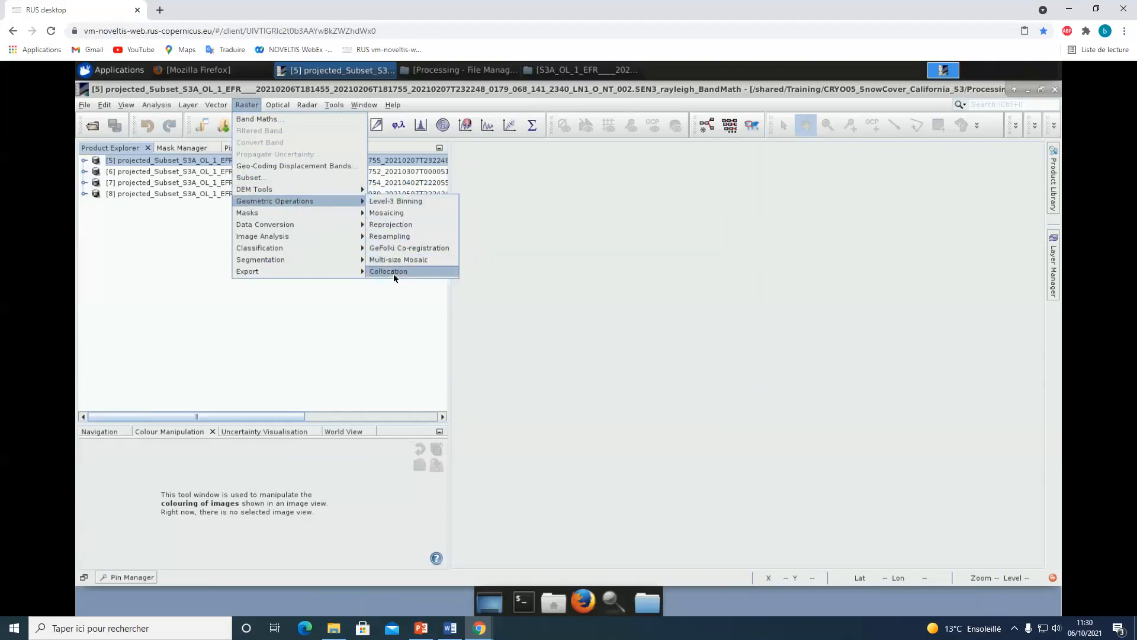
pyautogui.click(394, 273)
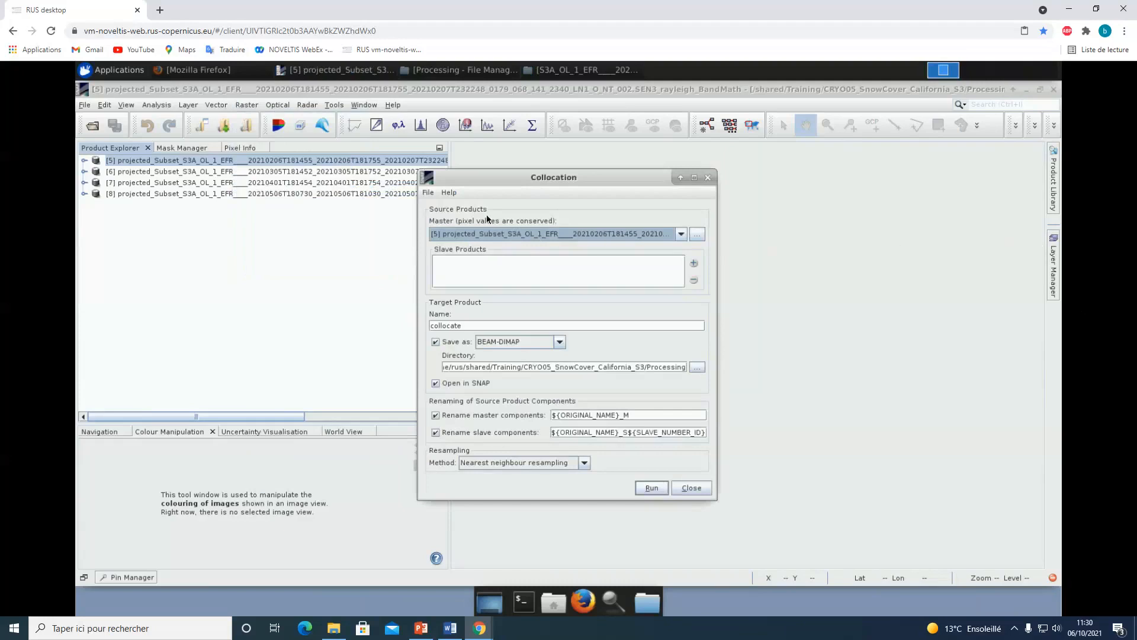
pyautogui.click(681, 232)
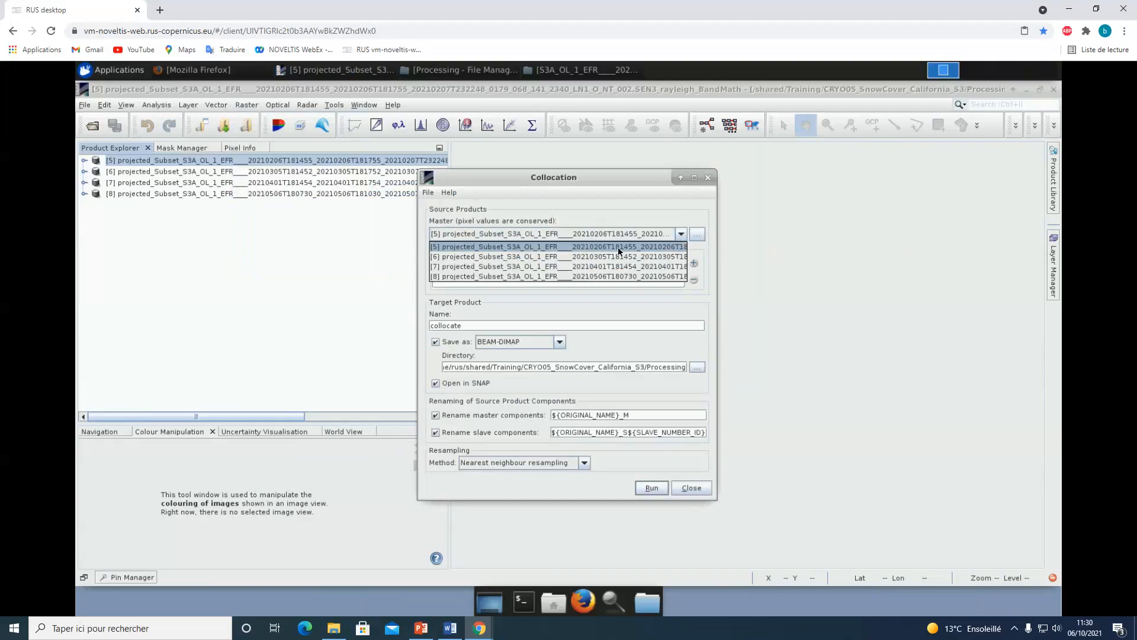
pyautogui.click(617, 248)
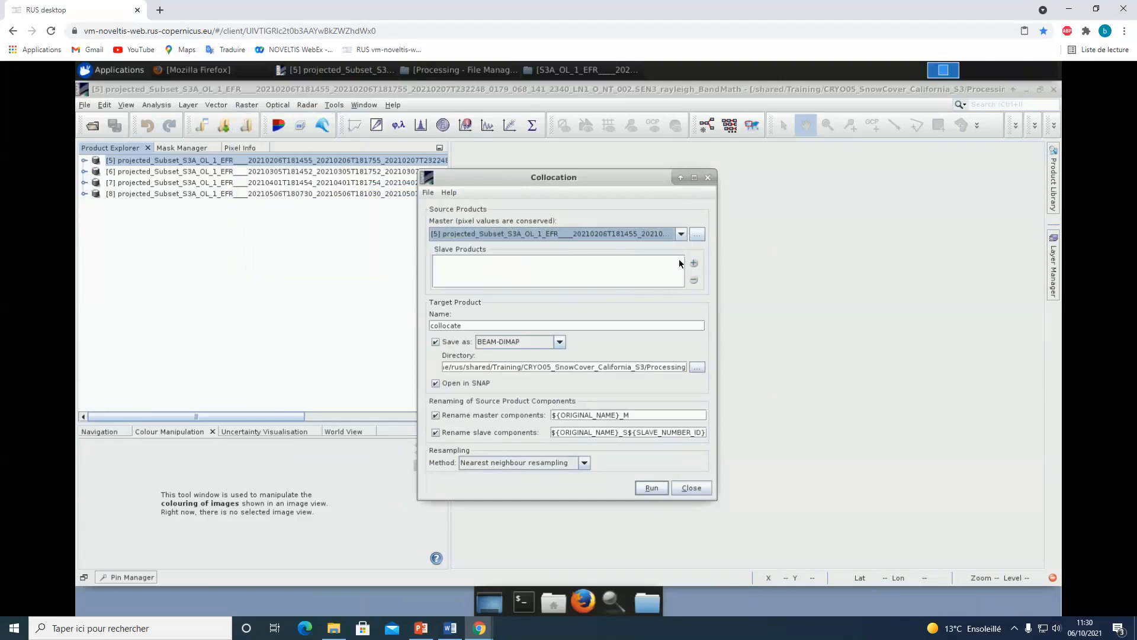
# Step: Add the March, April and May projected subsets, products [6], [7] and [8], as the collocation's slave products
pyautogui.click(694, 264)
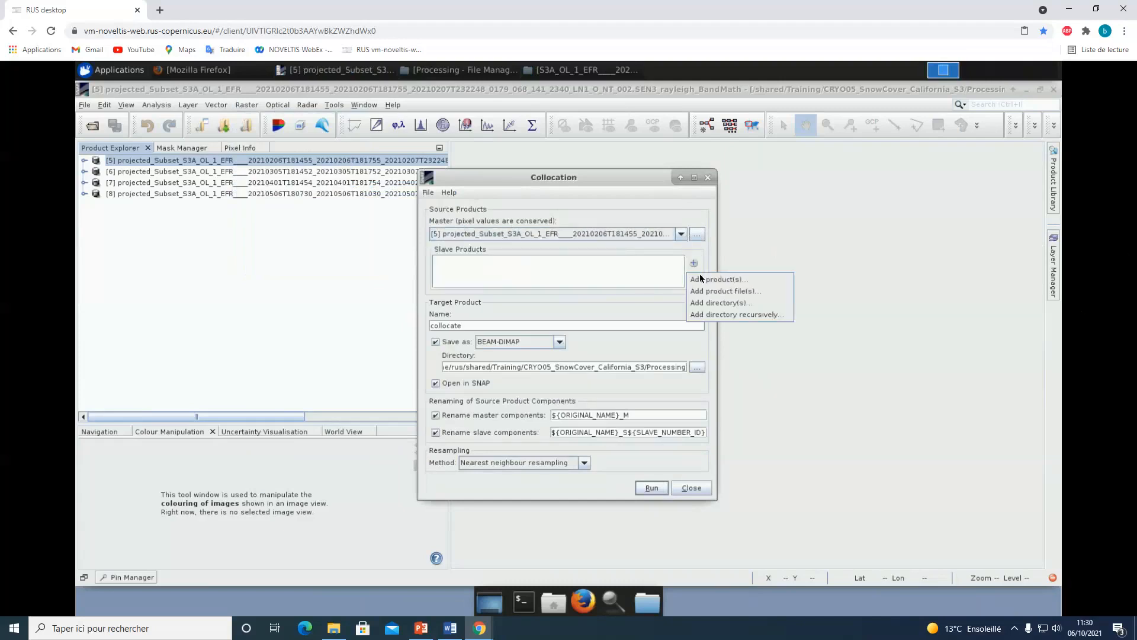
pyautogui.click(700, 280)
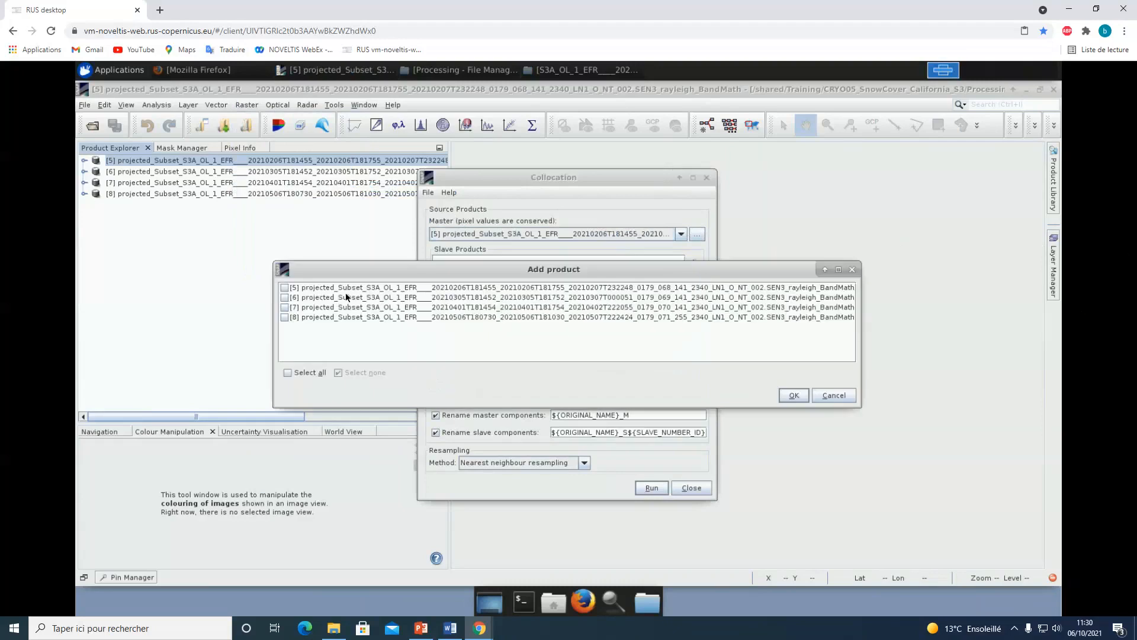
pyautogui.click(282, 296)
pyautogui.click(285, 316)
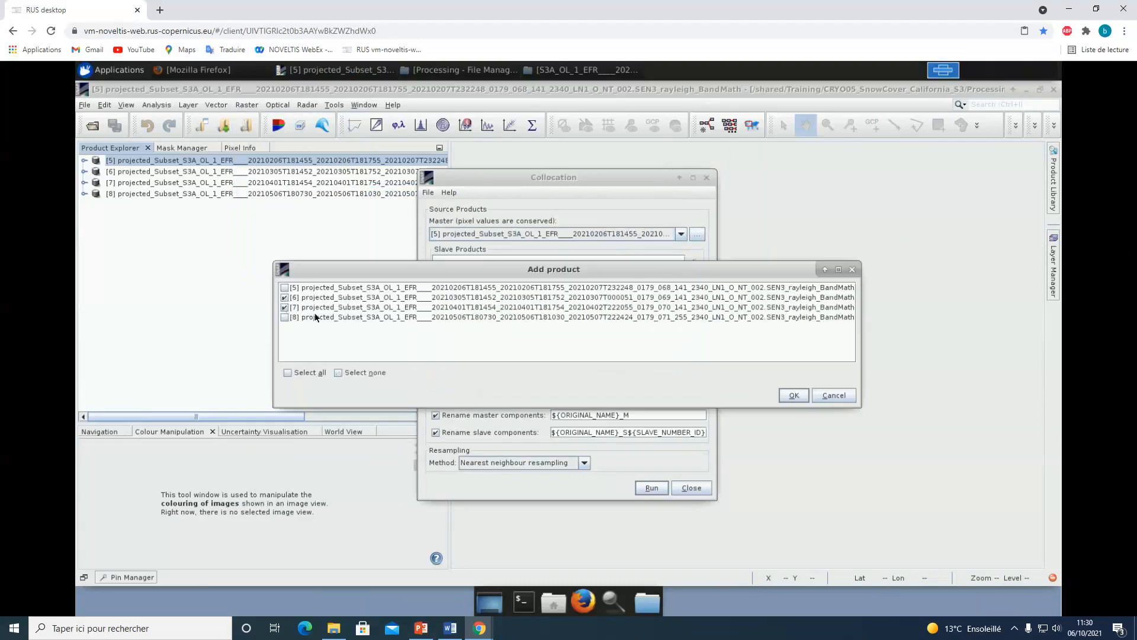
pyautogui.click(795, 396)
pyautogui.click(698, 268)
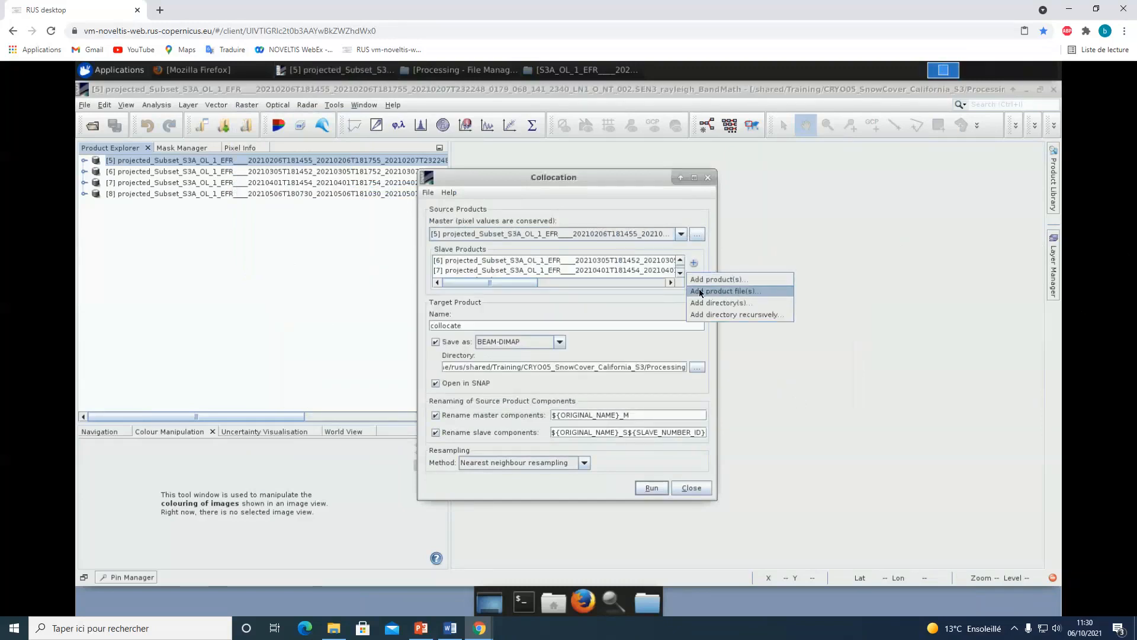
pyautogui.click(577, 300)
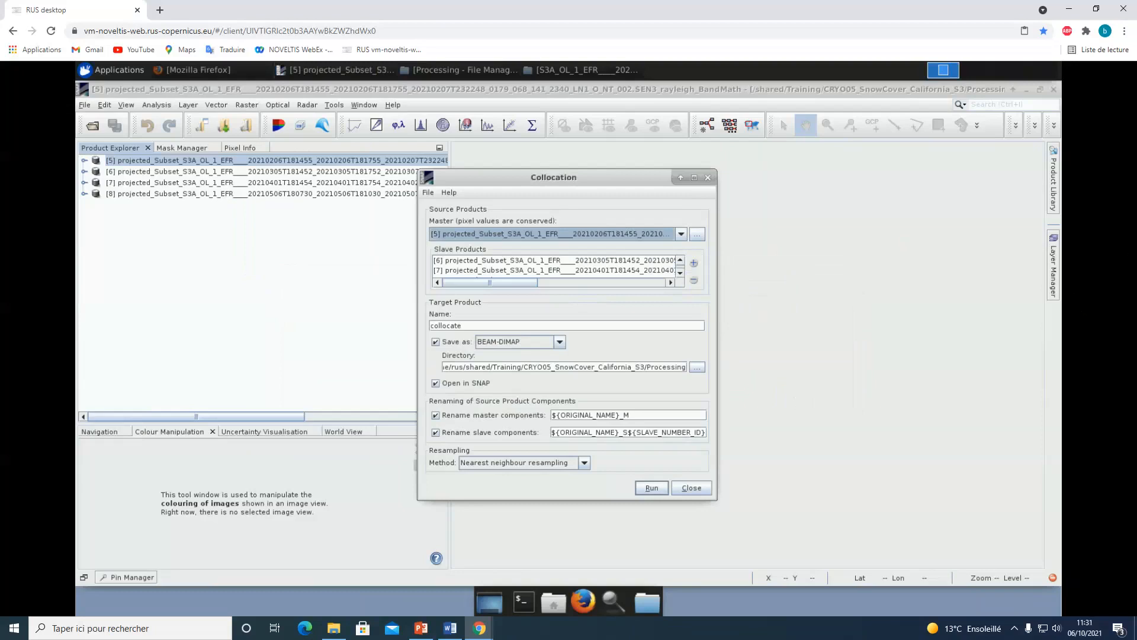
# Step: Name the collocation's target product collocate_feb_march_apr_may and check its output directory
pyautogui.moveTo(480, 324); pyautogui.dragTo(372, 324)
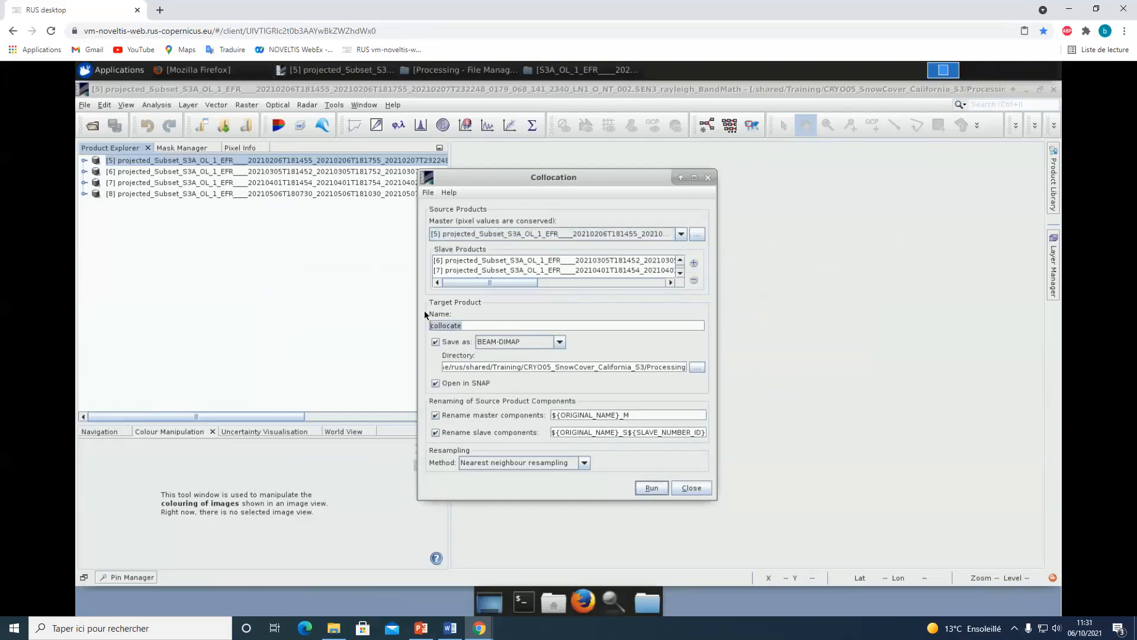
pyautogui.write('collocate_feb_march_apr_may')
pyautogui.doubleClick(650, 367)
pyautogui.click(650, 368)
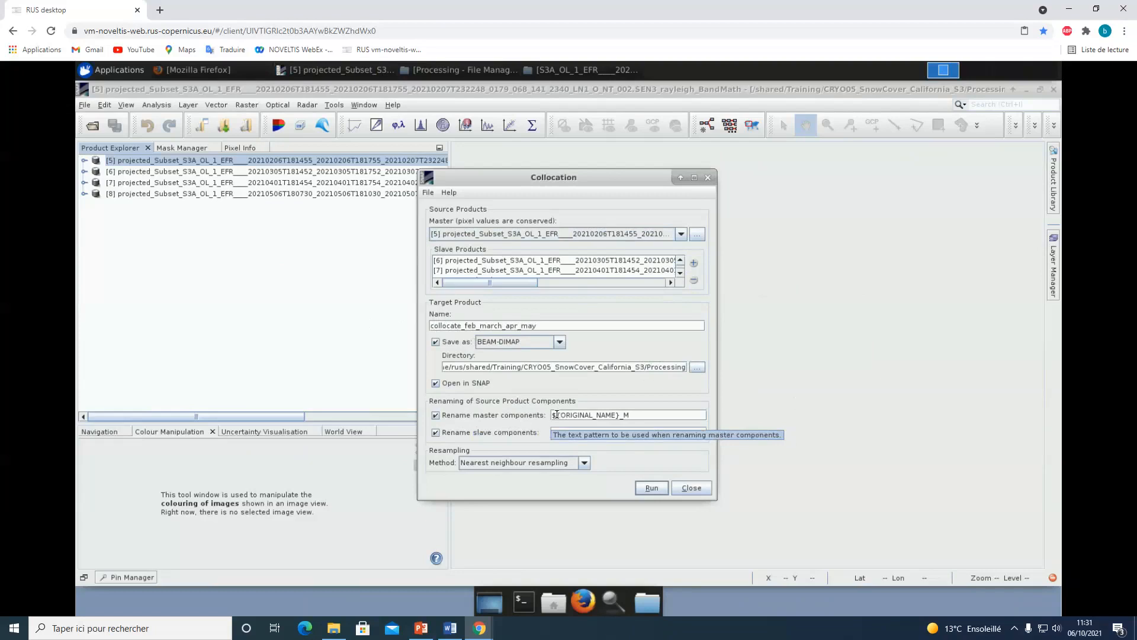
# Step: Examine the renaming patterns for the master and slave components, including the _M suffix and the slave number ID
pyautogui.moveTo(556, 414); pyautogui.dragTo(623, 416)
pyautogui.click(626, 416)
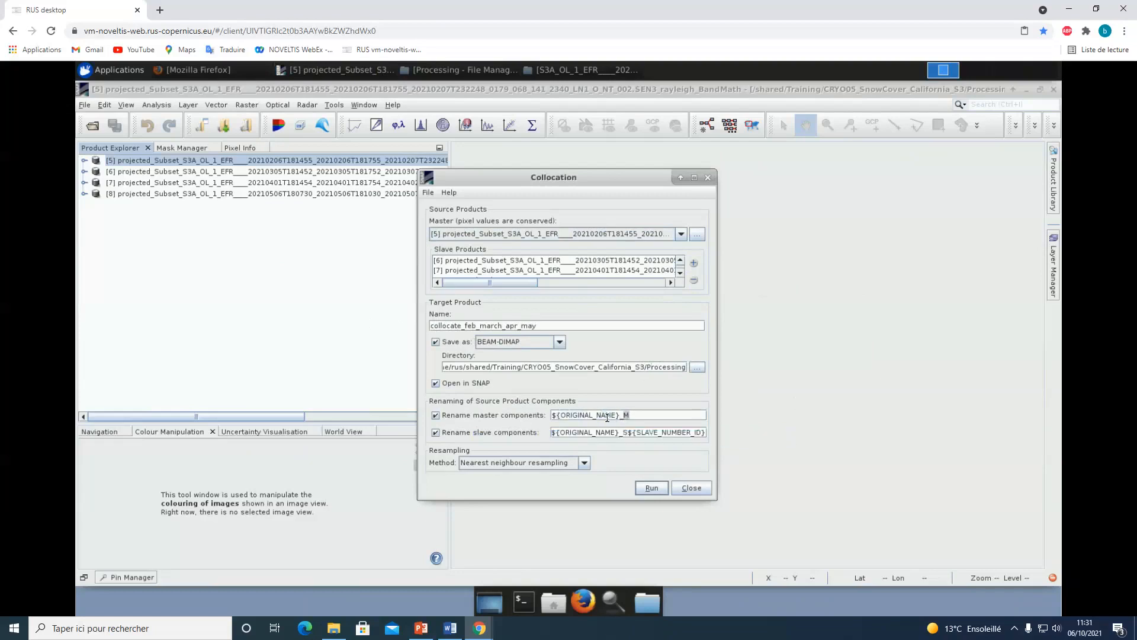
pyautogui.moveTo(561, 415); pyautogui.dragTo(613, 416)
pyautogui.click(625, 418)
pyautogui.moveTo(558, 432); pyautogui.dragTo(699, 433)
pyautogui.click(624, 433)
pyautogui.write('S')
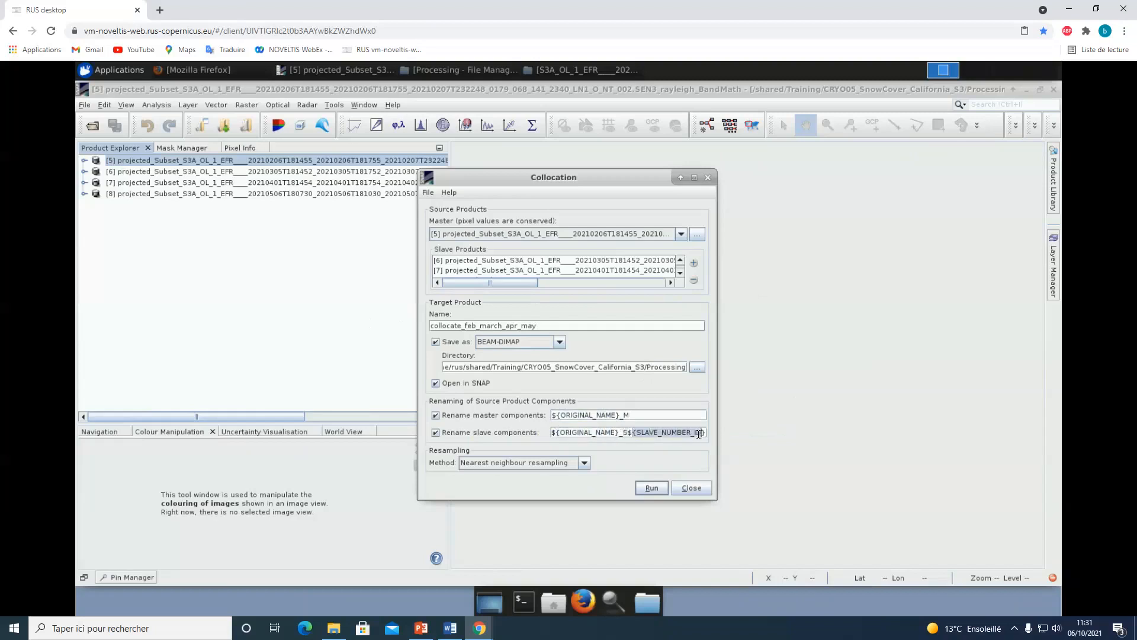
# Step: Review the order of the slave products that determines their slave numbers, from [6] through [8]
pyautogui.click(605, 260)
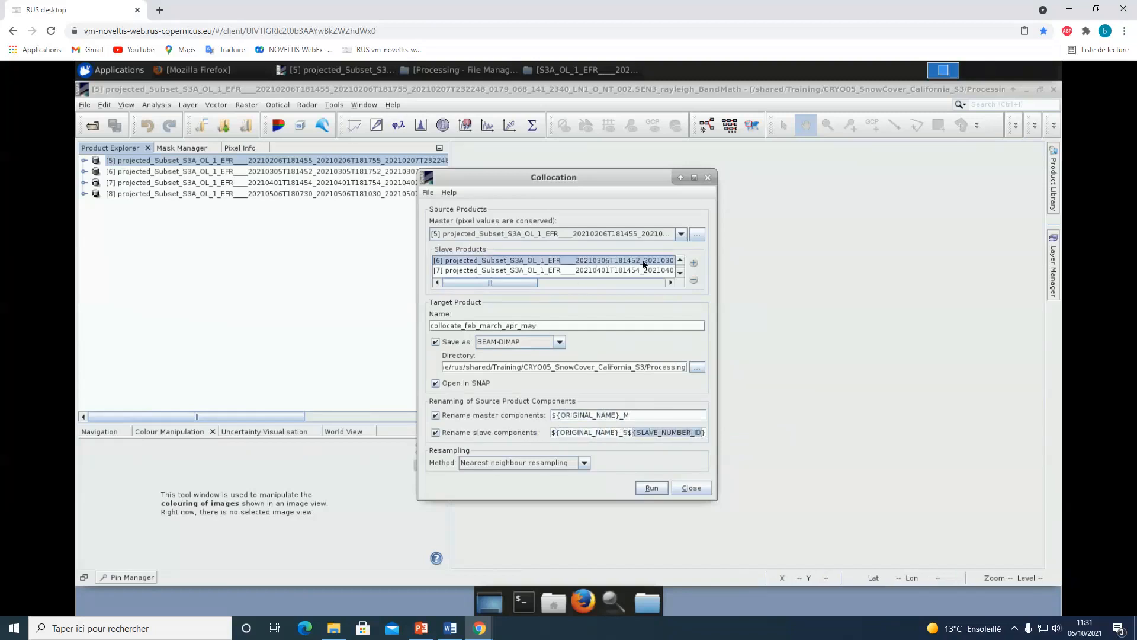
pyautogui.click(595, 269)
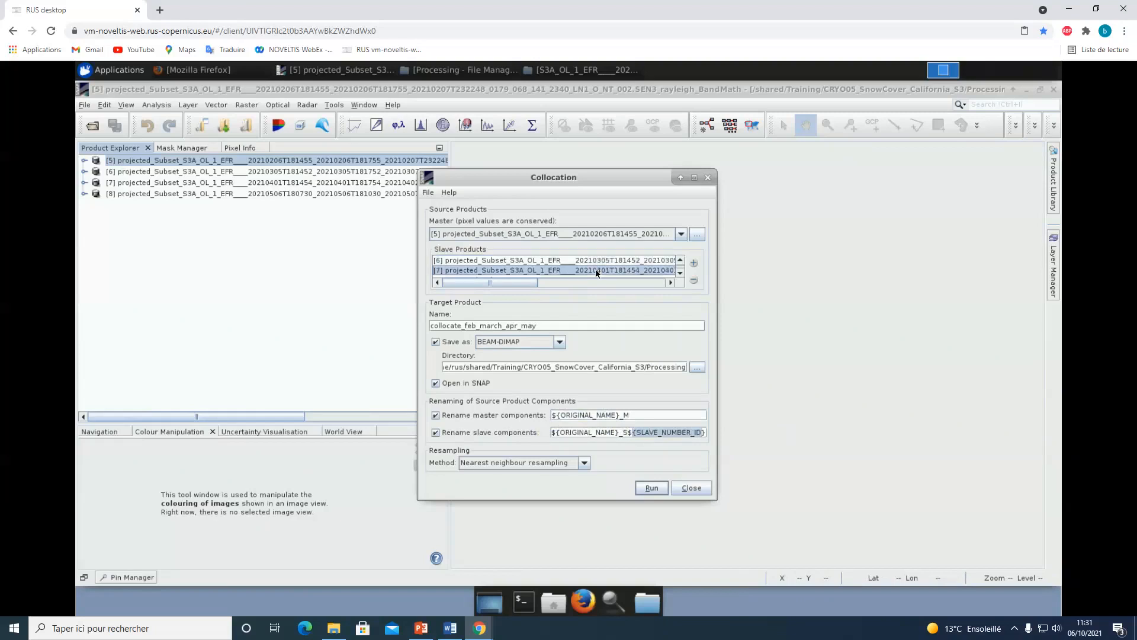
pyautogui.click(680, 273)
pyautogui.click(631, 272)
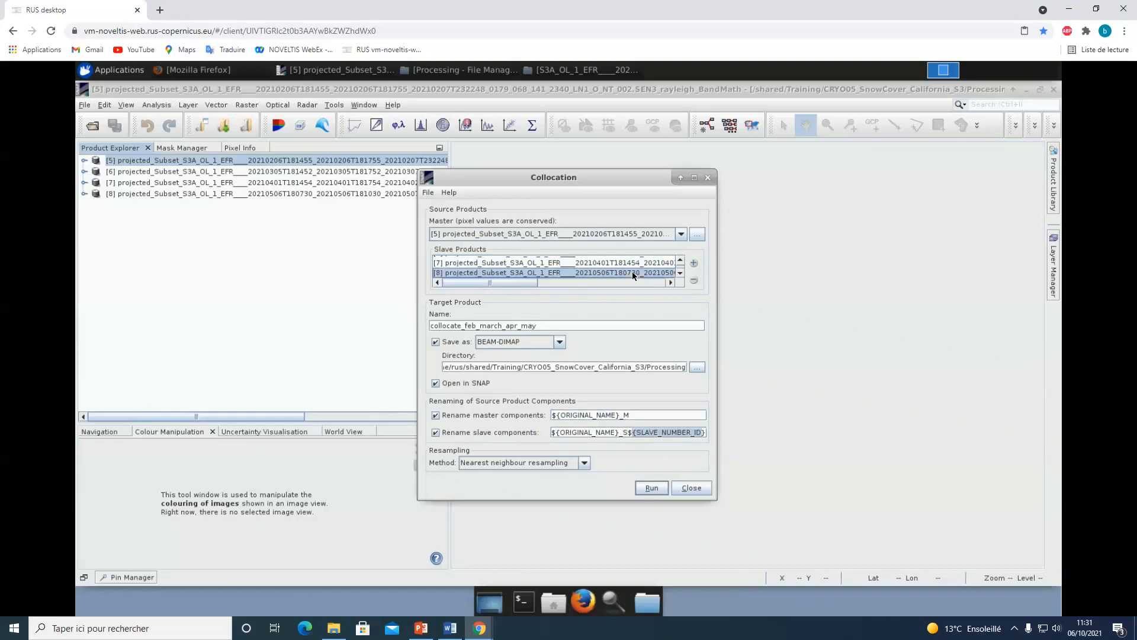
pyautogui.scroll(1, 633, 273)
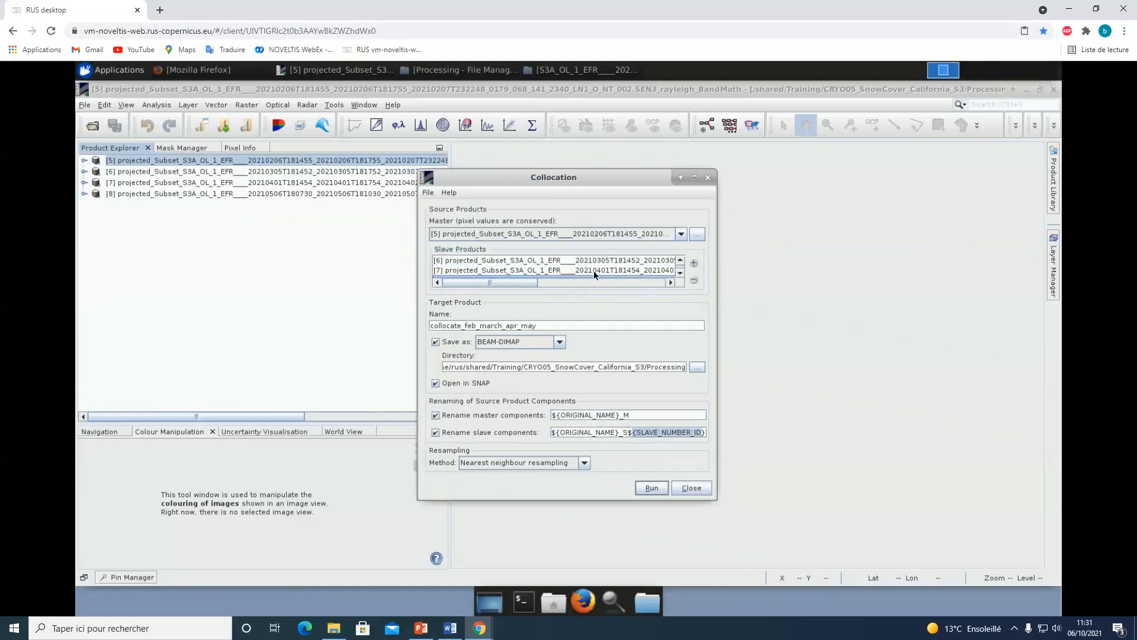
pyautogui.click(564, 260)
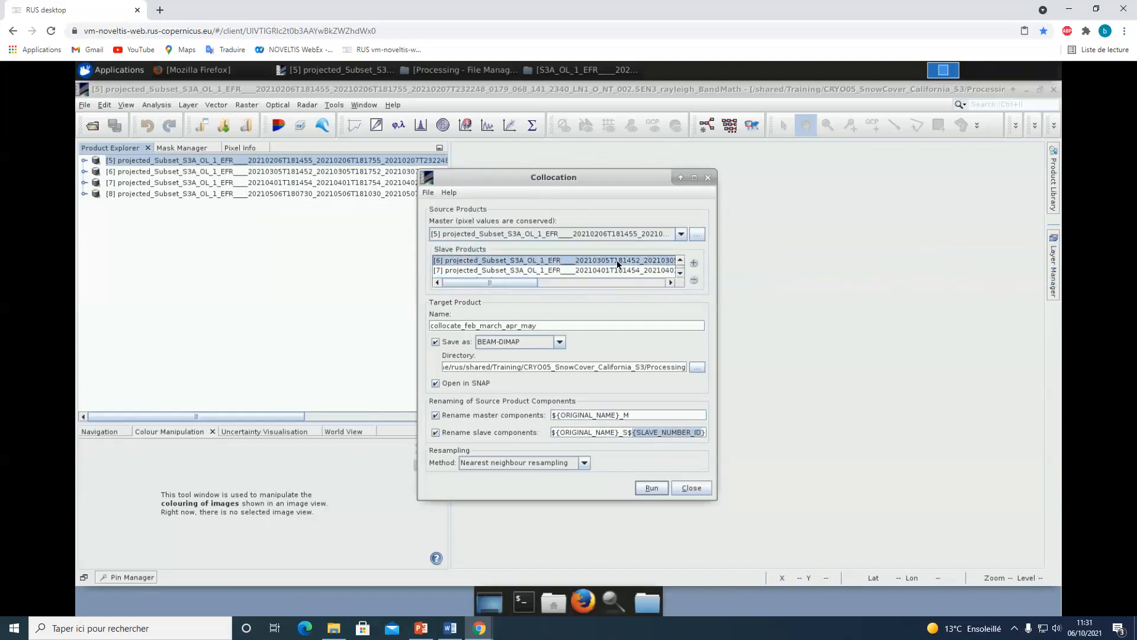
pyautogui.click(585, 270)
pyautogui.scroll(-1, 599, 270)
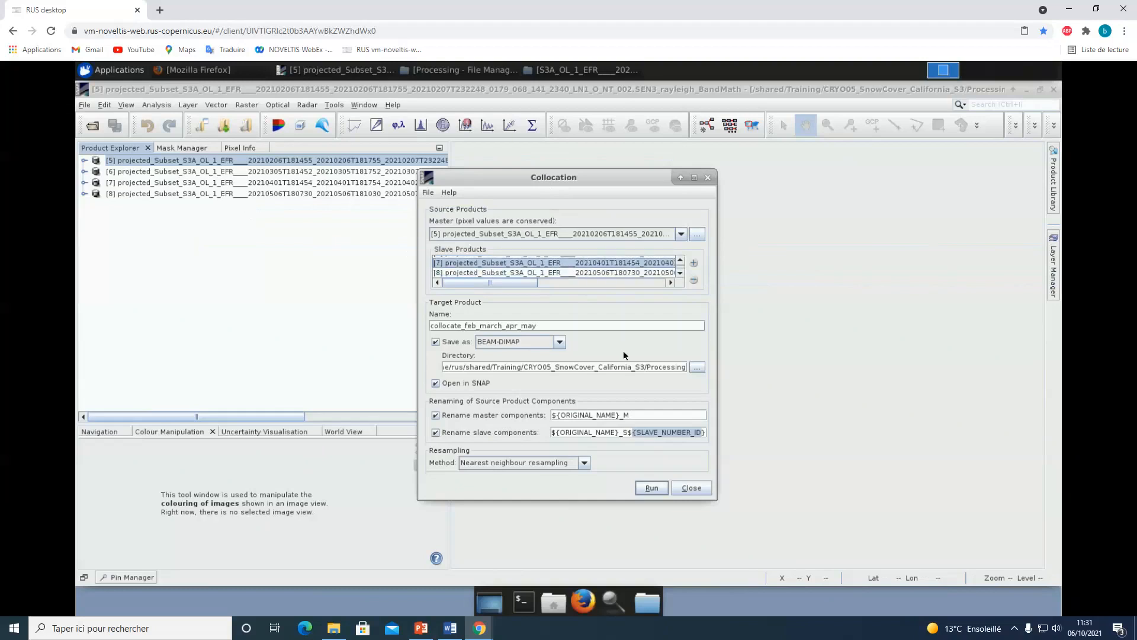
# Step: Set the collocation resampling method to Bilinear interpolation resampling, run the collocation, and close its dialog
pyautogui.click(587, 463)
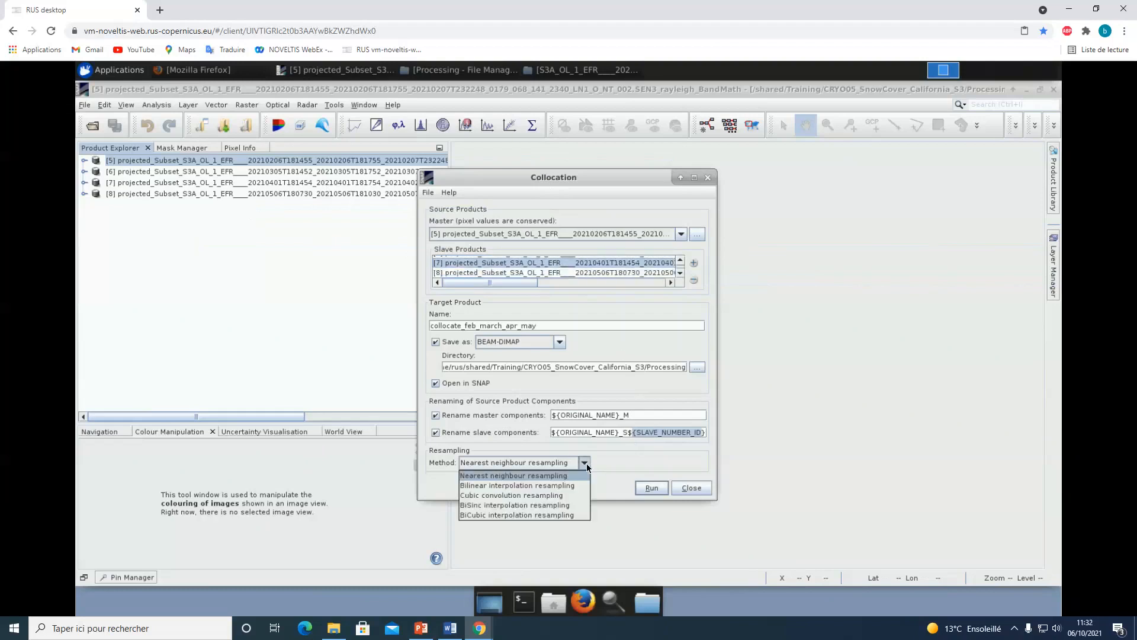
pyautogui.click(555, 484)
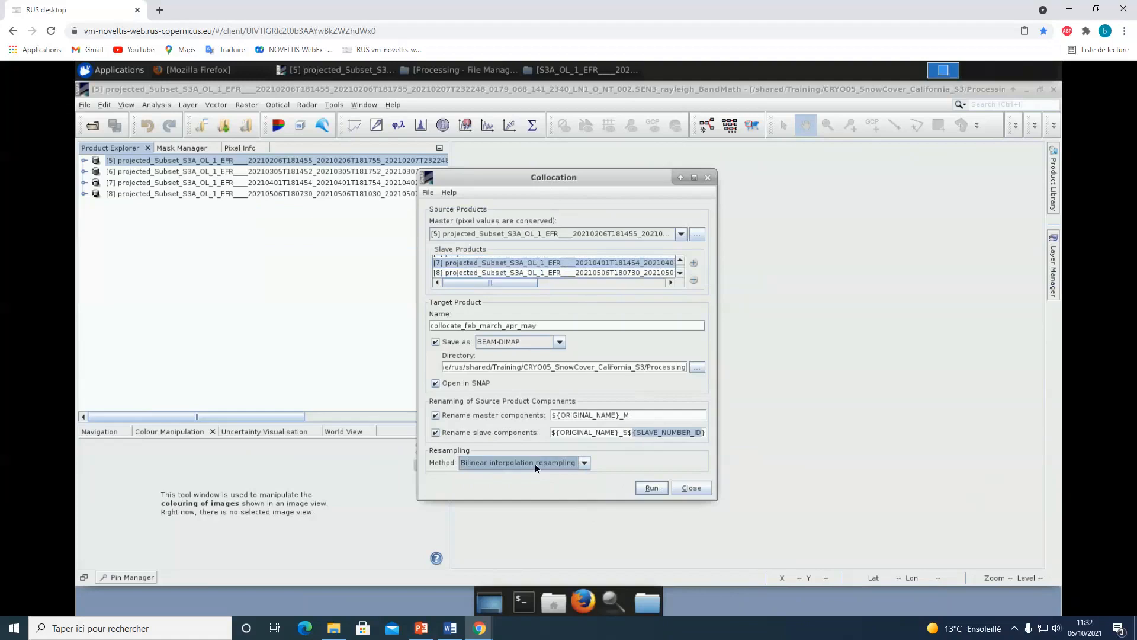
pyautogui.click(662, 488)
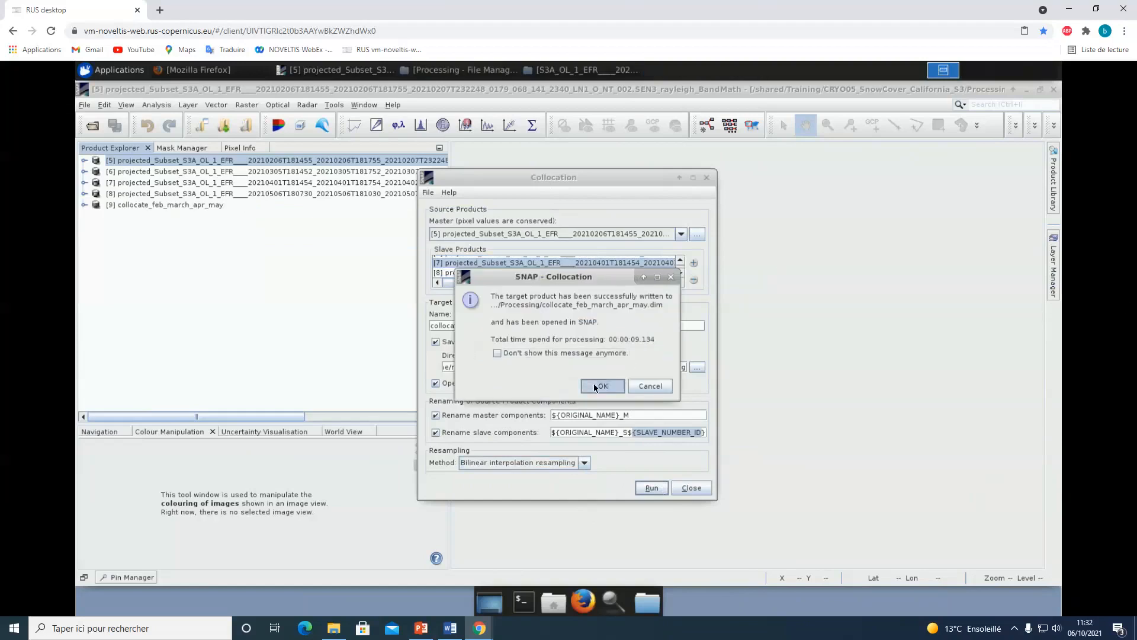
pyautogui.click(594, 383)
pyautogui.click(705, 178)
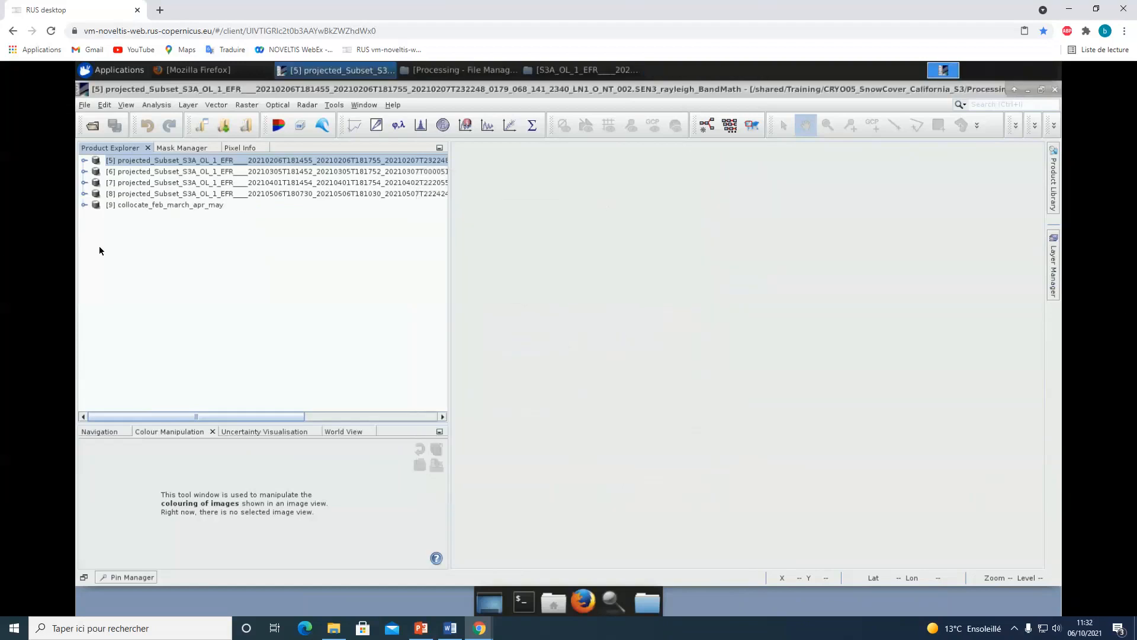
# Step: Expand the bands of collocate_feb_march_apr_may and match snow_flag_M, S0, S1 and S2 to source products [5] through [8]
pyautogui.click(83, 204)
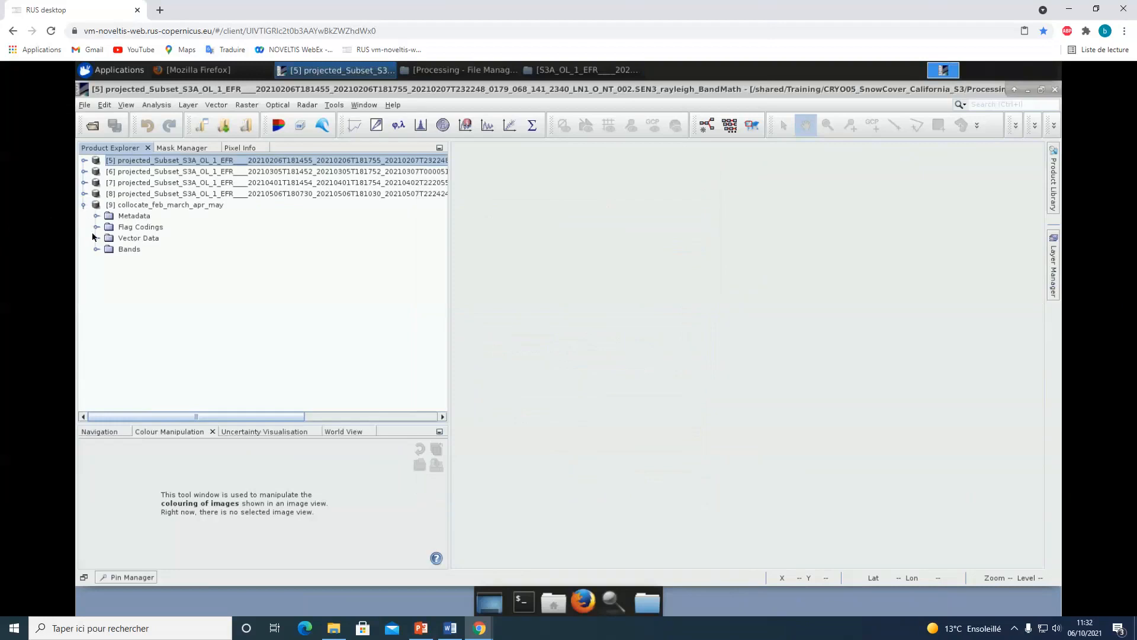
pyautogui.click(96, 249)
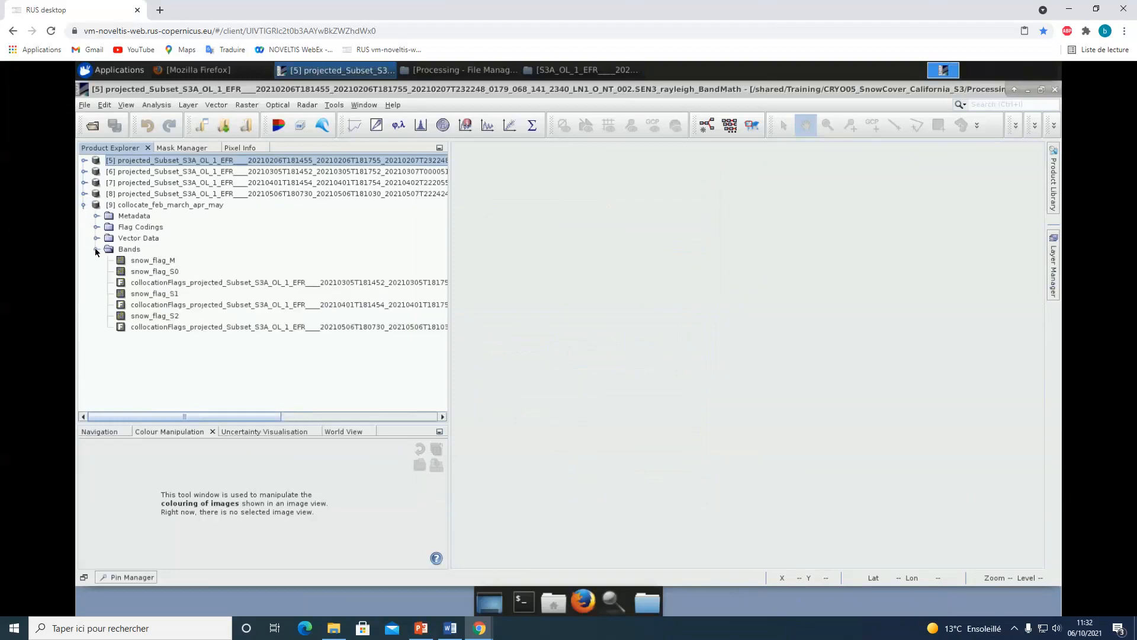
pyautogui.click(165, 261)
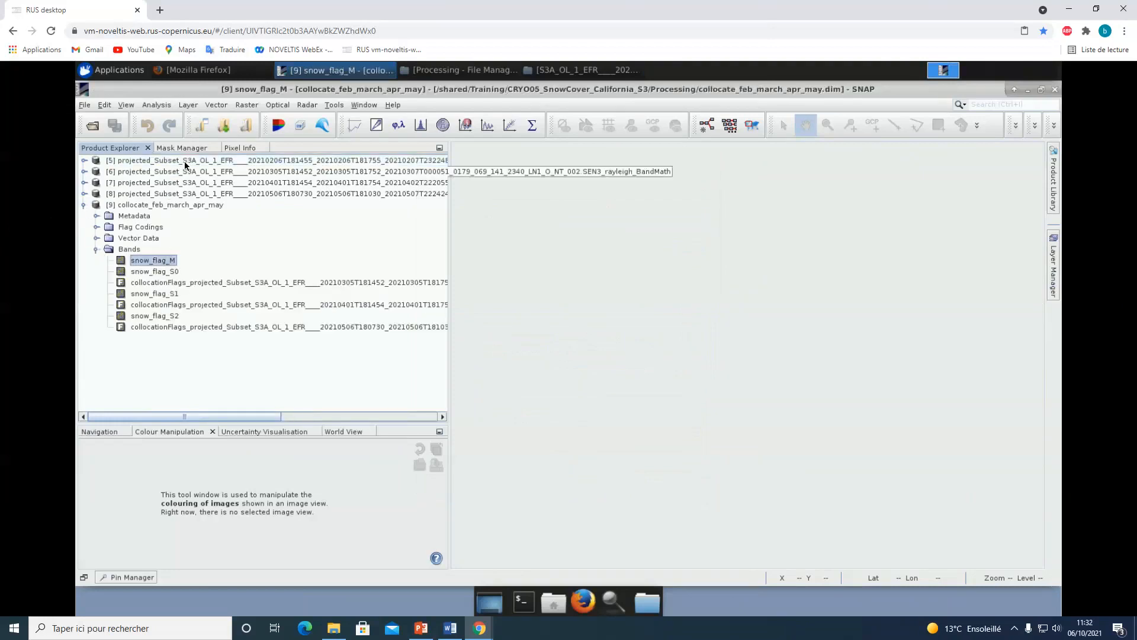
pyautogui.click(183, 161)
pyautogui.click(169, 273)
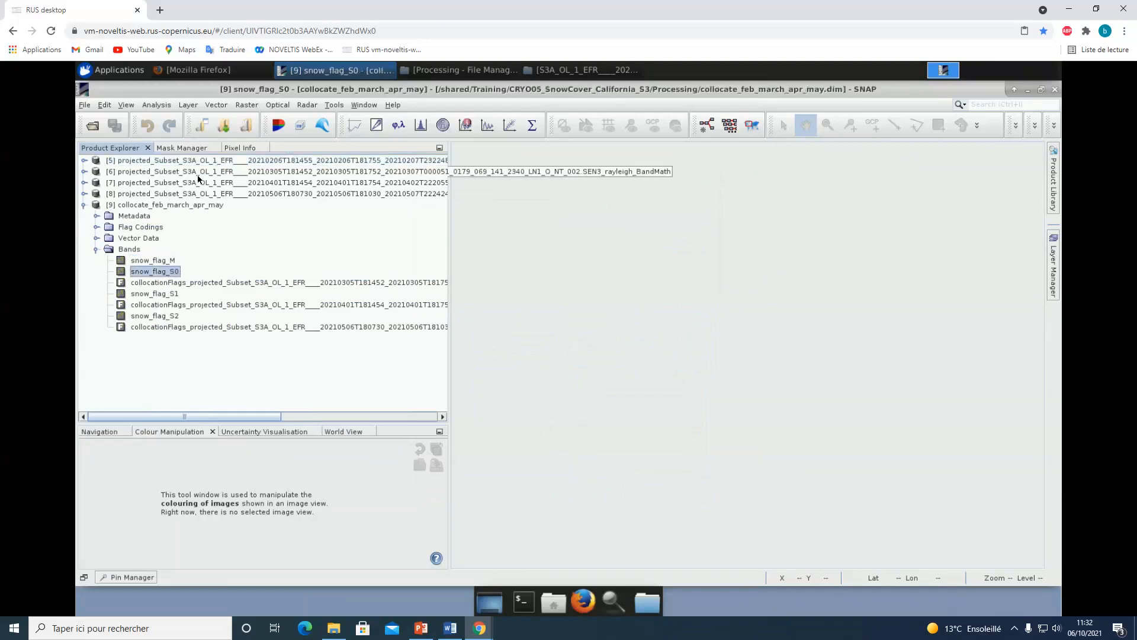
pyautogui.click(199, 172)
pyautogui.click(161, 295)
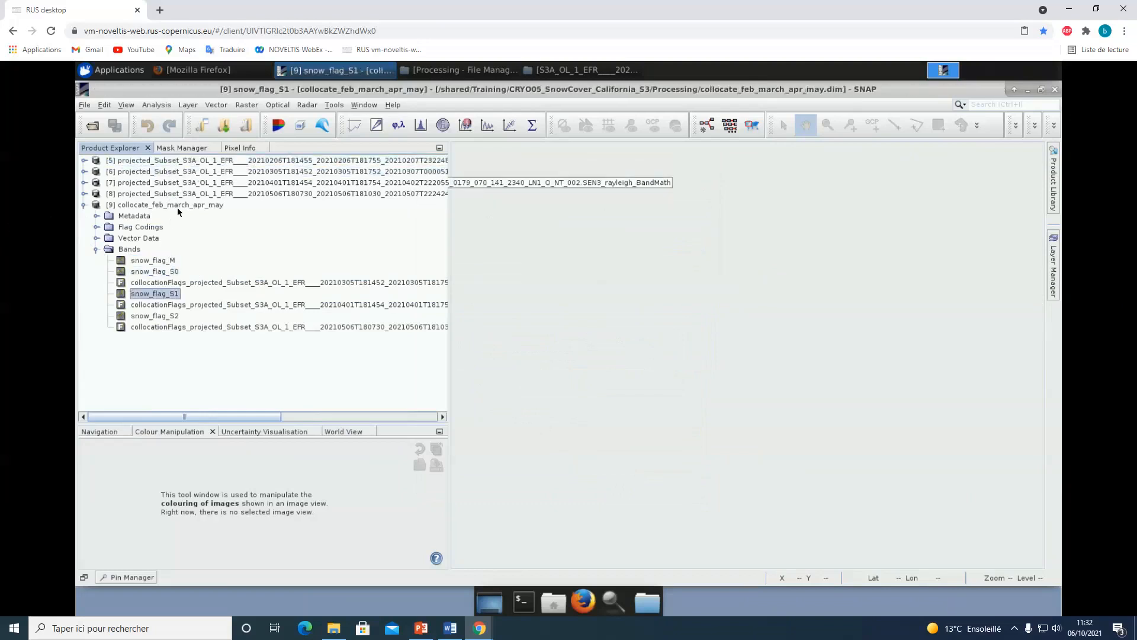
pyautogui.click(179, 184)
pyautogui.click(161, 317)
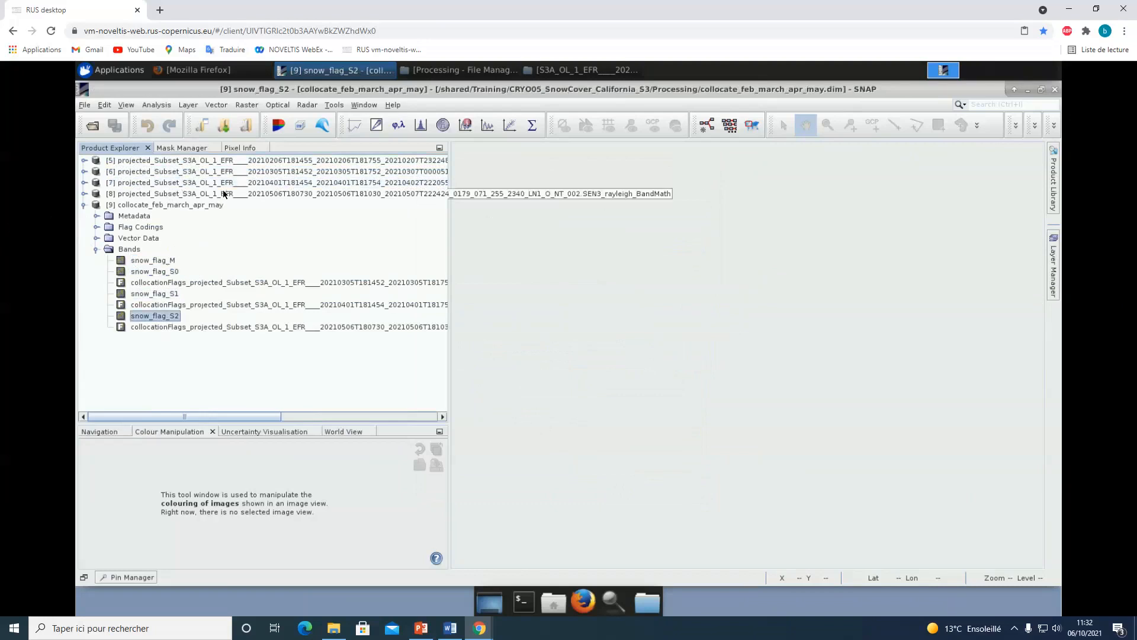
pyautogui.click(221, 195)
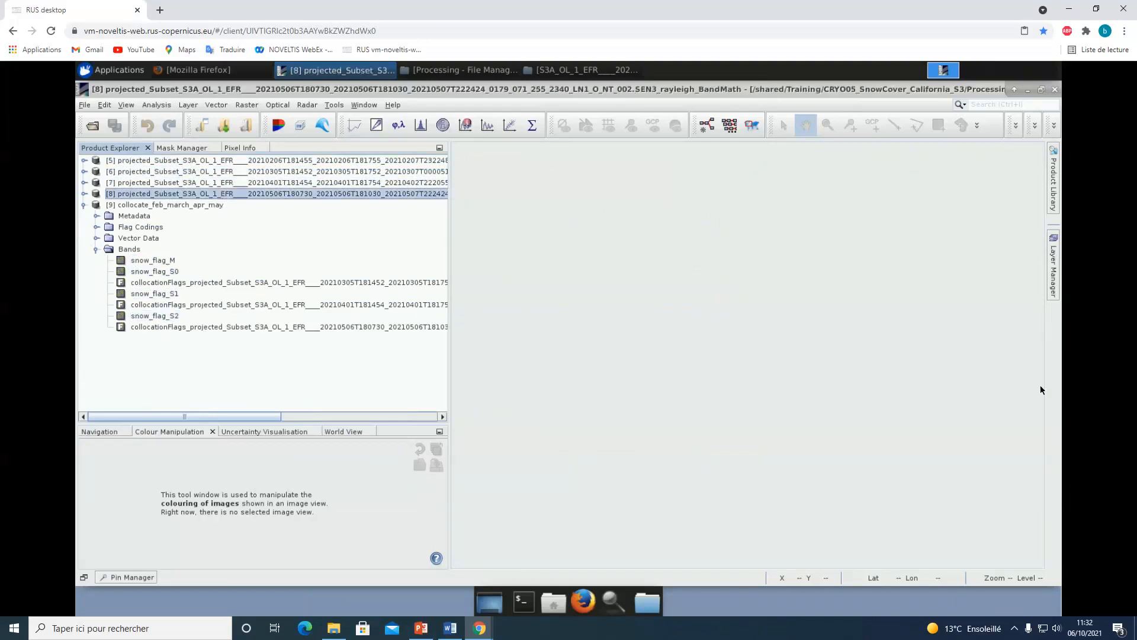
# Step: Open image views of the collocated bands snow_flag_M, snow_flag_S0, snow_flag_S1 and snow_flag_S2
pyautogui.doubleClick(156, 262)
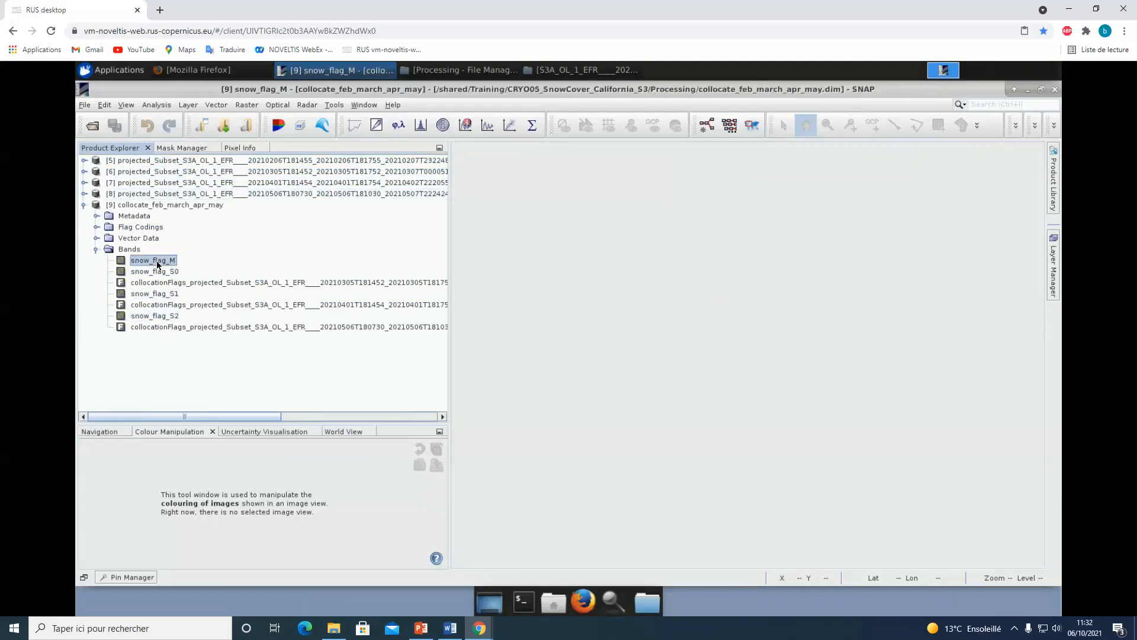
pyautogui.doubleClick(155, 272)
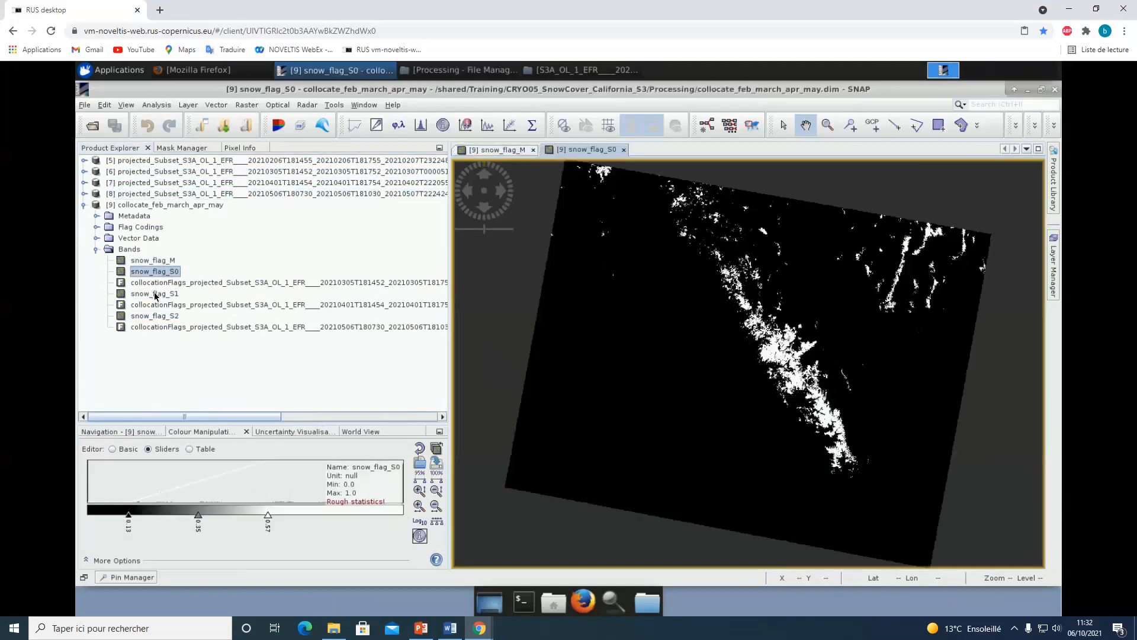
pyautogui.doubleClick(155, 294)
pyautogui.doubleClick(154, 317)
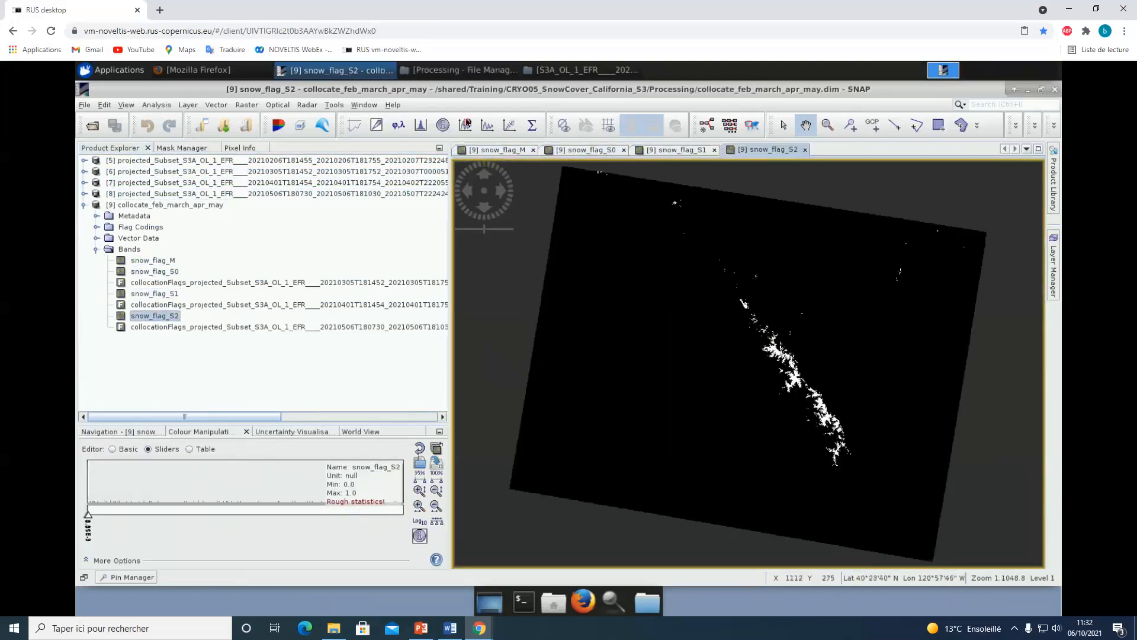
# Step: Tile the four snow flag views horizontally and compare the snow extent across the months
pyautogui.click(364, 105)
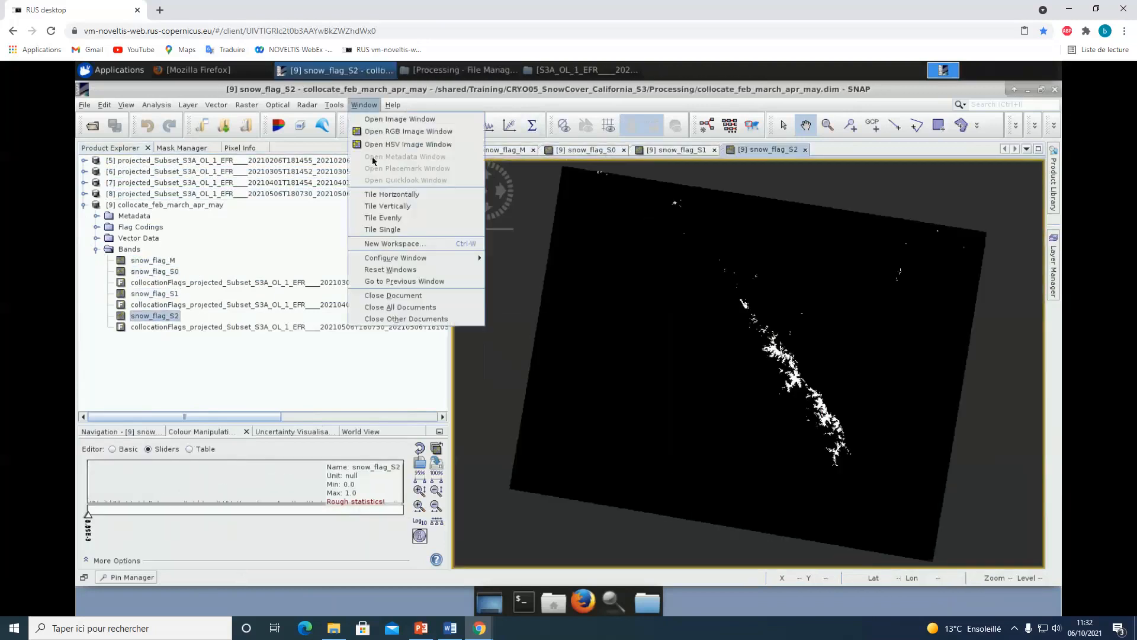
pyautogui.click(383, 195)
pyautogui.scroll(-2, 580, 261)
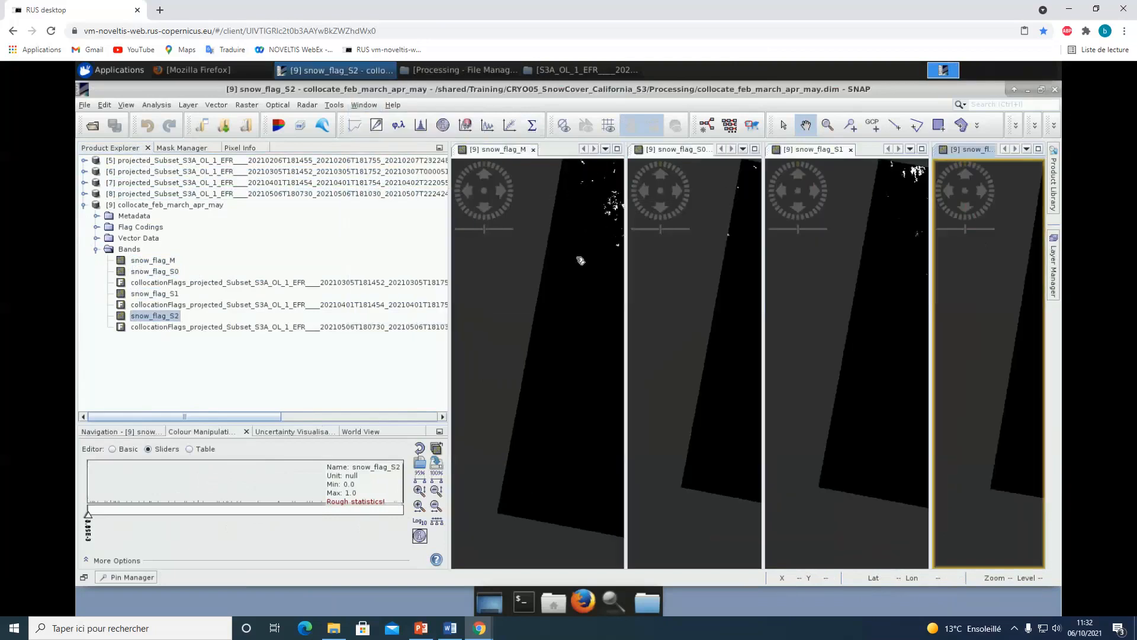
pyautogui.click(548, 253)
pyautogui.scroll(4, 533, 261)
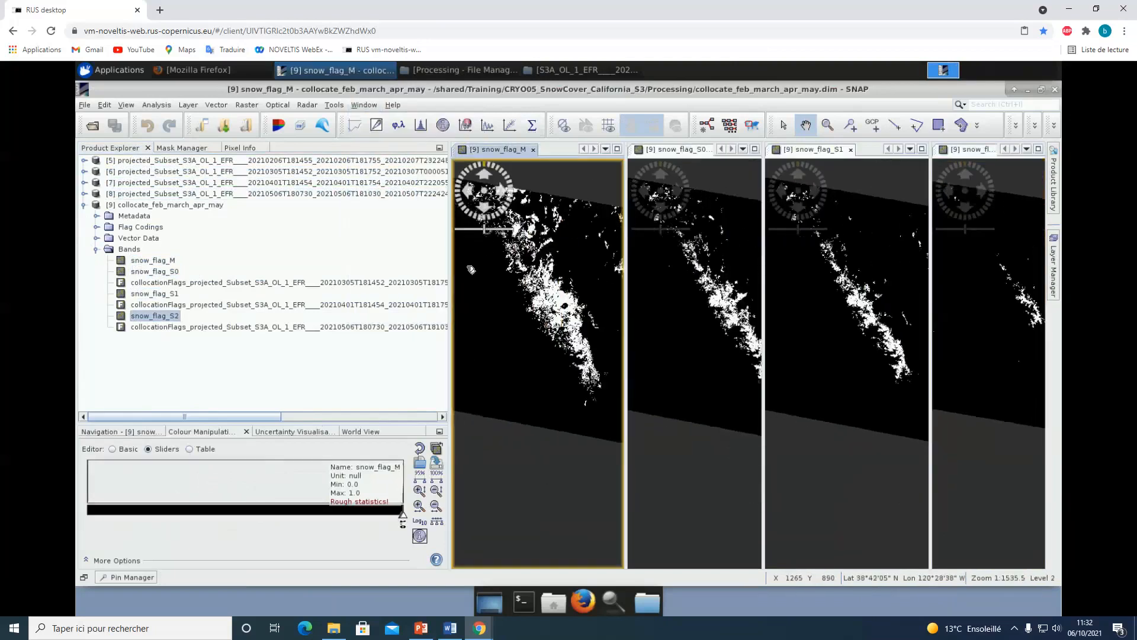
pyautogui.moveTo(486, 272); pyautogui.dragTo(504, 276)
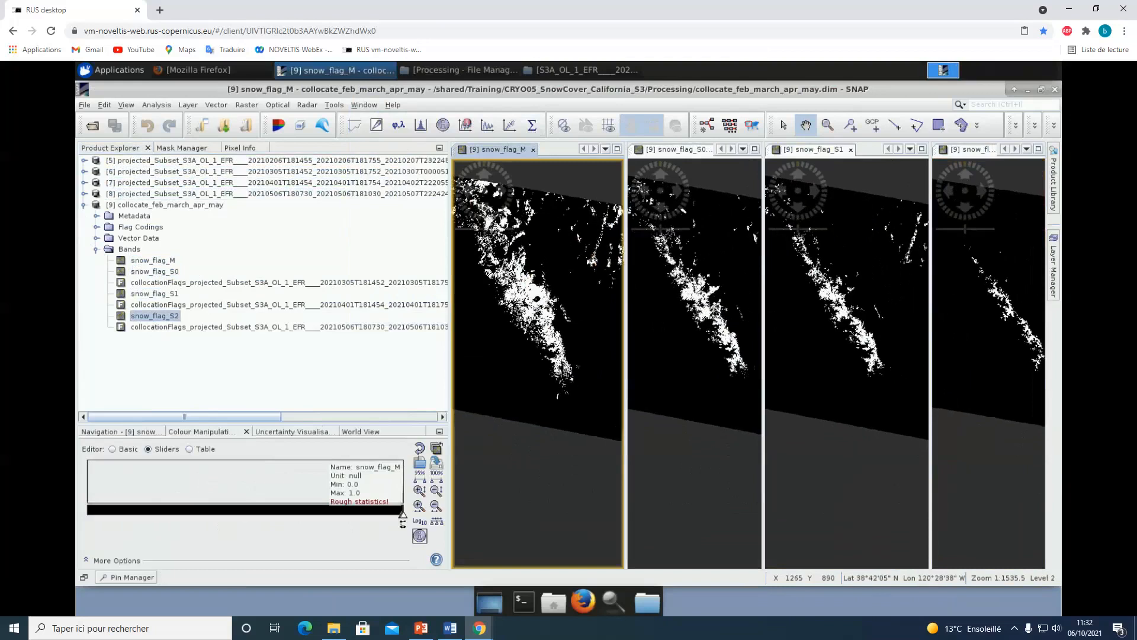
# Step: Close the four snow flag image views
pyautogui.click(532, 150)
pyautogui.click(538, 149)
pyautogui.click(538, 149)
pyautogui.click(538, 150)
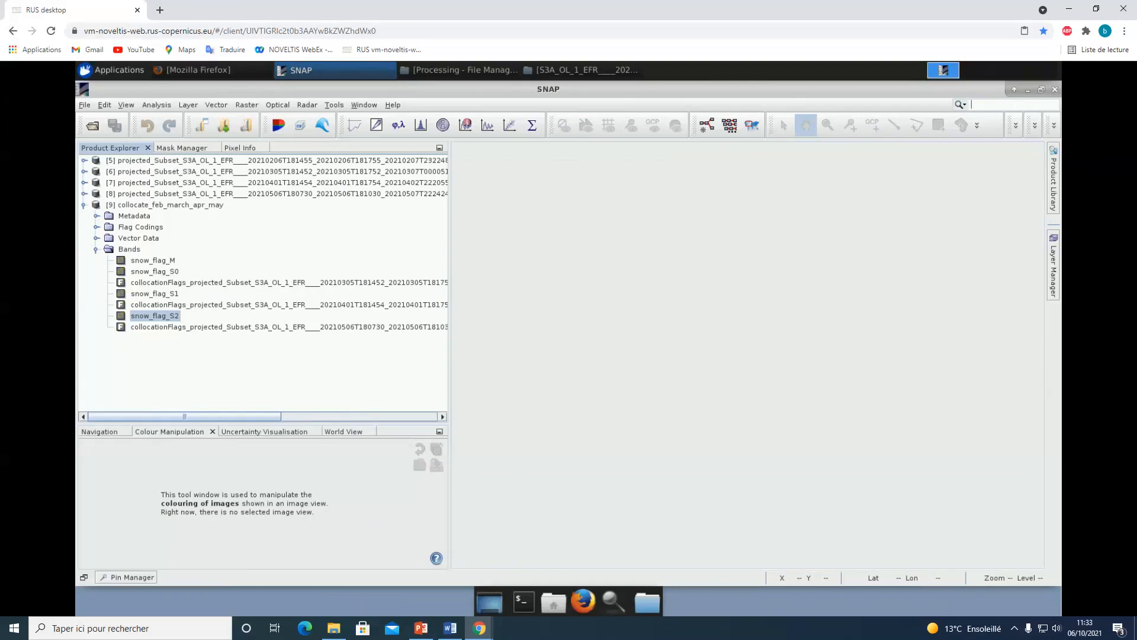
# Step: Switch to the Word tutorial and examine the meaning and colour of class 1 in section 6.8.2's table
pyautogui.hotkey('alt', 'Tab')
pyautogui.click(981, 109)
pyautogui.scroll(10, 907, 376)
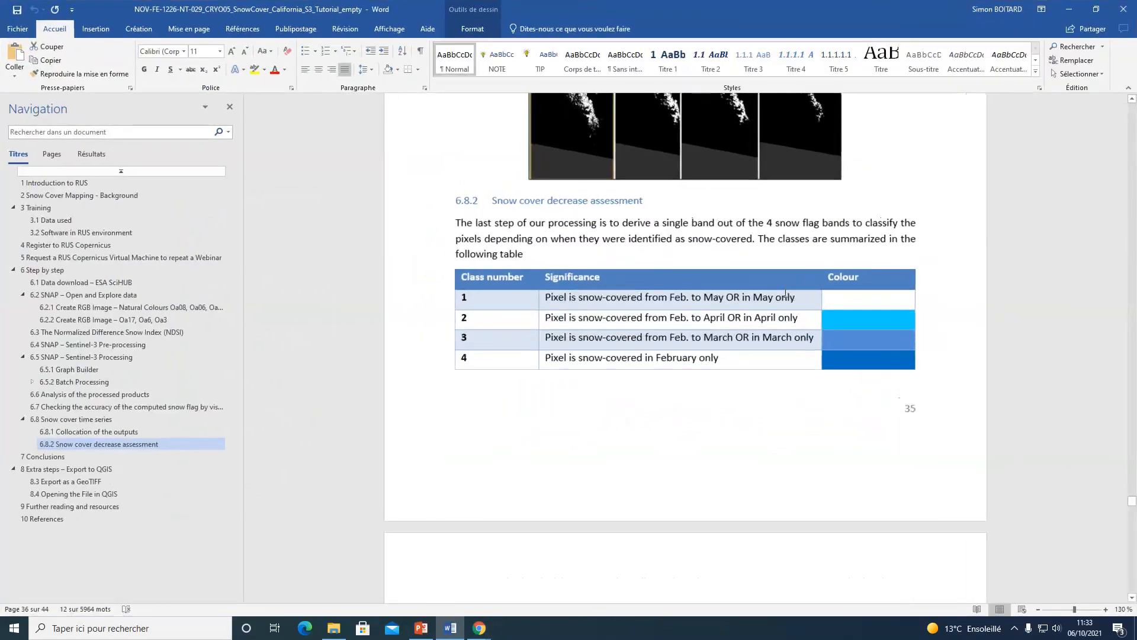
pyautogui.moveTo(649, 597); pyautogui.dragTo(739, 614)
pyautogui.moveTo(277, 373); pyautogui.dragTo(266, 373)
pyautogui.moveTo(422, 378); pyautogui.dragTo(845, 370)
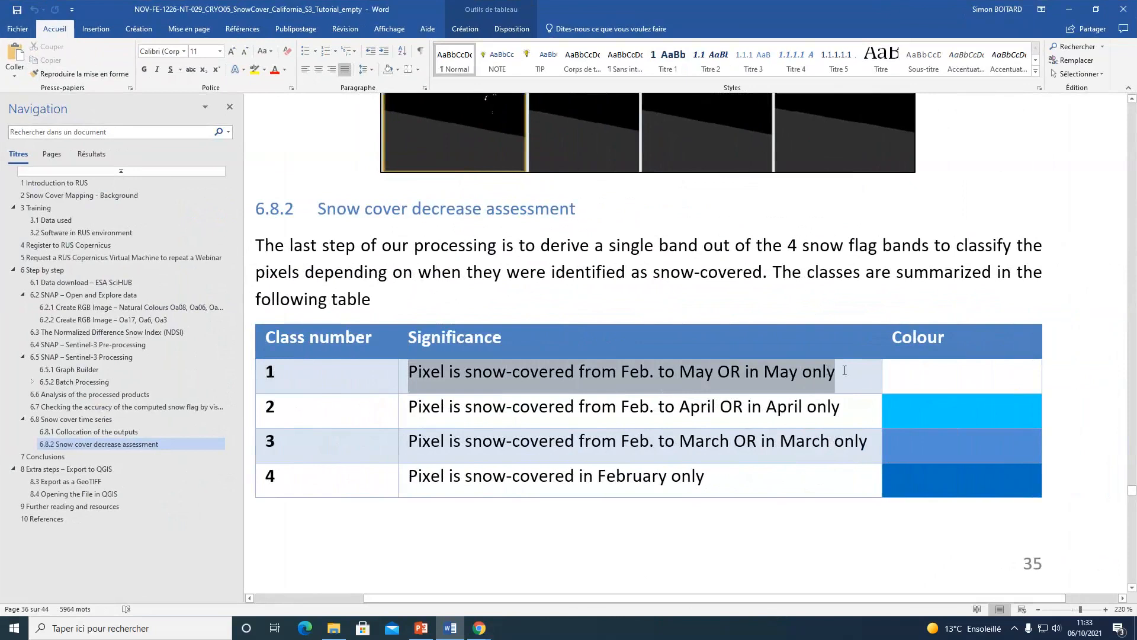
pyautogui.click(963, 383)
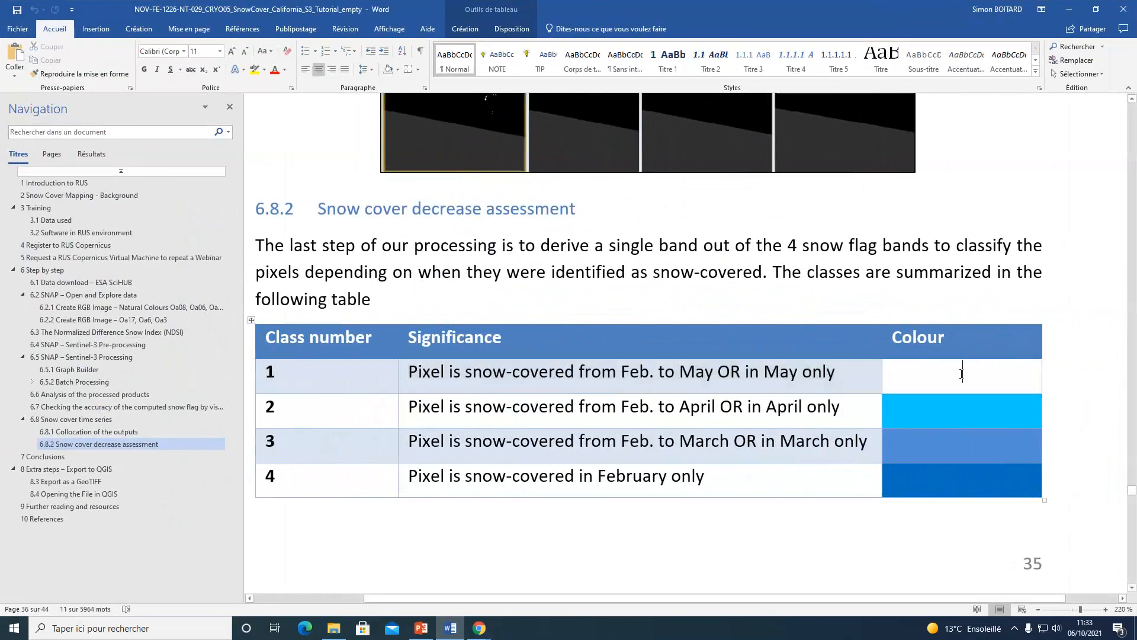
# Step: Examine the meanings and colours of snow cover classes 2, 3 and 4 in the table
pyautogui.moveTo(268, 410); pyautogui.dragTo(276, 409)
pyautogui.moveTo(410, 407); pyautogui.dragTo(844, 407)
pyautogui.press('Tab')
pyautogui.moveTo(466, 441); pyautogui.dragTo(942, 450)
pyautogui.click(942, 450)
pyautogui.click(269, 475)
pyautogui.moveTo(445, 477); pyautogui.dragTo(713, 475)
pyautogui.click(919, 480)
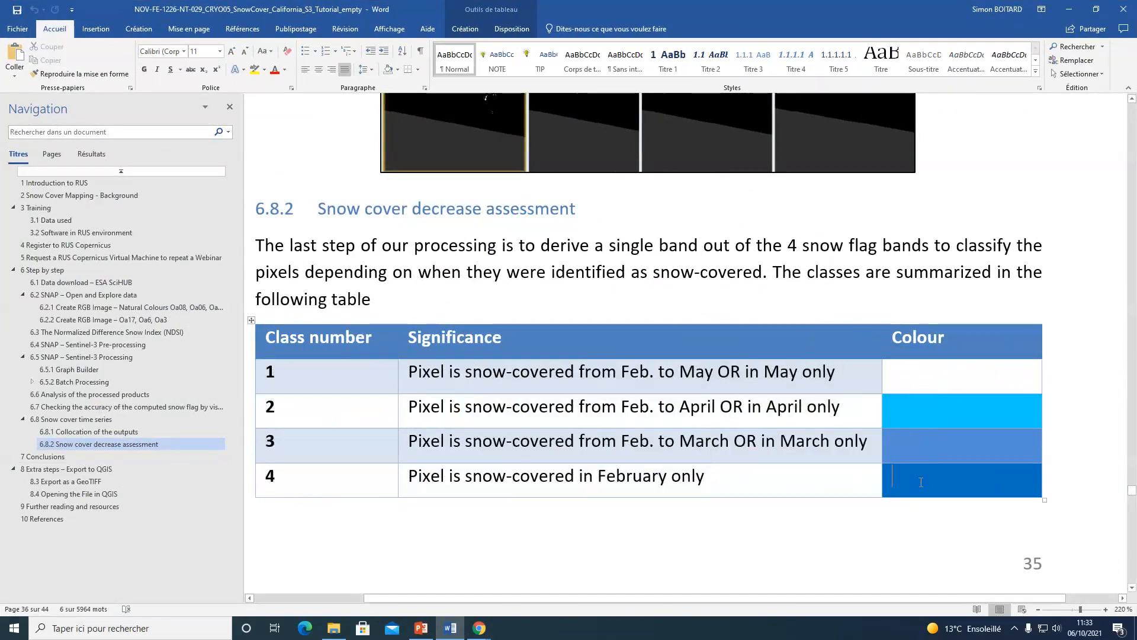
# Step: Switch back to SNAP and set up a non-virtual Band Maths band named snow_voer in collocate_feb_march_apr_may
pyautogui.hotkey('alt', 'Tab')
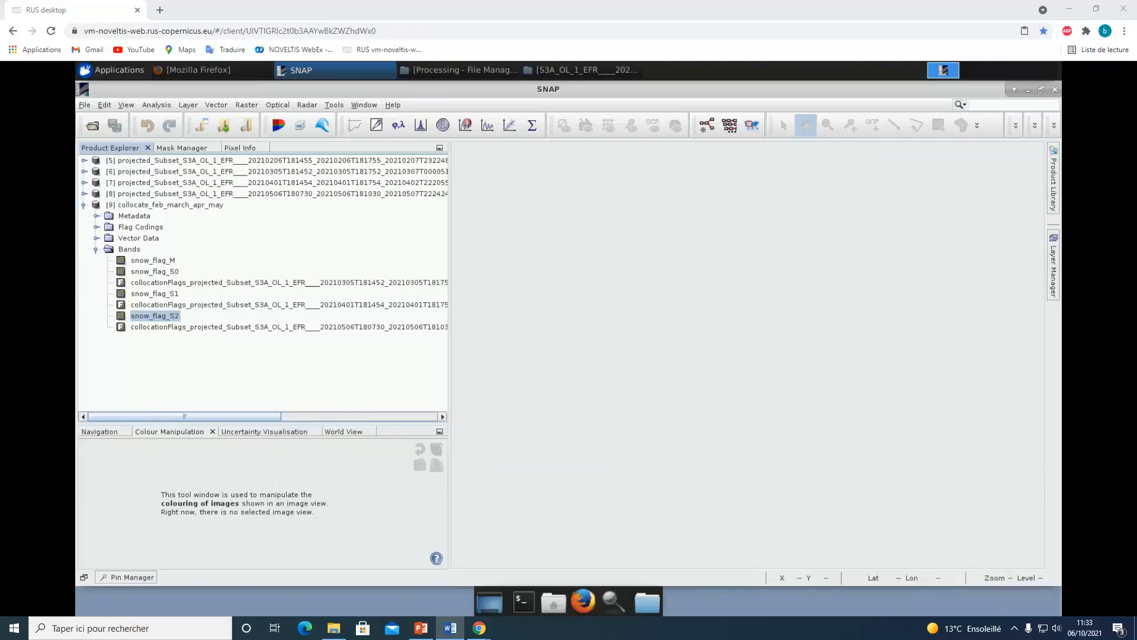
pyautogui.rightClick(139, 206)
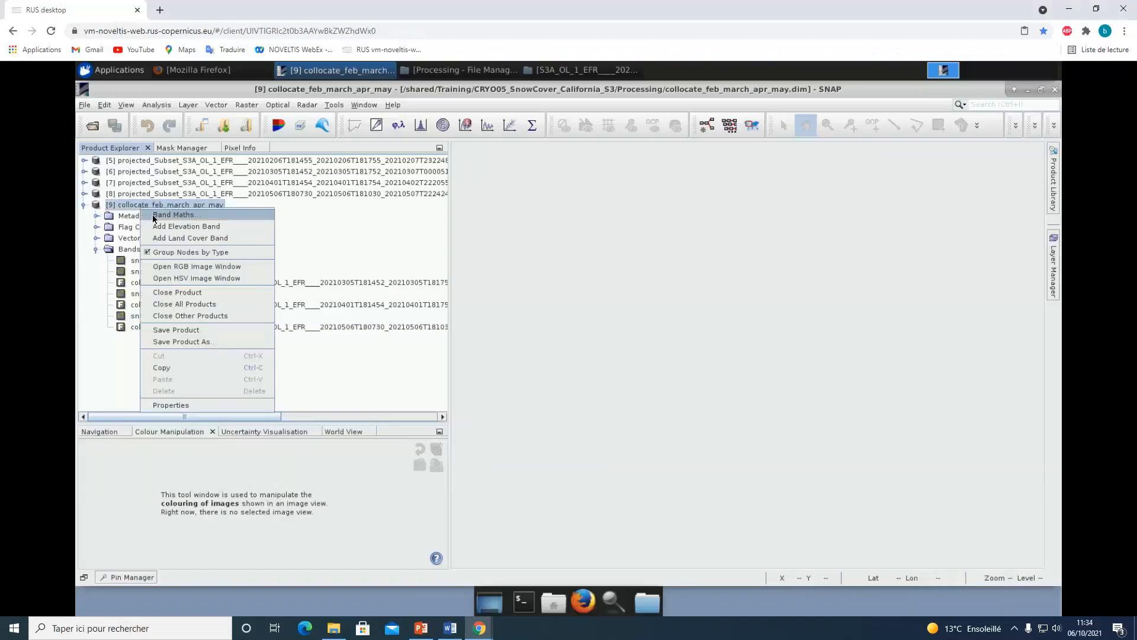
pyautogui.click(171, 215)
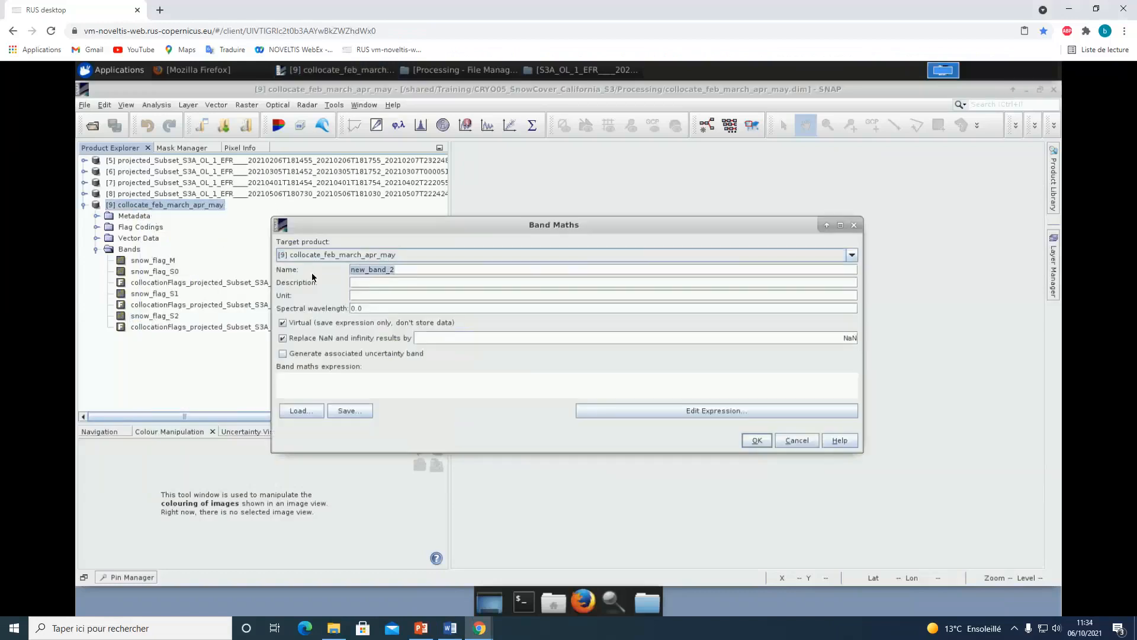
pyautogui.write('snow_voer')
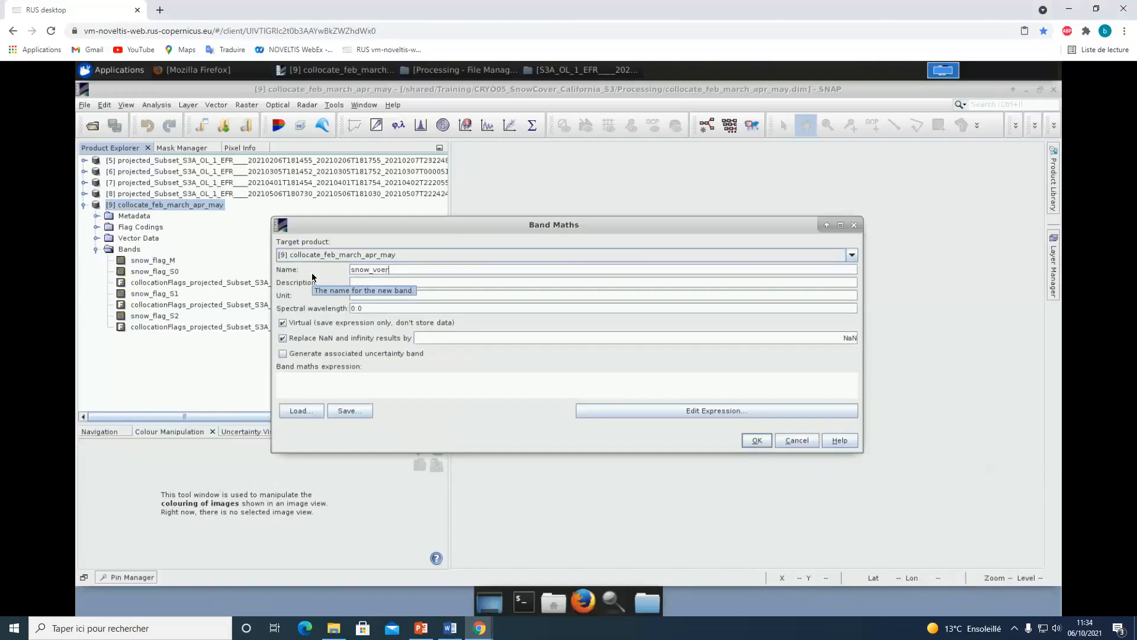
pyautogui.click(283, 323)
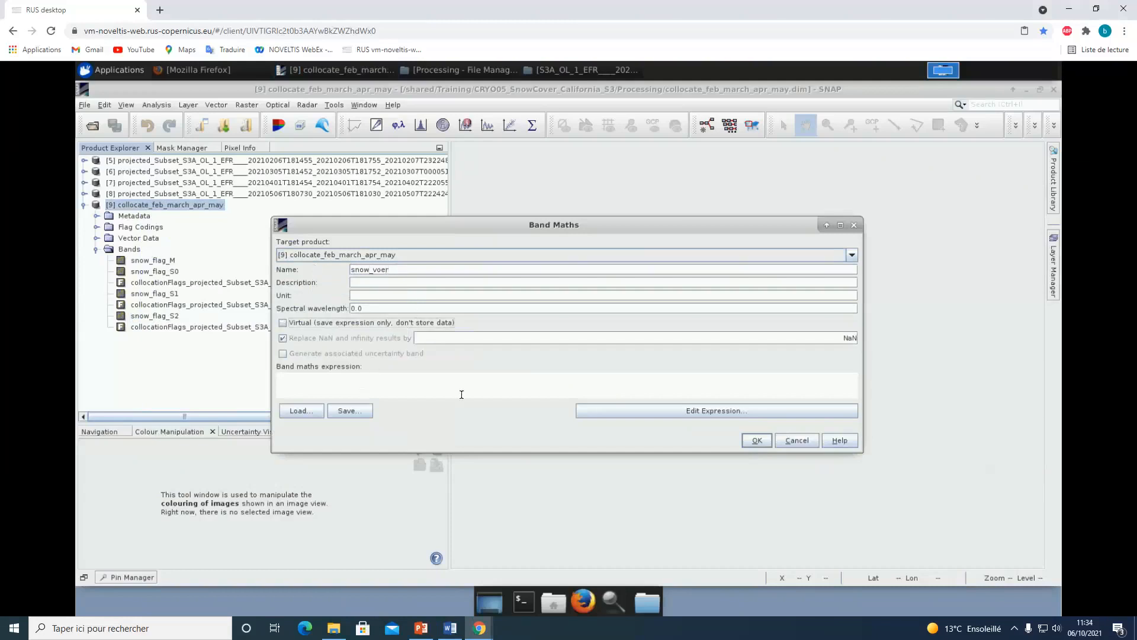
# Step: Paste the copied if/else expression that combines snow_flag_M, S0, S1 and S2 into classes 1 to 4, else NaN
pyautogui.click(698, 412)
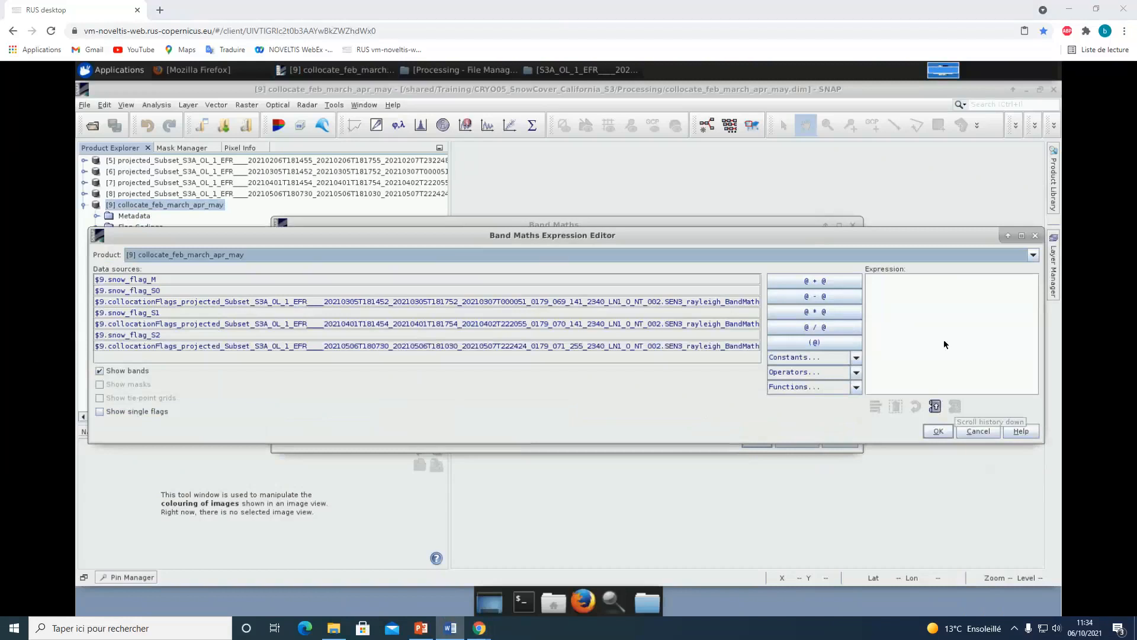
pyautogui.click(878, 286)
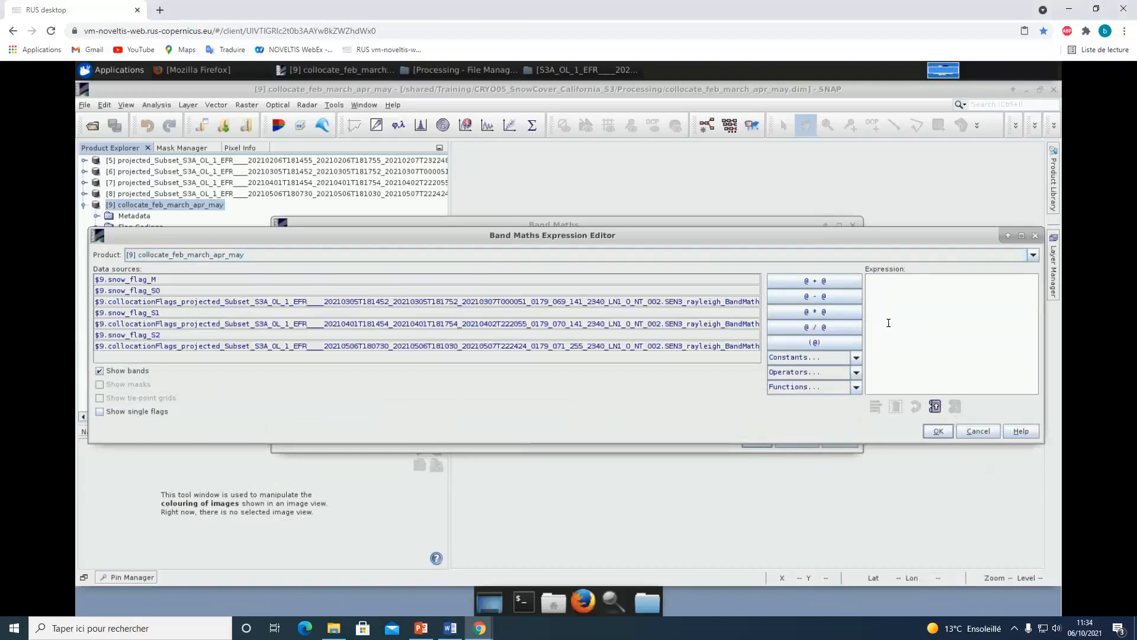
pyautogui.hotkey('ctrl', 'v')
pyautogui.click(937, 430)
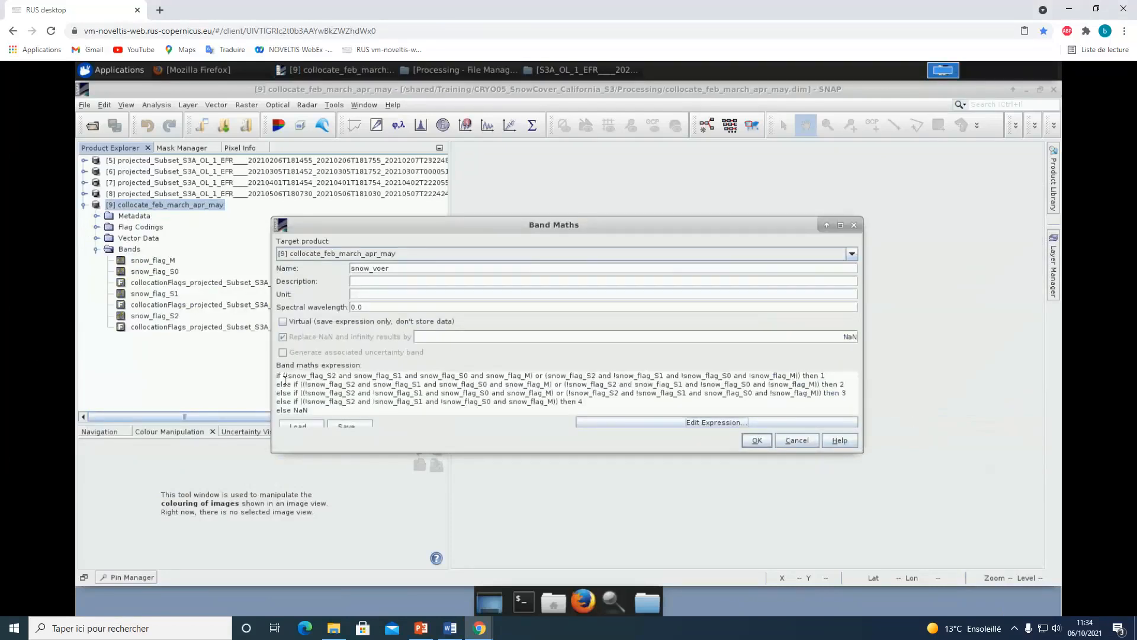
# Step: Review the conditions for classes 1 to 4 in the Band Maths expression and create the snow_voer band
pyautogui.moveTo(350, 375); pyautogui.dragTo(826, 376)
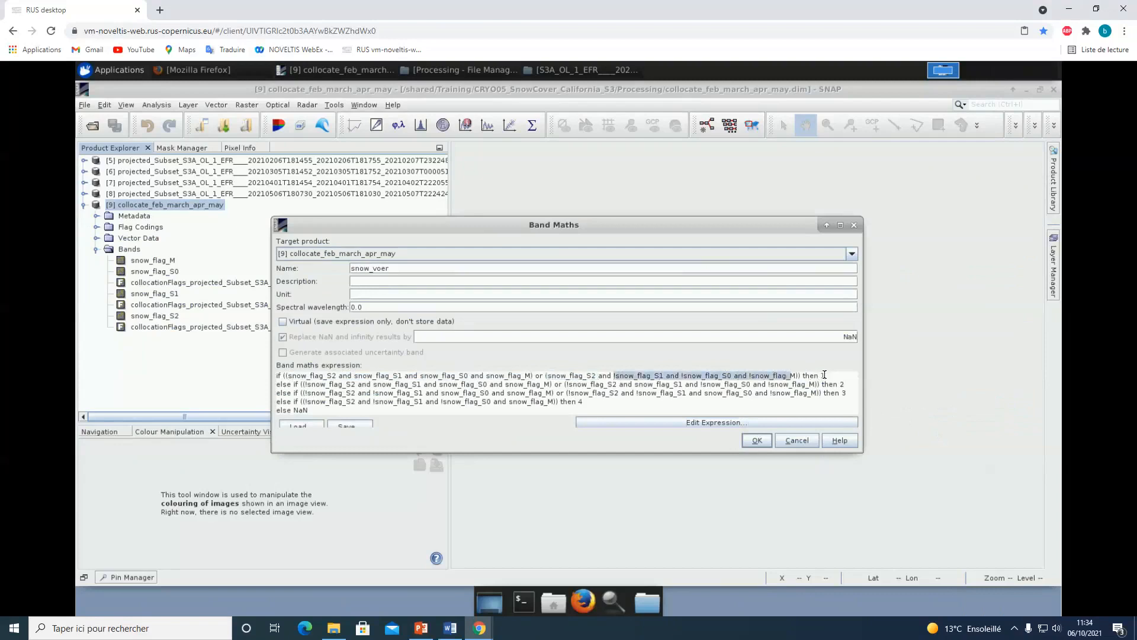
pyautogui.click(825, 375)
pyautogui.moveTo(286, 375); pyautogui.dragTo(592, 375)
pyautogui.click(309, 385)
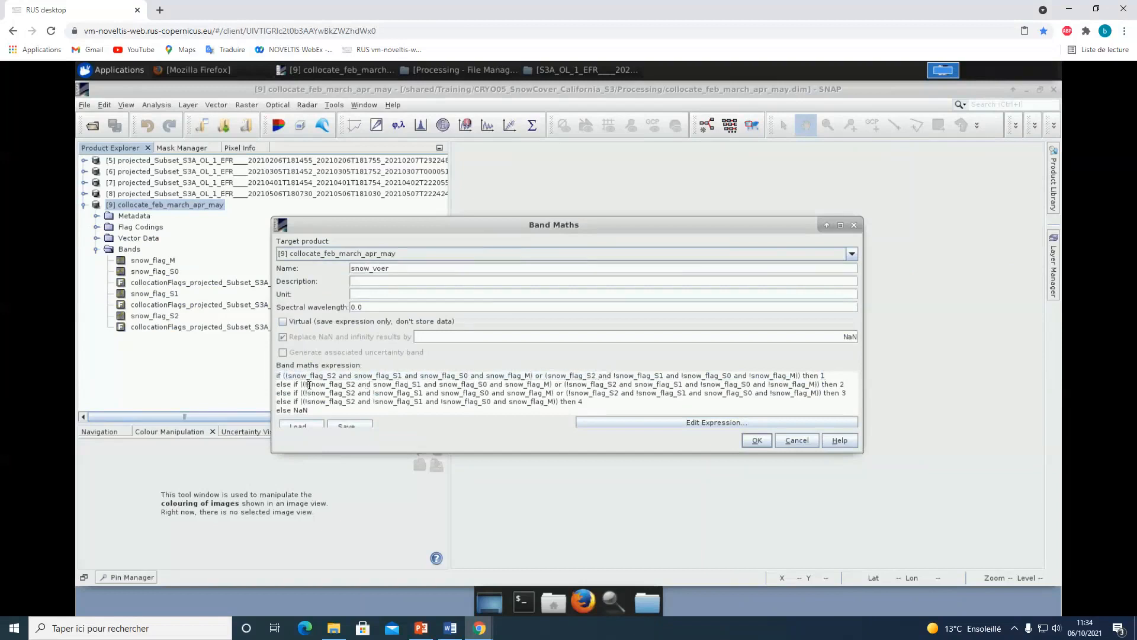
pyautogui.moveTo(376, 384); pyautogui.dragTo(551, 384)
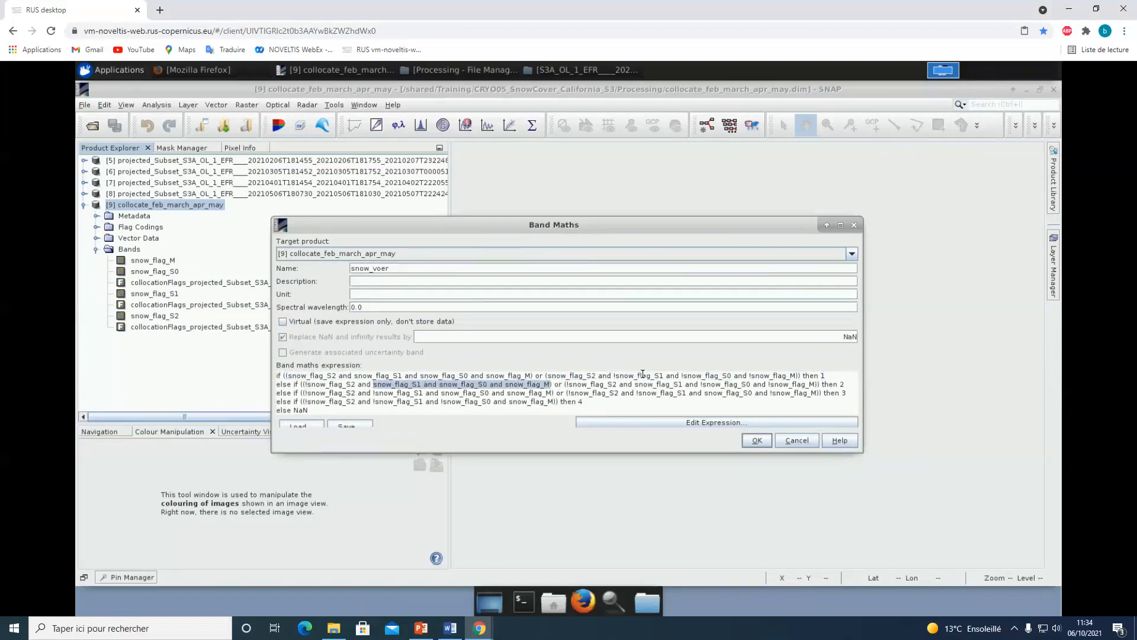
pyautogui.moveTo(680, 376); pyautogui.dragTo(789, 395)
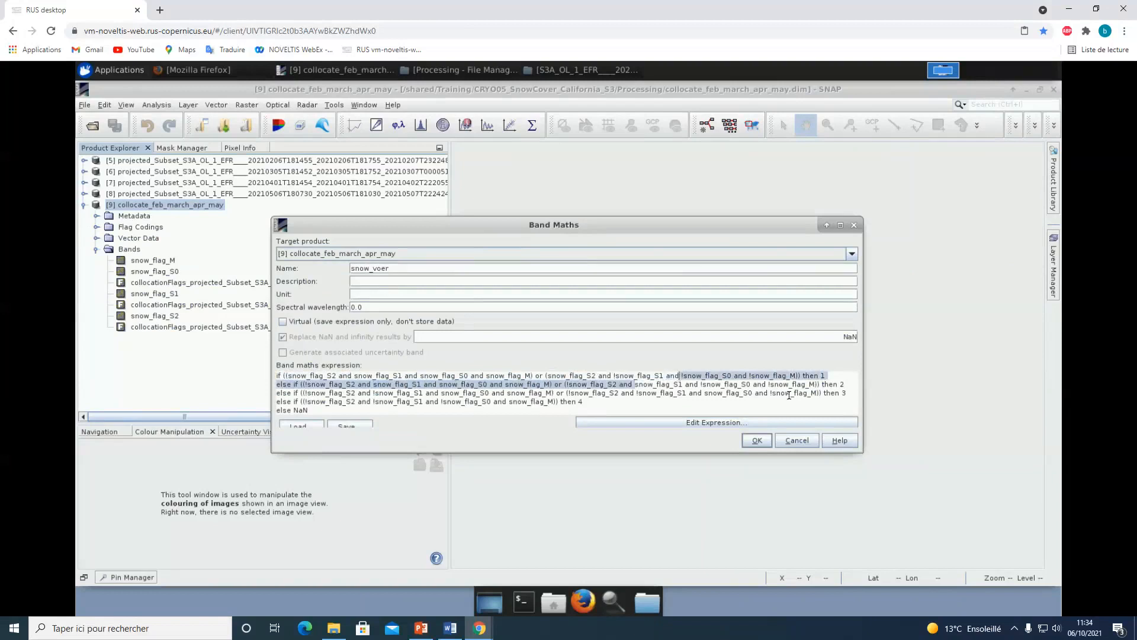
pyautogui.click(839, 384)
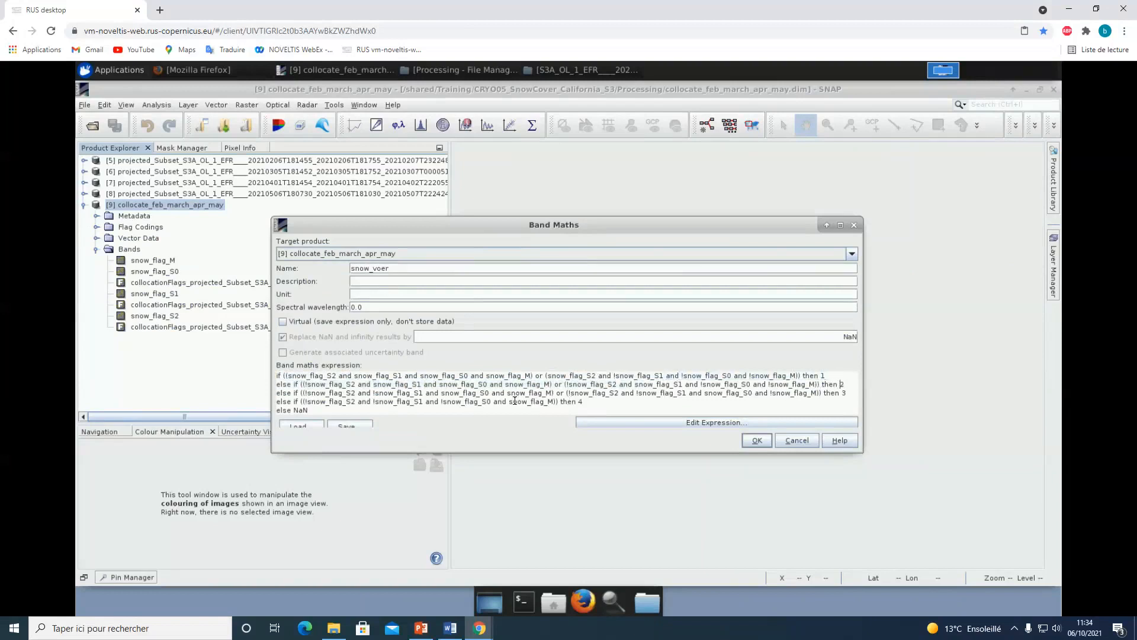
pyautogui.moveTo(510, 394); pyautogui.dragTo(545, 403)
pyautogui.click(459, 394)
pyautogui.click(756, 440)
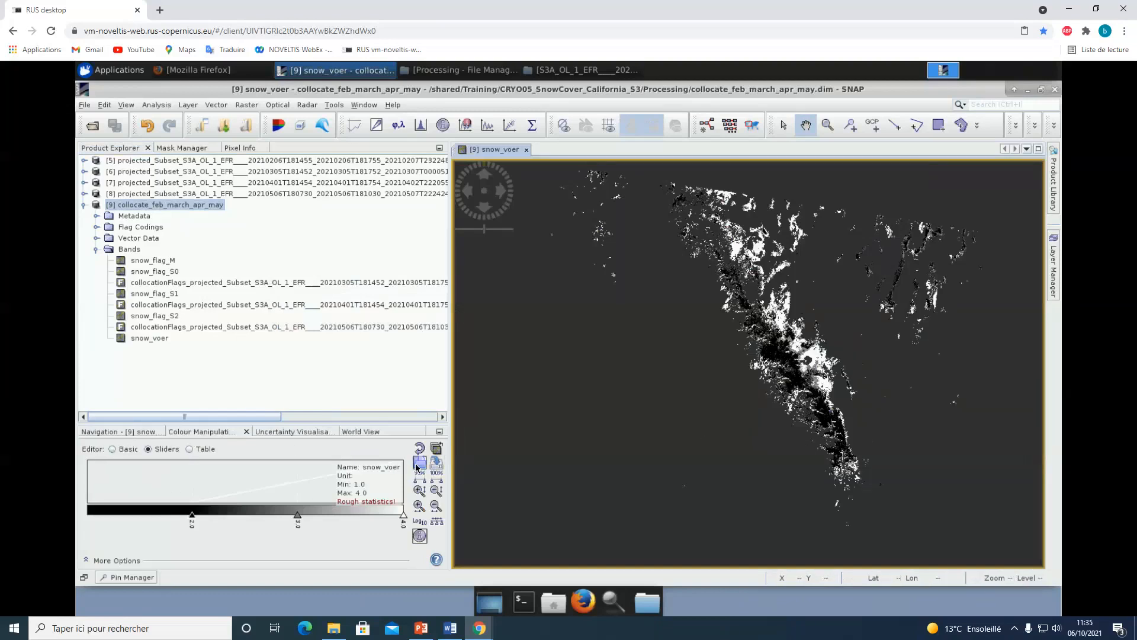
# Step: Import the snow_cover.cpd colour palette from AuxData for snow_voer, without automatically distributing its points between min and max
pyautogui.click(179, 434)
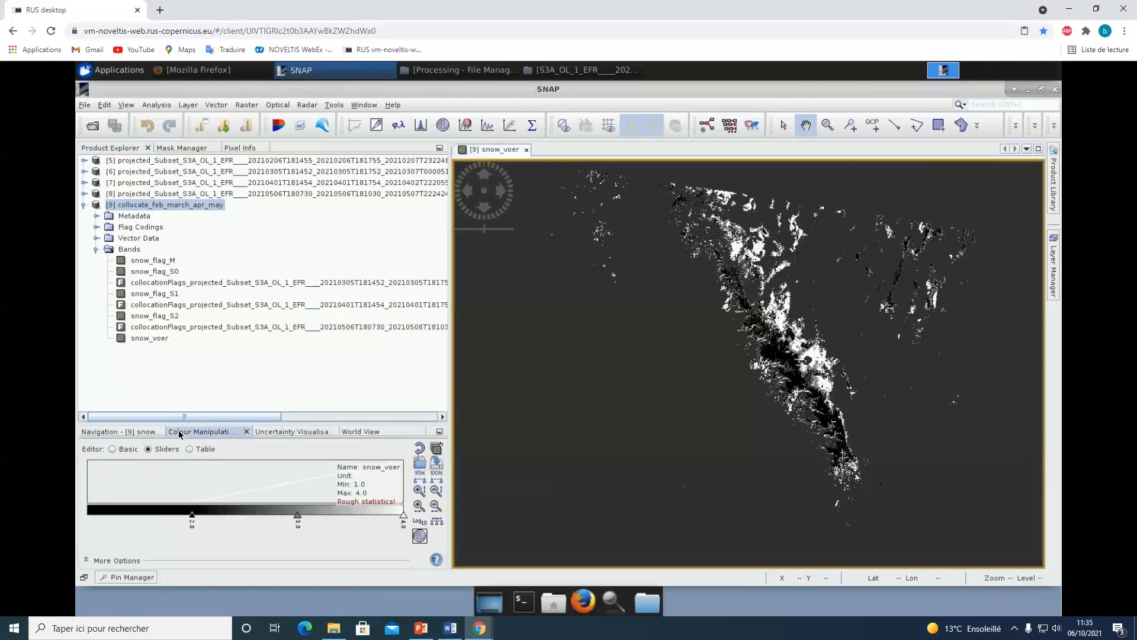
pyautogui.click(417, 468)
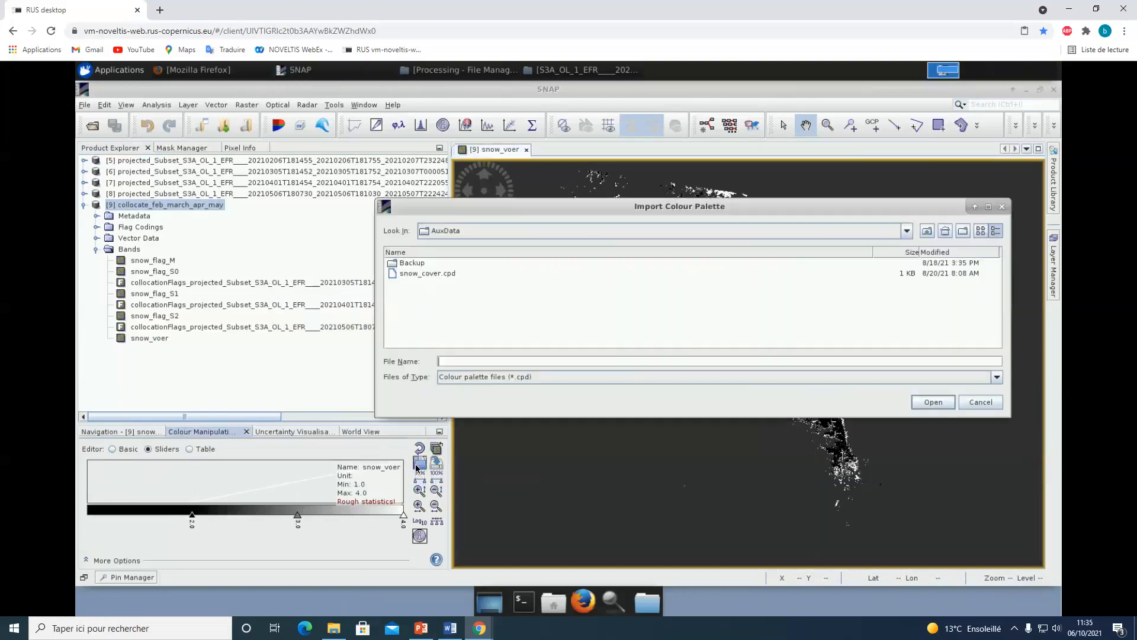
pyautogui.click(927, 231)
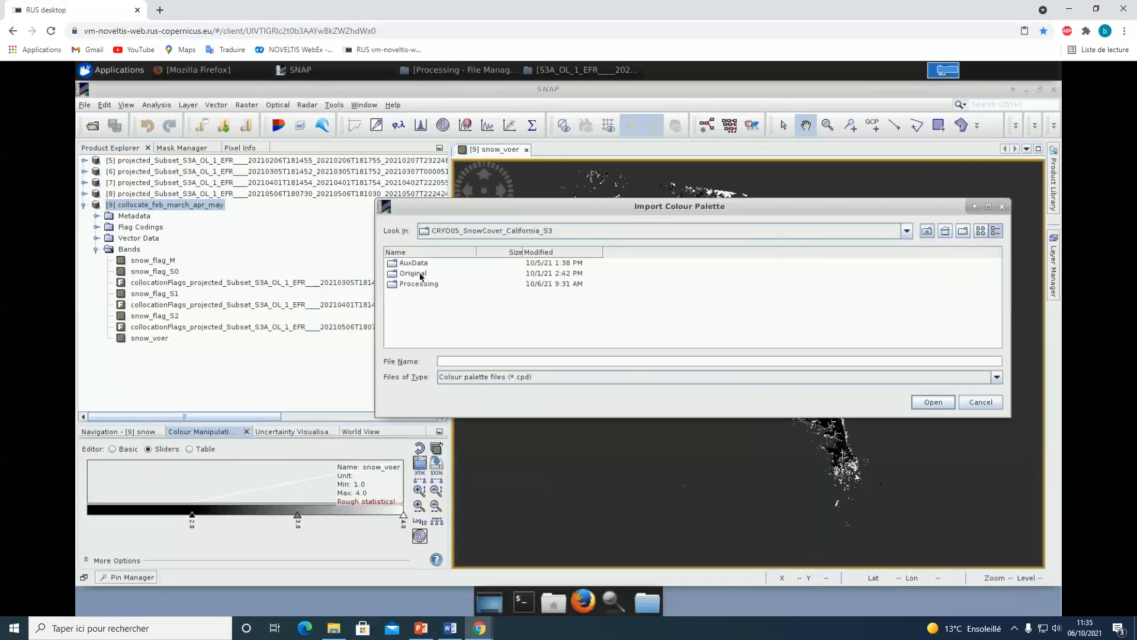
pyautogui.doubleClick(419, 263)
pyautogui.click(421, 274)
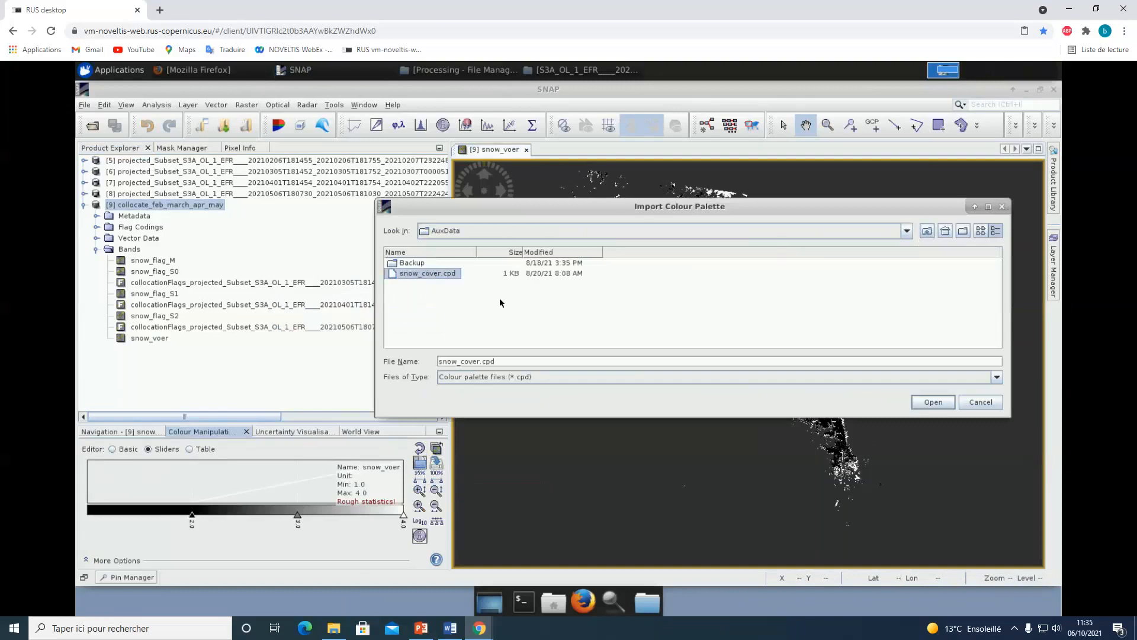
pyautogui.click(933, 403)
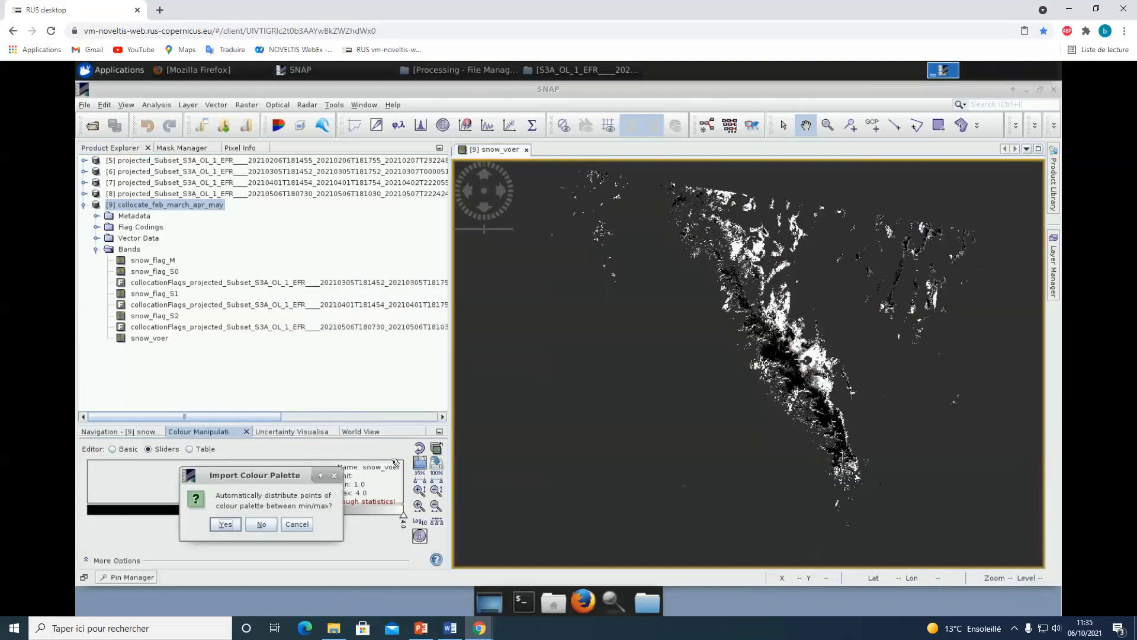
pyautogui.click(261, 523)
# Step: Examine the coloured snow cover classes along the mountain range in the snow_voer image
pyautogui.scroll(5, 862, 338)
pyautogui.moveTo(863, 338); pyautogui.dragTo(818, 370)
pyautogui.scroll(2, 818, 372)
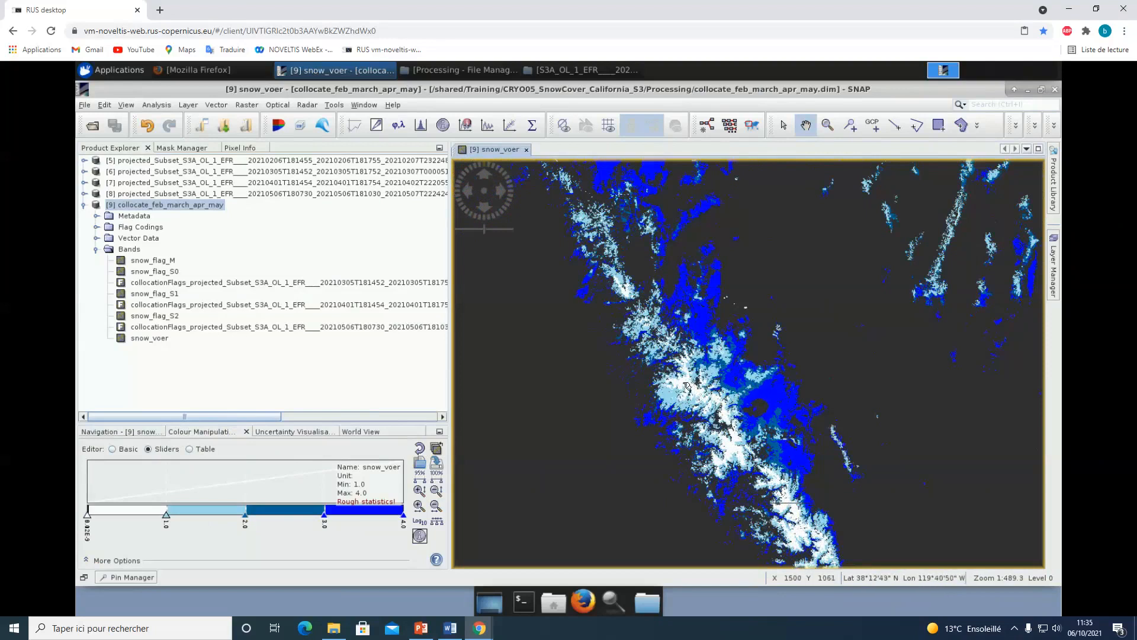
pyautogui.moveTo(687, 386); pyautogui.dragTo(685, 428)
pyautogui.scroll(-10, 800, 356)
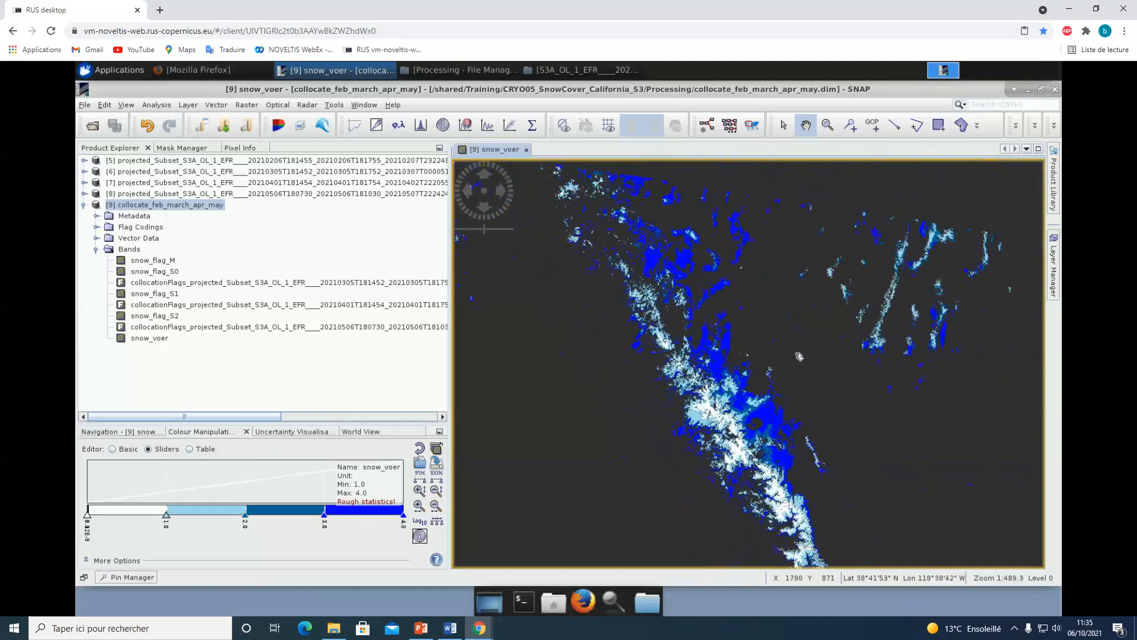
pyautogui.scroll(5, 799, 356)
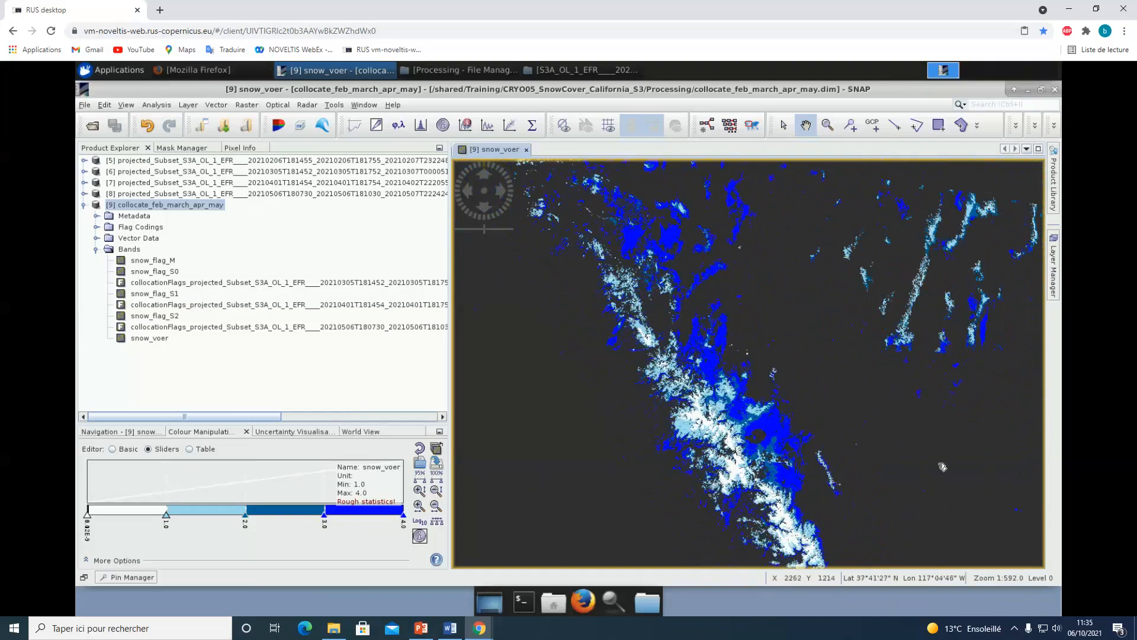
# Step: Switch the colour editor to Basic mode and view the available colour ramps, keeping the current one
pyautogui.click(127, 449)
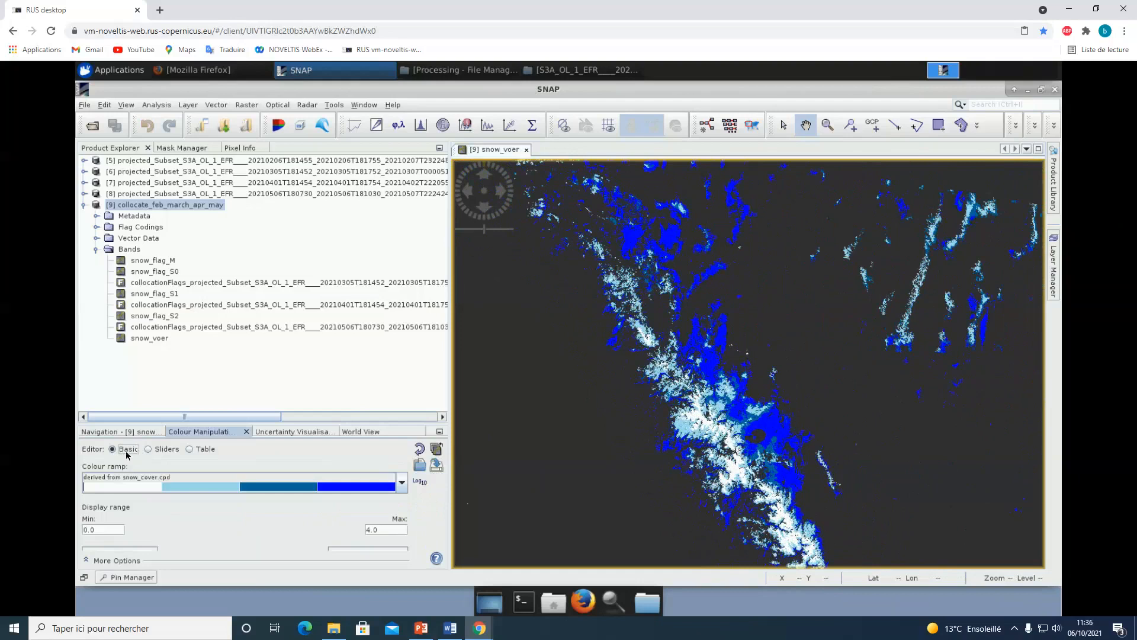
pyautogui.click(401, 486)
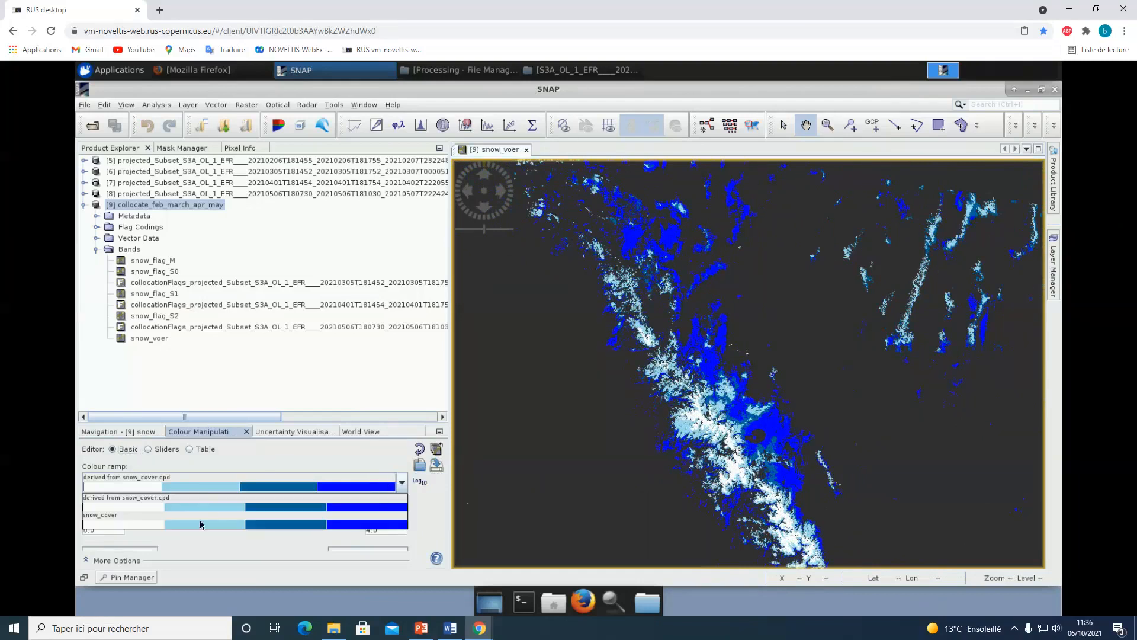
pyautogui.click(251, 465)
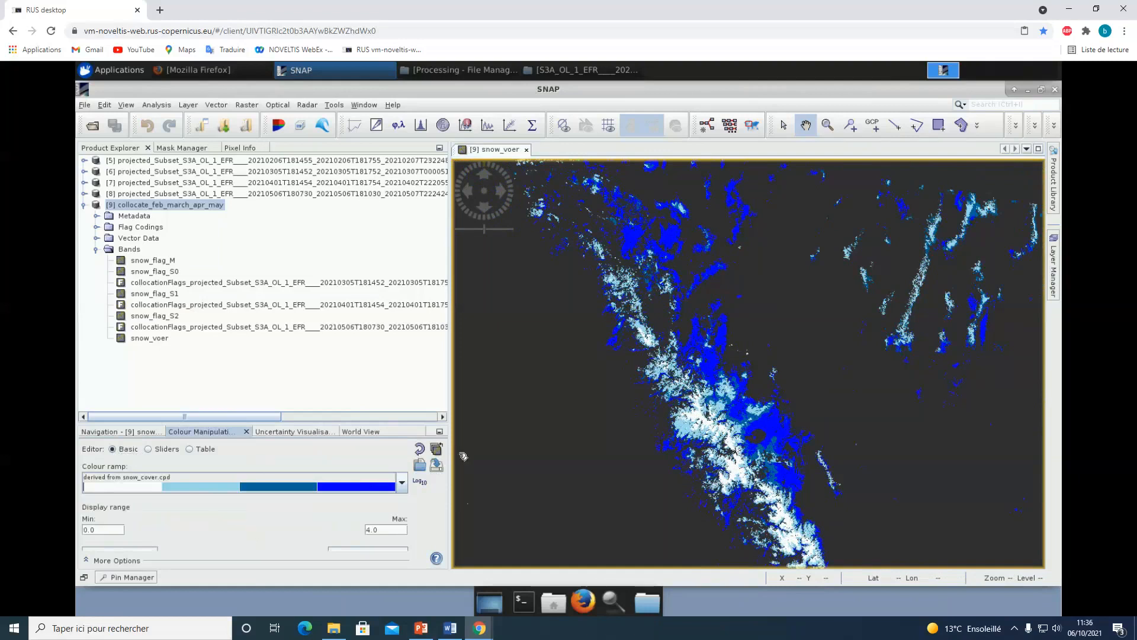
# Step: Start another colour palette import and browse to the color_palettes folder inside .snap/auxdata in the rus home directory
pyautogui.click(419, 466)
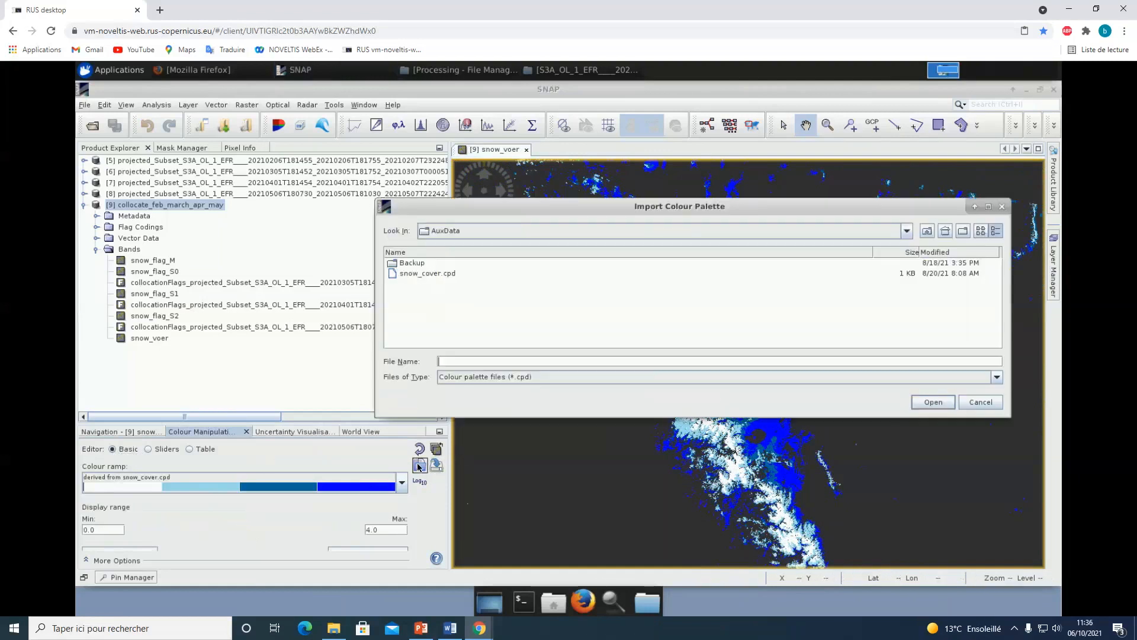
pyautogui.click(927, 231)
pyautogui.click(927, 231)
pyautogui.click(927, 231)
pyautogui.click(928, 231)
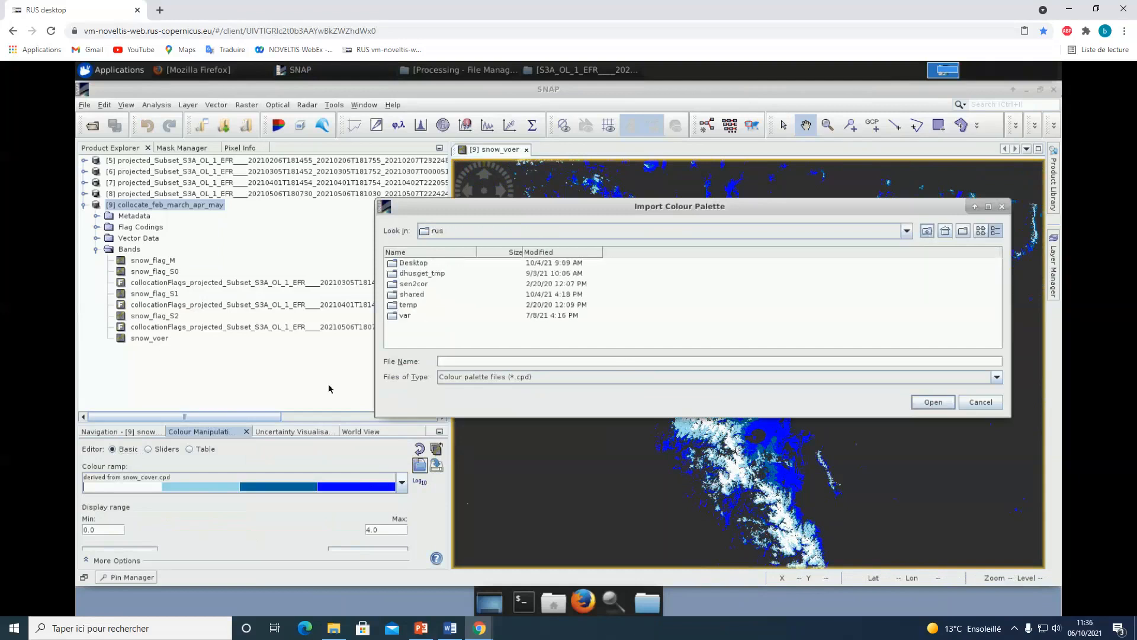
pyautogui.click(465, 360)
pyautogui.write('.snap')
pyautogui.press('Return')
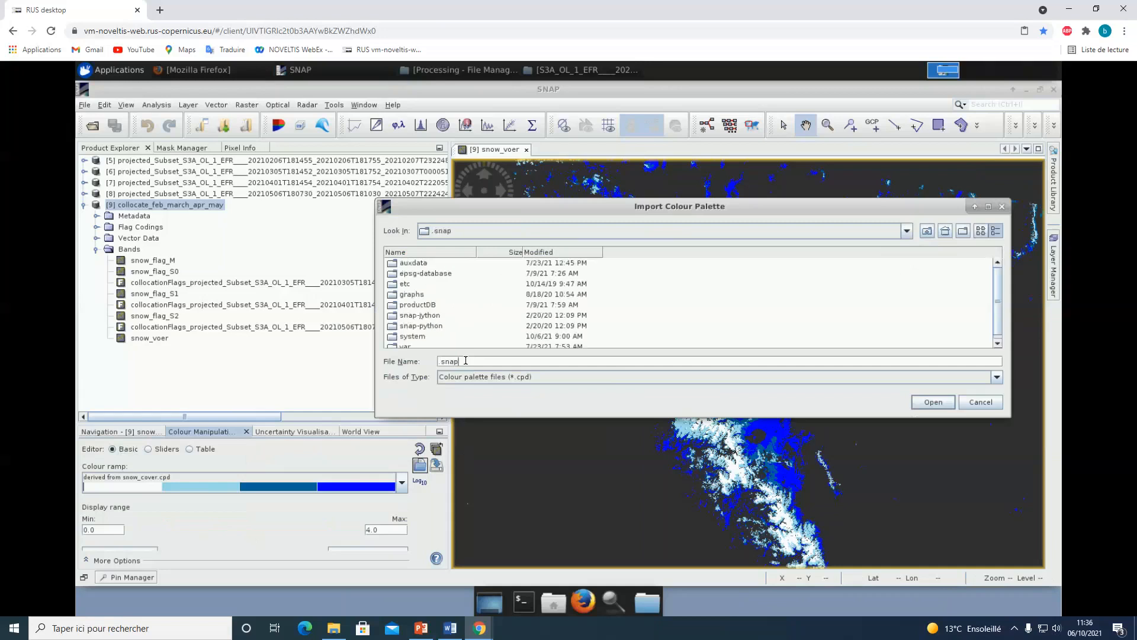
pyautogui.doubleClick(413, 263)
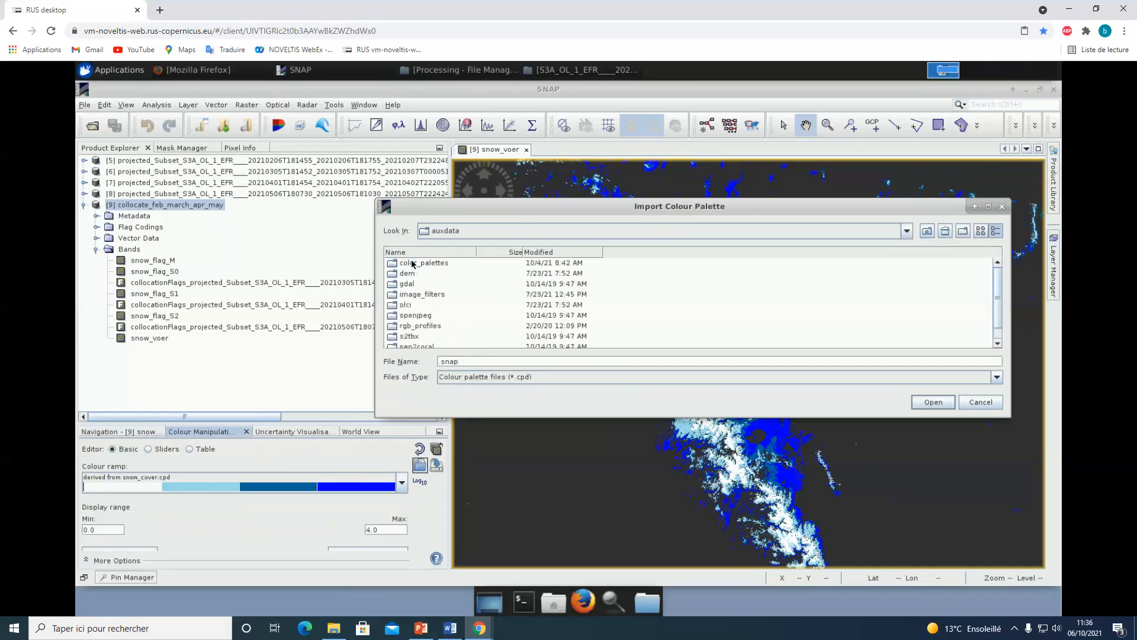
pyautogui.doubleClick(417, 263)
# Step: Look through the palette files stored in color_palettes, and cancel the import
pyautogui.scroll(-9, 442, 298)
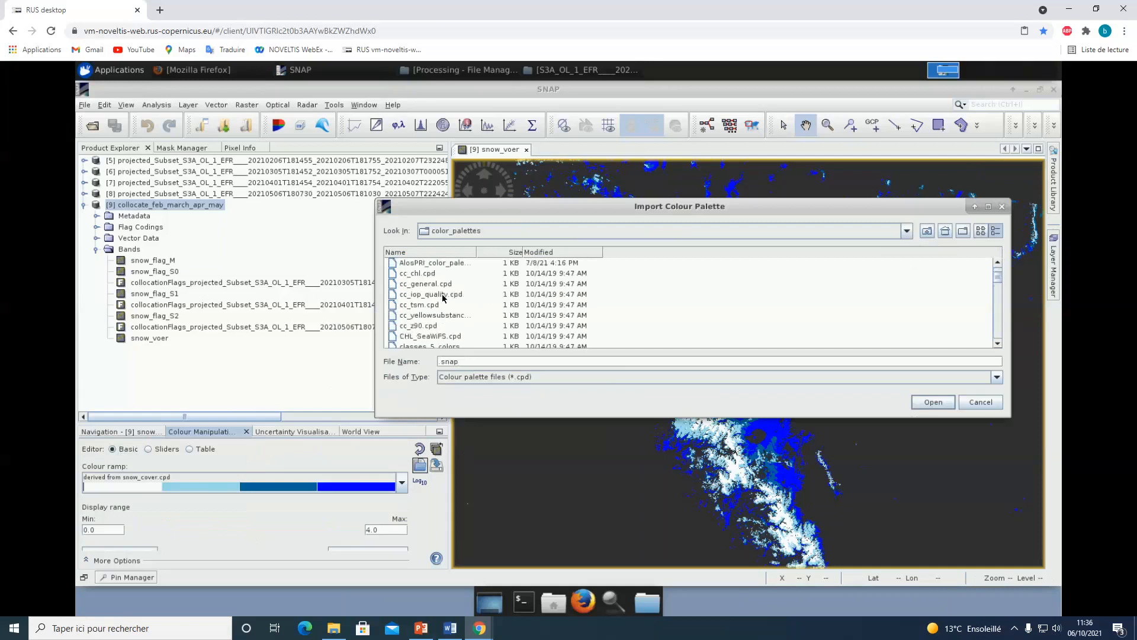
pyautogui.scroll(-4, 442, 300)
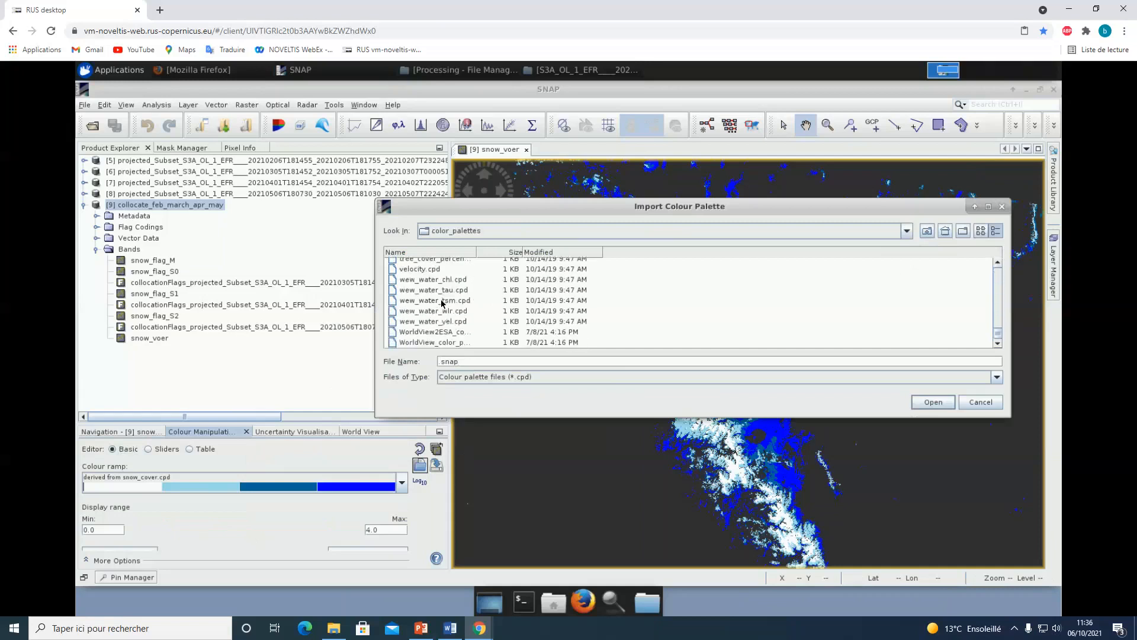
pyautogui.scroll(4, 442, 302)
pyautogui.scroll(-4, 437, 309)
pyautogui.scroll(8, 436, 312)
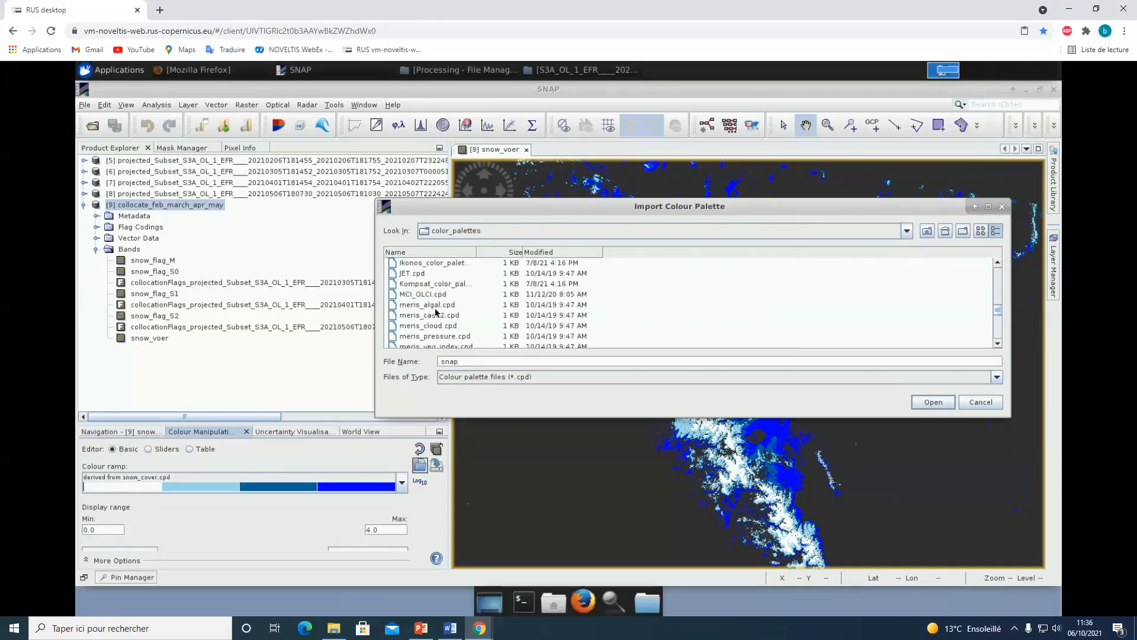
pyautogui.scroll(-1, 425, 326)
pyautogui.scroll(5, 425, 326)
pyautogui.scroll(-7, 425, 327)
pyautogui.scroll(-1, 425, 327)
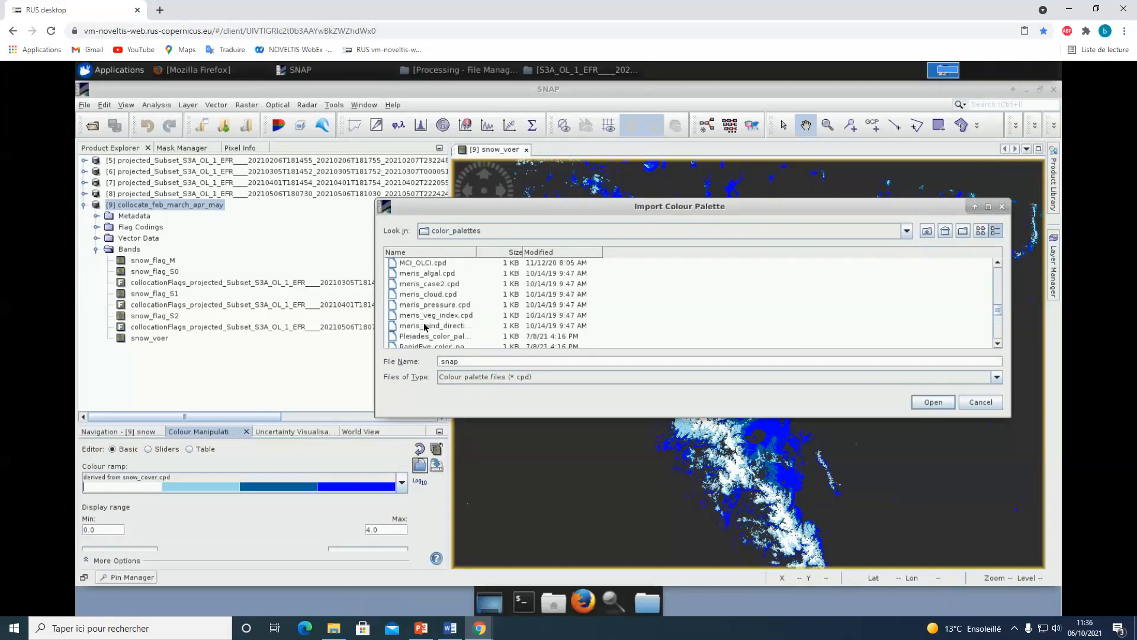
pyautogui.scroll(2, 424, 327)
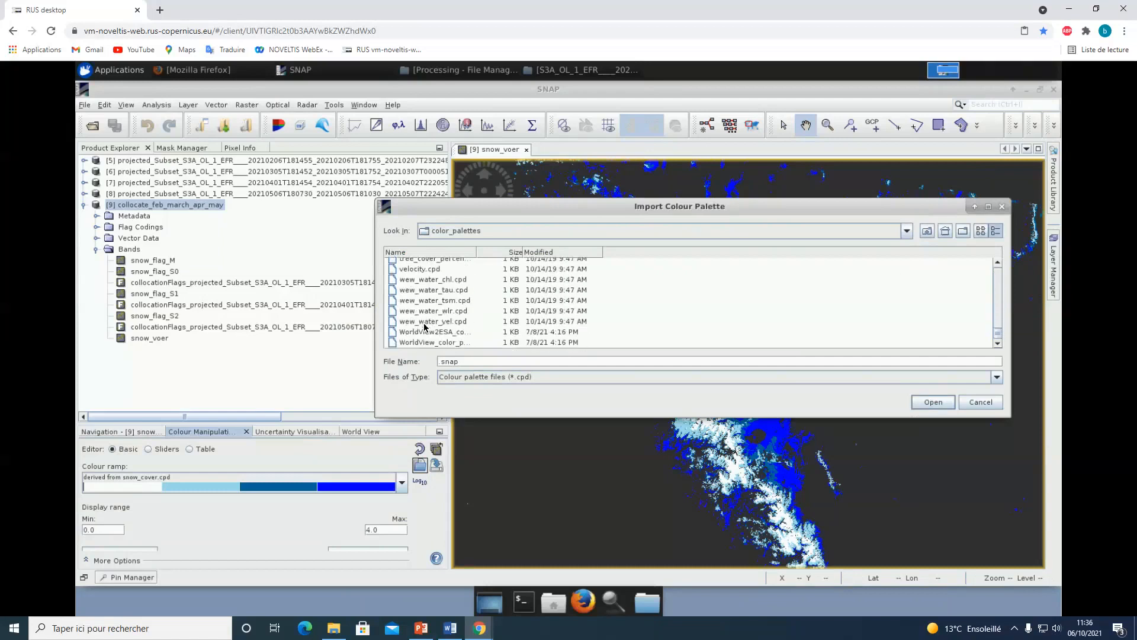
pyautogui.scroll(5, 424, 316)
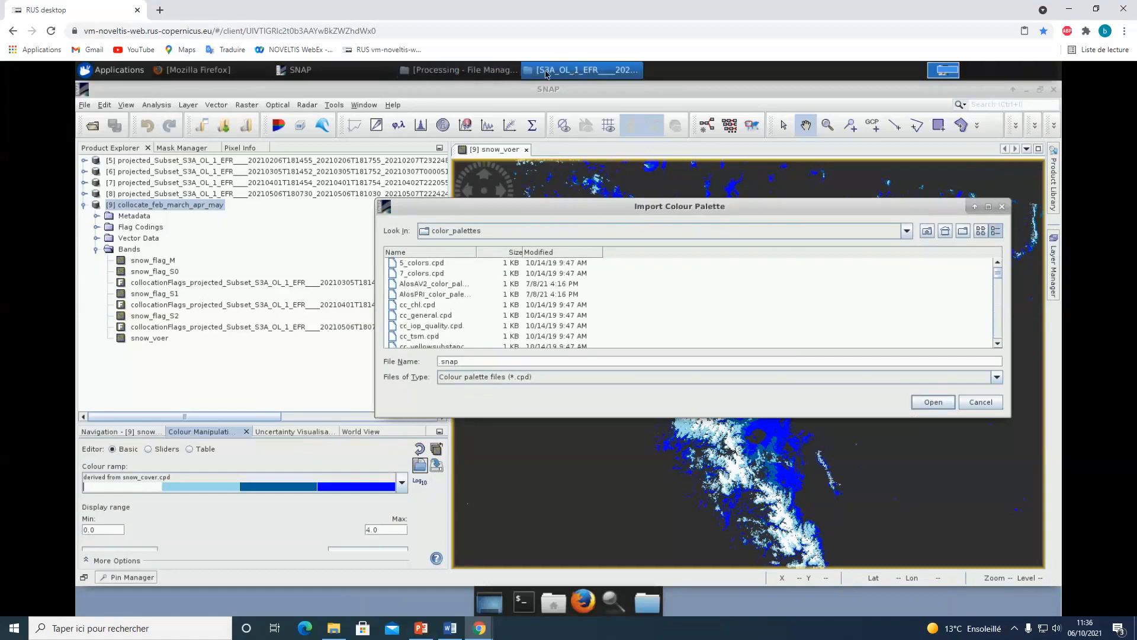
pyautogui.click(981, 402)
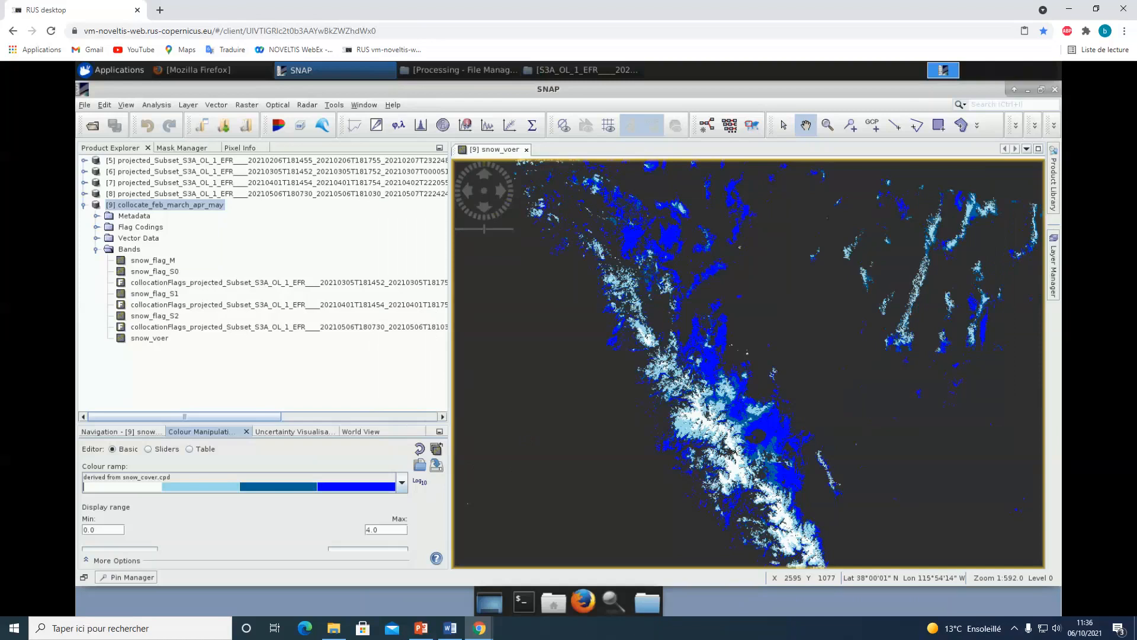
# Step: Create a logical Band Maths mask with the expression snow_voer>0, listing bands but not single flags as data sources
pyautogui.click(187, 150)
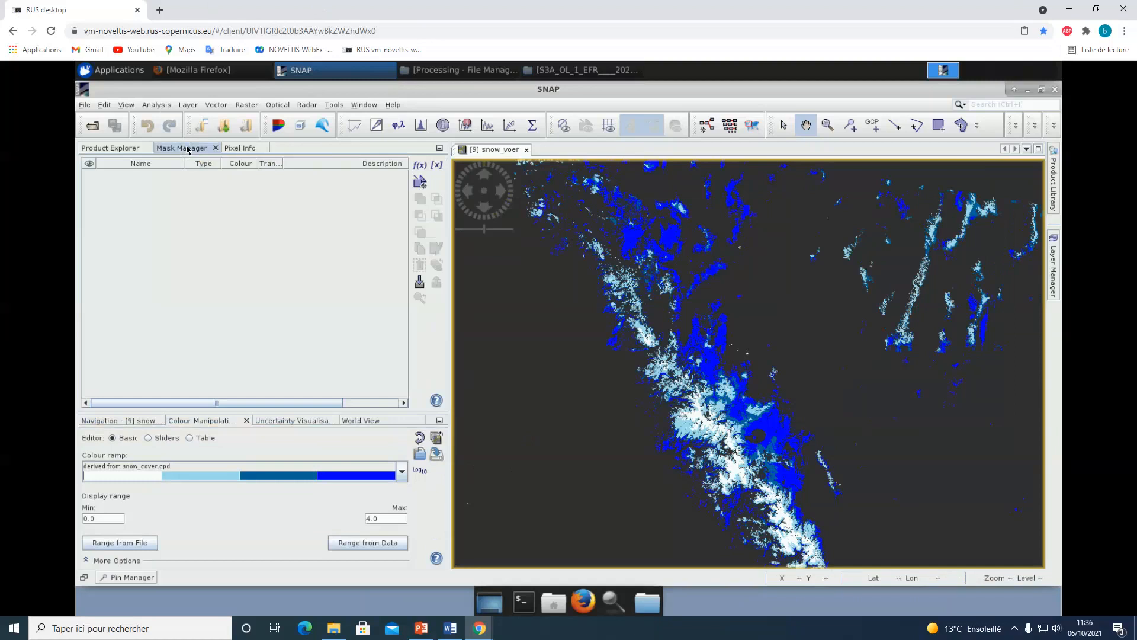
pyautogui.click(415, 169)
pyautogui.click(87, 366)
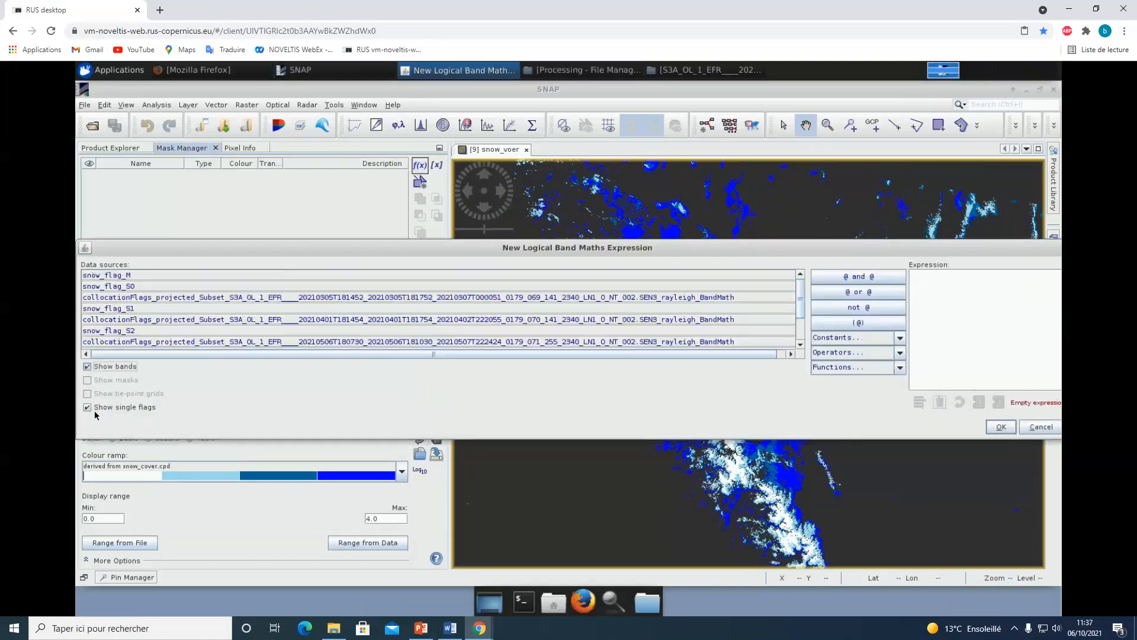
pyautogui.click(88, 407)
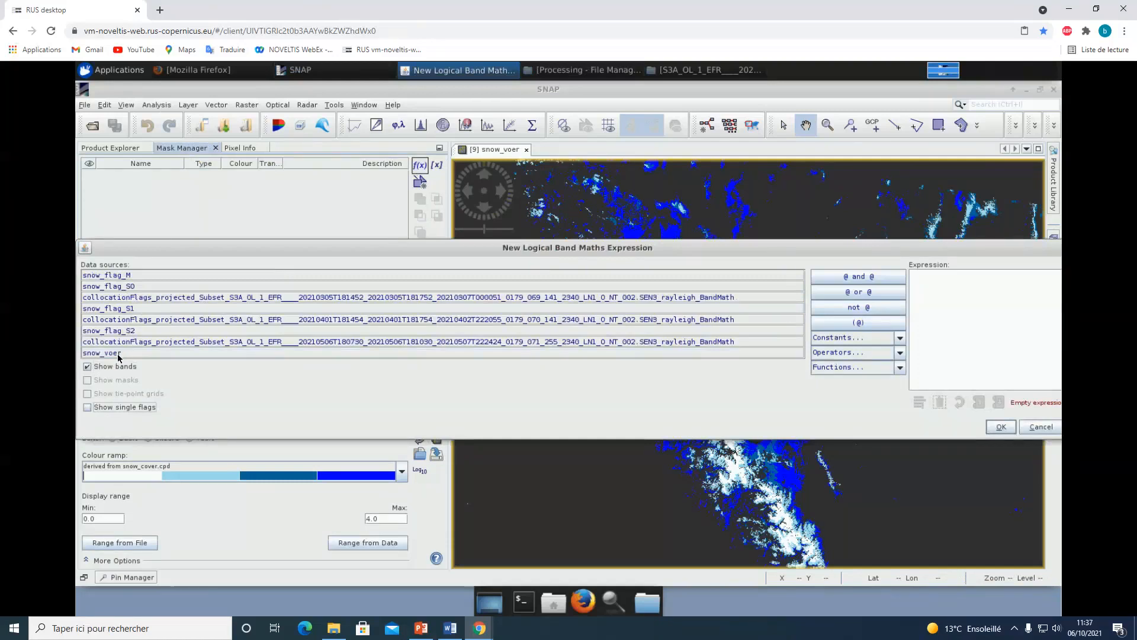
pyautogui.doubleClick(119, 355)
pyautogui.moveTo(924, 277); pyautogui.dragTo(884, 276)
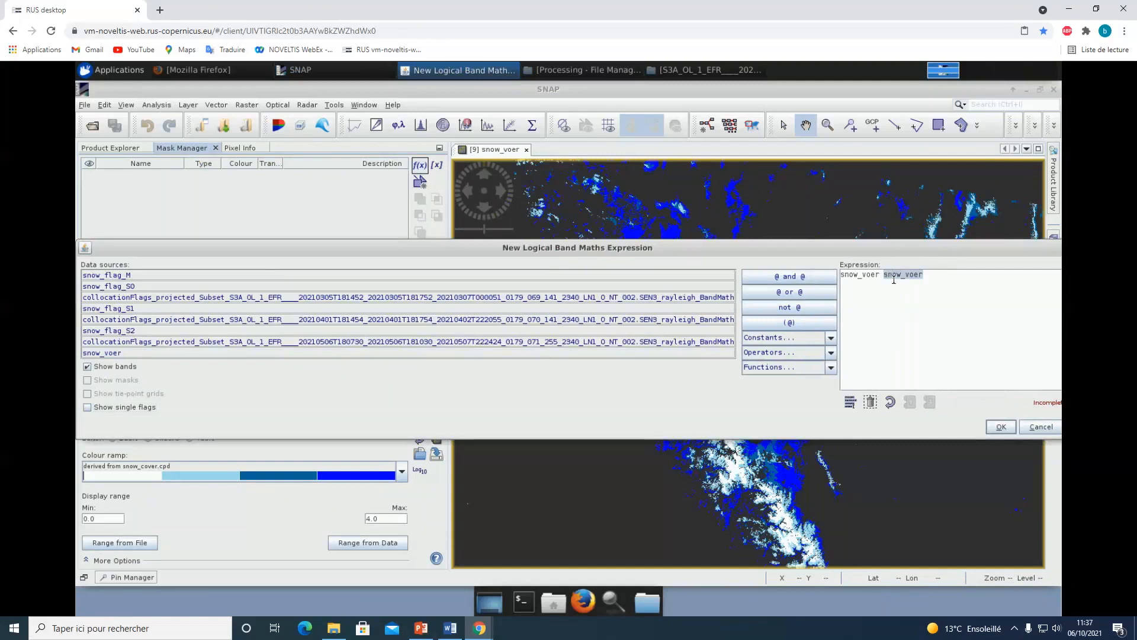
pyautogui.press('BackSpace')
pyautogui.write('>0')
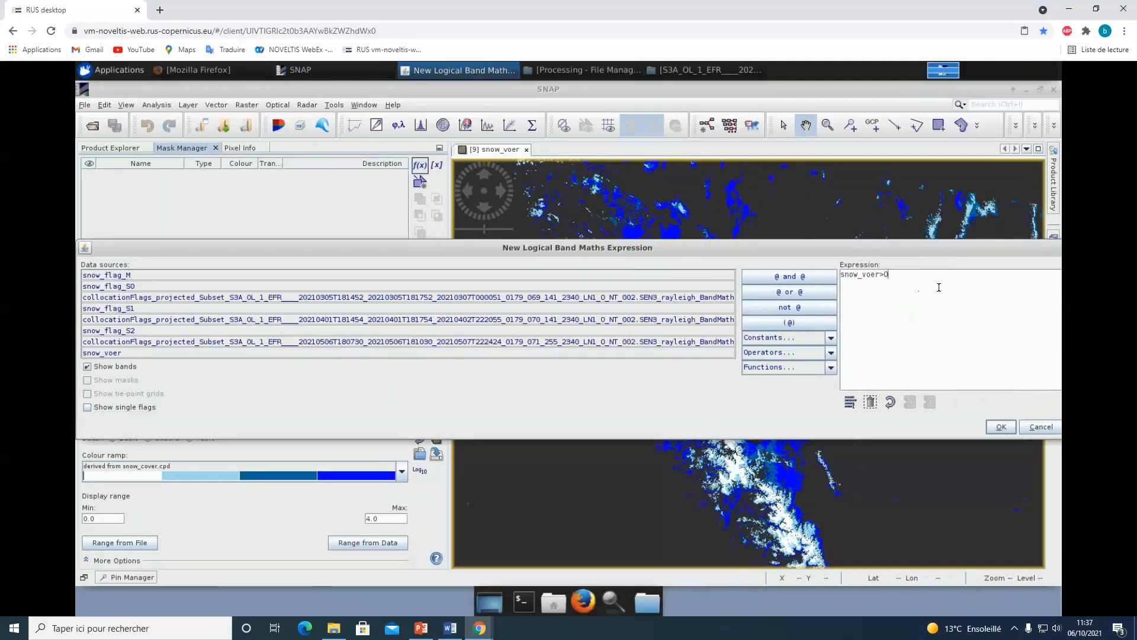
pyautogui.click(999, 427)
# Step: Rename the new mask as snow_mask_global
pyautogui.doubleClick(161, 175)
pyautogui.moveTo(161, 176); pyautogui.dragTo(92, 176)
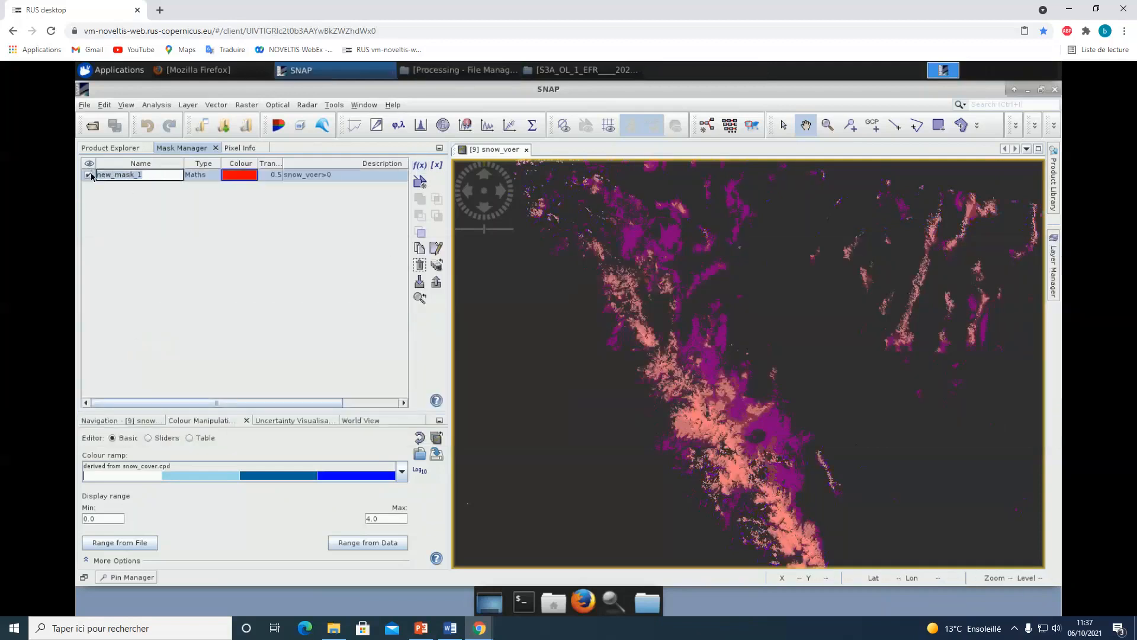
pyautogui.write('snow_mask_global')
pyautogui.press('Return')
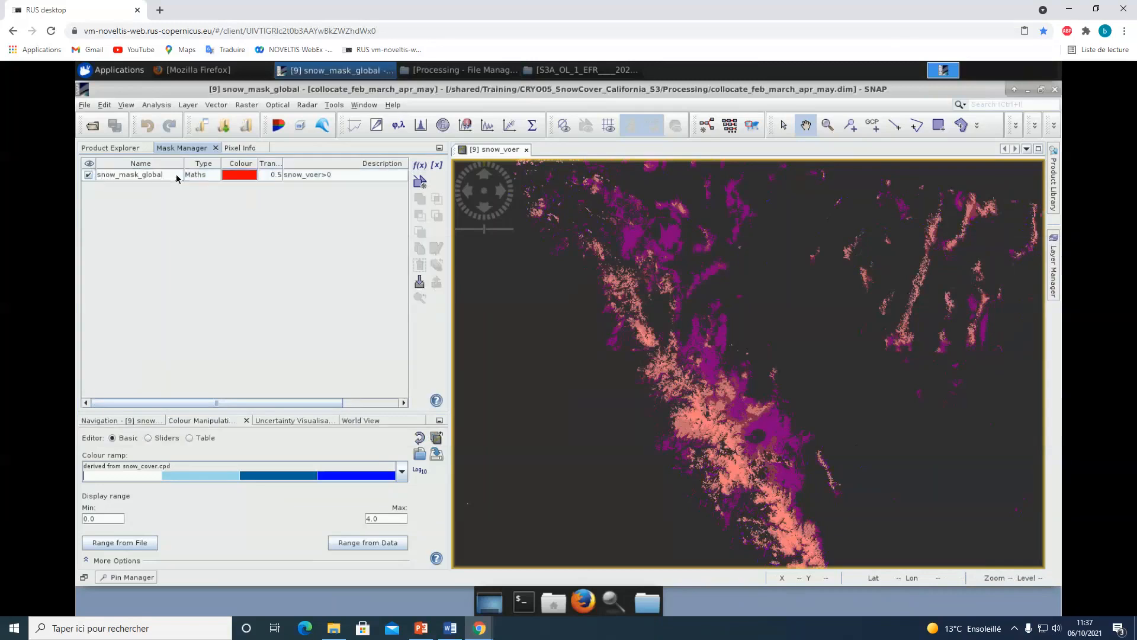
# Step: Compute the mask area of snow_mask_global and read its area in square kilometres
pyautogui.click(246, 105)
pyautogui.moveTo(349, 222)
pyautogui.click(399, 236)
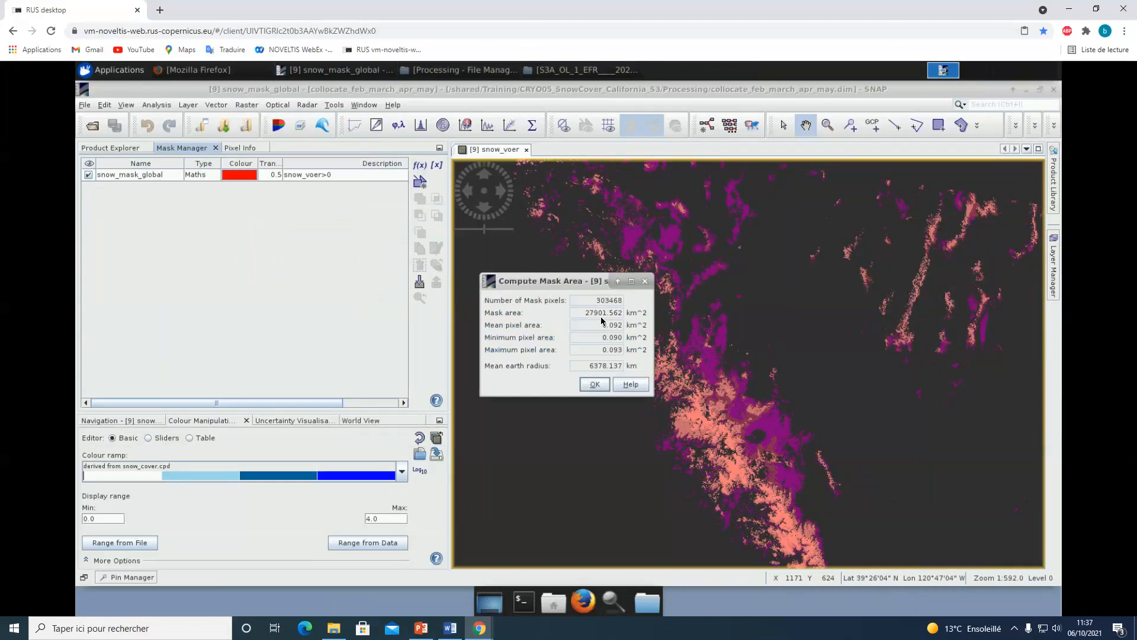
pyautogui.moveTo(588, 314); pyautogui.dragTo(616, 316)
pyautogui.click(594, 384)
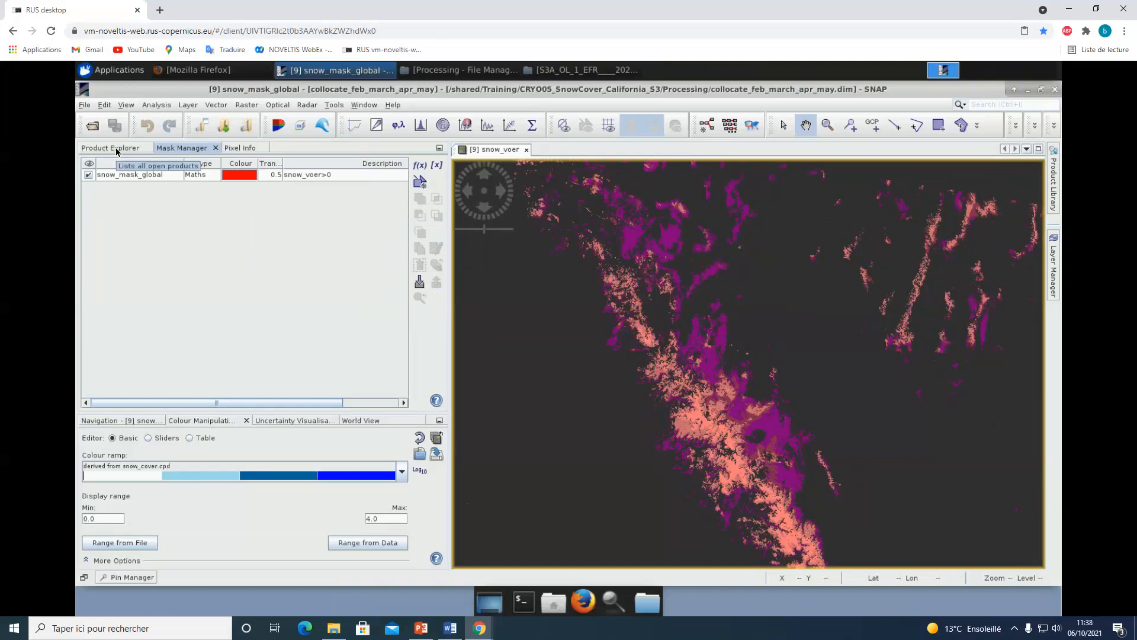
# Step: Create a logical Band Maths mask with the expression snow_voer==4, listing bands but not single flags as data sources
pyautogui.click(415, 167)
pyautogui.click(102, 409)
pyautogui.click(101, 408)
pyautogui.click(119, 353)
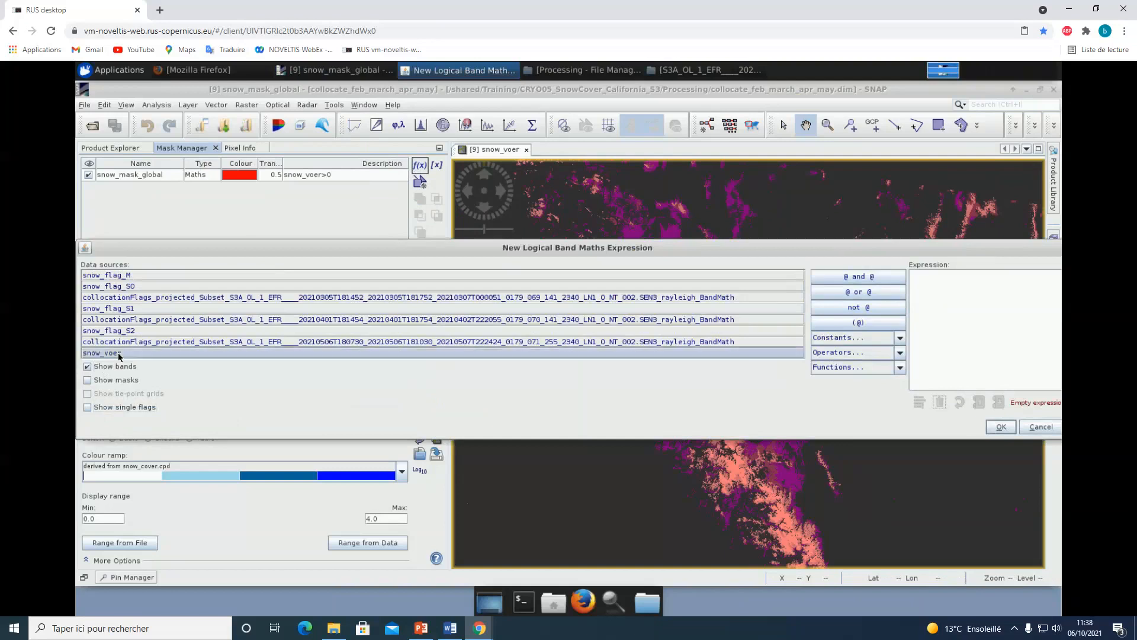
pyautogui.doubleClick(118, 354)
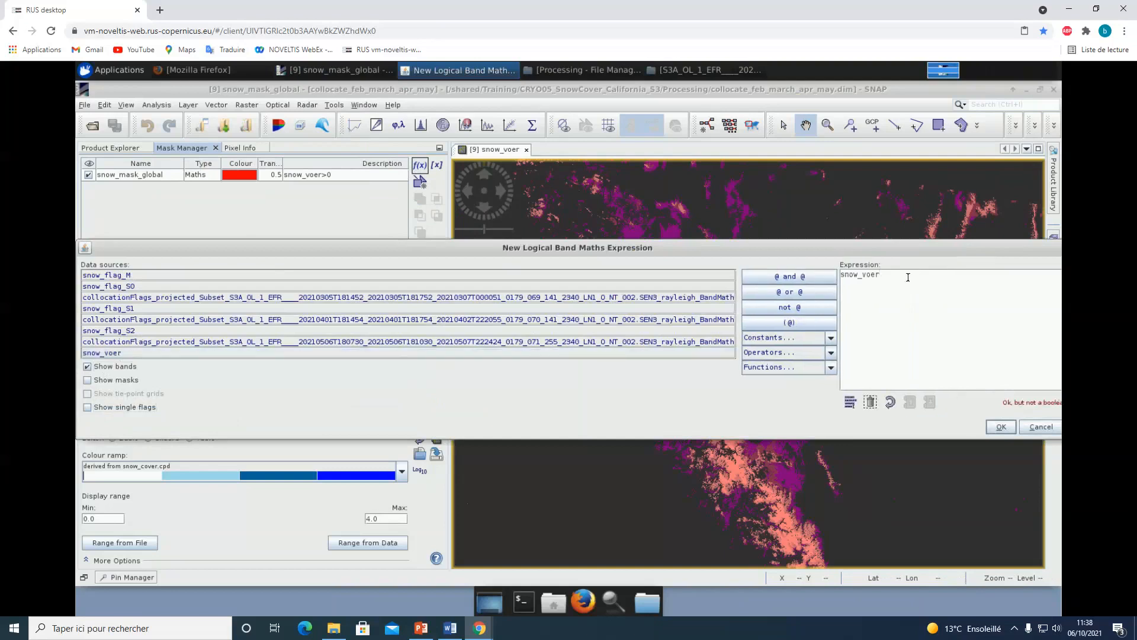
pyautogui.write('==4')
pyautogui.moveTo(918, 250); pyautogui.dragTo(832, 250)
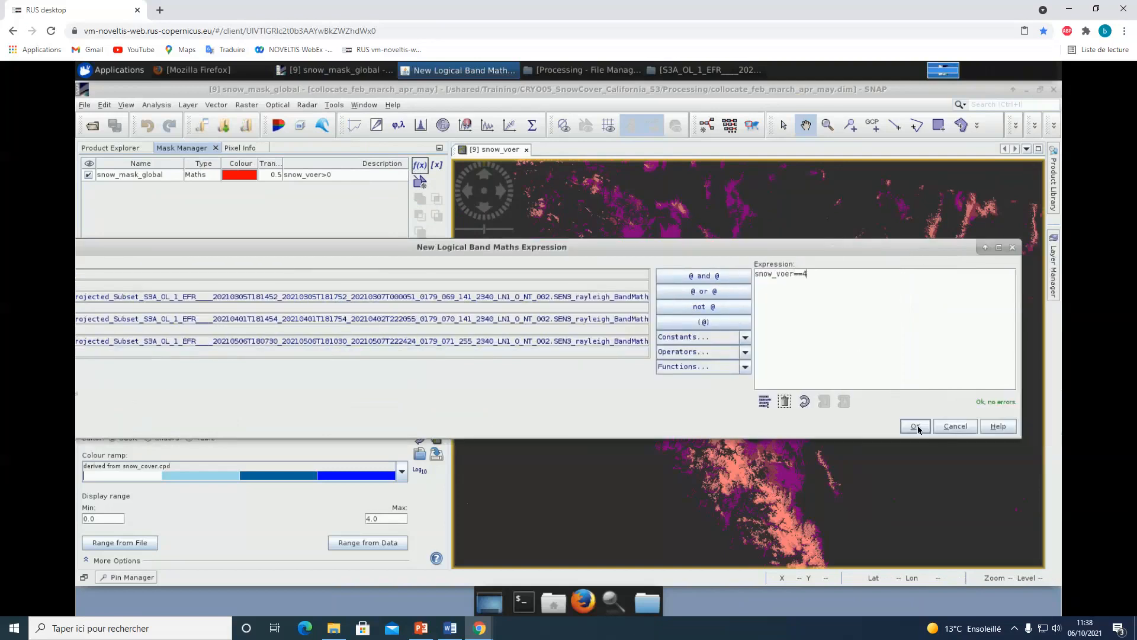
pyautogui.click(916, 427)
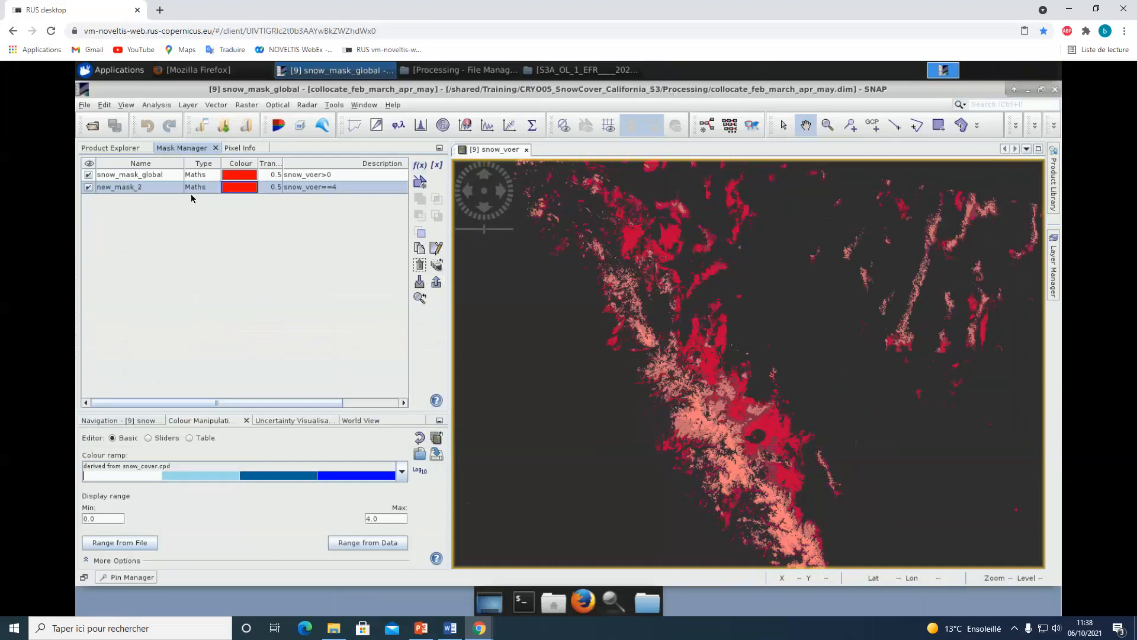
# Step: Create another logical Band Maths mask with the expression snow_voer==1, listing bands instead of single flags
pyautogui.click(418, 167)
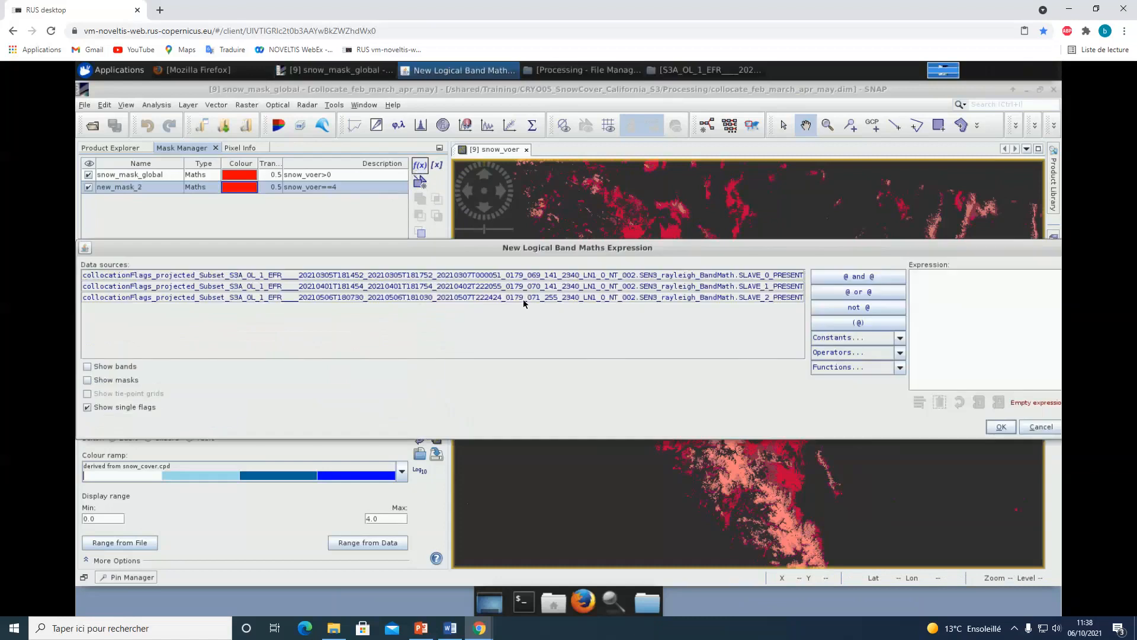
pyautogui.click(88, 408)
pyautogui.click(88, 366)
pyautogui.doubleClick(117, 354)
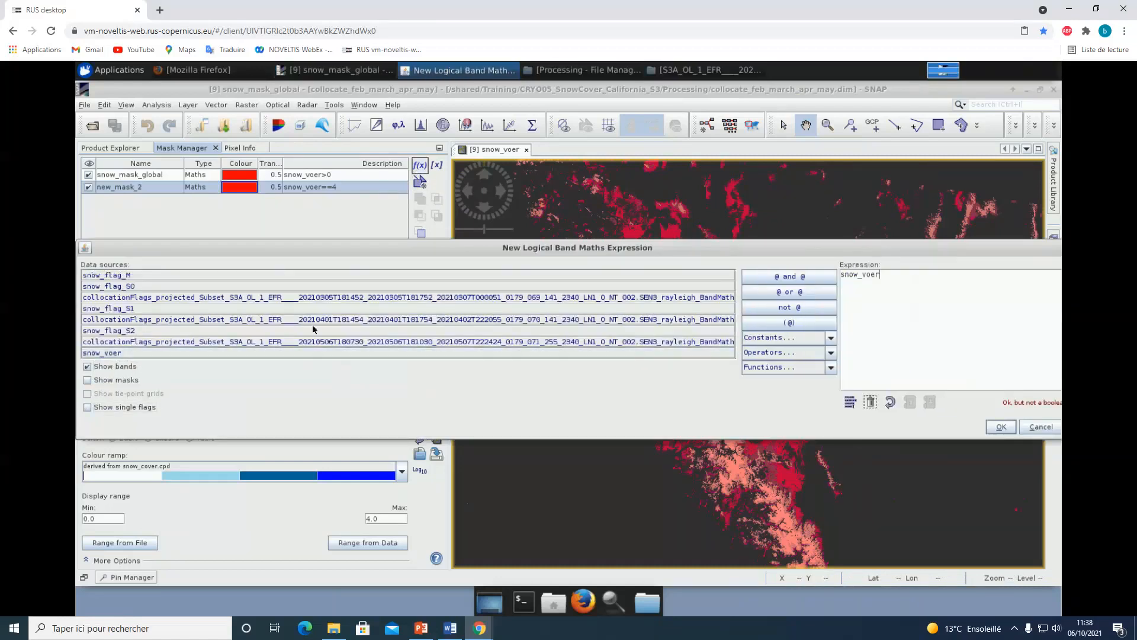
pyautogui.write('==1')
pyautogui.click(1001, 427)
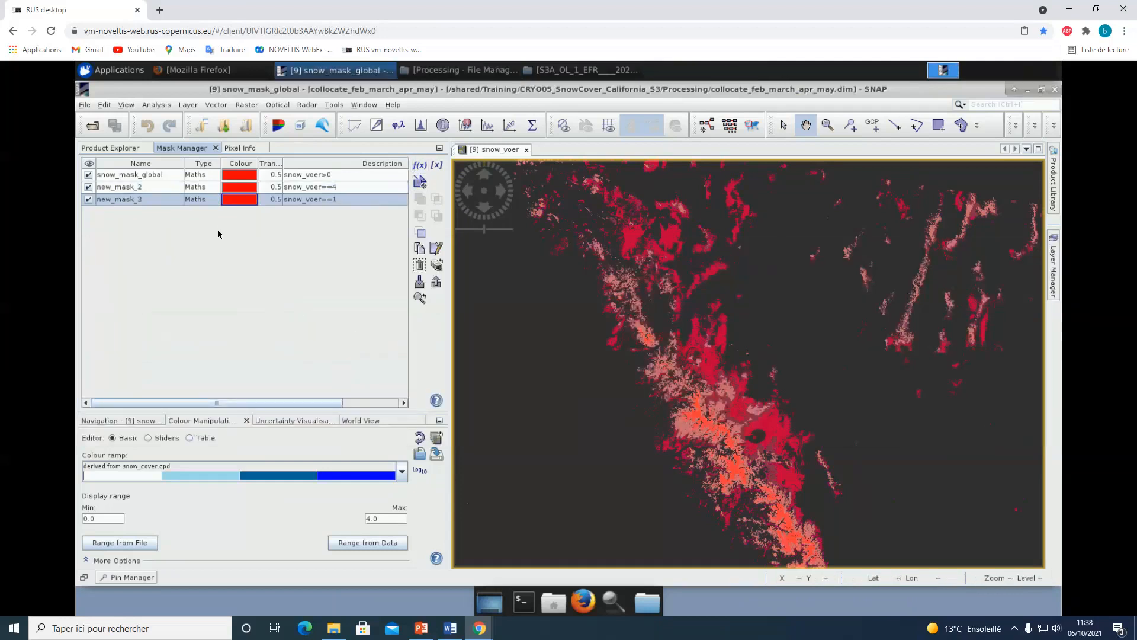
pyautogui.click(424, 167)
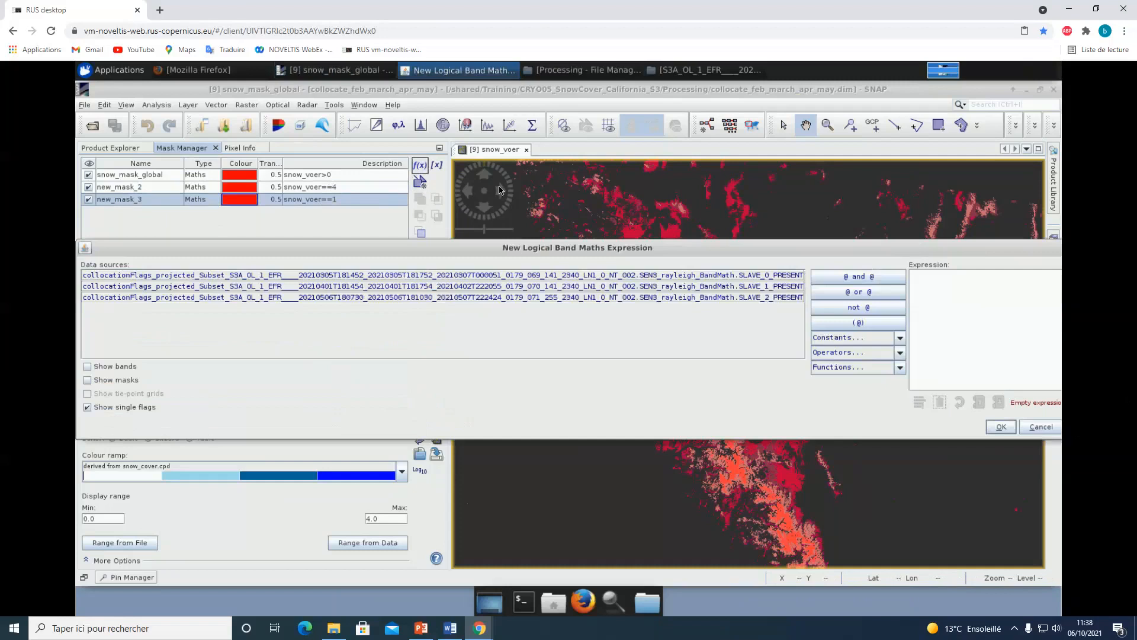
pyautogui.click(882, 246)
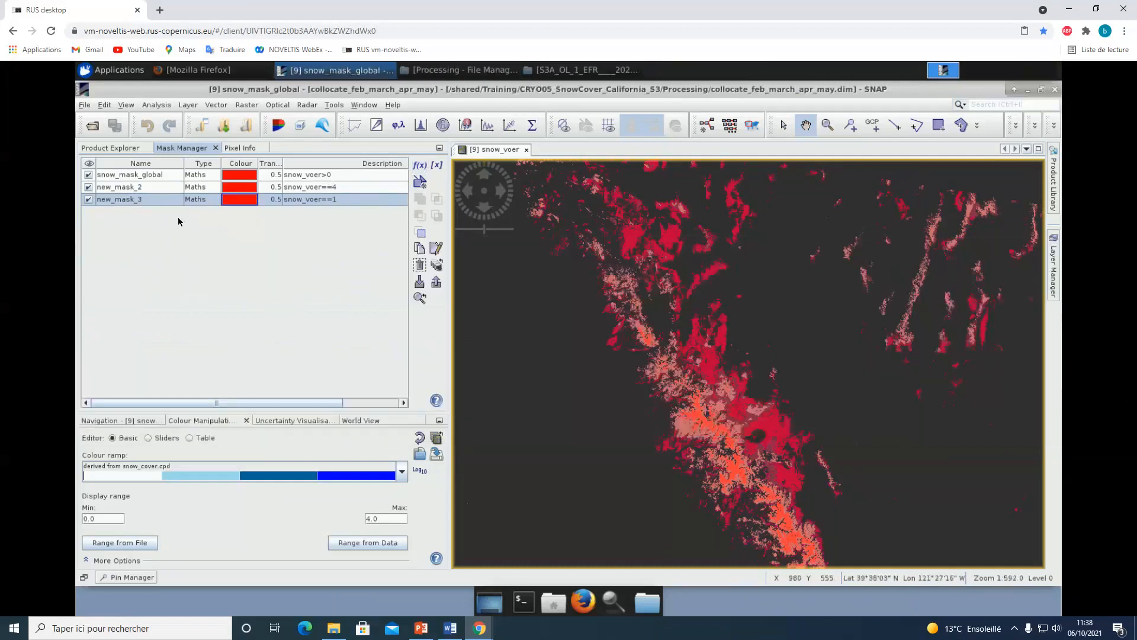
# Step: Rename the snow_voer==1 mask as snow_mask_may
pyautogui.doubleClick(141, 200)
pyautogui.write('snow_mask_may')
pyautogui.press('Return')
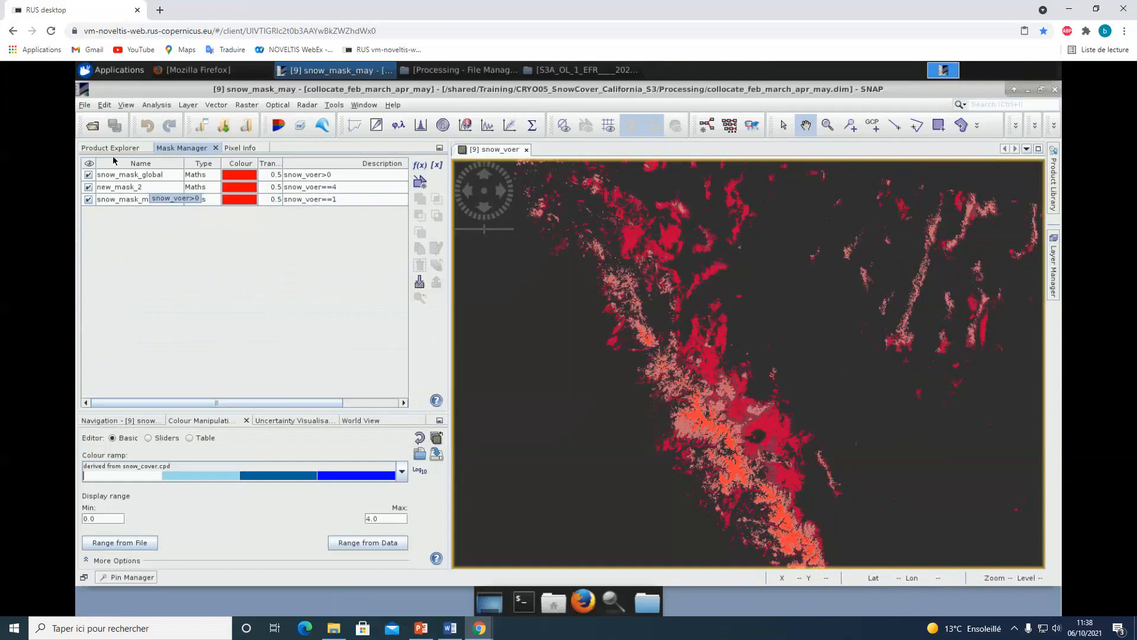
# Step: Compute the mask area of snow_mask_may and read its area in square kilometres
pyautogui.click(247, 105)
pyautogui.moveTo(261, 213)
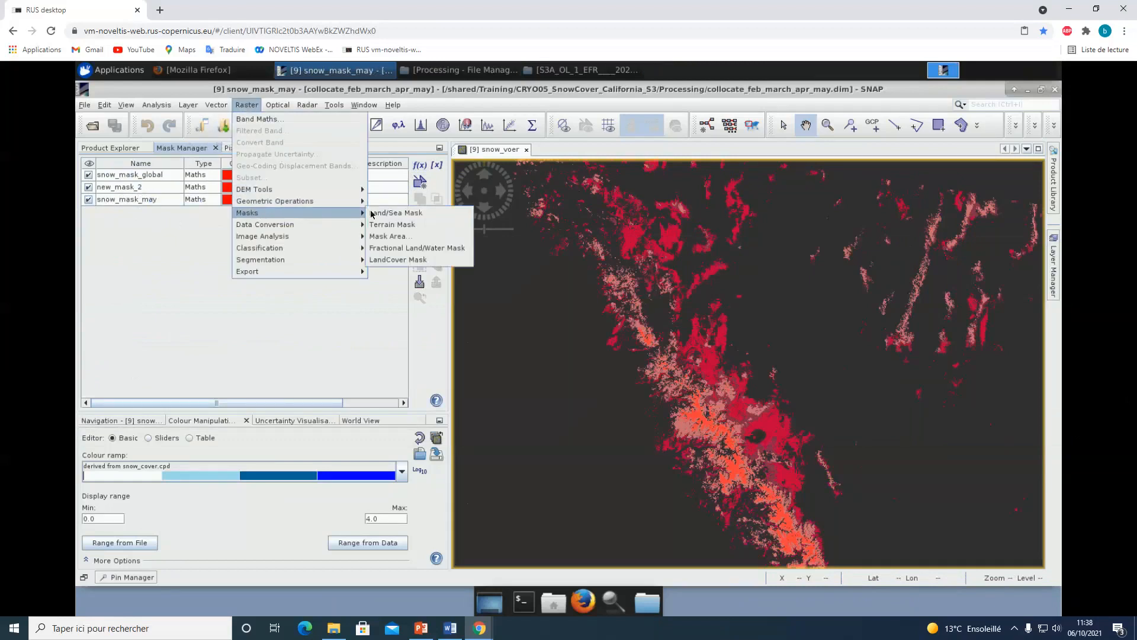
pyautogui.click(405, 238)
pyautogui.click(626, 333)
pyautogui.click(602, 365)
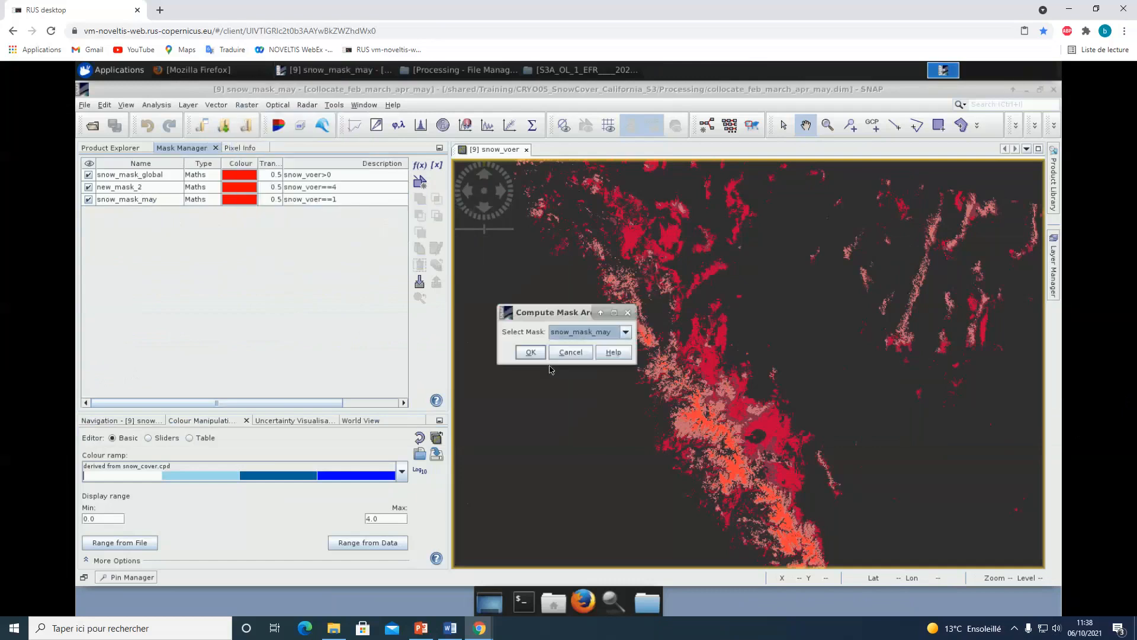
pyautogui.click(531, 353)
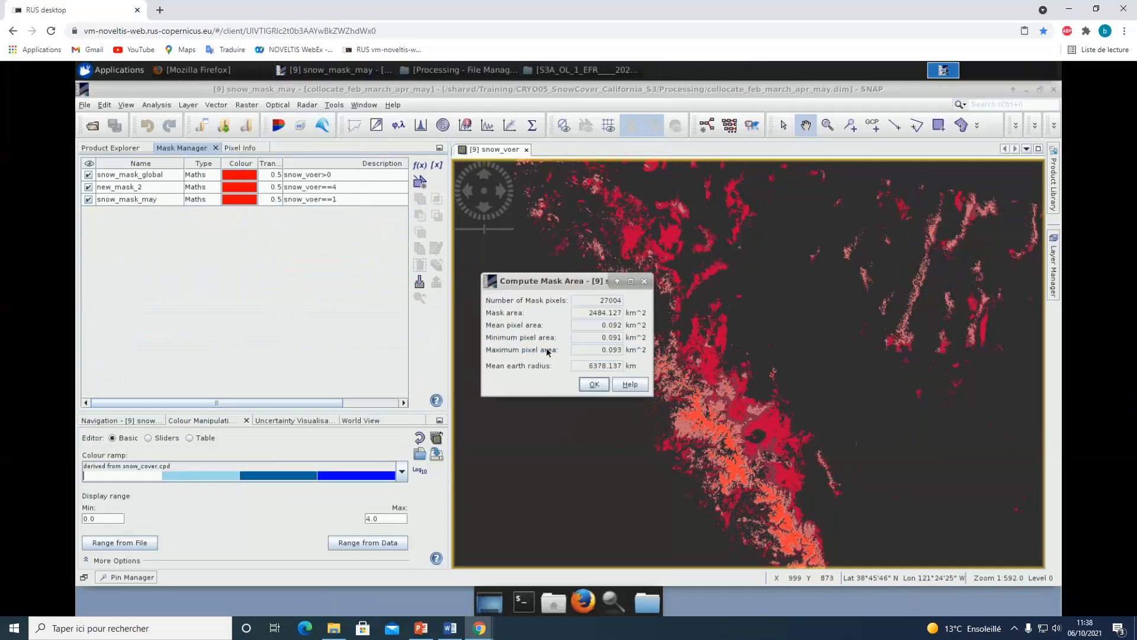
pyautogui.moveTo(588, 313); pyautogui.dragTo(624, 314)
pyautogui.click(606, 387)
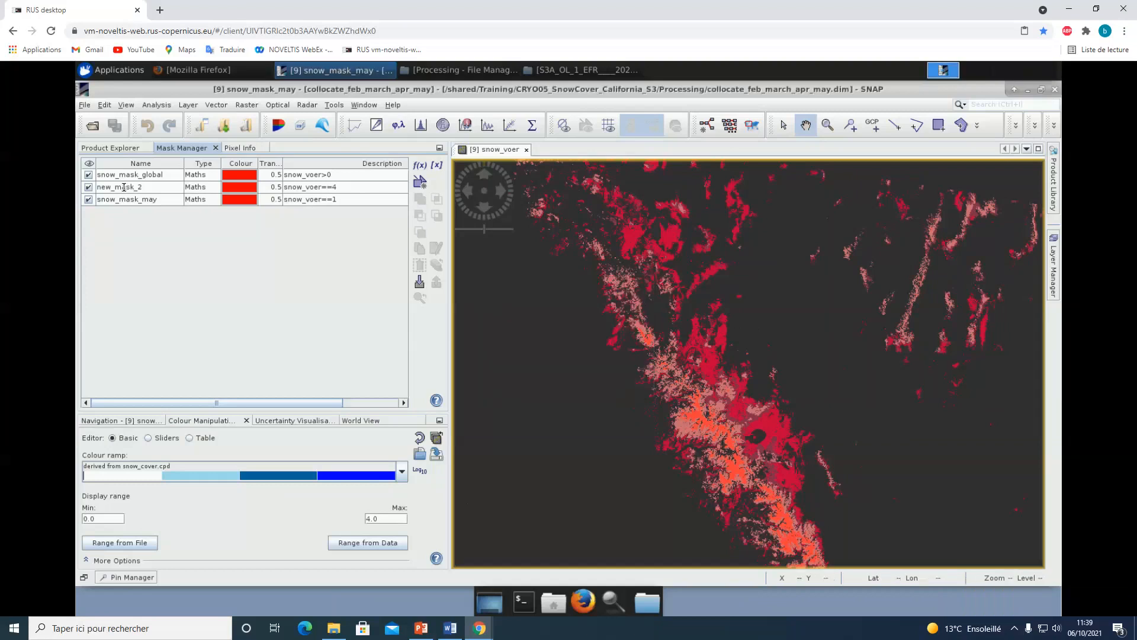
# Step: Rename the snow_voer==4 mask as snow_mask_melt_february
pyautogui.doubleClick(123, 187)
pyautogui.moveTo(148, 189); pyautogui.dragTo(81, 189)
pyautogui.write('snow_mask_melt_february')
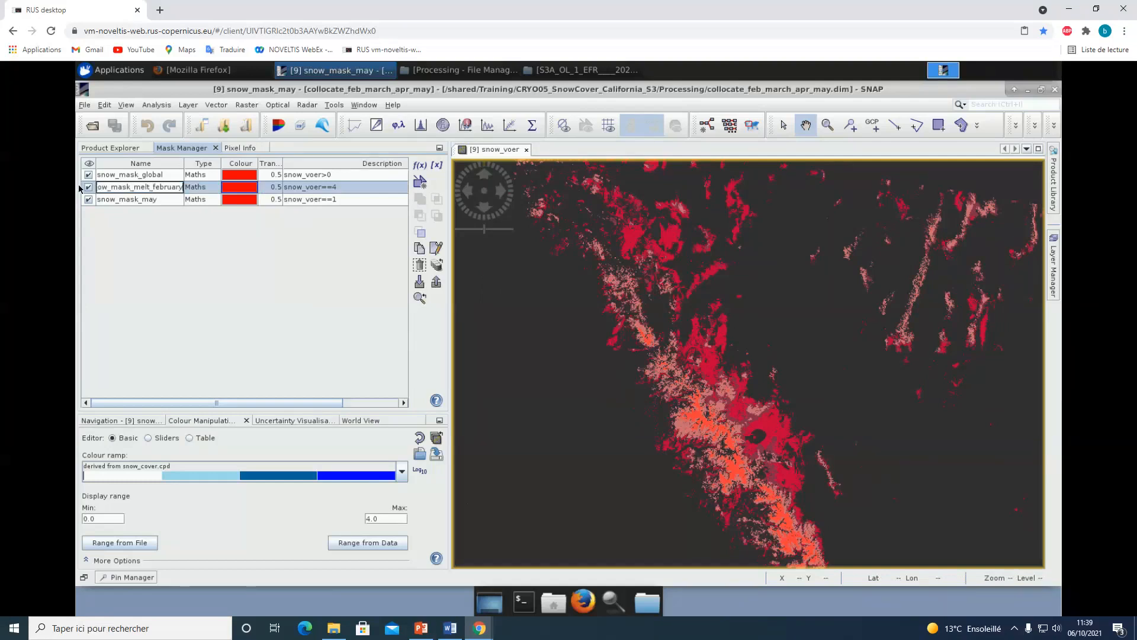
pyautogui.press('Return')
pyautogui.click(147, 186)
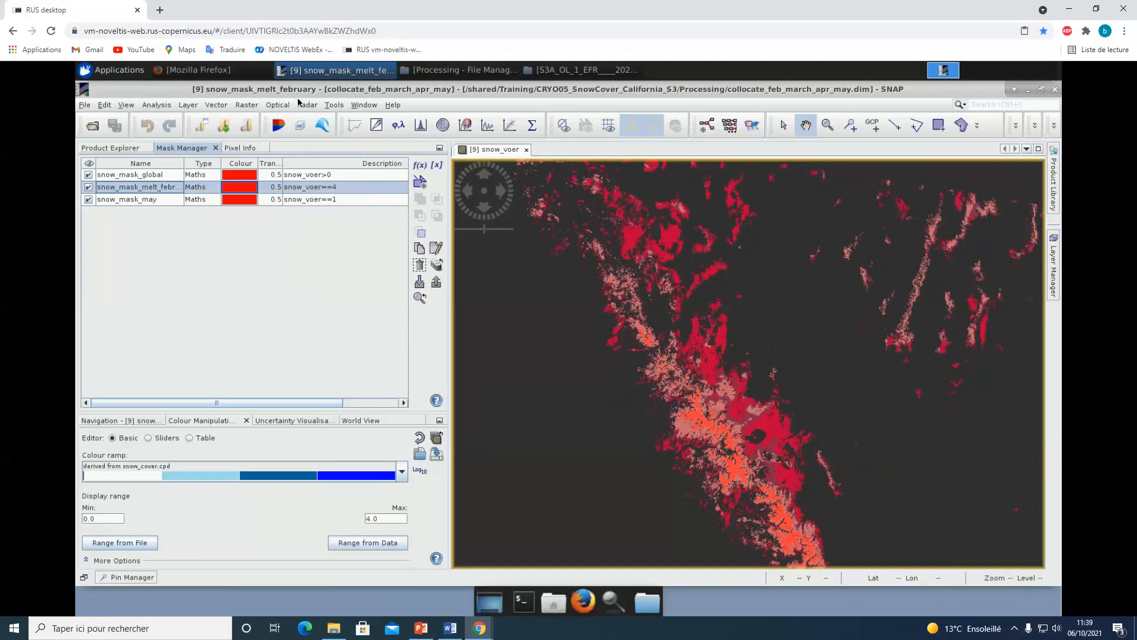
# Step: Compute the mask area of snow_mask_melt_february and read its area in square kilometres
pyautogui.click(254, 105)
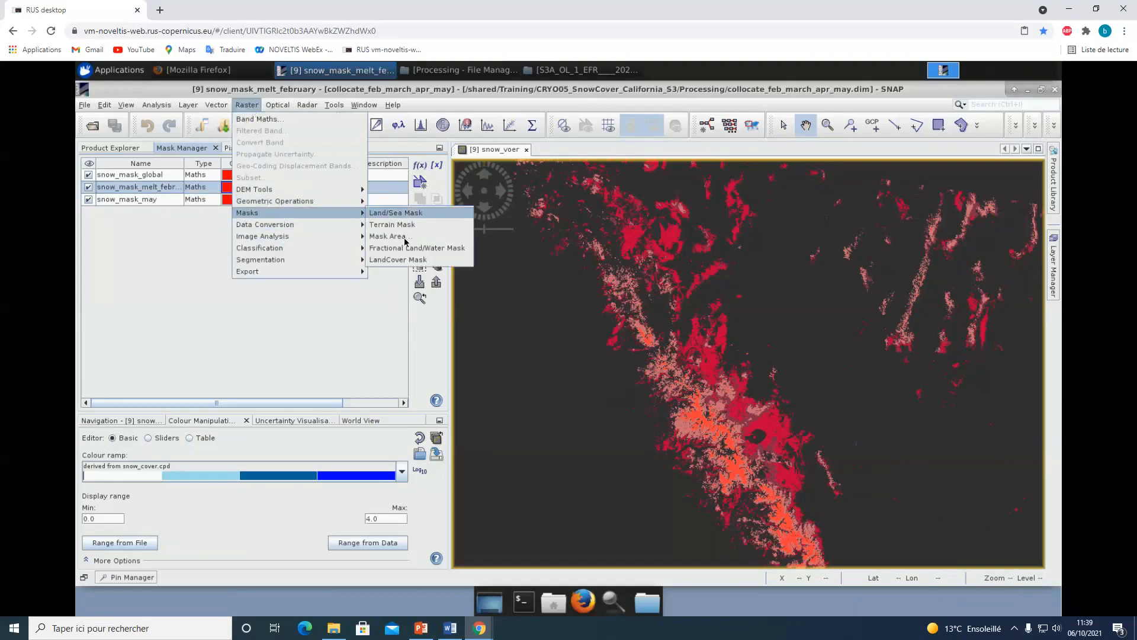
pyautogui.click(394, 238)
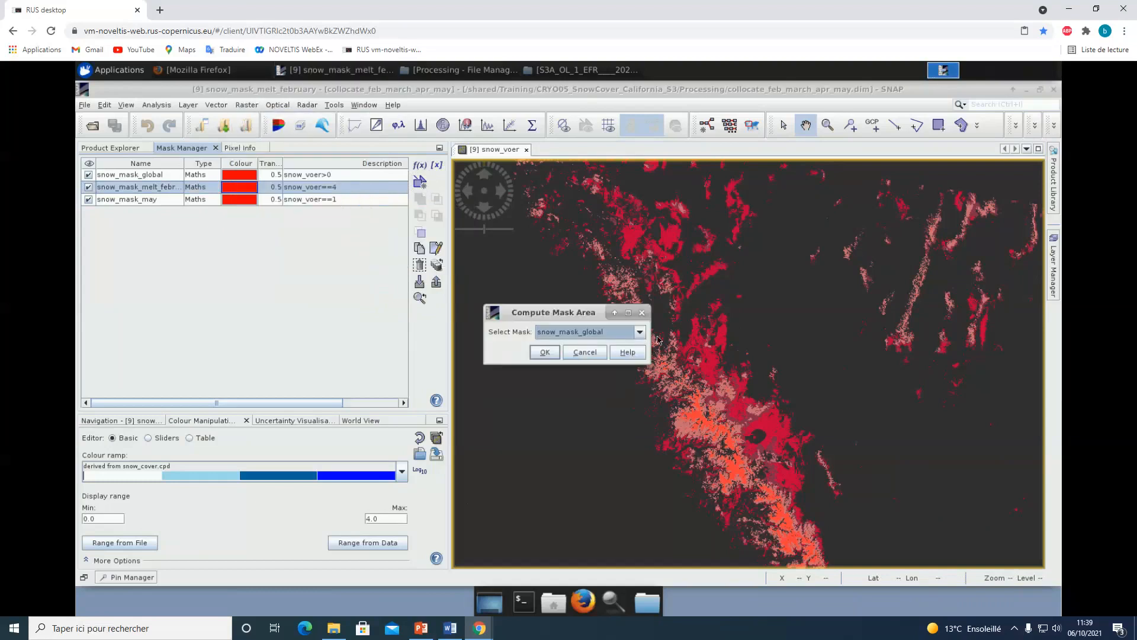
pyautogui.click(640, 332)
pyautogui.click(543, 355)
pyautogui.click(544, 354)
pyautogui.moveTo(586, 313); pyautogui.dragTo(603, 319)
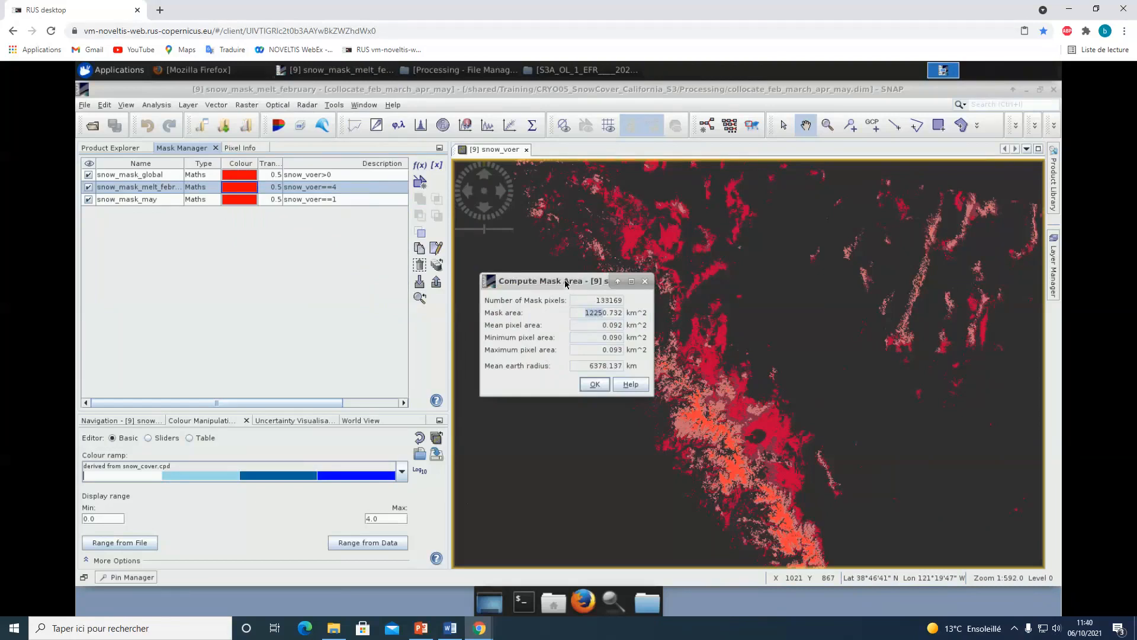
pyautogui.moveTo(567, 284); pyautogui.dragTo(543, 280)
pyautogui.moveTo(717, 306)
pyautogui.mouseDown()
pyautogui.moveTo(744, 304)
pyautogui.moveTo(740, 403)
pyautogui.moveTo(610, 320)
pyautogui.moveTo(709, 222)
pyautogui.moveTo(728, 251)
pyautogui.moveTo(720, 293)
pyautogui.mouseUp()
pyautogui.click(751, 395)
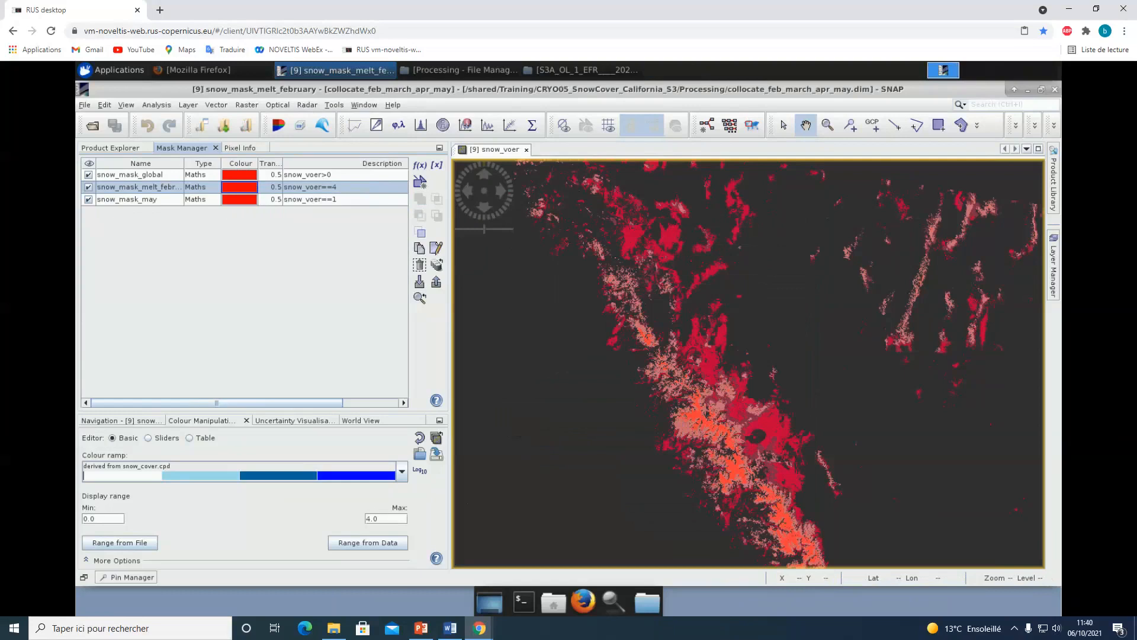
# Step: Start a GeoTIFF export of the collocate_feb_march_apr_may product and choose the Processing folder as destination
pyautogui.click(119, 148)
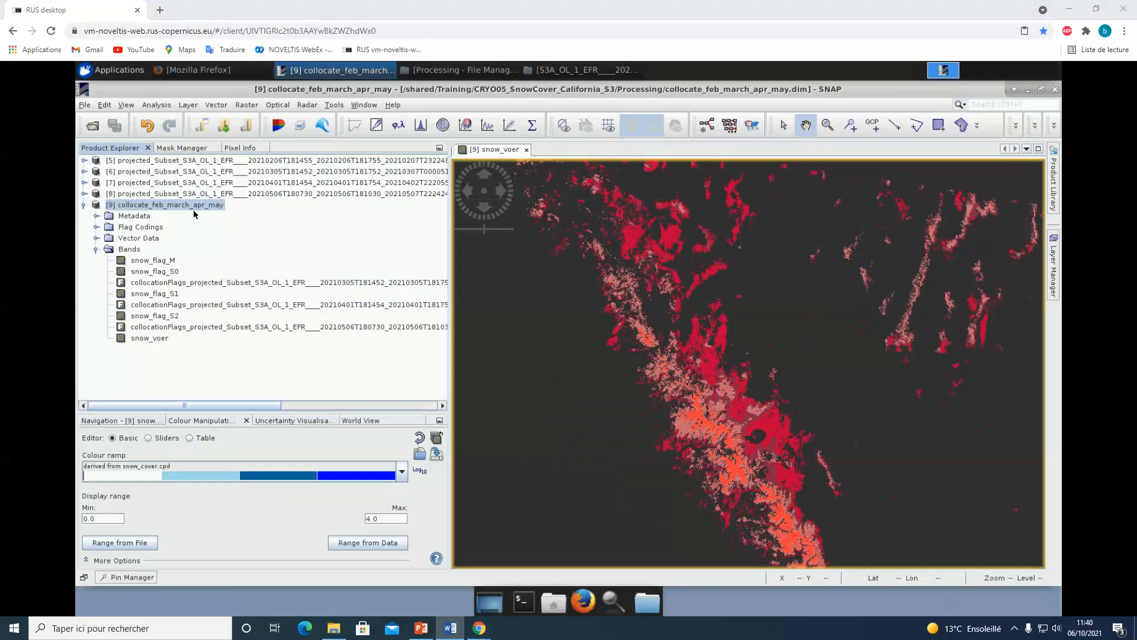
pyautogui.click(84, 106)
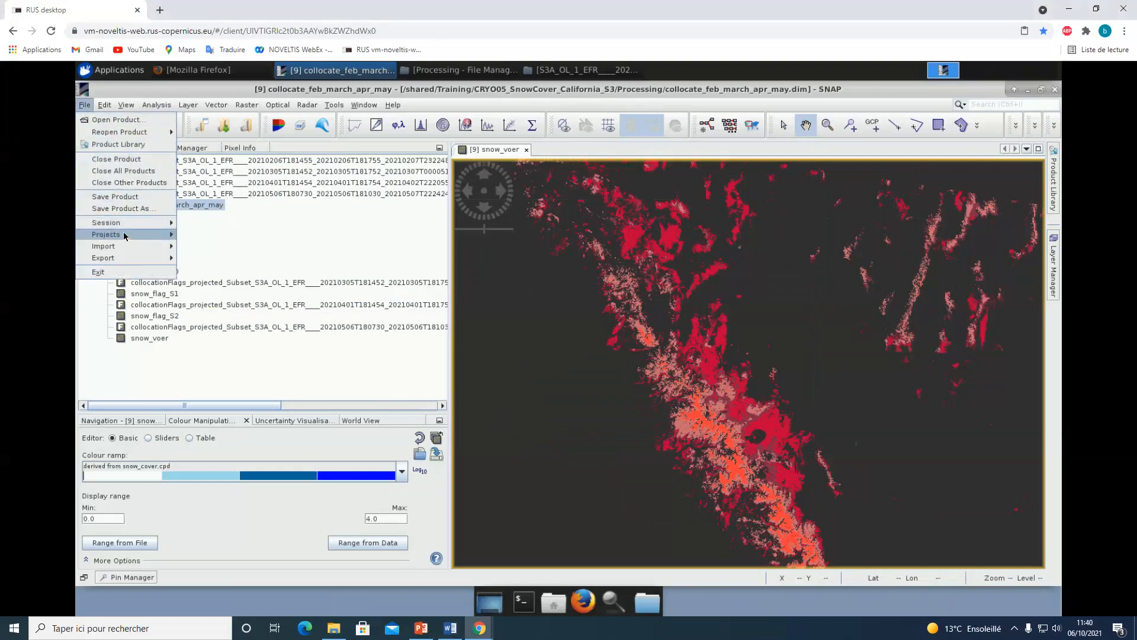
pyautogui.moveTo(130, 261)
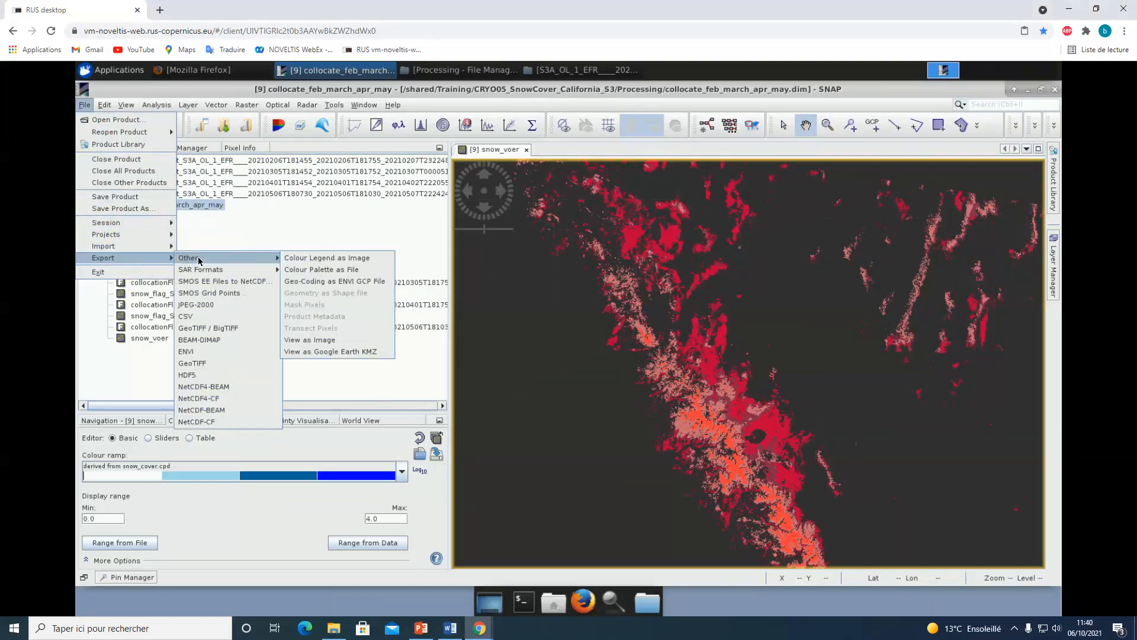
pyautogui.click(205, 364)
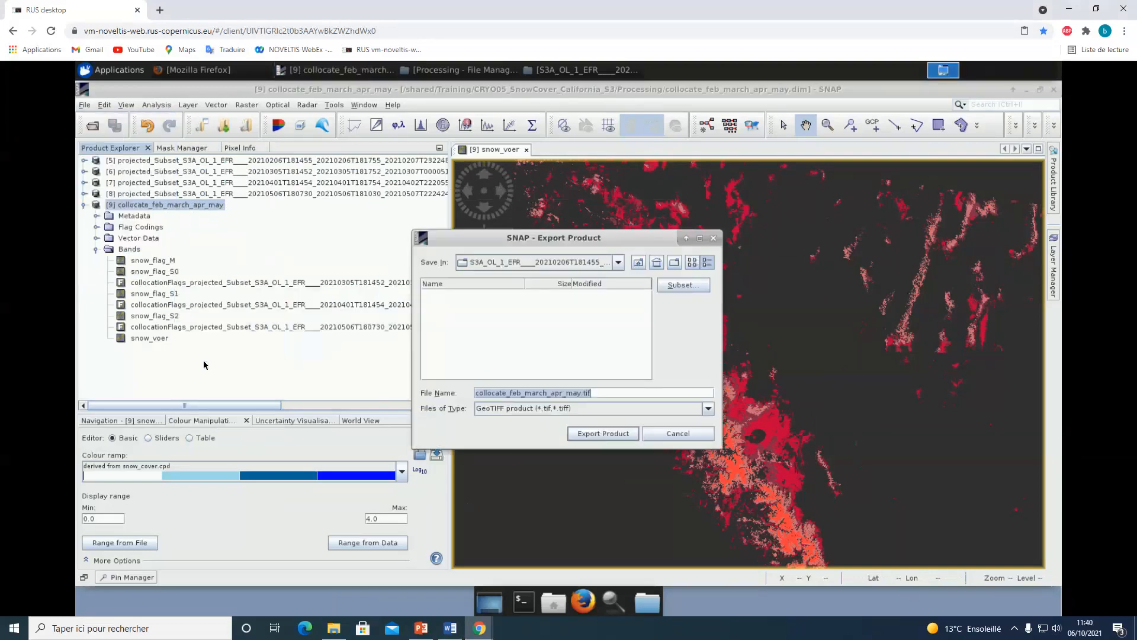
pyautogui.click(638, 264)
pyautogui.doubleClick(449, 316)
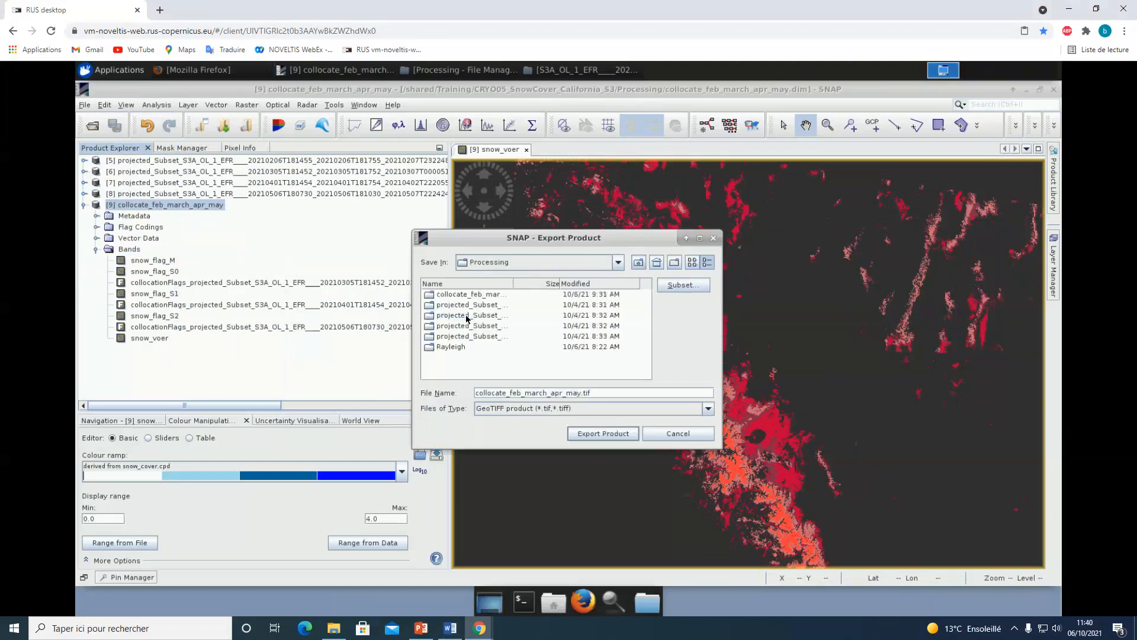
# Step: Limit the export subset to the snow_voer band without flag datasets, and export it as collocate_feb_march_apr_may.tif
pyautogui.click(684, 287)
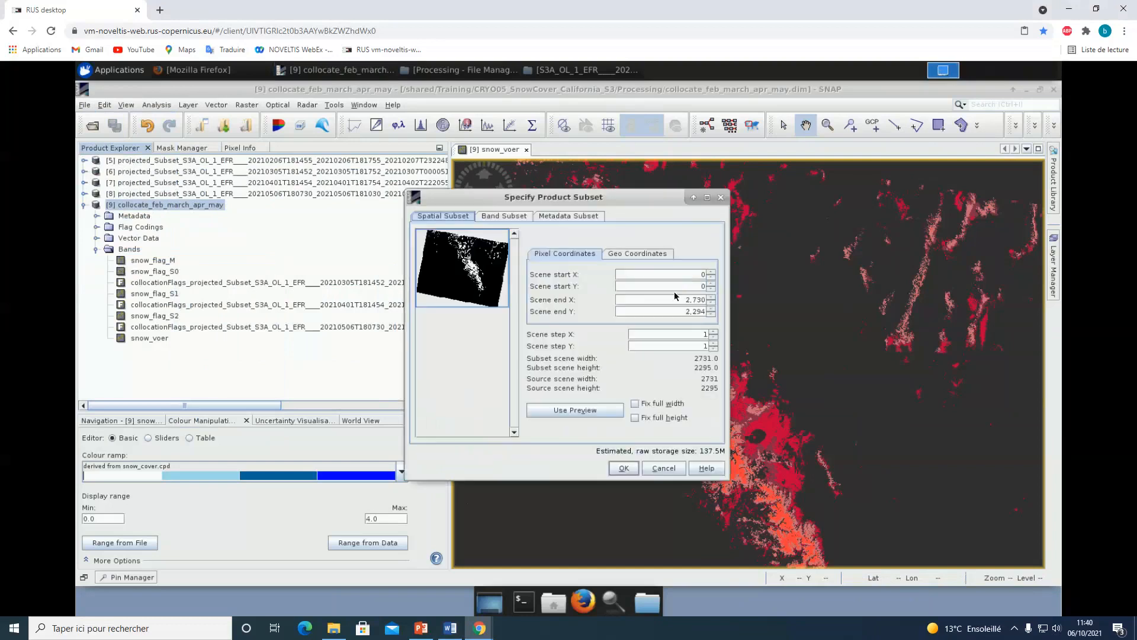
pyautogui.click(502, 217)
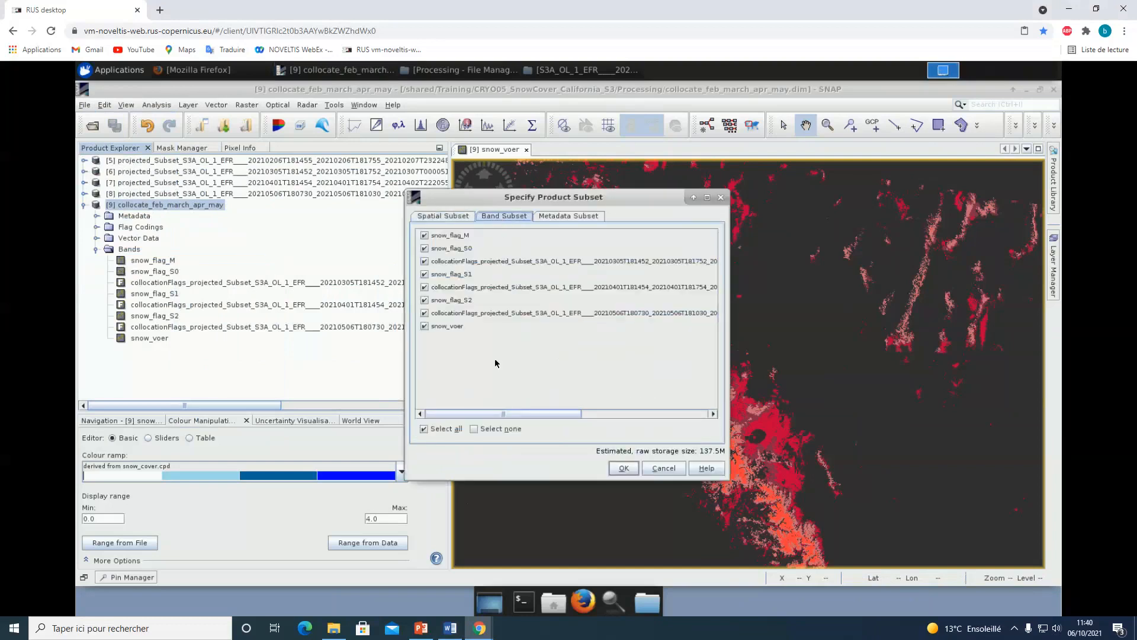
pyautogui.click(474, 428)
pyautogui.click(424, 326)
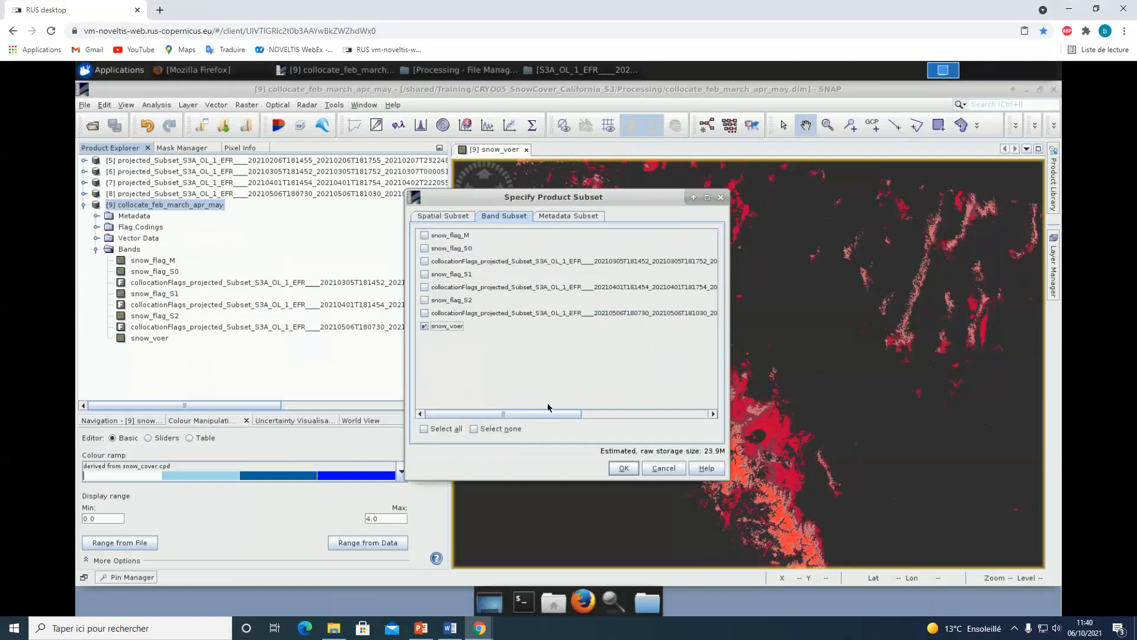
pyautogui.click(630, 467)
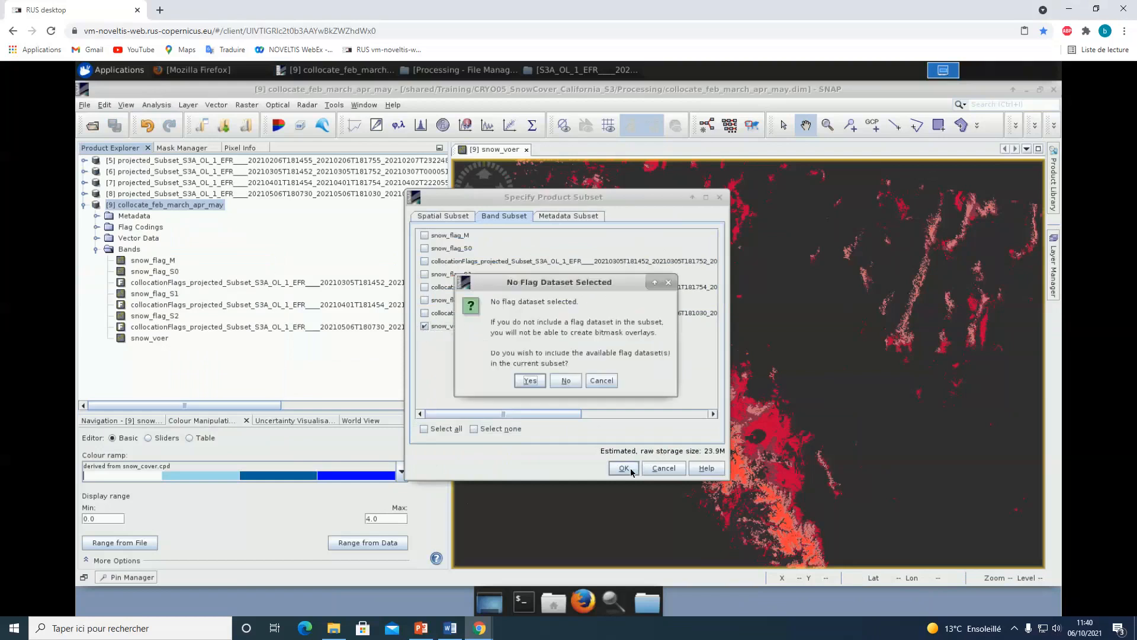
pyautogui.click(571, 385)
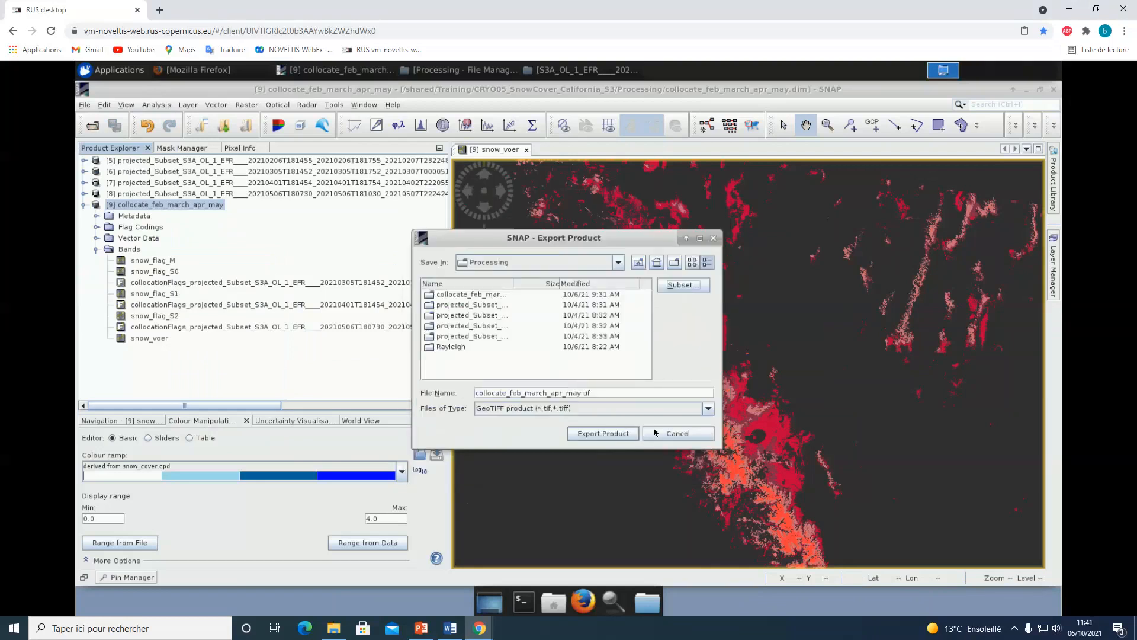
pyautogui.click(596, 434)
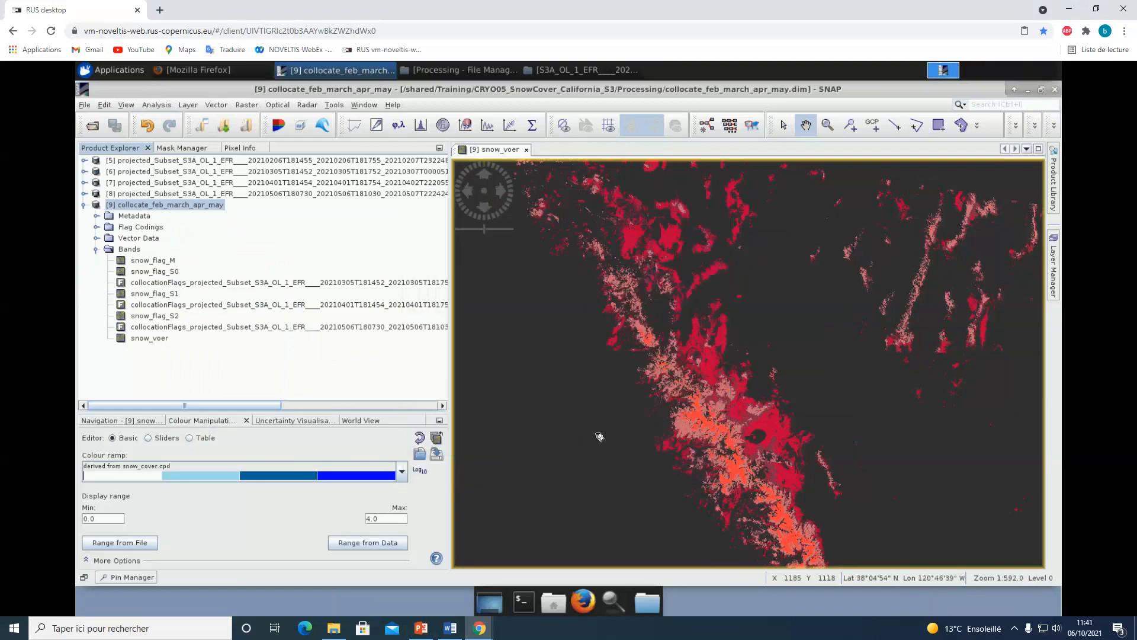
# Step: Minimize SNAP, launch QGIS from the desktop and ignore the SSL certificate error
pyautogui.click(1028, 90)
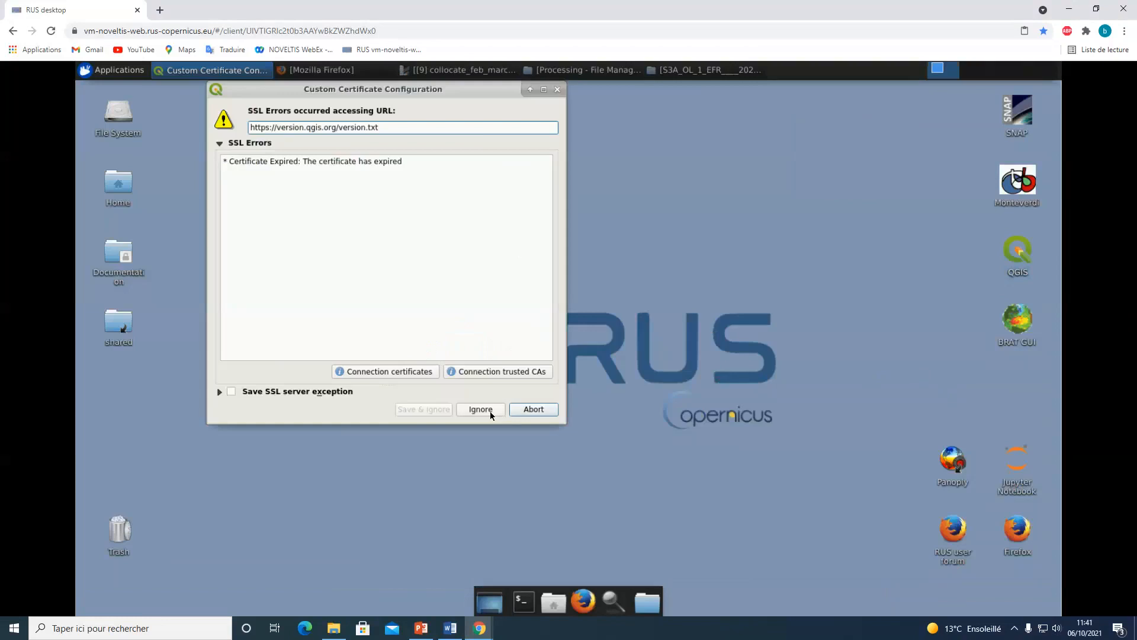
pyautogui.click(481, 409)
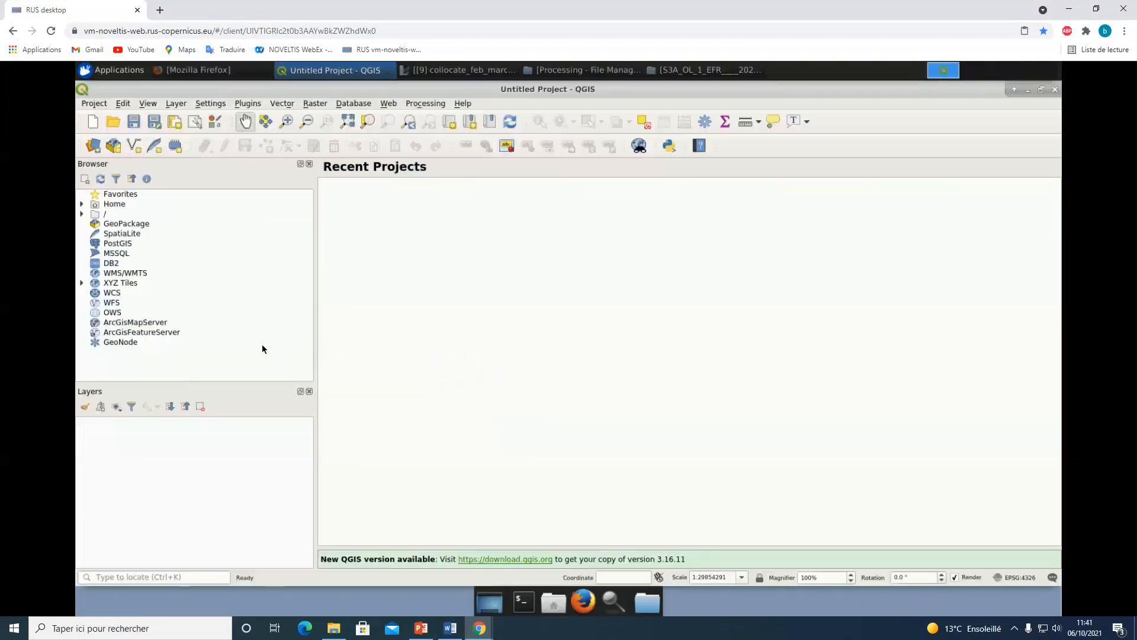
# Step: Add the OpenStreetMap XYZ tile layer to the project as a basemap
pyautogui.click(83, 283)
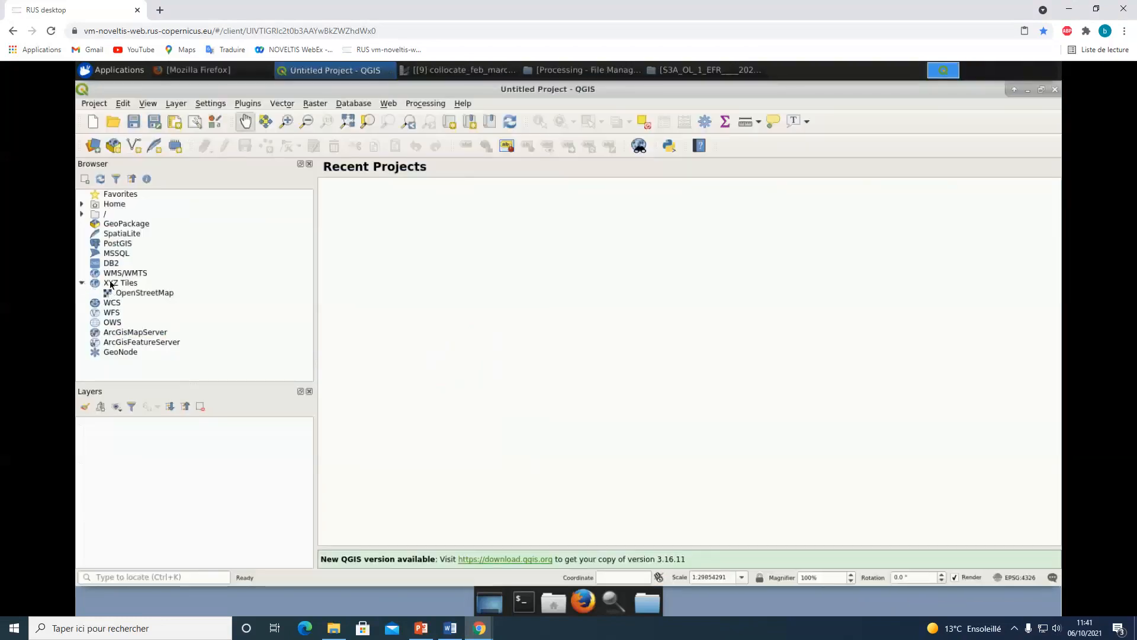
pyautogui.click(121, 294)
pyautogui.moveTo(121, 294); pyautogui.dragTo(117, 456)
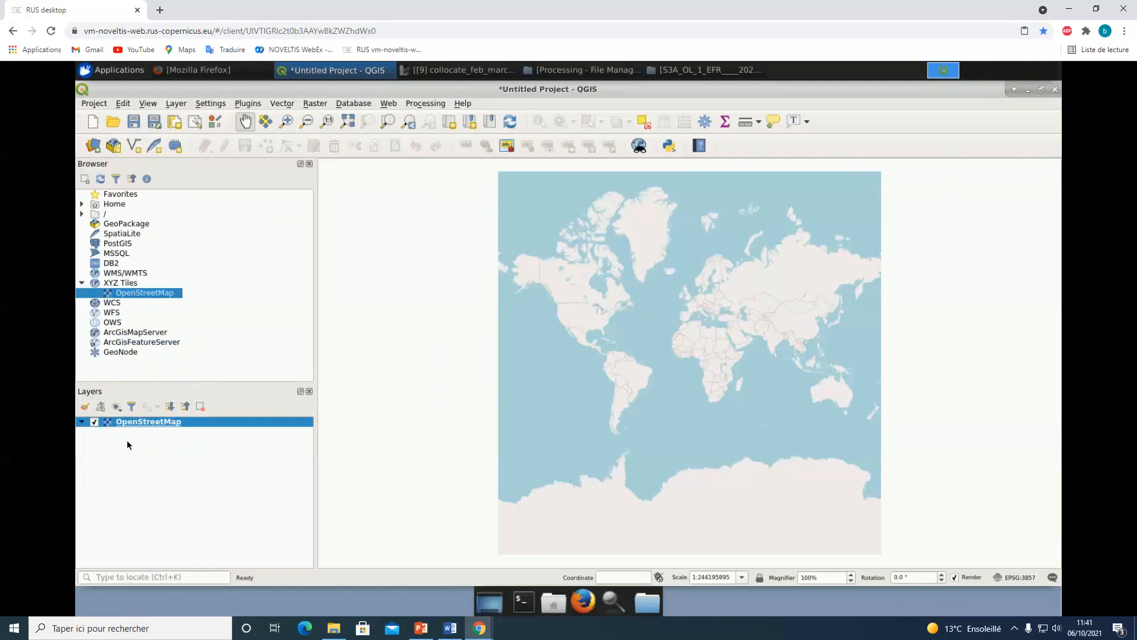
pyautogui.scroll(1, 602, 349)
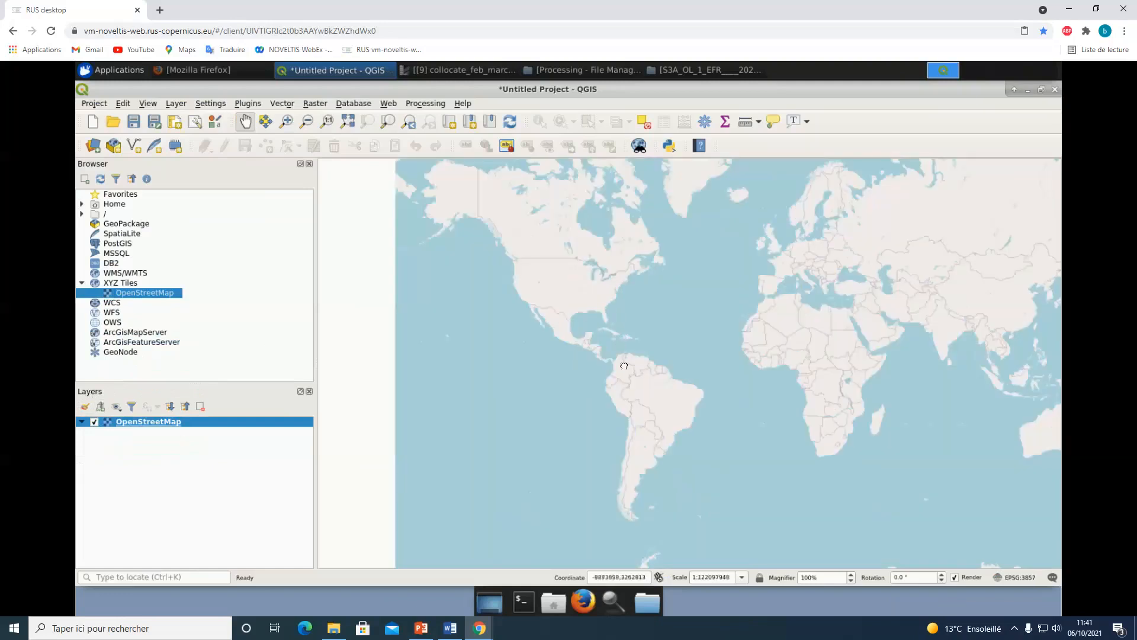
# Step: Add collocate_feb_march_apr_may.tif from the Processing folder above the OpenStreetMap layer and display it over California
pyautogui.click(608, 72)
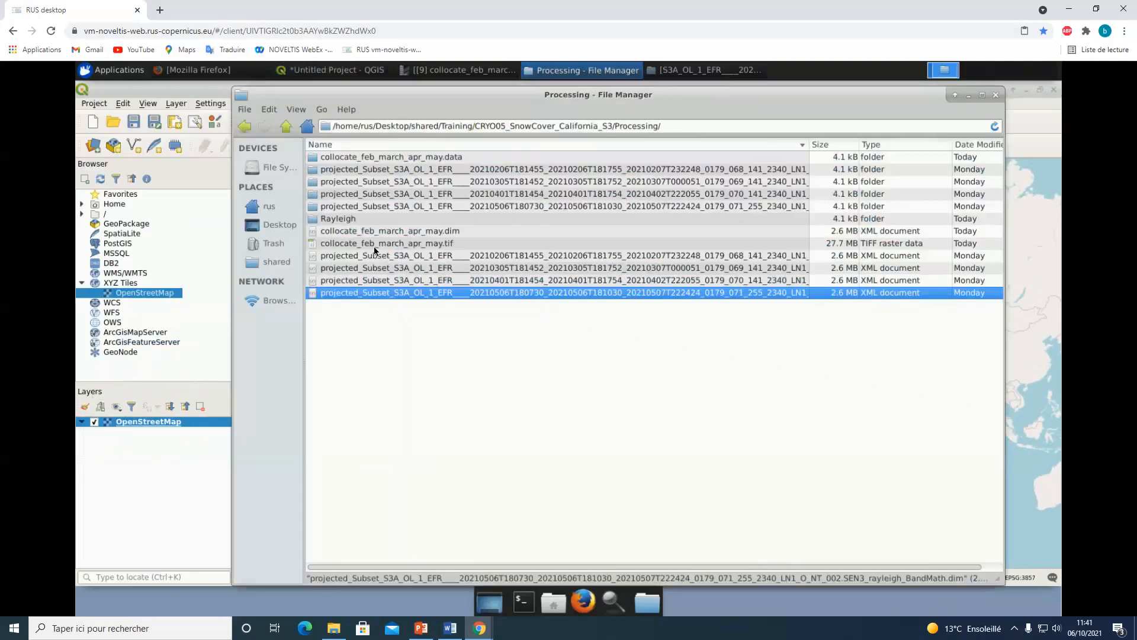
pyautogui.moveTo(377, 246); pyautogui.dragTo(184, 427)
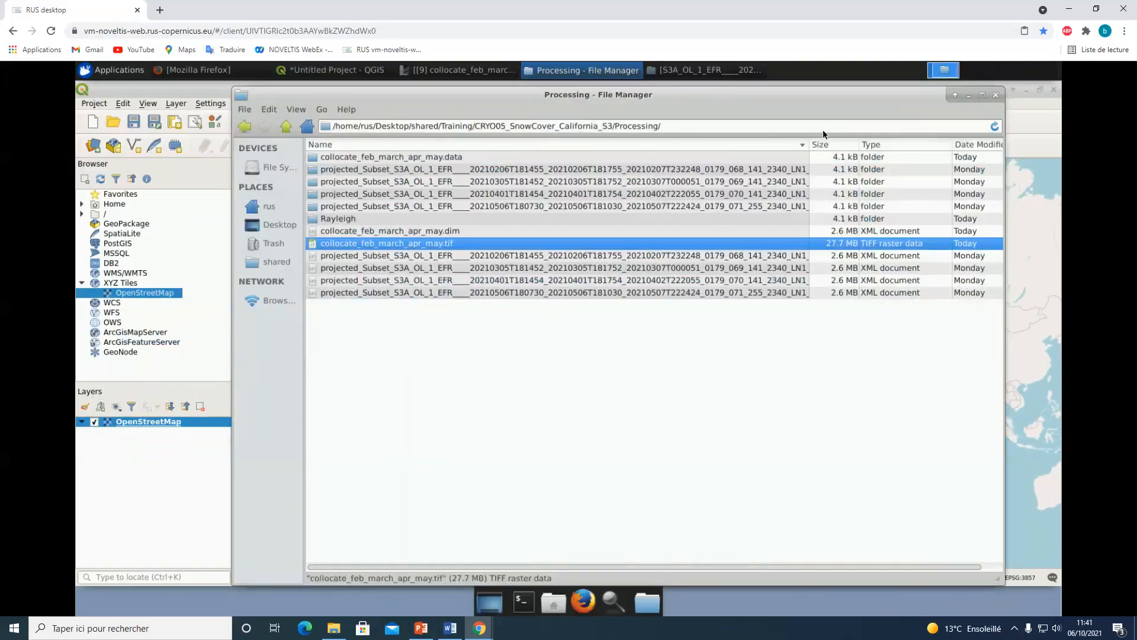
pyautogui.click(970, 96)
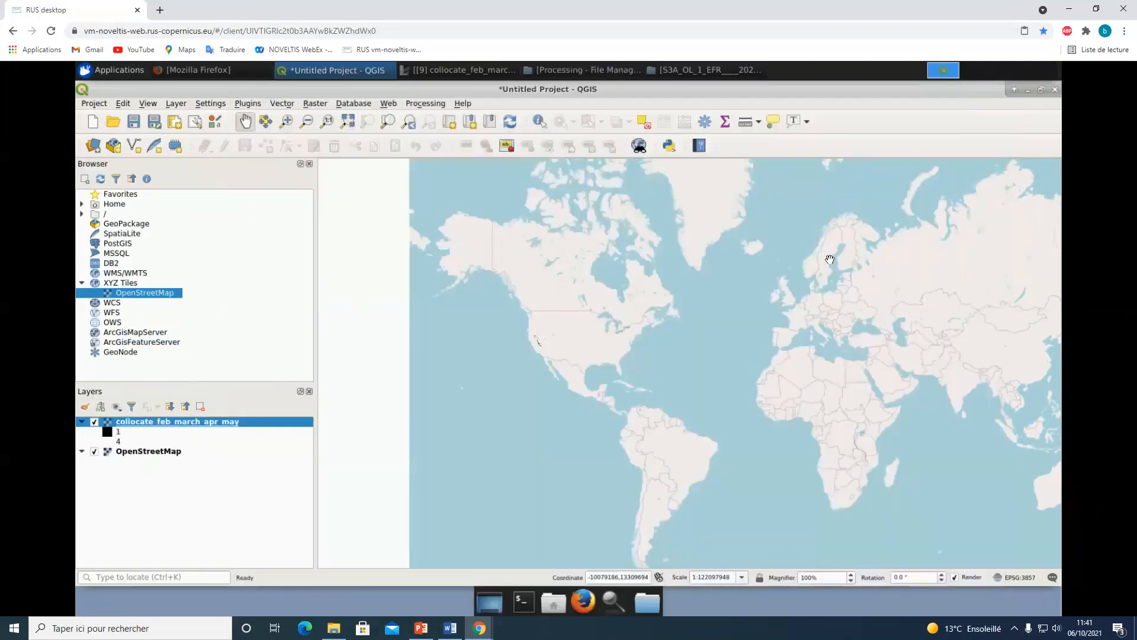
pyautogui.scroll(4, 538, 335)
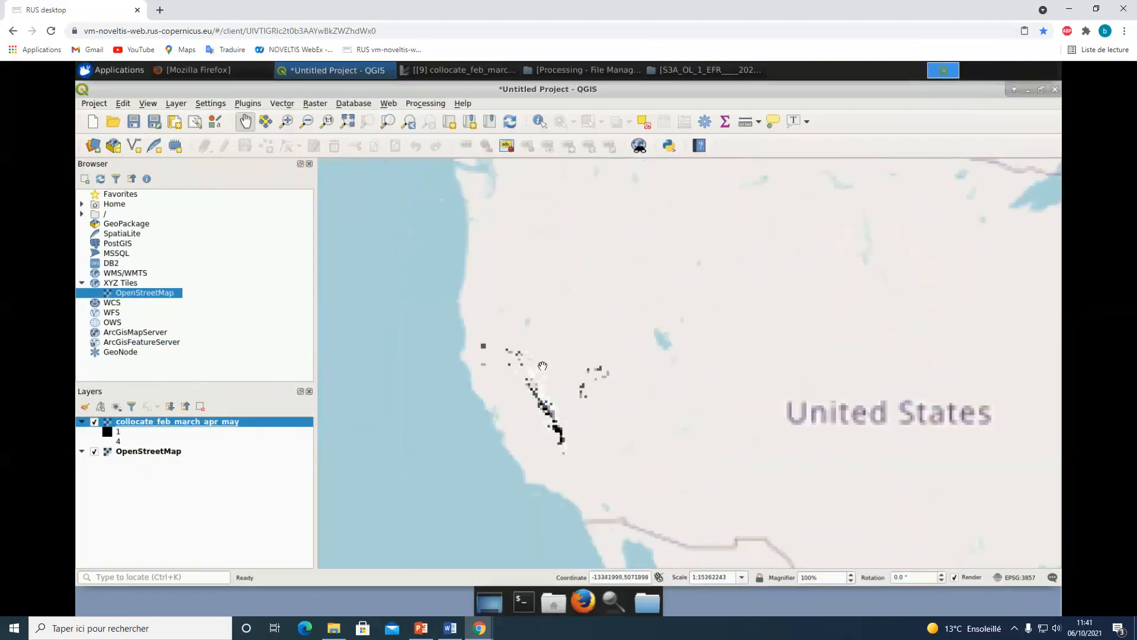
pyautogui.scroll(1, 560, 362)
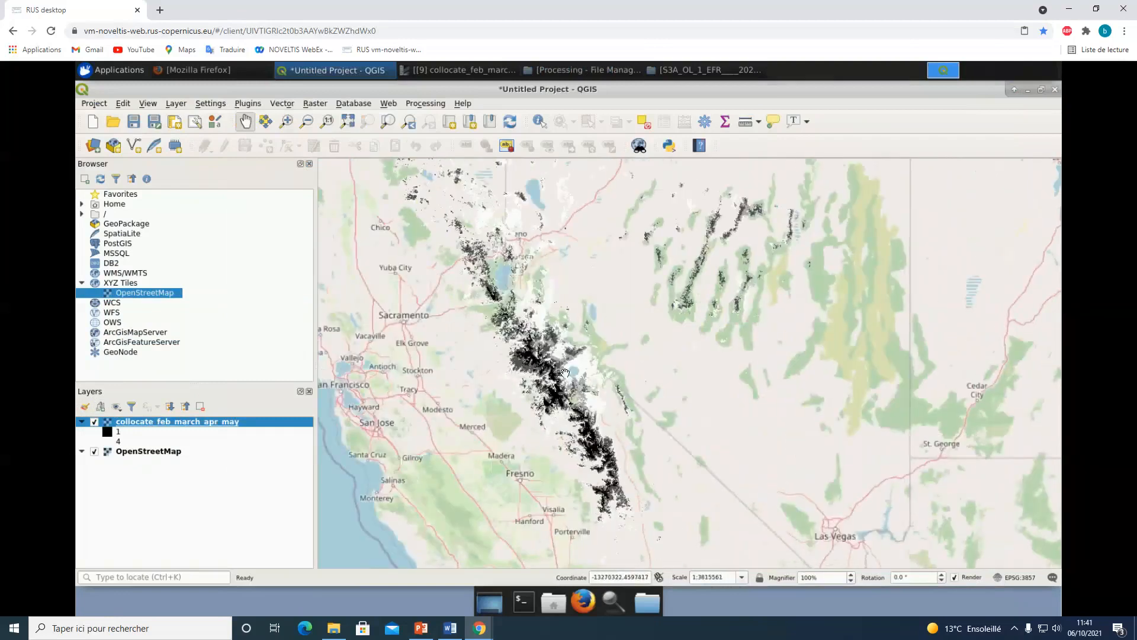
# Step: Render the collocate_feb_march_apr_may layer as singleband pseudocolor with the color map loaded from snow_cover_QGIS.txt
pyautogui.doubleClick(179, 422)
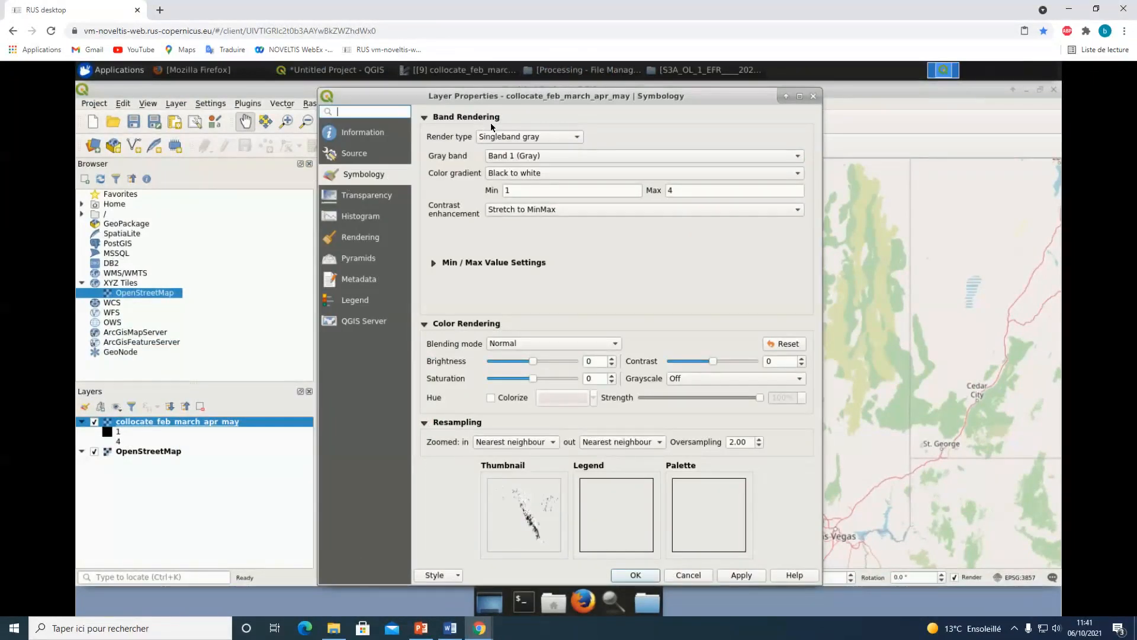
pyautogui.click(554, 136)
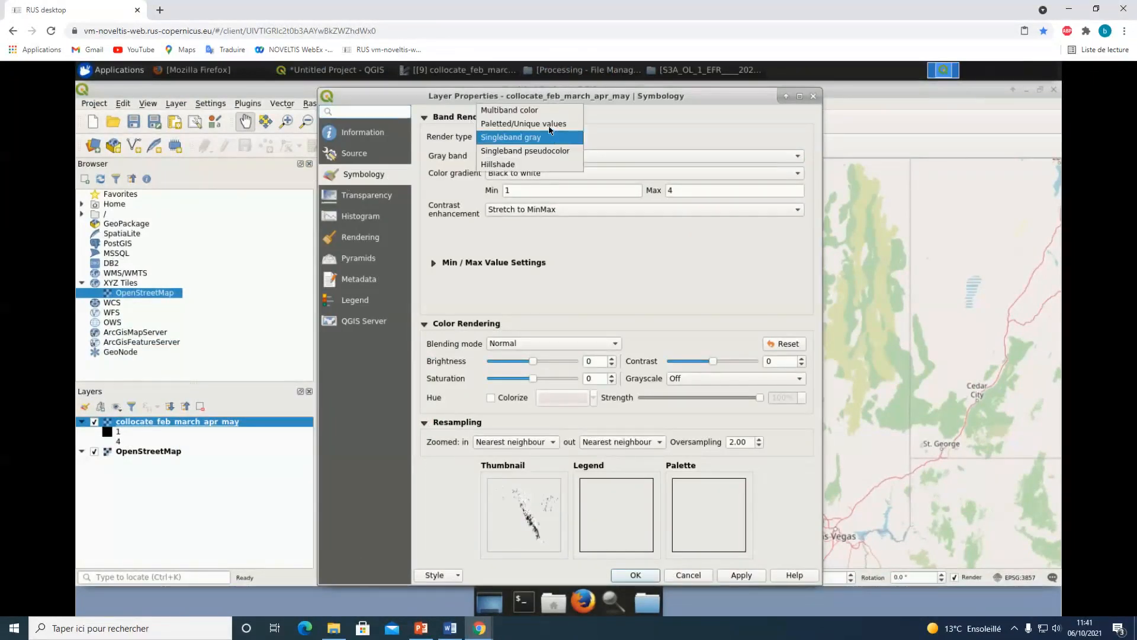
pyautogui.click(555, 149)
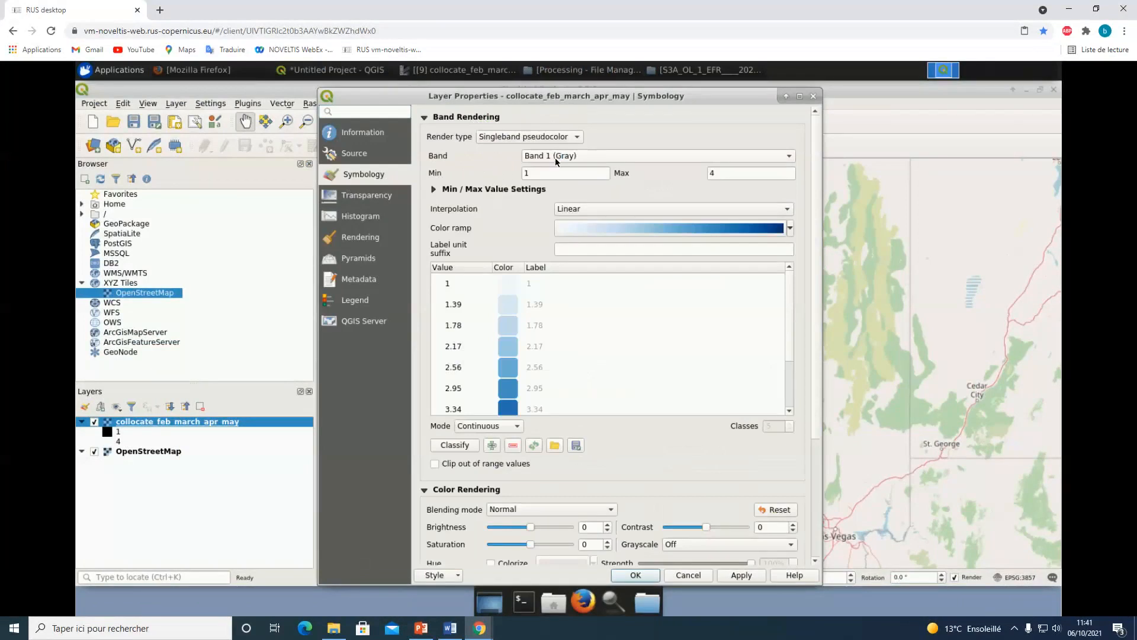
pyautogui.click(554, 446)
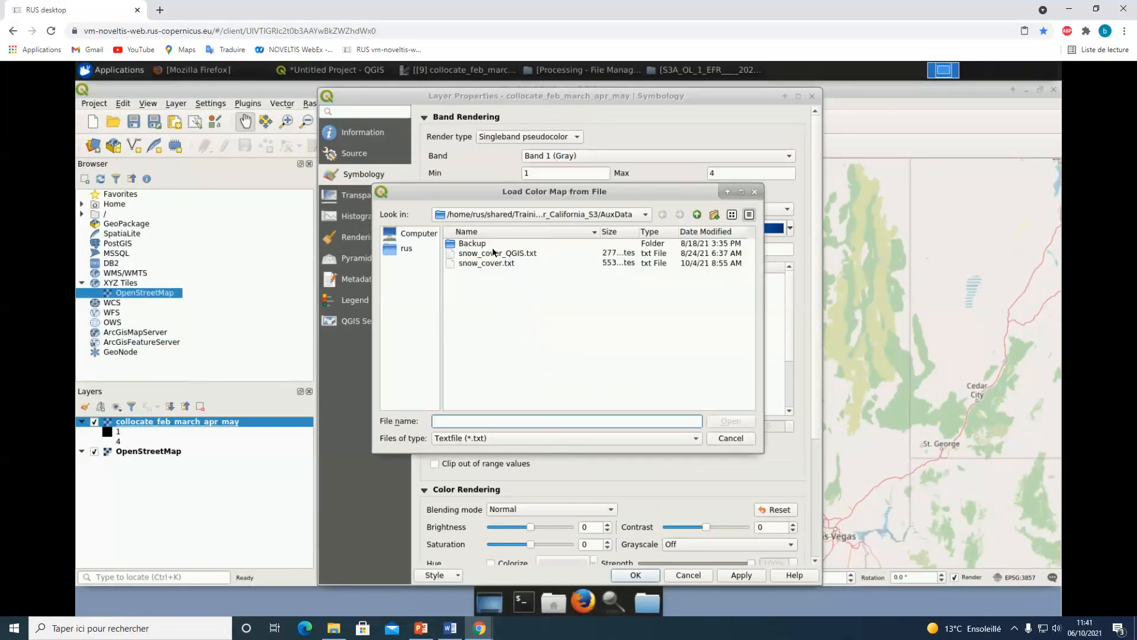
pyautogui.click(492, 255)
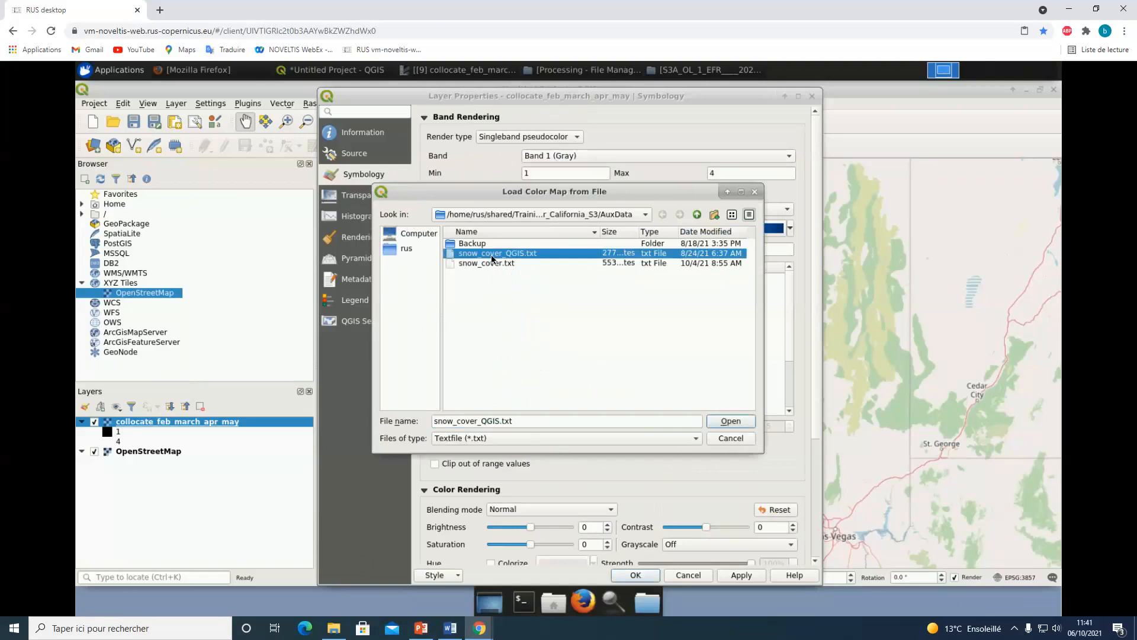
pyautogui.click(730, 421)
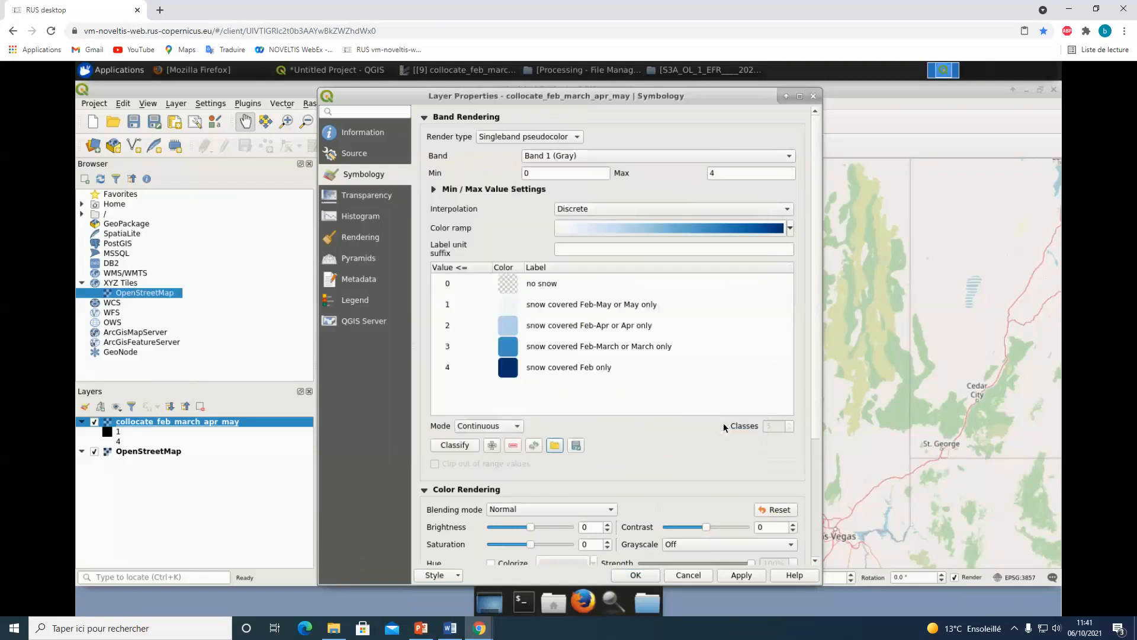
pyautogui.click(635, 575)
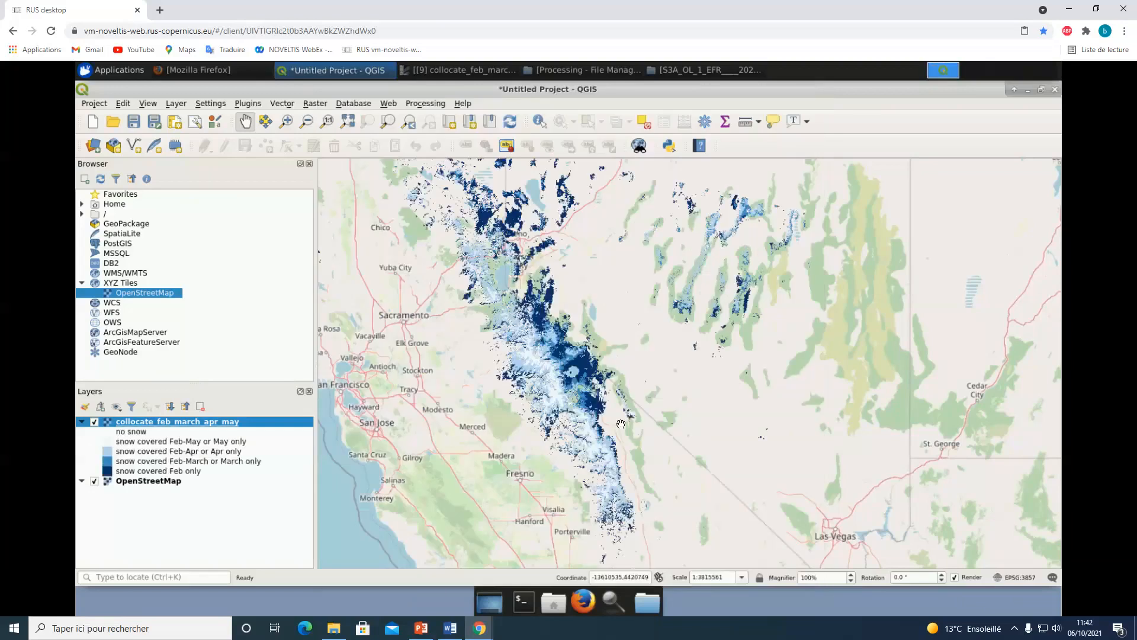
# Step: Examine the classified snow cover along the Sierra Nevada against the basemap, toggling the snow layer's visibility to compare
pyautogui.moveTo(711, 384); pyautogui.dragTo(787, 437)
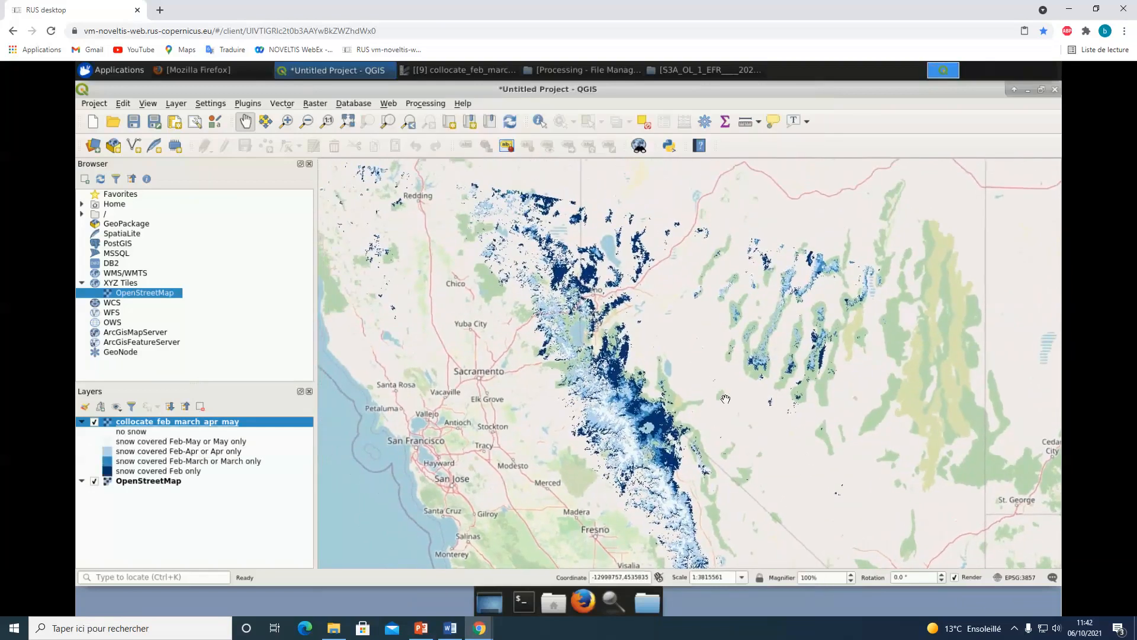
pyautogui.scroll(1, 673, 425)
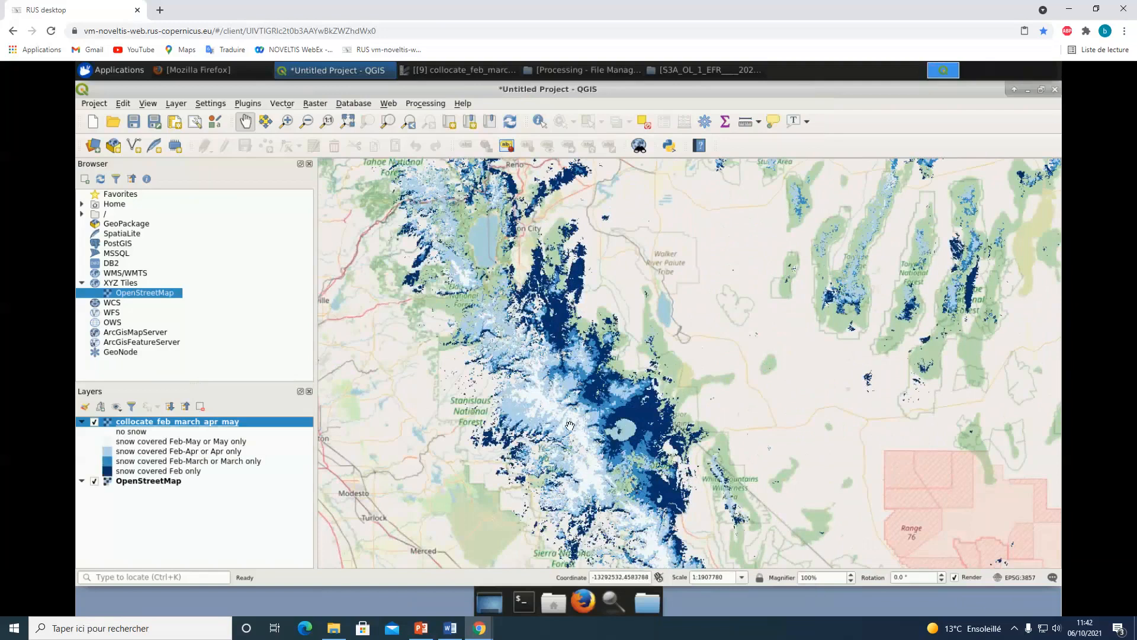
pyautogui.click(122, 435)
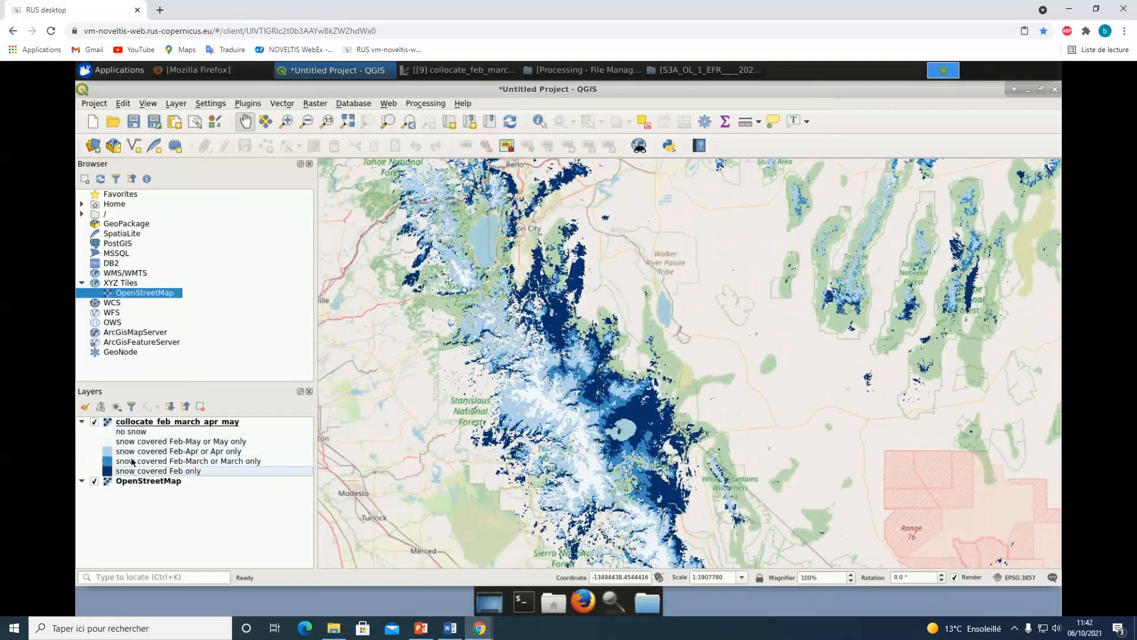
pyautogui.click(94, 422)
pyautogui.click(94, 422)
pyautogui.click(94, 422)
pyautogui.click(95, 423)
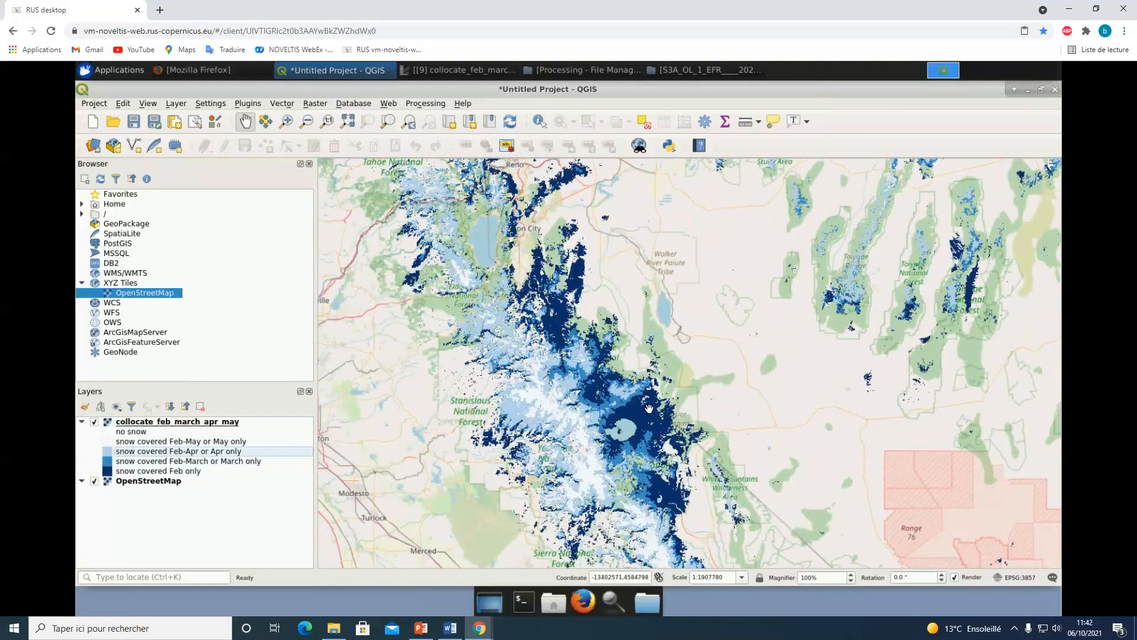
pyautogui.scroll(-2, 649, 408)
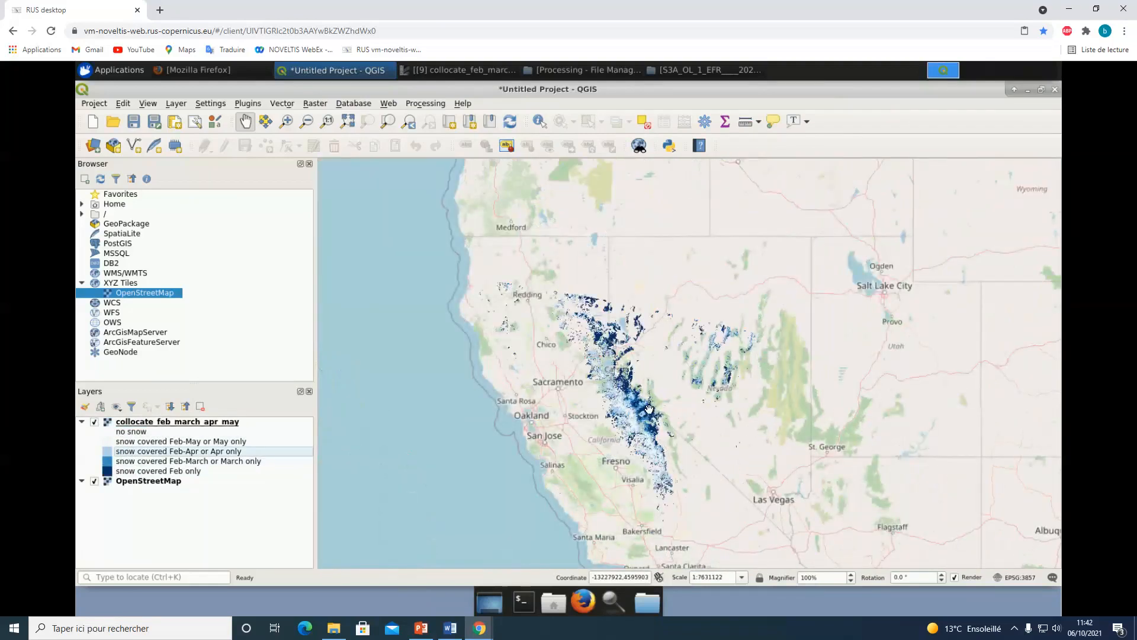
pyautogui.scroll(1, 649, 403)
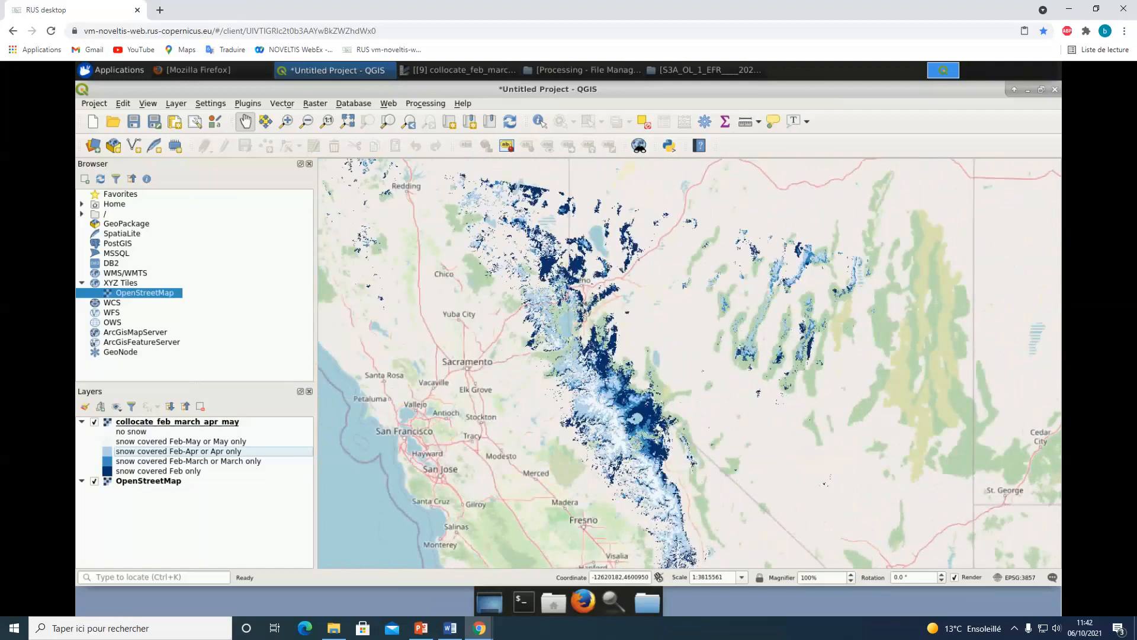
pyautogui.hotkey('alt', 'Tab')
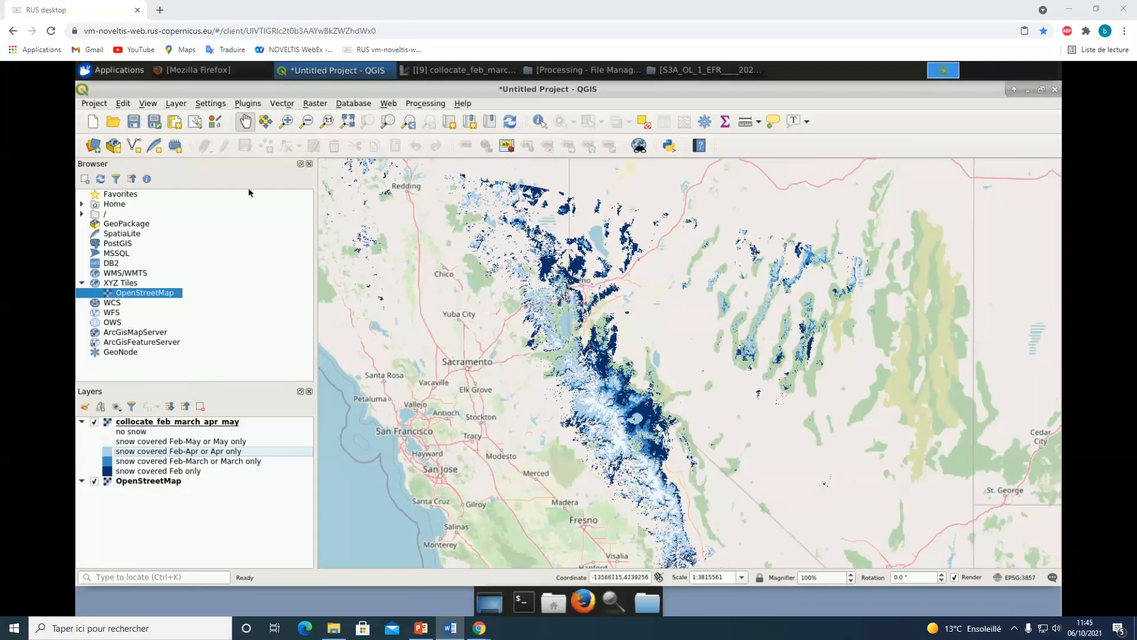
# Step: Switch to a new browser tab, open rus-copernicus.eu and log in to the RUS portal
pyautogui.click(160, 10)
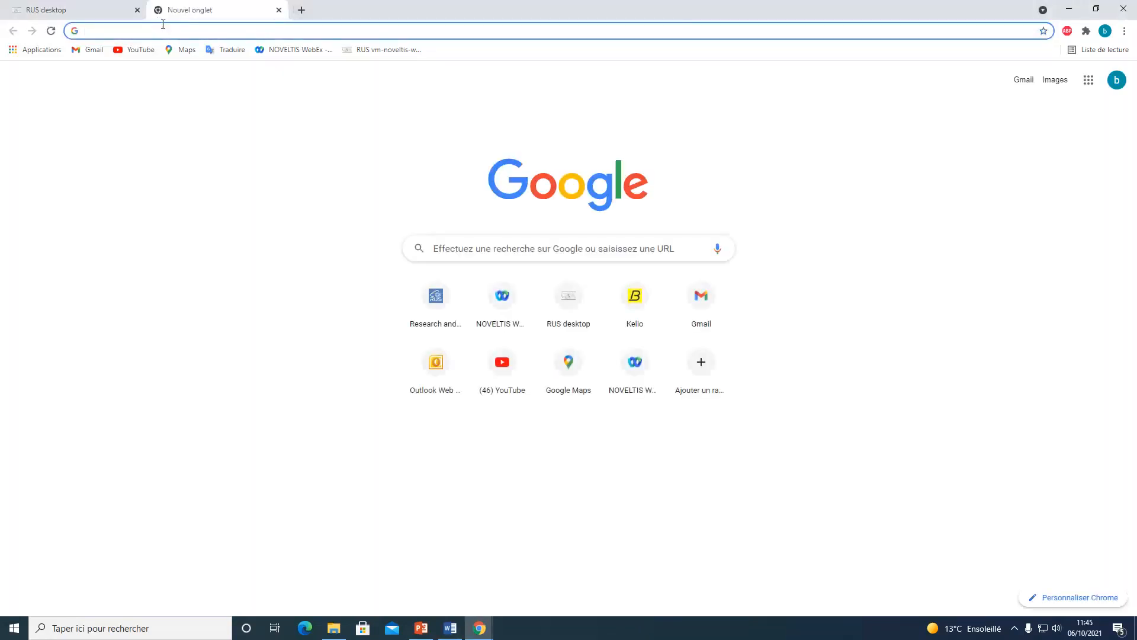
pyautogui.click(163, 25)
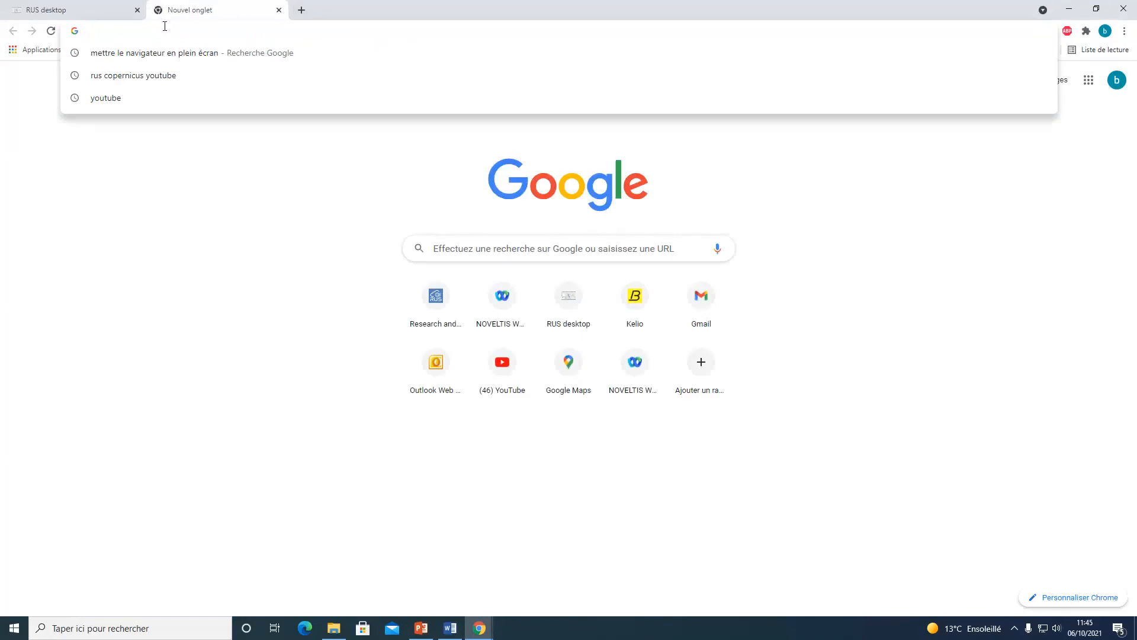
pyautogui.write('rus-')
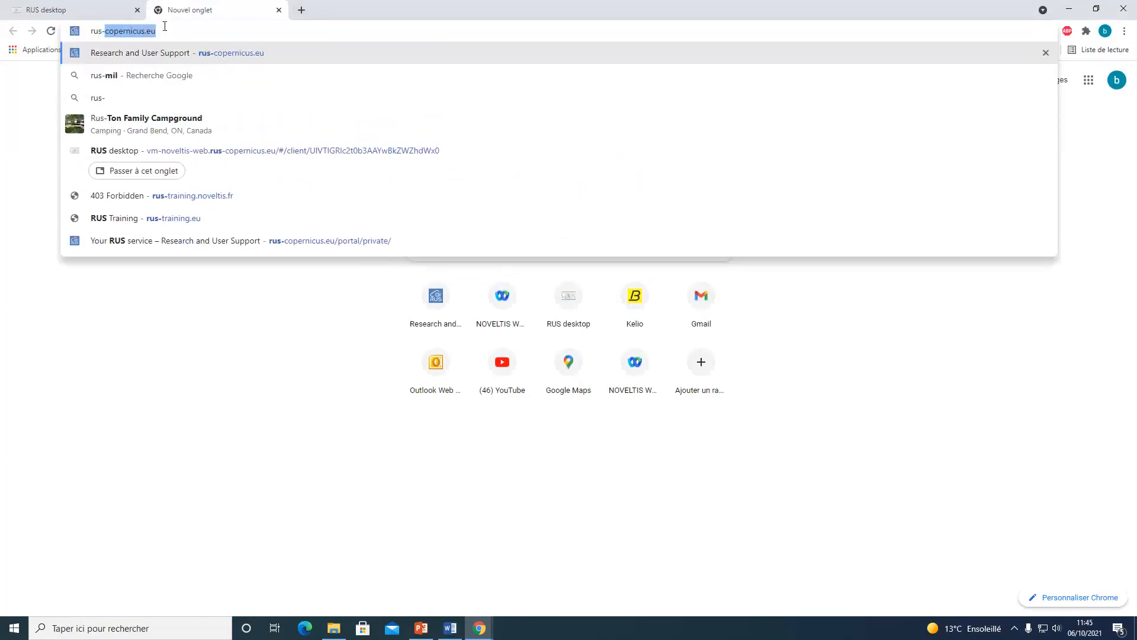
pyautogui.press('Return')
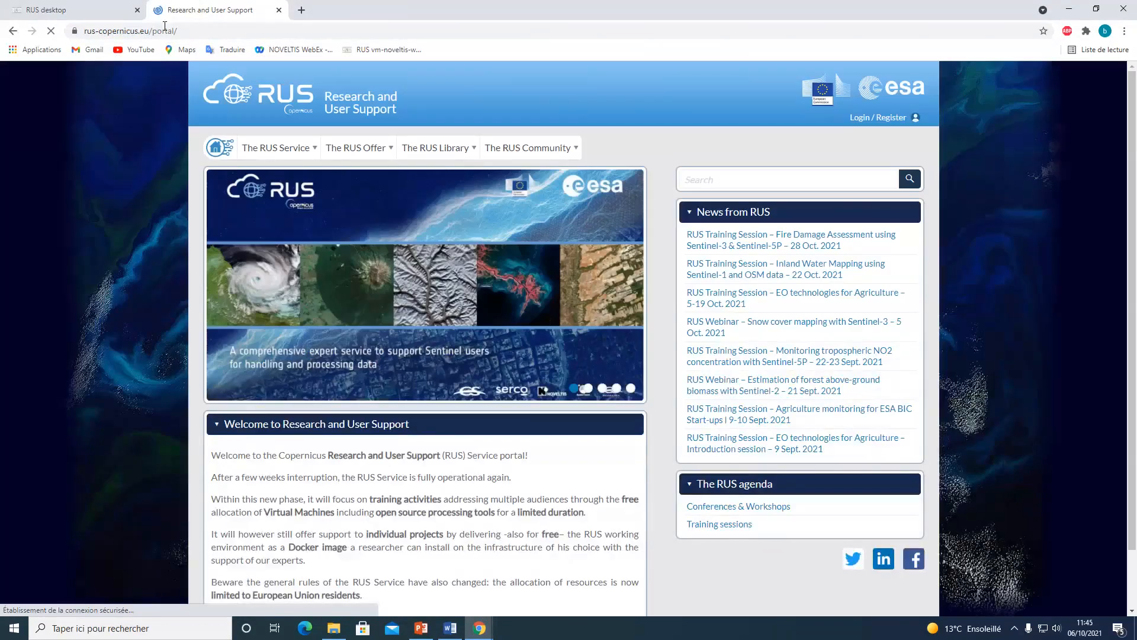
pyautogui.click(869, 117)
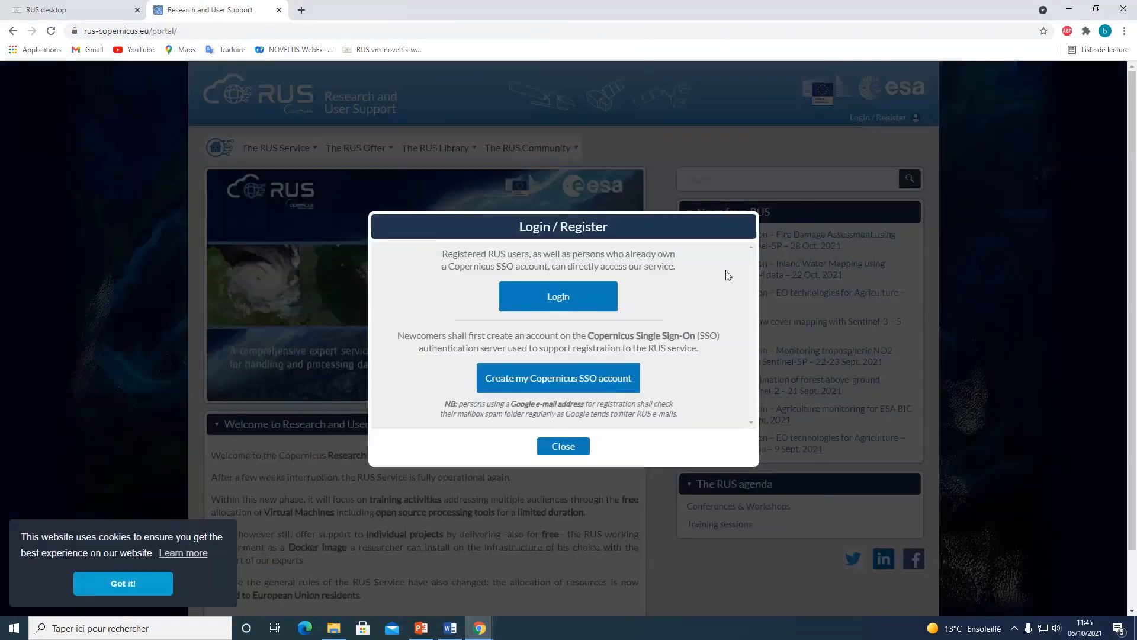
pyautogui.click(553, 307)
pyautogui.click(558, 290)
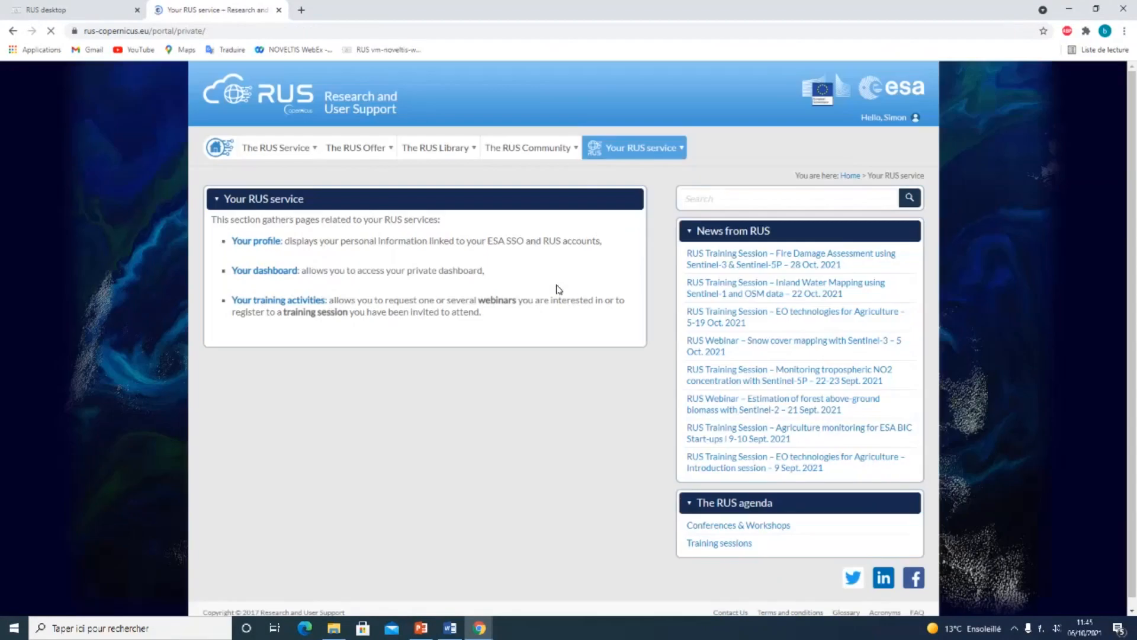
# Step: In Your training activities, select the CRYO03 - Snow Cover Mapping with Sentinel-2 webinar and accept the terms, then close the portal without requesting it
pyautogui.moveTo(616, 149)
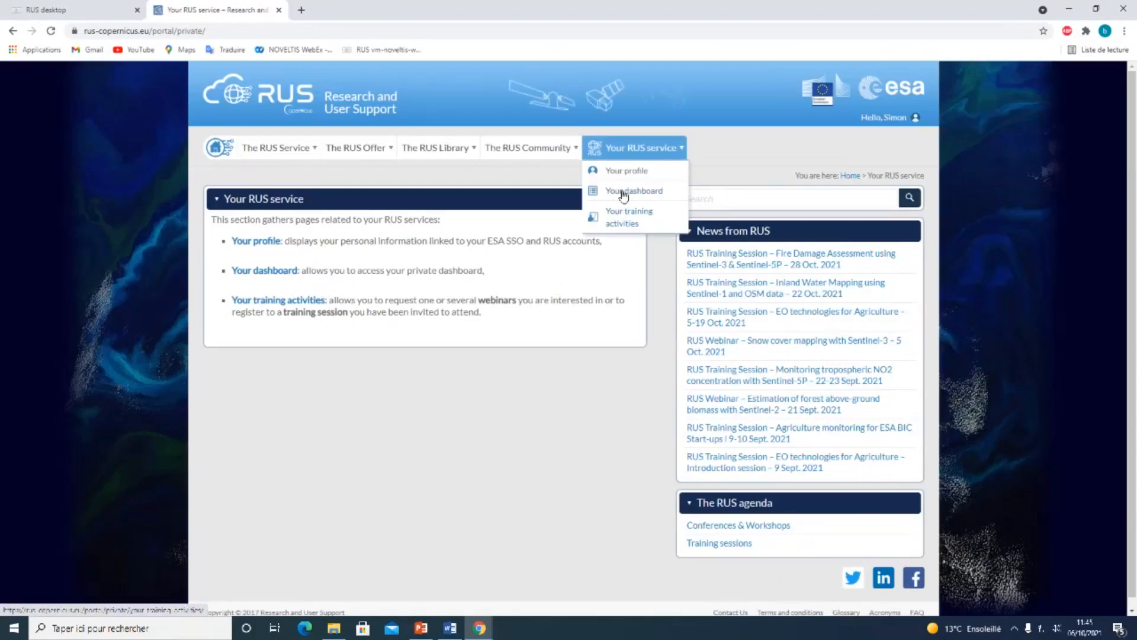
pyautogui.click(624, 218)
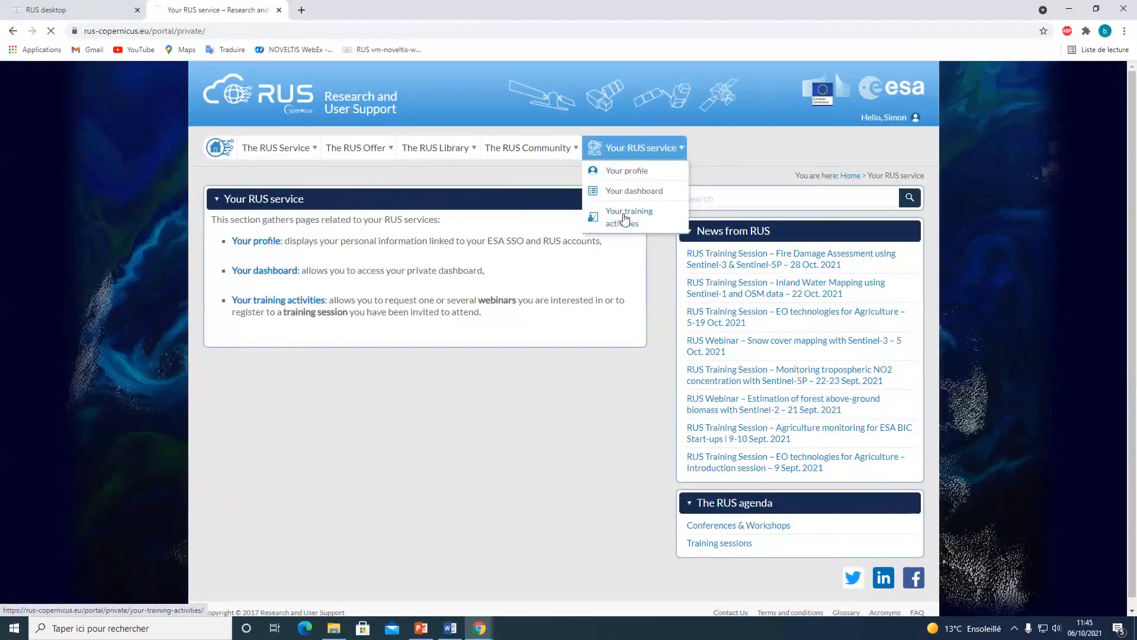
pyautogui.scroll(-3, 451, 349)
pyautogui.scroll(-6, 452, 350)
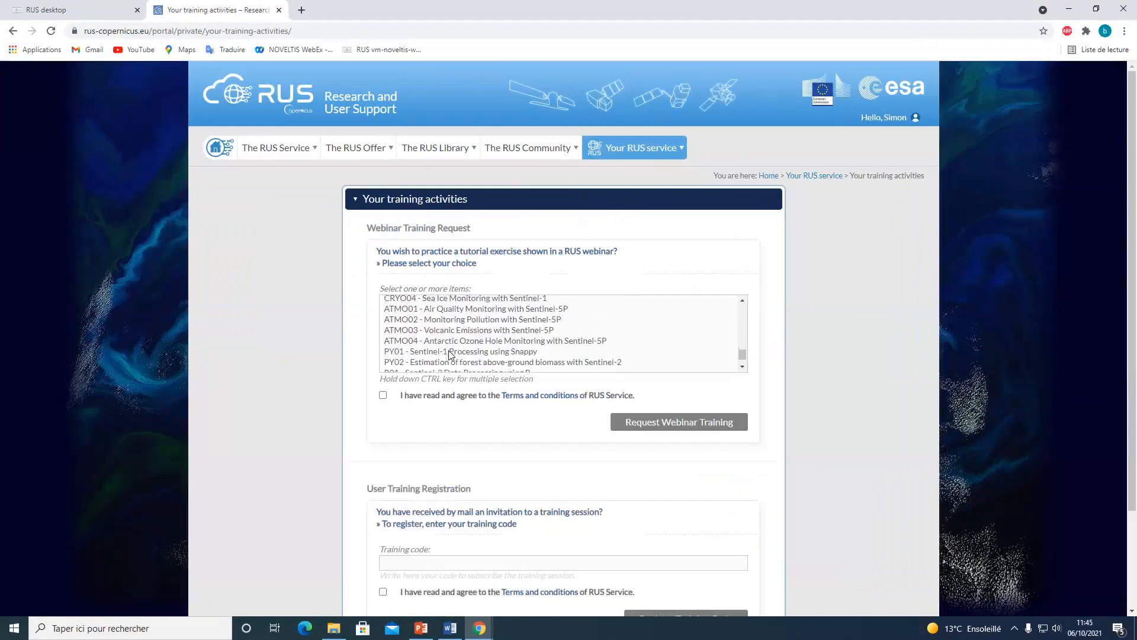
pyautogui.click(449, 347)
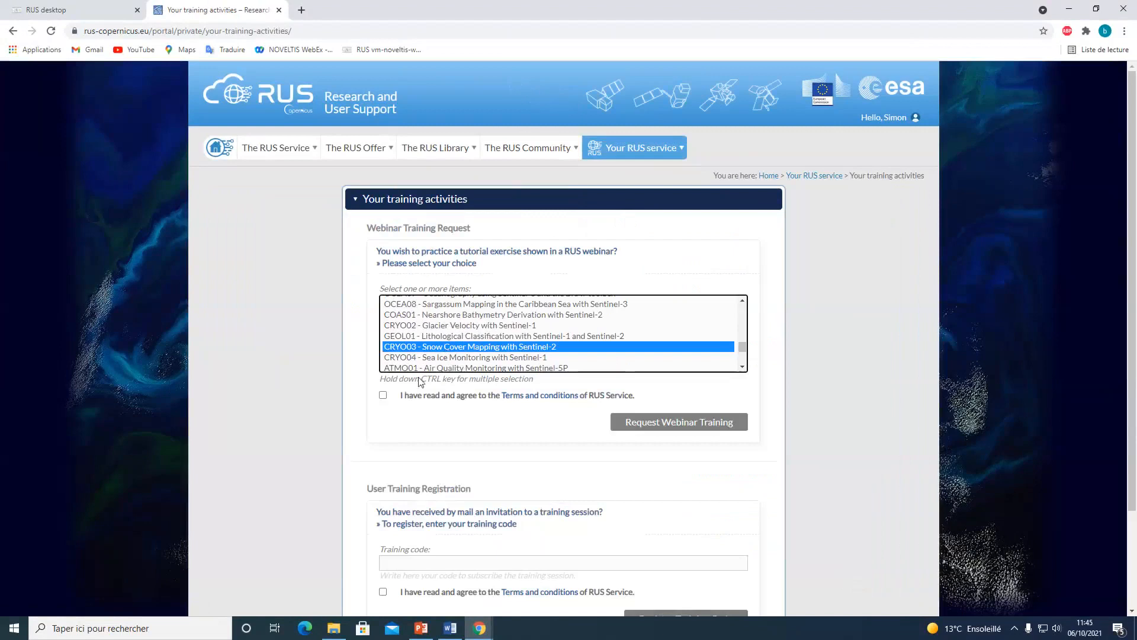
pyautogui.click(383, 396)
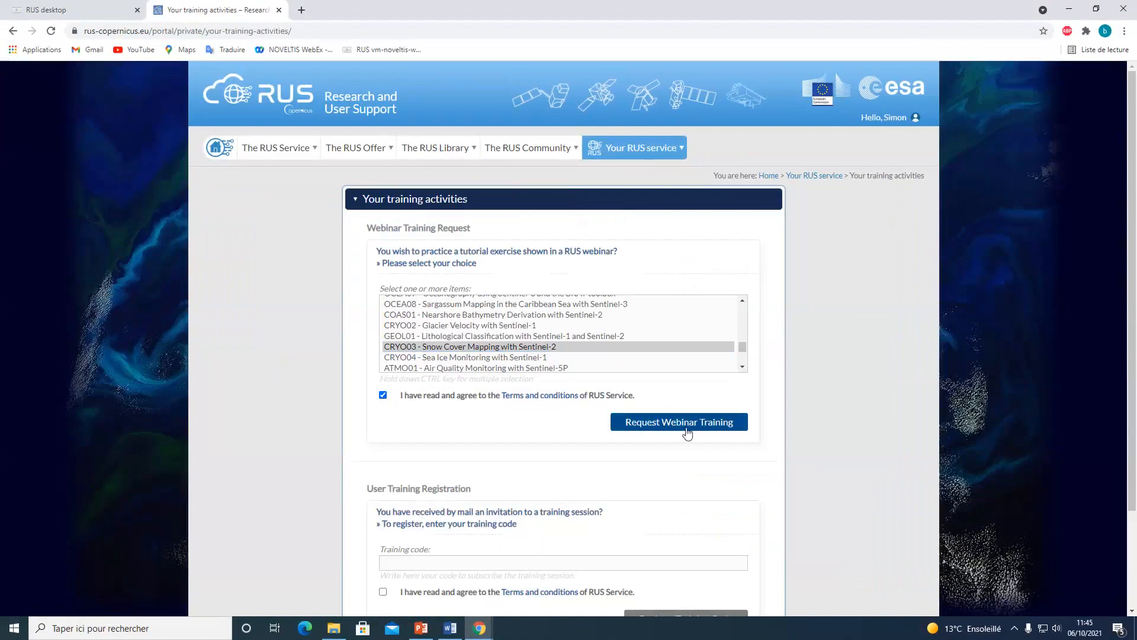
pyautogui.click(279, 10)
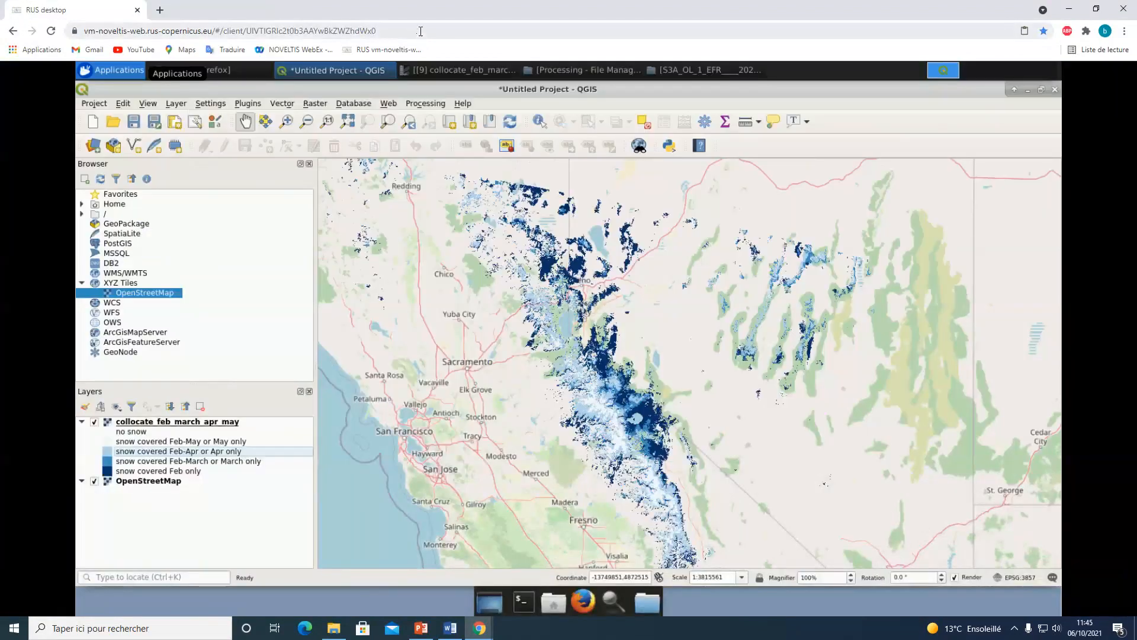